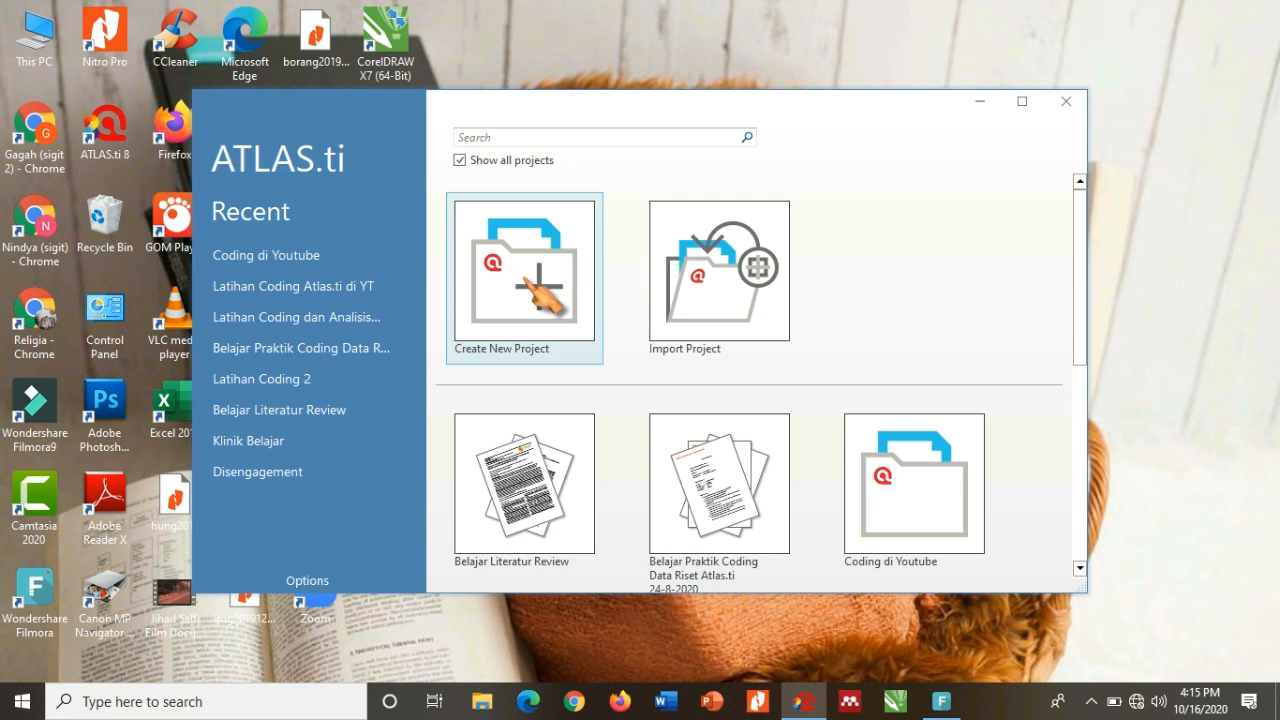
- Create a new project named "Tutorial Coding dengan Atlas.ti di YT" and maximize its window
{"action": "left_click", "coordinate": [524, 280]}
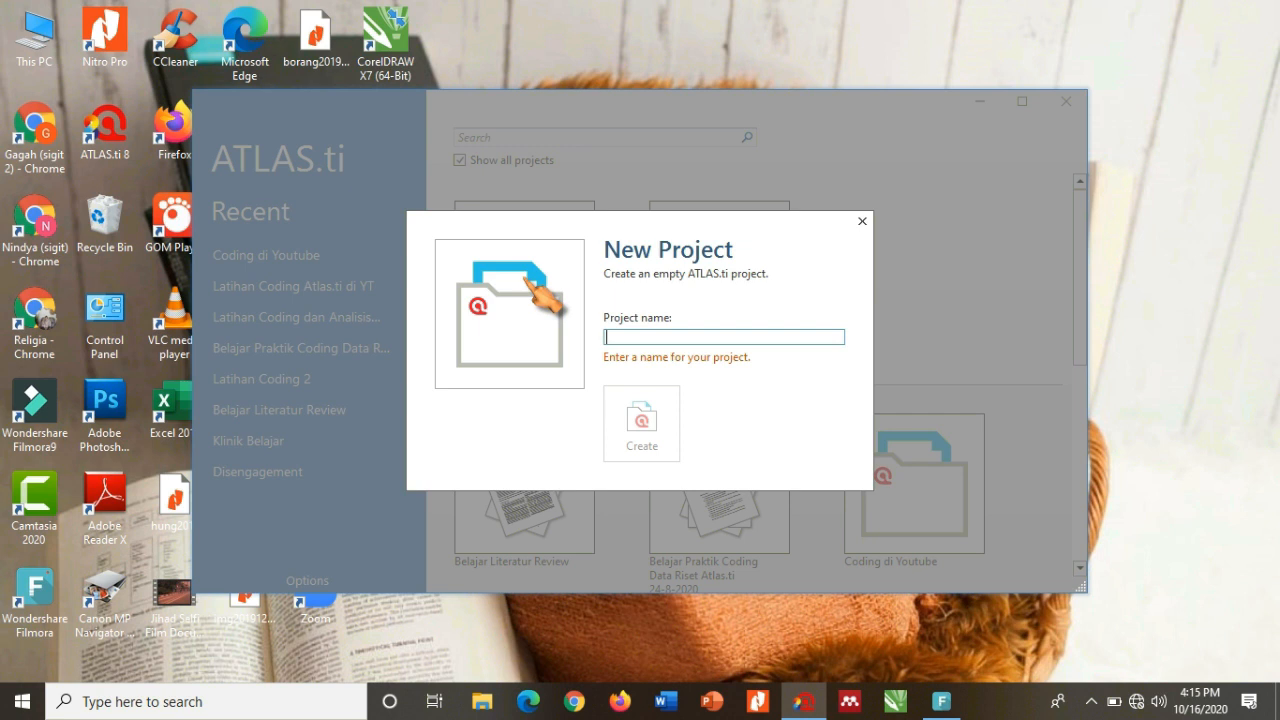
{"action": "type", "text": "Tut"}
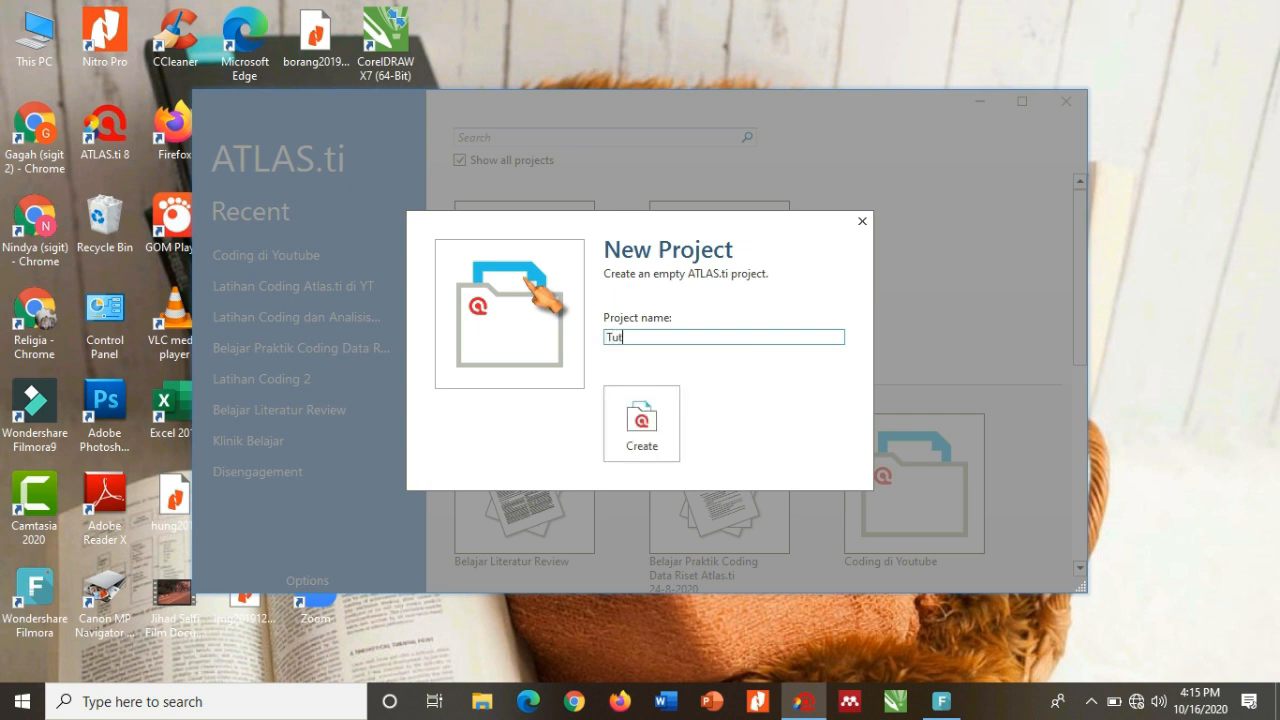
{"action": "type", "text": "orial Coding dengan Atlas.ti di T"}
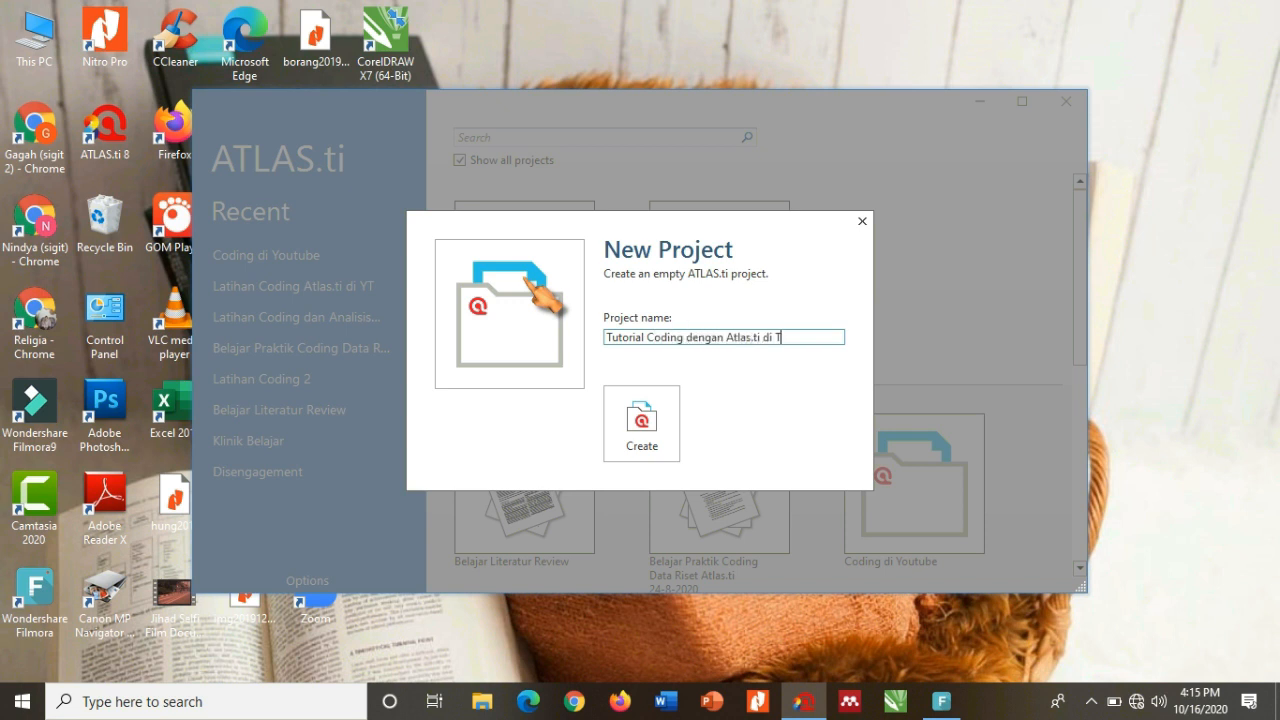
{"action": "key", "text": "BackSpace"}
{"action": "type", "text": "YT"}
{"action": "left_click", "coordinate": [628, 424]}
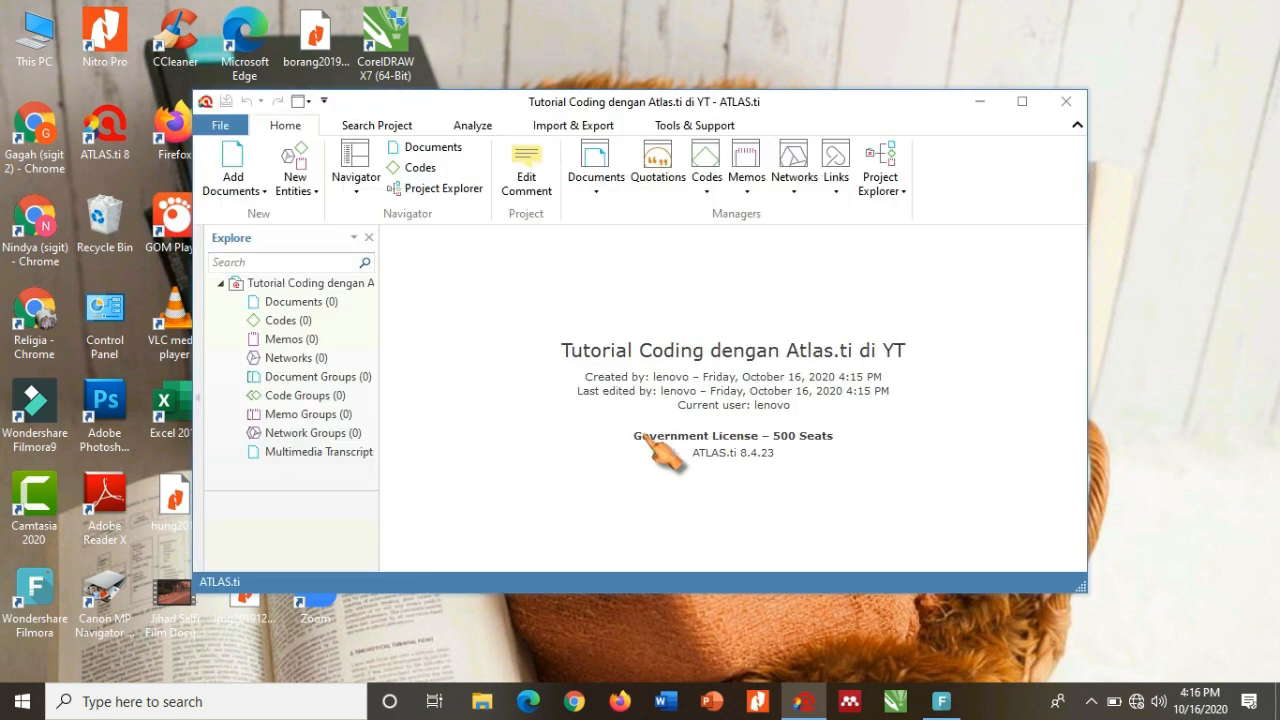
{"action": "left_click", "coordinate": [1022, 103]}
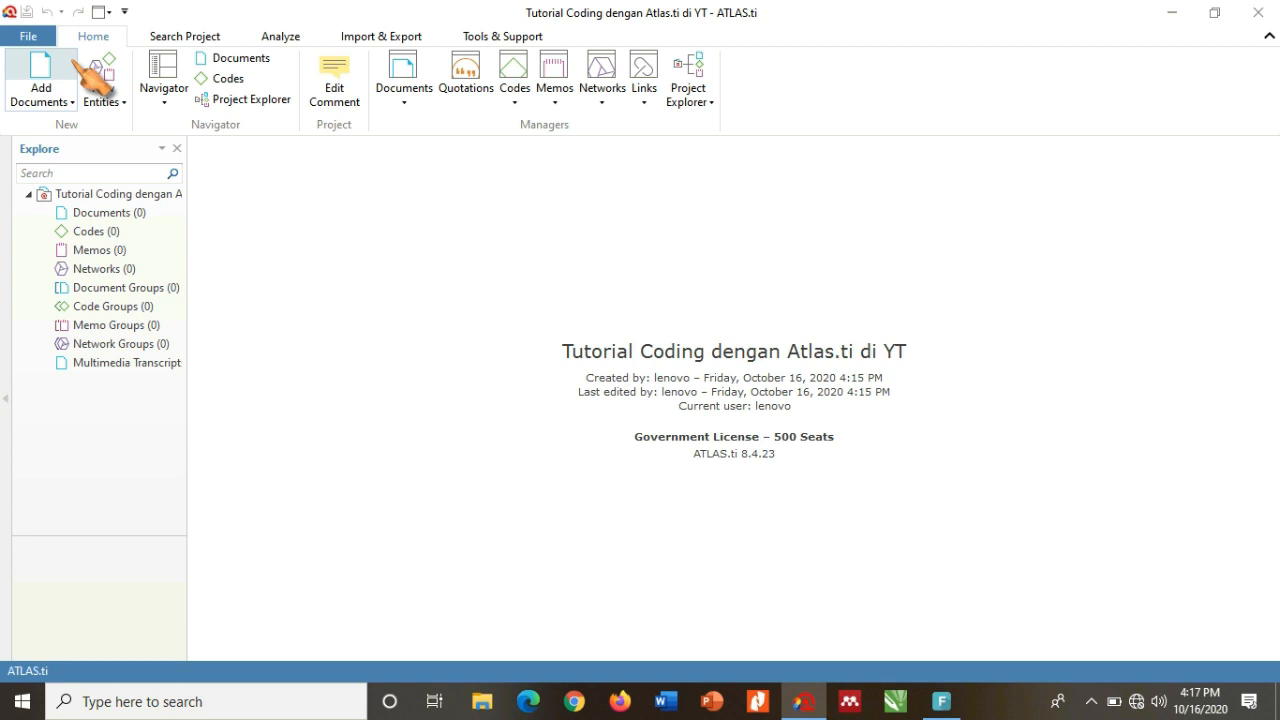
- Add all four Verbatim Wawancara Word files from the OneDrive Documents folder to the project
{"action": "left_click", "coordinate": [62, 64]}
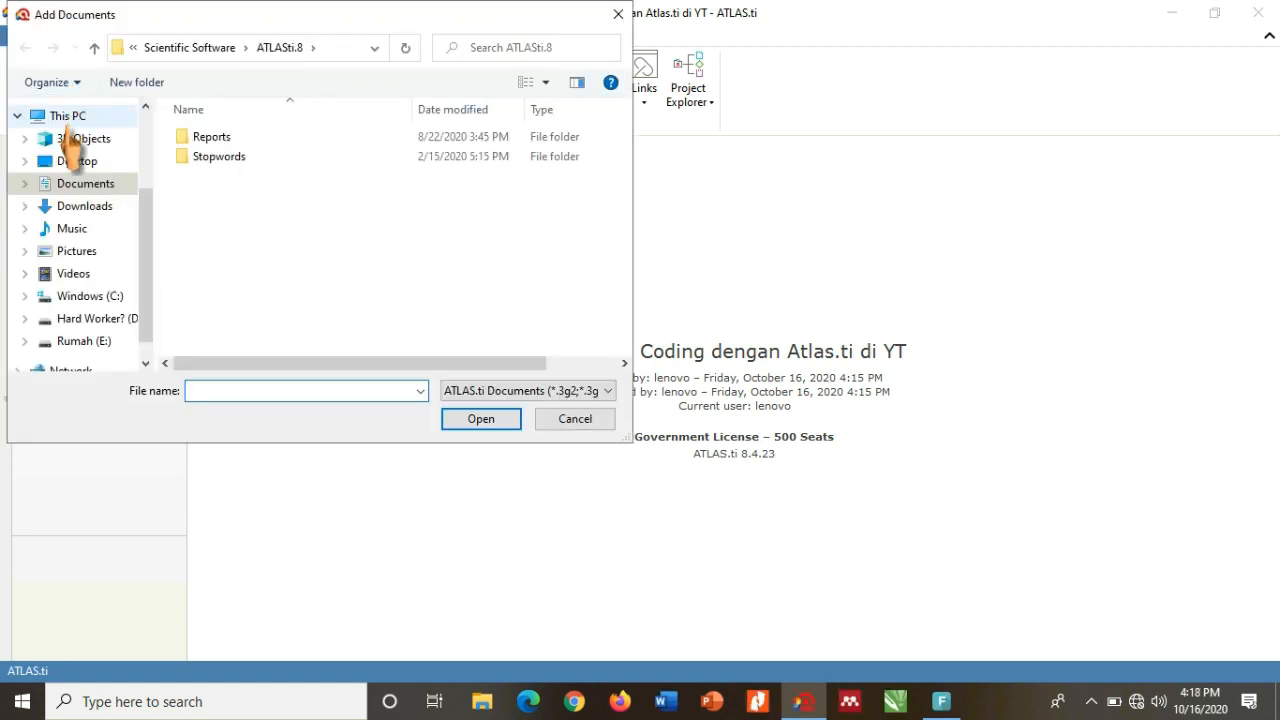
{"action": "left_click", "coordinate": [110, 199]}
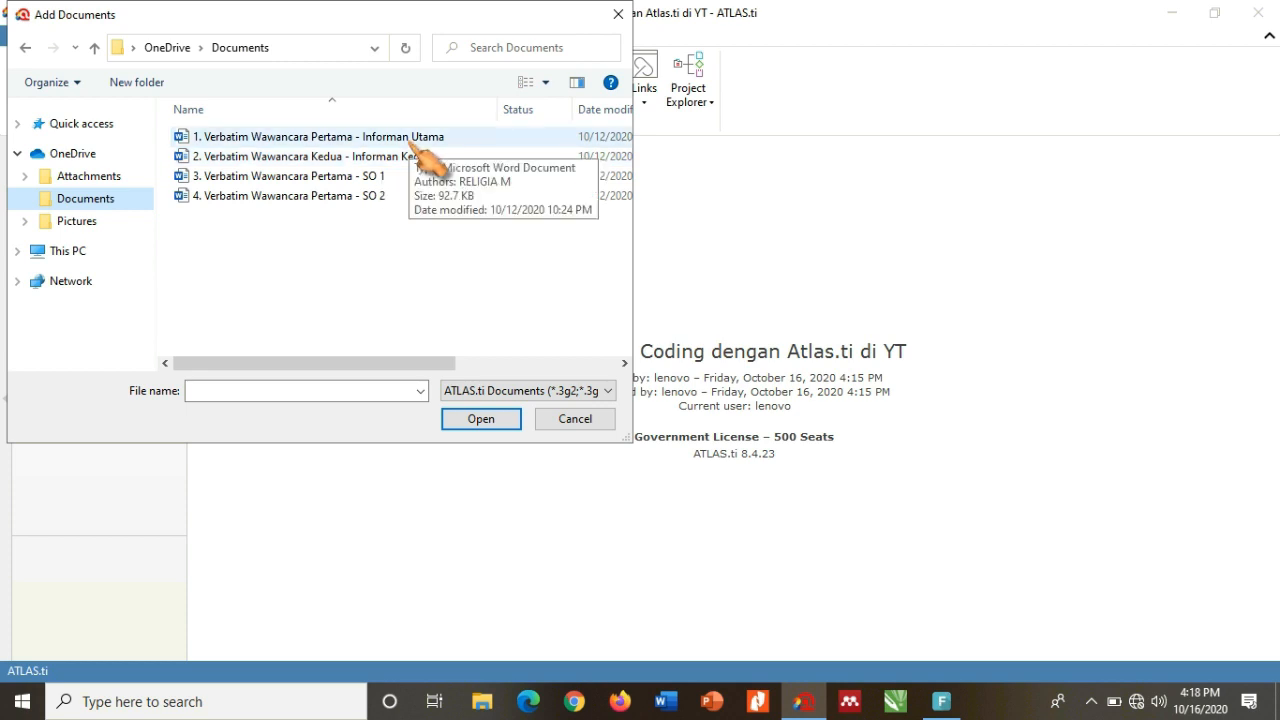
{"action": "left_click", "coordinate": [412, 140]}
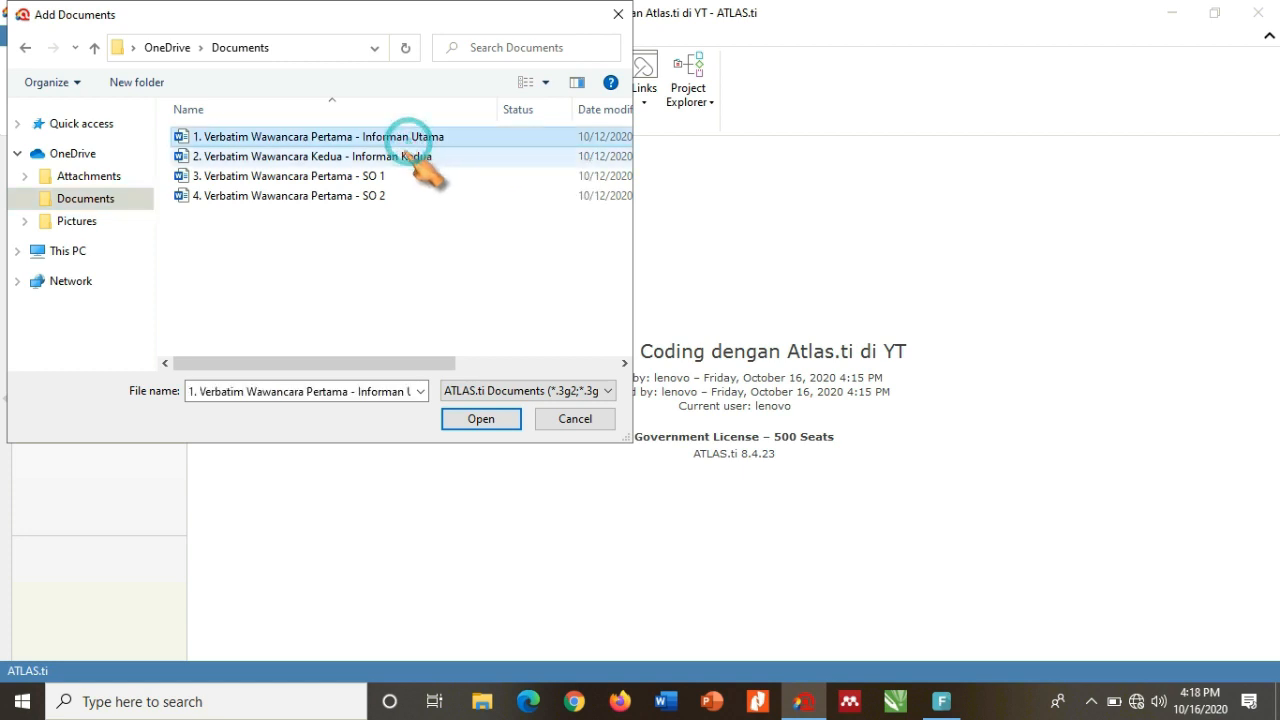
{"action": "left_click", "coordinate": [350, 196], "text": "shift"}
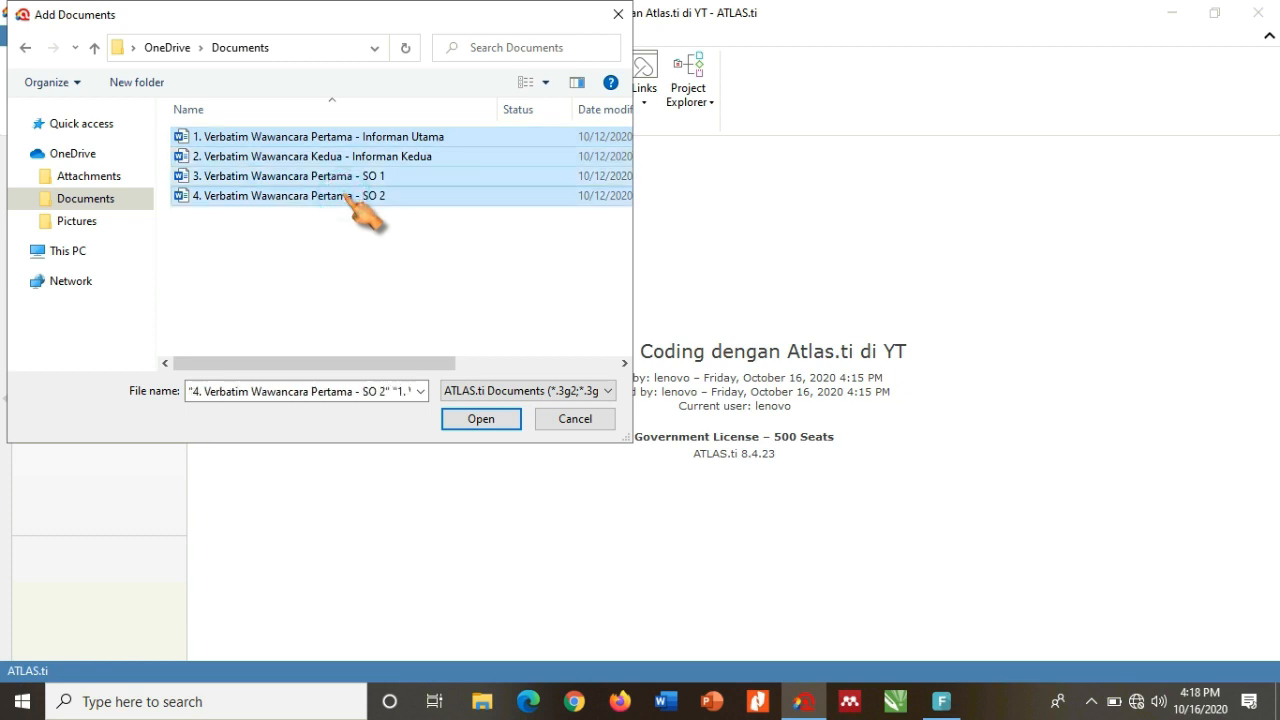
{"action": "left_click", "coordinate": [478, 421]}
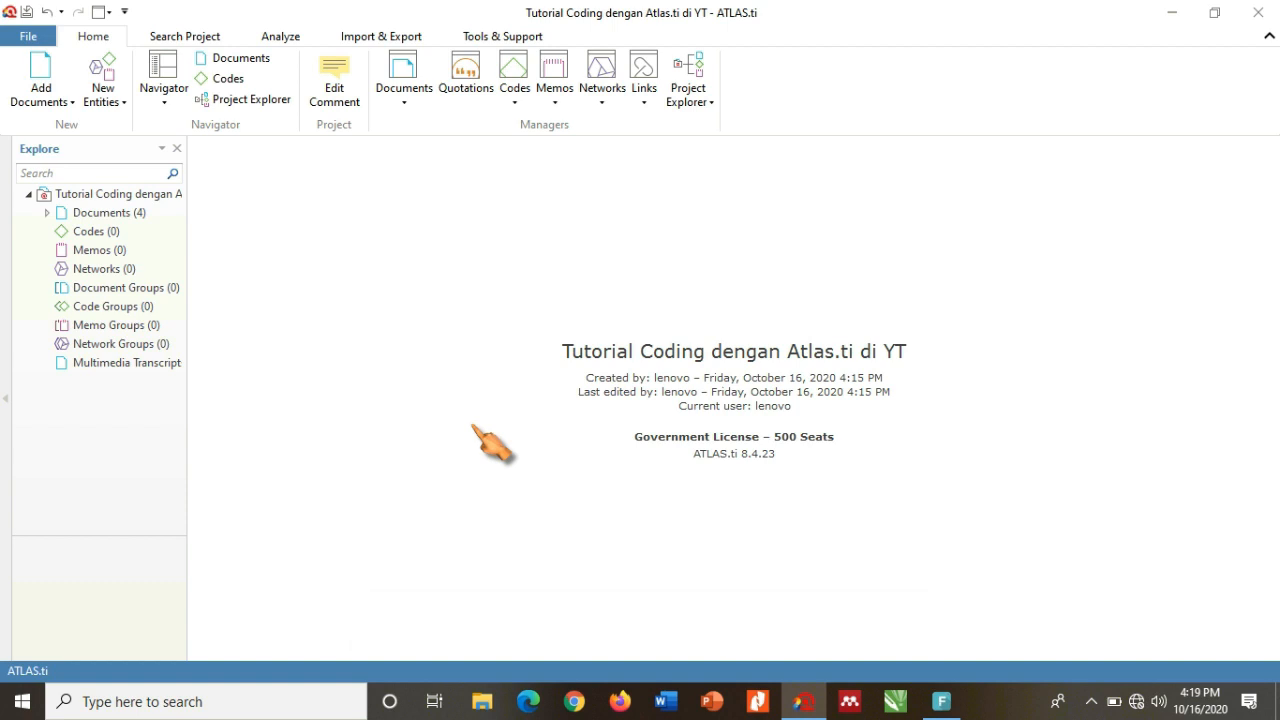
- Expand the project's Documents branch and widen the Explore pane until the full document names fit
{"action": "left_click", "coordinate": [80, 213]}
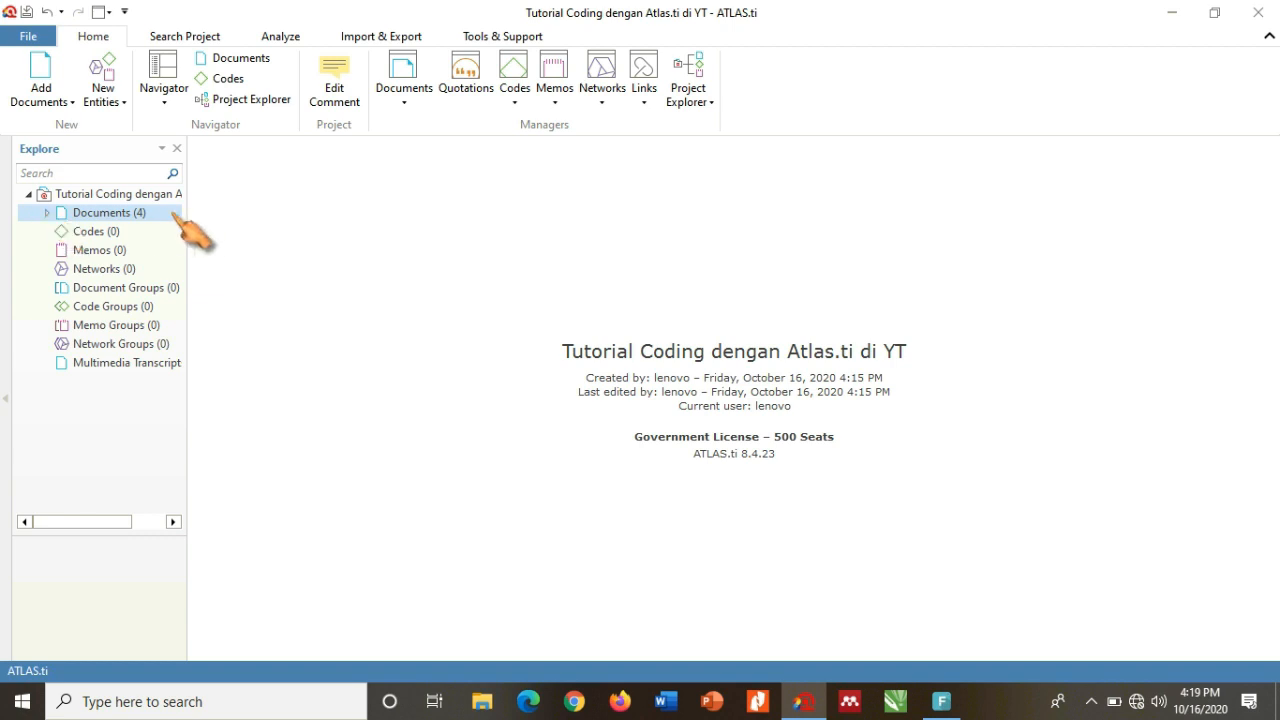
{"action": "left_click", "coordinate": [46, 213]}
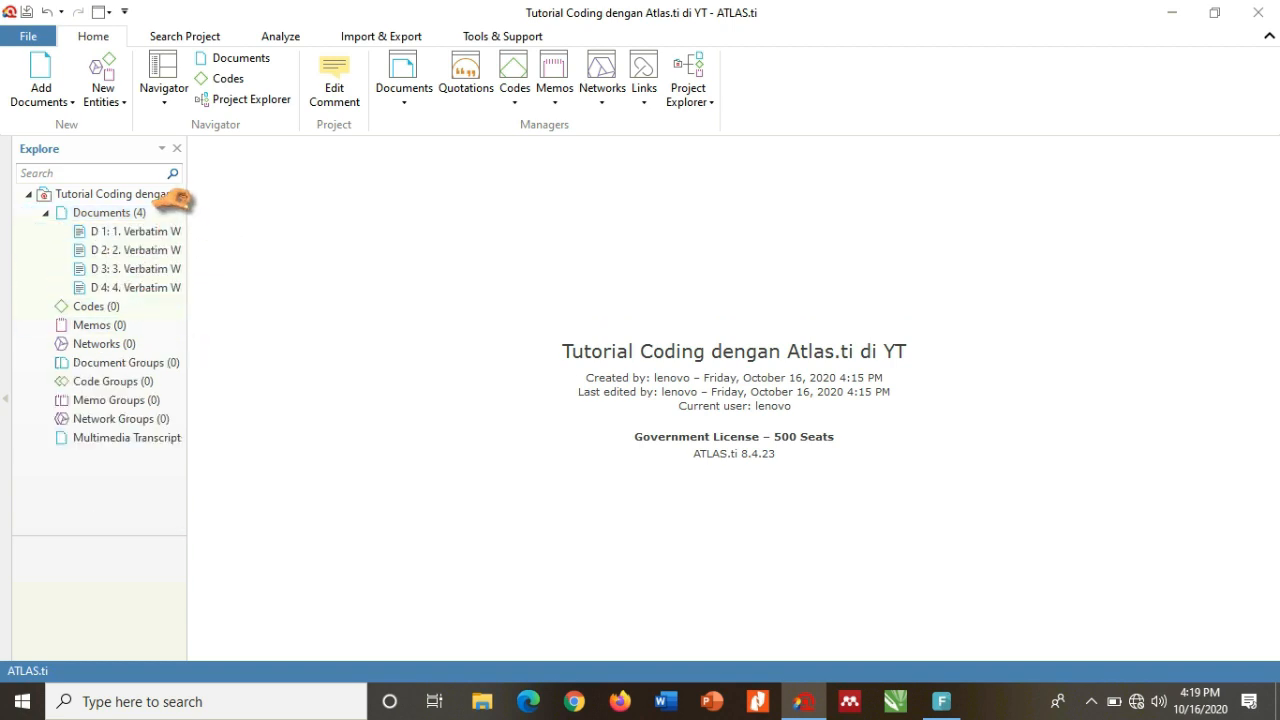
{"action": "left_click_drag", "start_coordinate": [185, 201], "coordinate": [476, 197]}
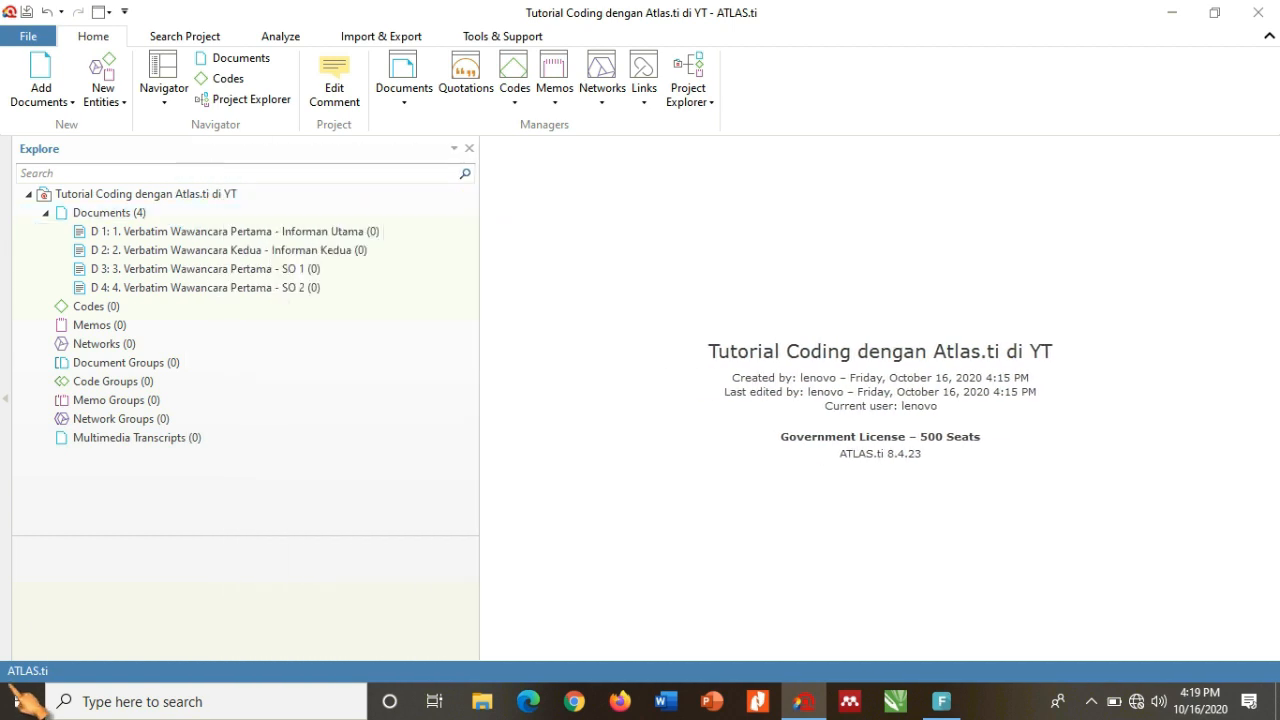
- Rename document D 1, replacing "Informan Utama" with the informant's first name followed by "(Mantan Pelaku Teror)"
{"action": "left_click", "coordinate": [376, 232]}
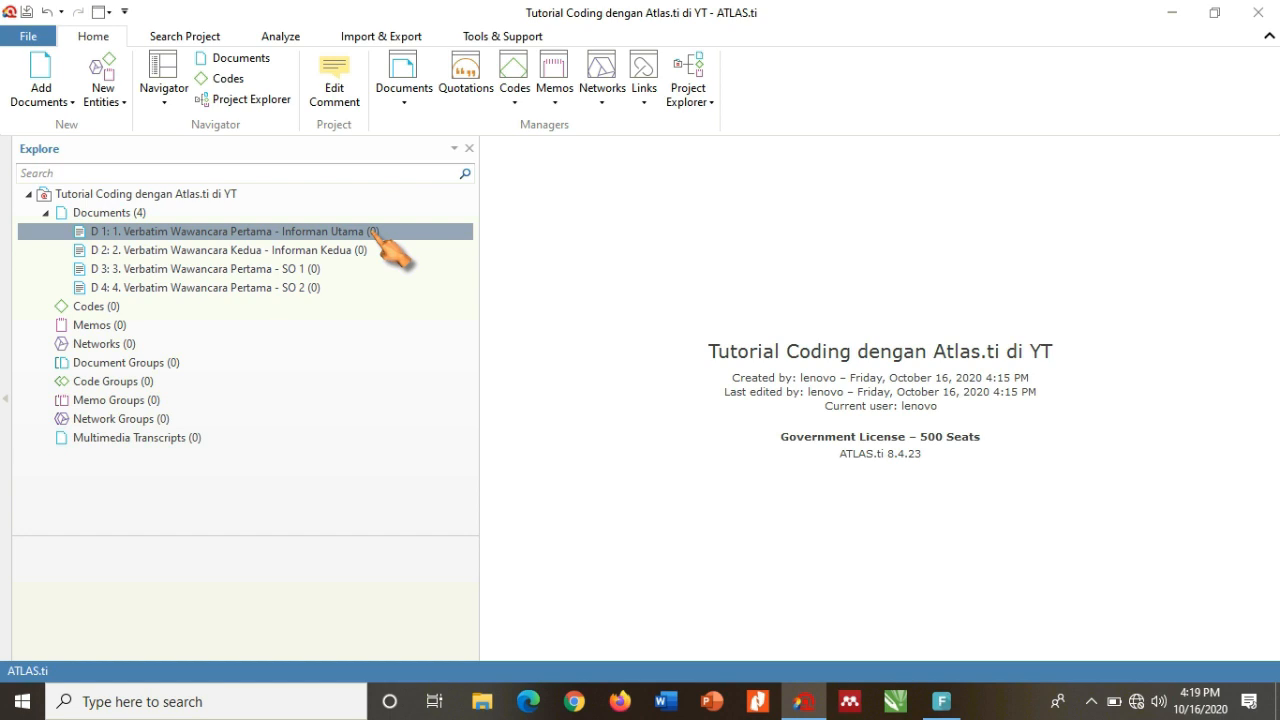
{"action": "right_click", "coordinate": [374, 233]}
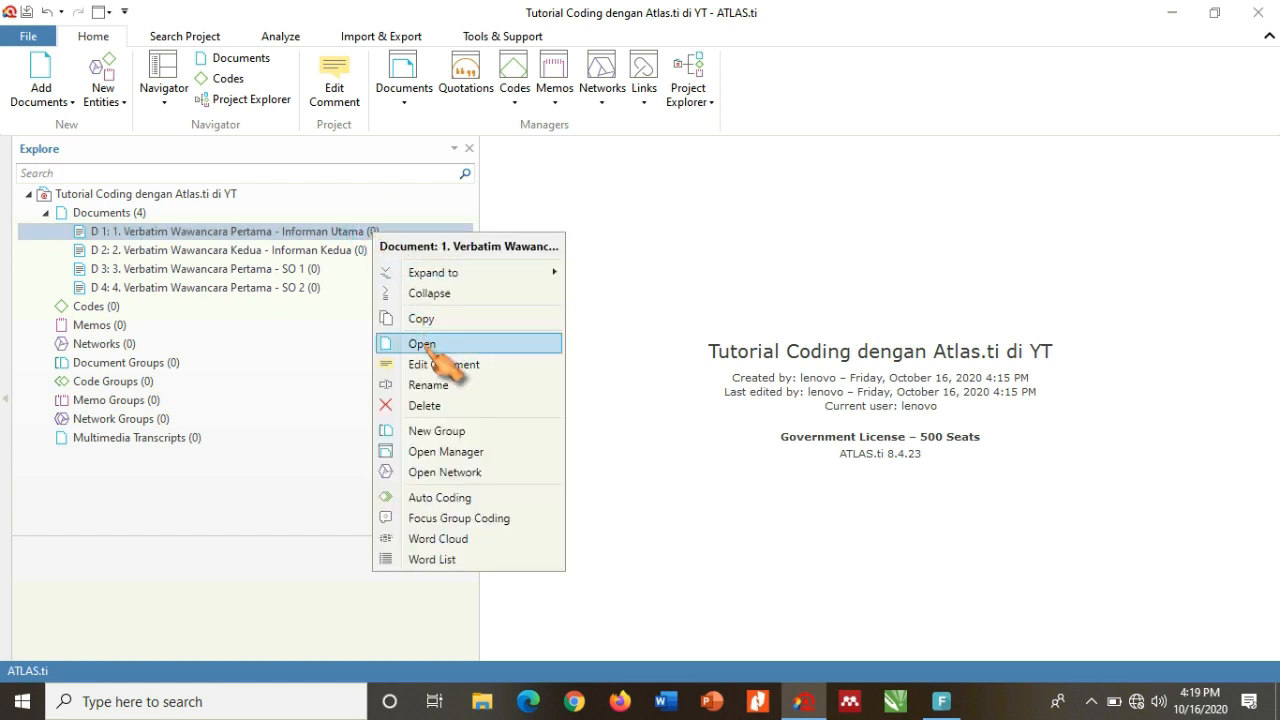
{"action": "left_click", "coordinate": [426, 385]}
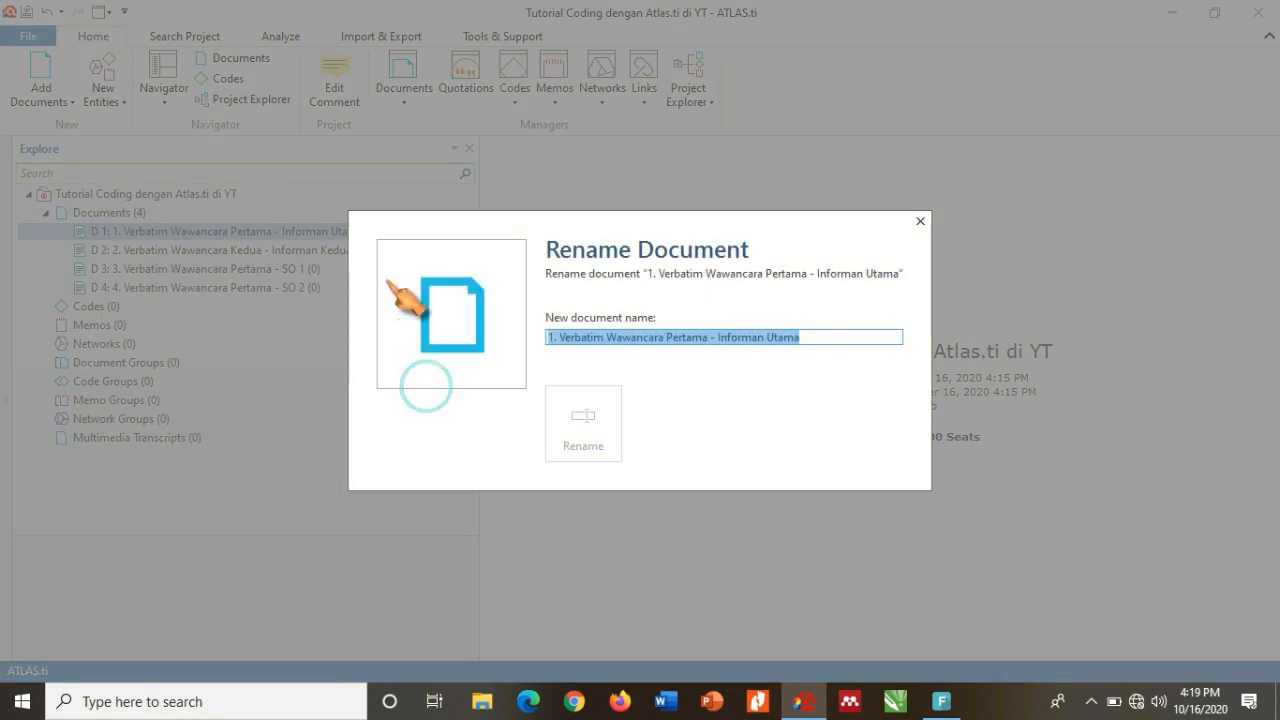
{"action": "left_click", "coordinate": [820, 336]}
{"action": "mouse_move", "coordinate": [941, 701]}
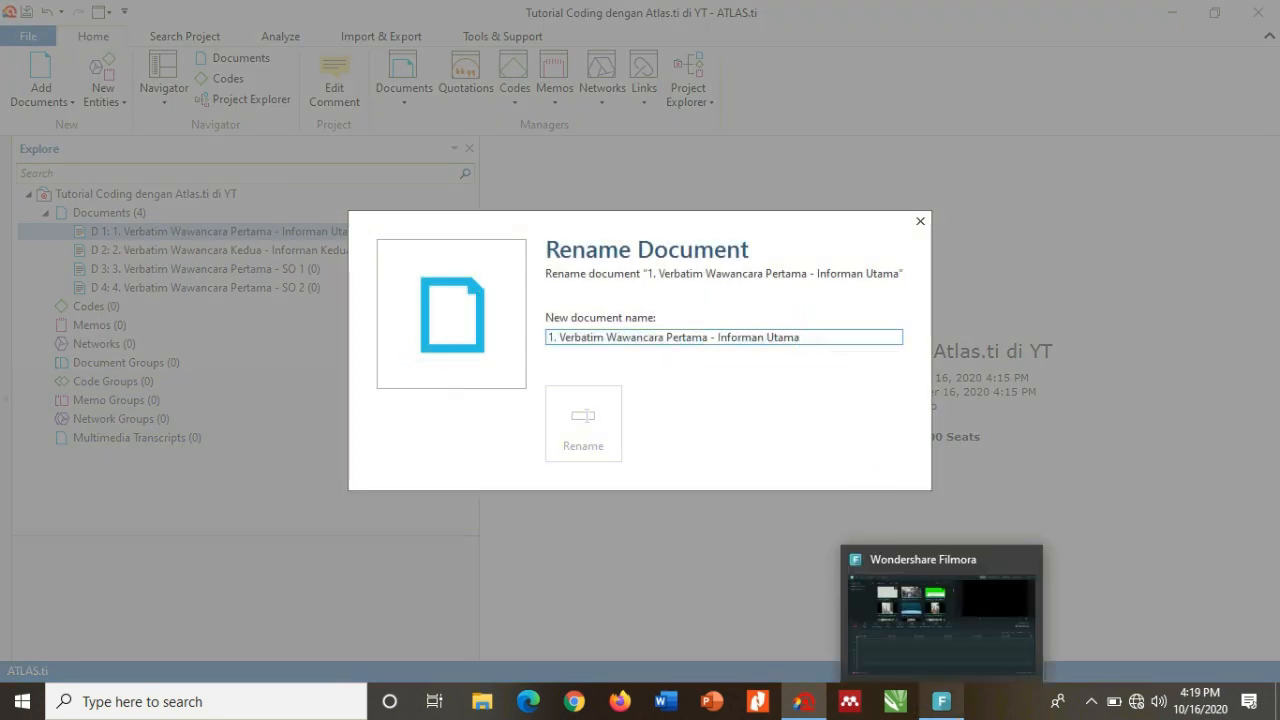
{"action": "key", "text": "shift+Left"}
{"action": "key", "text": "shift+Left"}
{"action": "key", "text": "shift+Left"}
{"action": "key", "text": "shift+Left"}
{"action": "key", "text": "shift+Left"}
{"action": "key", "text": "shift+Left"}
{"action": "key", "text": "shift+Left"}
{"action": "key", "text": "shift+Left"}
{"action": "key", "text": "shift+Left"}
{"action": "key", "text": "shift+Left"}
{"action": "key", "text": "shift+Left"}
{"action": "key", "text": "shift+Left"}
{"action": "key", "text": "shift+Left"}
{"action": "key", "text": "shift+Left"}
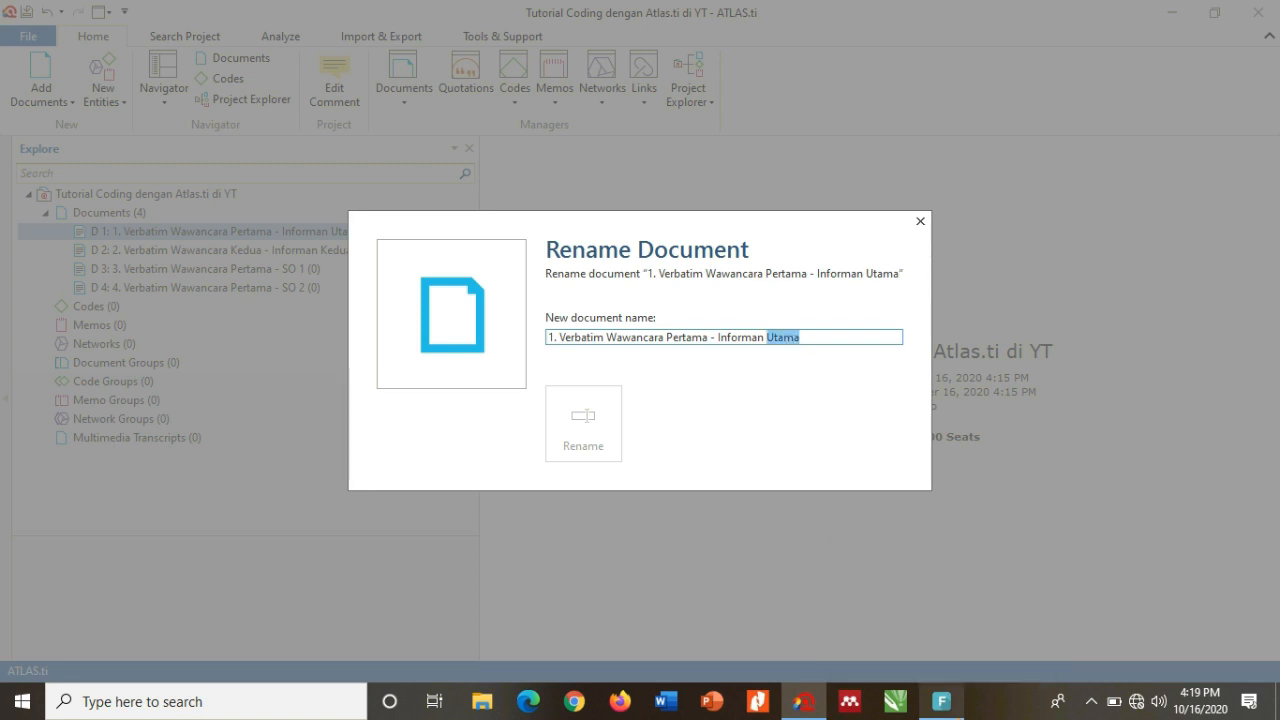
{"action": "type", "text": "Di"}
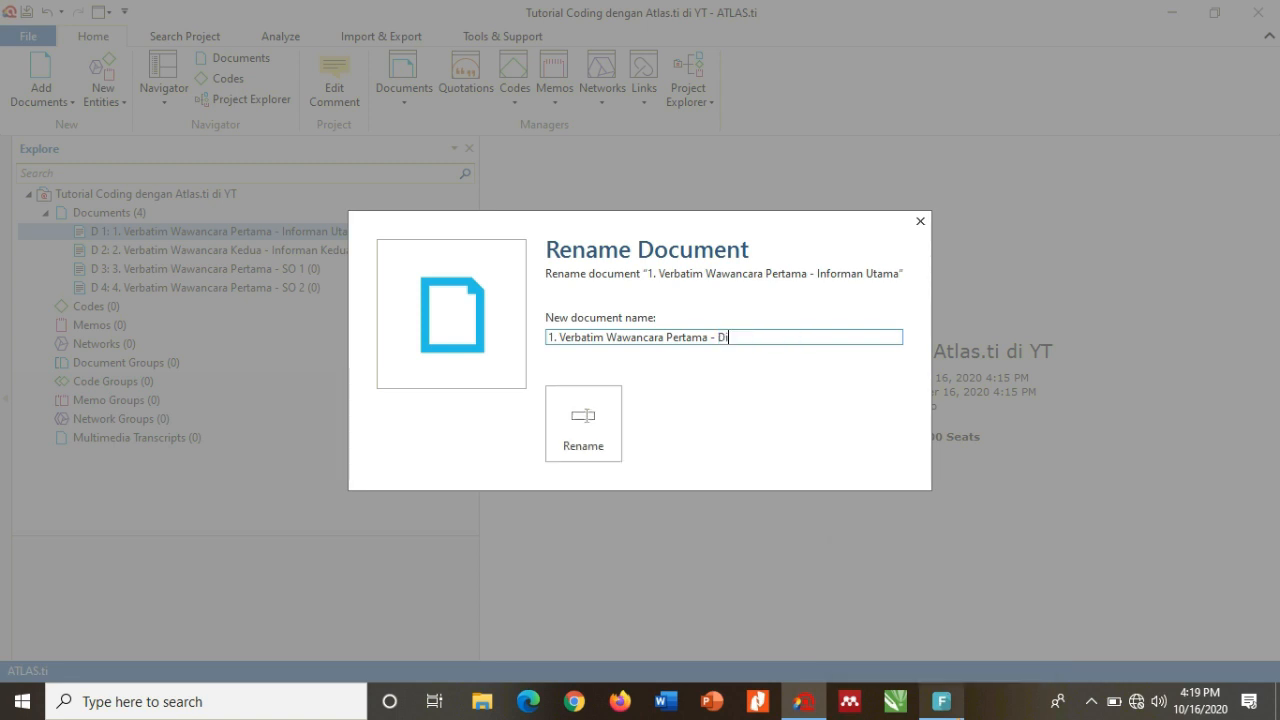
{"action": "type", "text": "mas (P"}
{"action": "key", "text": "BackSpace"}
{"action": "type", "text": "Mantan Pelaku"}
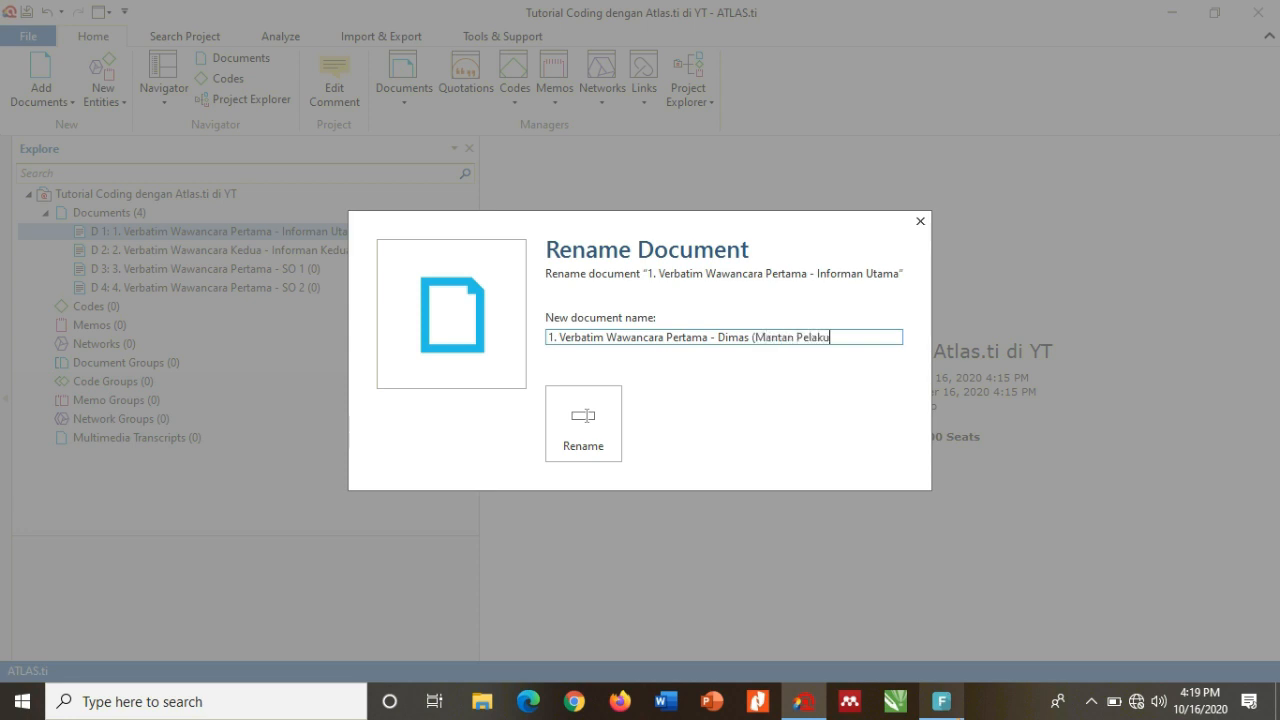
{"action": "type", "text": " Teror)"}
{"action": "key", "text": "Return"}
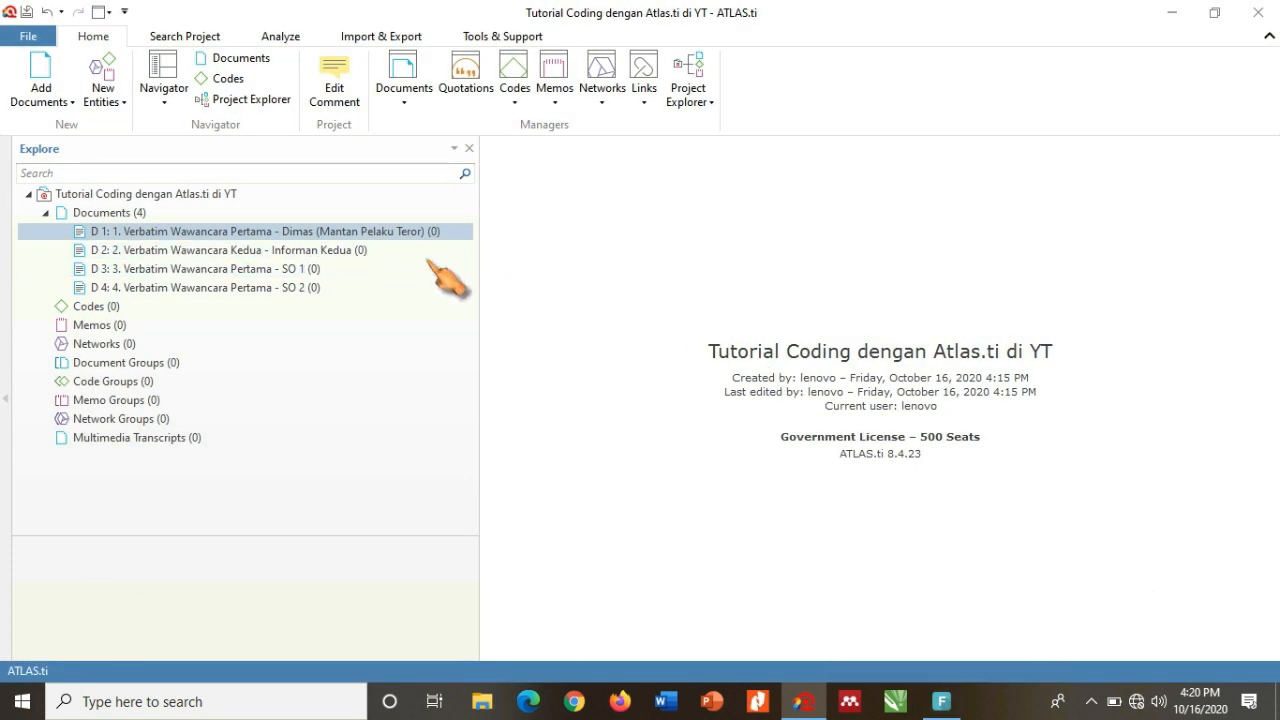
- Rename document D 2, replacing "Informan Kedua" with the informant's first name followed by "(Pelaku Teror)"
{"action": "left_click", "coordinate": [425, 251]}
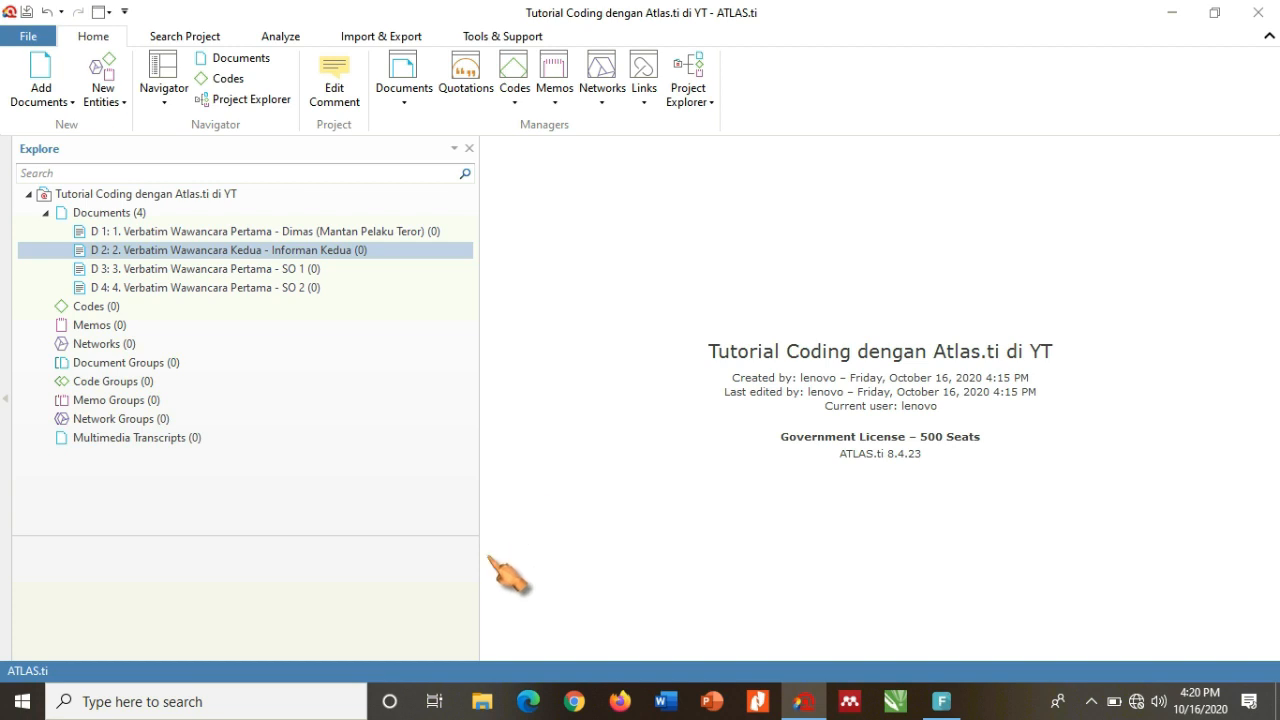
{"action": "left_click", "coordinate": [428, 250]}
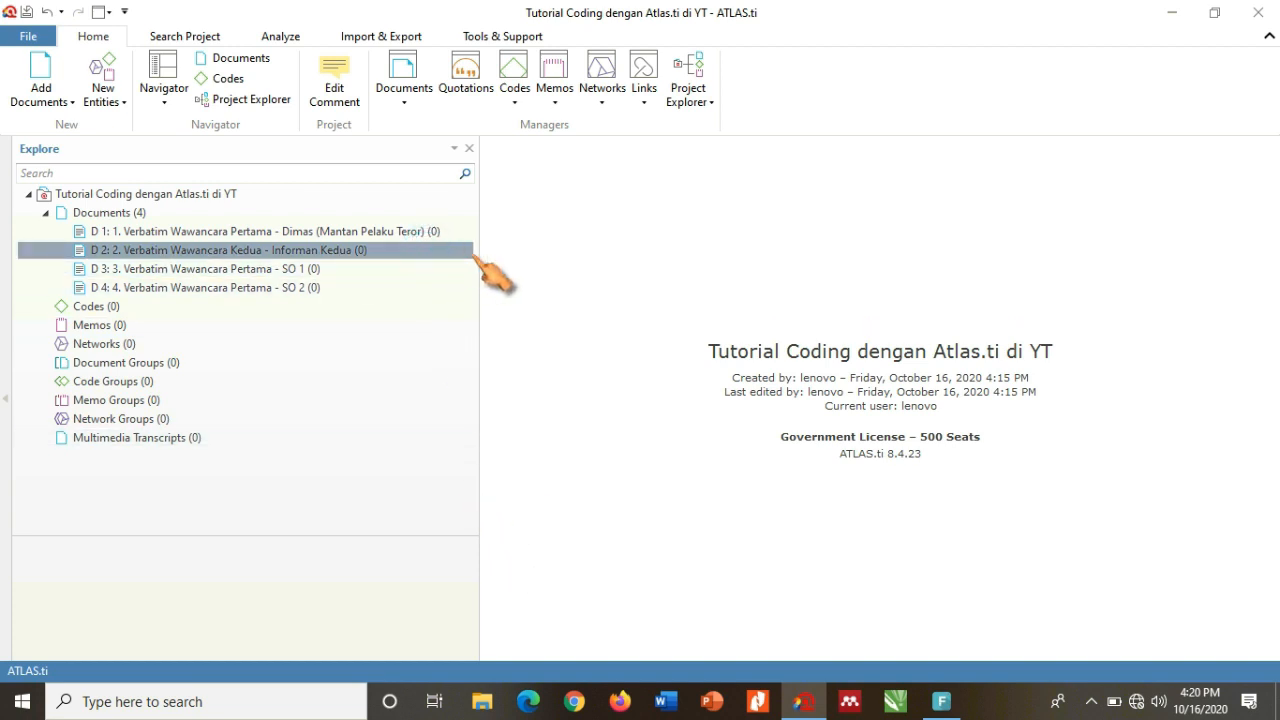
{"action": "left_click", "coordinate": [462, 251]}
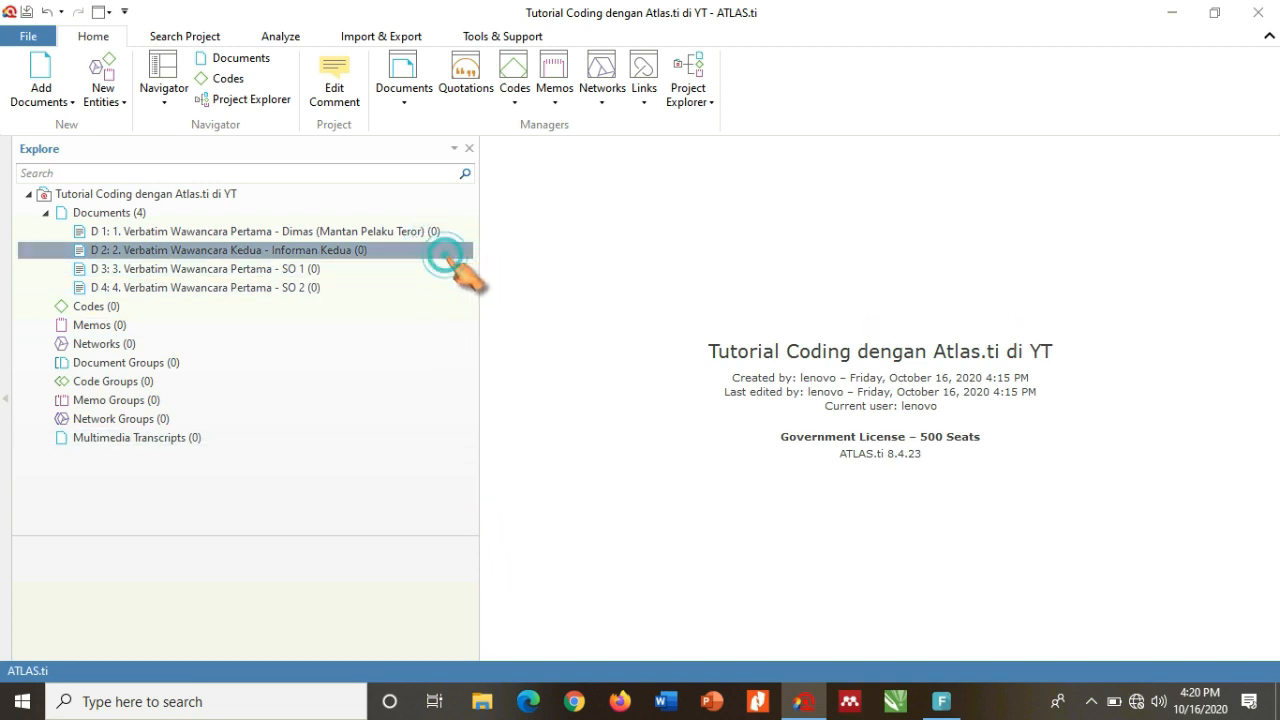
{"action": "right_click", "coordinate": [151, 258]}
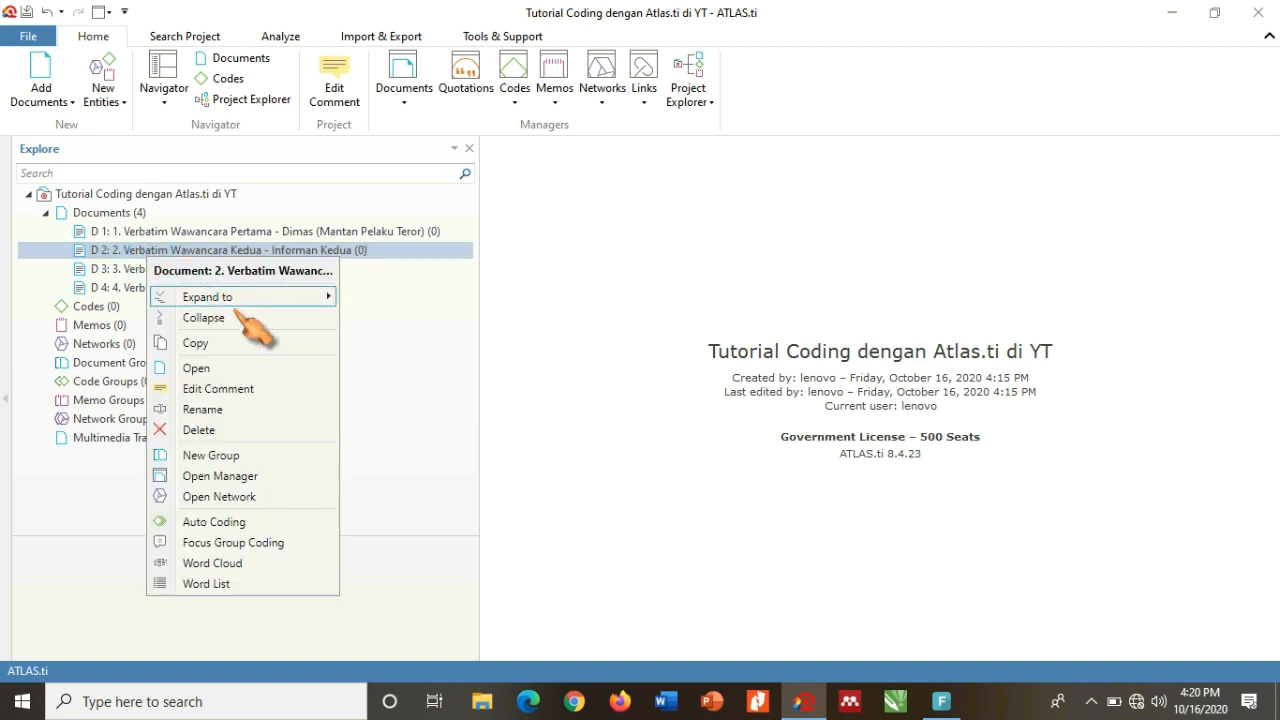
{"action": "left_click", "coordinate": [230, 410]}
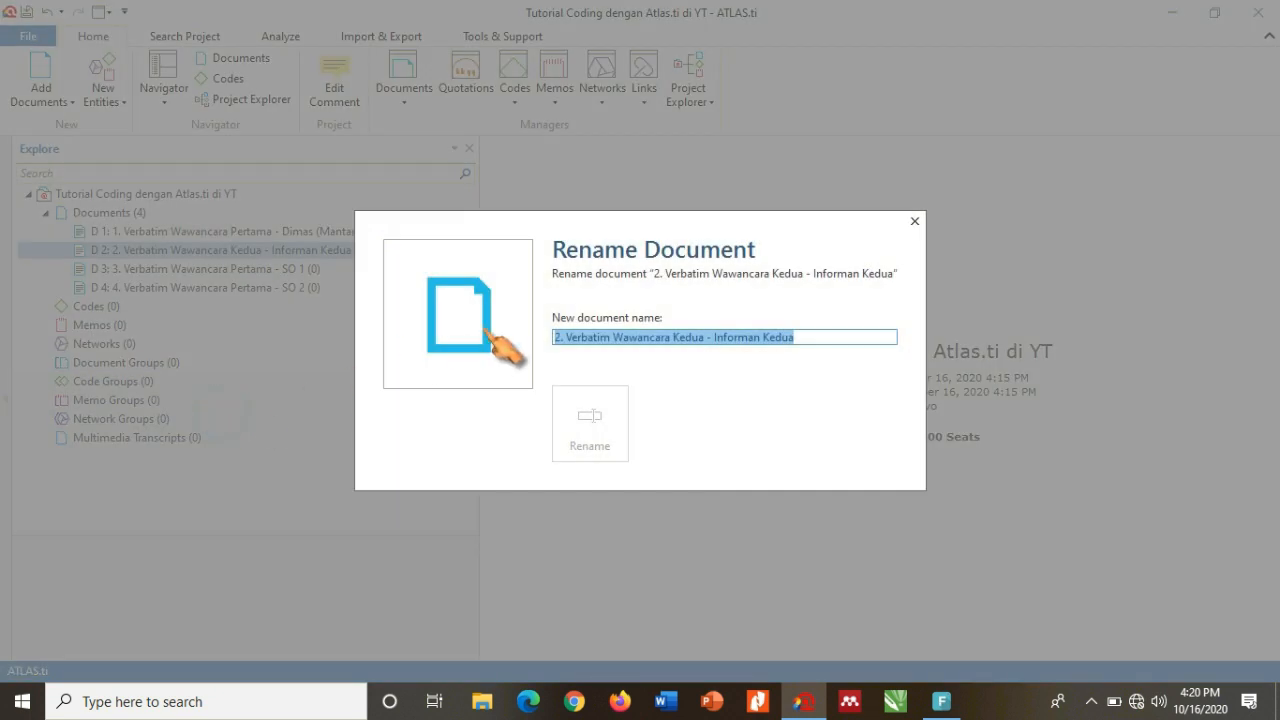
{"action": "left_click", "coordinate": [800, 338]}
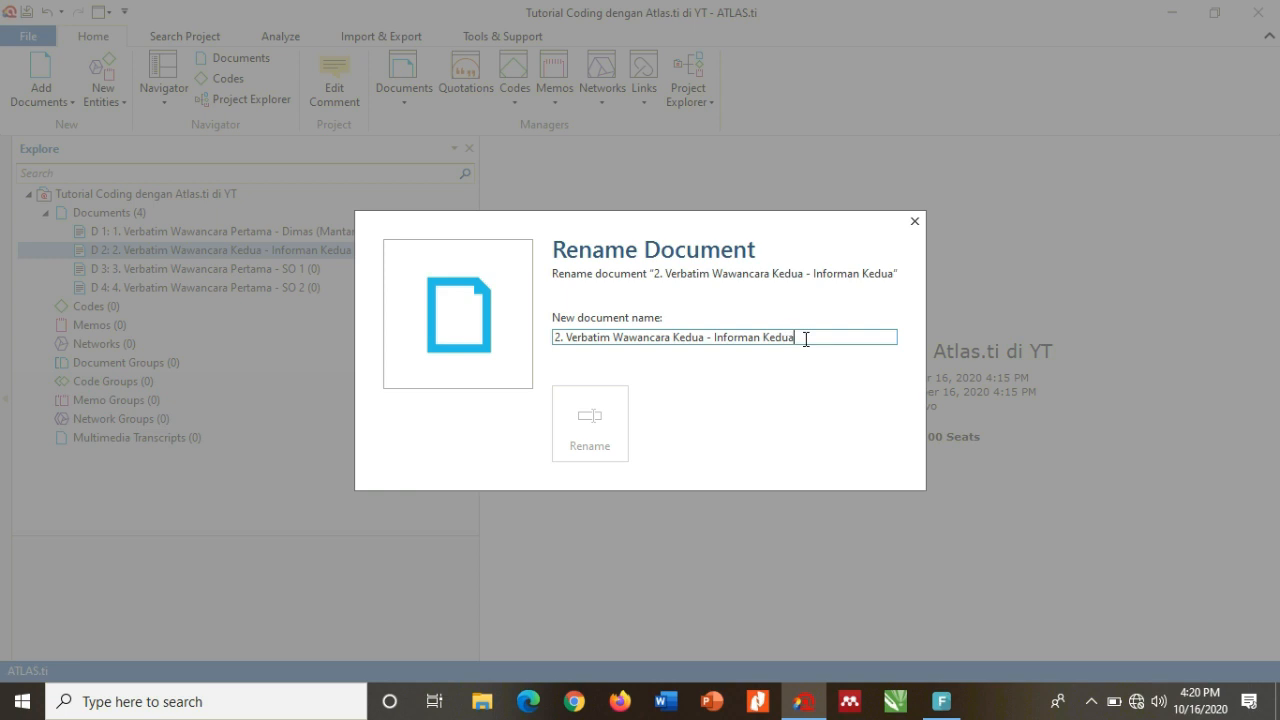
{"action": "key", "text": "ctrl+shift+Left"}
{"action": "key", "text": "ctrl+shift+Left"}
{"action": "type", "text": "Dim"}
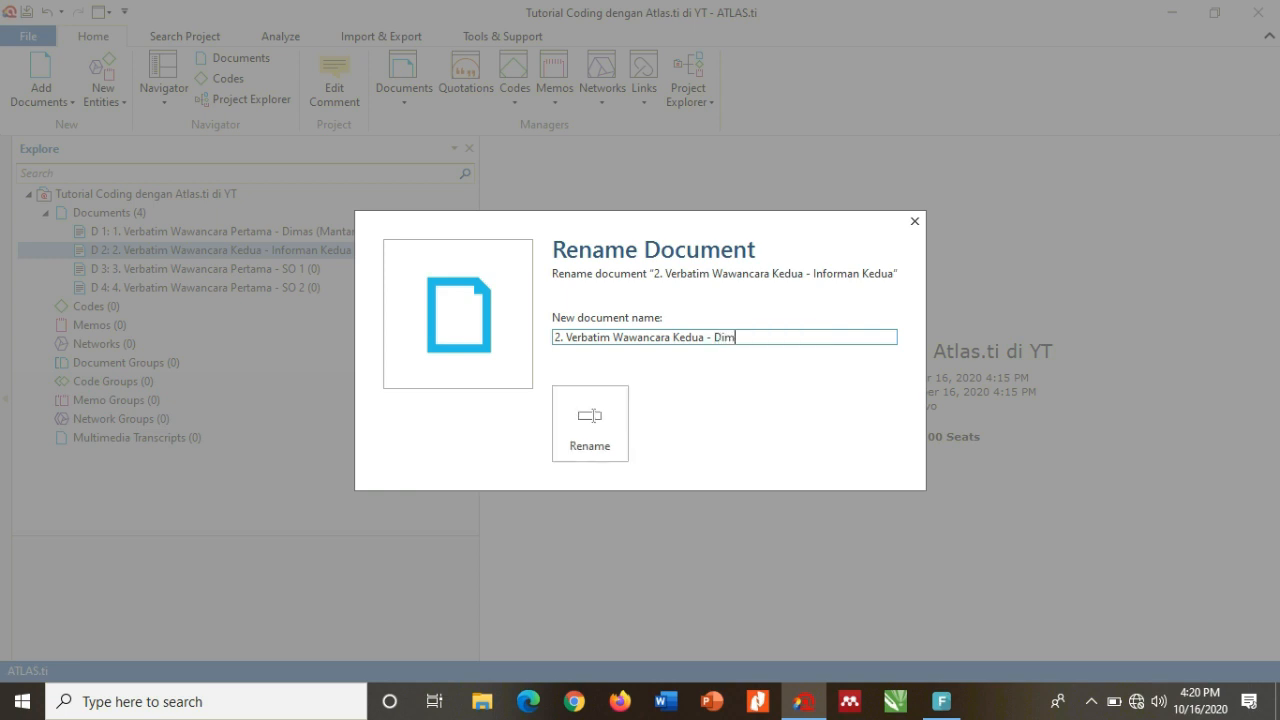
{"action": "type", "text": "as (Pelaku Teror)"}
{"action": "key", "text": "Return"}
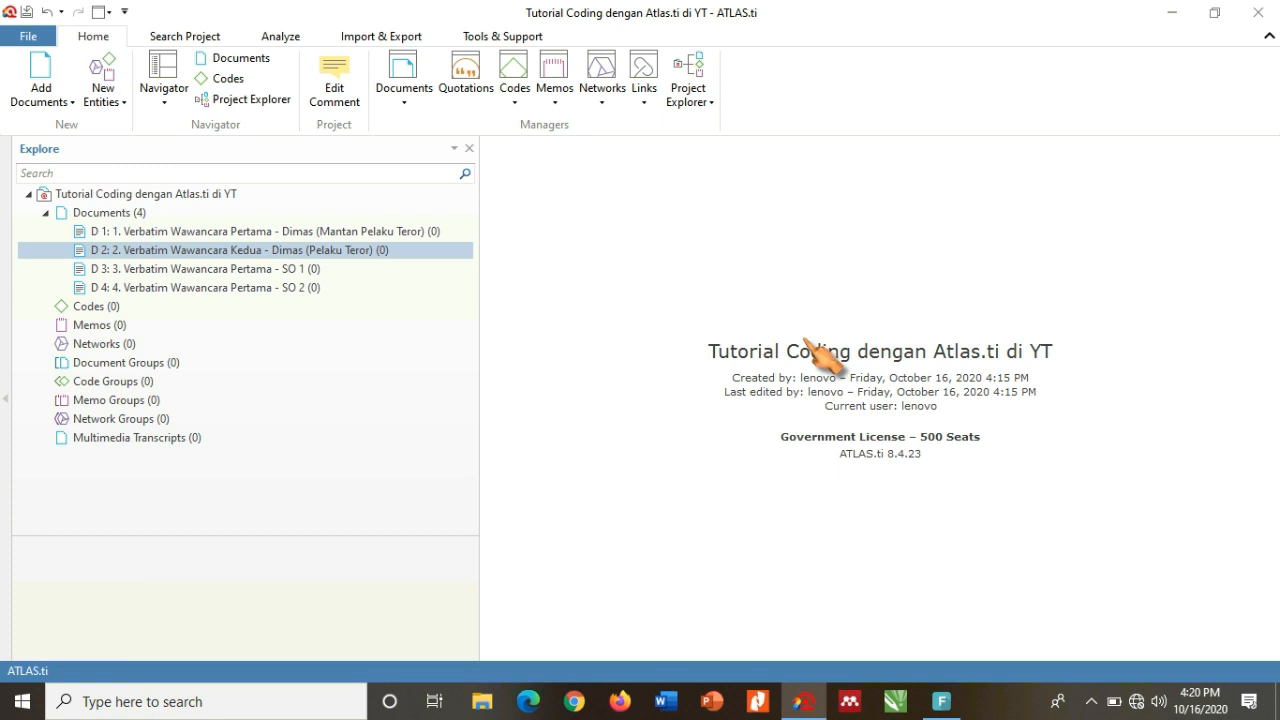
- Rename document D 3, replacing "SO 1" at the end of its name with the informant's first name
{"action": "left_click", "coordinate": [345, 268]}
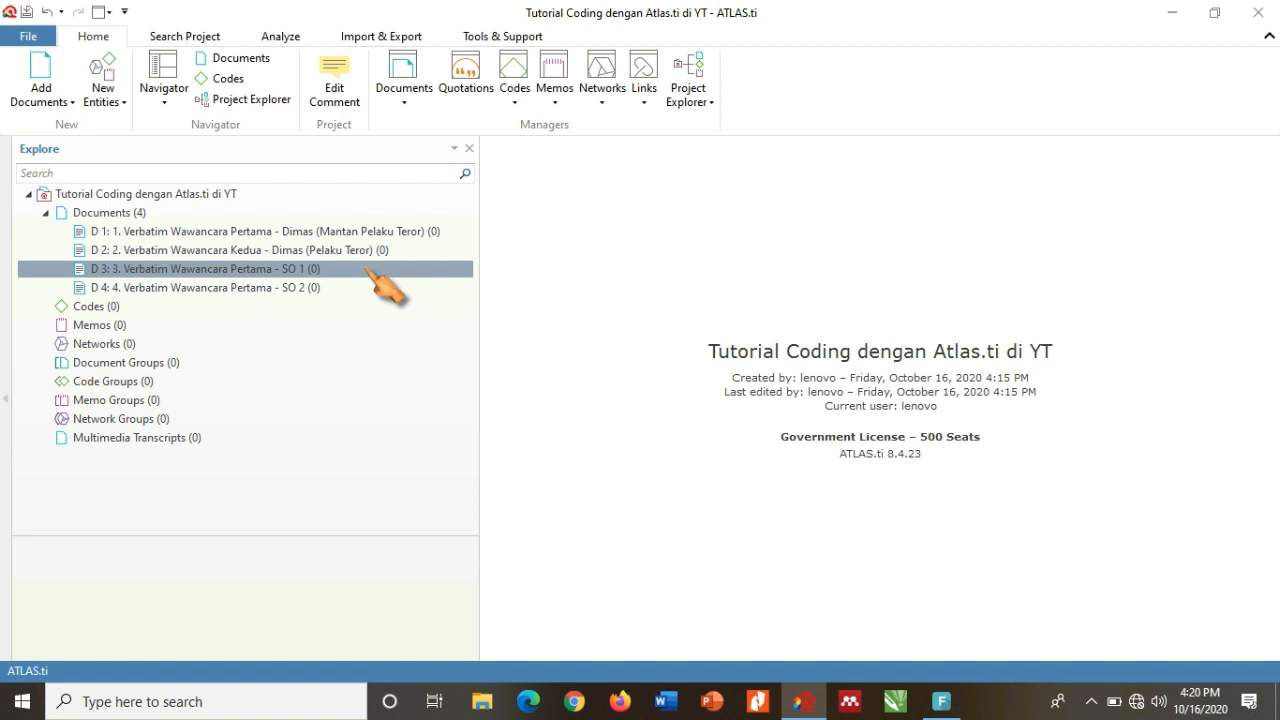
{"action": "left_click", "coordinate": [366, 268]}
{"action": "left_click", "coordinate": [366, 268]}
{"action": "left_click", "coordinate": [366, 268]}
{"action": "left_click", "coordinate": [366, 268]}
{"action": "left_click", "coordinate": [366, 268]}
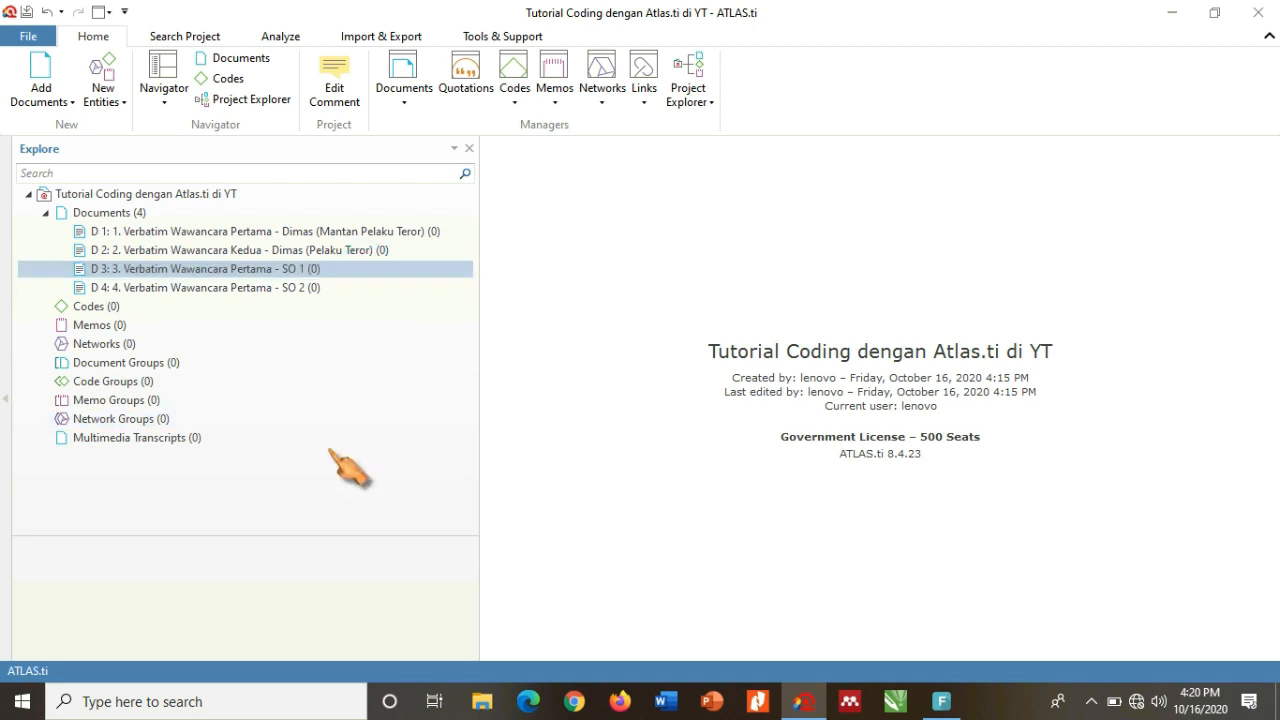
{"action": "right_click", "coordinate": [300, 269]}
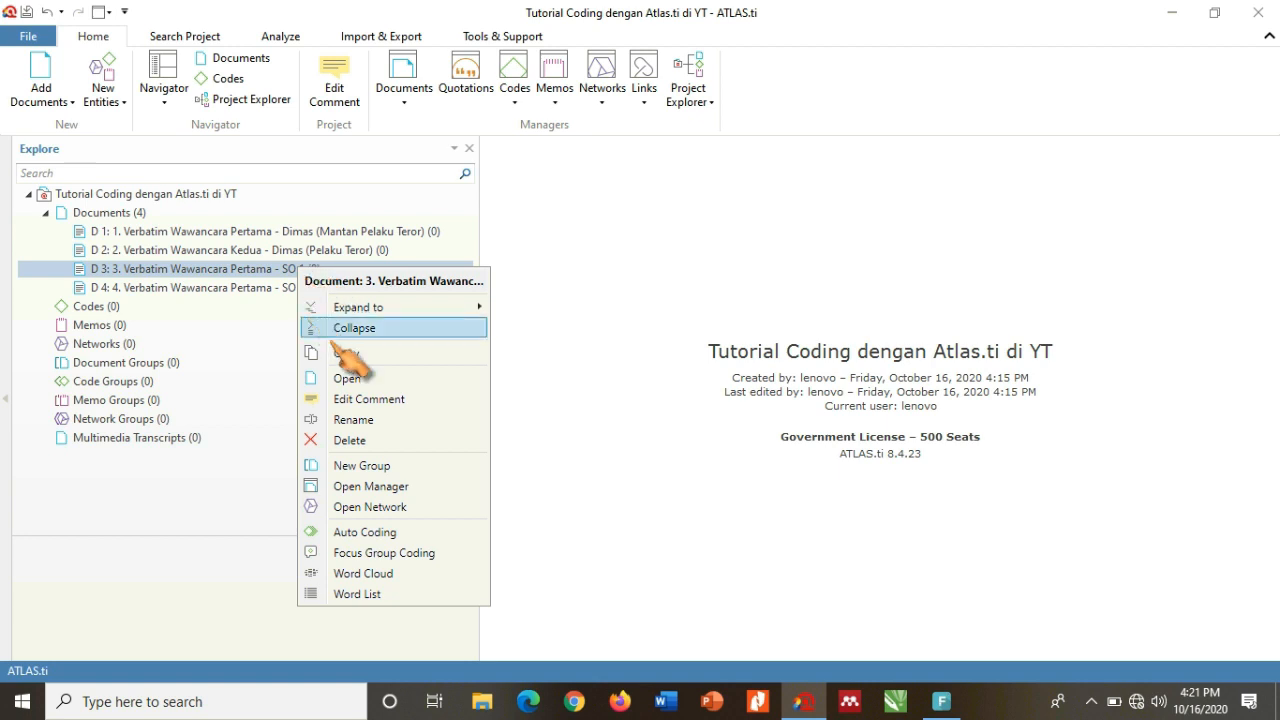
{"action": "left_click", "coordinate": [390, 420]}
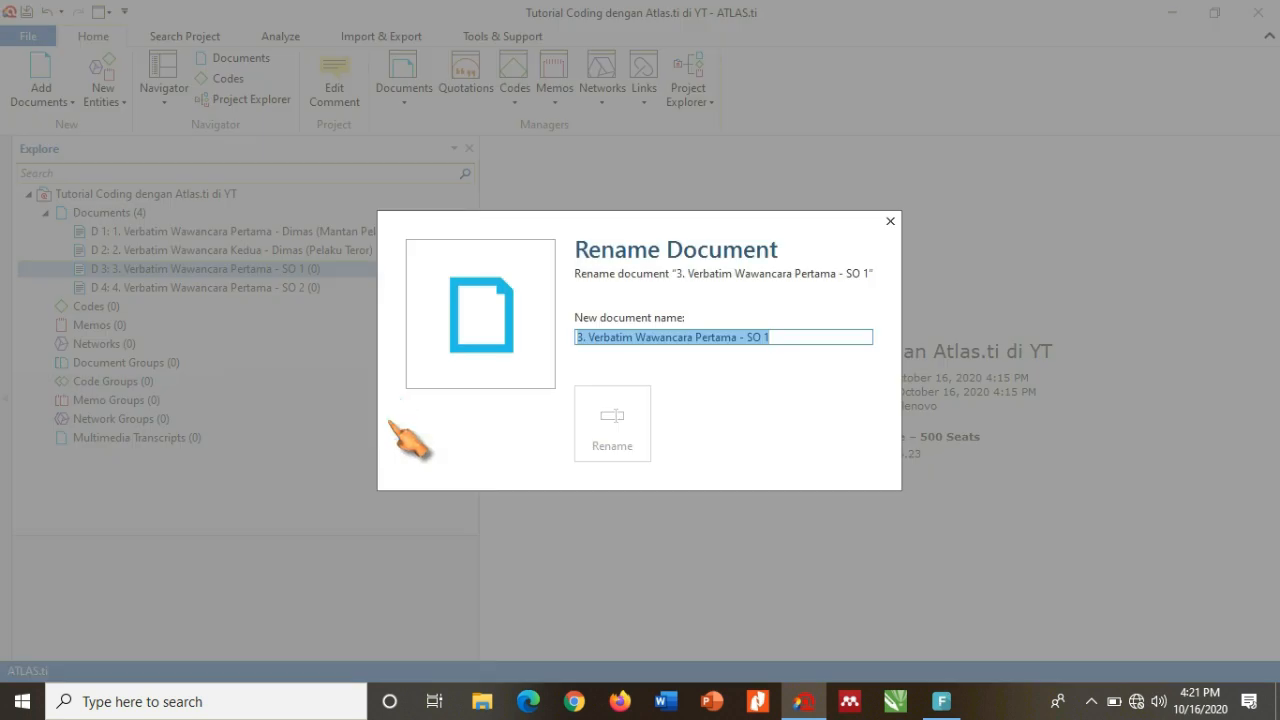
{"action": "key", "text": "End"}
{"action": "key", "text": "shift+Left"}
{"action": "key", "text": "shift+Left"}
{"action": "key", "text": "shift+Left"}
{"action": "key", "text": "shift+Left"}
{"action": "key", "text": "shift+Left"}
{"action": "key", "text": "shift+Left"}
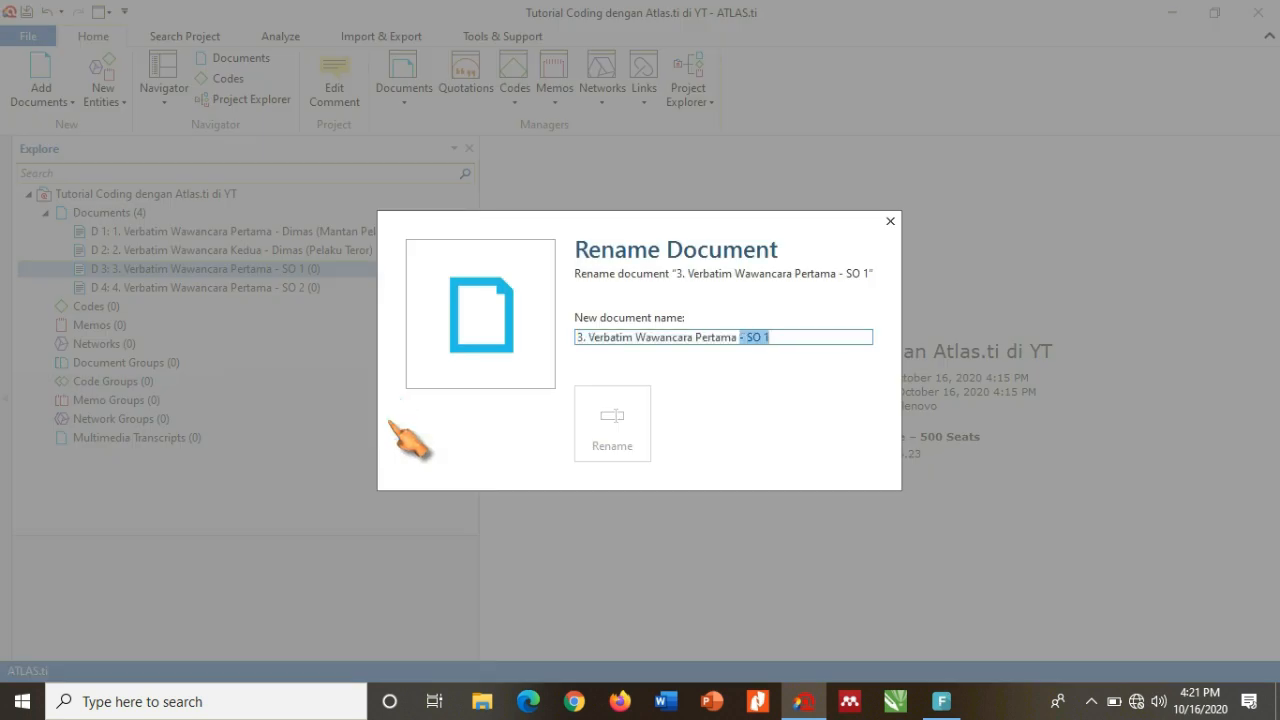
{"action": "key", "text": "shift+Right"}
{"action": "key", "text": "shift+Right"}
{"action": "type", "text": "Rudi"}
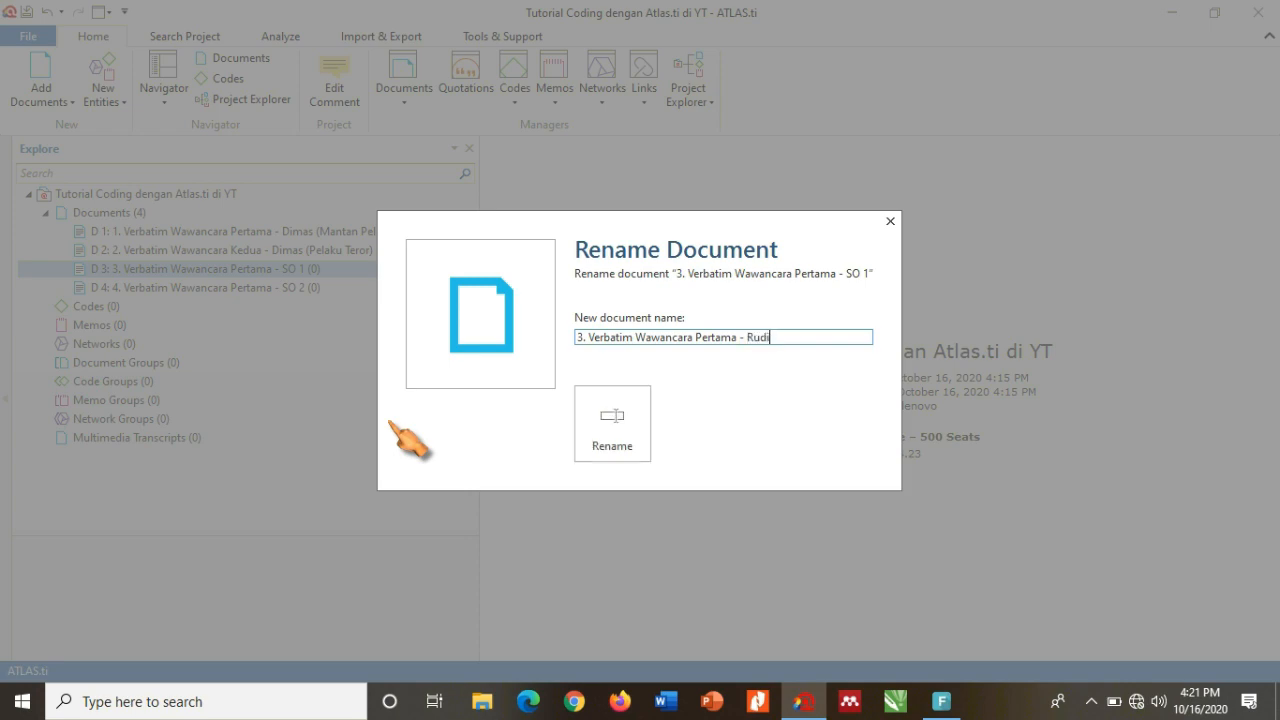
{"action": "key", "text": "Return"}
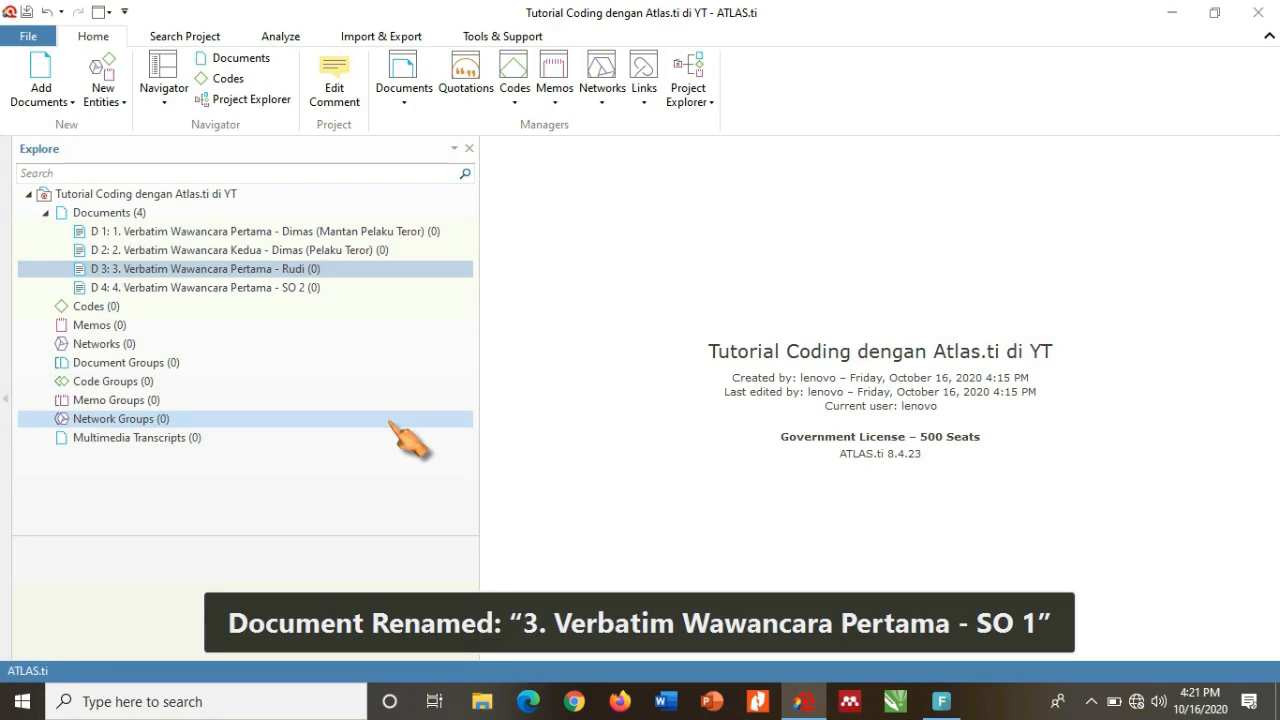
- Append "(Kakak Informan Utama)" after the informant's first name in the name of document D 3
{"action": "right_click", "coordinate": [272, 265]}
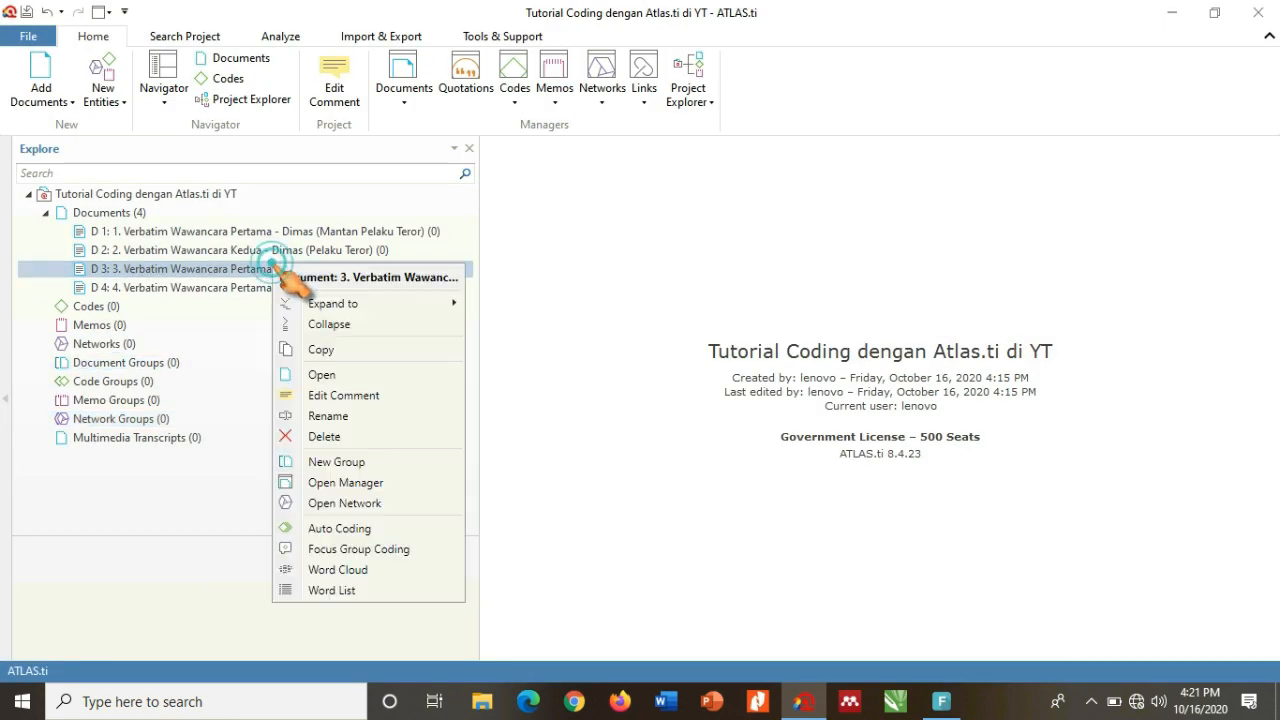
{"action": "left_click", "coordinate": [328, 416]}
{"action": "left_click", "coordinate": [786, 336]}
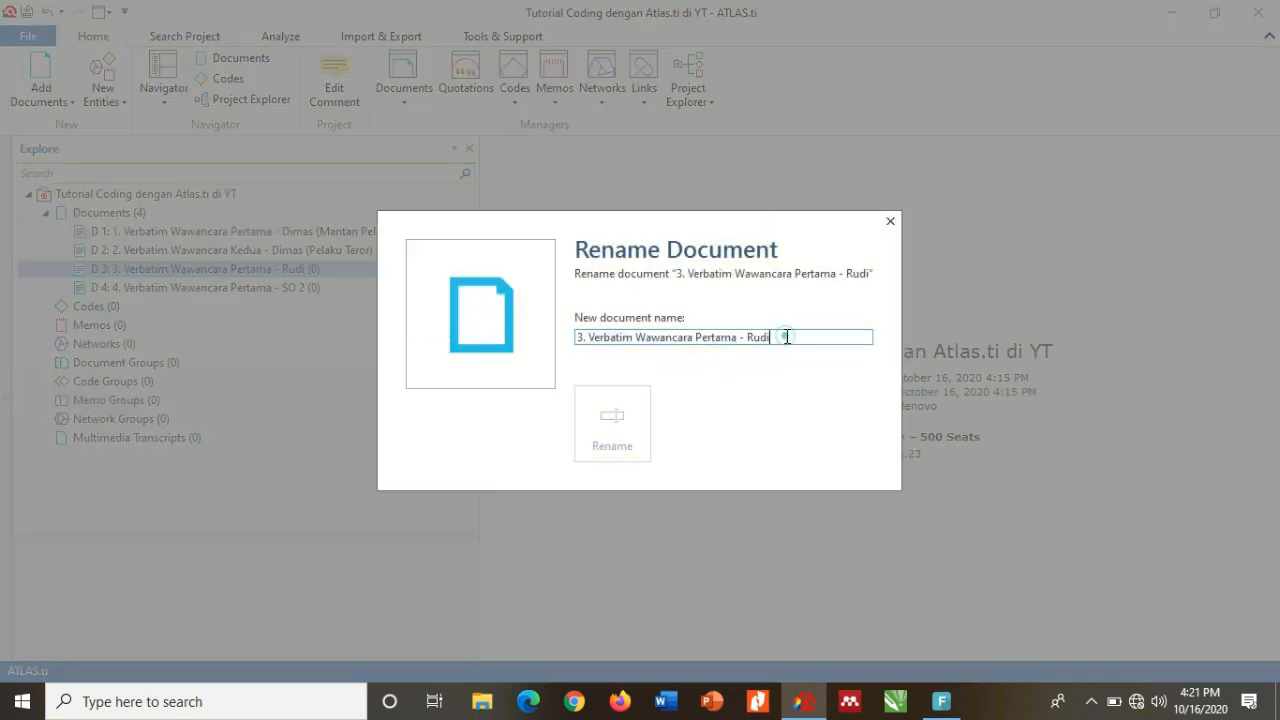
{"action": "type", "text": "(Kaka"}
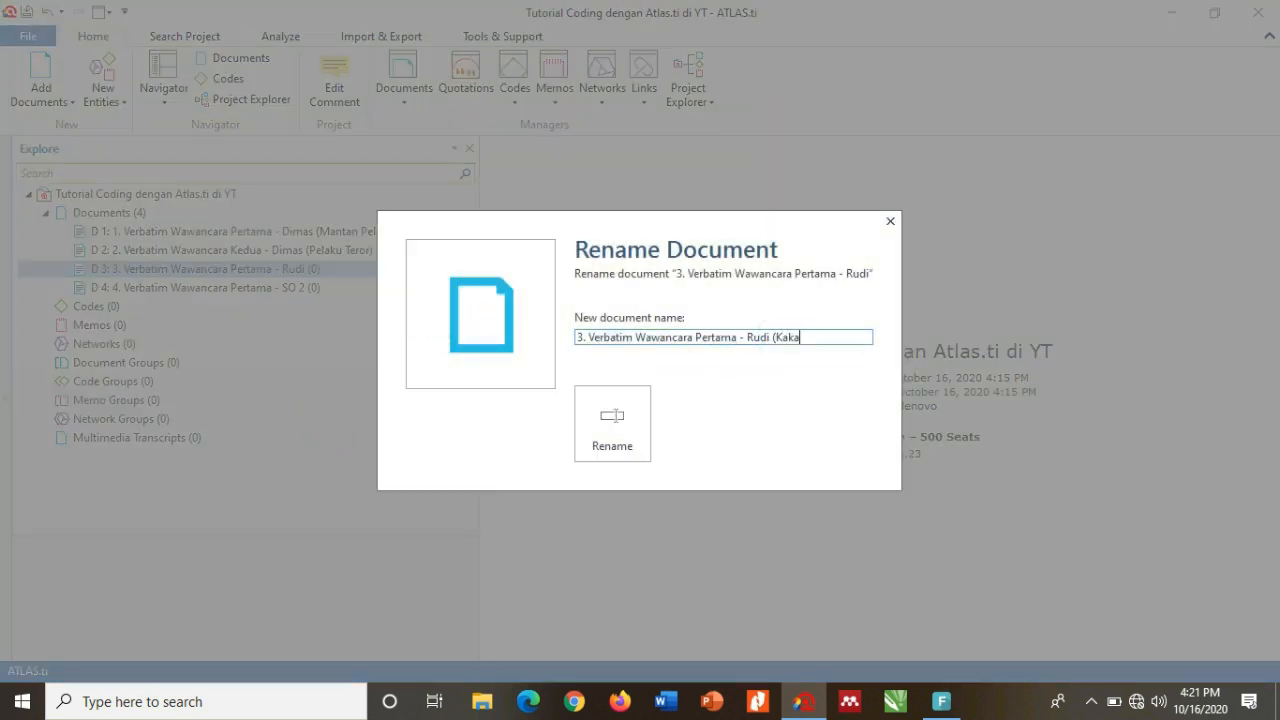
{"action": "type", "text": "k Informan Utama)"}
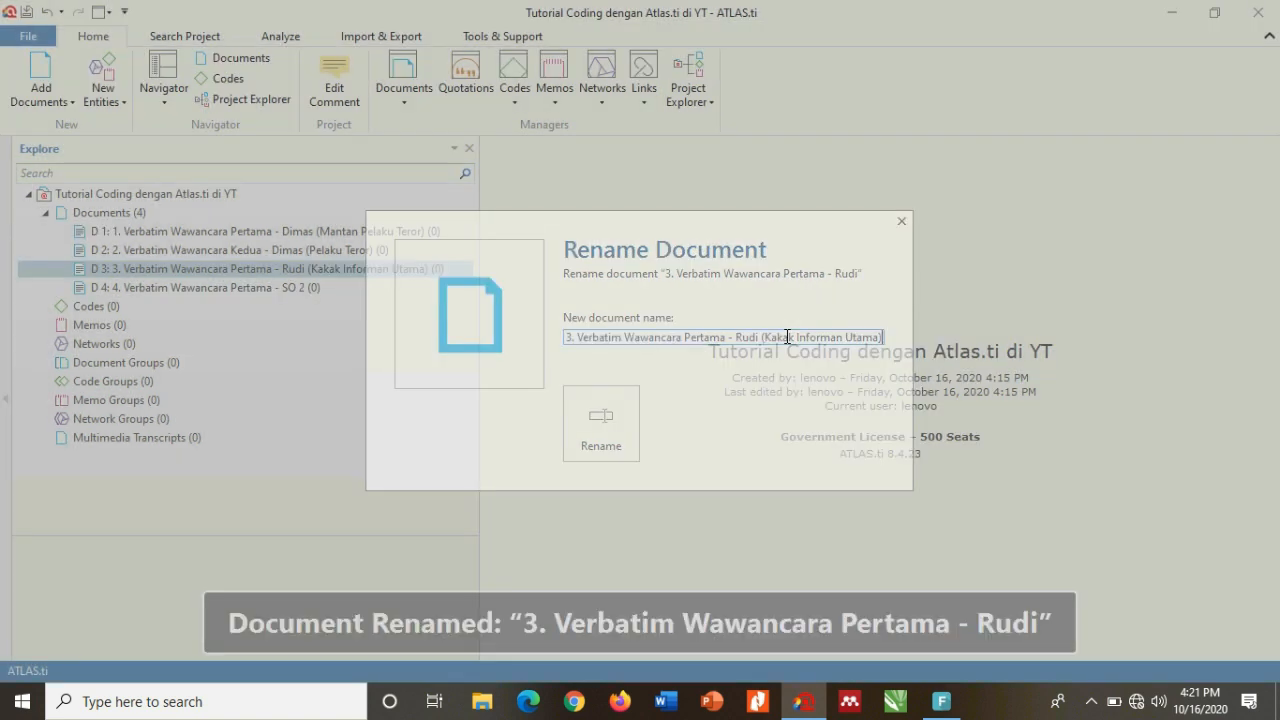
{"action": "key", "text": "Return"}
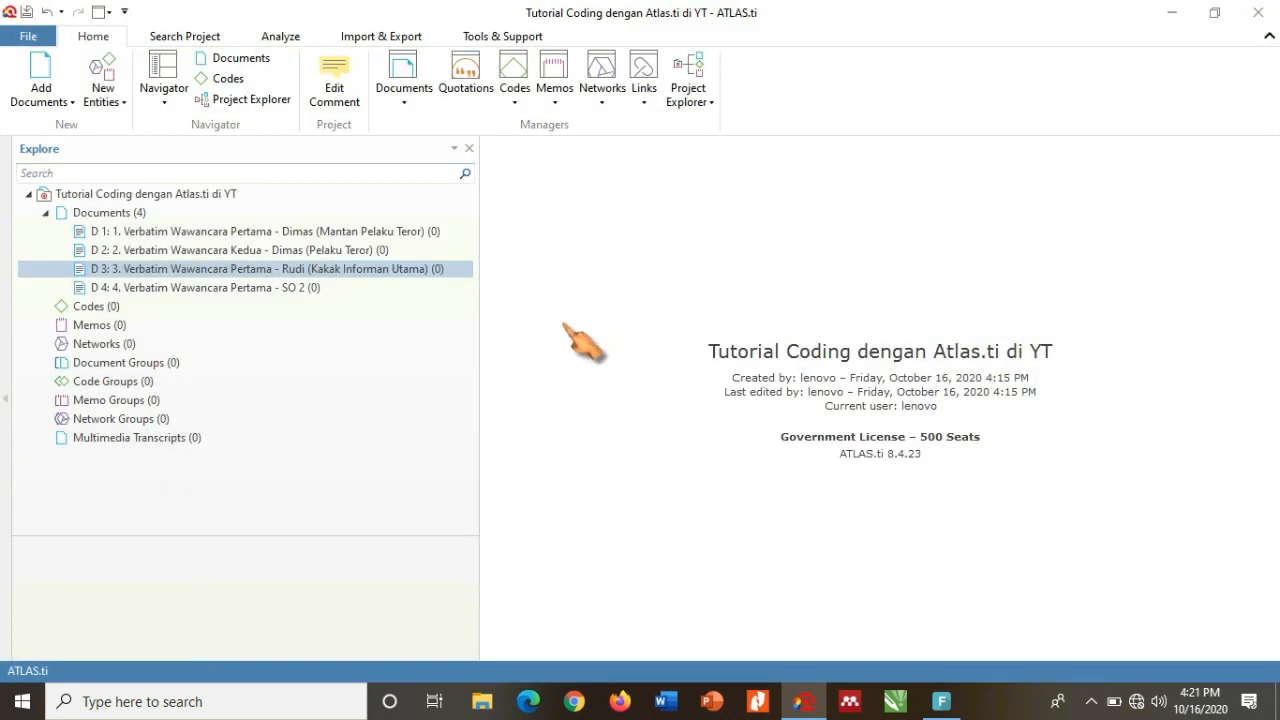
- Rename document D 4, replacing "SO 2" with the informant's first name and "(Mentor sekaligus sahabat informan utama)", and widen the Explore pane to fit it
{"action": "left_click", "coordinate": [289, 290]}
{"action": "right_click", "coordinate": [289, 292]}
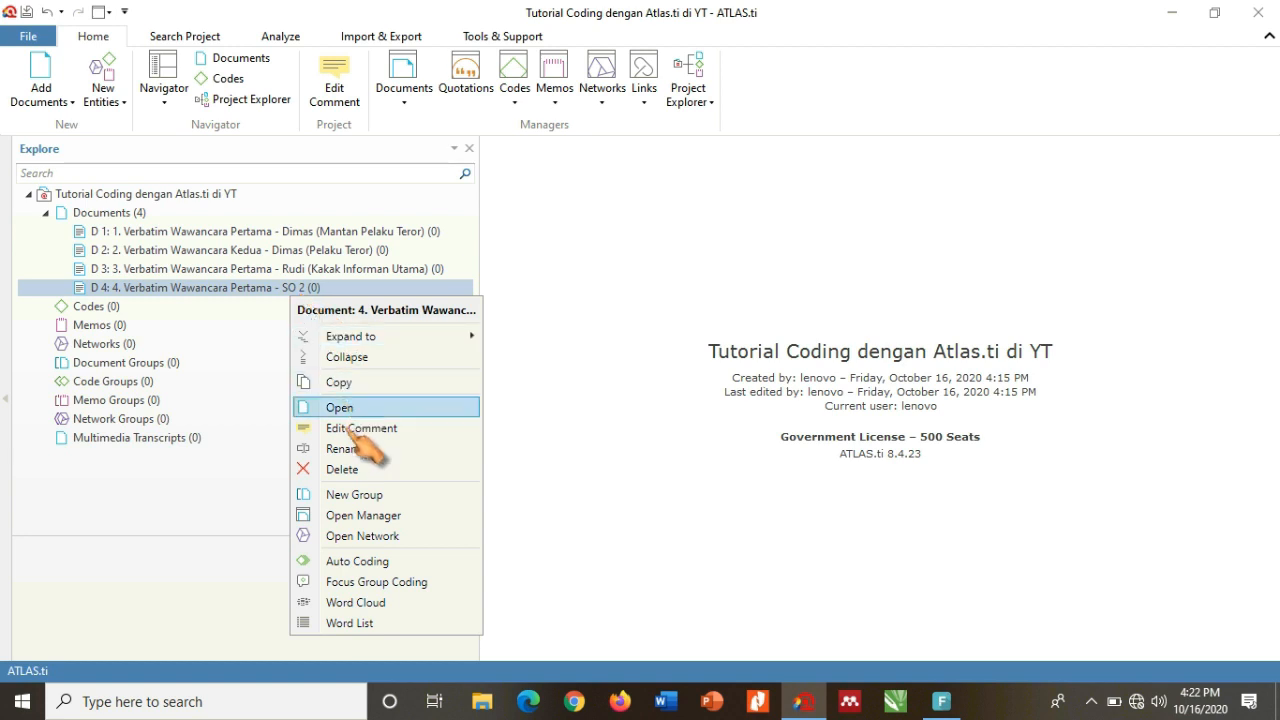
{"action": "left_click", "coordinate": [360, 449]}
{"action": "key", "text": "End"}
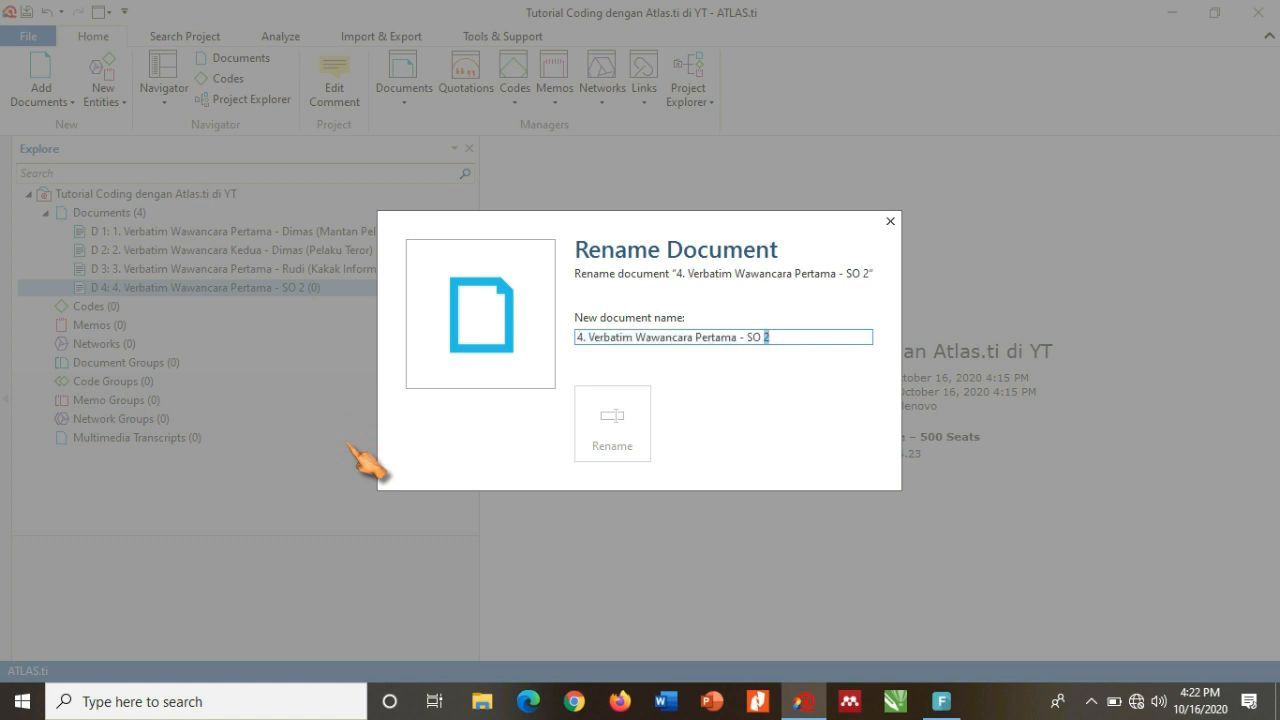
{"action": "key", "text": "ctrl+shift+Left"}
{"action": "key", "text": "ctrl+shift+Left"}
{"action": "type", "text": "Aji"}
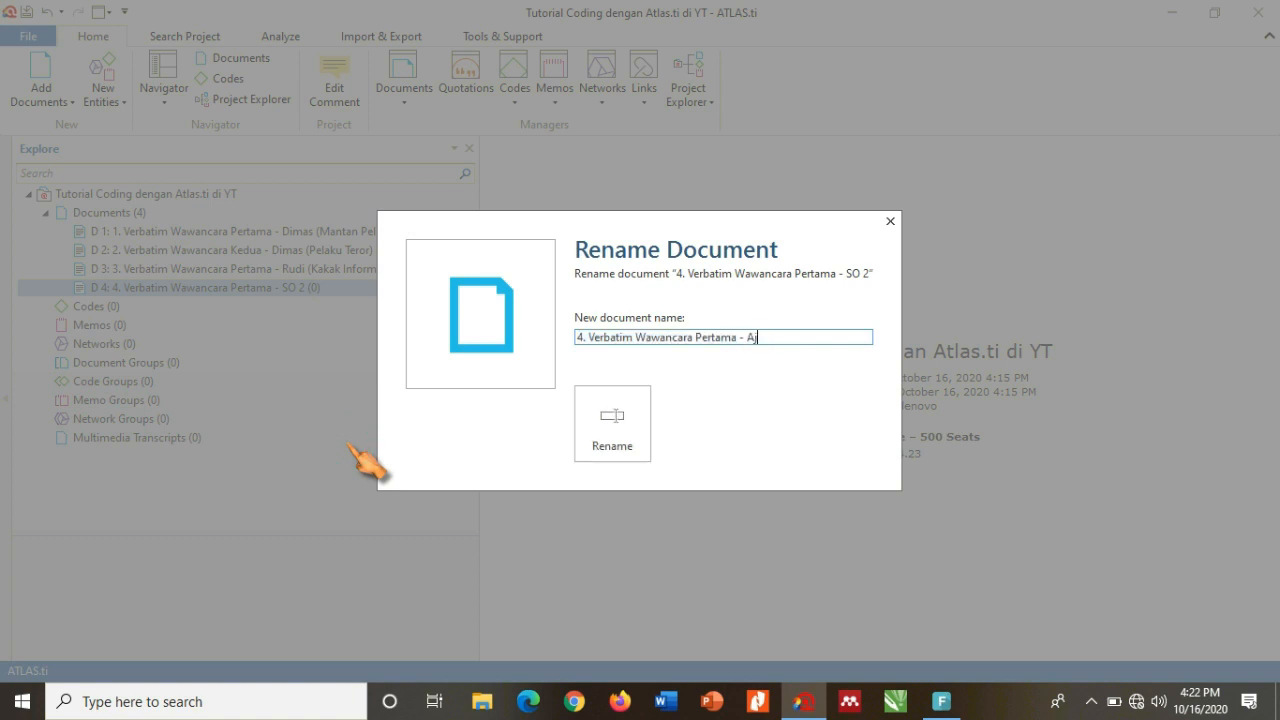
{"action": "type", "text": " (Mentor sekaligus saha"}
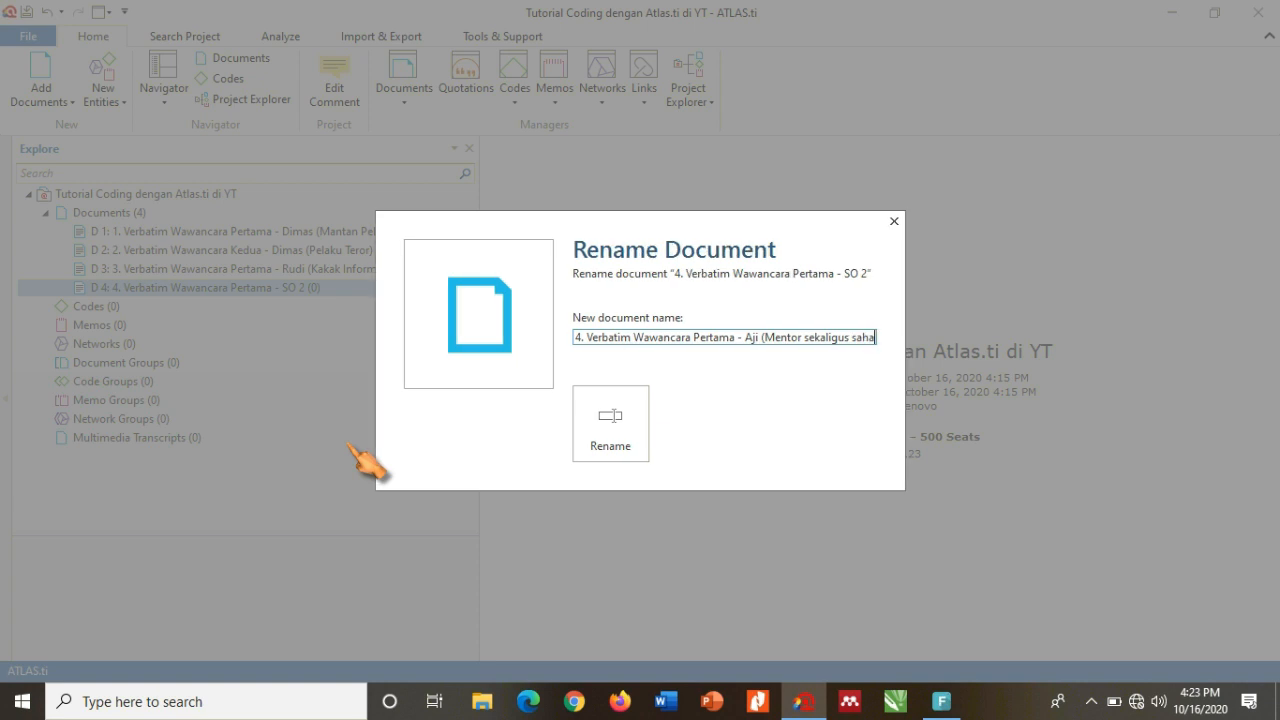
{"action": "type", "text": "bat informan)"}
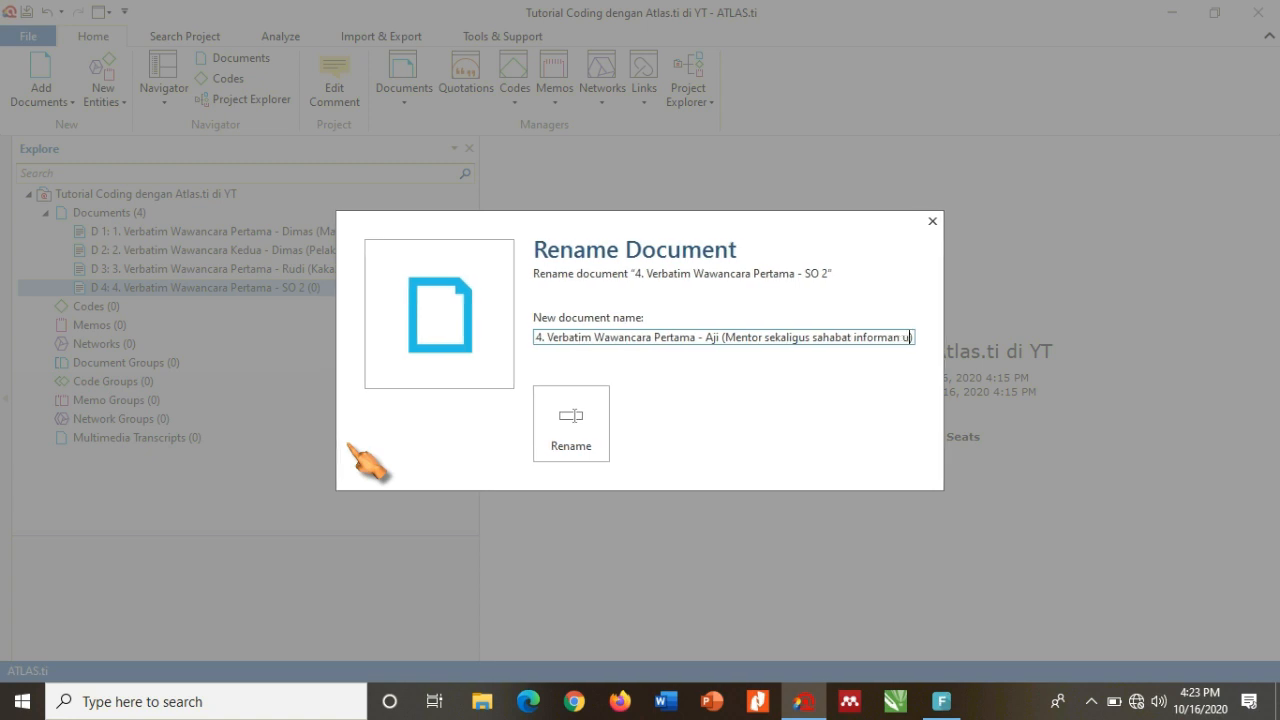
{"action": "key", "text": "Return"}
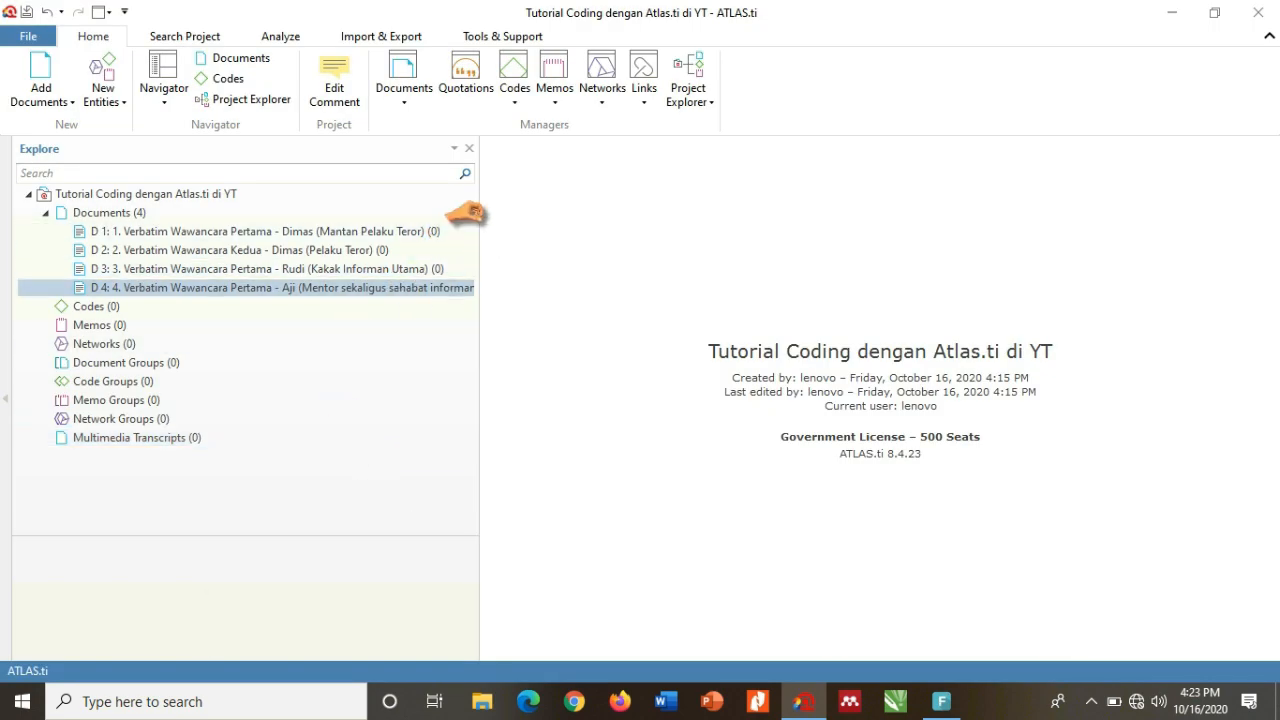
{"action": "left_click_drag", "start_coordinate": [468, 213], "coordinate": [634, 209]}
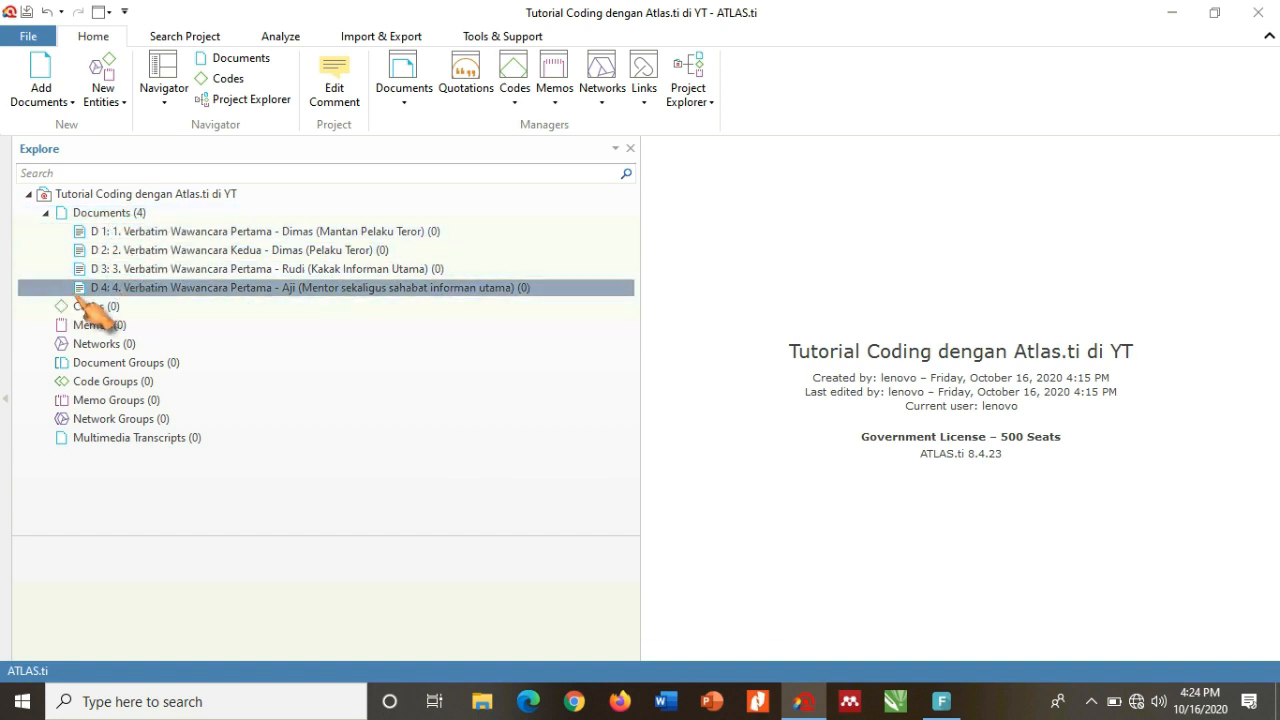
- Delete document D 3, the "Kakak Informan Utama" interview transcript, from the project
{"action": "left_click", "coordinate": [300, 235]}
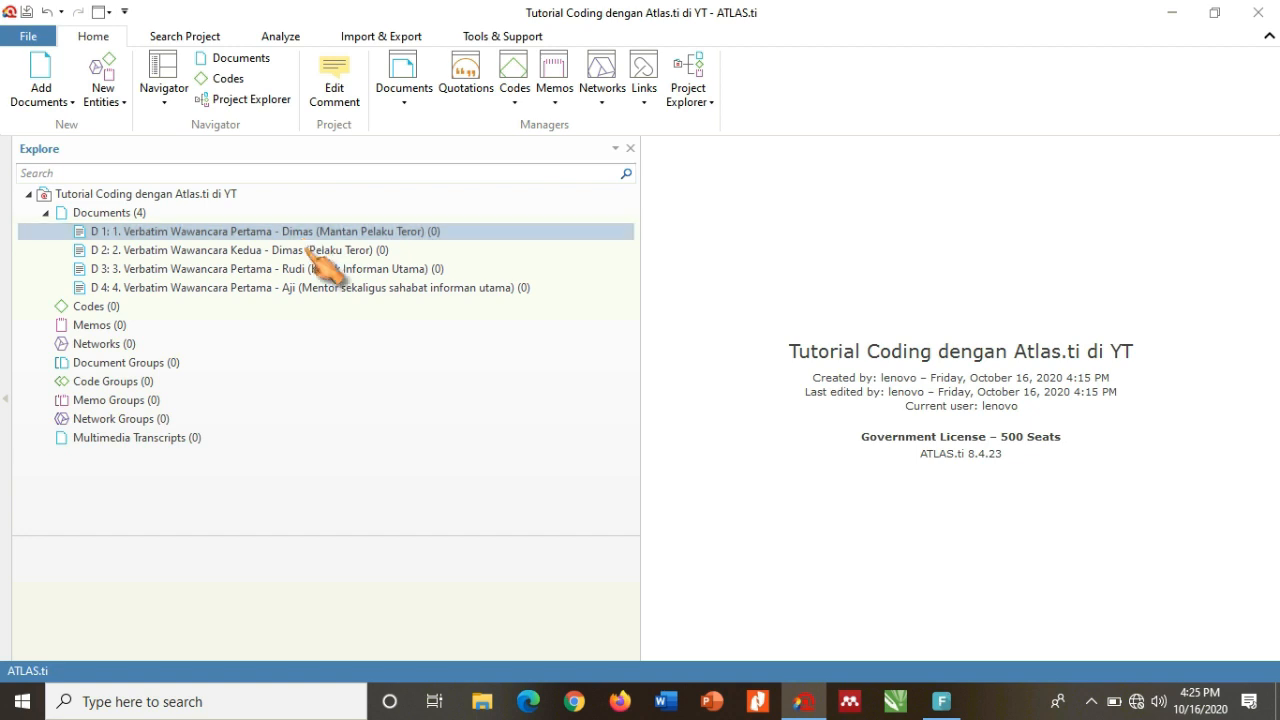
{"action": "left_click", "coordinate": [325, 272]}
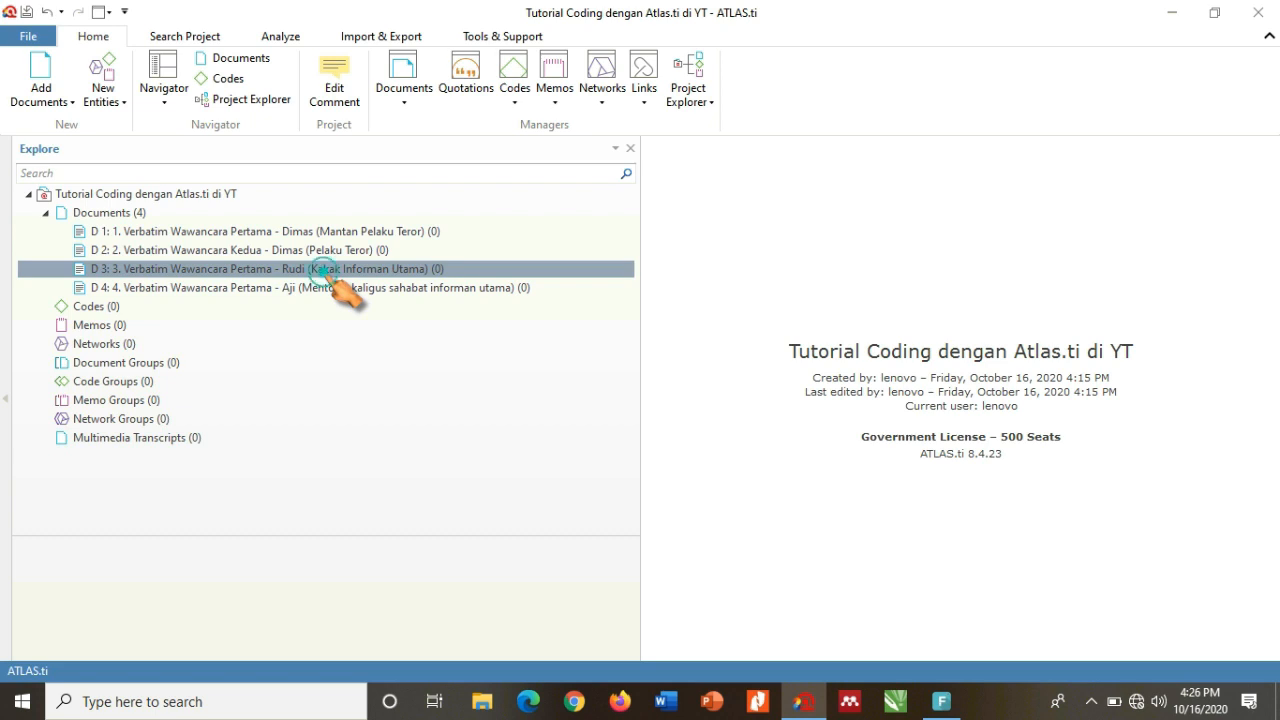
{"action": "right_click", "coordinate": [325, 272]}
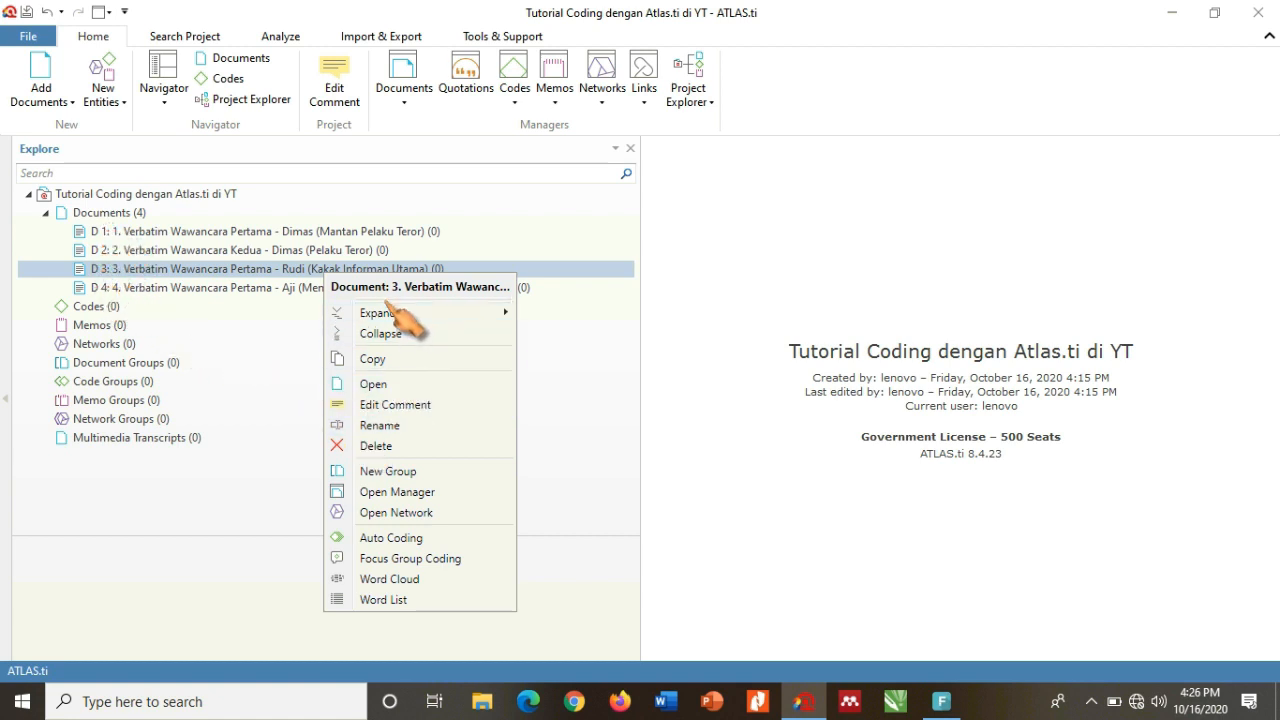
{"action": "left_click", "coordinate": [370, 451]}
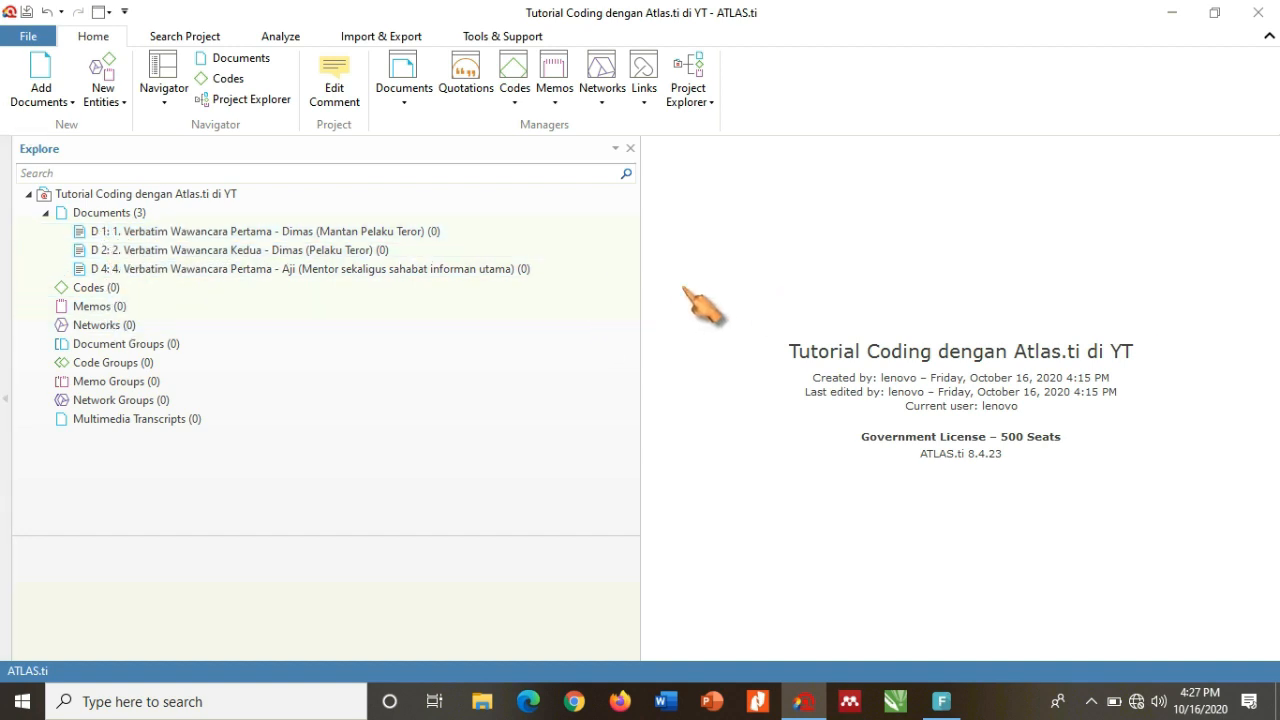
- Open the D 1 transcript, narrow the Explore pane and widen the document's text column
{"action": "left_click_drag", "start_coordinate": [638, 290], "coordinate": [465, 285]}
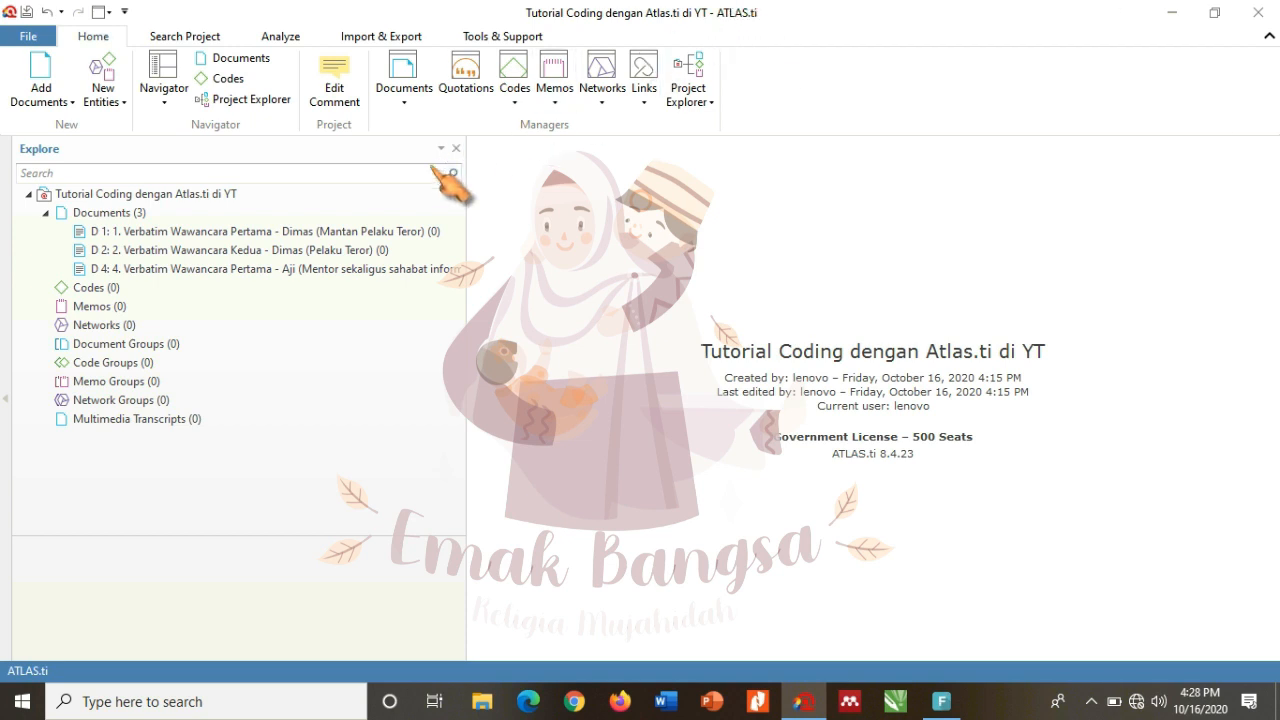
{"action": "left_click", "coordinate": [407, 238]}
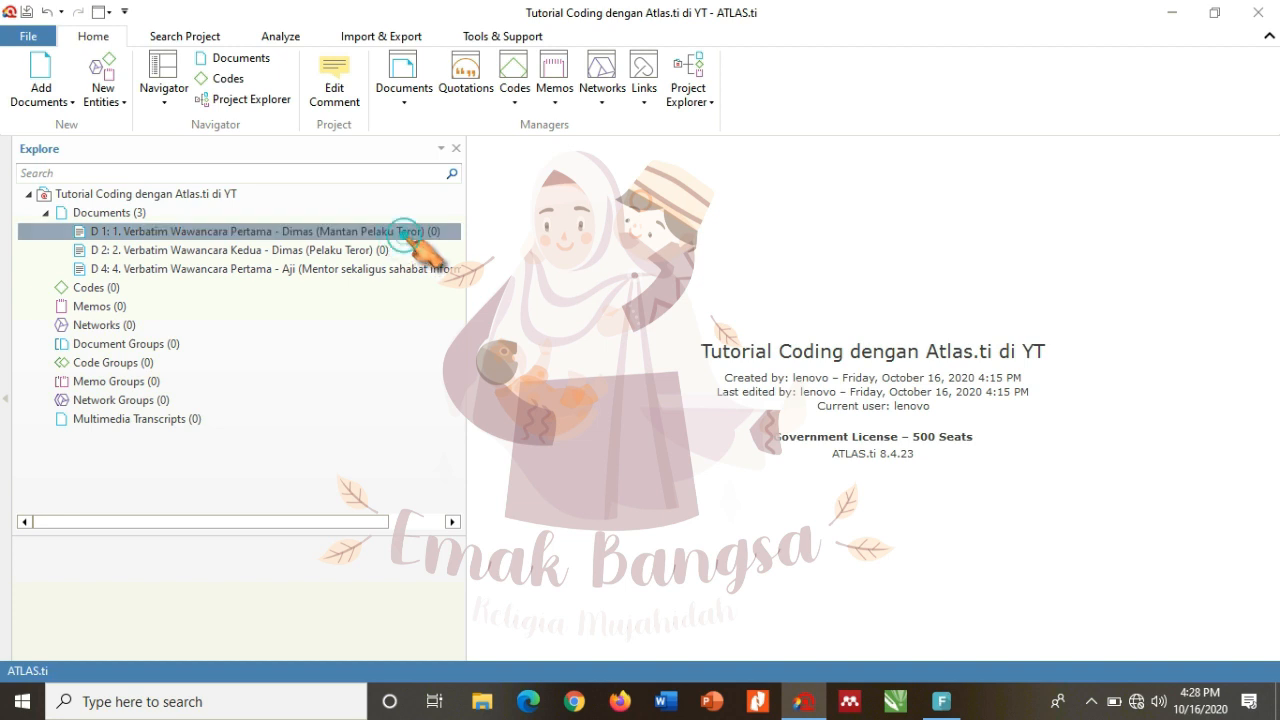
{"action": "double_click", "coordinate": [410, 240]}
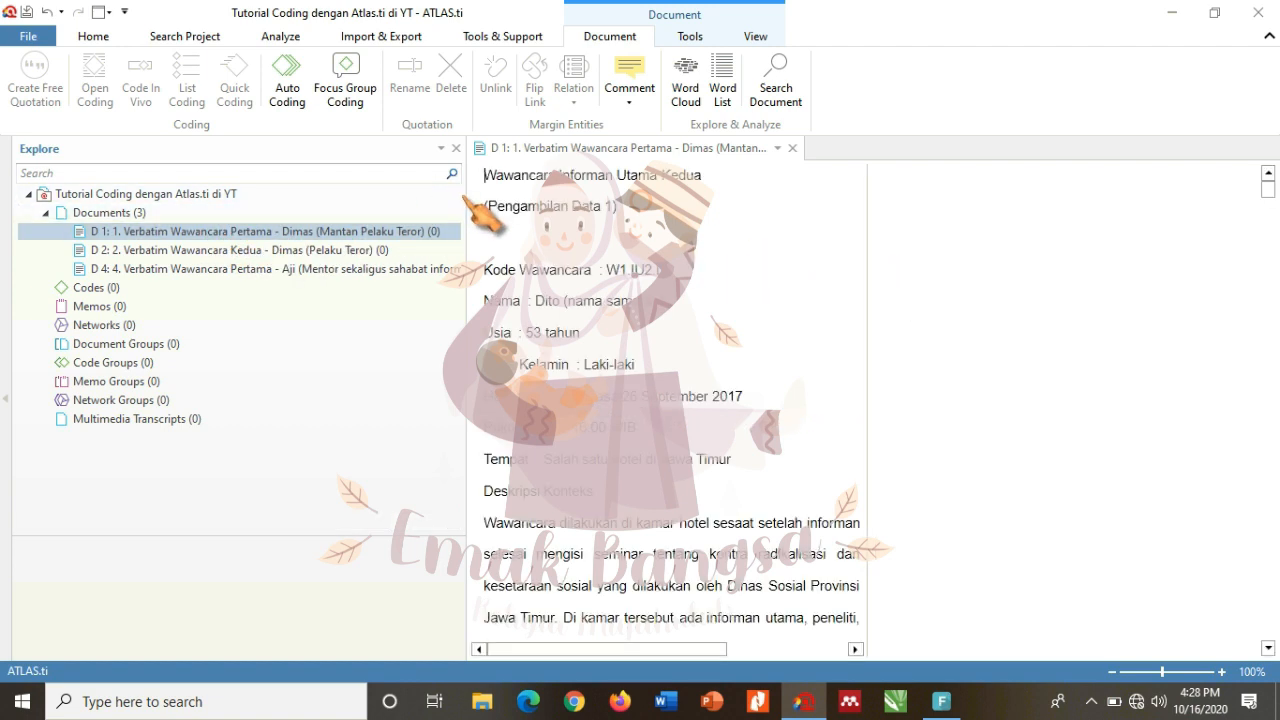
{"action": "left_click_drag", "start_coordinate": [466, 198], "coordinate": [313, 195]}
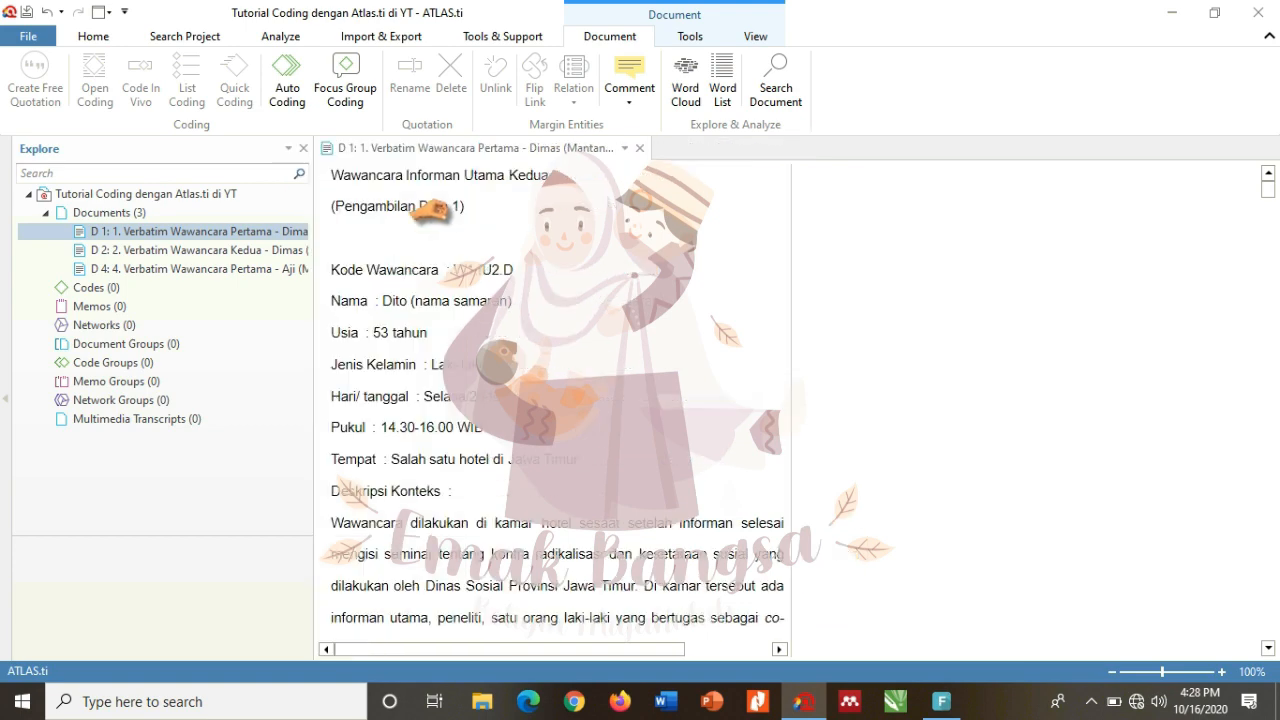
{"action": "left_click", "coordinate": [790, 262]}
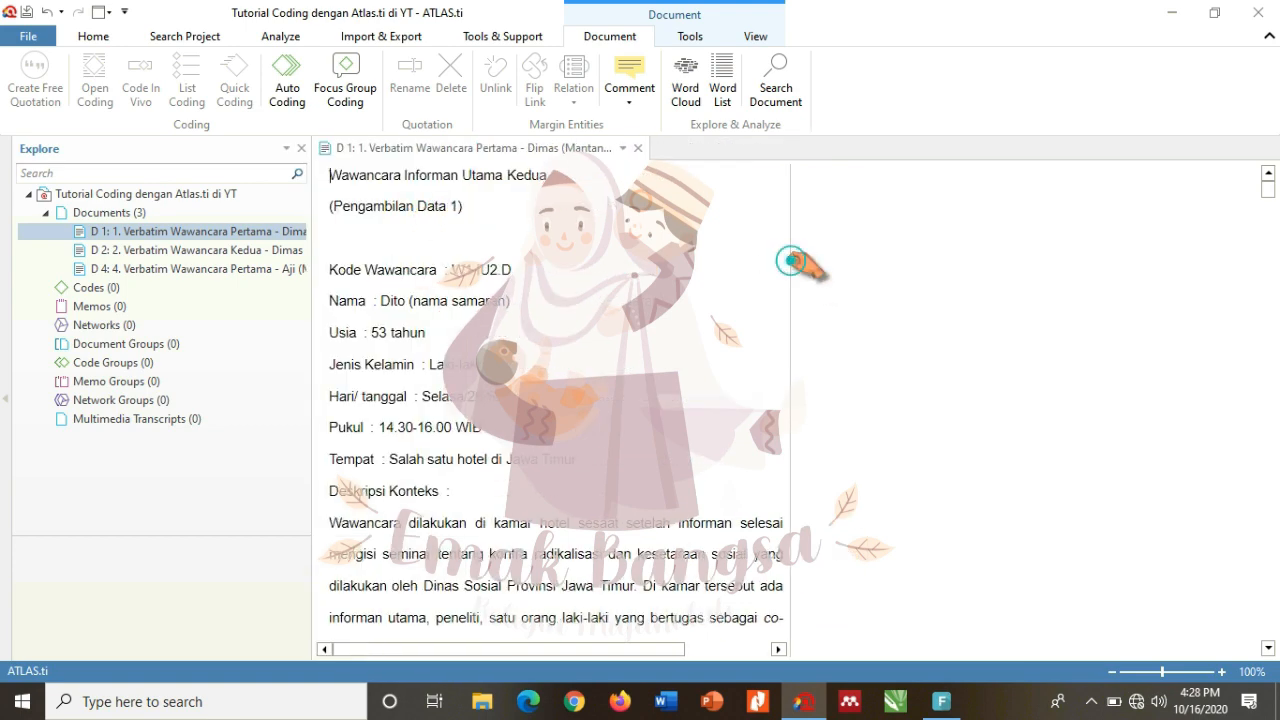
{"action": "left_click_drag", "start_coordinate": [790, 262], "coordinate": [1127, 340]}
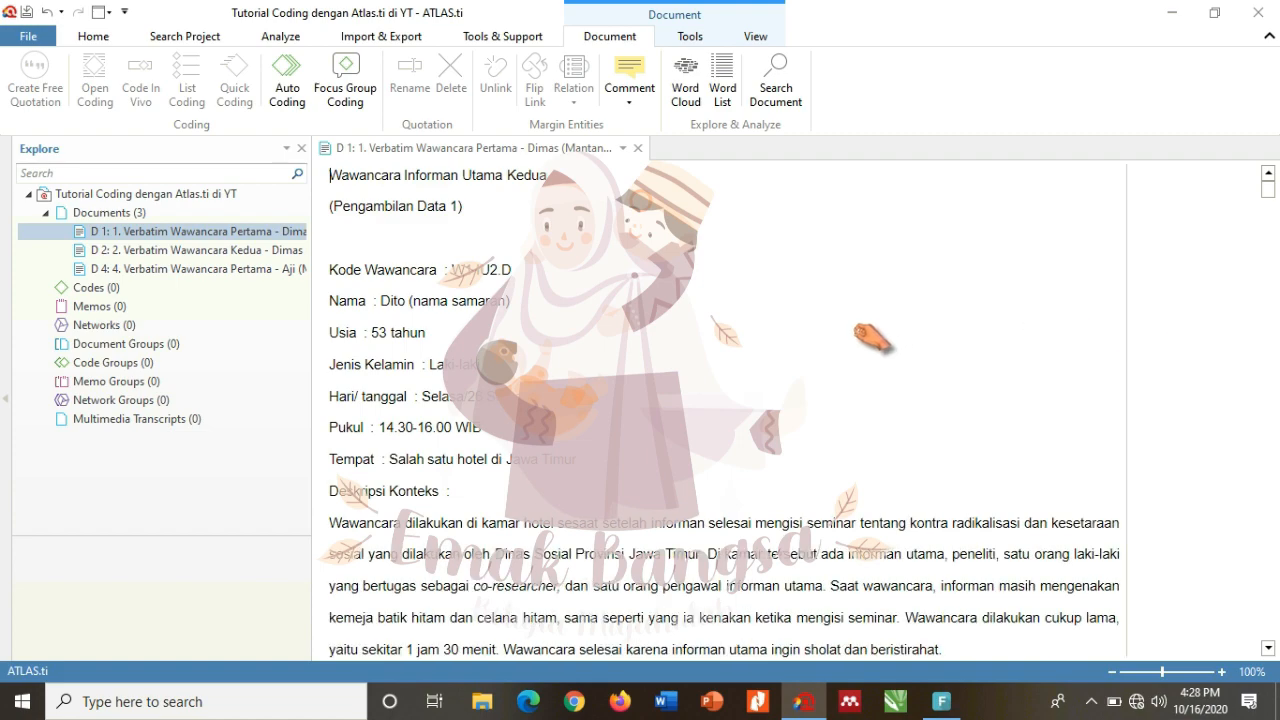
- Look through the D 1 transcript from the interview details and verbatim table to its last lines
{"action": "scroll", "coordinate": [743, 320], "scroll_direction": "down", "scroll_amount": 5}
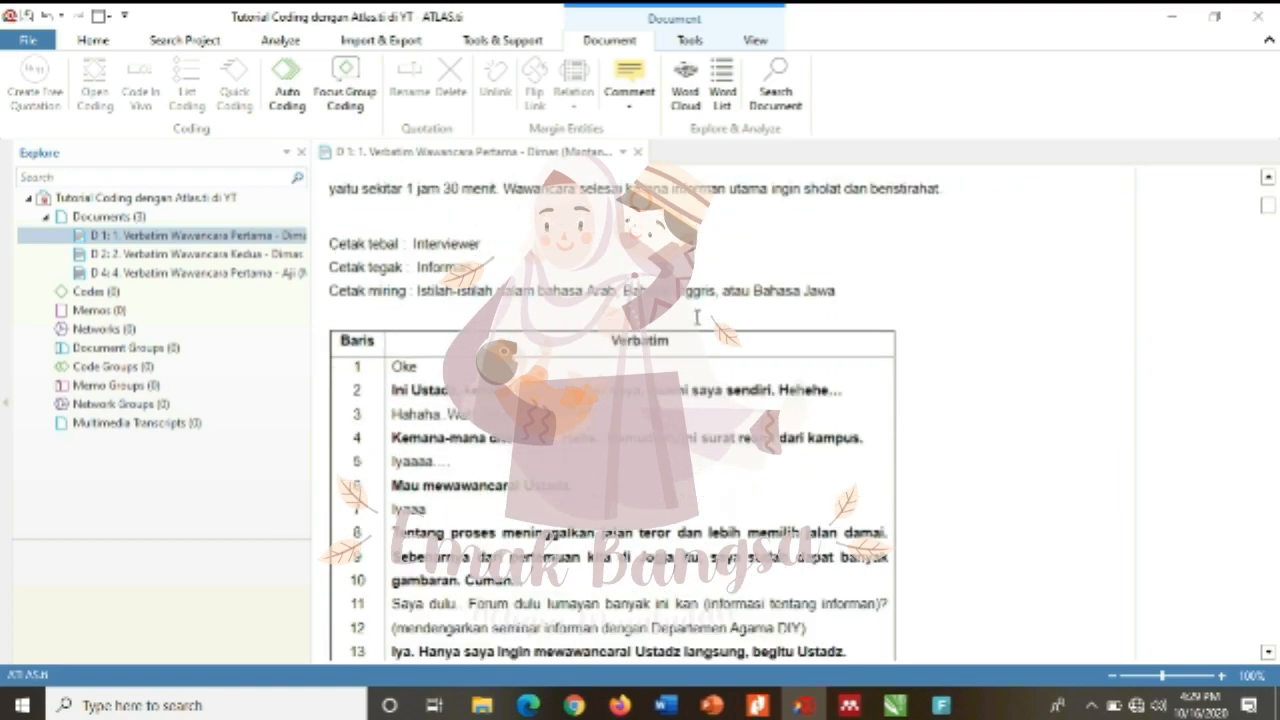
{"action": "scroll", "coordinate": [697, 318], "scroll_direction": "down", "scroll_amount": 3}
{"action": "scroll", "coordinate": [700, 320], "scroll_direction": "up", "scroll_amount": 10}
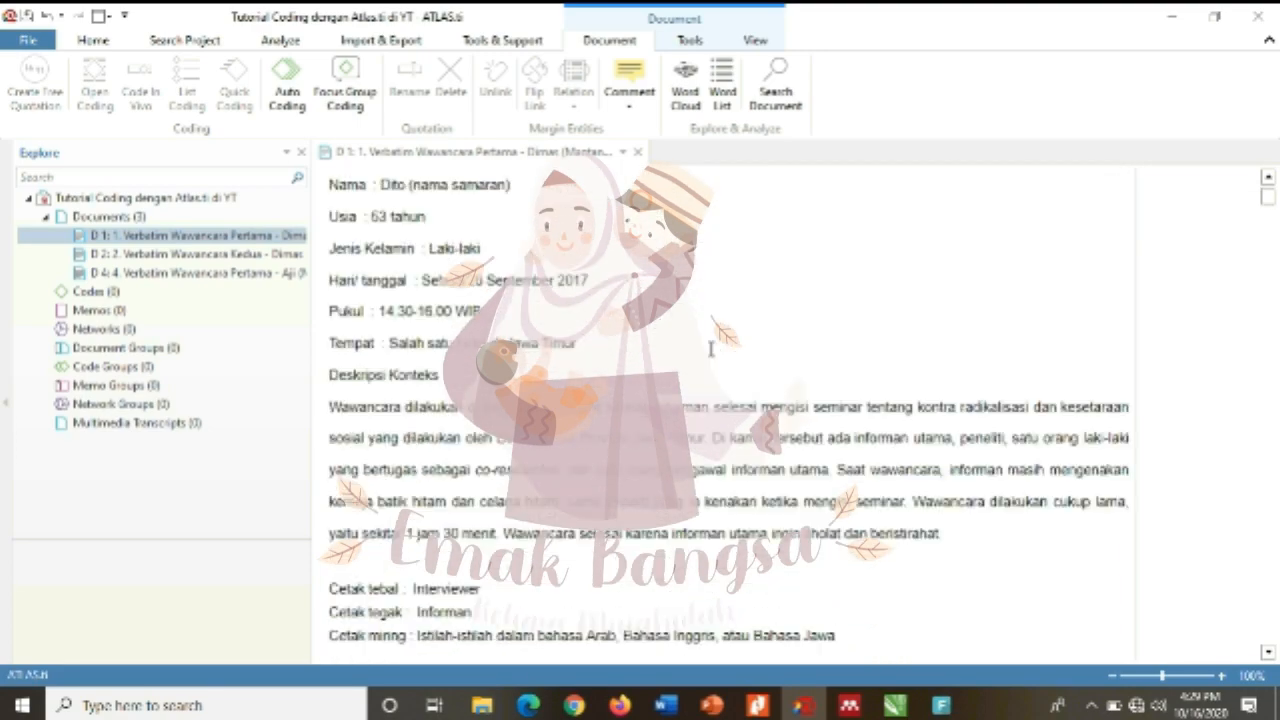
{"action": "scroll", "coordinate": [710, 345], "scroll_direction": "up", "scroll_amount": 3}
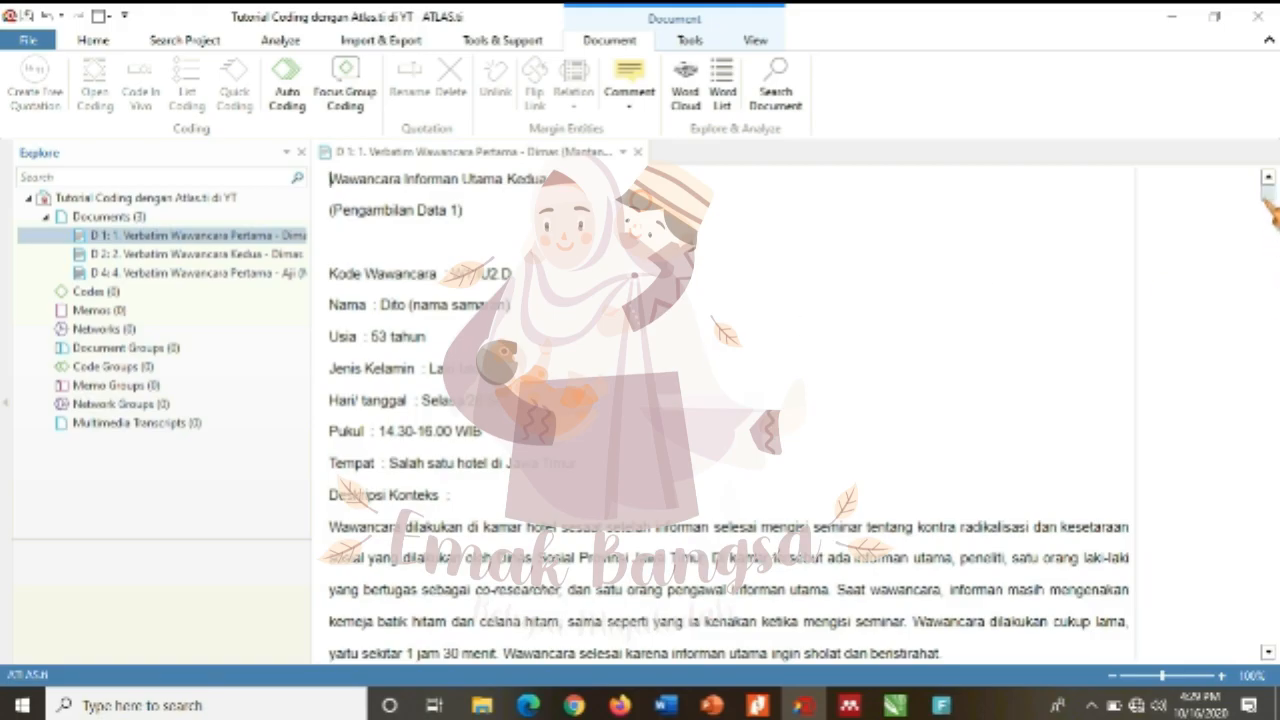
{"action": "left_click_drag", "start_coordinate": [1267, 188], "coordinate": [1268, 640]}
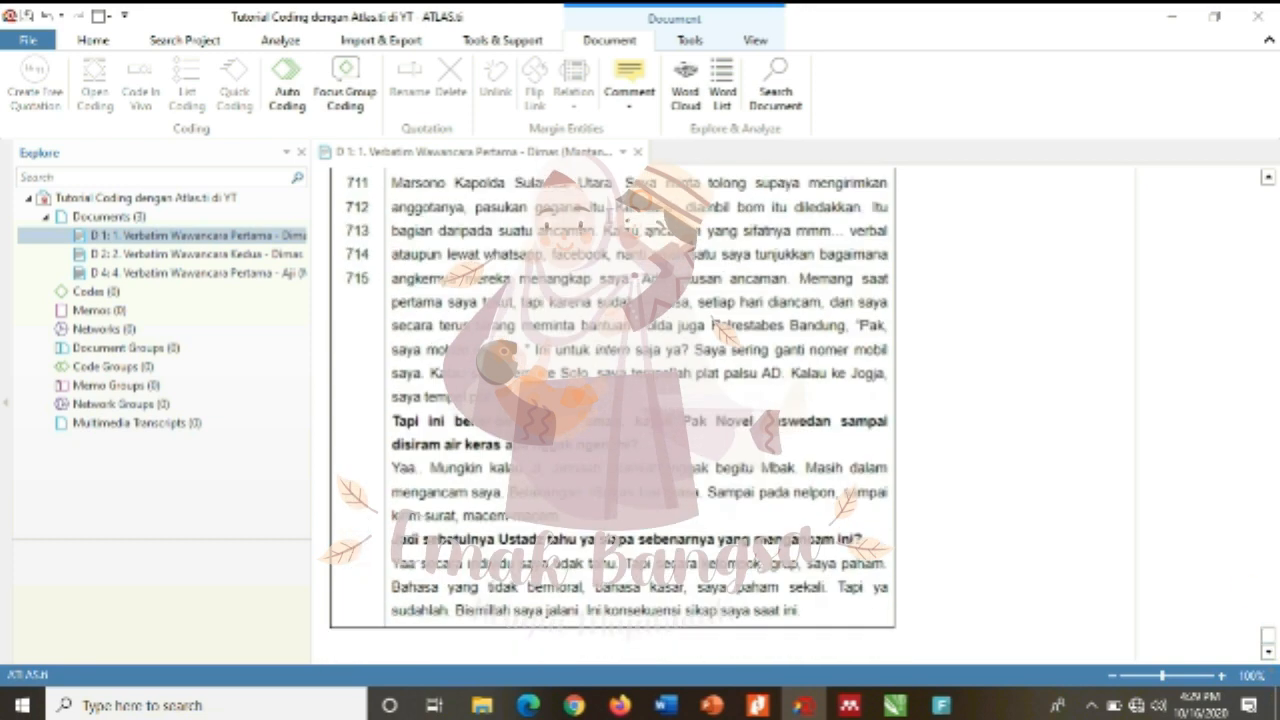
- Open the D 2 transcript alongside the D 1 transcript
{"action": "left_click", "coordinate": [234, 257]}
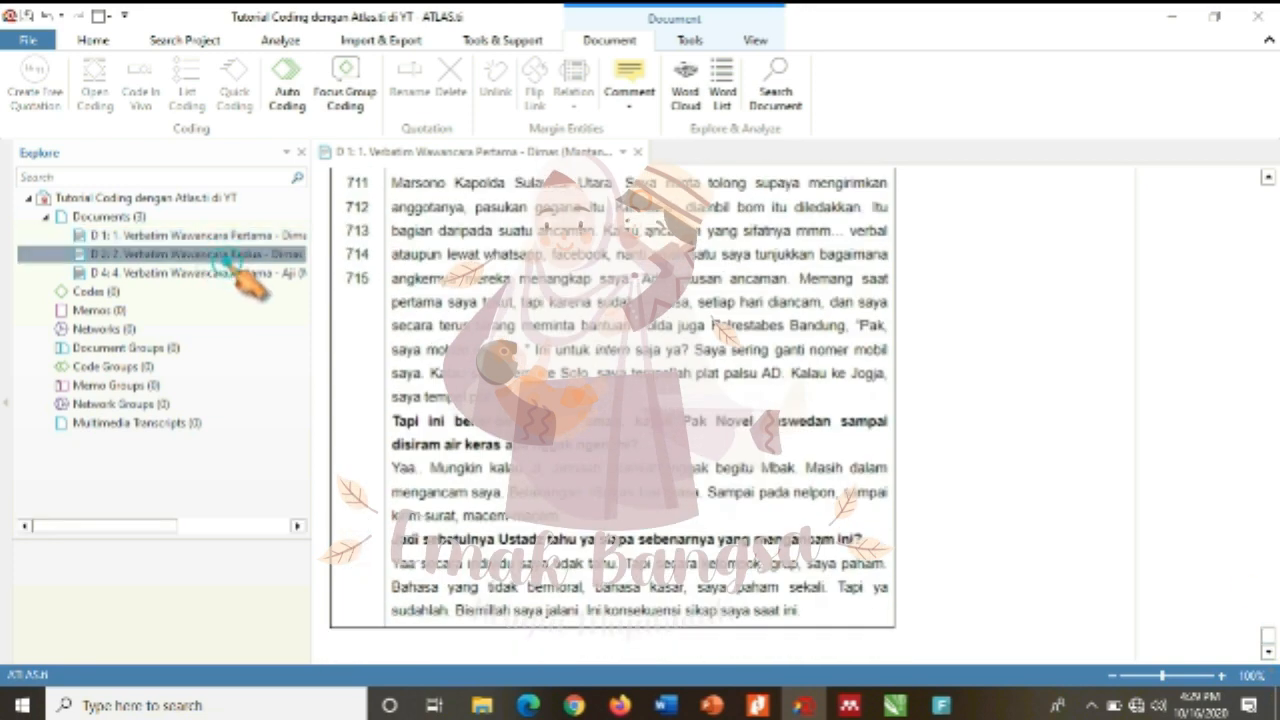
{"action": "double_click", "coordinate": [240, 272]}
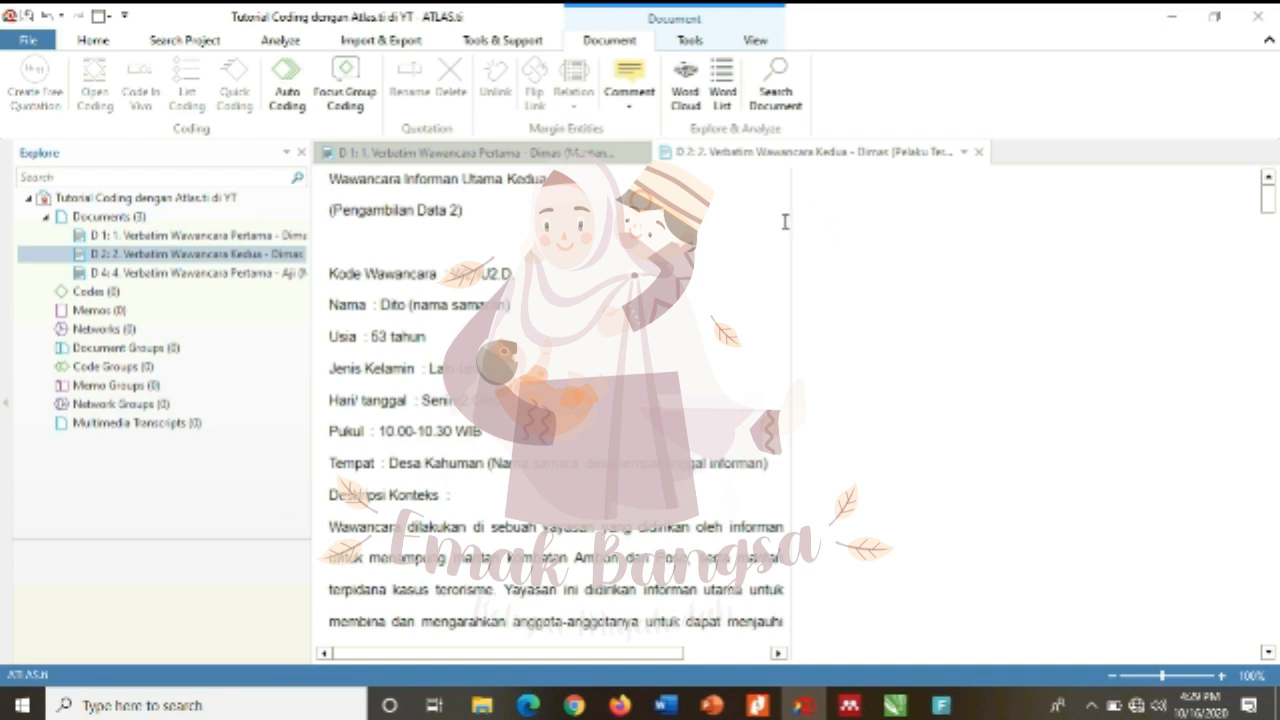
- Widen the D 2 transcript's text column and look through the document to its last lines
{"action": "left_click_drag", "start_coordinate": [791, 217], "coordinate": [979, 238]}
{"action": "left_click_drag", "start_coordinate": [1122, 265], "coordinate": [1127, 265]}
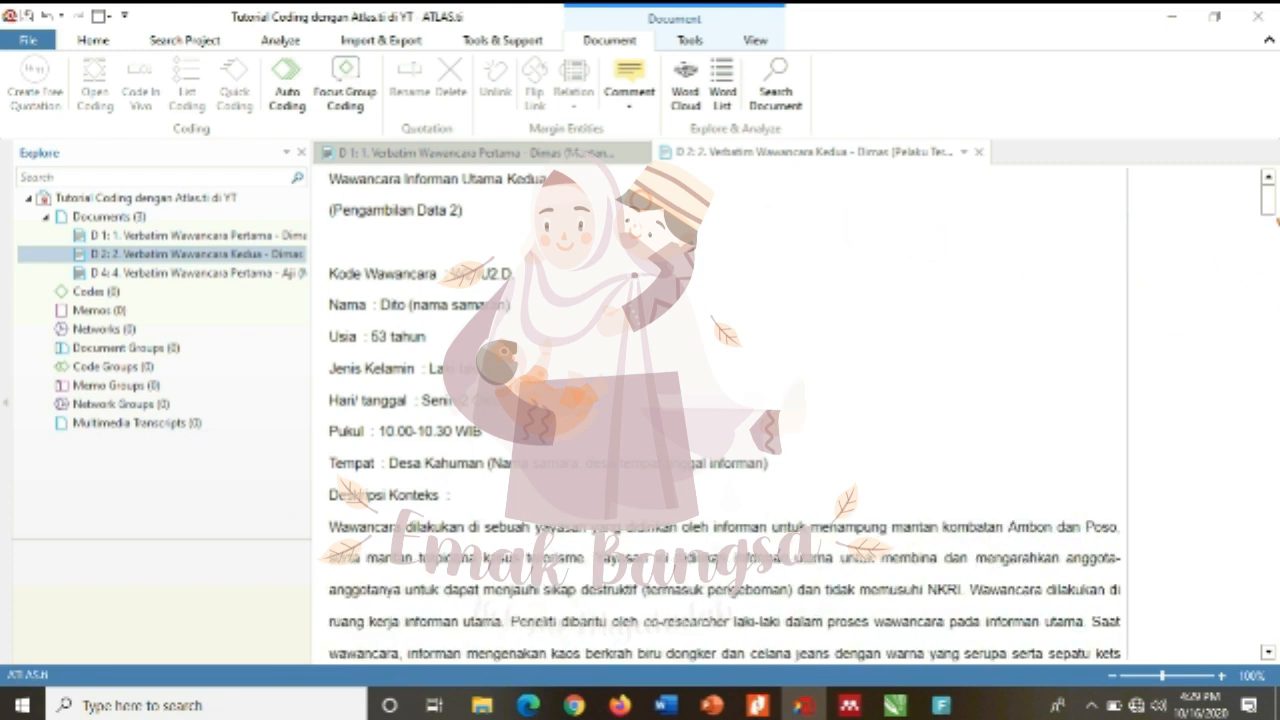
{"action": "left_click_drag", "start_coordinate": [1268, 198], "coordinate": [1274, 592]}
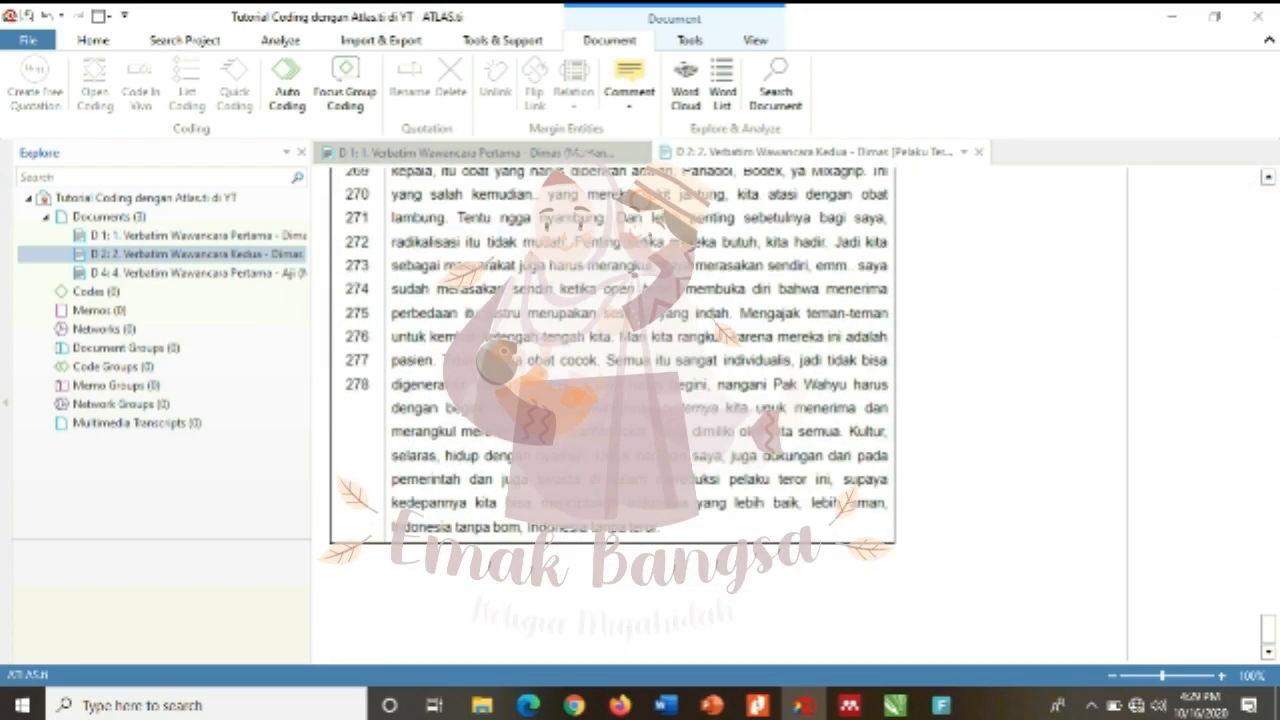
- Open the D 4 transcript alongside the other two and look through it to its last lines
{"action": "left_click", "coordinate": [262, 273]}
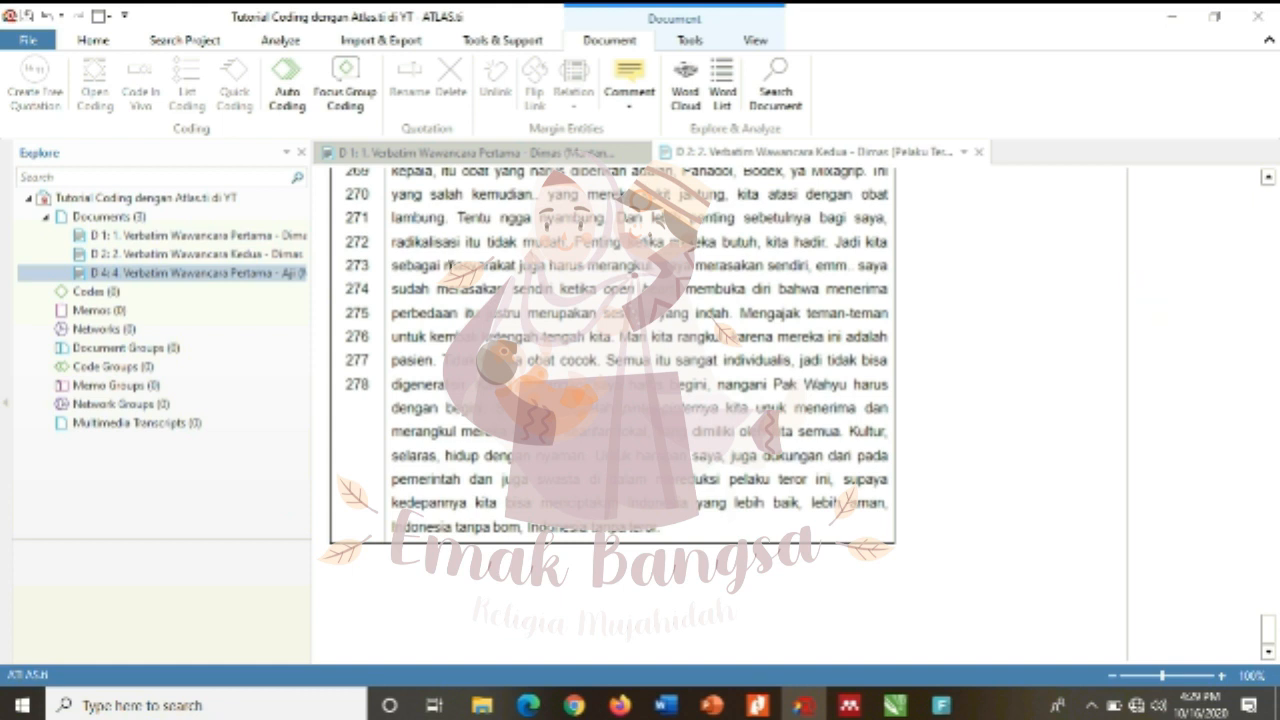
{"action": "double_click", "coordinate": [262, 273]}
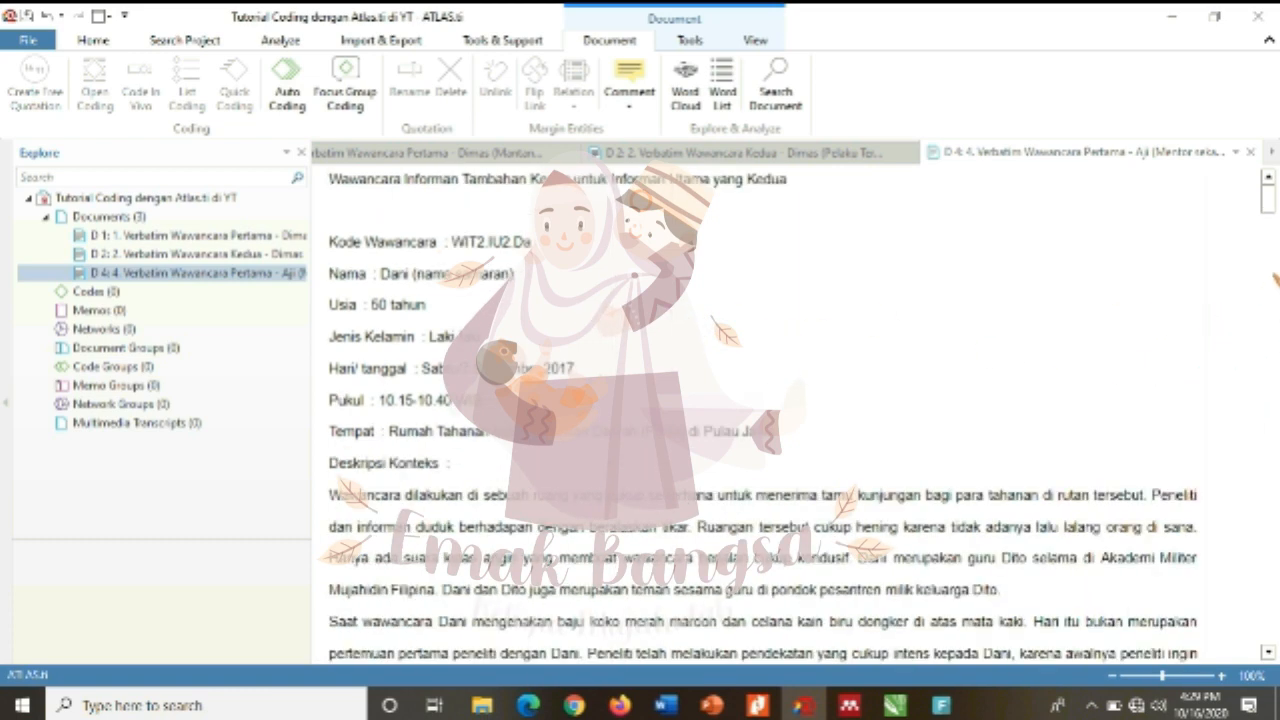
{"action": "left_click_drag", "start_coordinate": [1268, 200], "coordinate": [1268, 648]}
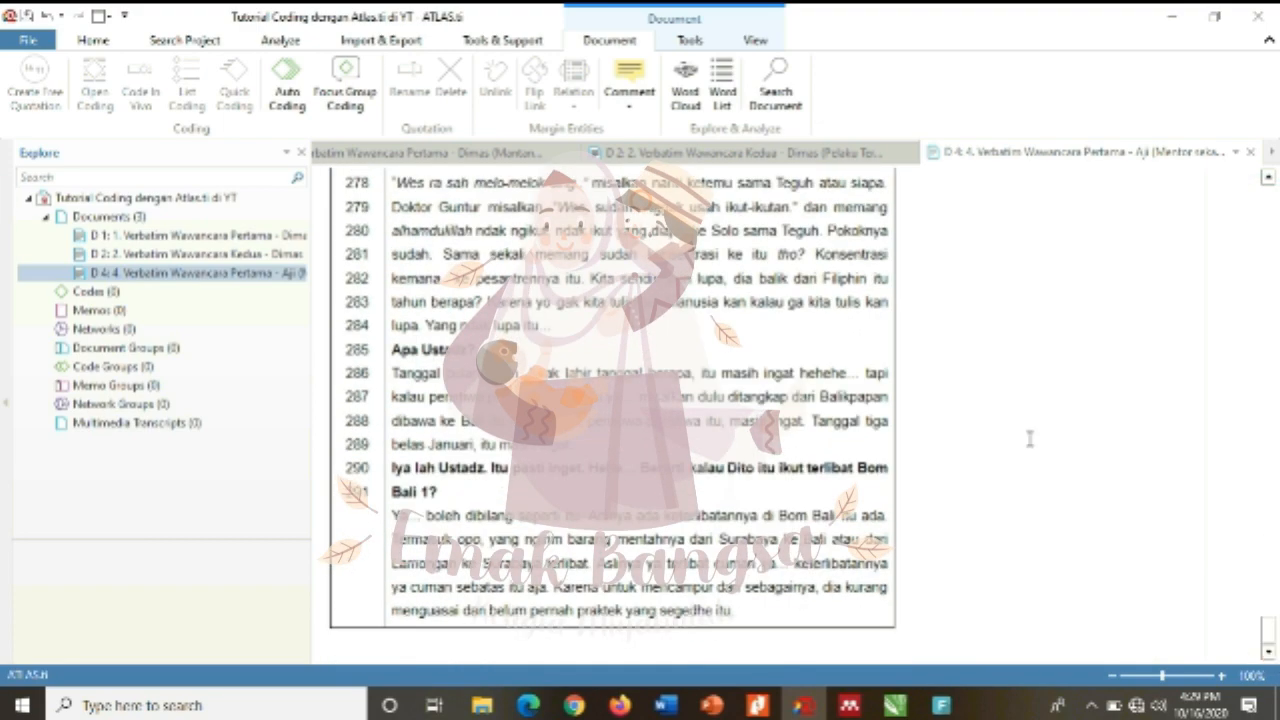
- Return to the D 1 transcript, go back to its beginning and select D 1 among the project documents
{"action": "left_click", "coordinate": [445, 156]}
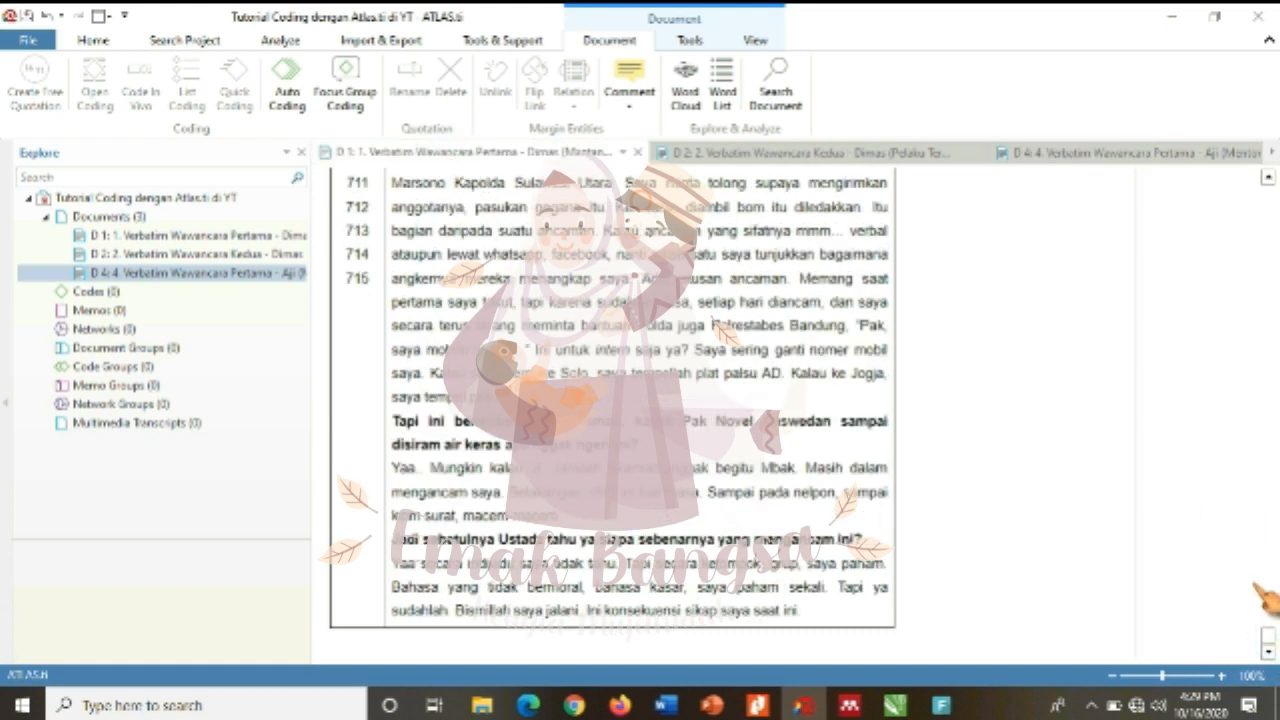
{"action": "left_click_drag", "start_coordinate": [1267, 636], "coordinate": [1268, 192]}
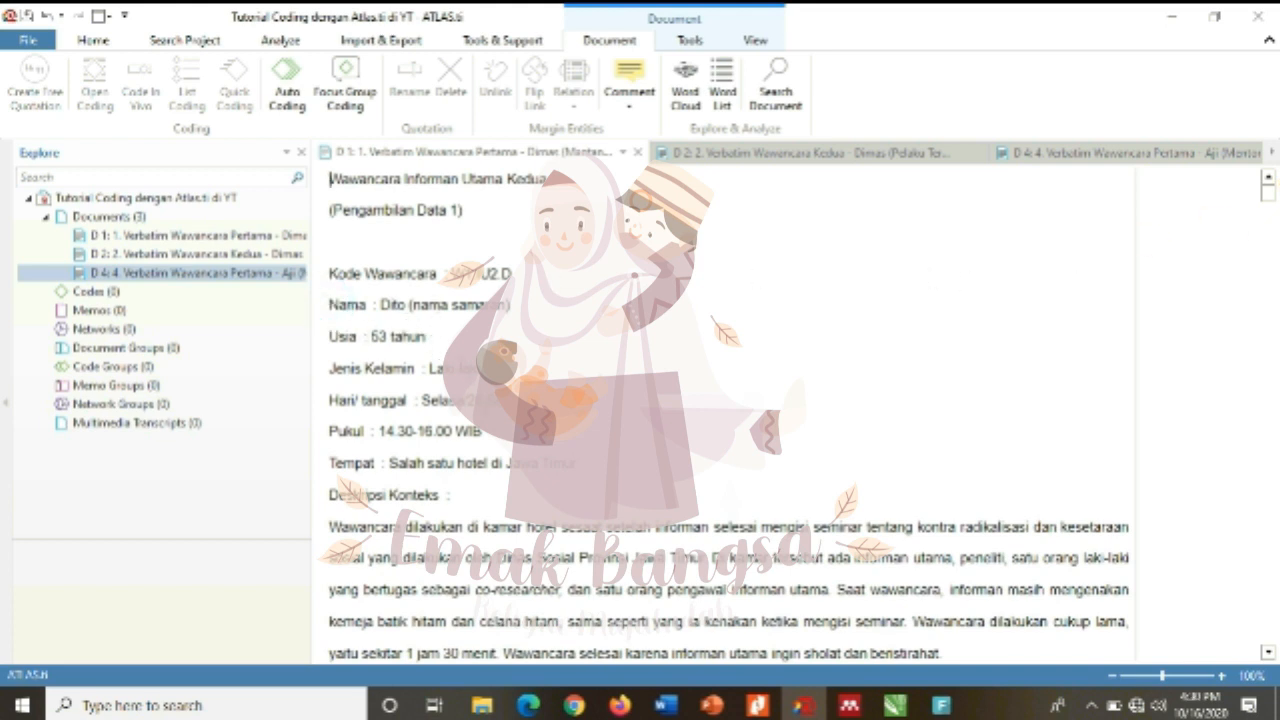
{"action": "left_click", "coordinate": [262, 235]}
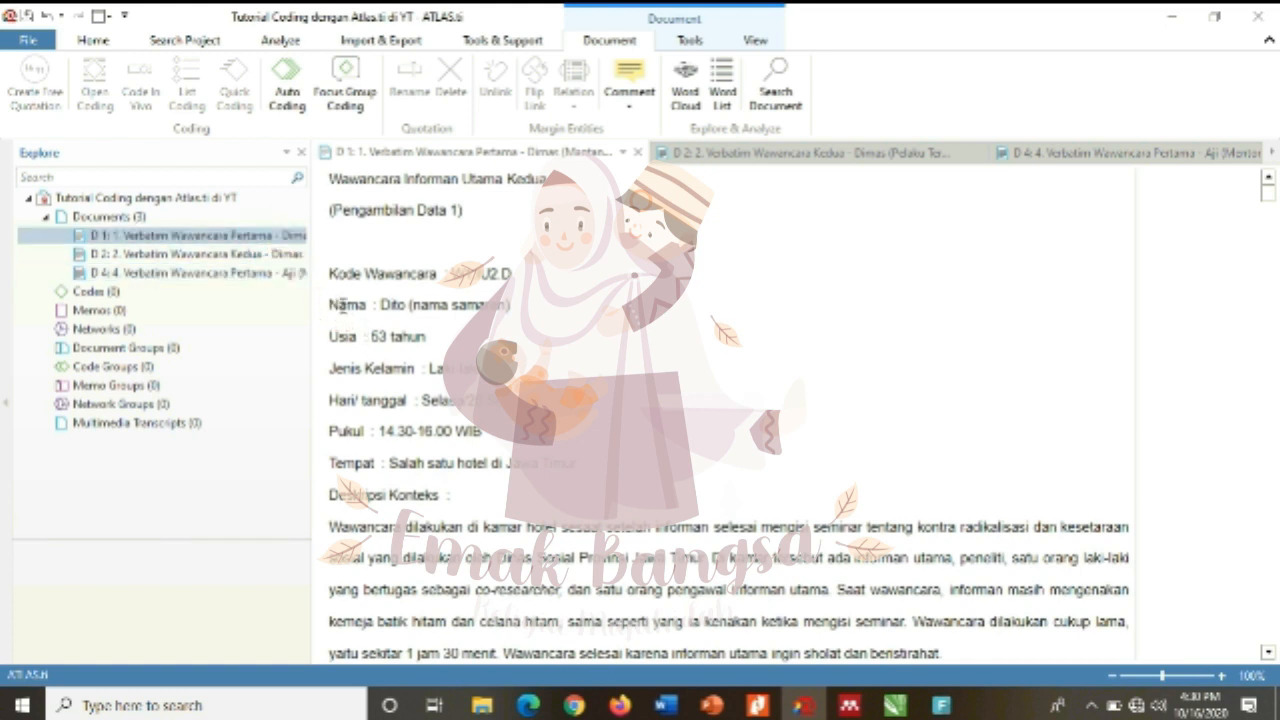
- Apply Open Coding to the name, age and gender lines with the codes "Data diri informan utama", "laki-laki" and "informan utama"
{"action": "left_click_drag", "start_coordinate": [333, 302], "coordinate": [482, 374]}
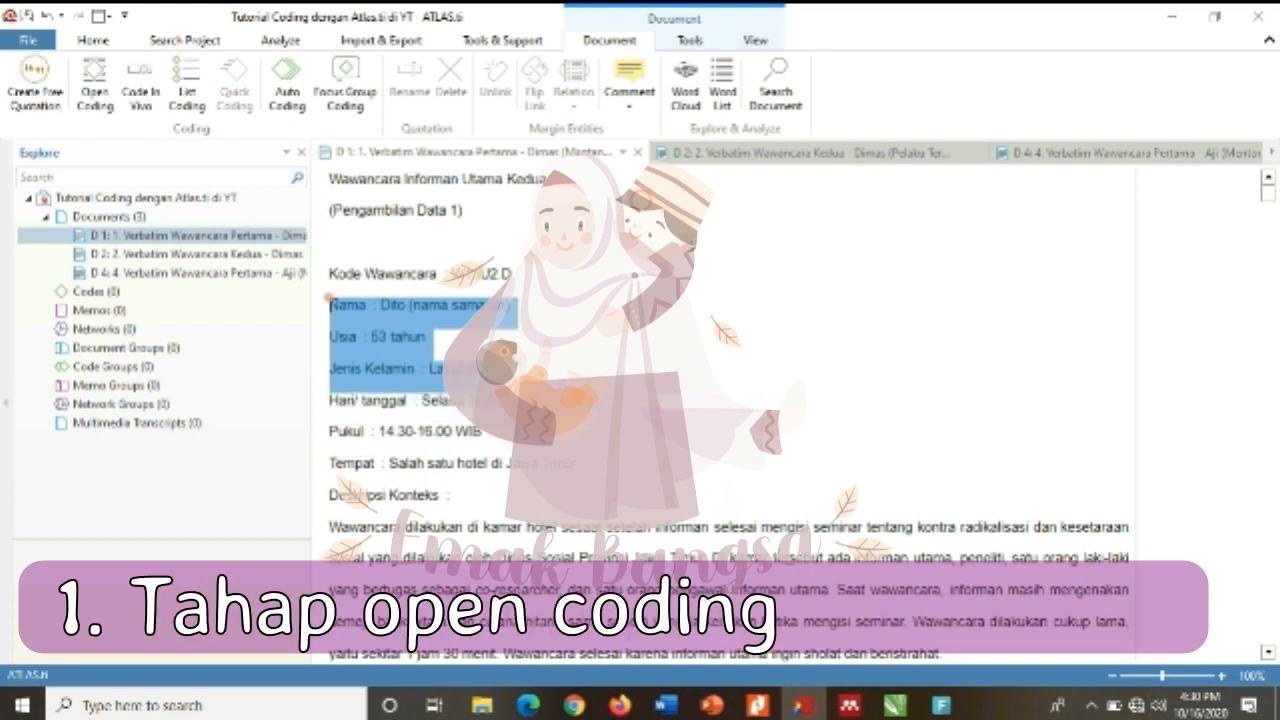
{"action": "right_click", "coordinate": [384, 374]}
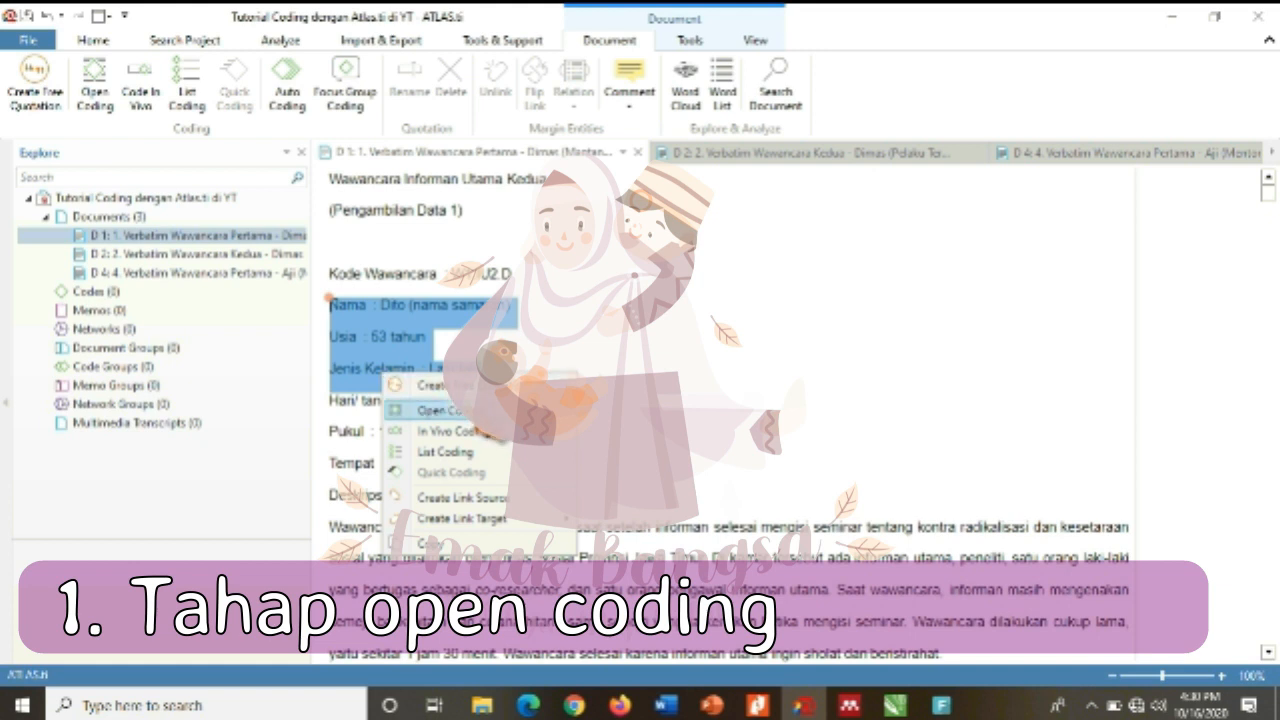
{"action": "left_click", "coordinate": [425, 410]}
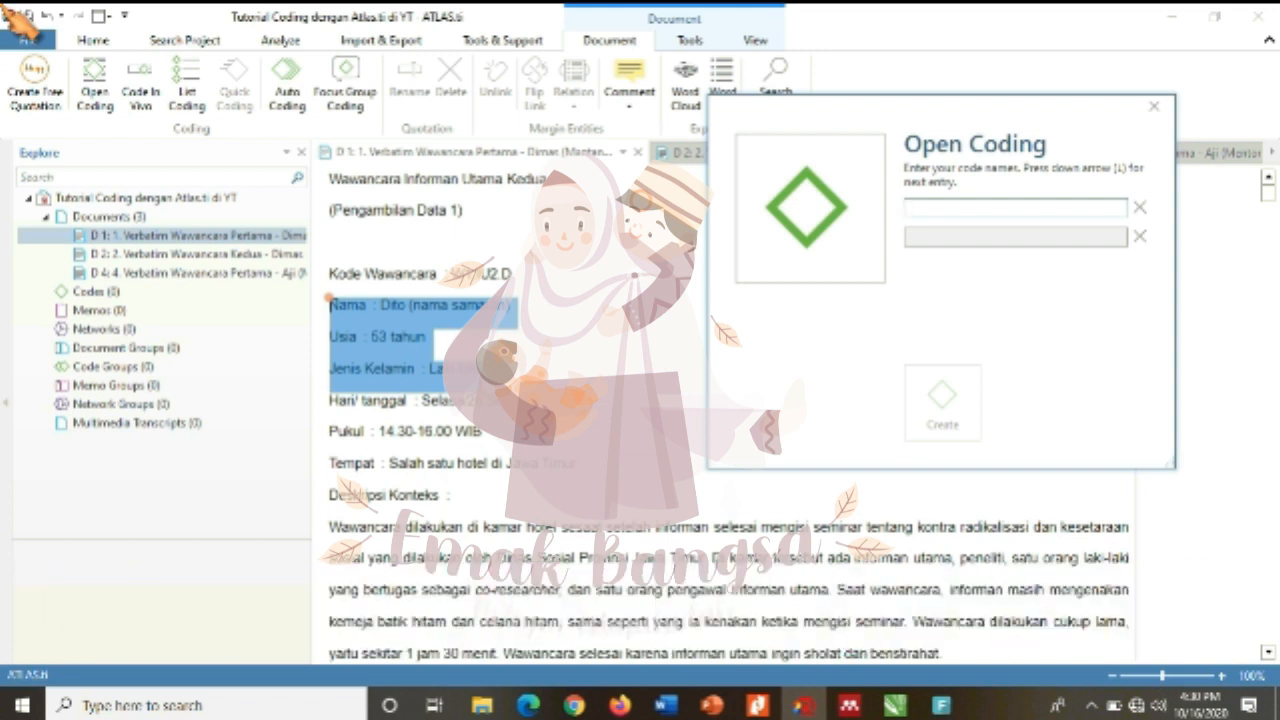
{"action": "type", "text": "Data"}
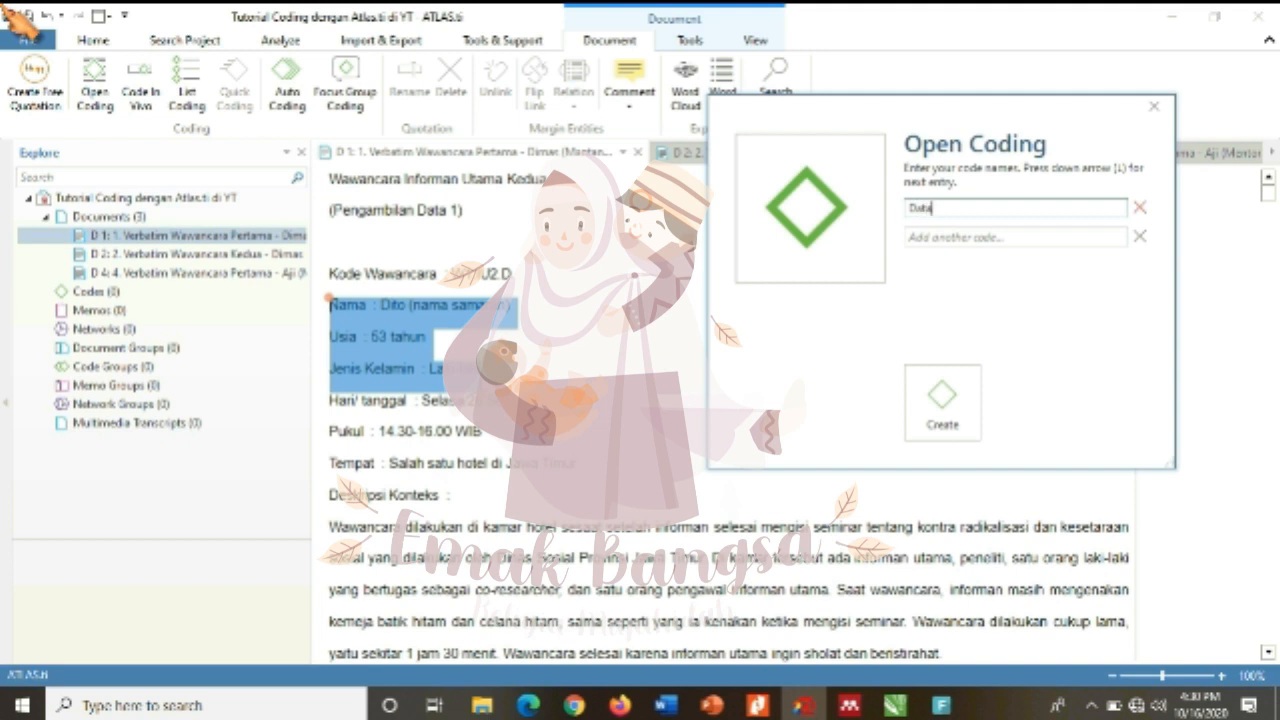
{"action": "type", "text": " diri informan utama"}
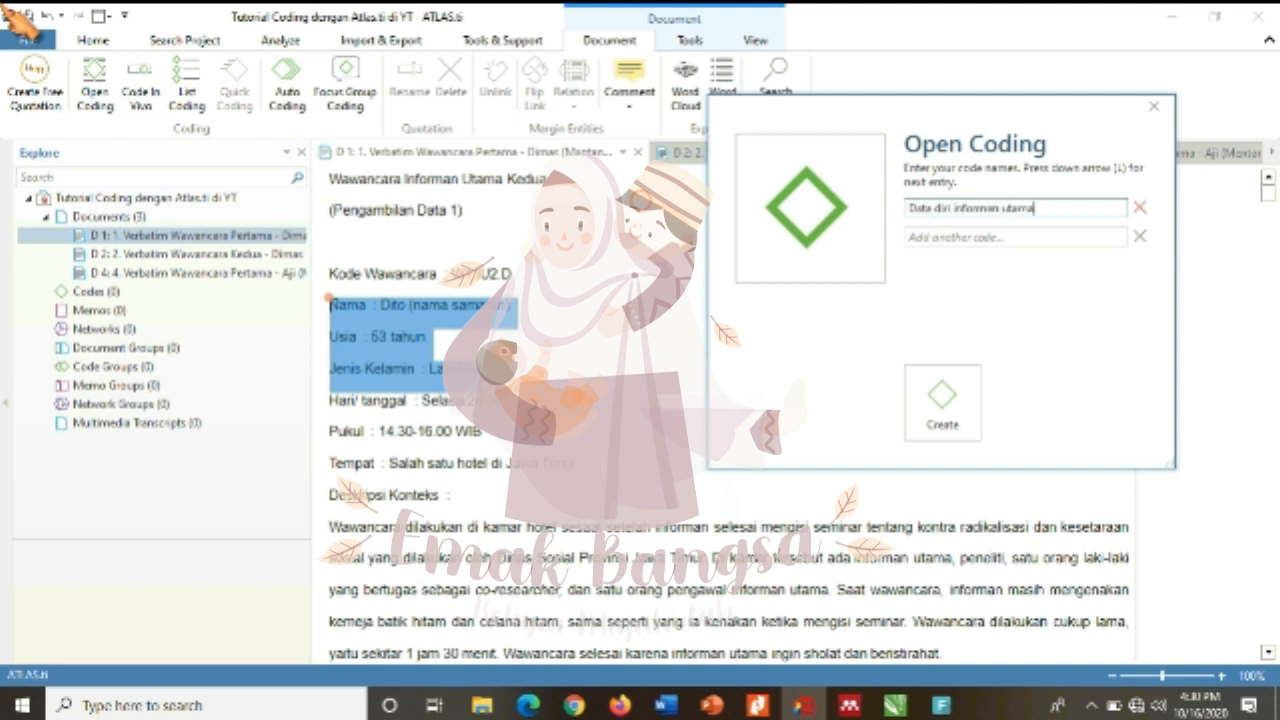
{"action": "key", "text": "Down"}
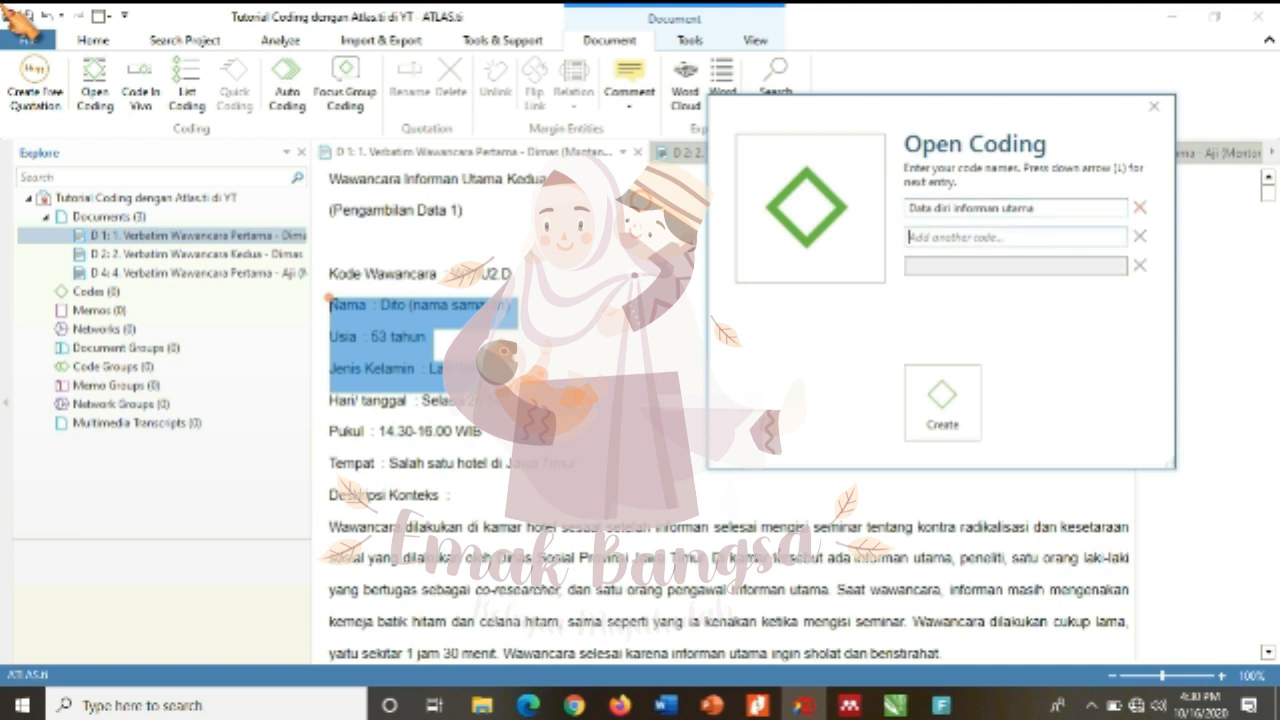
{"action": "type", "text": "laki"}
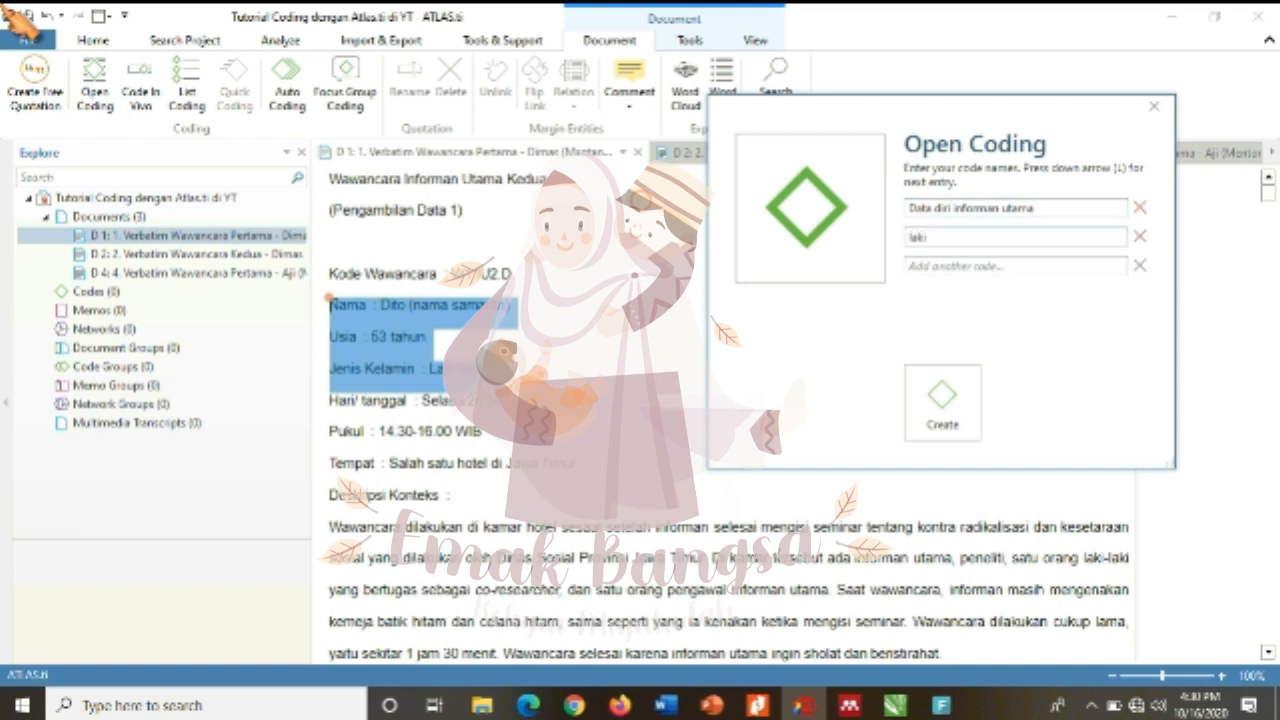
{"action": "type", "text": "-laki"}
{"action": "key", "text": "Down"}
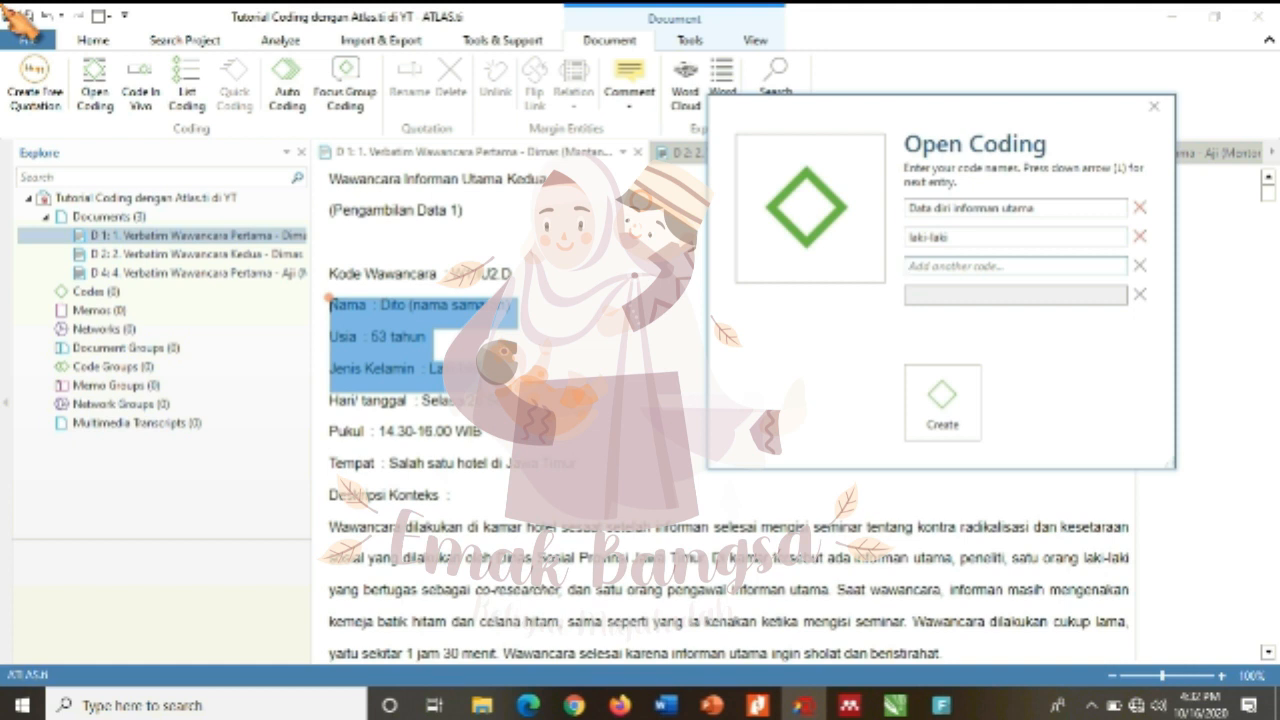
{"action": "type", "text": "informan u"}
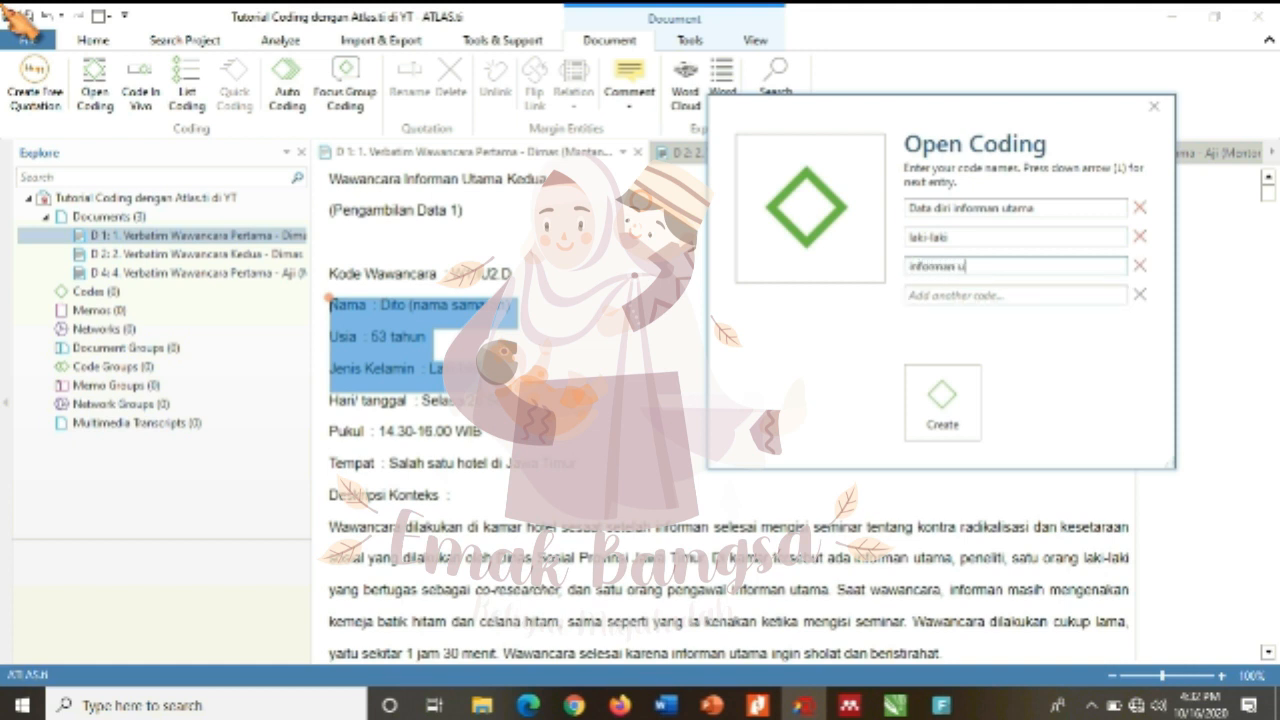
{"action": "type", "text": "tama"}
{"action": "left_click", "coordinate": [939, 424]}
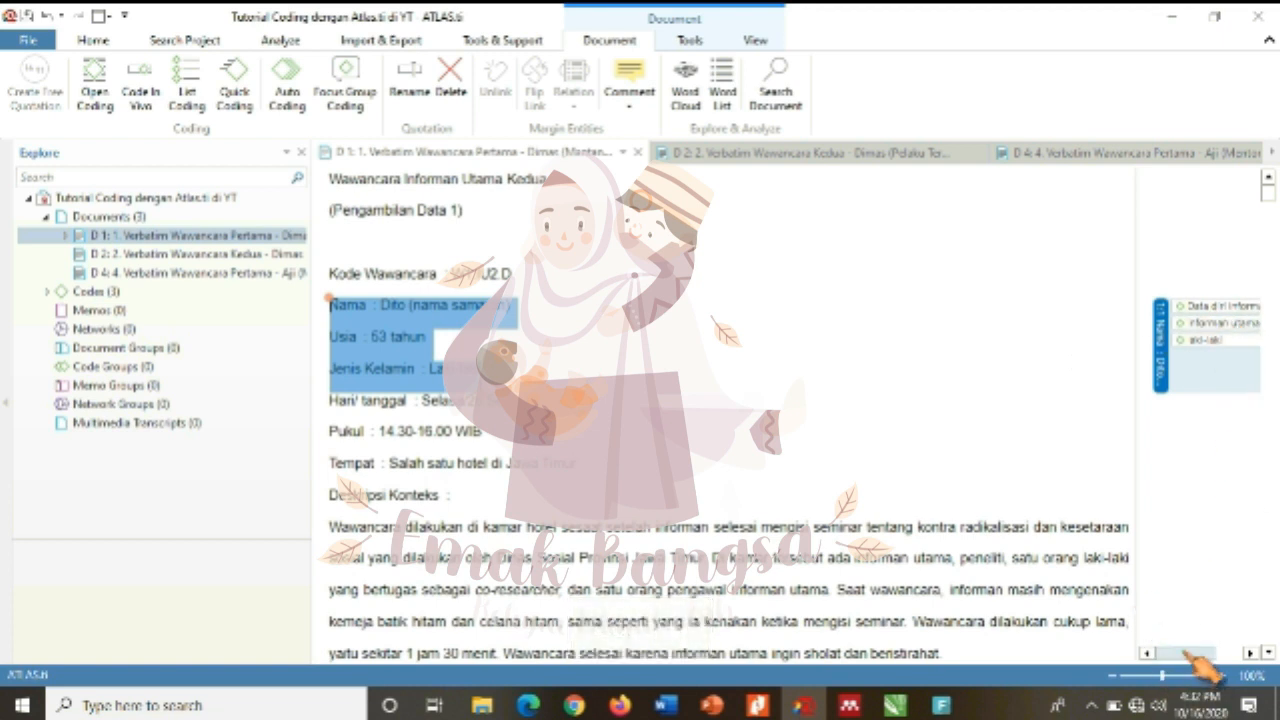
- Narrow the D 1 text column so the margin area has room for the full code names
{"action": "mouse_move", "coordinate": [1185, 652]}
{"action": "left_mouse_down"}
{"action": "mouse_move", "coordinate": [1238, 652]}
{"action": "mouse_move", "coordinate": [1187, 652]}
{"action": "left_mouse_up"}
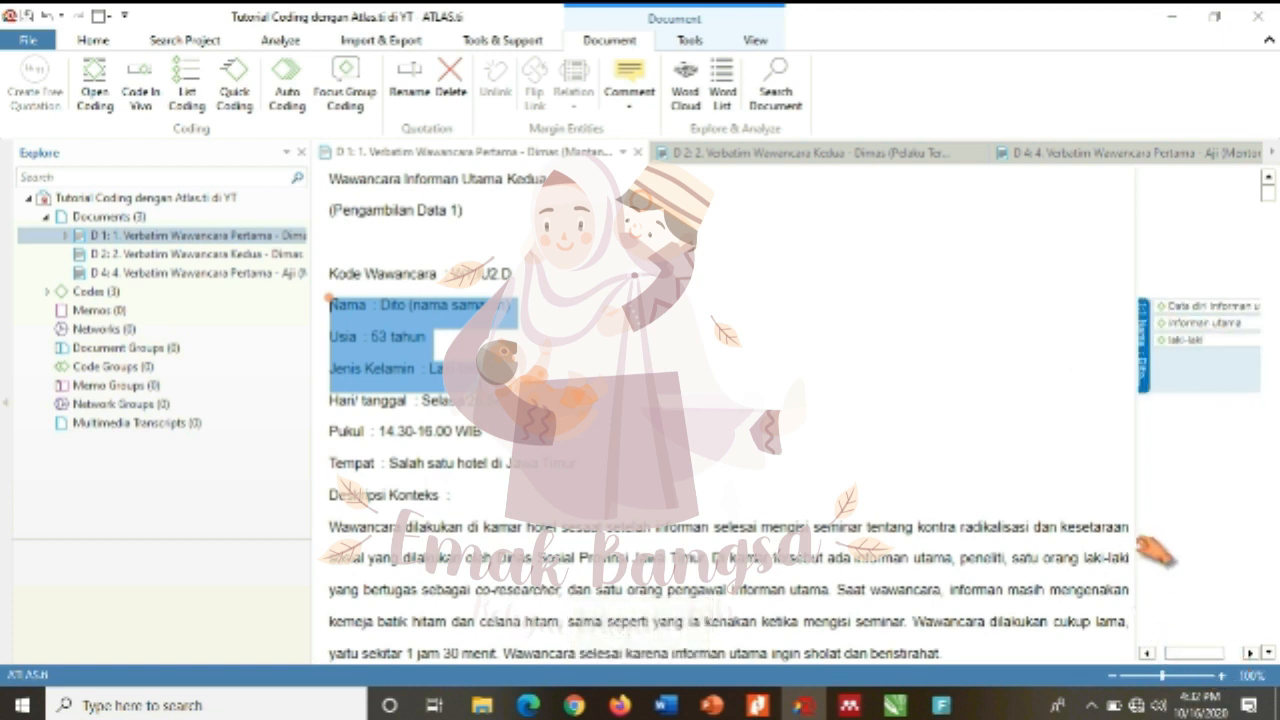
{"action": "left_click_drag", "start_coordinate": [1136, 536], "coordinate": [998, 535]}
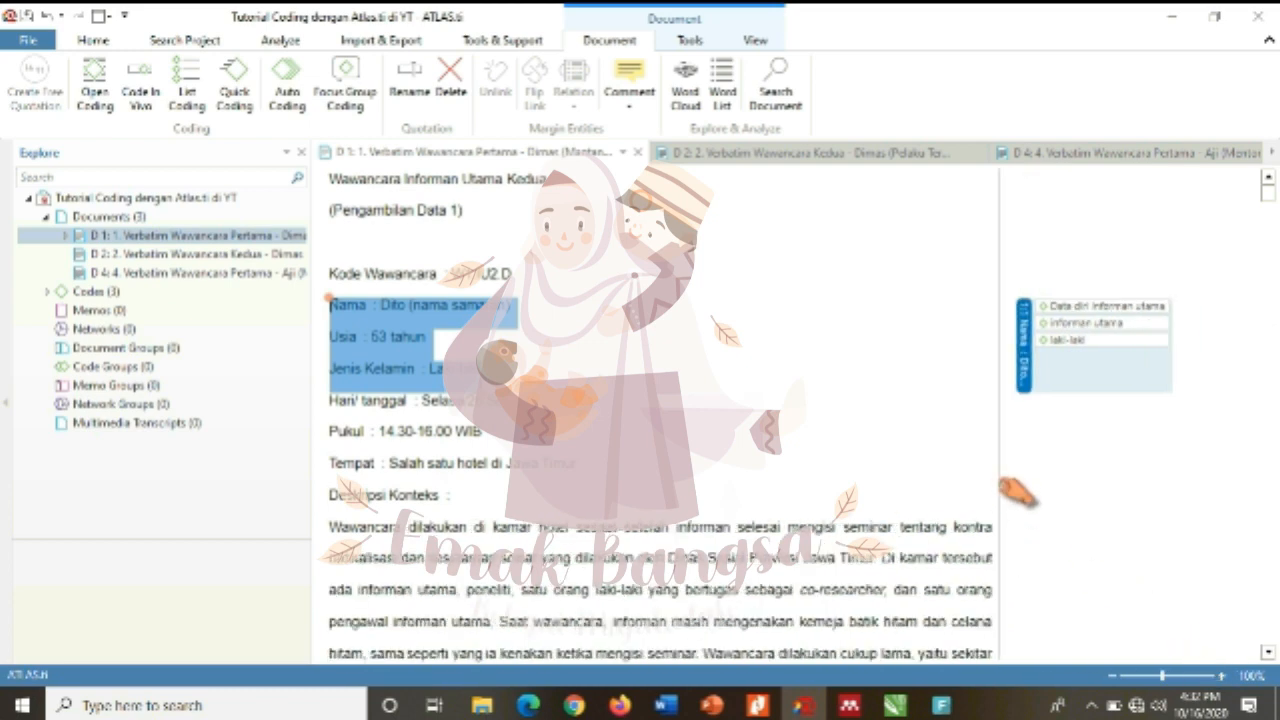
{"action": "left_click_drag", "start_coordinate": [1052, 476], "coordinate": [1070, 472]}
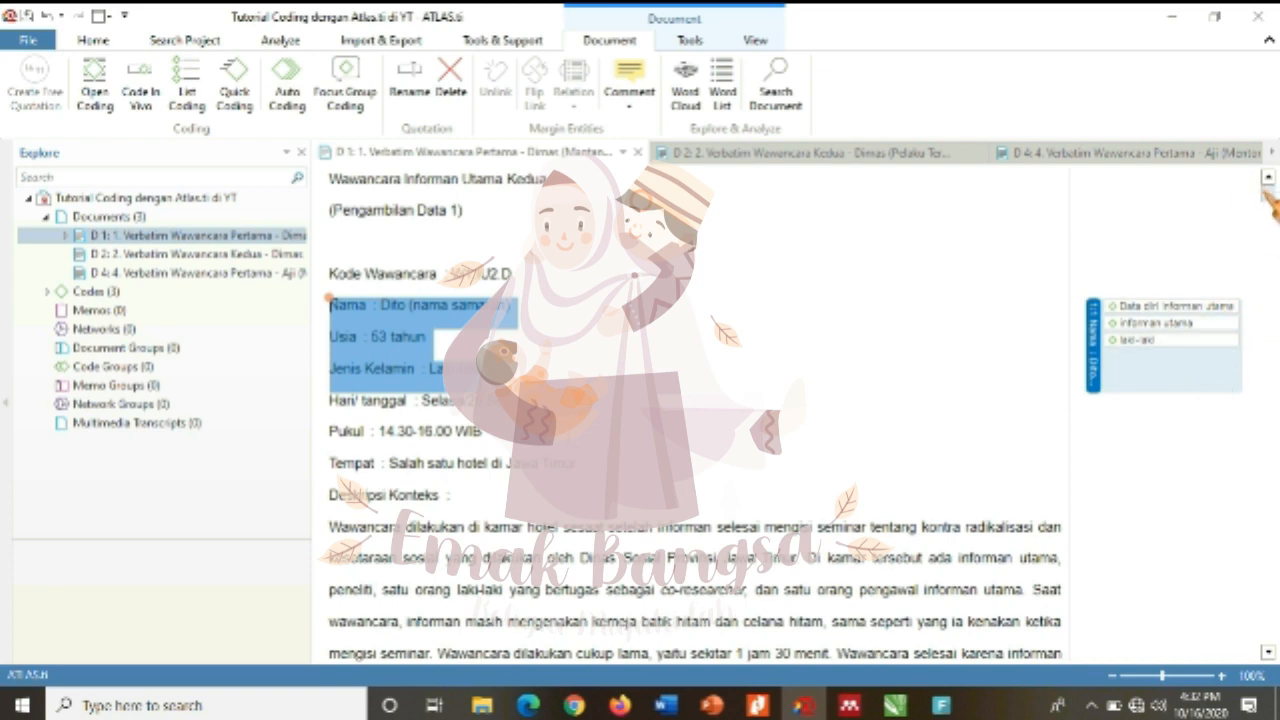
- Start Open Coding for the answer in lines 20–21 of D 1, entering the codes "awal mulai terderadikalisasi" and "deportasi dari Filipina"
{"action": "scroll", "coordinate": [1268, 200], "scroll_direction": "down", "scroll_amount": 3}
{"action": "scroll", "coordinate": [1268, 205], "scroll_direction": "down", "scroll_amount": 10}
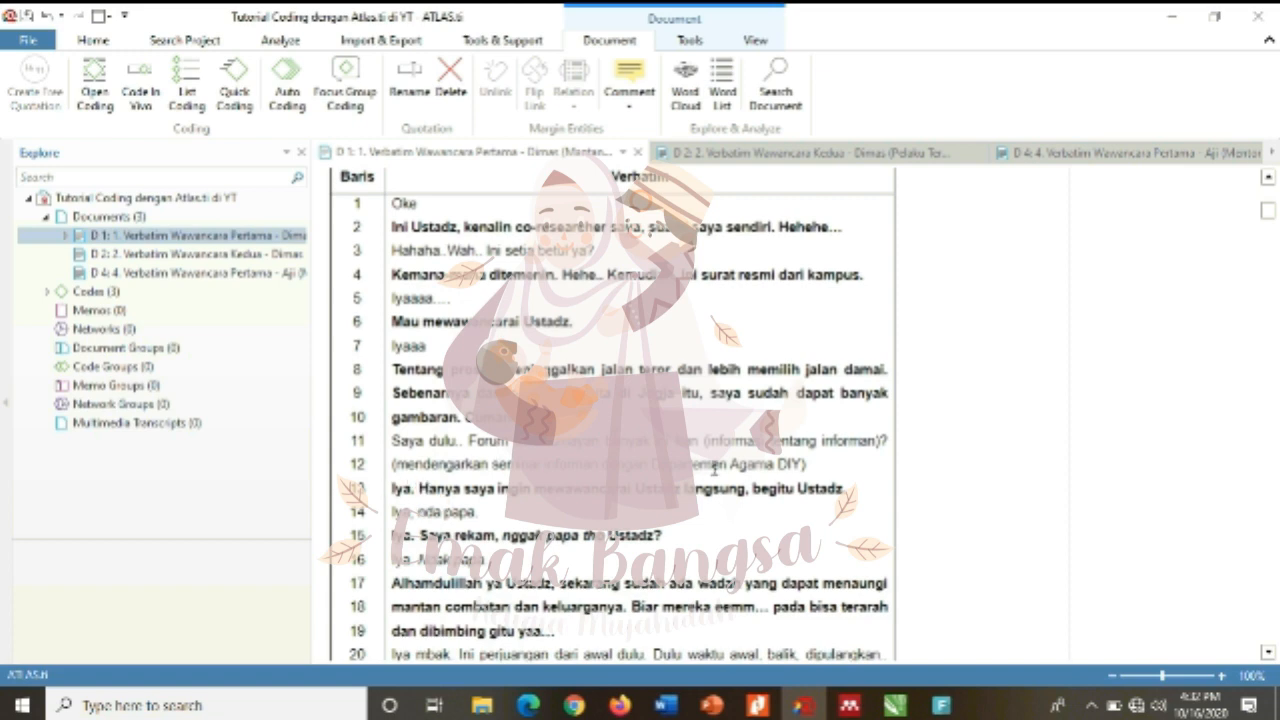
{"action": "scroll", "coordinate": [1264, 220], "scroll_direction": "down", "scroll_amount": 3}
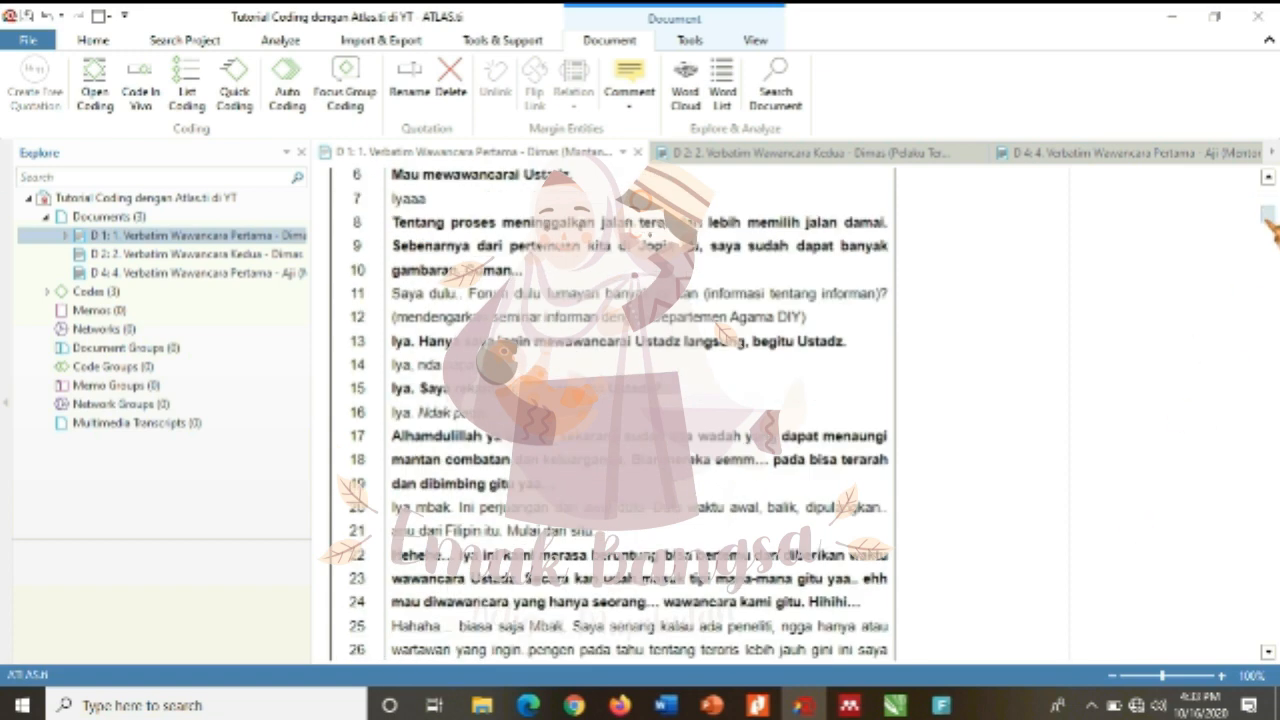
{"action": "left_click_drag", "start_coordinate": [506, 531], "coordinate": [598, 533]}
{"action": "left_click", "coordinate": [393, 508]}
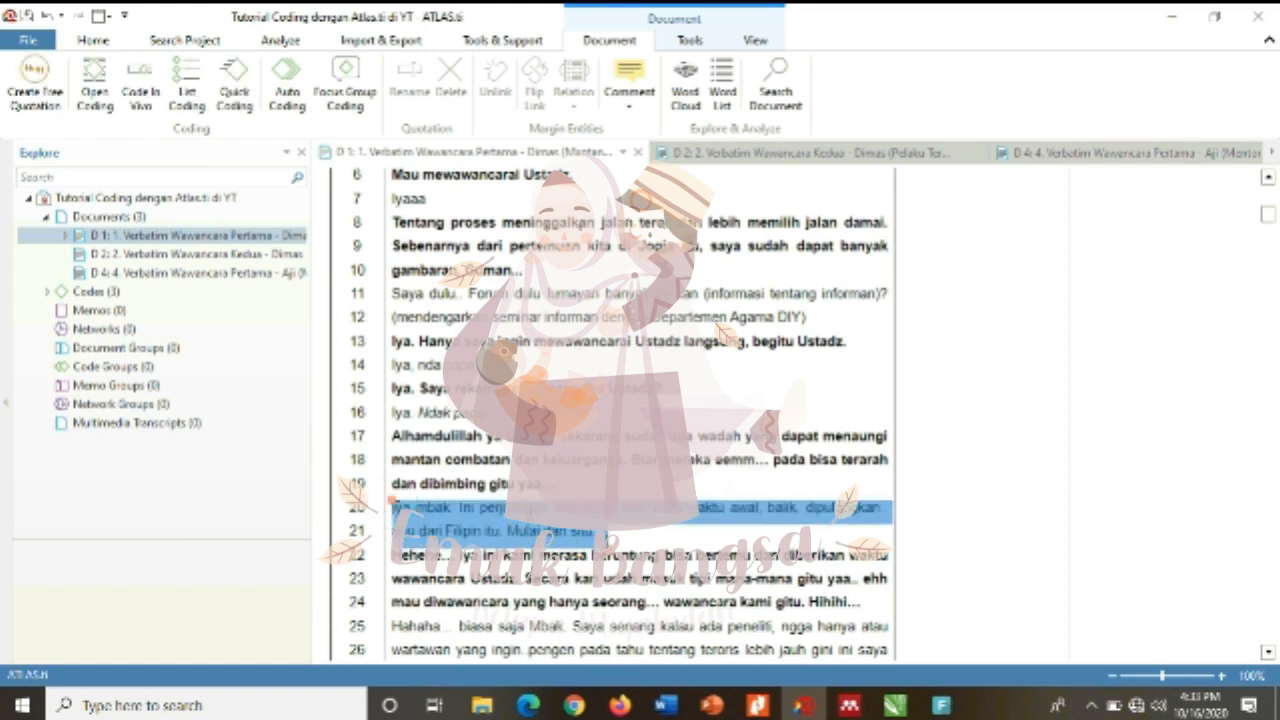
{"action": "right_click", "coordinate": [545, 535]}
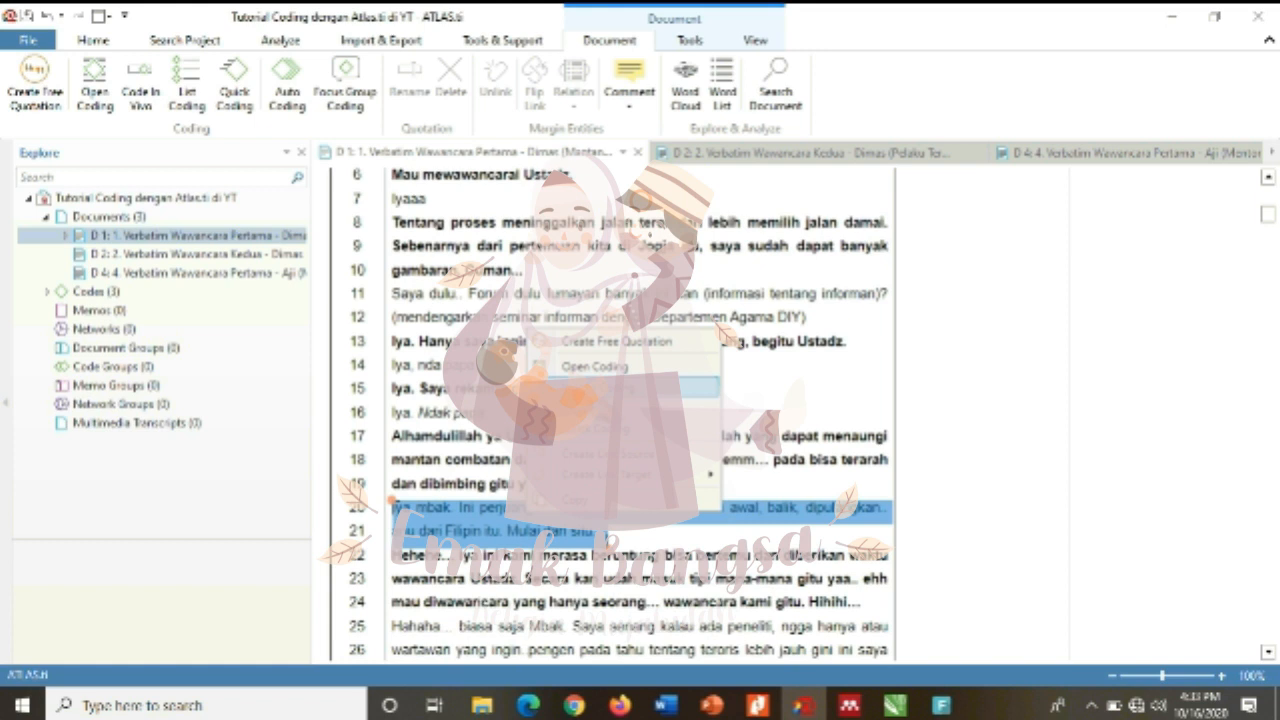
{"action": "left_click", "coordinate": [580, 367]}
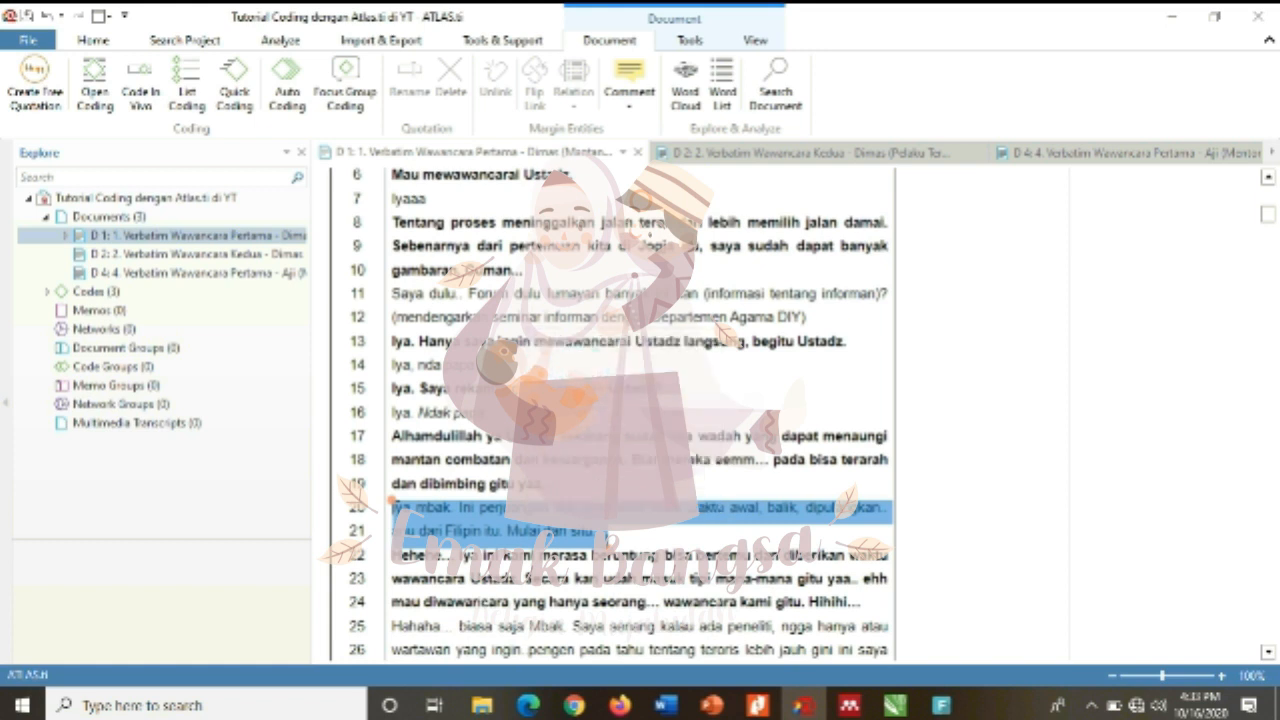
{"action": "type", "text": "a"}
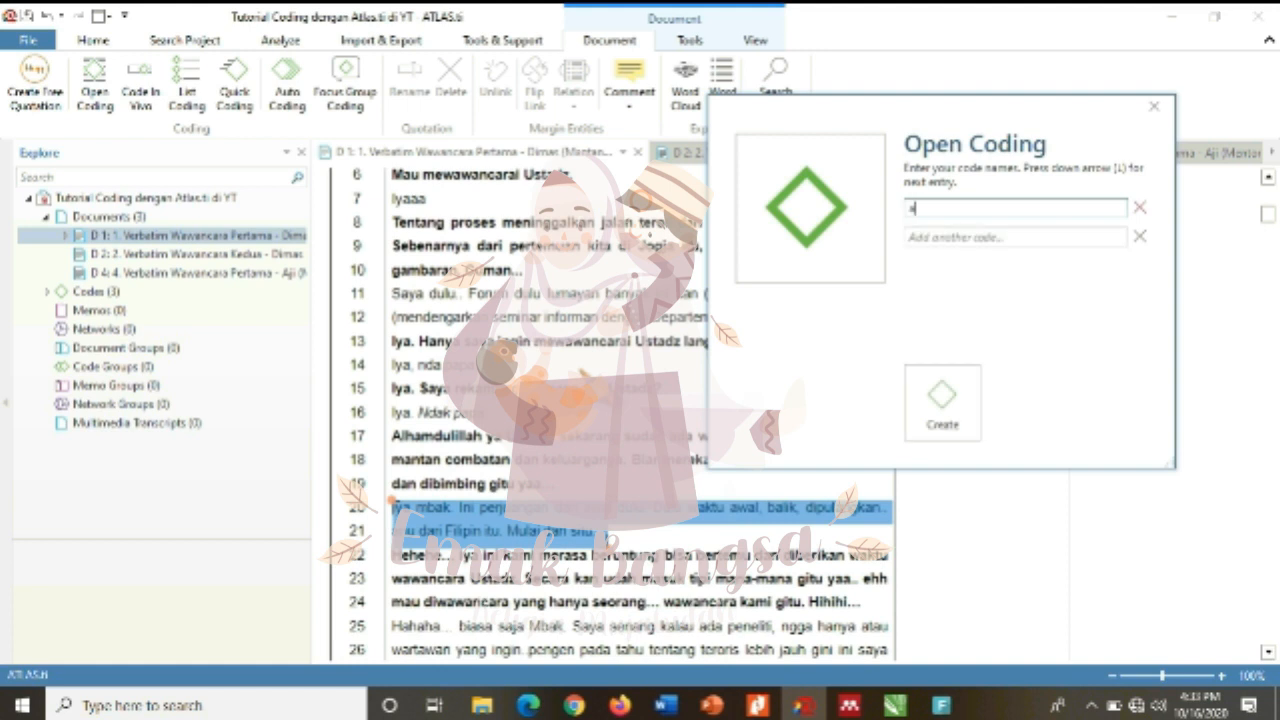
{"action": "type", "text": "wal mulai terderadikalisasi"}
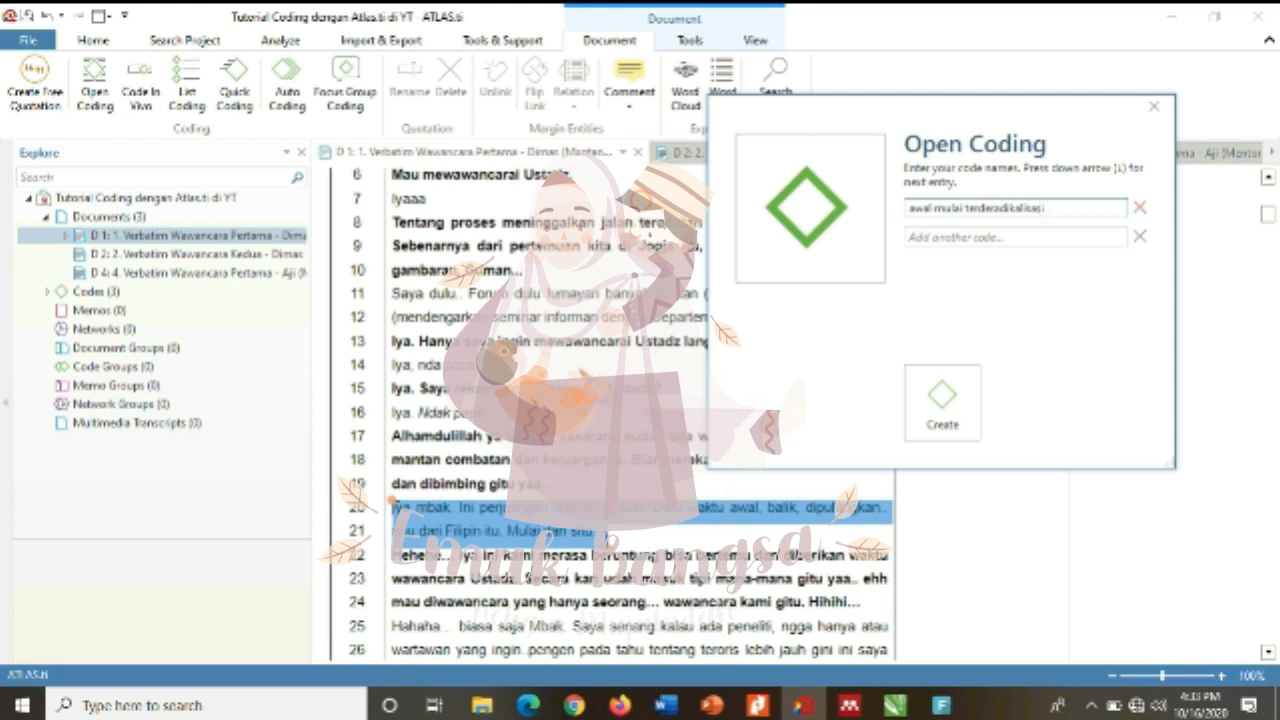
{"action": "key", "text": "Down"}
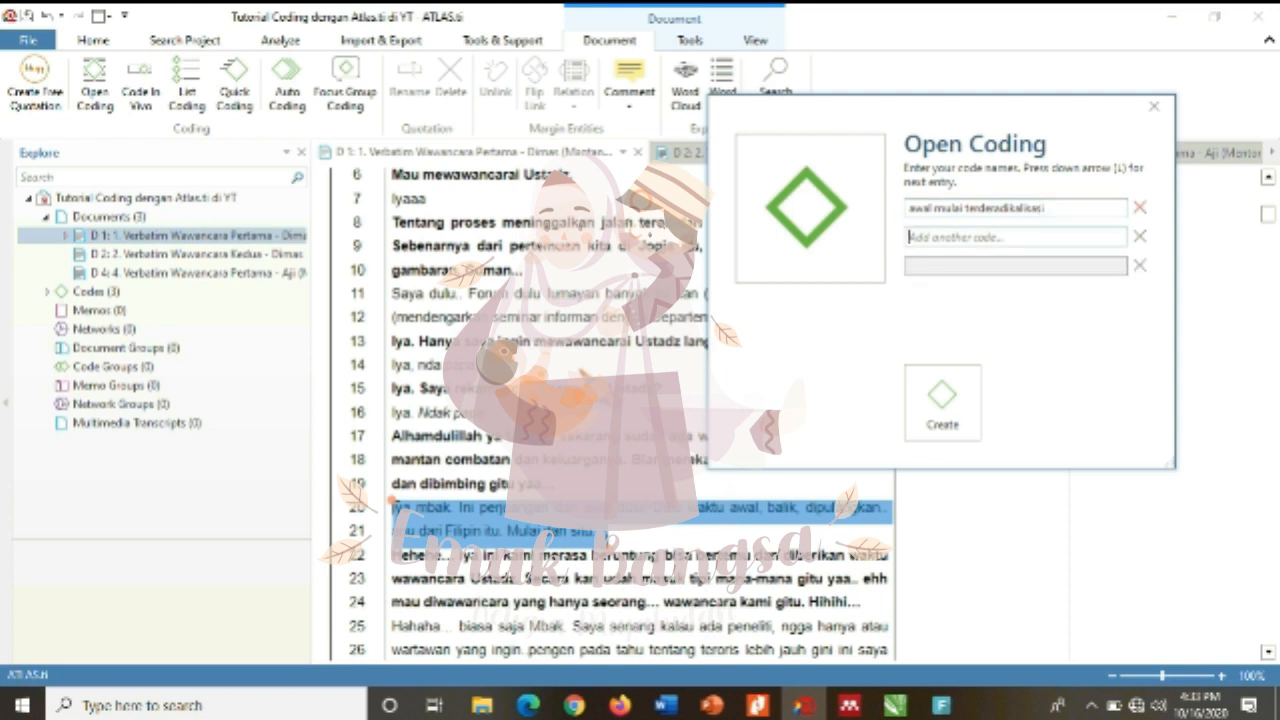
{"action": "type", "text": "deportasi dari"}
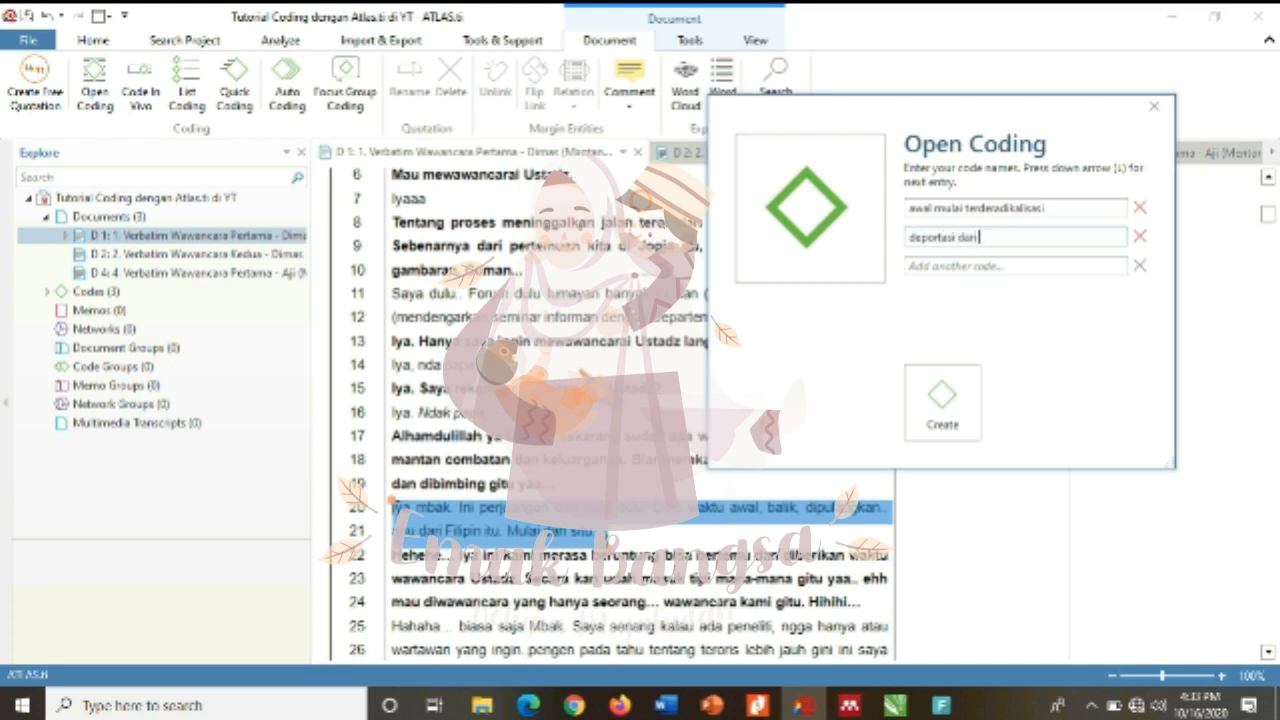
{"action": "type", "text": " Filipina"}
{"action": "key", "text": "Down"}
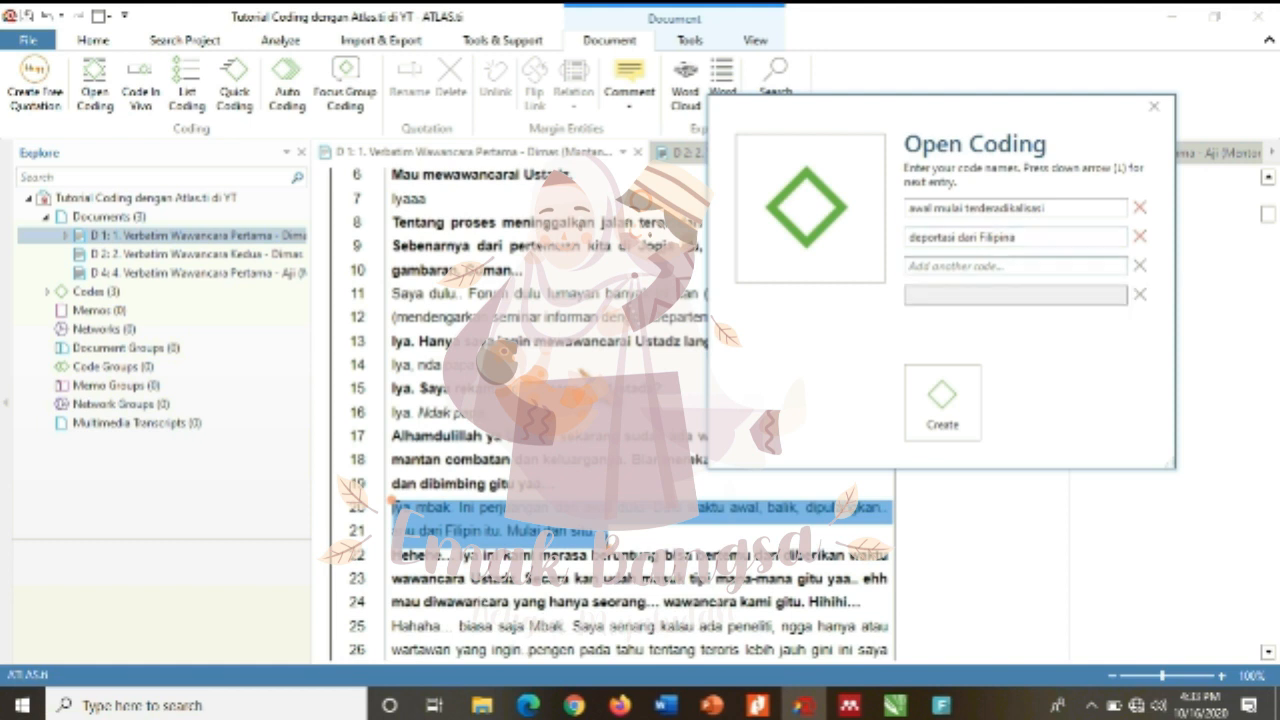
- Reword the first code name in the Open Coding dialog to "proses deradikalisasi"
{"action": "left_click", "coordinate": [940, 209]}
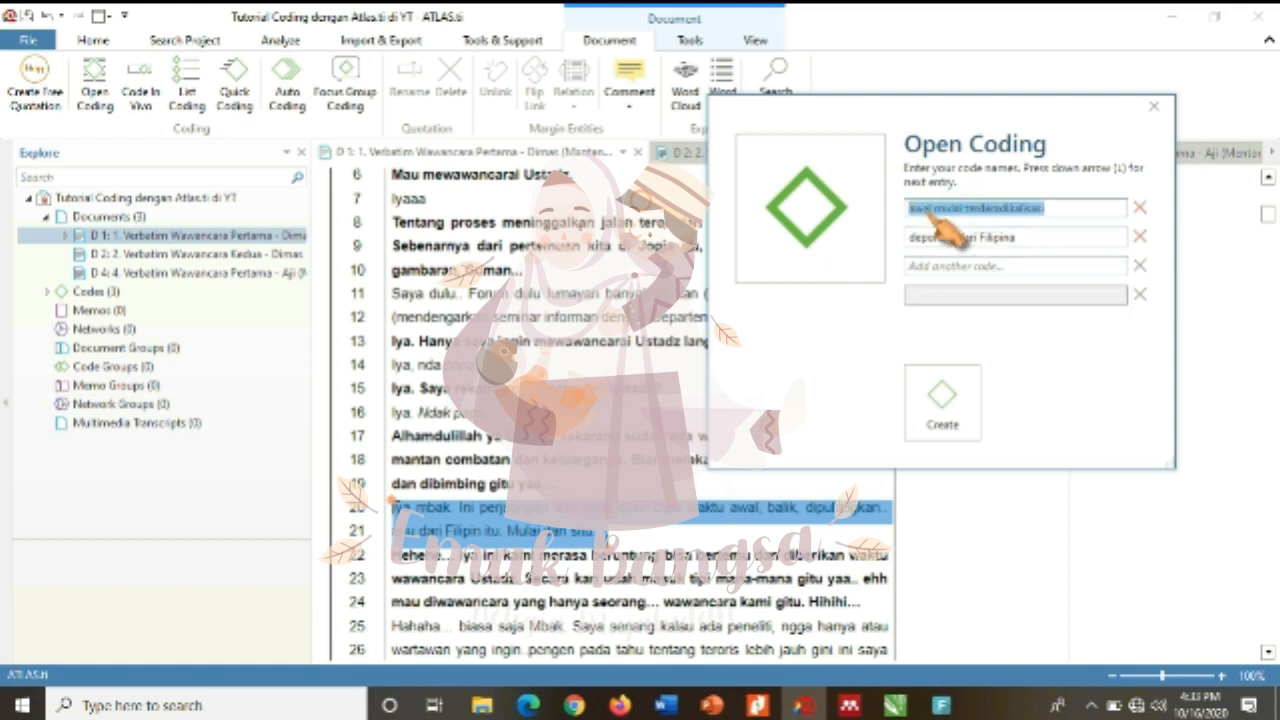
{"action": "left_click", "coordinate": [957, 208]}
{"action": "key", "text": "shift+Home"}
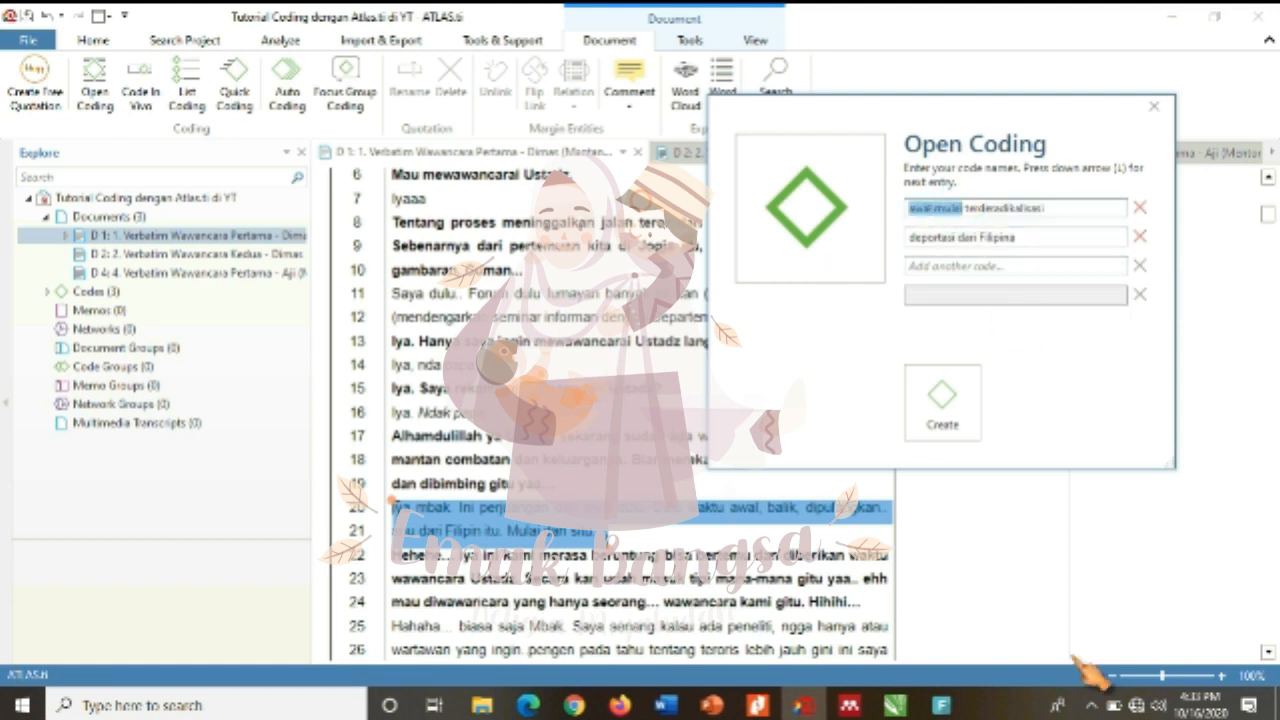
{"action": "type", "text": "proses"}
{"action": "key", "text": "shift+Right"}
{"action": "key", "text": "shift+Right"}
{"action": "key", "text": "shift+Right"}
{"action": "key", "text": "BackSpace"}
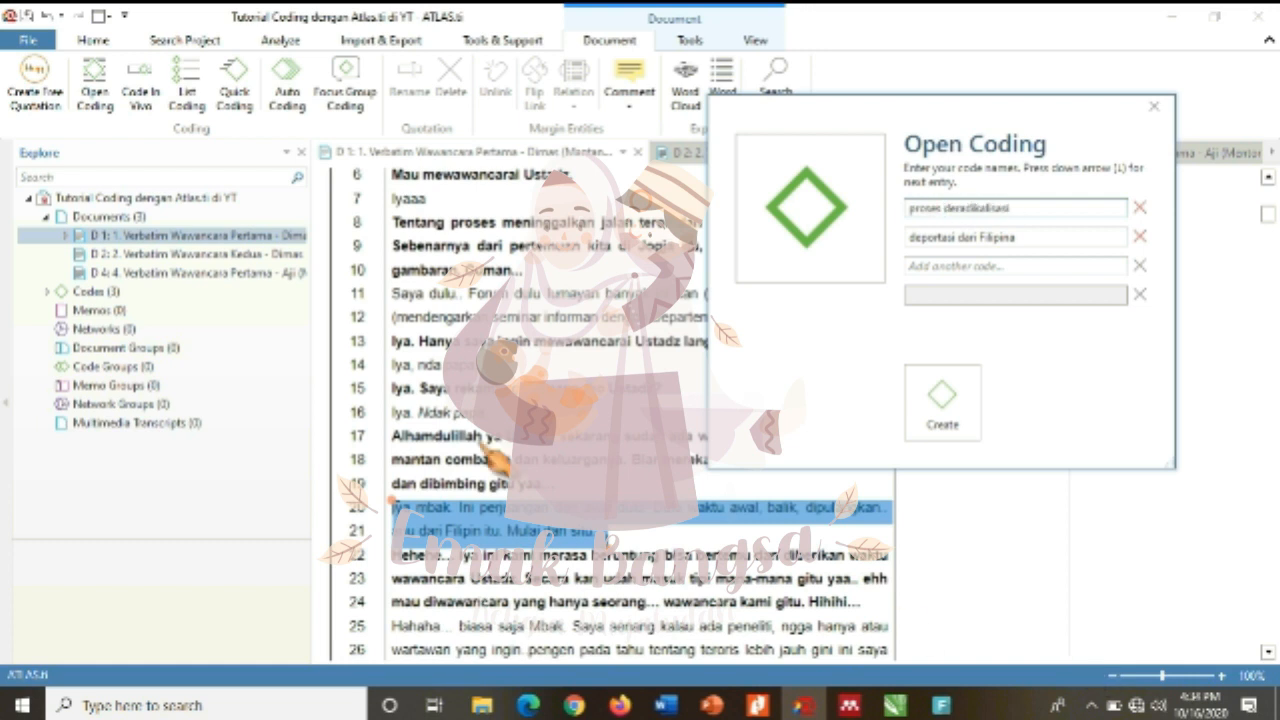
- Move "deportasi dari Filipina" to the third code entry, enter "awal mula terderadikalisasi" as the second, and create the codes
{"action": "left_click_drag", "start_coordinate": [1034, 238], "coordinate": [892, 243]}
{"action": "key", "text": "ctrl+x"}
{"action": "left_click", "coordinate": [931, 268]}
{"action": "key", "text": "ctrl+v"}
{"action": "left_click", "coordinate": [935, 240]}
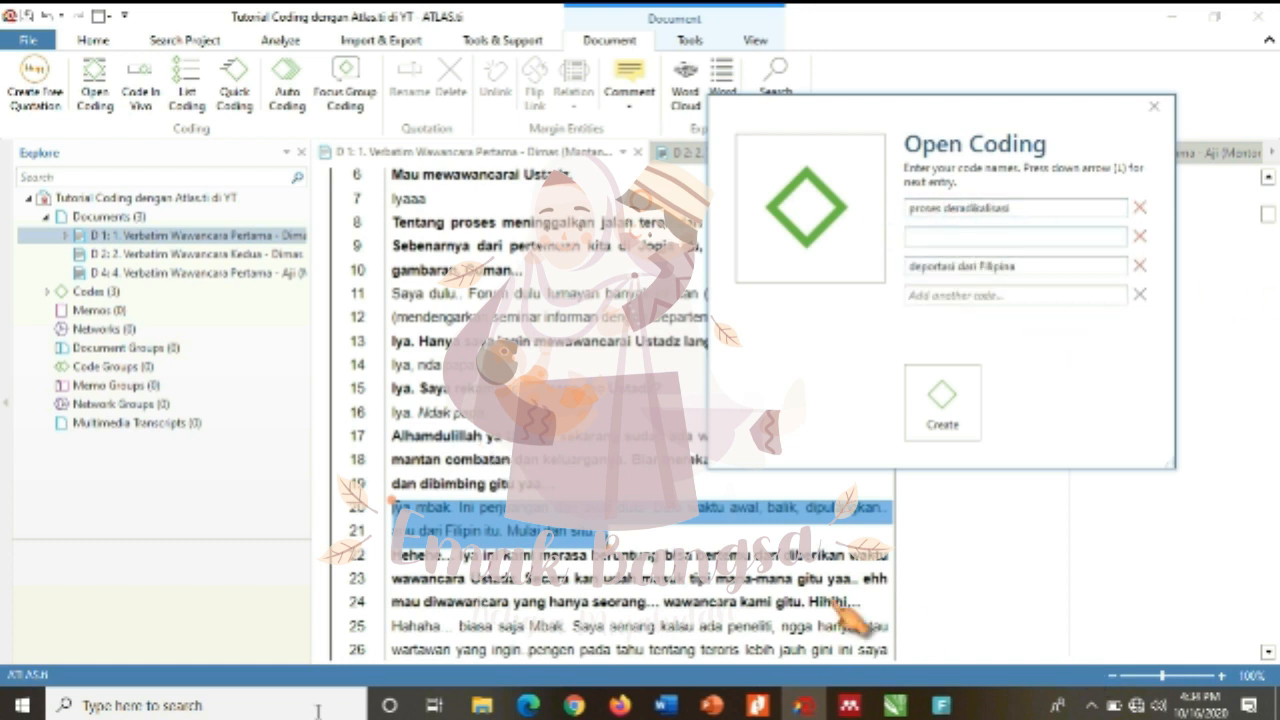
{"action": "type", "text": "awal mula terdera"}
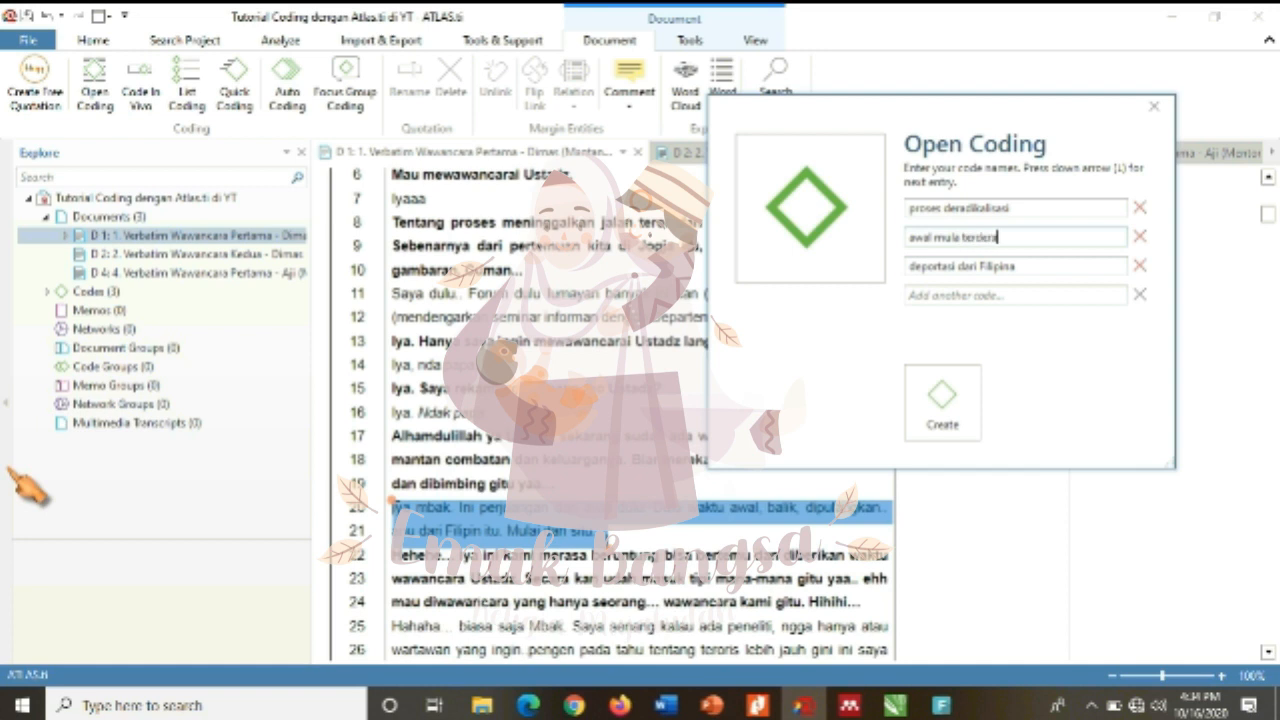
{"action": "type", "text": "dikalisasi"}
{"action": "left_click", "coordinate": [940, 410]}
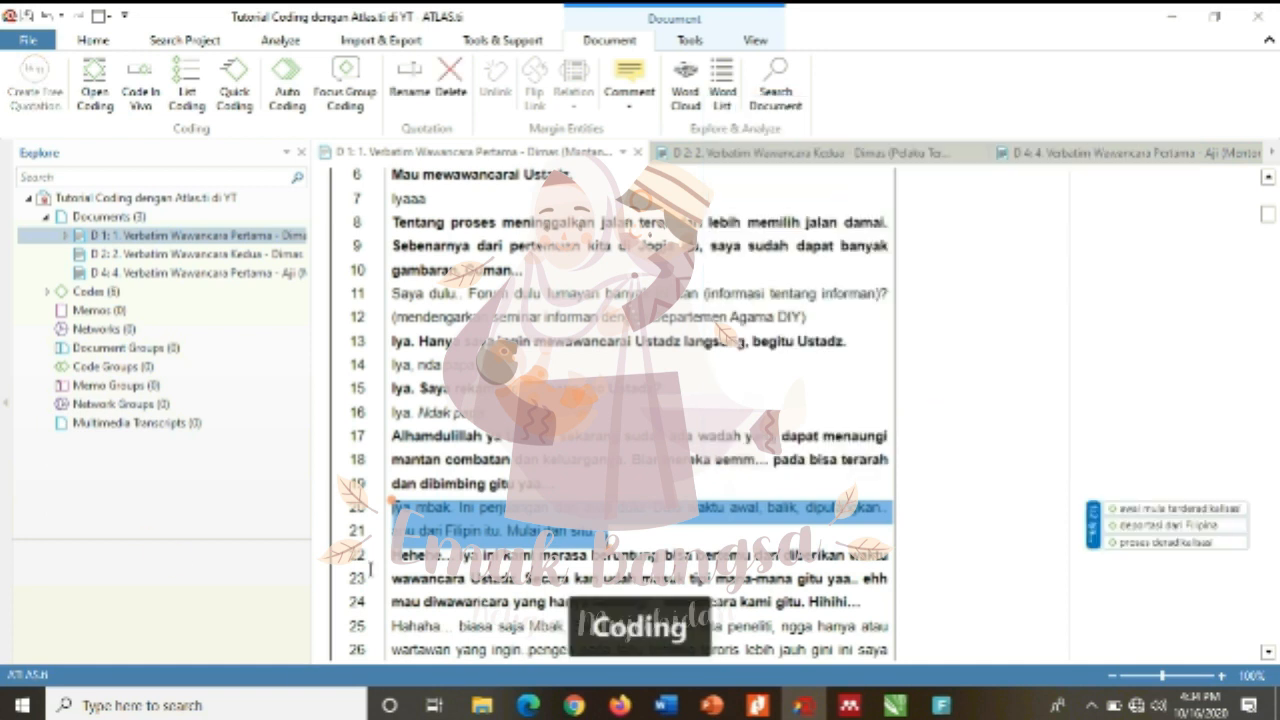
- Apply Open Coding to the answer in lines 25–27 of D 1, from "Saya senang", with the code "welcome terhadap outgroup"
{"action": "left_click", "coordinate": [1268, 651]}
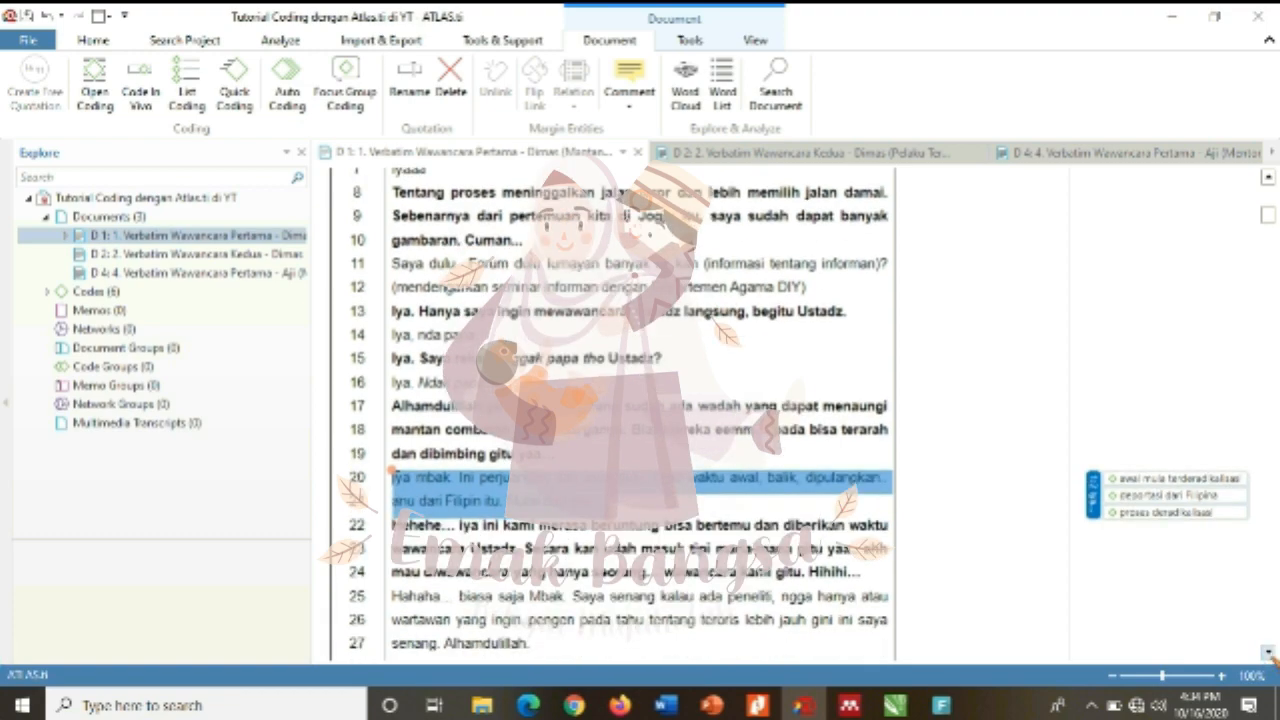
{"action": "left_click", "coordinate": [1268, 651]}
{"action": "left_click", "coordinate": [1268, 651]}
{"action": "left_click", "coordinate": [1268, 651]}
{"action": "left_click", "coordinate": [1268, 651]}
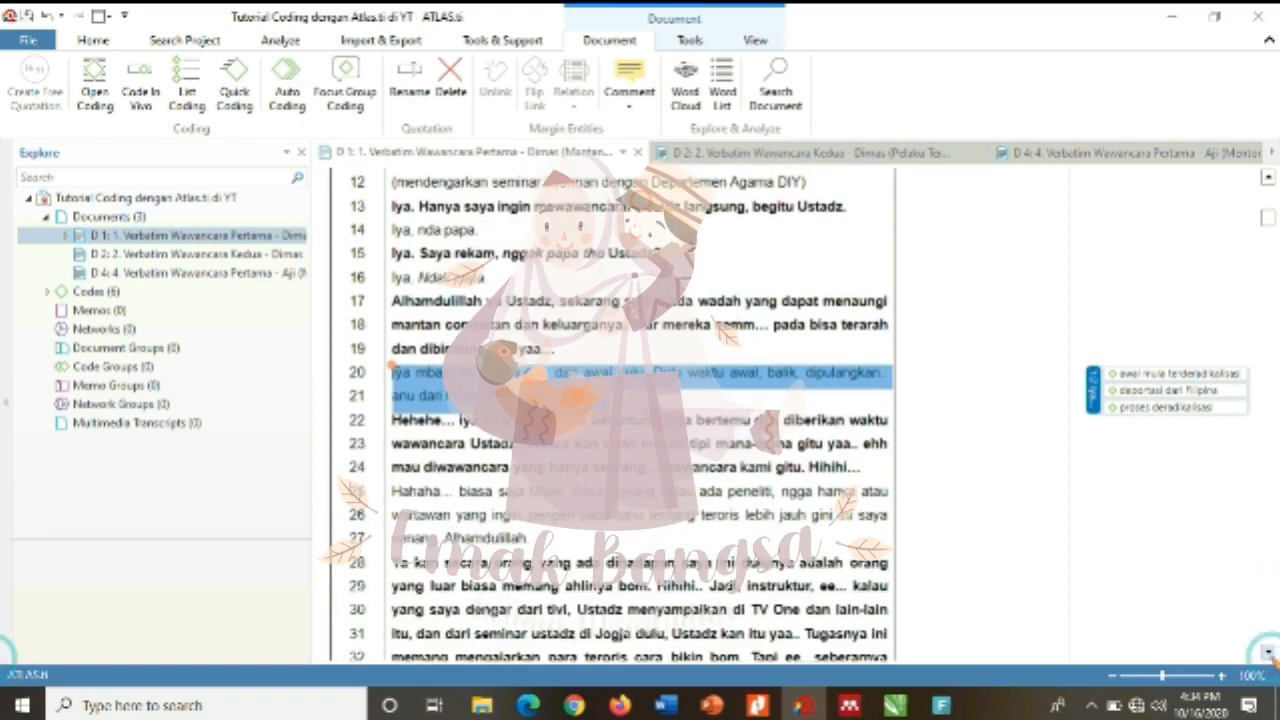
{"action": "left_click", "coordinate": [1268, 651]}
{"action": "left_click", "coordinate": [1268, 651]}
{"action": "left_click", "coordinate": [1268, 651]}
{"action": "left_click", "coordinate": [1268, 651]}
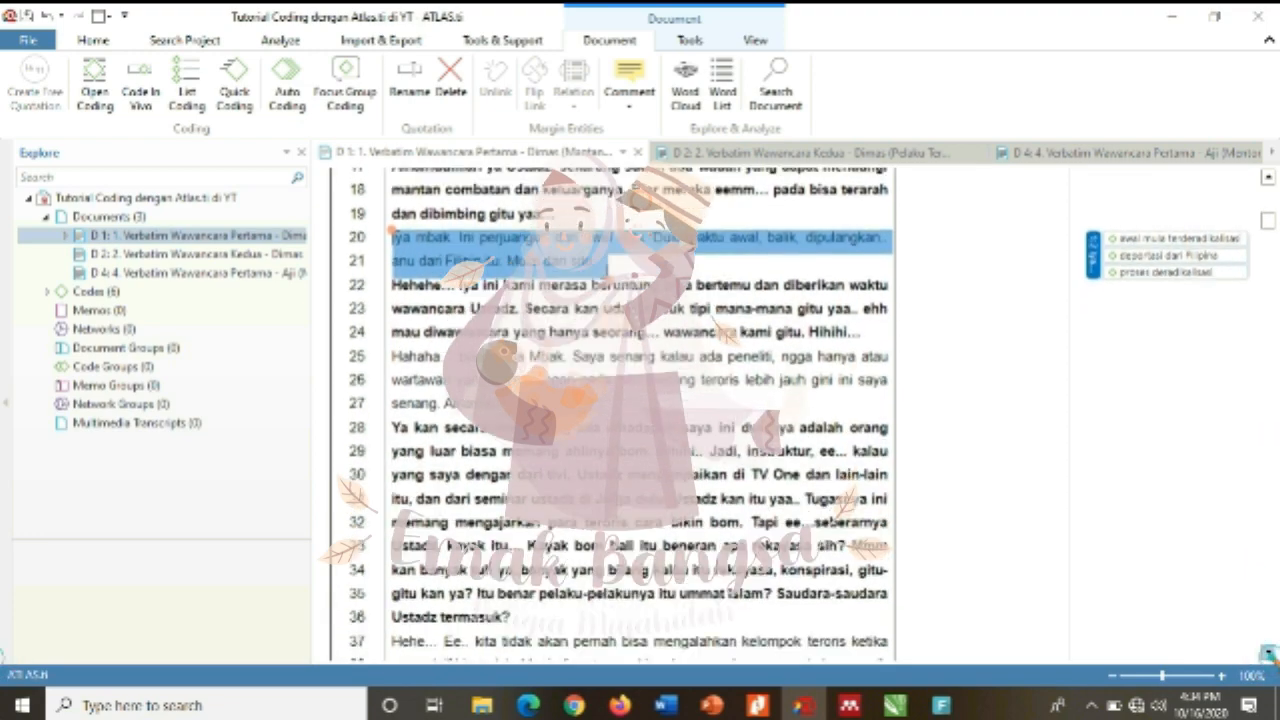
{"action": "left_click", "coordinate": [1268, 651]}
{"action": "left_click_drag", "start_coordinate": [393, 327], "coordinate": [438, 374]}
{"action": "left_click_drag", "start_coordinate": [573, 327], "coordinate": [441, 374]}
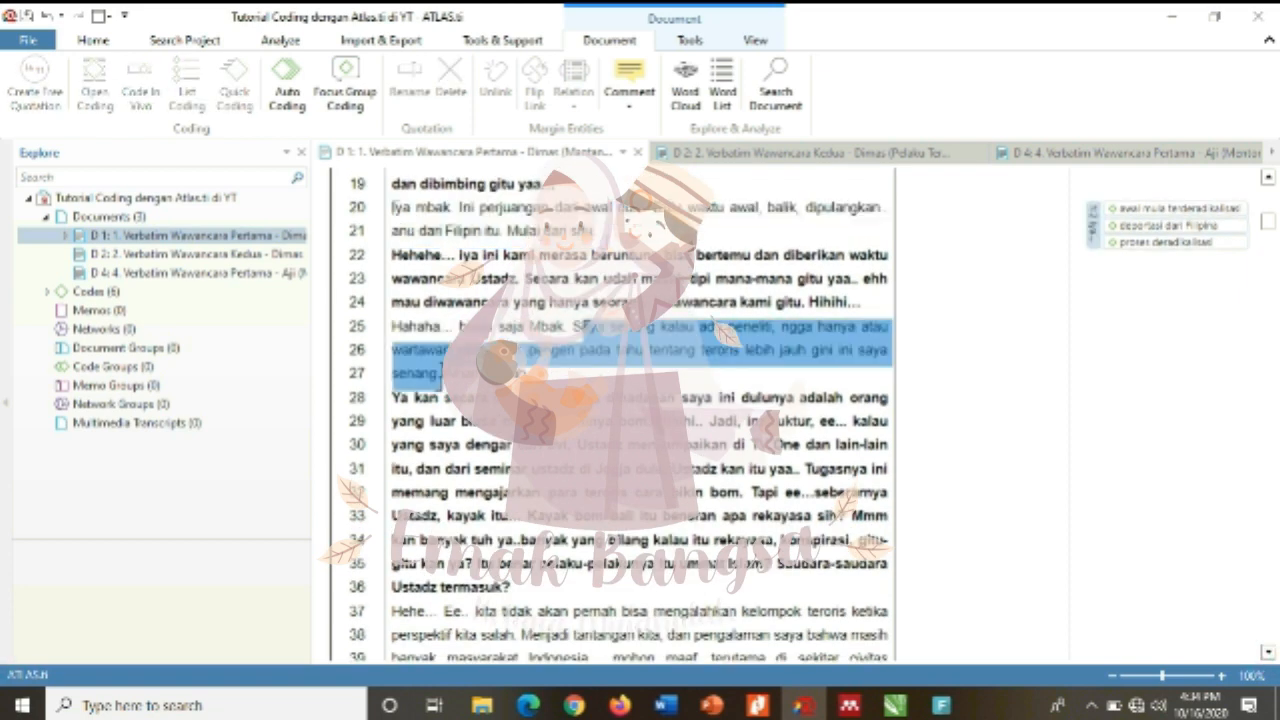
{"action": "right_click", "coordinate": [427, 340]}
{"action": "left_click", "coordinate": [446, 380]}
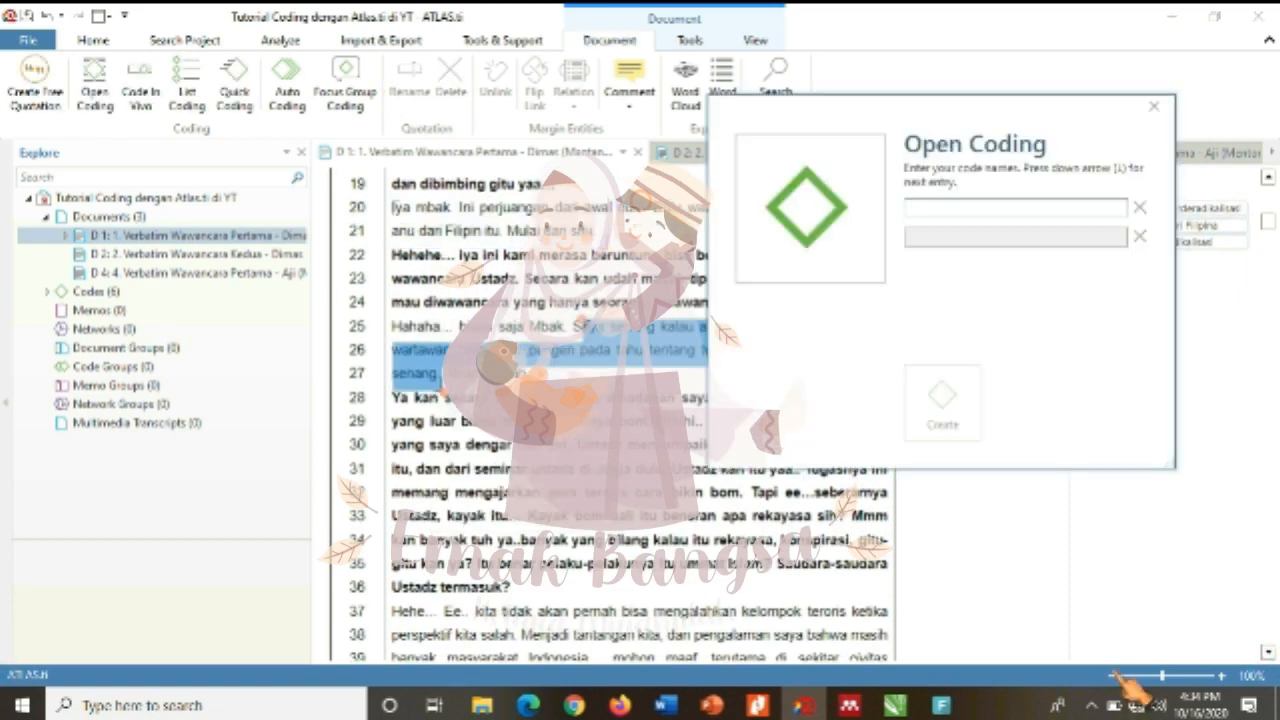
{"action": "type", "text": "welcome te"}
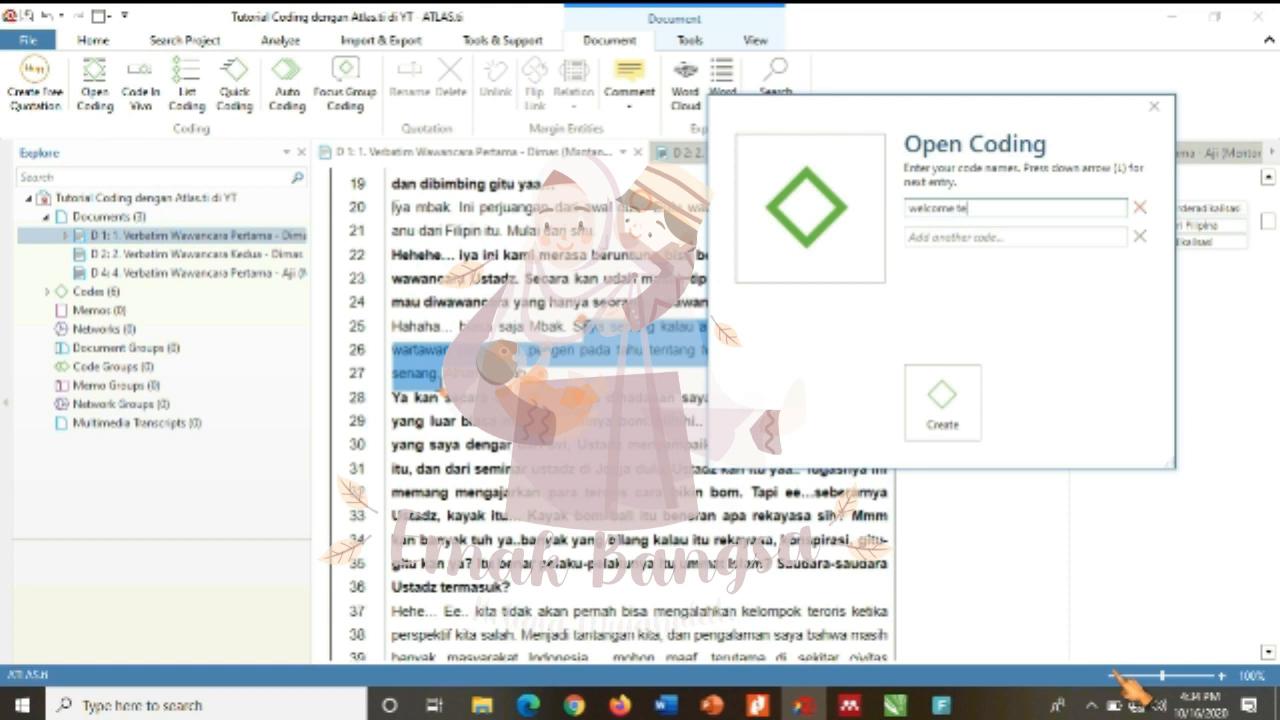
{"action": "type", "text": "rhadap outgroup"}
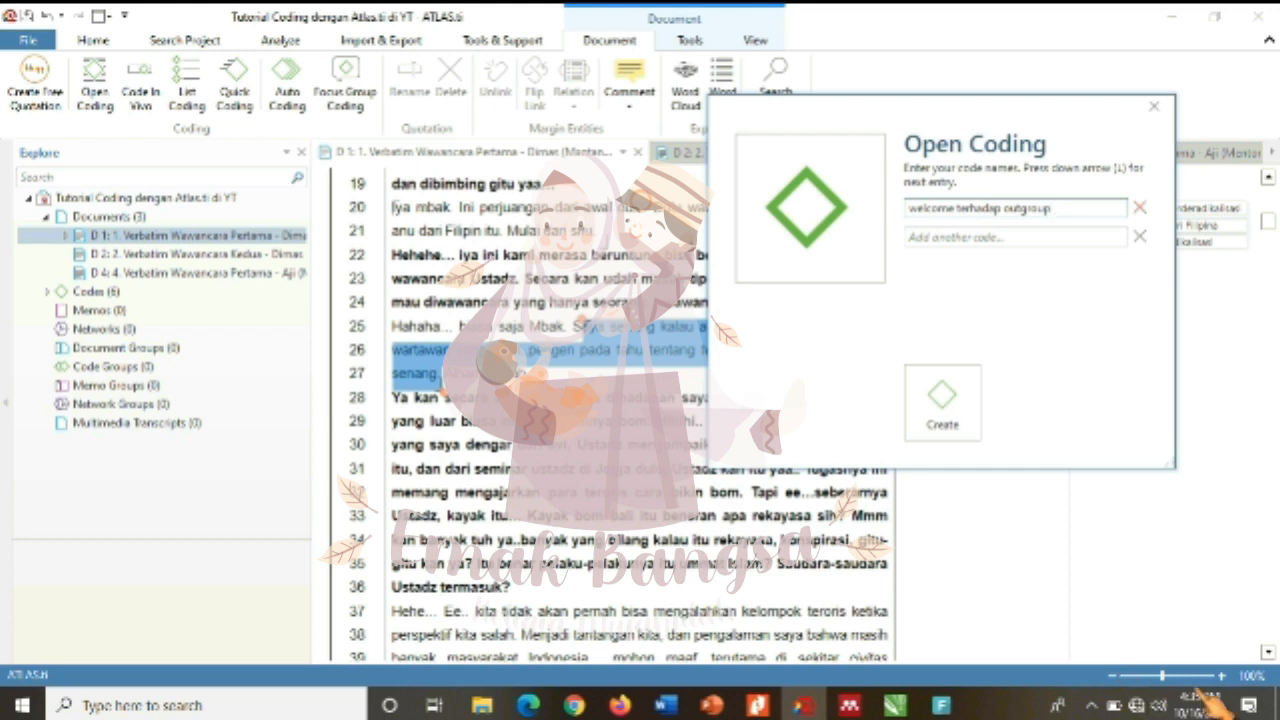
{"action": "left_click", "coordinate": [975, 432]}
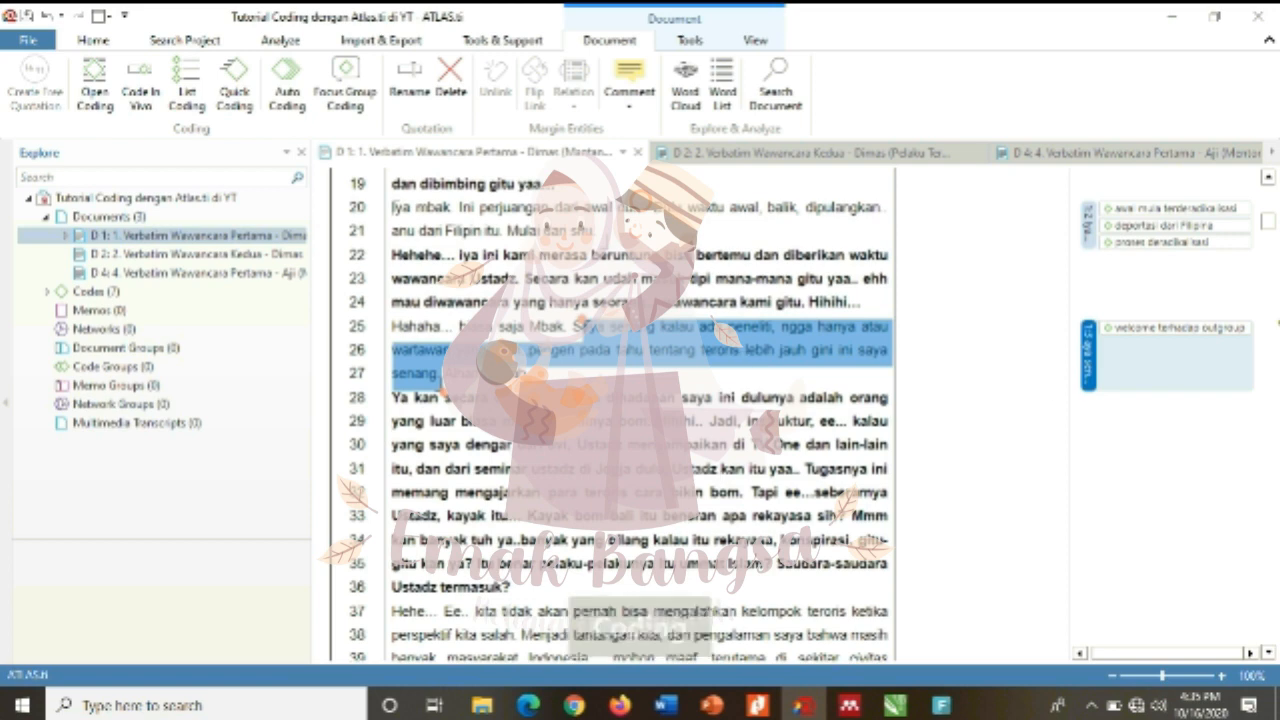
- Apply Open Coding to the passage from "kita tidak akan pernah" to "perspektif kita salah" in lines 37–38 with the code "kampanye anti terorisme"
{"action": "left_click_drag", "start_coordinate": [1266, 220], "coordinate": [1266, 232]}
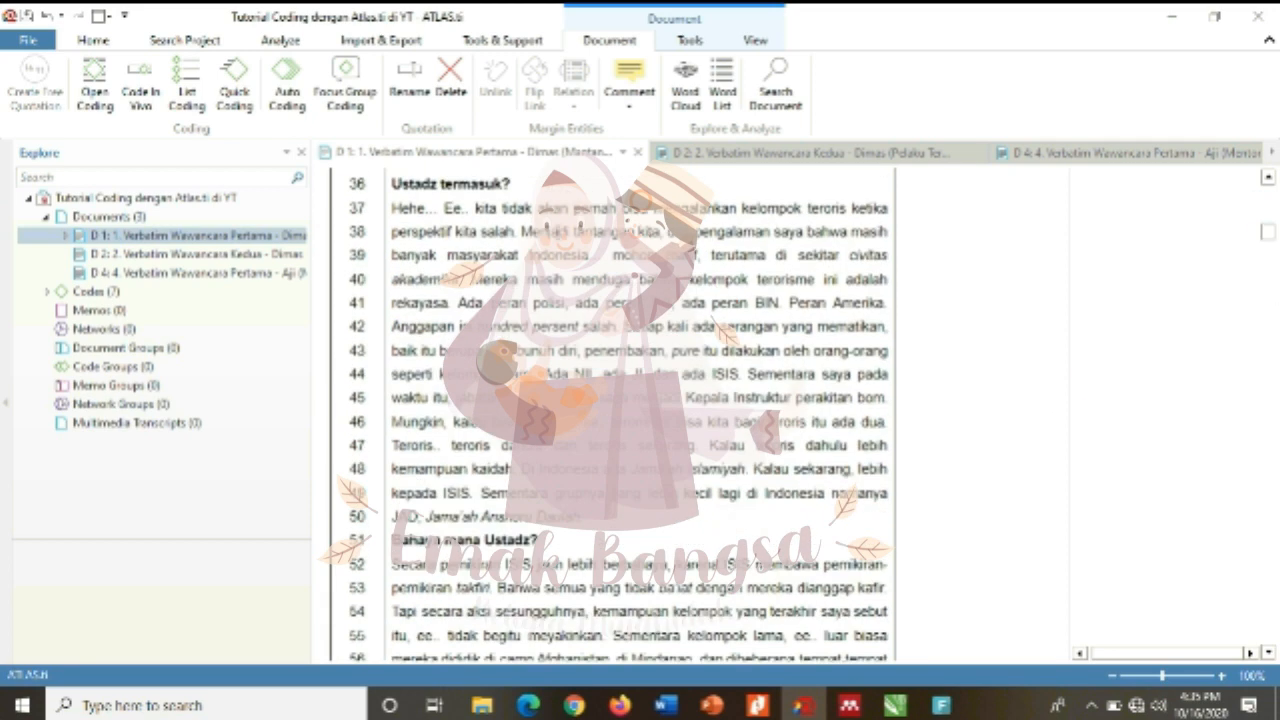
{"action": "left_click_drag", "start_coordinate": [394, 208], "coordinate": [590, 517]}
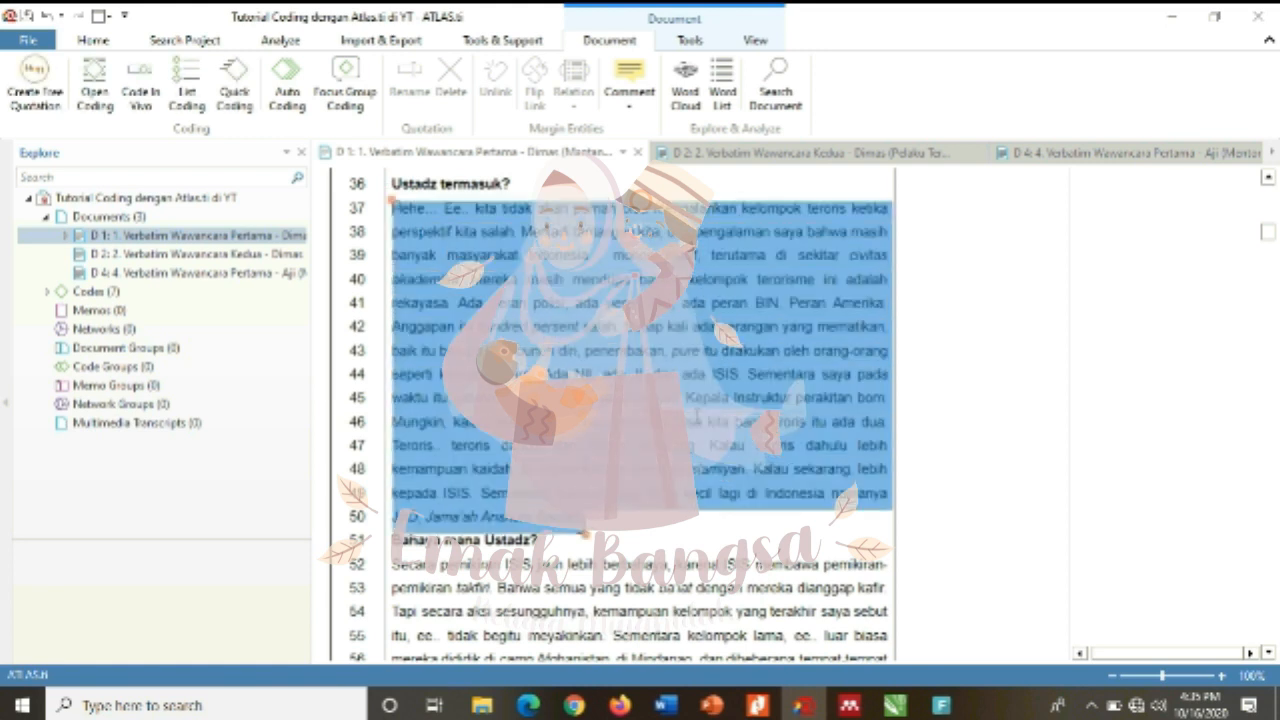
{"action": "left_click", "coordinate": [505, 272]}
{"action": "left_click_drag", "start_coordinate": [515, 234], "coordinate": [477, 213]}
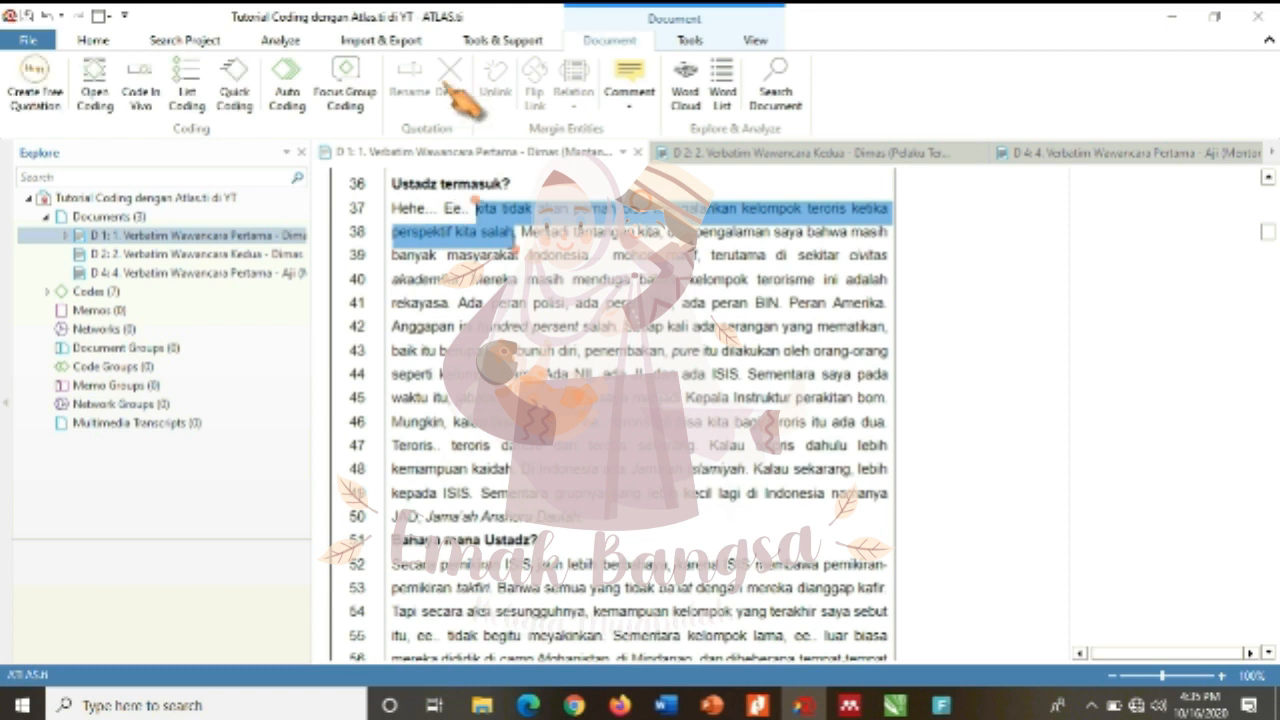
{"action": "right_click", "coordinate": [503, 213]}
{"action": "left_click", "coordinate": [565, 257]}
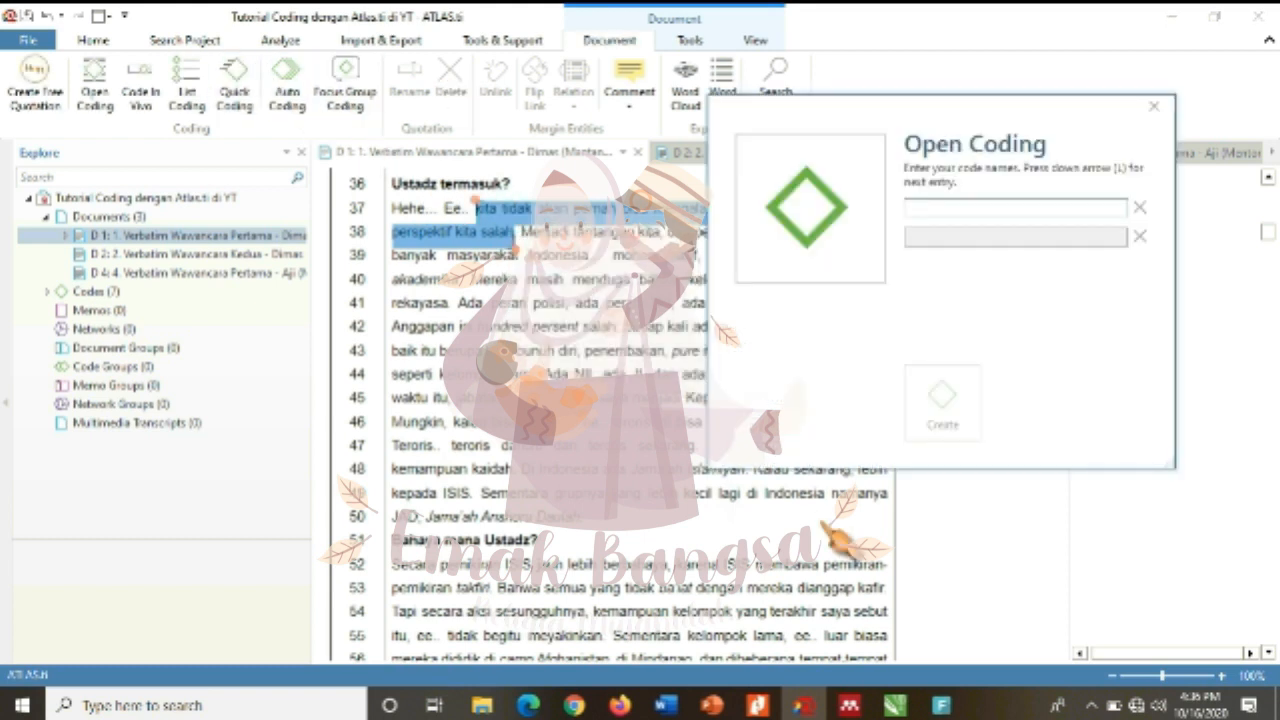
{"action": "type", "text": "perang de"}
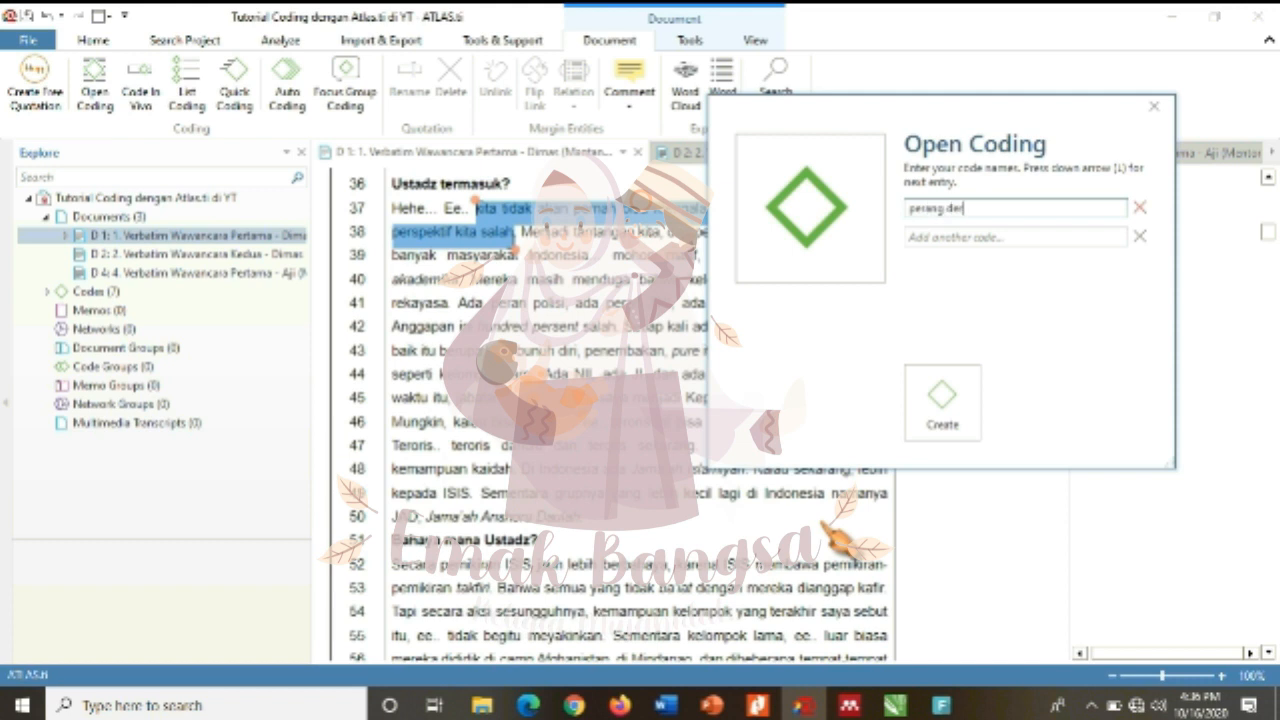
{"action": "key", "text": "ctrl+shift+Left"}
{"action": "key", "text": "ctrl+shift+Left"}
{"action": "type", "text": "kampanye anti terorisme"}
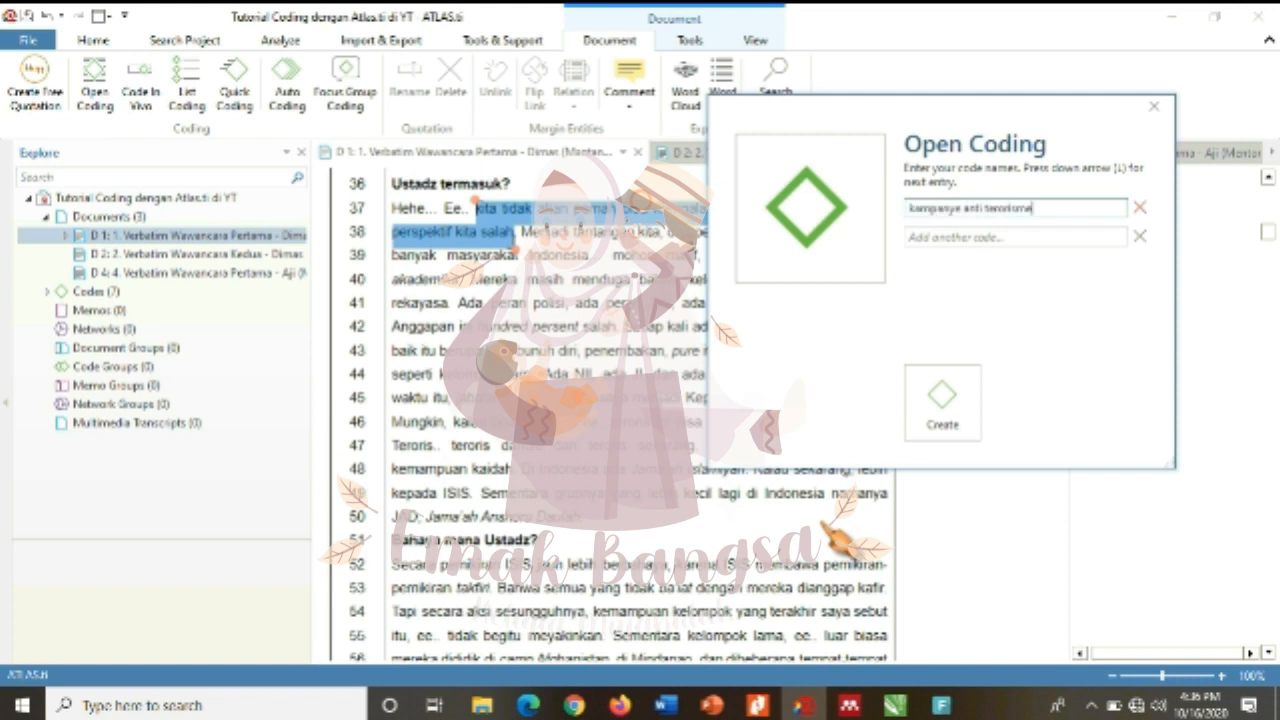
{"action": "key", "text": "Return"}
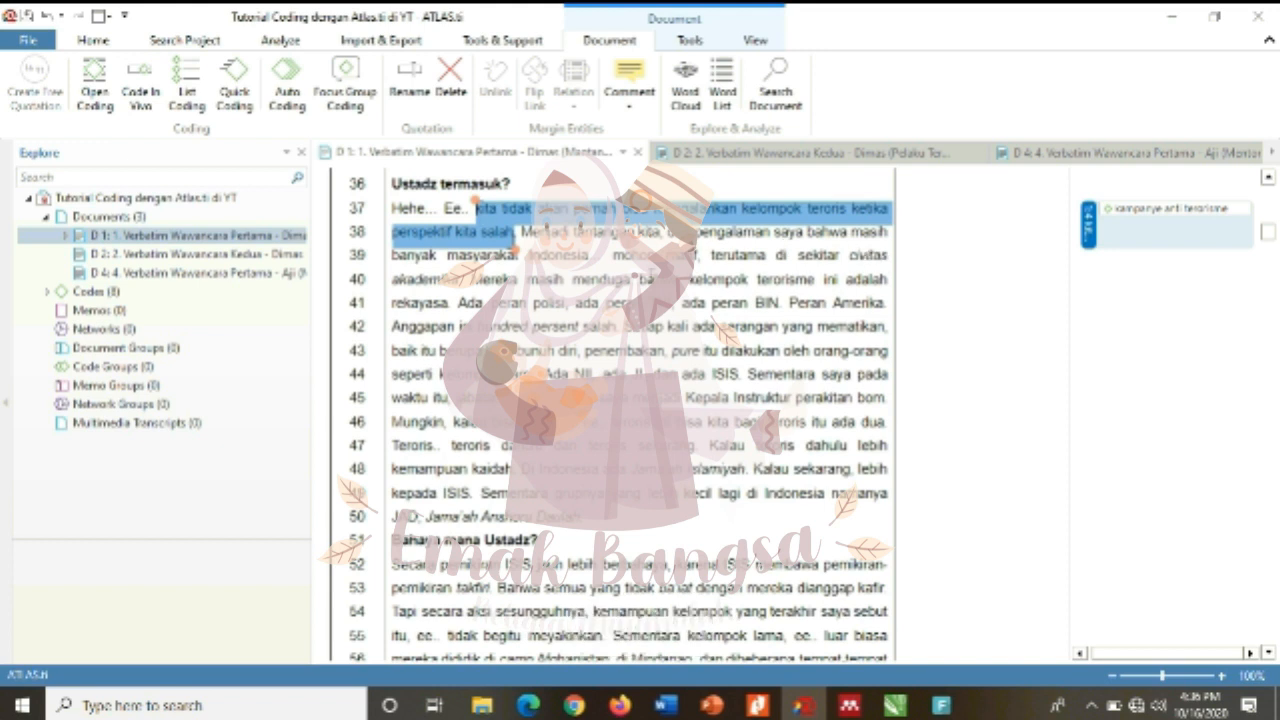
- Apply Open Coding to the passage from "Mereka masih menduga" in line 40 to "ISIS" in line 44 with the code "rekayasa dalam terorisme"
{"action": "left_click_drag", "start_coordinate": [472, 279], "coordinate": [738, 377]}
{"action": "right_click", "coordinate": [850, 300]}
{"action": "left_click", "coordinate": [920, 340]}
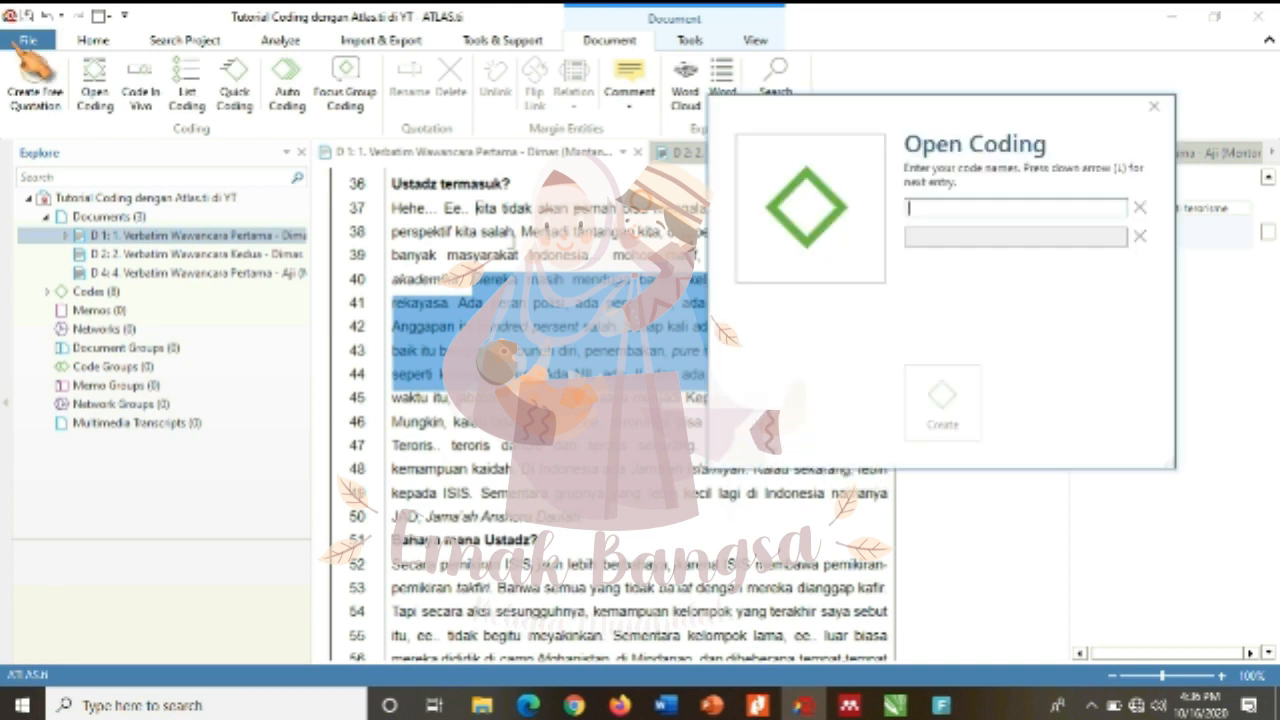
{"action": "type", "text": "rekayasa dalam terorisme"}
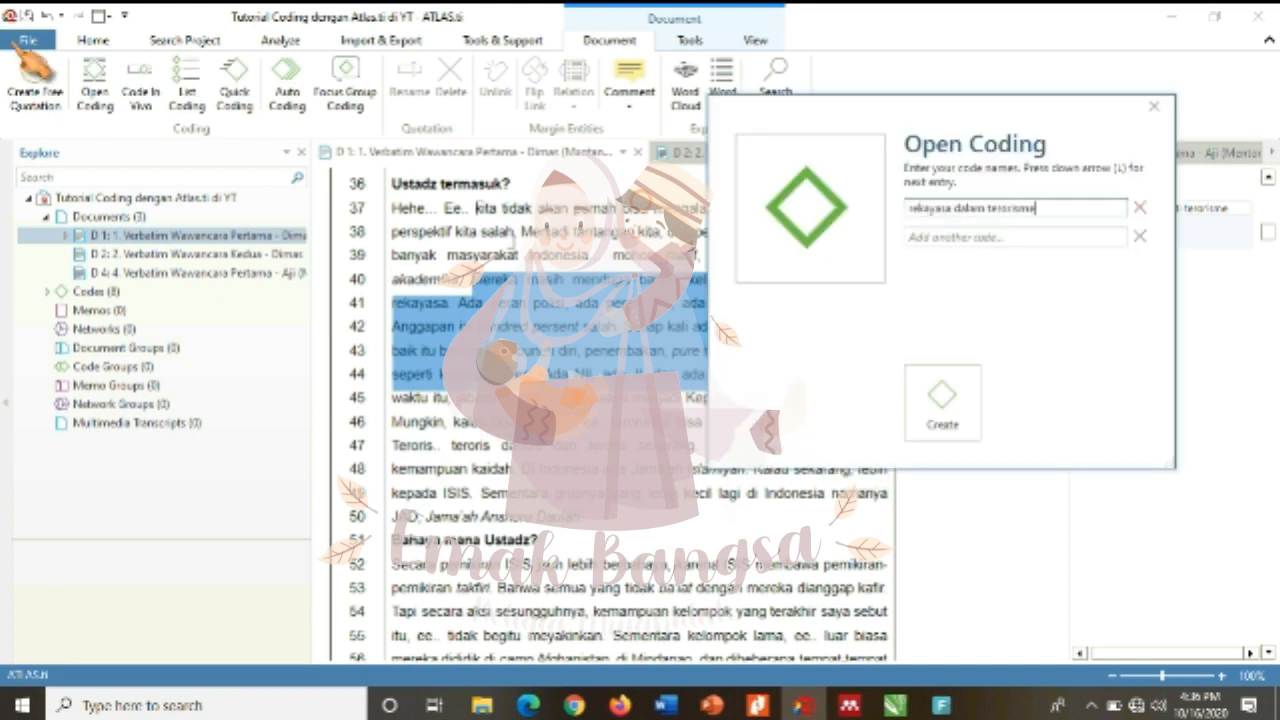
{"action": "left_click", "coordinate": [945, 415]}
- Apply Open Coding to the "Sementara saya pada waktu itu" sentence in lines 44–45 with the codes "jabatan dalam kelompok teror" and "proses radikalisasi"
{"action": "left_click_drag", "start_coordinate": [748, 374], "coordinate": [886, 398]}
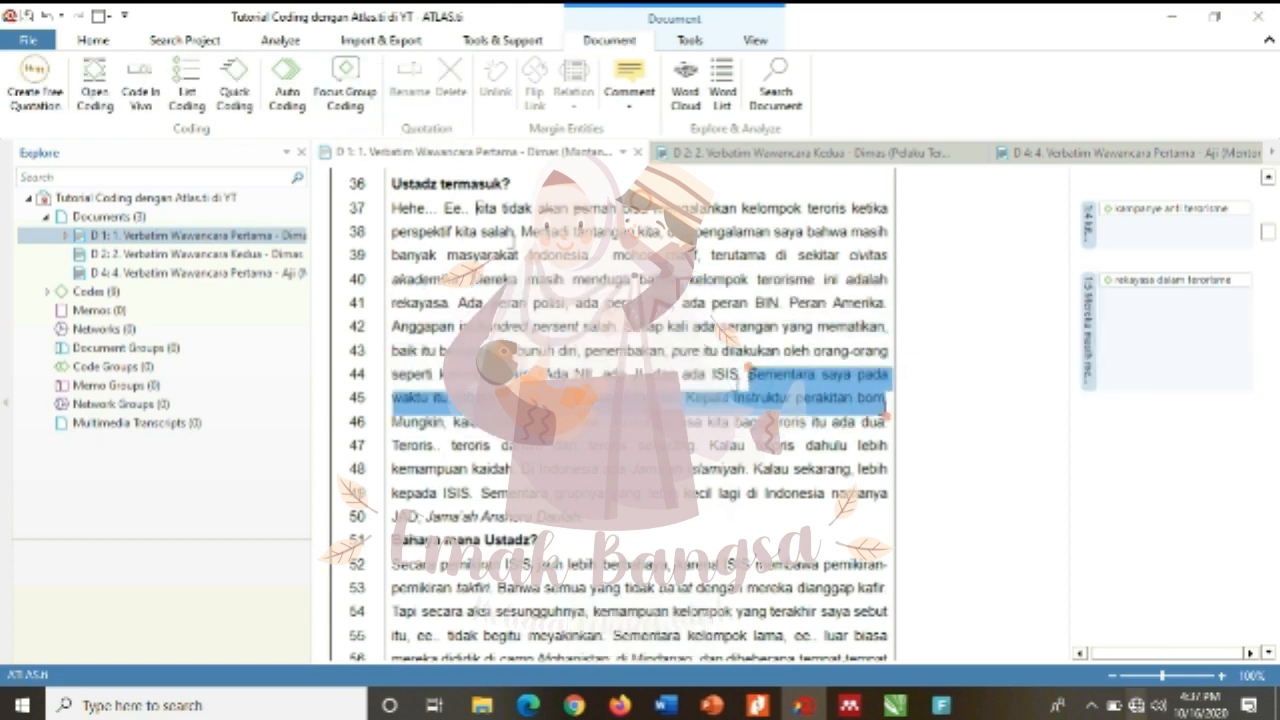
{"action": "right_click", "coordinate": [794, 398]}
{"action": "left_click", "coordinate": [846, 430]}
{"action": "type", "text": "jaba"}
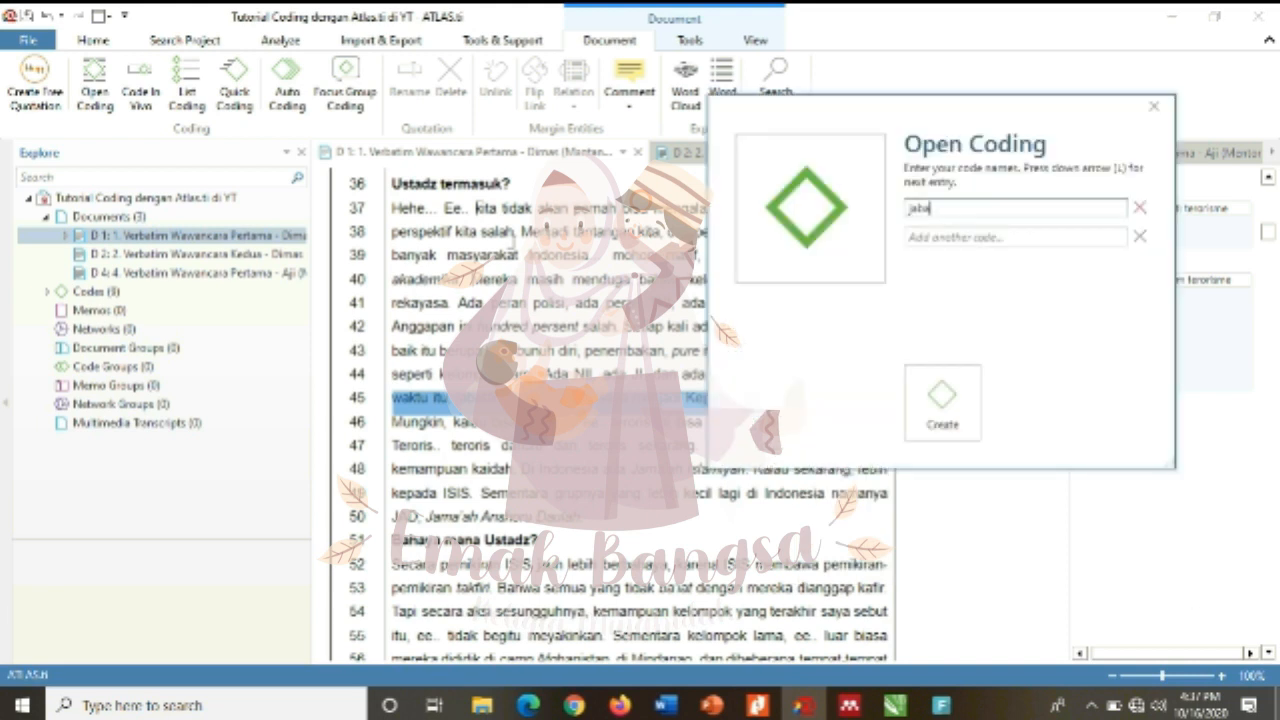
{"action": "type", "text": "tan dalam kelompok teror"}
{"action": "key", "text": "Down"}
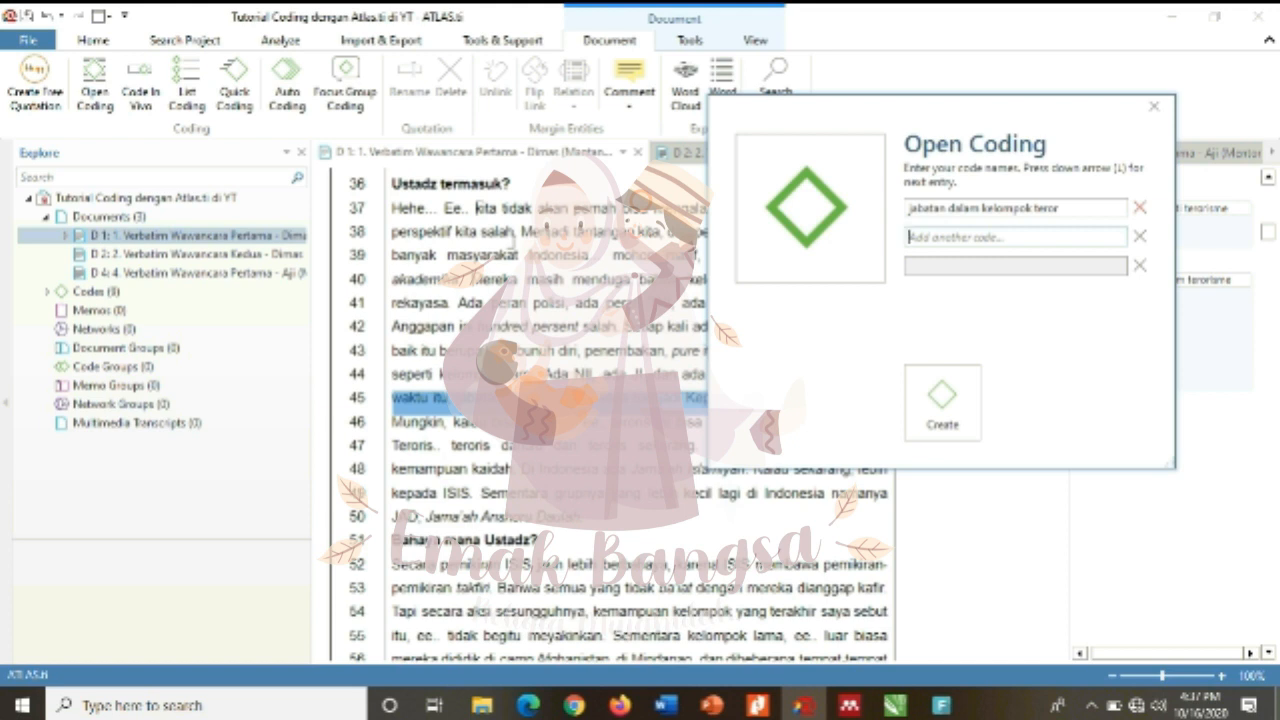
{"action": "type", "text": "proses radi"}
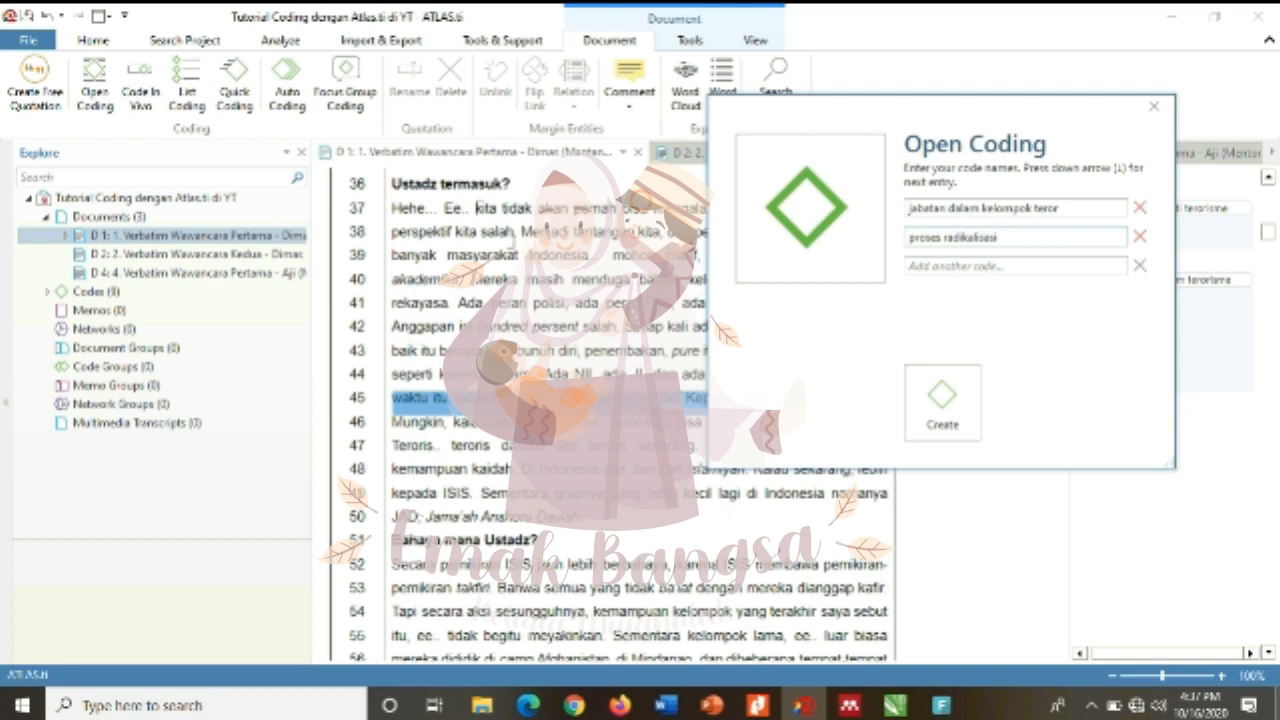
{"action": "type", "text": "kalisasi"}
{"action": "left_click", "coordinate": [942, 410]}
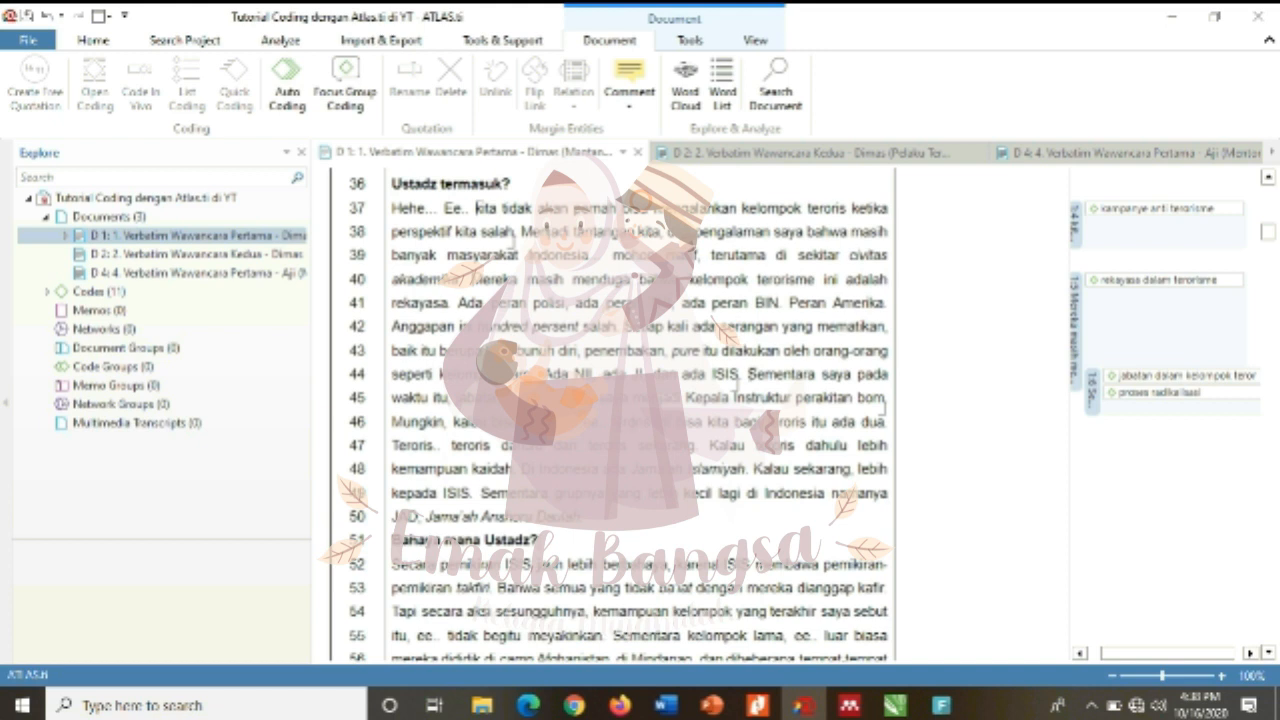
- Apply Open Coding to the passage on past and present terrorists in lines 46–50 with the code "informasi tentang kelompok teroris"
{"action": "left_click_drag", "start_coordinate": [585, 518], "coordinate": [665, 422]}
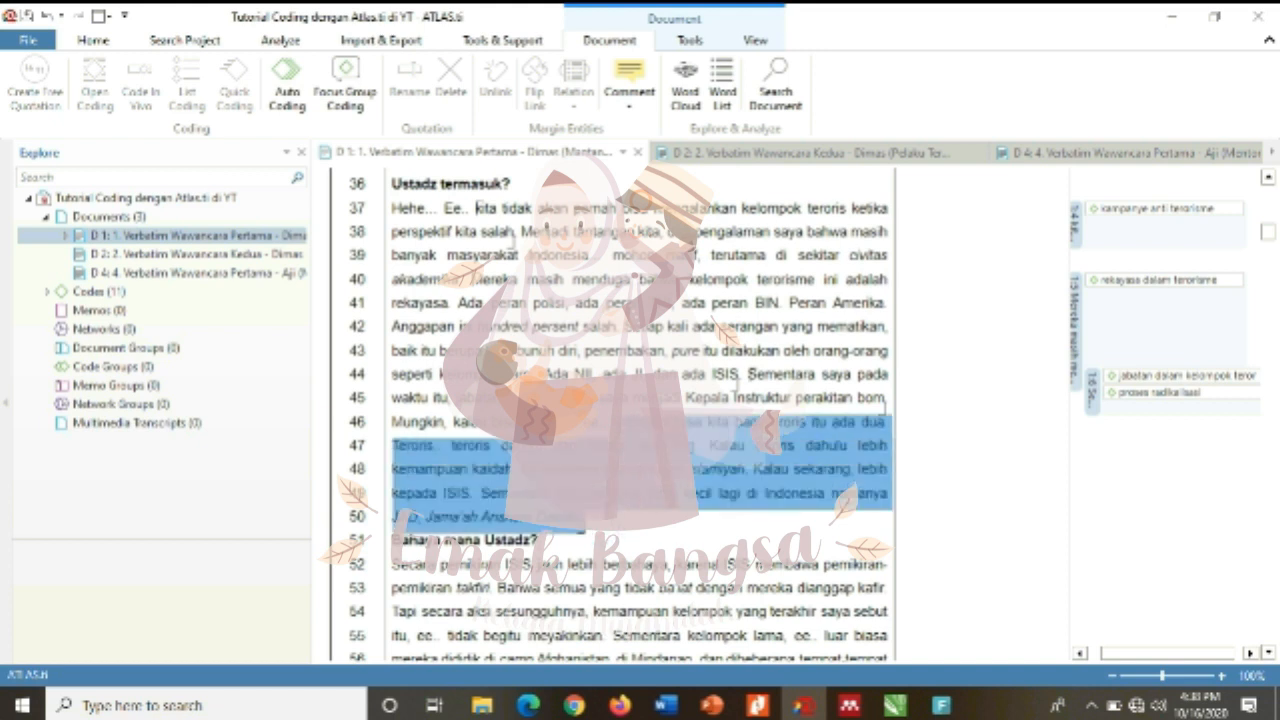
{"action": "right_click", "coordinate": [645, 428]}
{"action": "left_click", "coordinate": [792, 540]}
{"action": "type", "text": "in"}
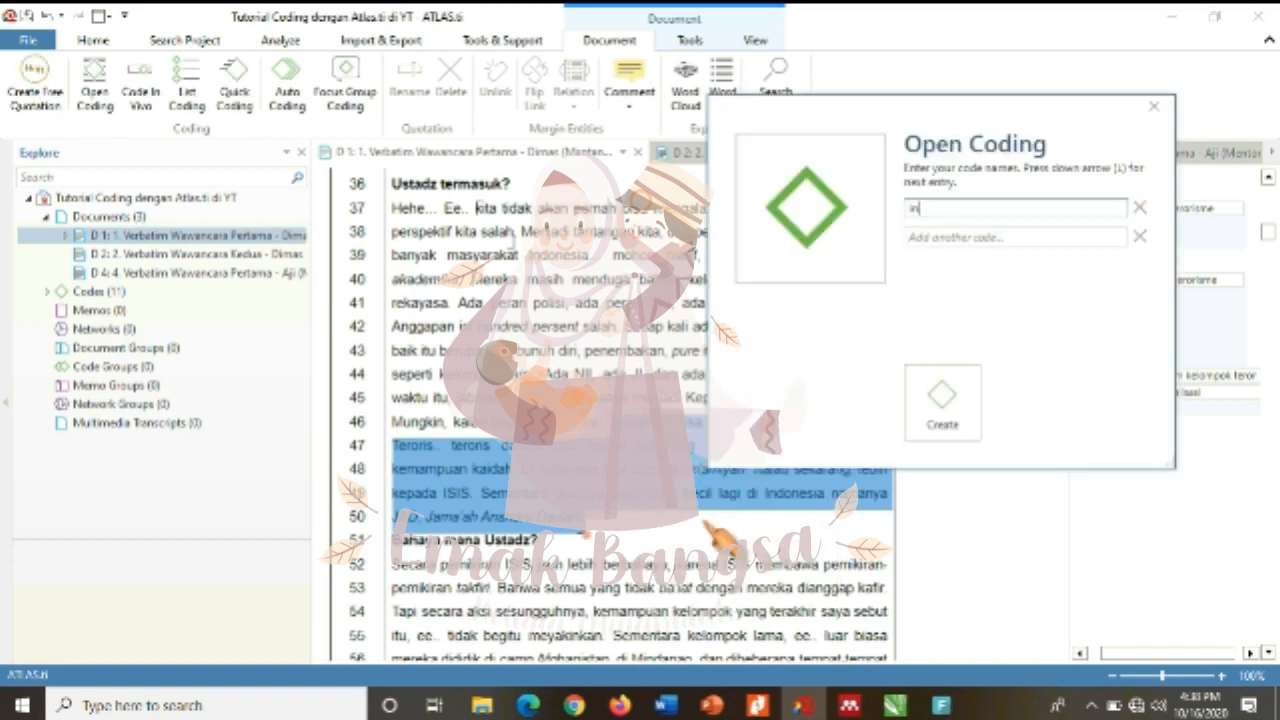
{"action": "type", "text": "formasi tentang kelompok teroris"}
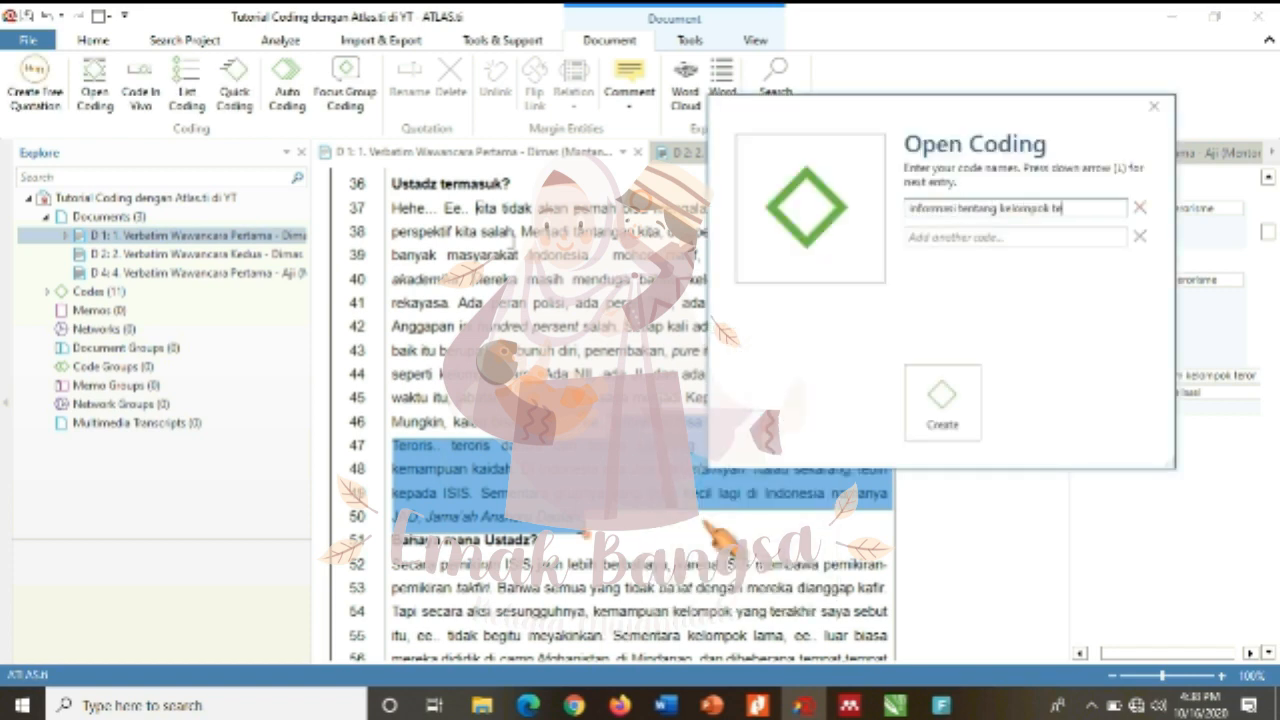
{"action": "key", "text": "Return"}
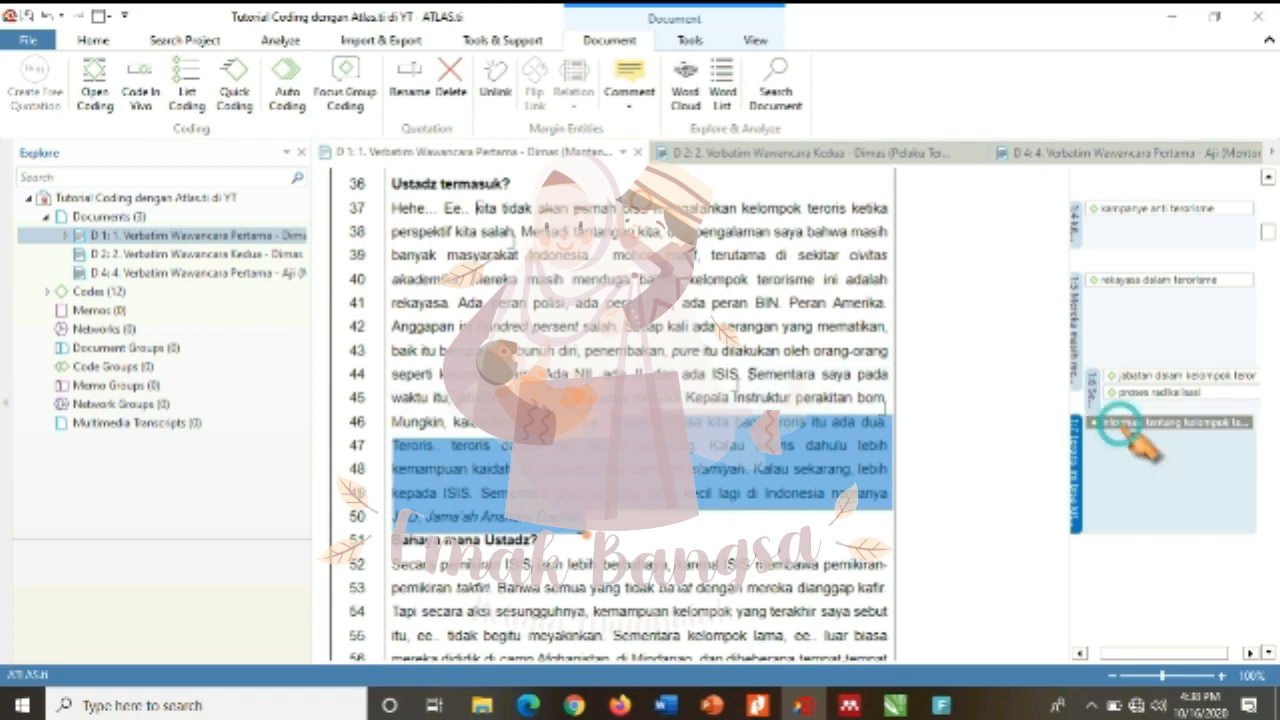
{"action": "right_click", "coordinate": [1118, 423]}
{"action": "left_click", "coordinate": [1060, 485]}
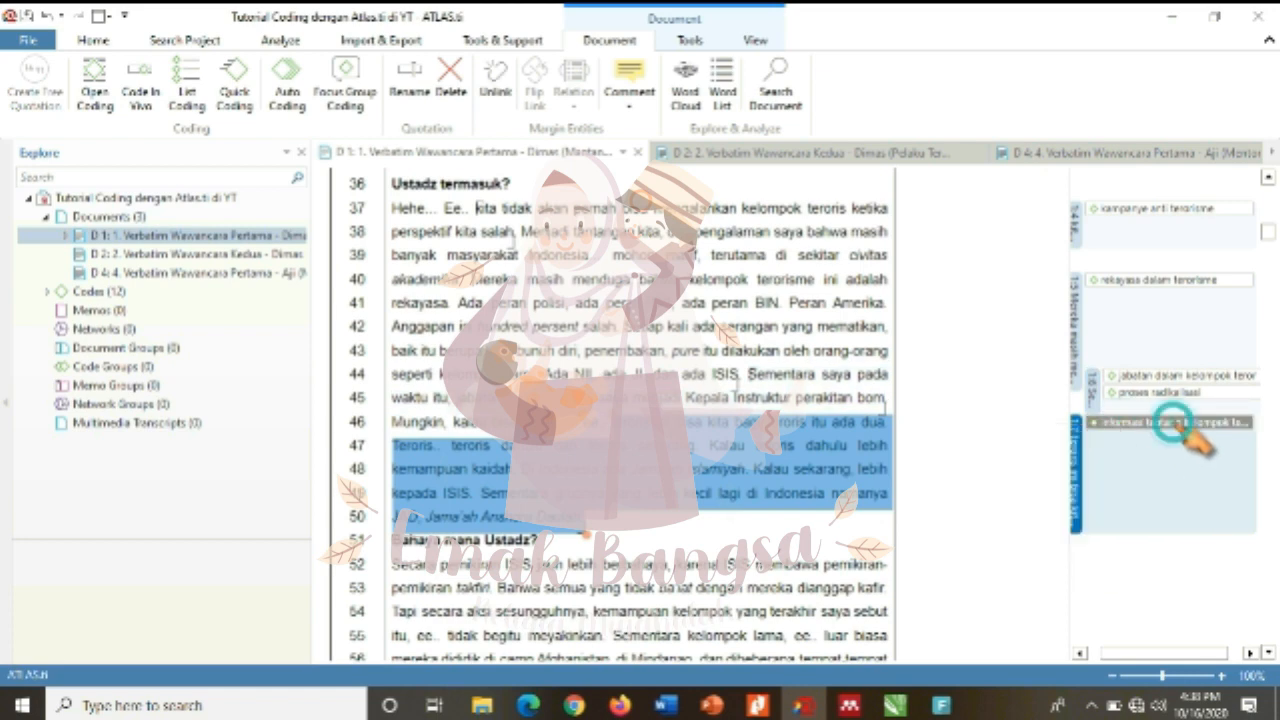
{"action": "left_click", "coordinate": [1253, 159]}
{"action": "scroll", "coordinate": [580, 312], "scroll_direction": "down", "scroll_amount": 4}
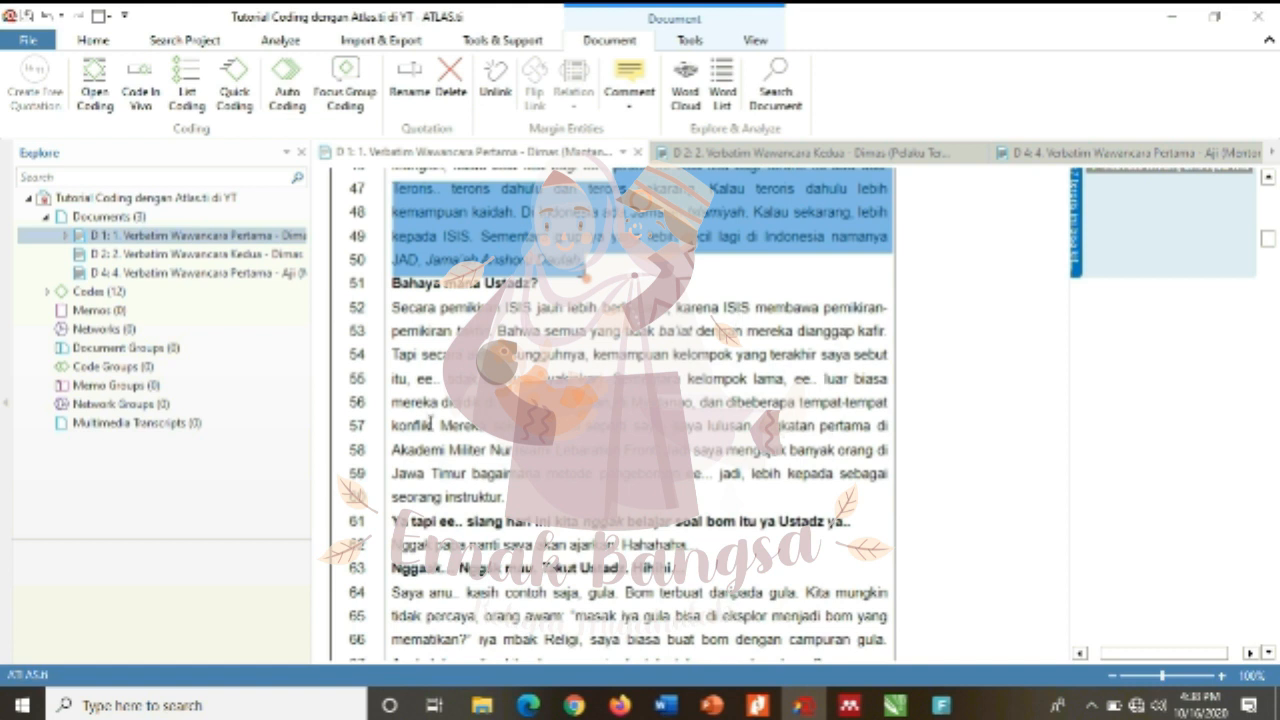
{"action": "left_click_drag", "start_coordinate": [441, 425], "coordinate": [393, 310]}
{"action": "right_click", "coordinate": [457, 397]}
{"action": "left_click", "coordinate": [1218, 372]}
{"action": "left_click", "coordinate": [1268, 177]}
{"action": "left_click", "coordinate": [1189, 212]}
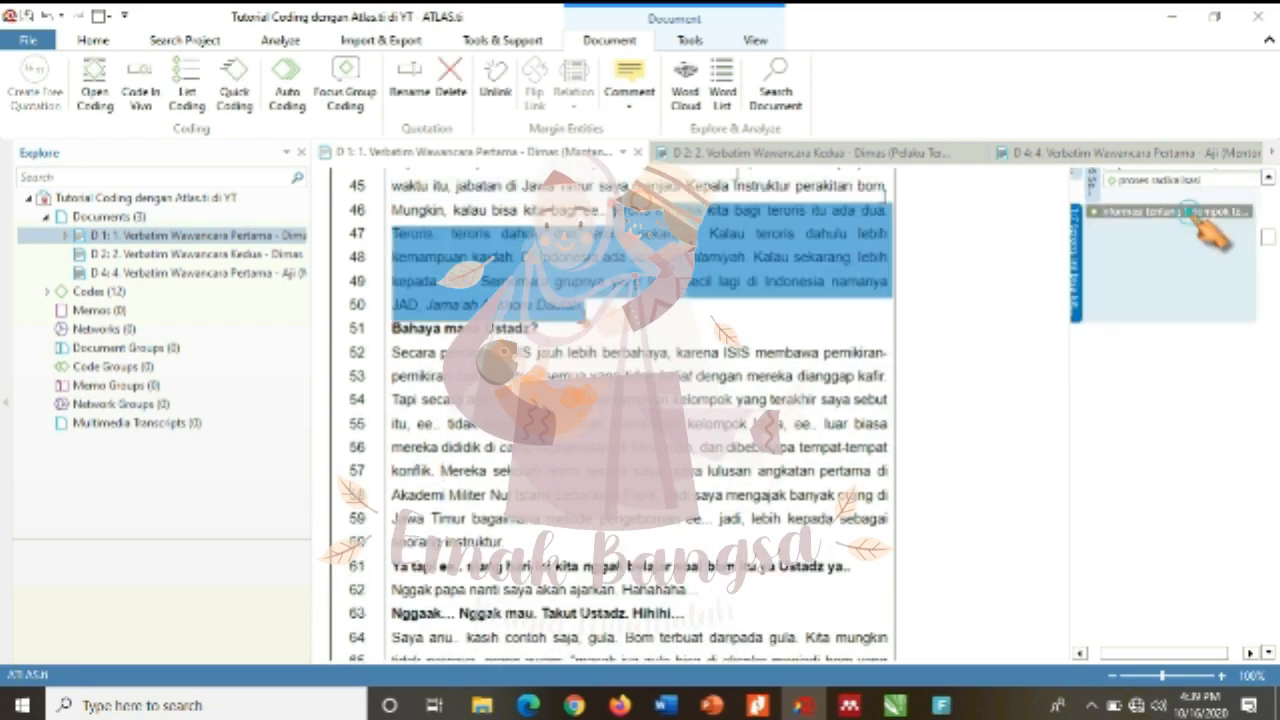
{"action": "right_click", "coordinate": [1189, 212]}
{"action": "left_click", "coordinate": [1102, 255]}
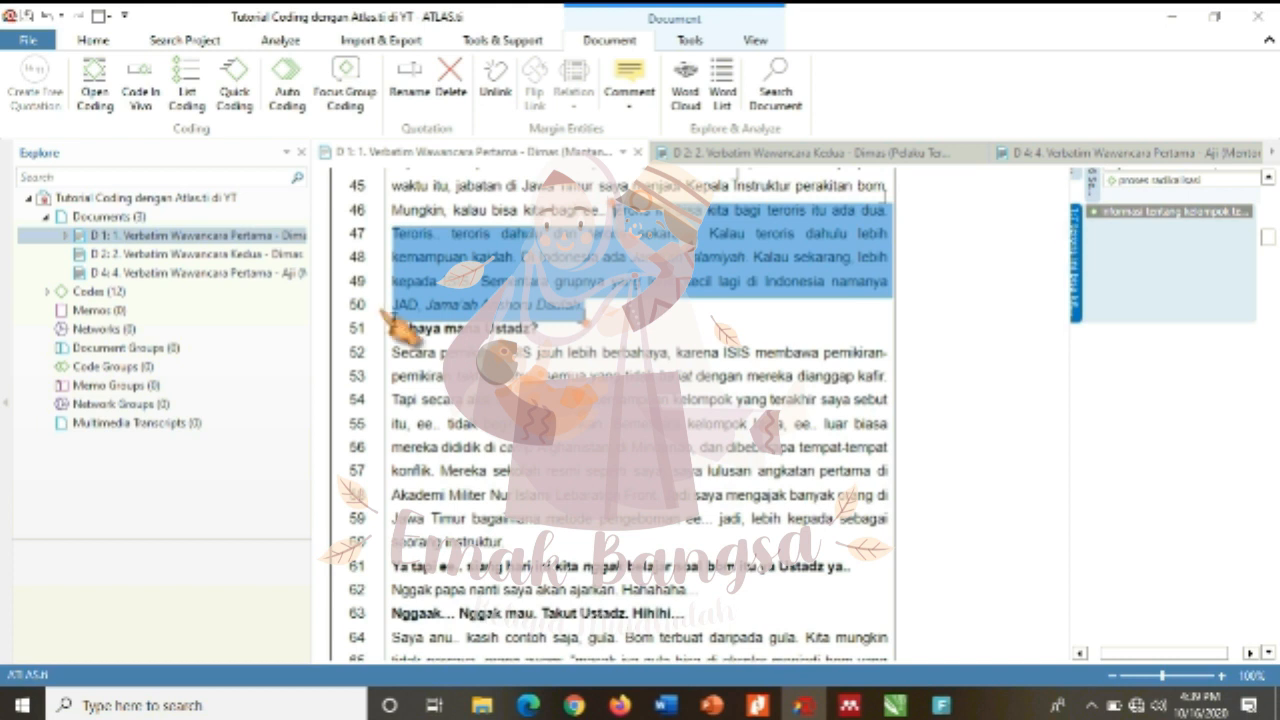
- Apply Open Coding to the passage from "Secara pemikiran ISIS" in line 52 to "Akademi Militer" in line 58 with the code "informasi tentang kelompok teroris"
{"action": "left_click_drag", "start_coordinate": [395, 352], "coordinate": [545, 495]}
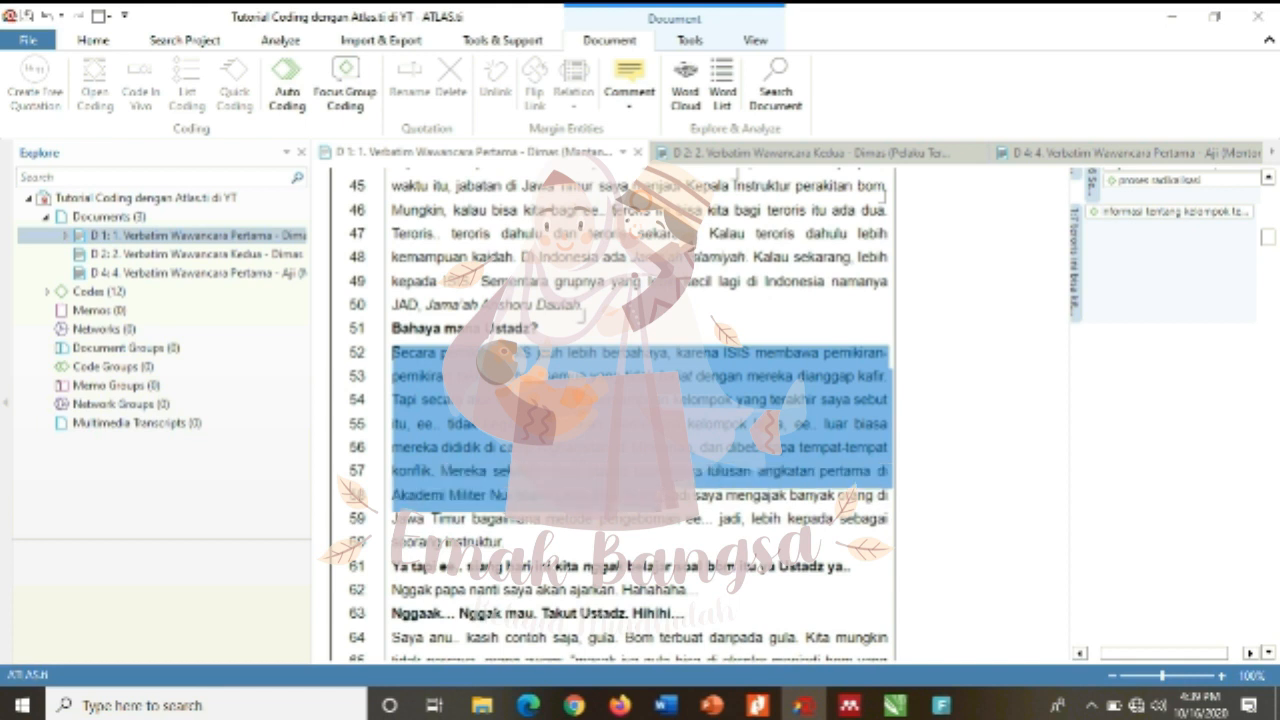
{"action": "right_click", "coordinate": [618, 444]}
{"action": "left_click", "coordinate": [690, 482]}
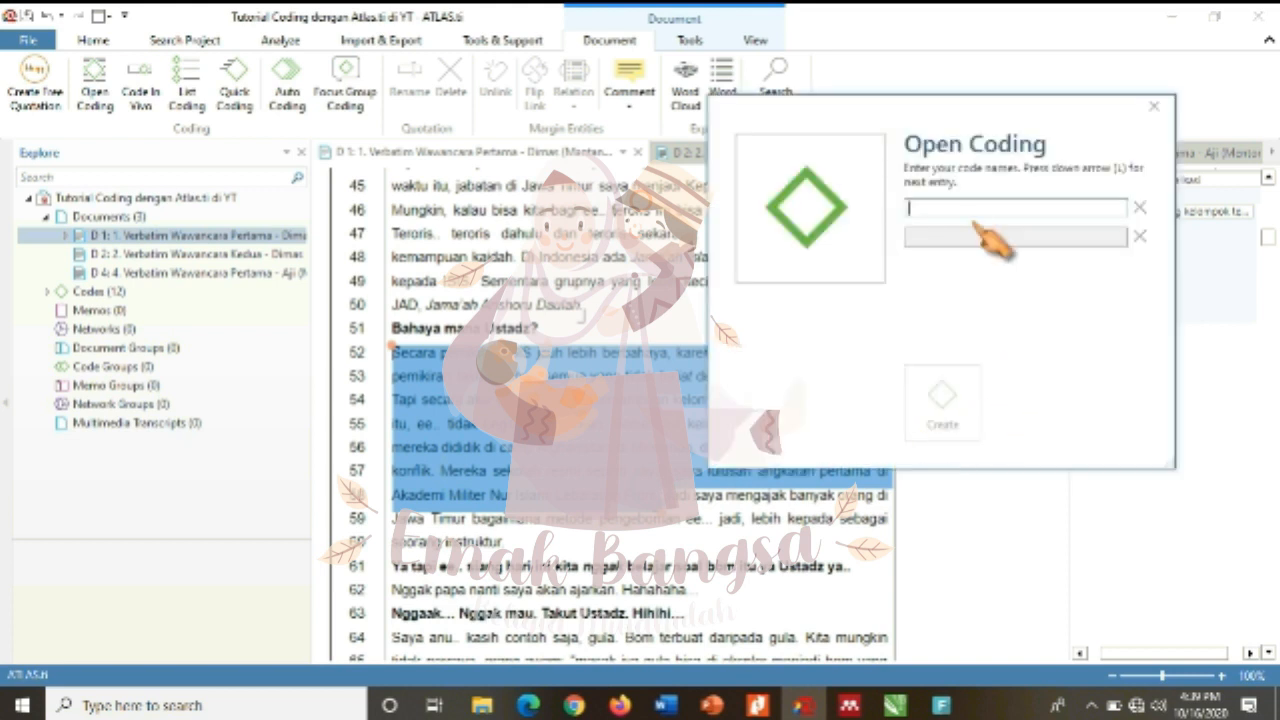
{"action": "key", "text": "ctrl+v"}
{"action": "left_click", "coordinate": [942, 418]}
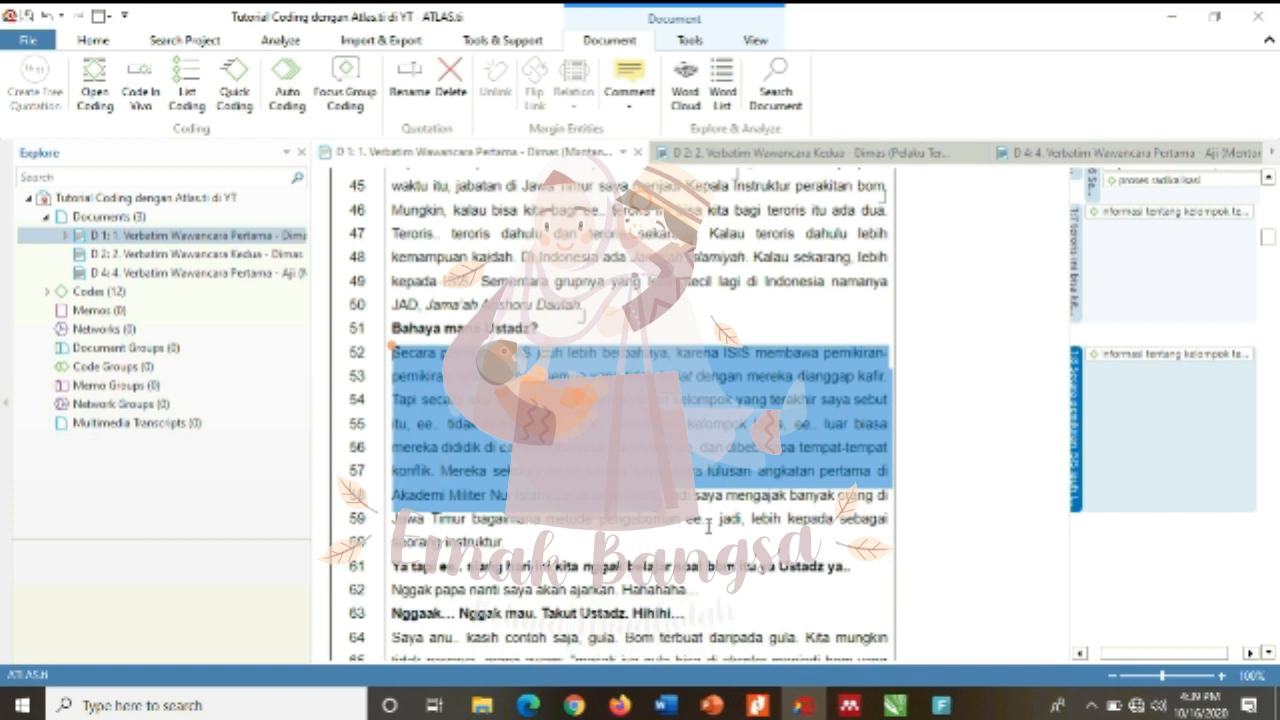
- Select the passage from "Jadi saya mengajak banyak orang" in line 58 to "seorang instruktur" in line 60
{"action": "left_click", "coordinate": [700, 508]}
{"action": "left_click_drag", "start_coordinate": [700, 506], "coordinate": [500, 542]}
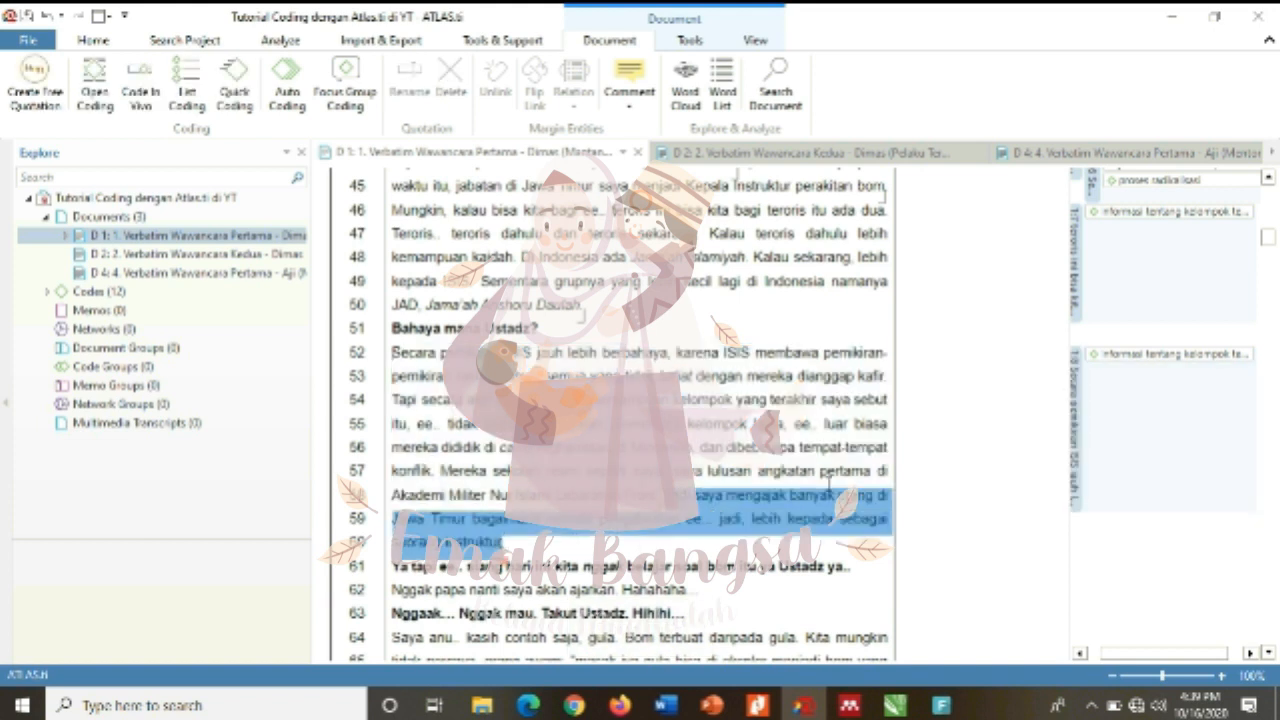
{"action": "right_click", "coordinate": [838, 508]}
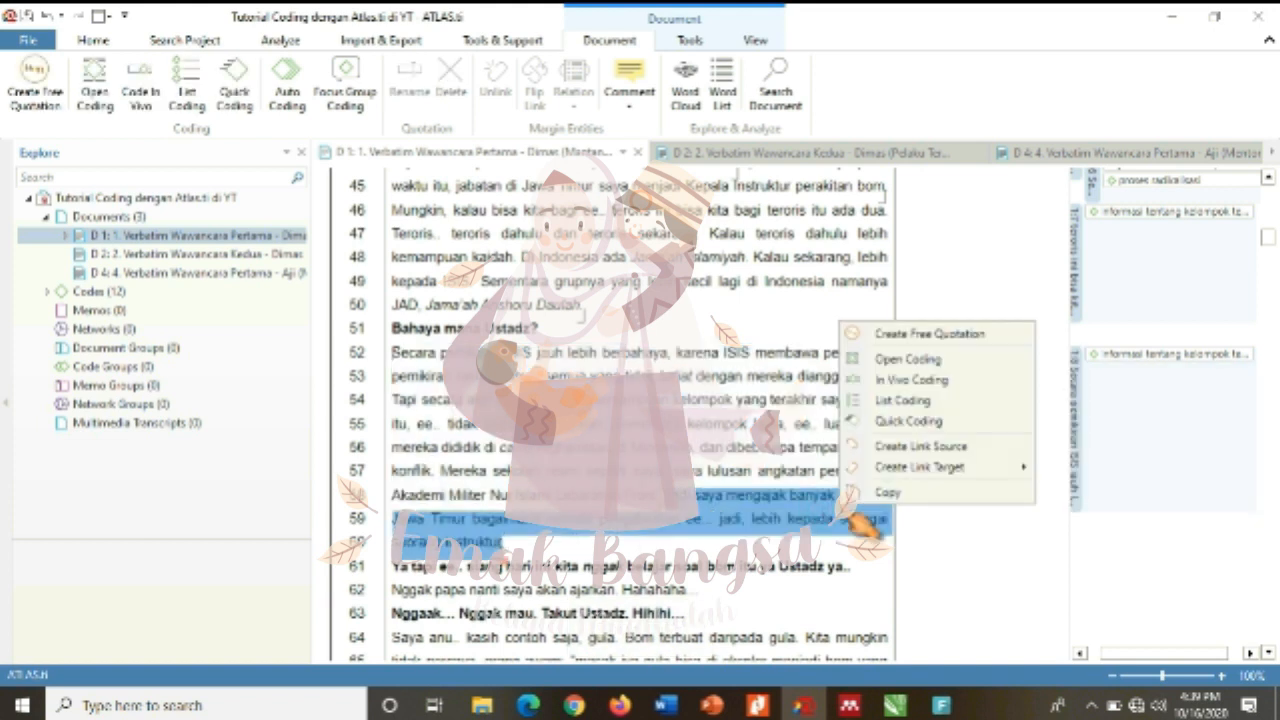
{"action": "left_click", "coordinate": [893, 360]}
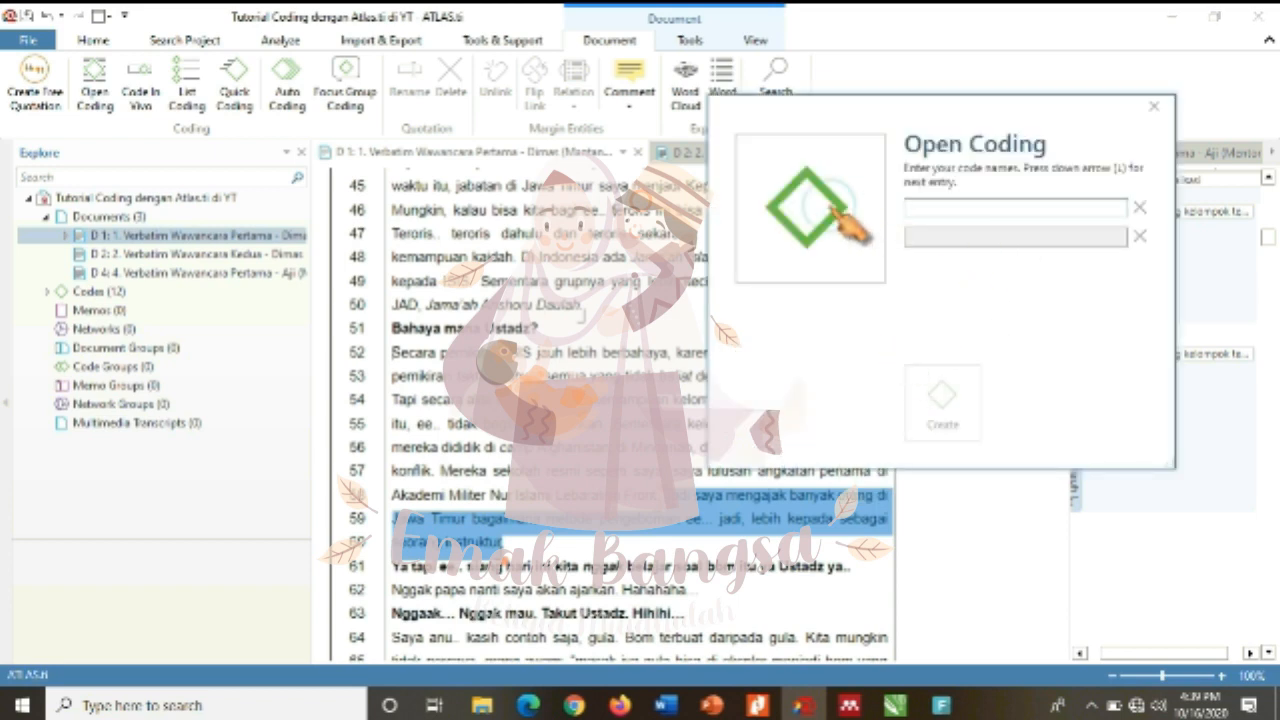
{"action": "left_click_drag", "start_coordinate": [1141, 138], "coordinate": [888, 122]}
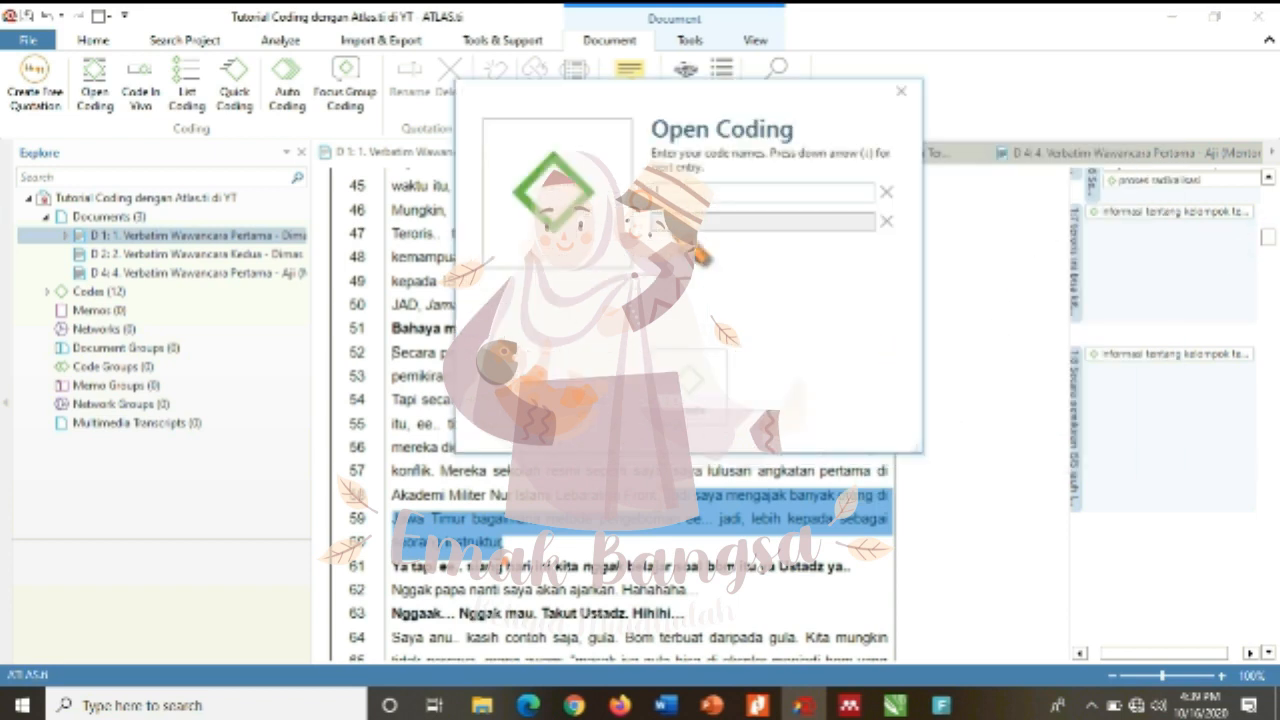
{"action": "left_click", "coordinate": [901, 90]}
- Apply Open Coding to the selected passage in lines 58–60 with the codes "jabatan dalam kelompok teror" and "proses radikalisasi"
{"action": "scroll", "coordinate": [1274, 176], "scroll_direction": "up", "scroll_amount": 1}
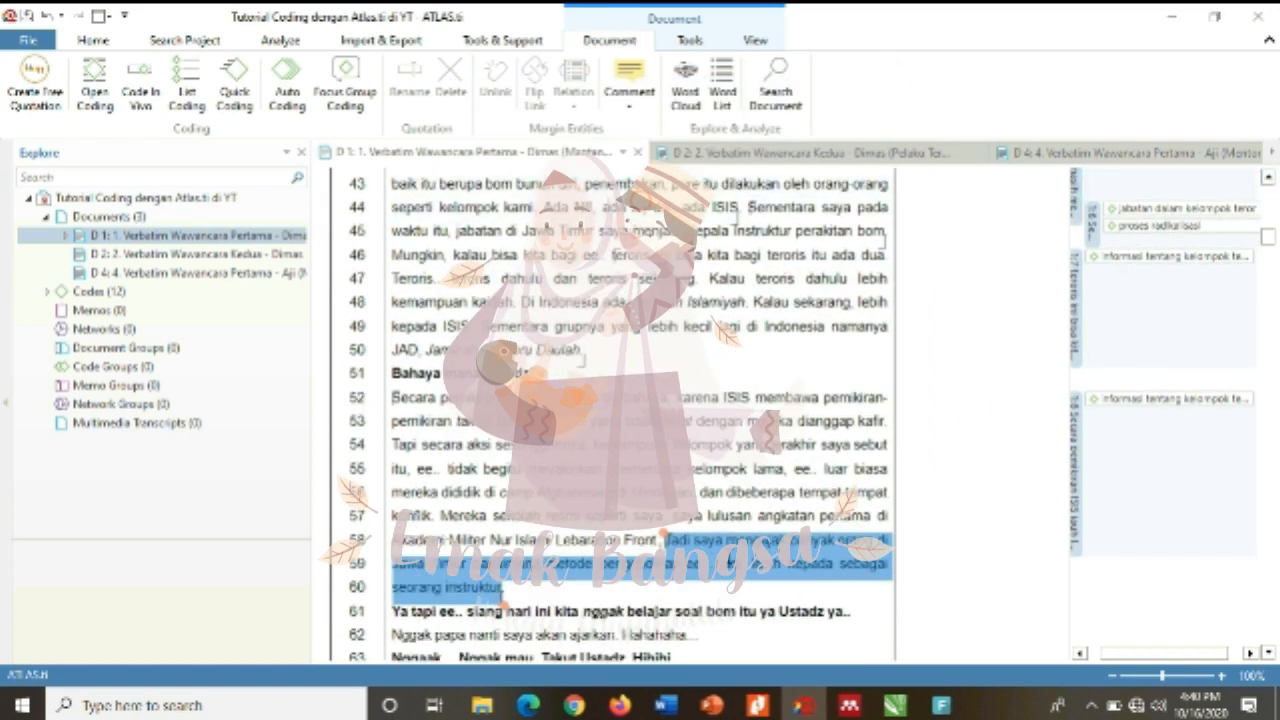
{"action": "right_click", "coordinate": [730, 558]}
{"action": "left_click", "coordinate": [777, 409]}
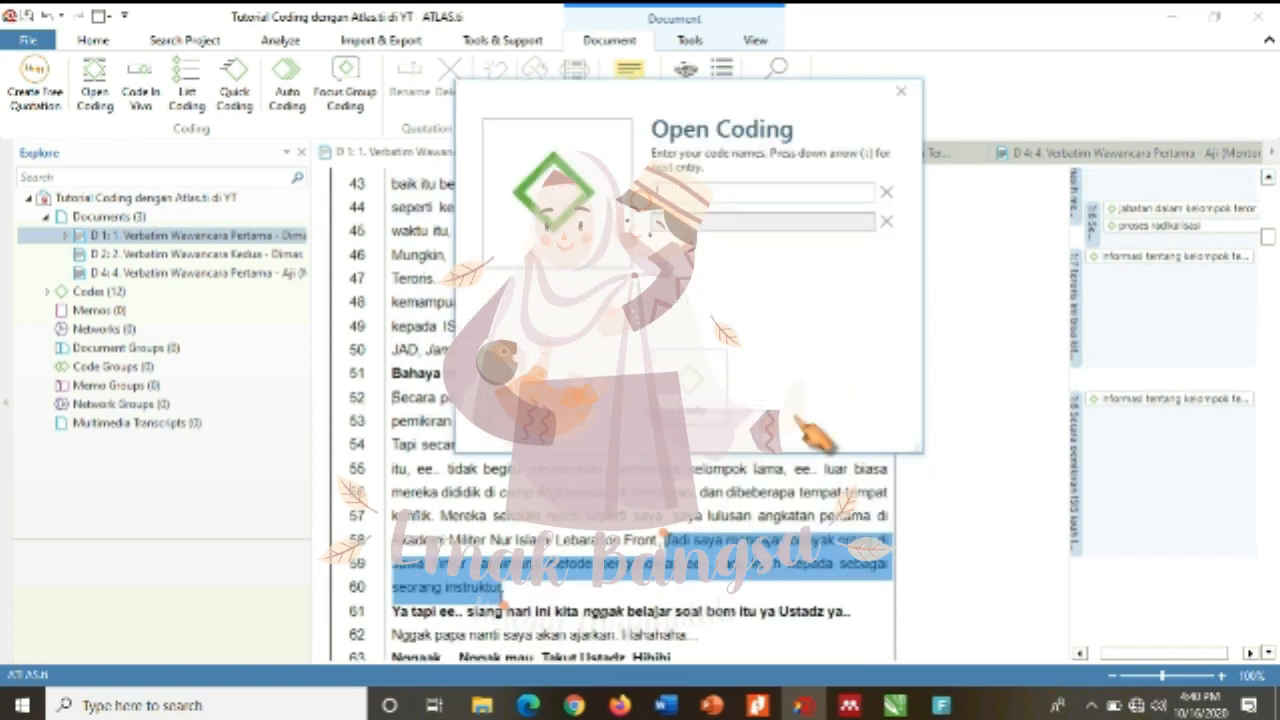
{"action": "type", "text": "jabatan dalam kelomp"}
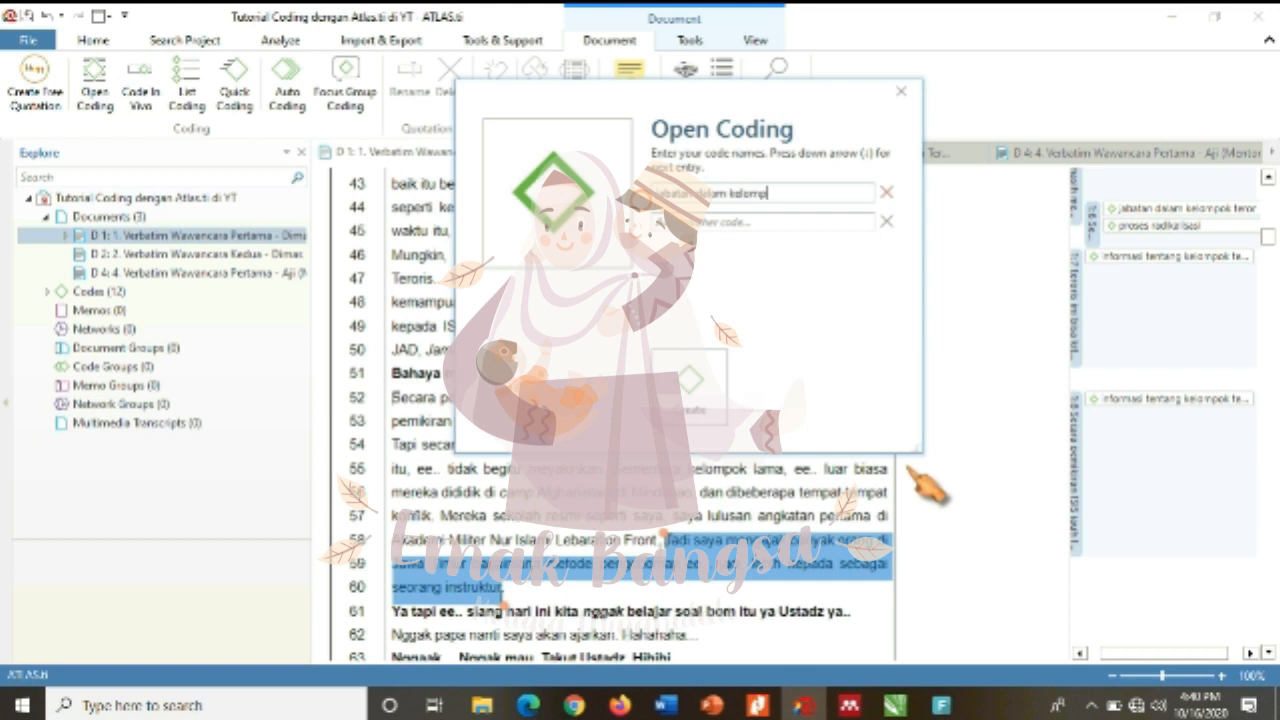
{"action": "type", "text": "ok teror"}
{"action": "key", "text": "Down"}
{"action": "type", "text": "proses radik"}
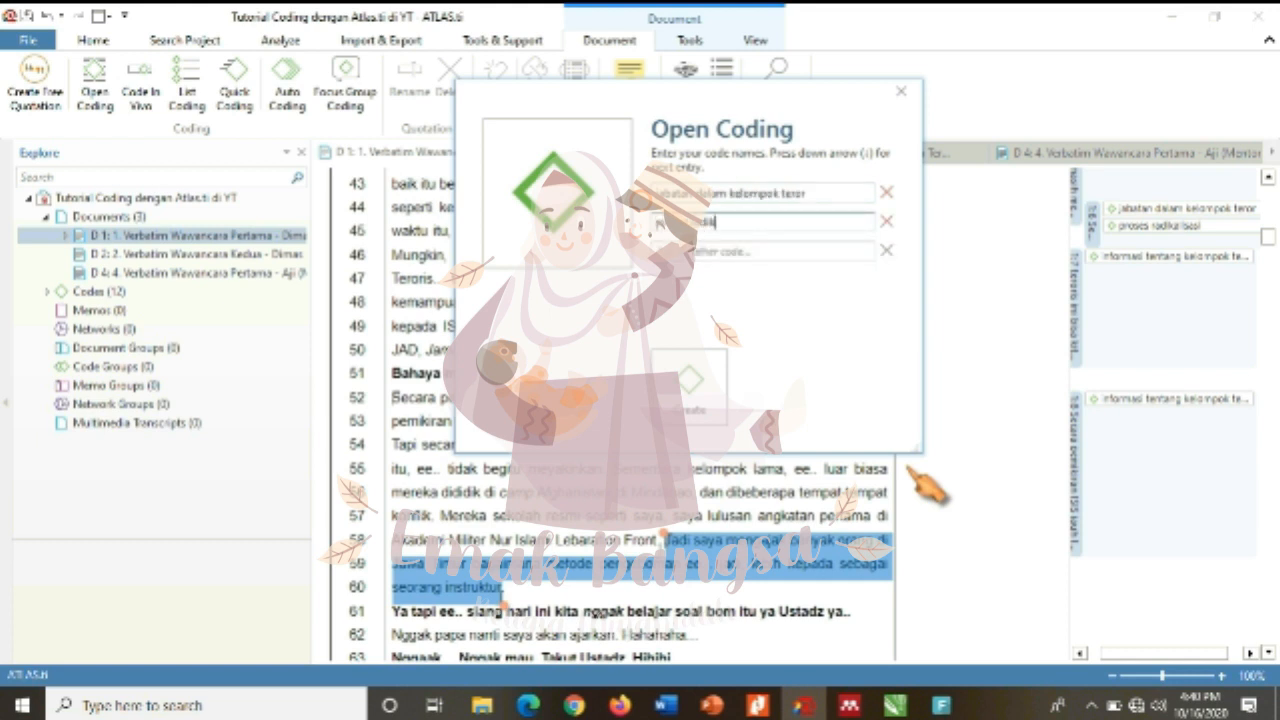
{"action": "type", "text": "alisasi"}
{"action": "key", "text": "Down"}
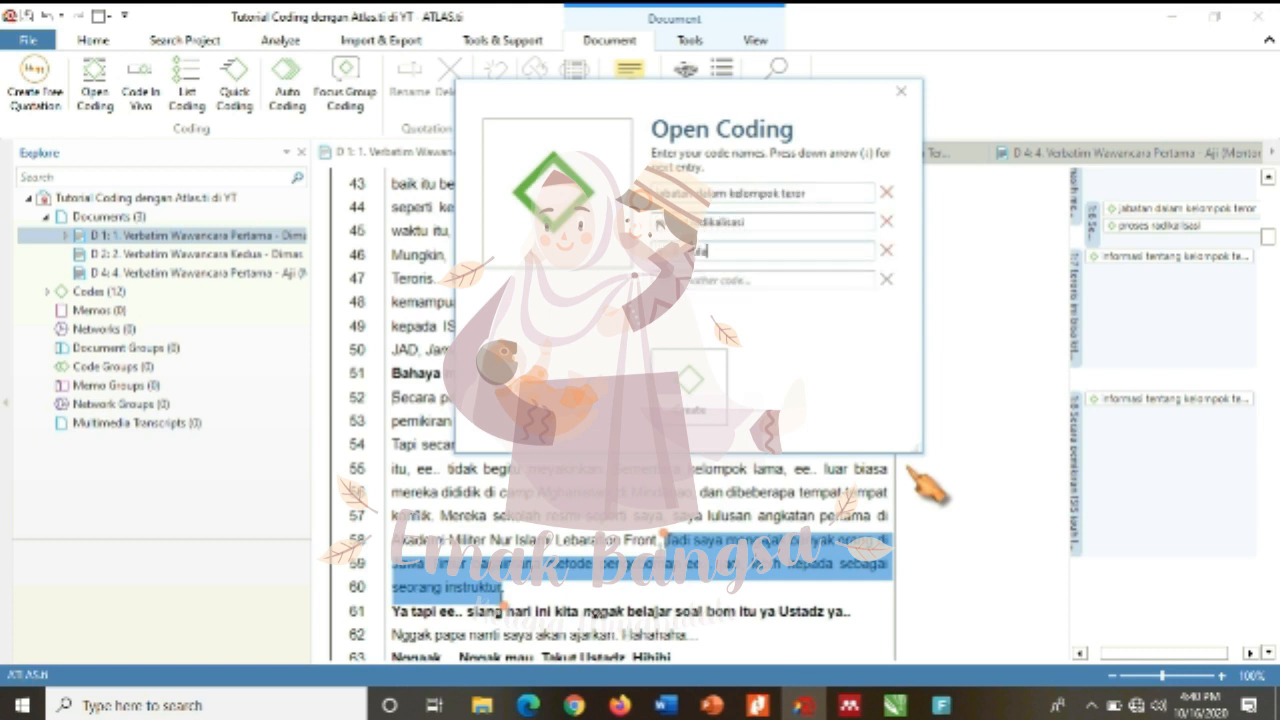
{"action": "key", "text": "Return"}
{"action": "key", "text": "Return"}
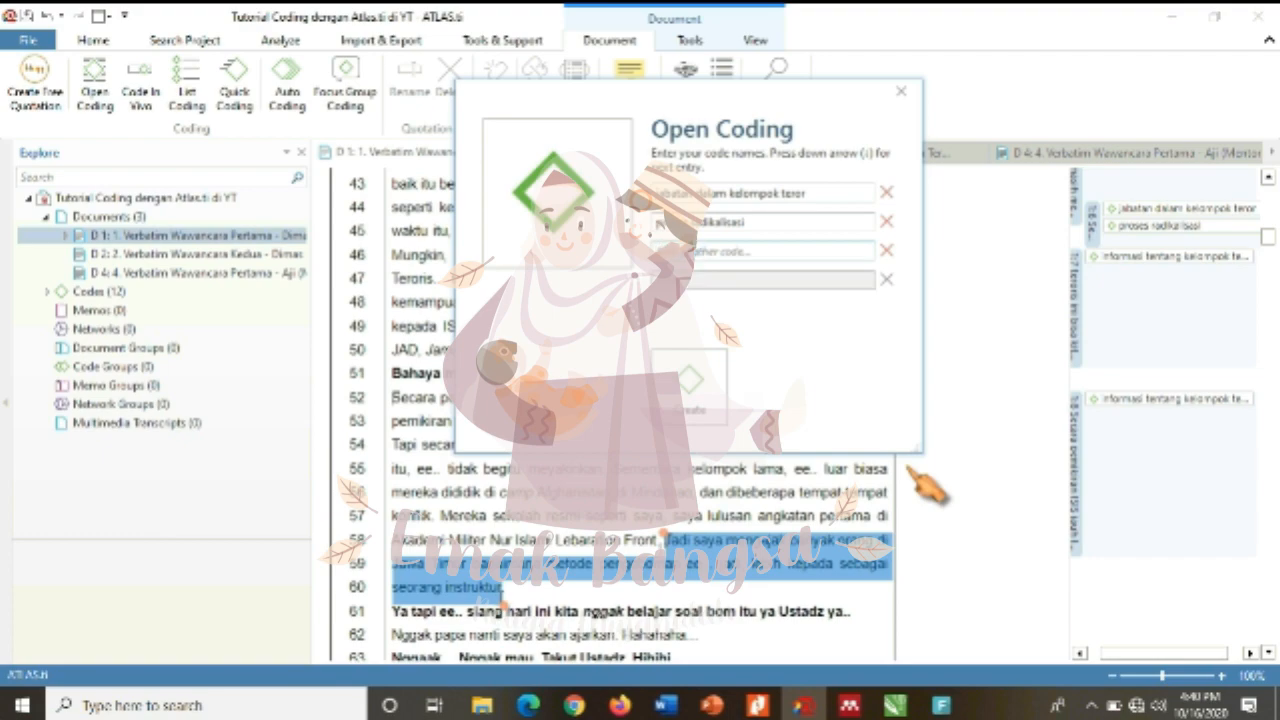
- Check the earlier margin codes and add the code "awal mula terderadikalisasi" to the quotation in lines 58–60 through Open Coding
{"action": "scroll", "coordinate": [1268, 178], "scroll_direction": "up", "scroll_amount": 7}
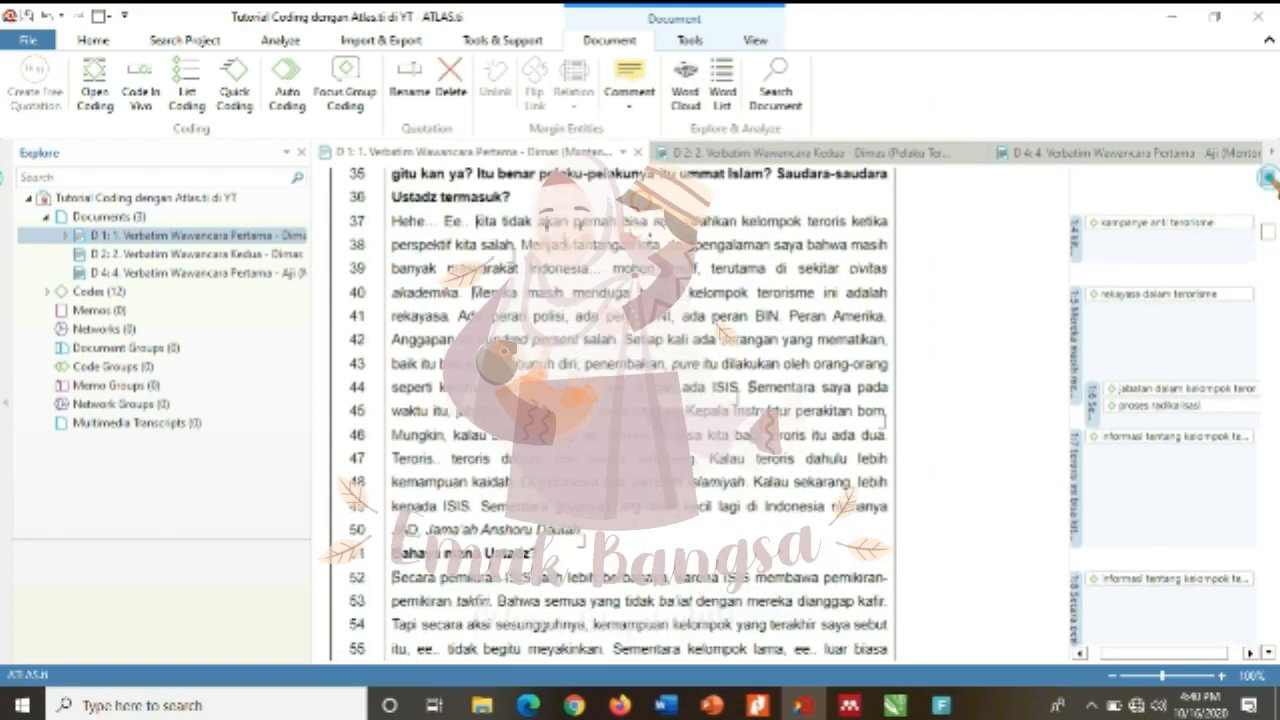
{"action": "scroll", "coordinate": [1268, 178], "scroll_direction": "up", "scroll_amount": 2}
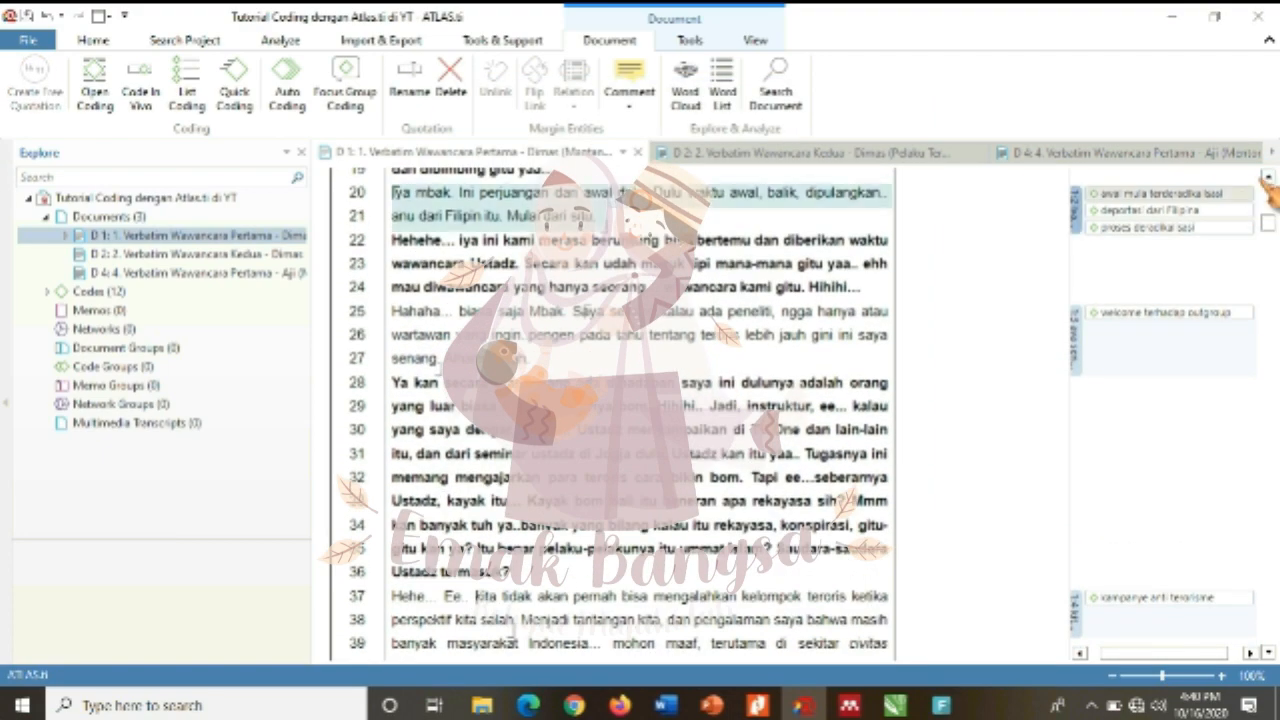
{"action": "scroll", "coordinate": [1268, 652], "scroll_direction": "down", "scroll_amount": 4}
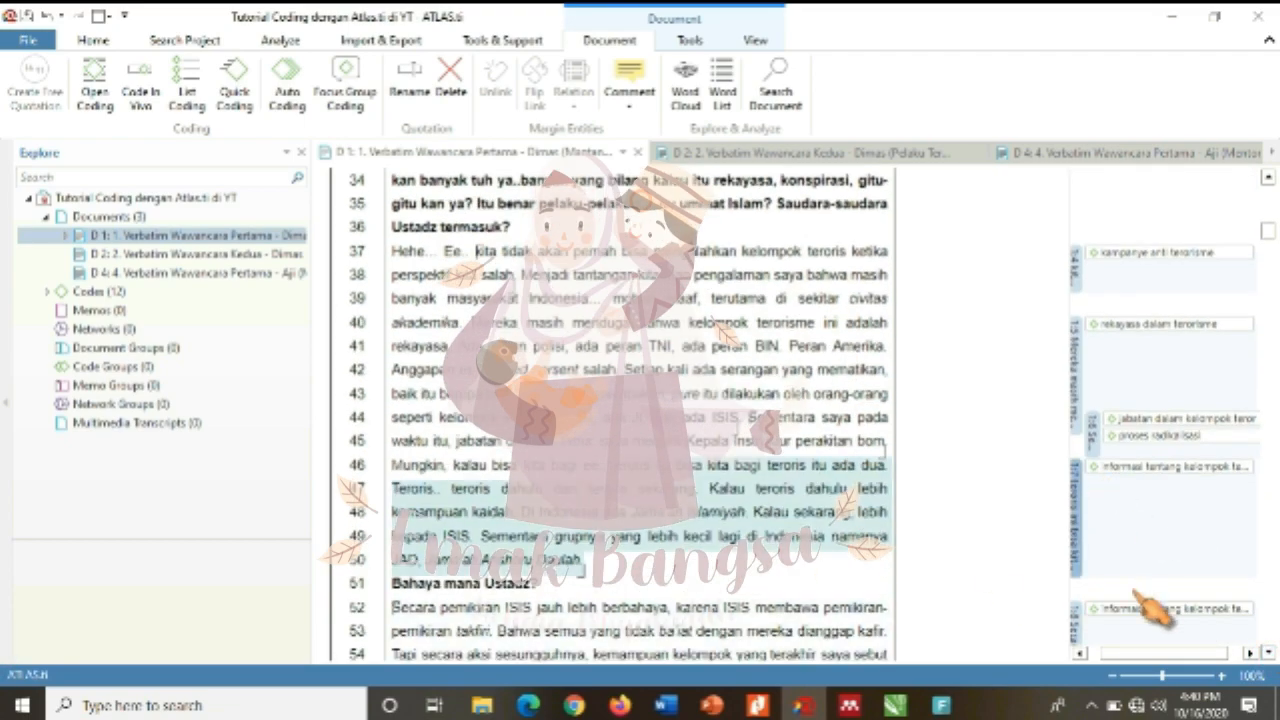
{"action": "scroll", "coordinate": [1150, 595], "scroll_direction": "up", "scroll_amount": 1}
{"action": "left_click", "coordinate": [1268, 652]}
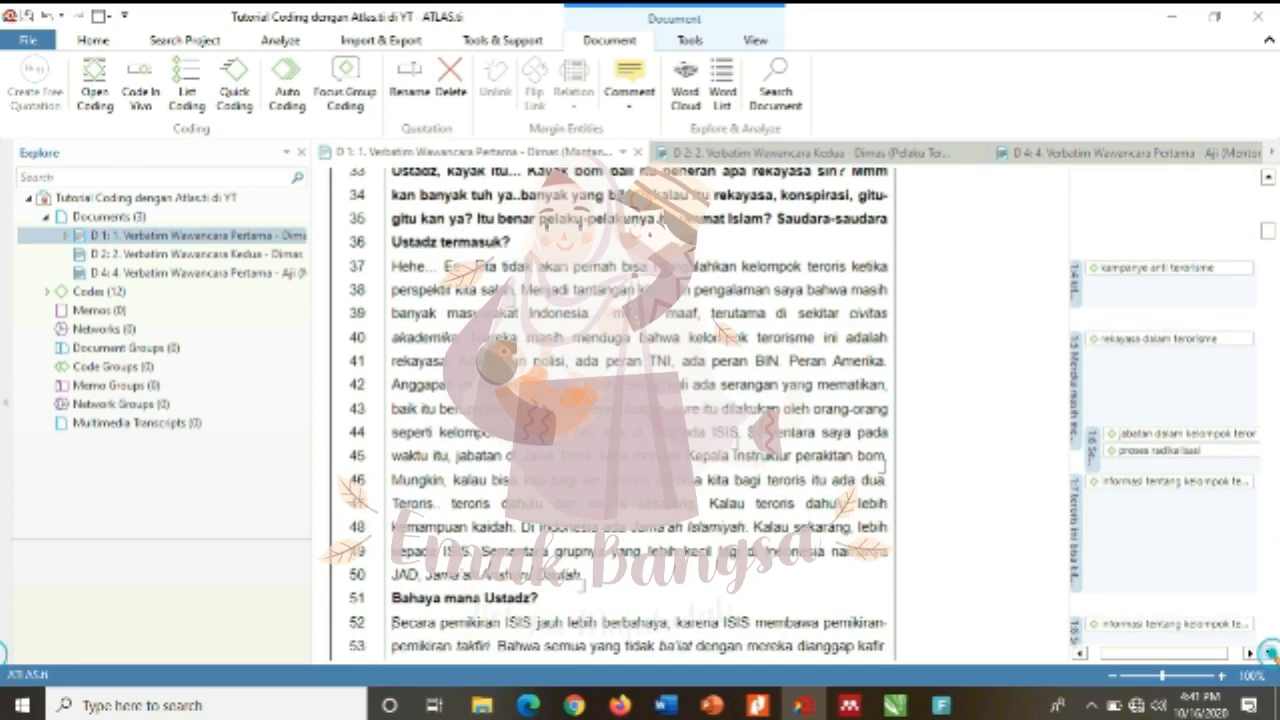
{"action": "right_click", "coordinate": [856, 556]}
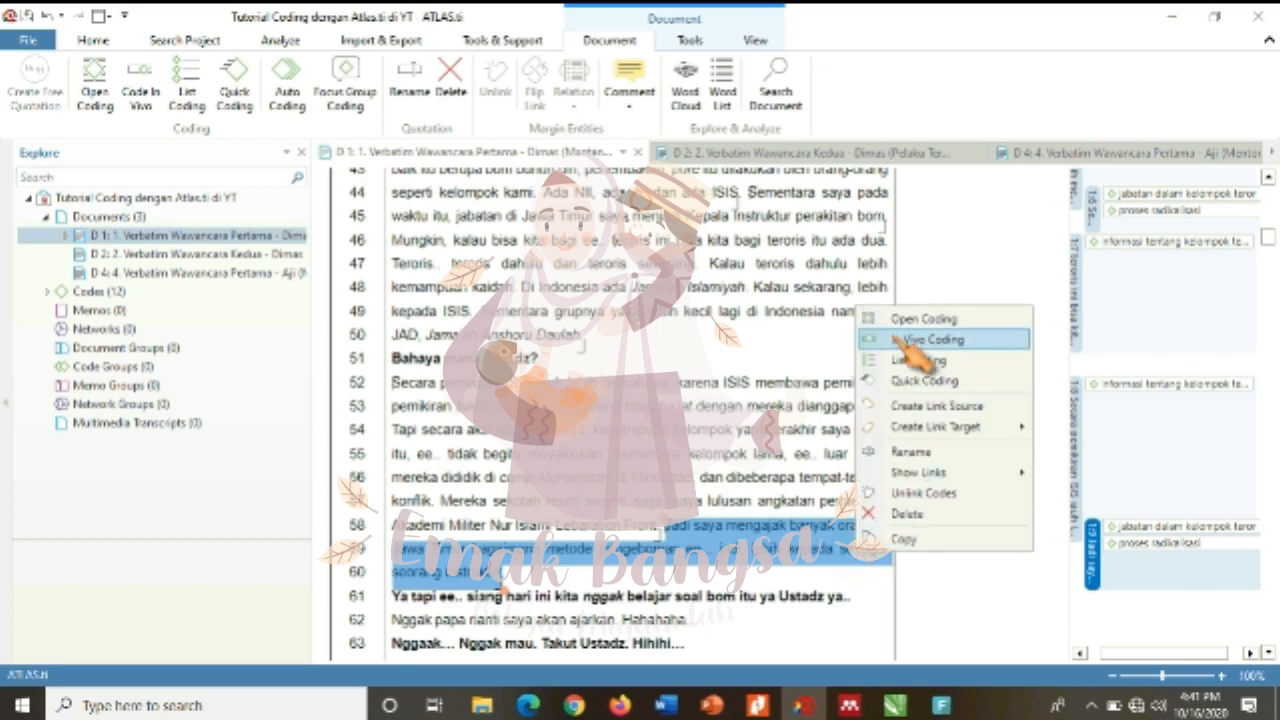
{"action": "left_click", "coordinate": [908, 320]}
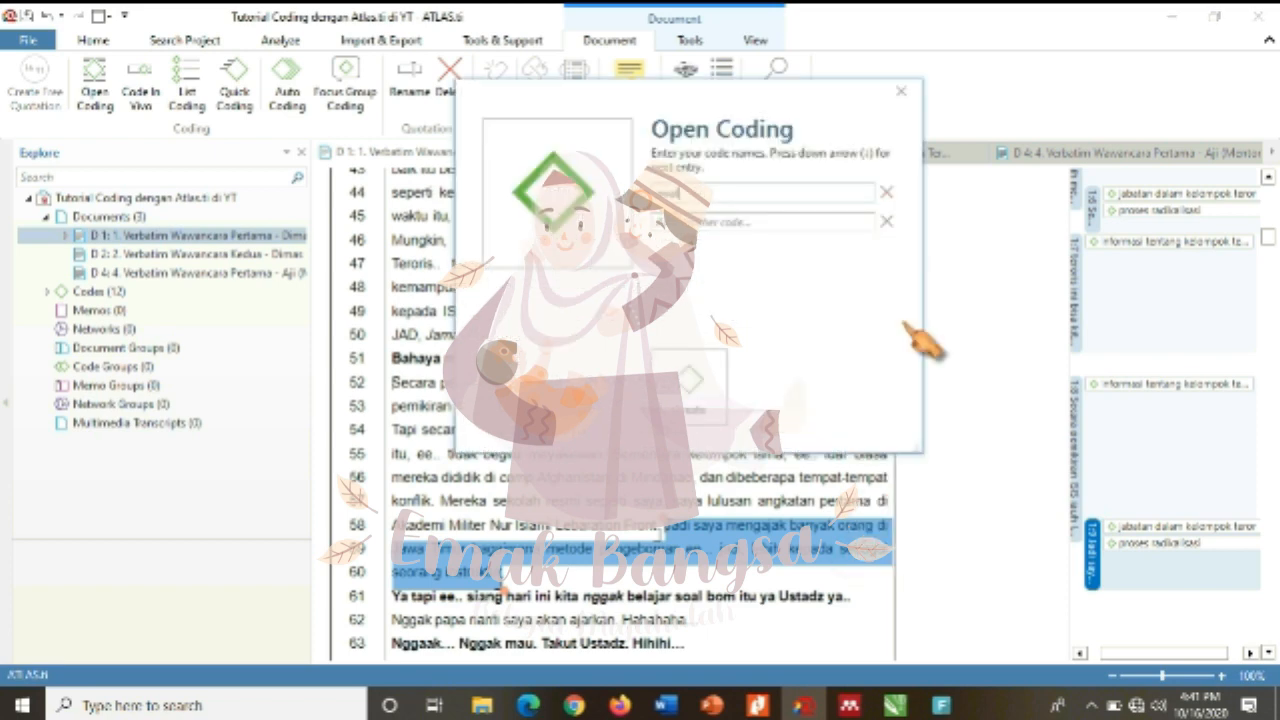
{"action": "type", "text": "awal mula teradikalisasi"}
{"action": "key", "text": "Return"}
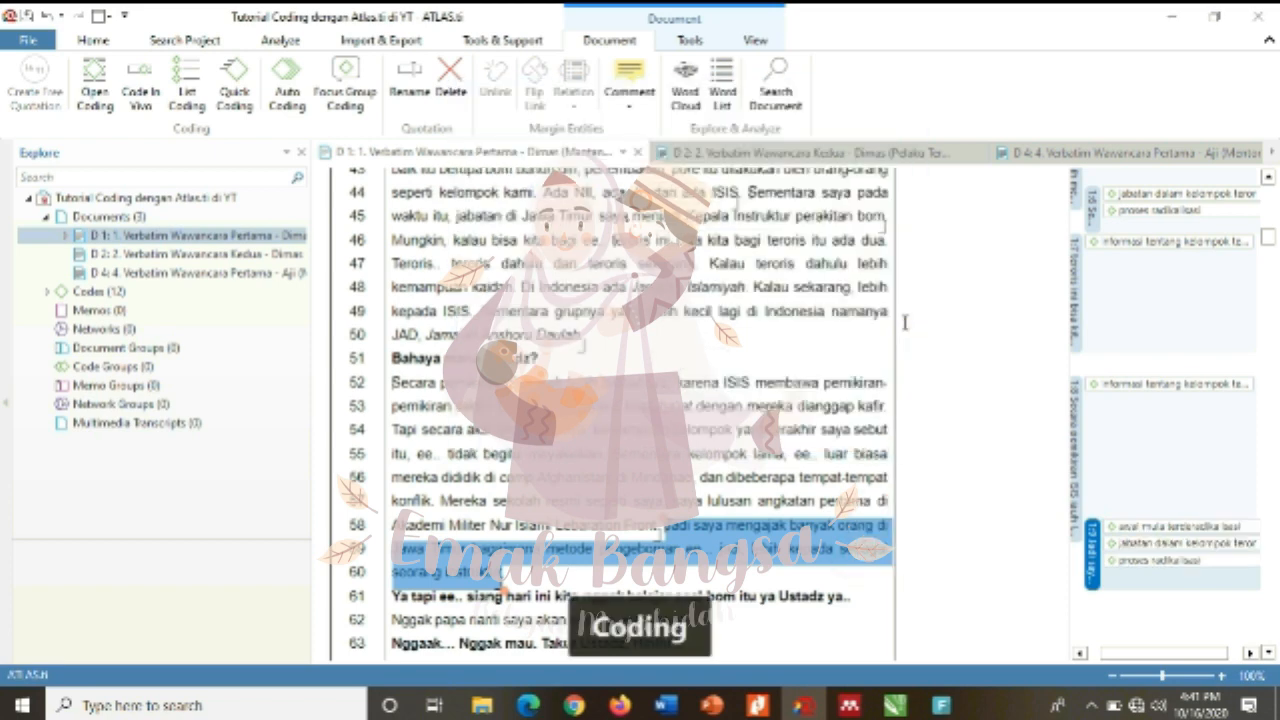
{"action": "scroll", "coordinate": [908, 320], "scroll_direction": "up", "scroll_amount": 10}
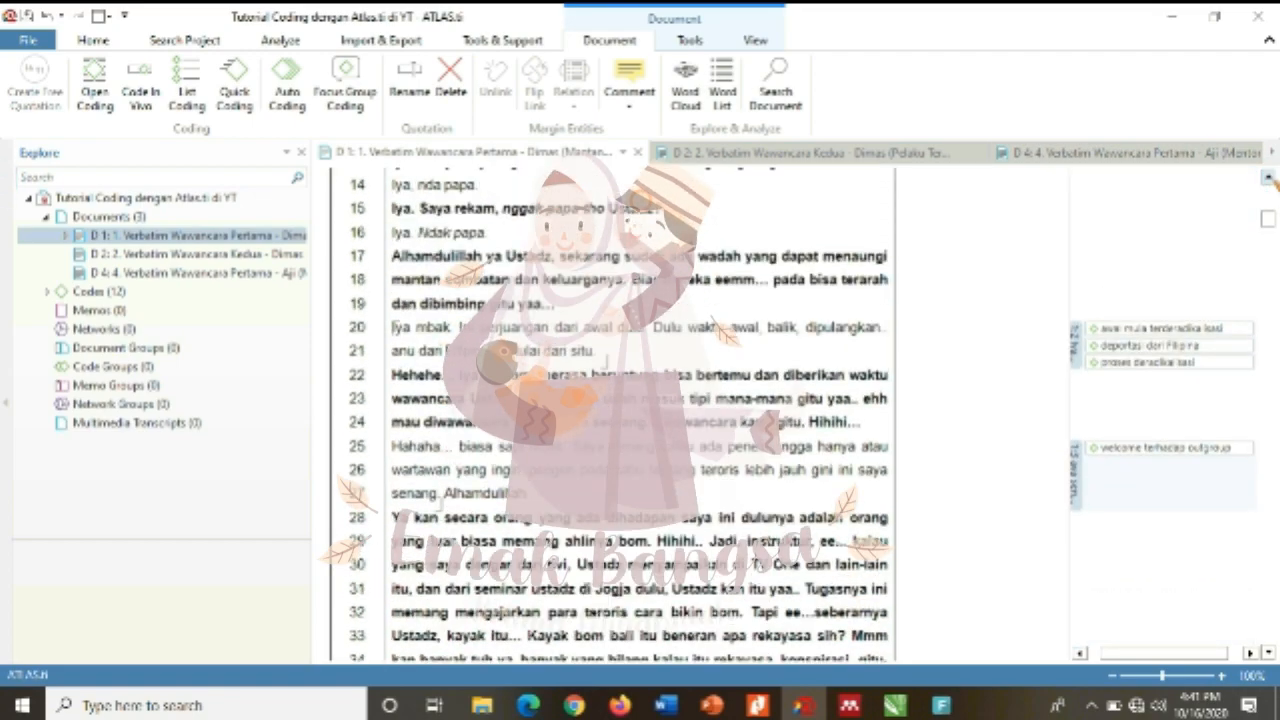
{"action": "scroll", "coordinate": [1256, 652], "scroll_direction": "down", "scroll_amount": 11}
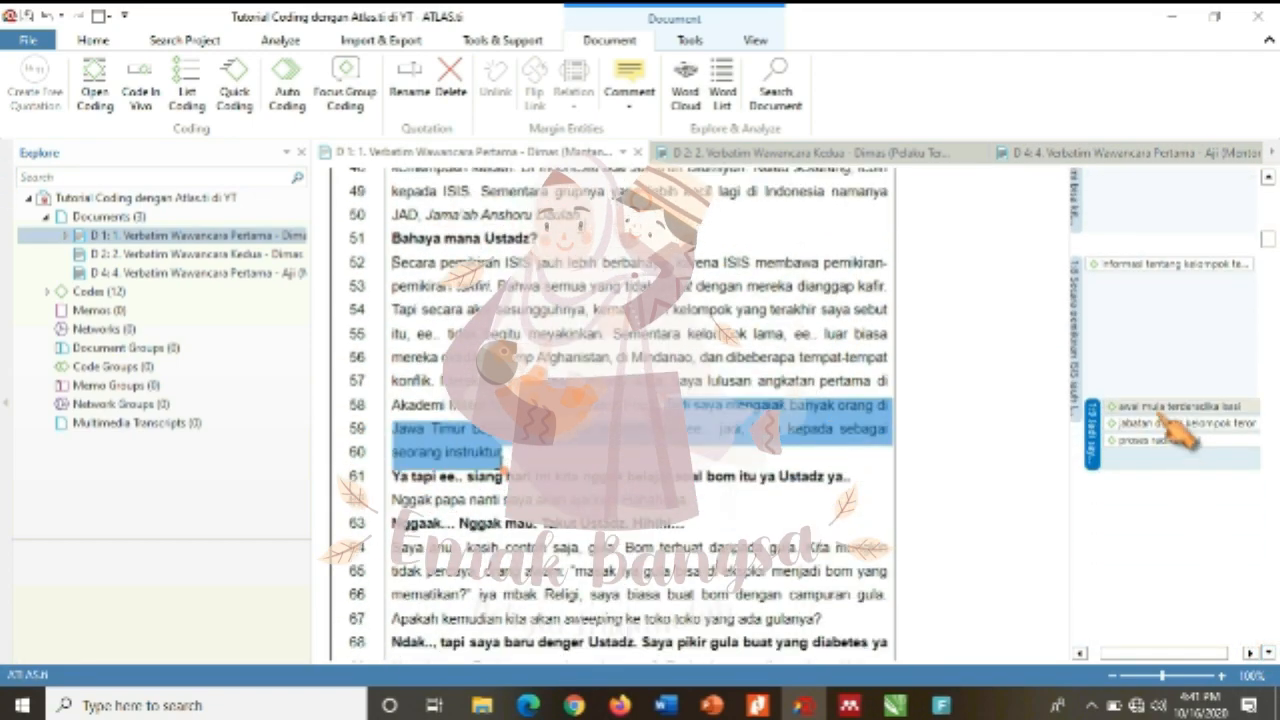
- Apply Open Coding to the "Nggak papa nanti" answer in line 62 with the code "welcome kepada outgroup"
{"action": "left_click_drag", "start_coordinate": [392, 498], "coordinate": [706, 510]}
{"action": "right_click", "coordinate": [628, 505]}
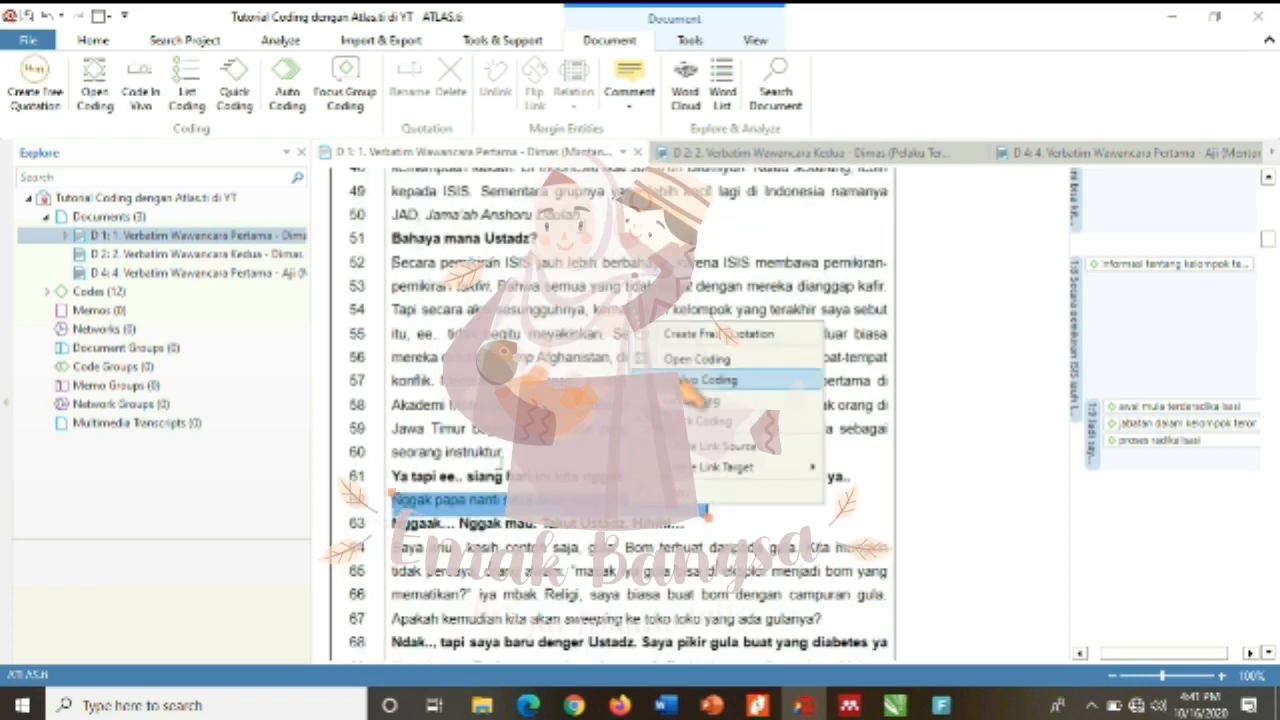
{"action": "left_click", "coordinate": [690, 360]}
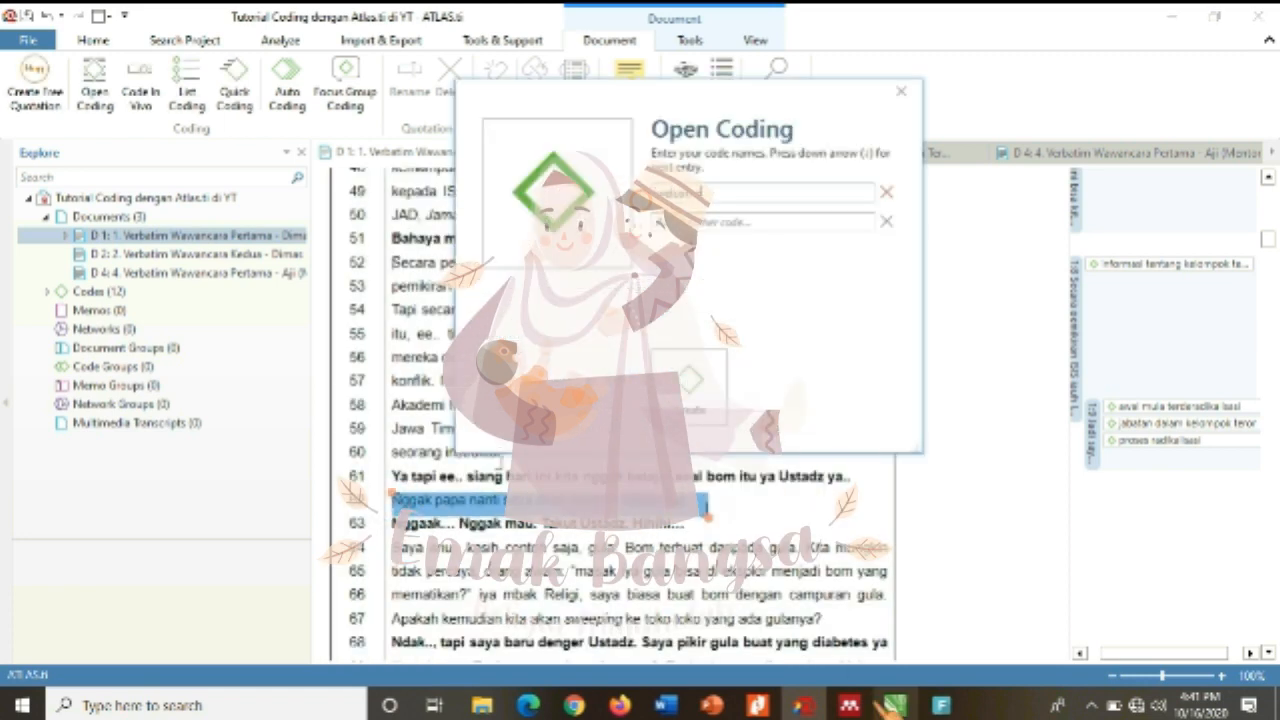
{"action": "type", "text": "welcome kepada outgroup"}
{"action": "key", "text": "Return"}
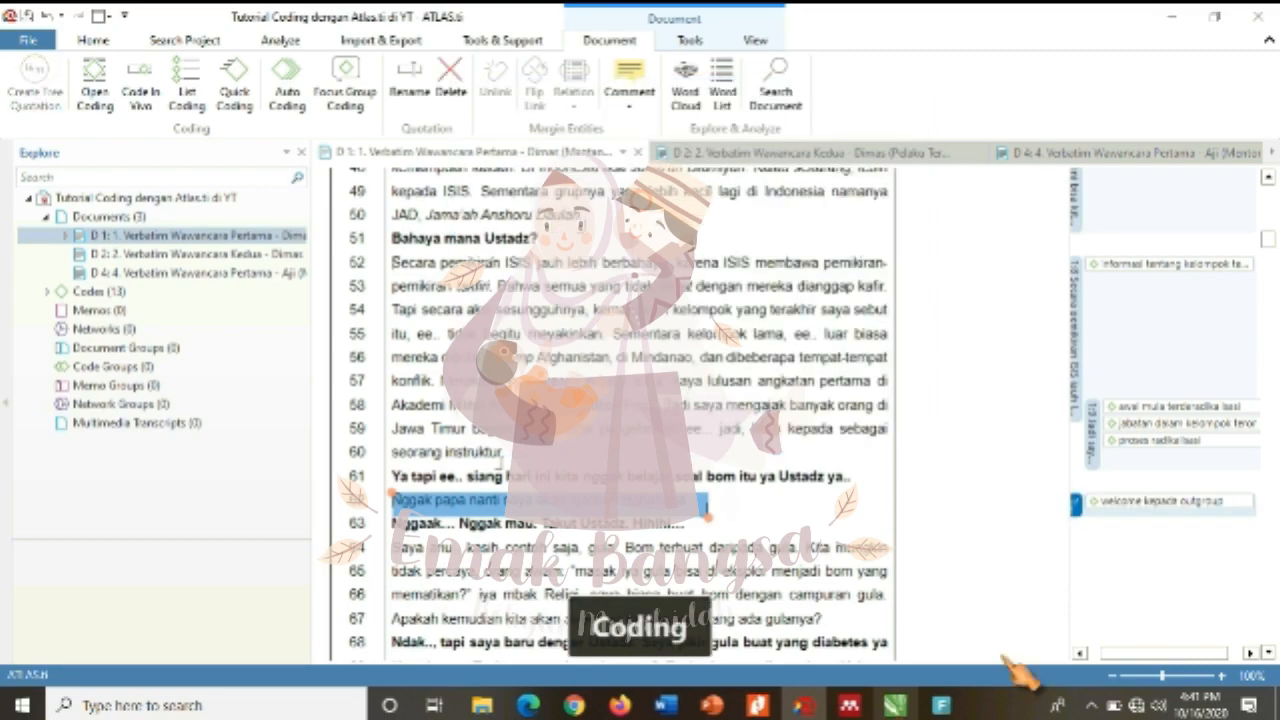
- Compare the line 62 code with the earlier margin codes and undo the "welcome kepada outgroup" coding
{"action": "left_click", "coordinate": [1267, 177]}
{"action": "scroll", "coordinate": [1267, 177], "scroll_direction": "up", "scroll_amount": 8}
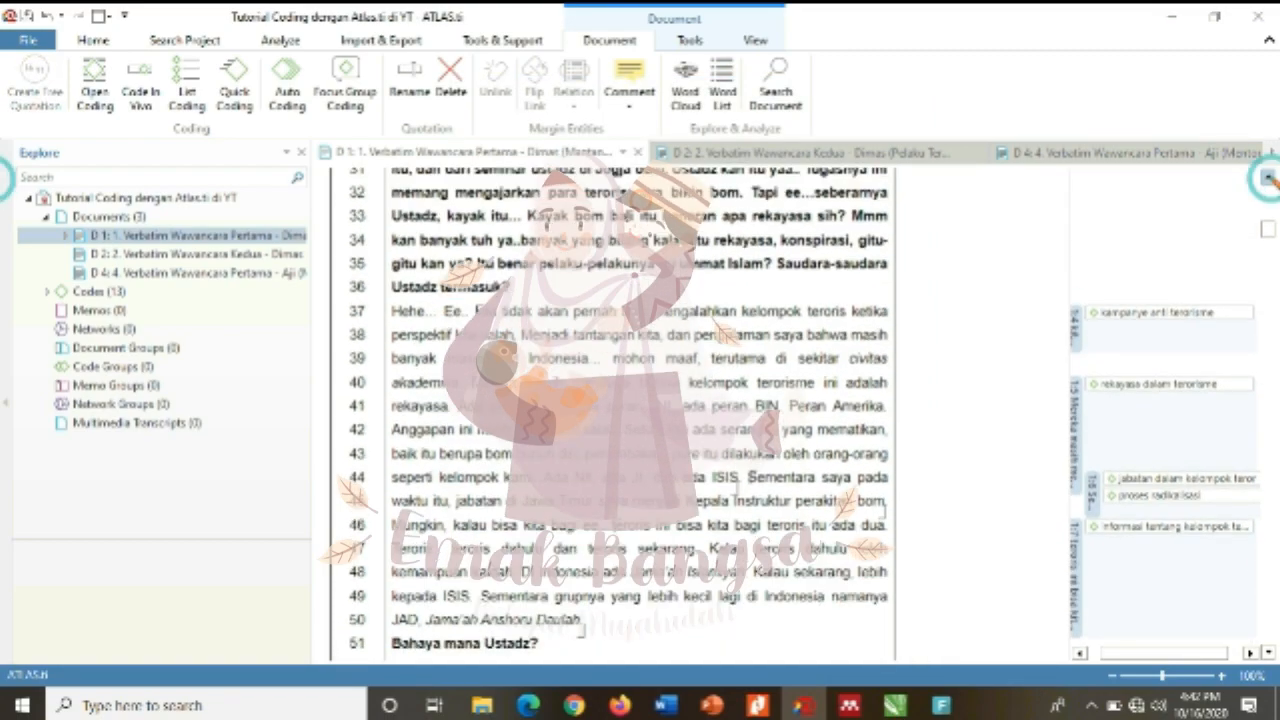
{"action": "scroll", "coordinate": [1272, 177], "scroll_direction": "up", "scroll_amount": 1}
{"action": "scroll", "coordinate": [1275, 632], "scroll_direction": "down", "scroll_amount": 9}
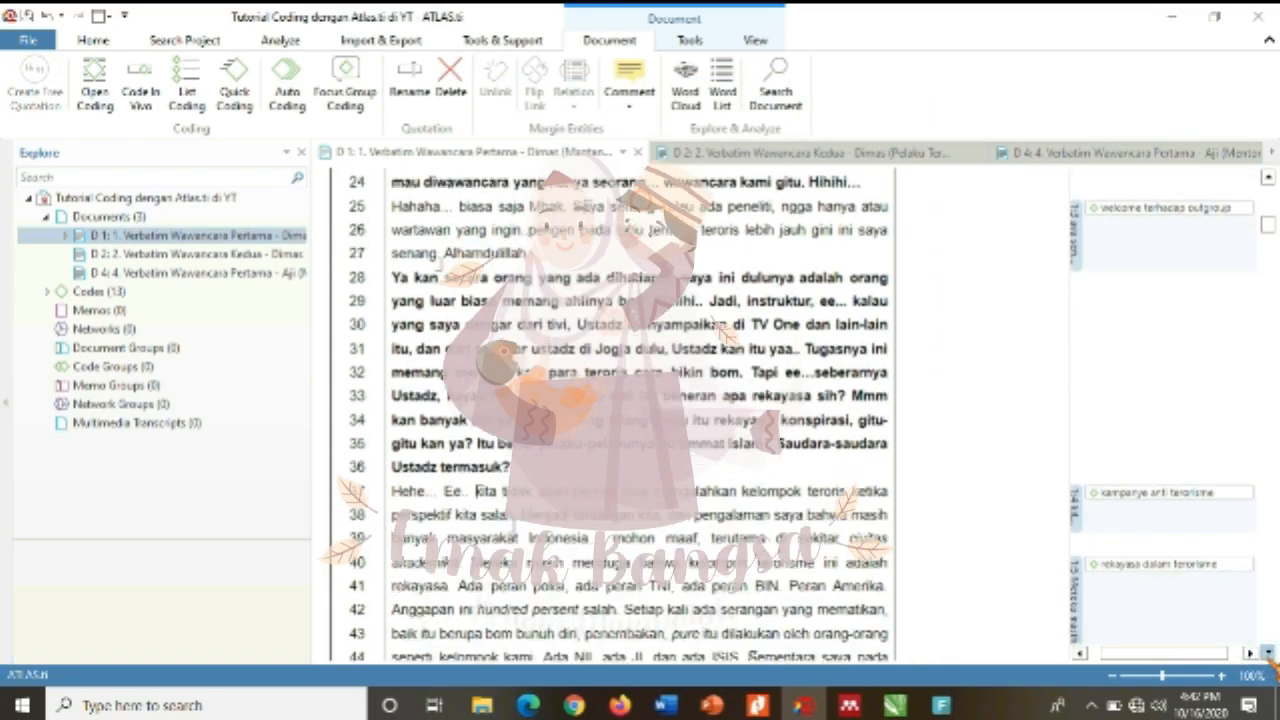
{"action": "right_click", "coordinate": [1195, 487]}
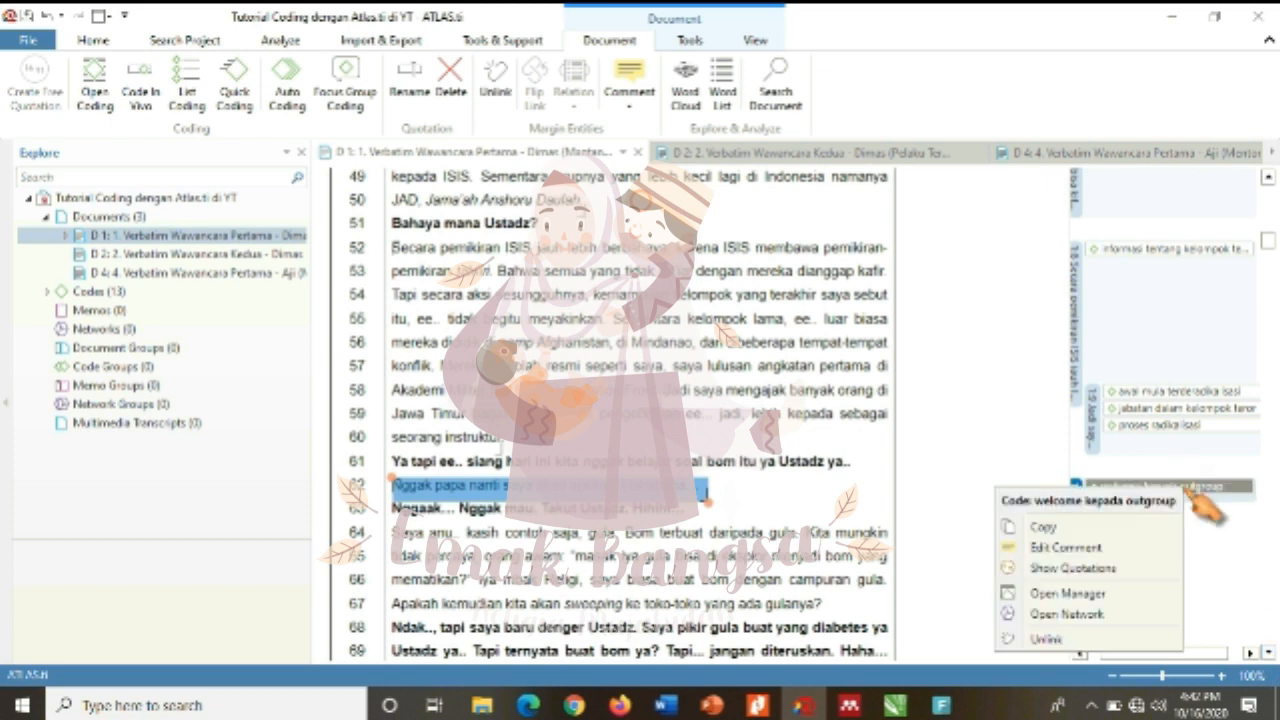
{"action": "left_click", "coordinate": [1155, 533]}
{"action": "left_click", "coordinate": [705, 493]}
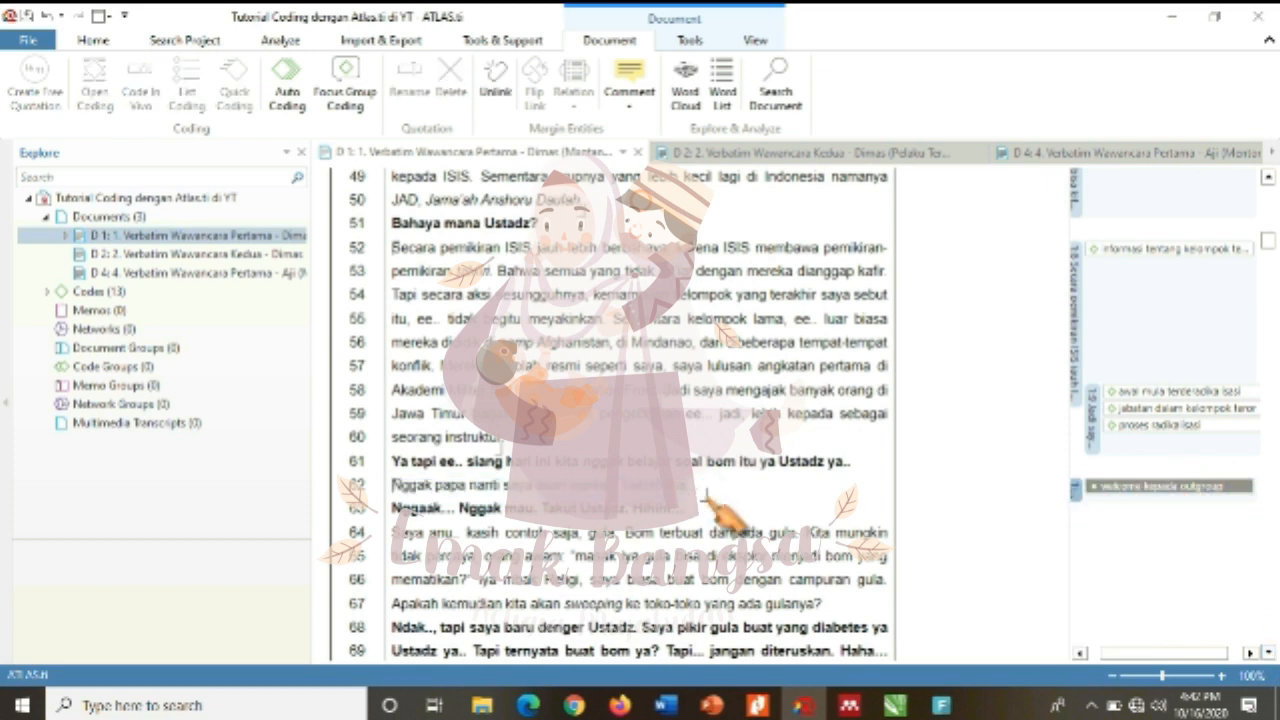
{"action": "left_click_drag", "start_coordinate": [393, 487], "coordinate": [702, 489]}
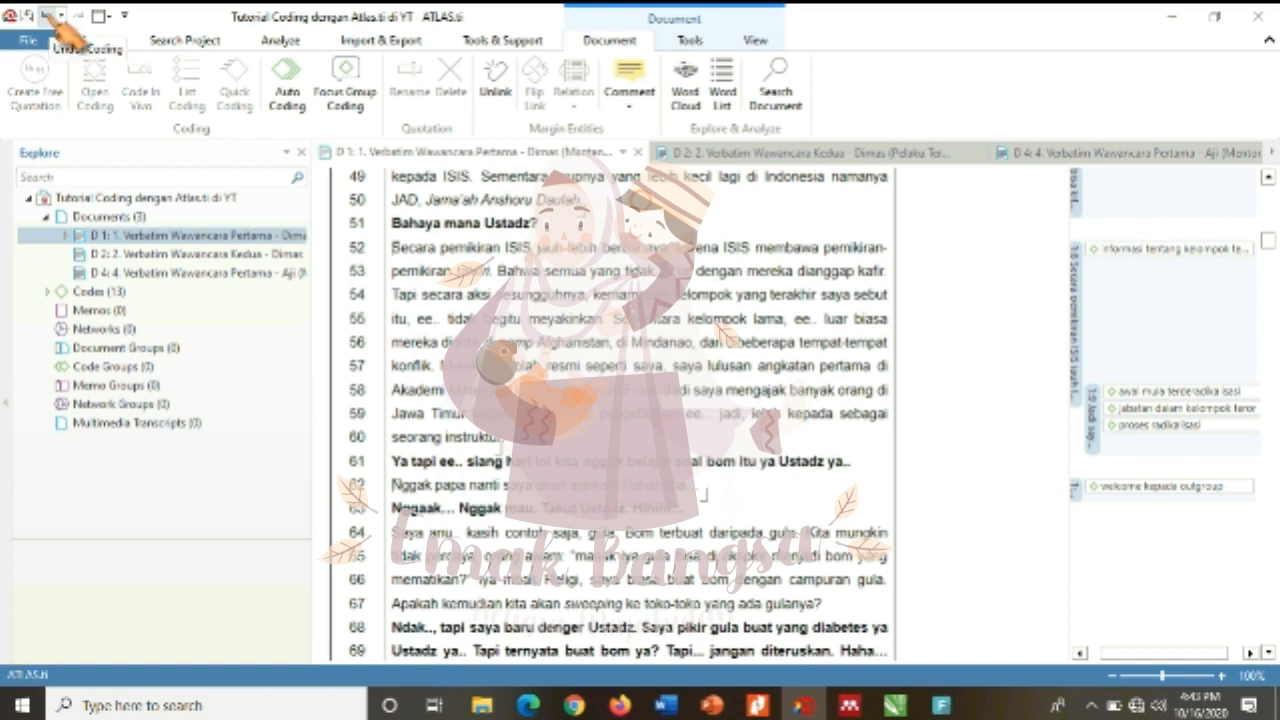
{"action": "left_click", "coordinate": [47, 16]}
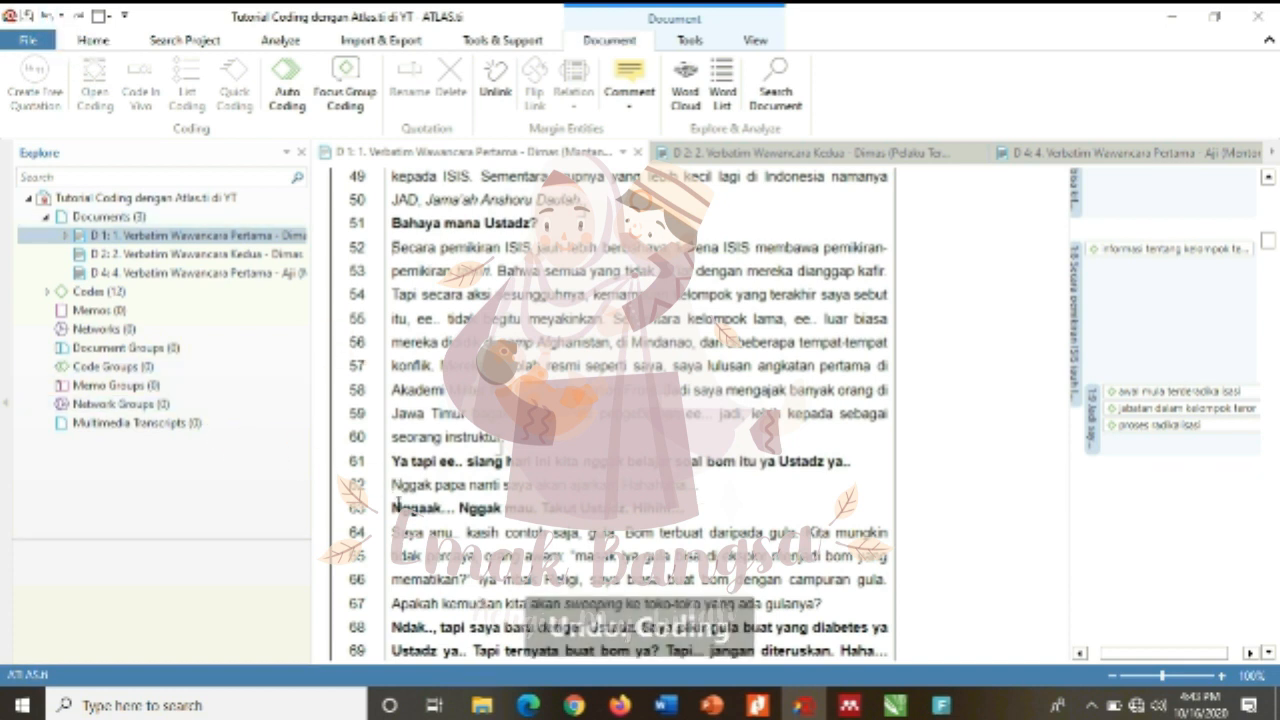
- Apply Open Coding to the "Nggak papa nanti" answer in line 62 with the code "welcome terhadap outgroup"
{"action": "left_click_drag", "start_coordinate": [392, 485], "coordinate": [707, 492]}
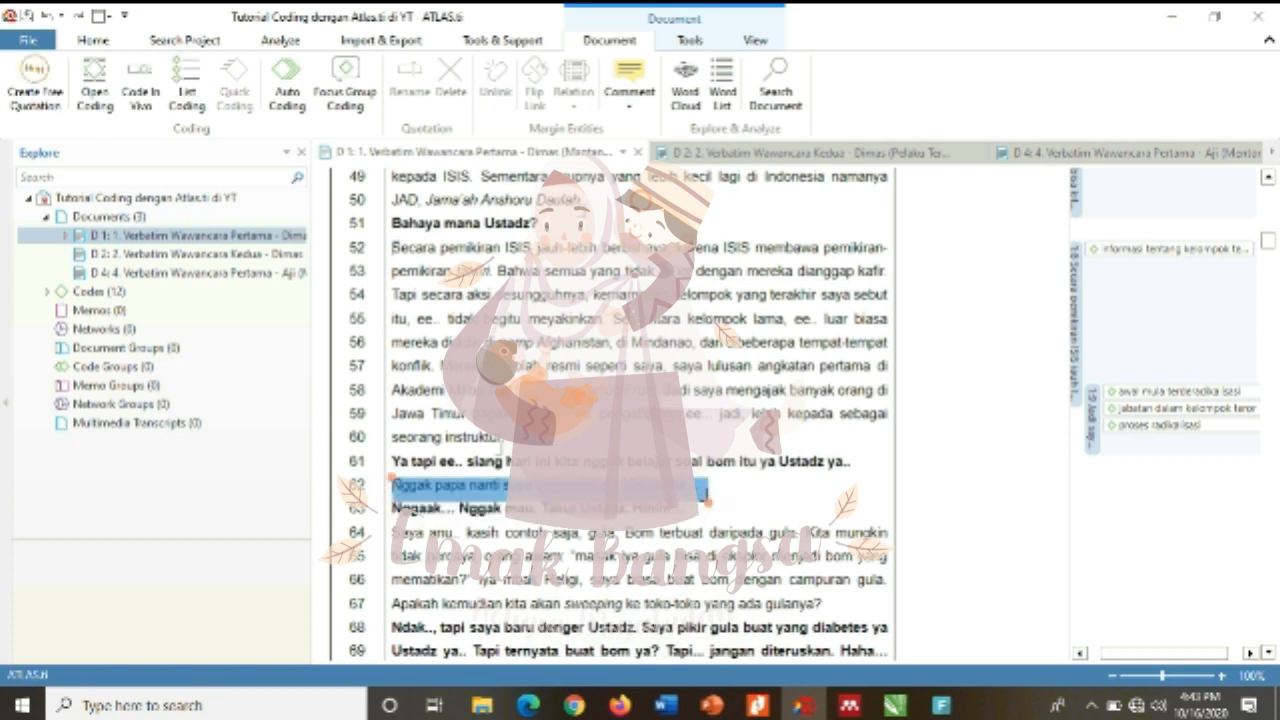
{"action": "right_click", "coordinate": [690, 485]}
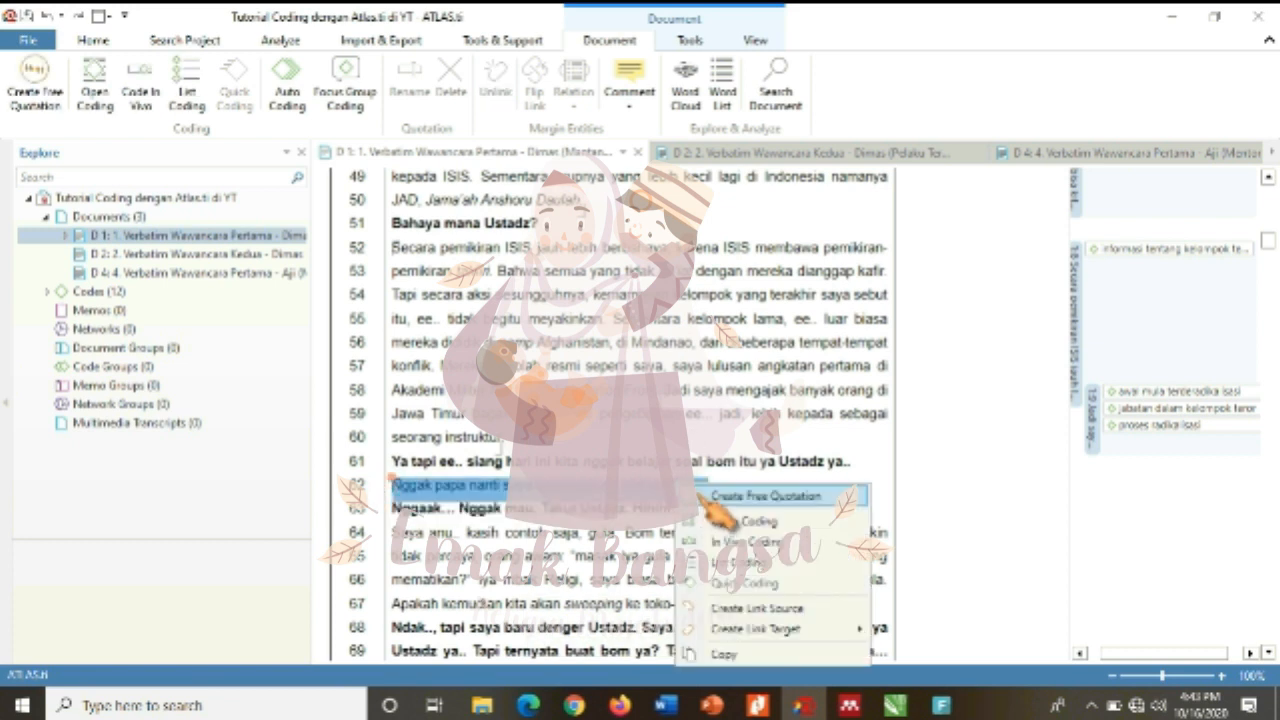
{"action": "left_click", "coordinate": [925, 604]}
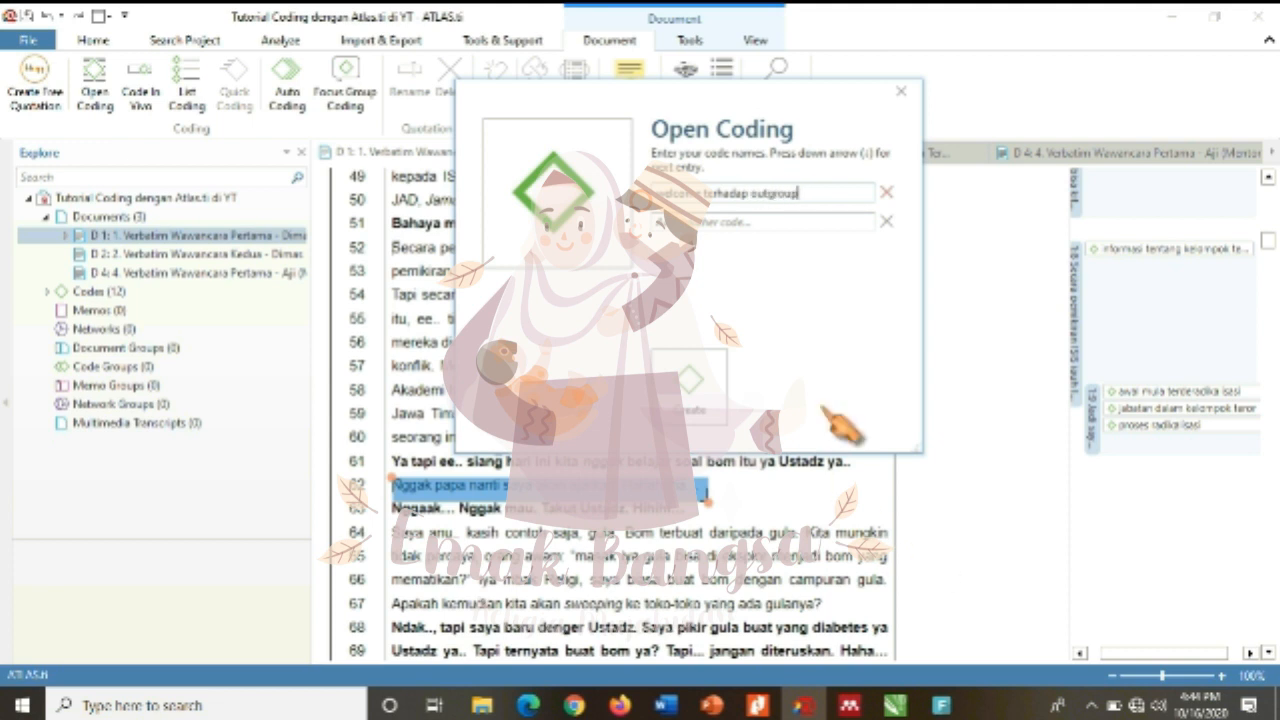
{"action": "left_click", "coordinate": [676, 362]}
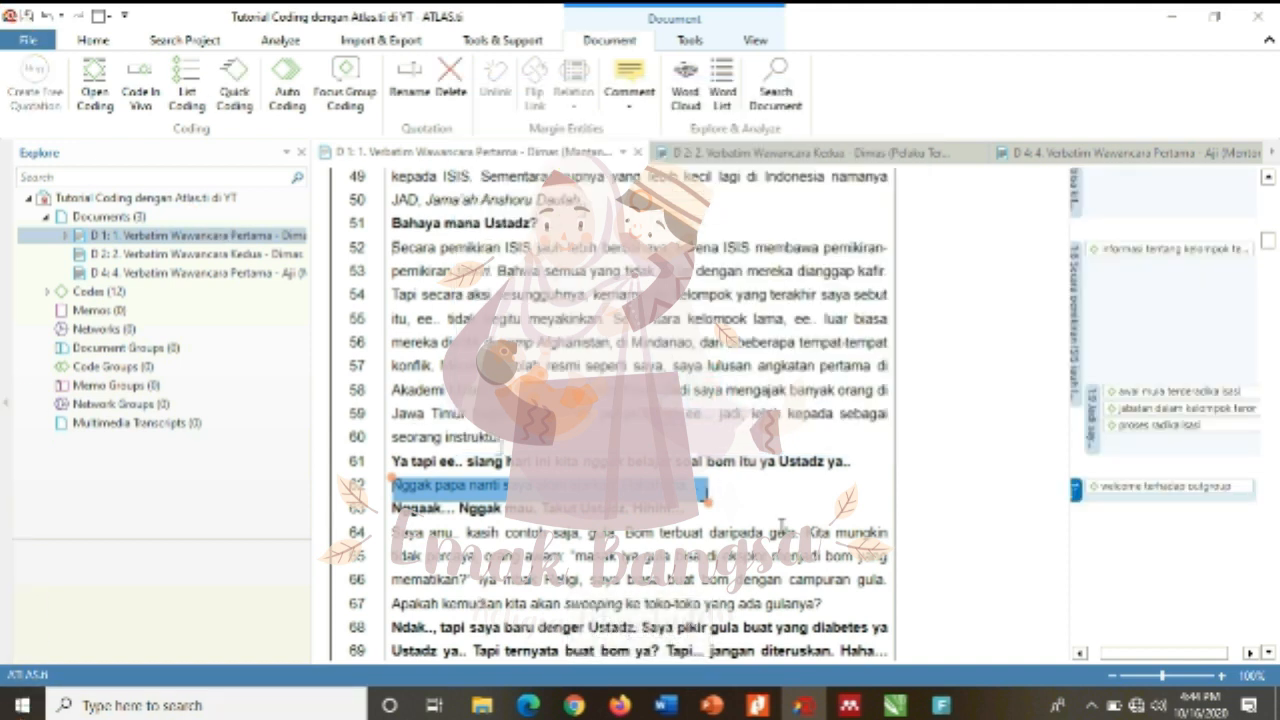
- Apply Open Coding to the answer in lines 64–67 with the codes "welcome terhadap outgroup" and "informasi membuat bom"
{"action": "left_click", "coordinate": [1269, 653]}
{"action": "left_click", "coordinate": [1269, 653]}
{"action": "left_click", "coordinate": [1269, 653]}
{"action": "left_click", "coordinate": [1269, 653]}
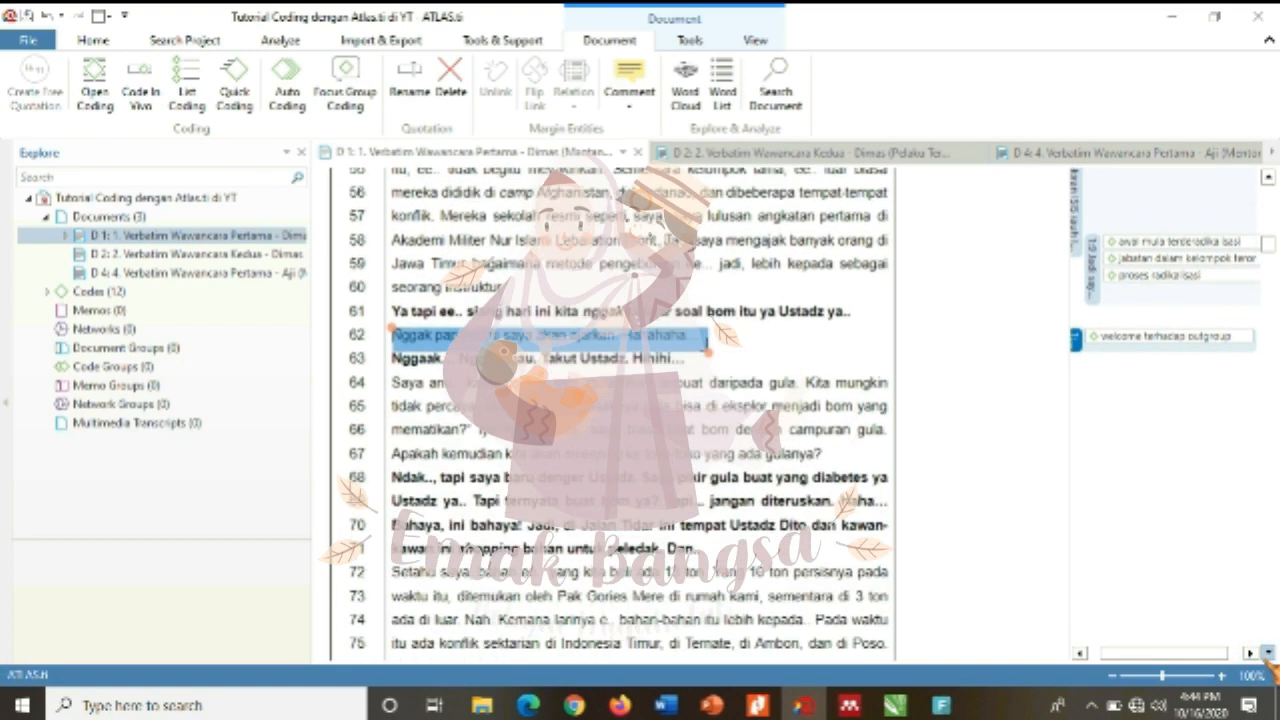
{"action": "left_click", "coordinate": [1269, 653]}
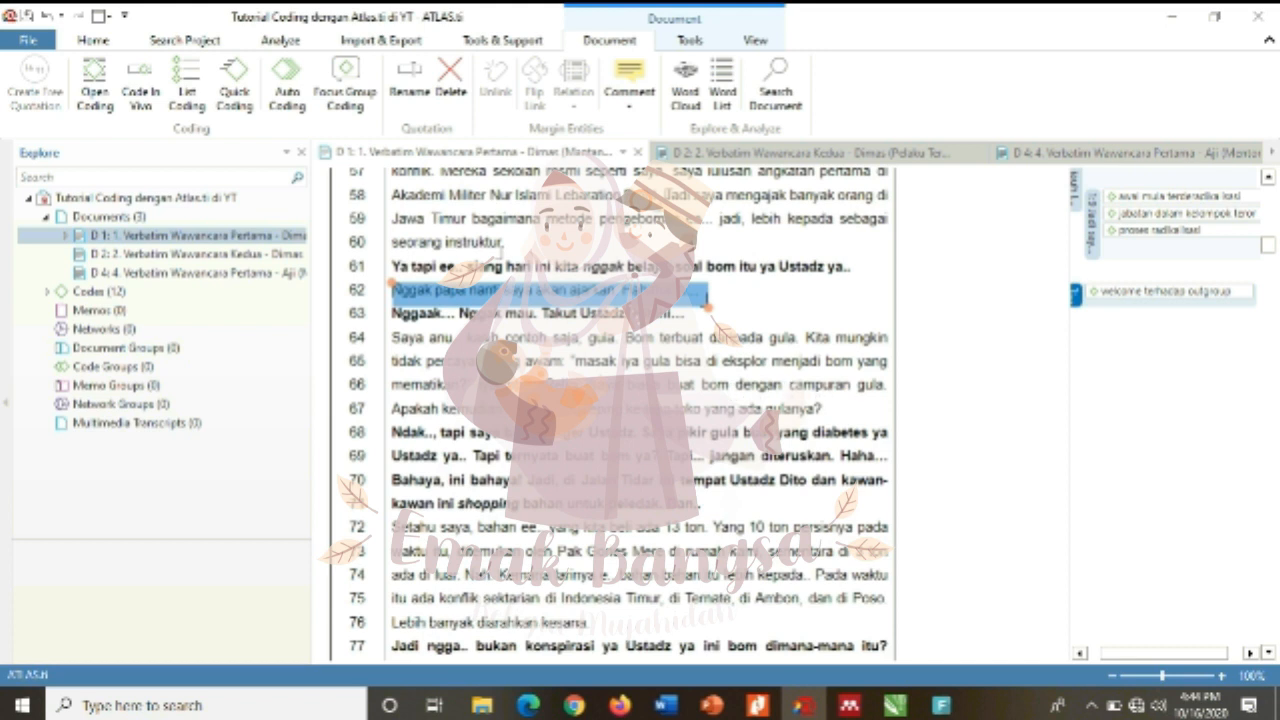
{"action": "left_click_drag", "start_coordinate": [823, 409], "coordinate": [396, 342]}
{"action": "right_click", "coordinate": [396, 342]}
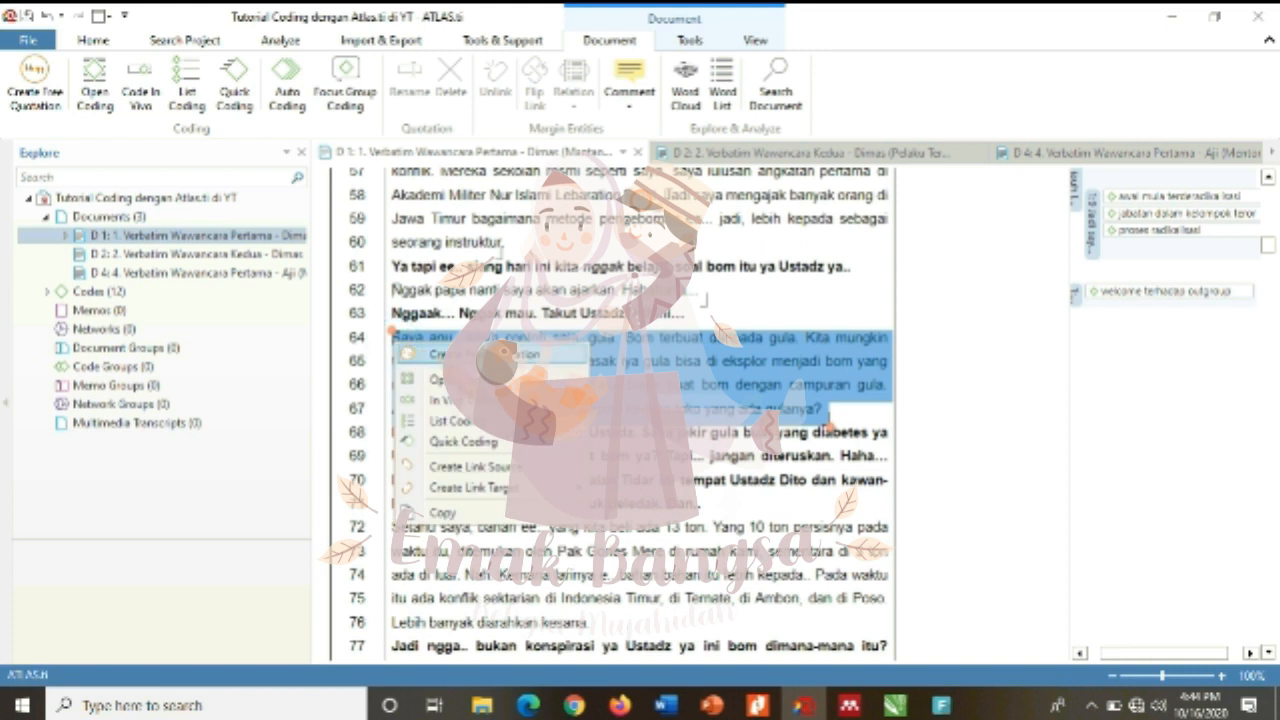
{"action": "left_click", "coordinate": [440, 380]}
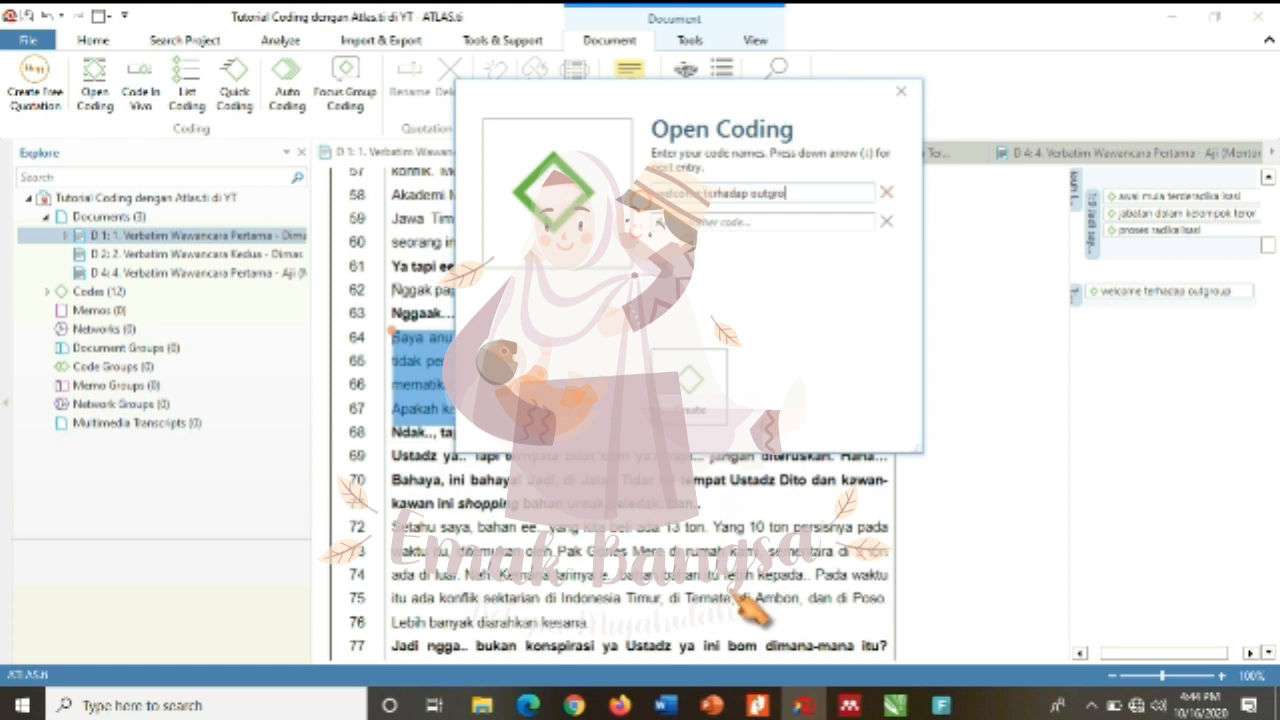
{"action": "type", "text": "up"}
{"action": "left_click", "coordinate": [658, 221]}
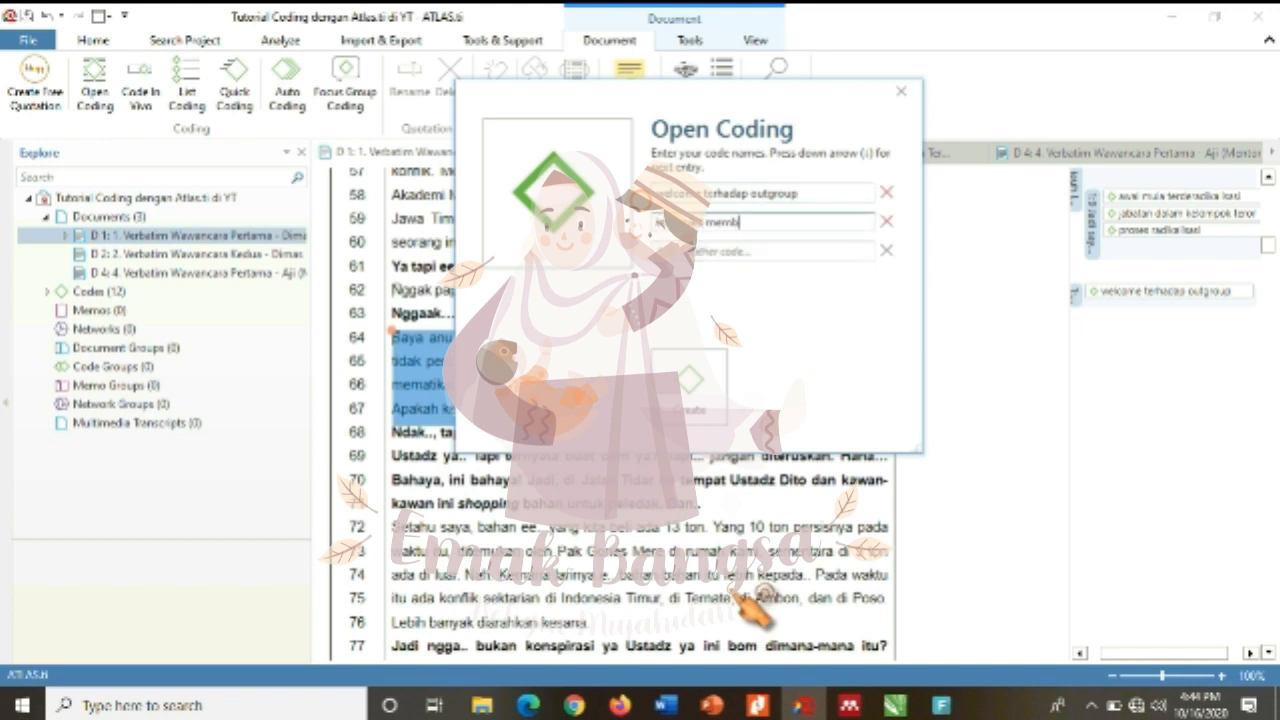
{"action": "type", "text": "cara membuat bom"}
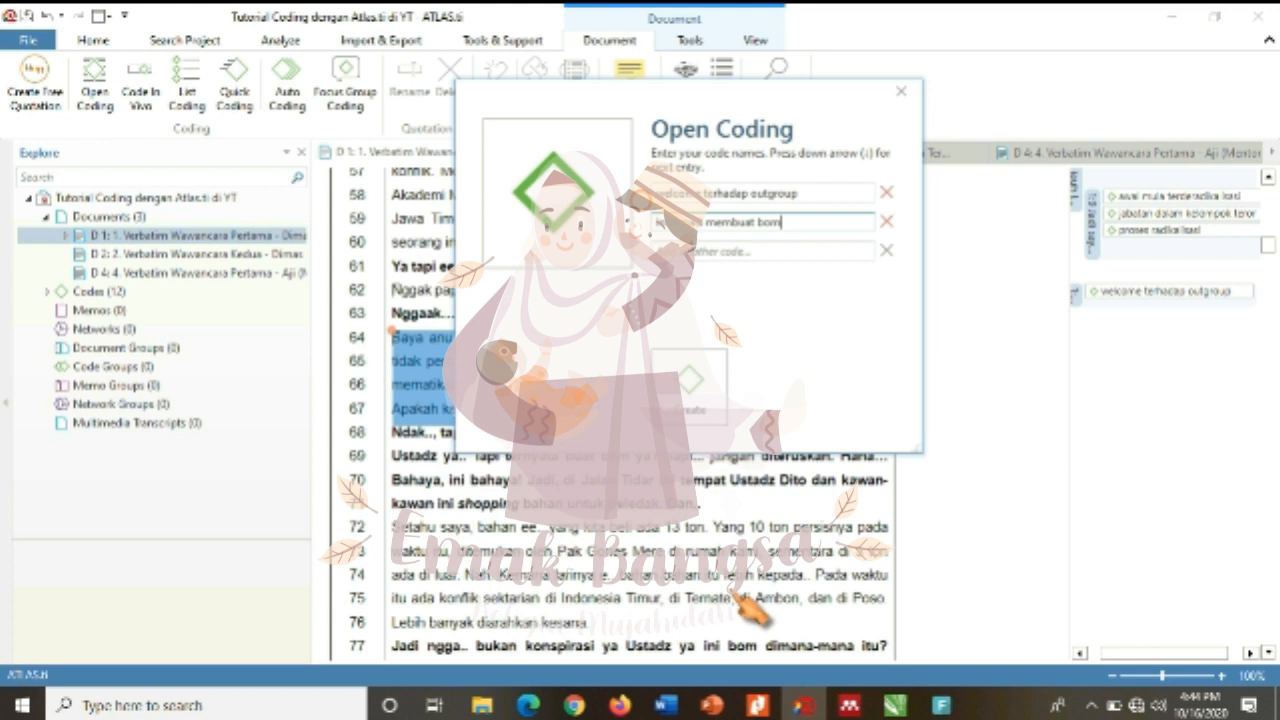
{"action": "left_click", "coordinate": [688, 385]}
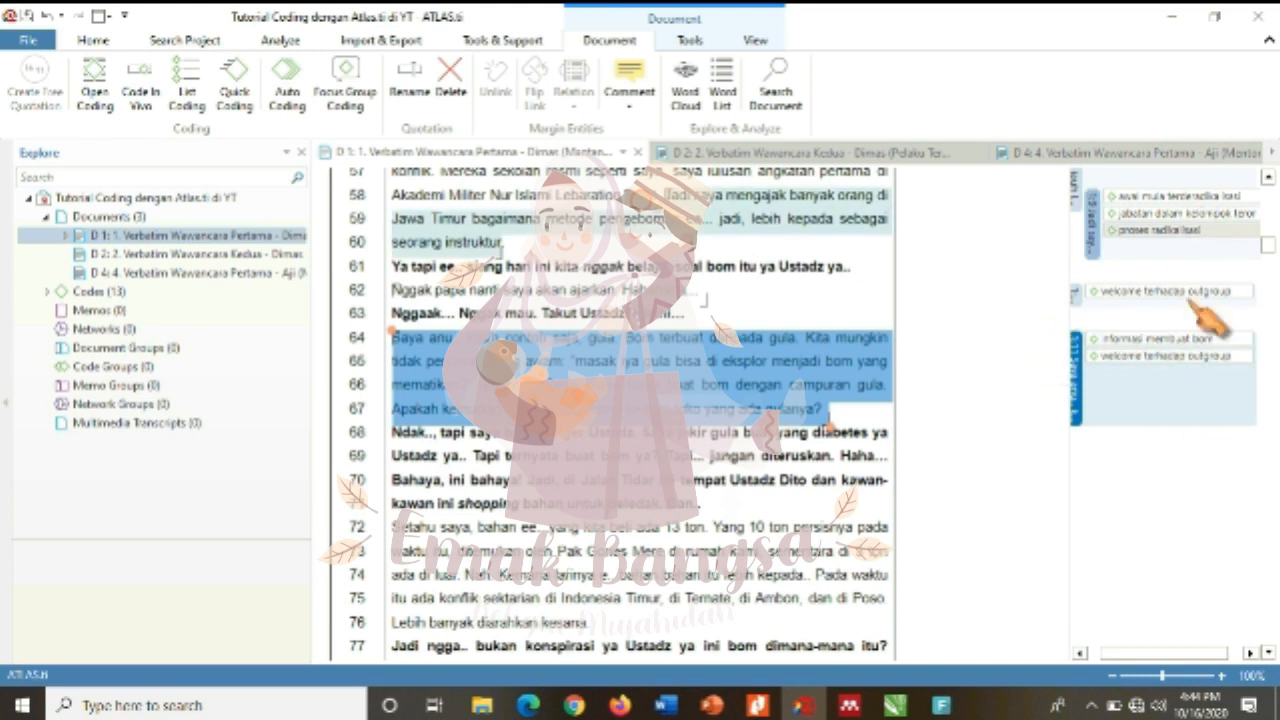
- Expand the D 1 quotations and apply Open Coding to the answer in lines 72–76 with the code "awal mula terderadikalisasi"
{"action": "scroll", "coordinate": [1271, 651], "scroll_direction": "down", "scroll_amount": 3}
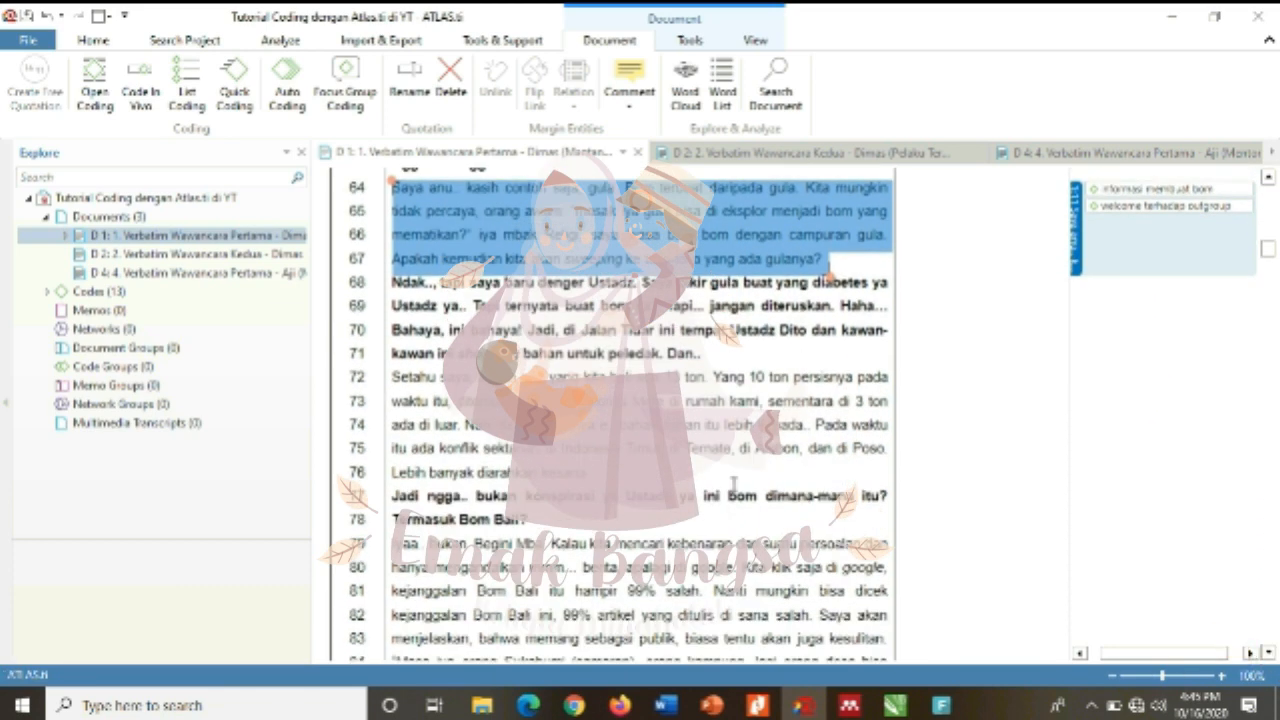
{"action": "left_click_drag", "start_coordinate": [565, 472], "coordinate": [815, 430]}
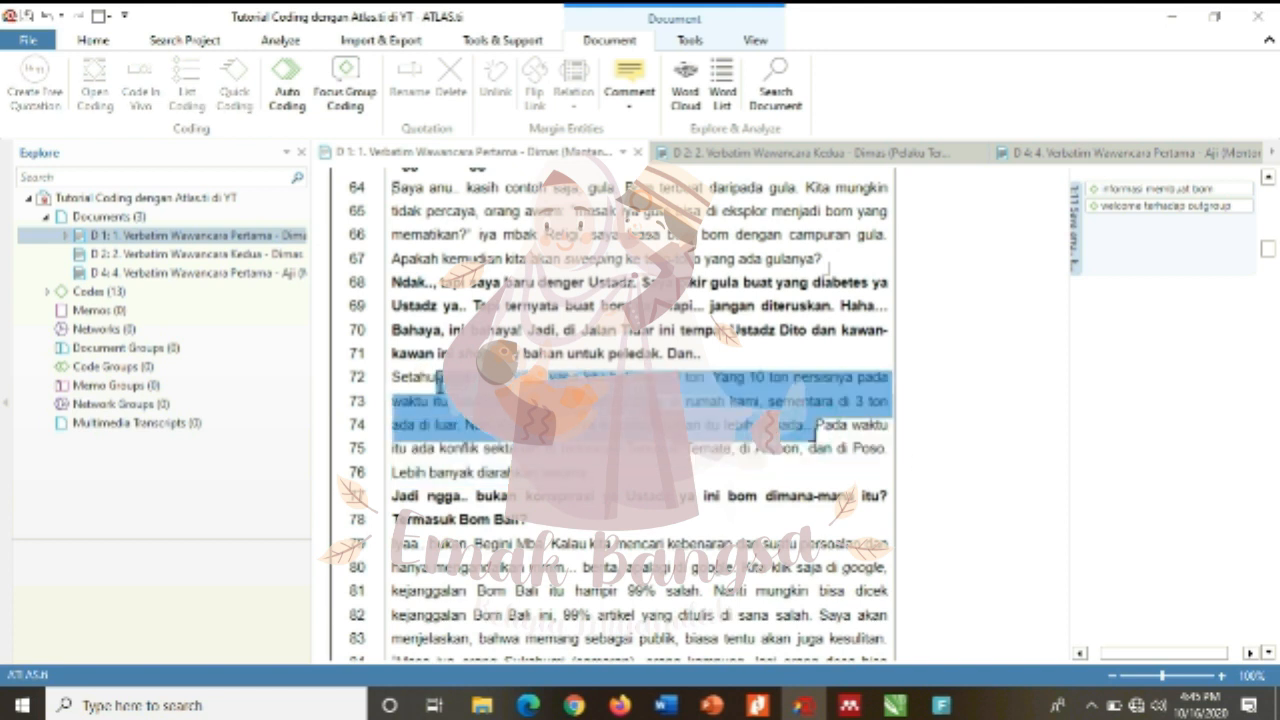
{"action": "left_click", "coordinate": [700, 374]}
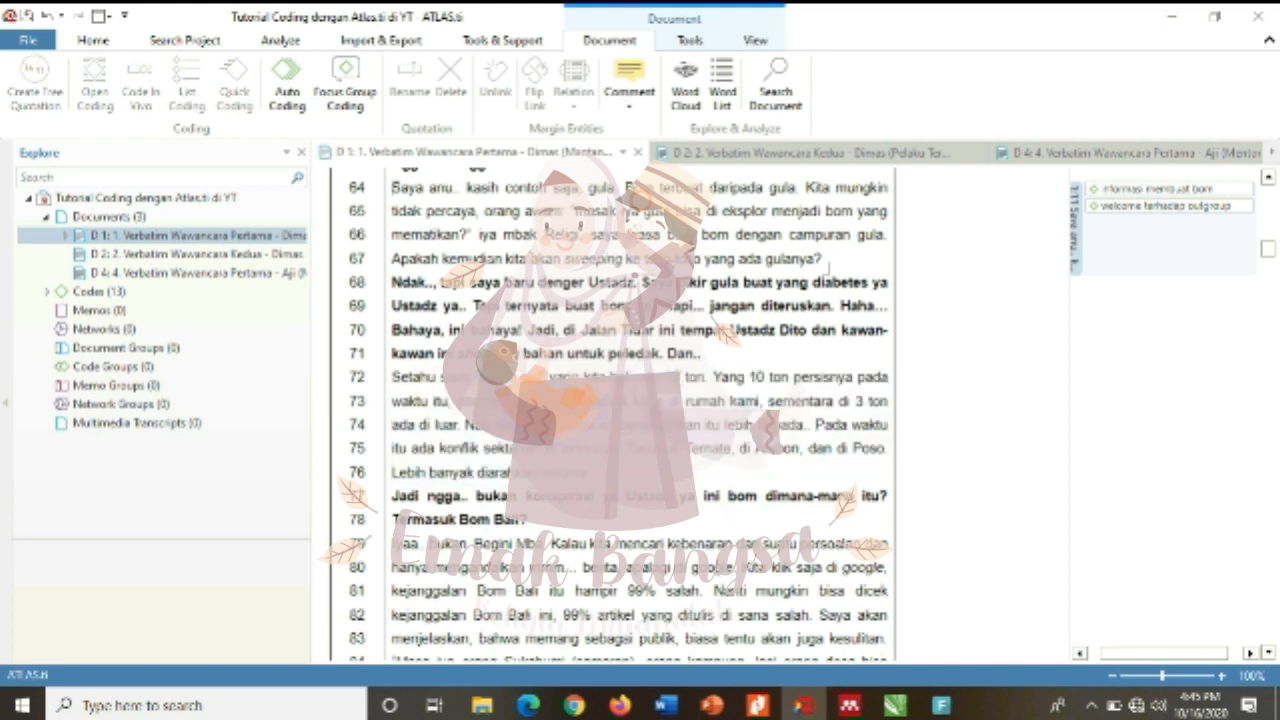
{"action": "left_click_drag", "start_coordinate": [395, 379], "coordinate": [595, 475]}
{"action": "scroll", "coordinate": [1270, 228], "scroll_direction": "up", "scroll_amount": 15}
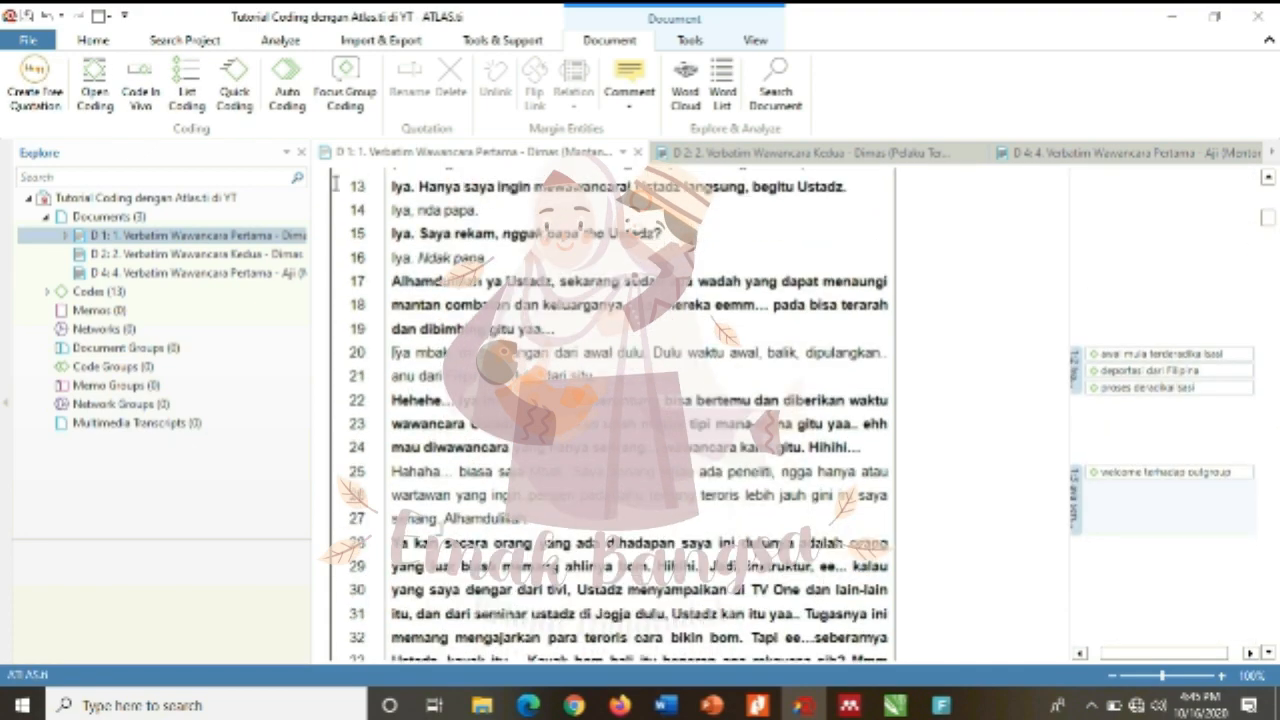
{"action": "left_click", "coordinate": [1268, 652]}
{"action": "scroll", "coordinate": [1268, 652], "scroll_direction": "down", "scroll_amount": 15}
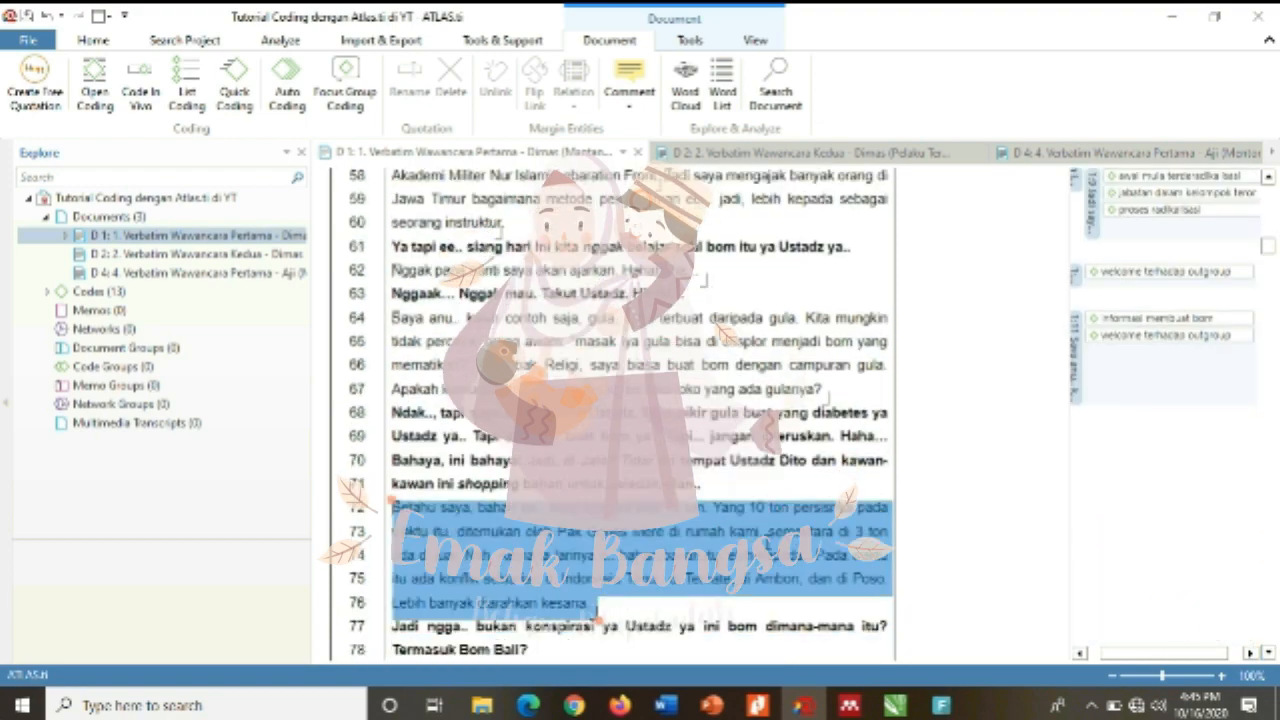
{"action": "left_click", "coordinate": [65, 235]}
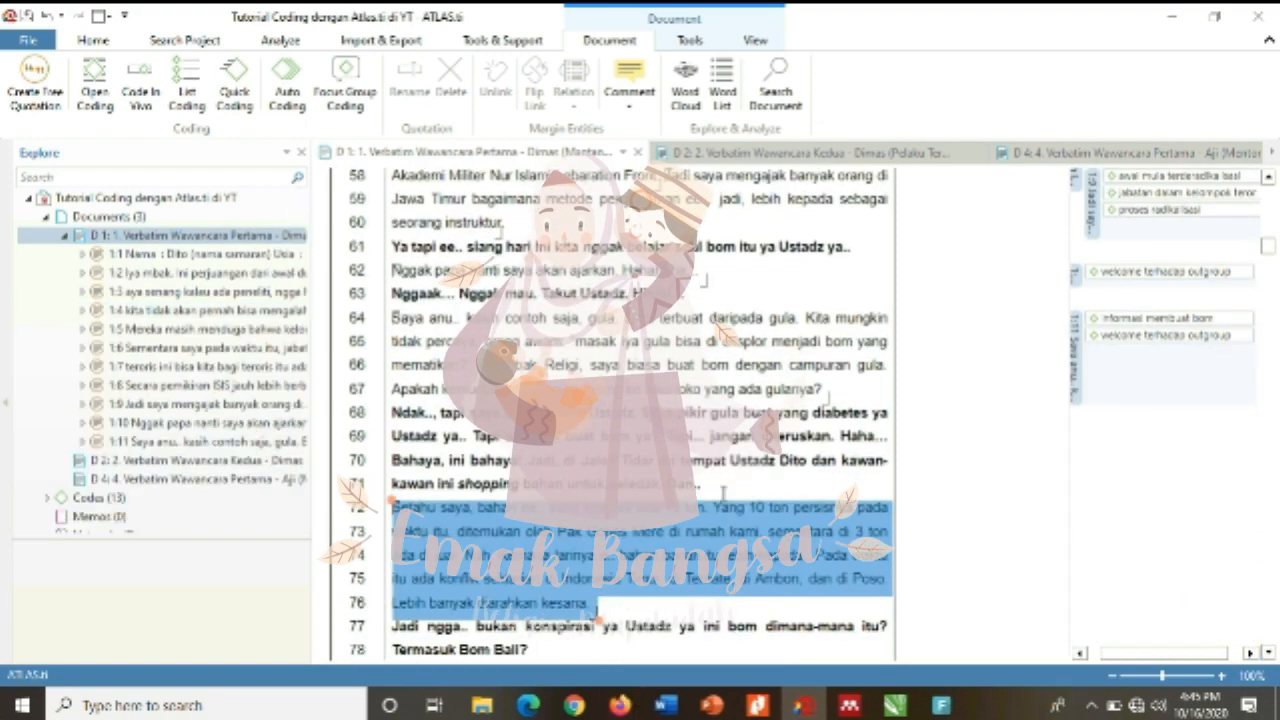
{"action": "right_click", "coordinate": [602, 566]}
{"action": "left_click", "coordinate": [694, 415]}
{"action": "type", "text": "asal"}
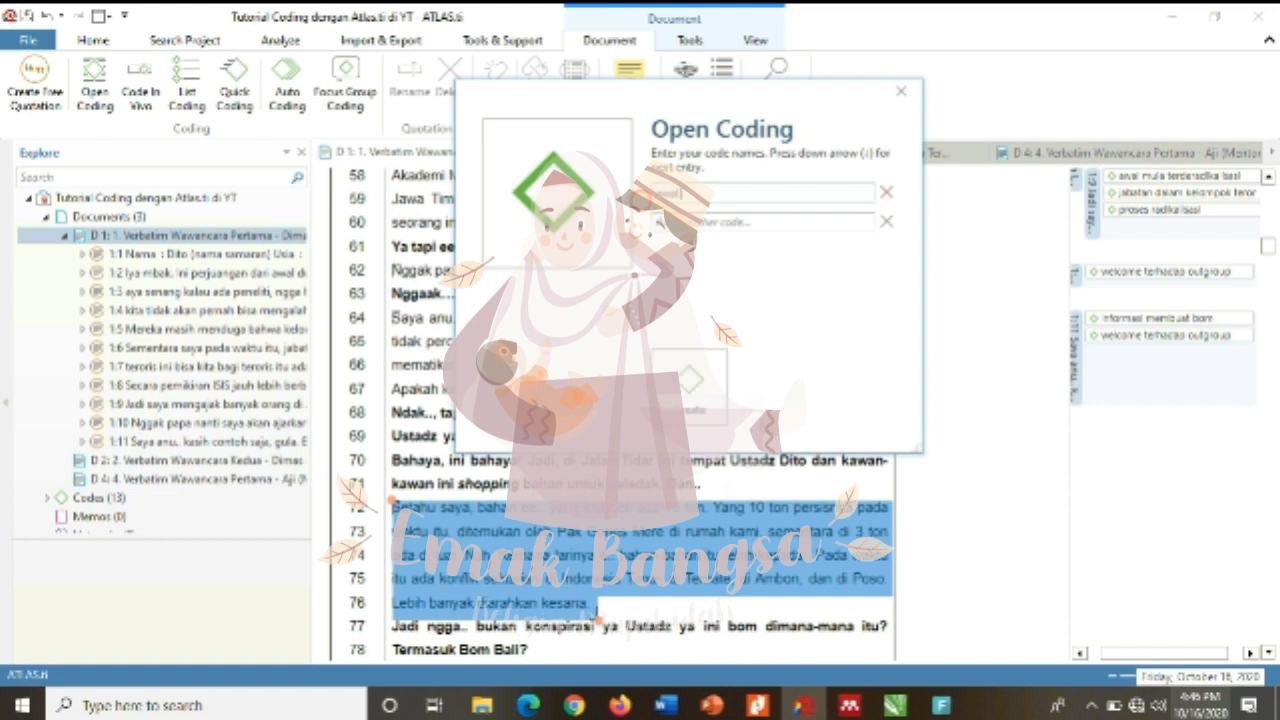
{"action": "type", "text": " mula terderadikalisasi"}
{"action": "key", "text": "Return"}
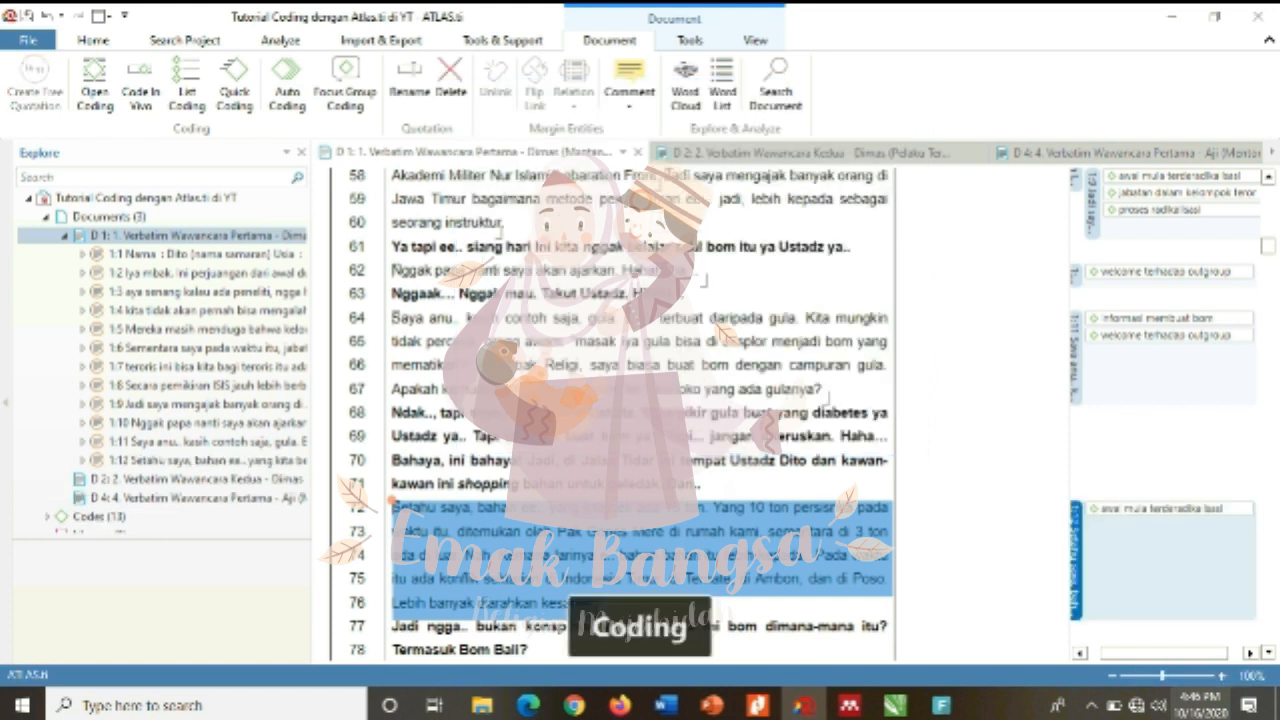
{"action": "left_click", "coordinate": [186, 90]}
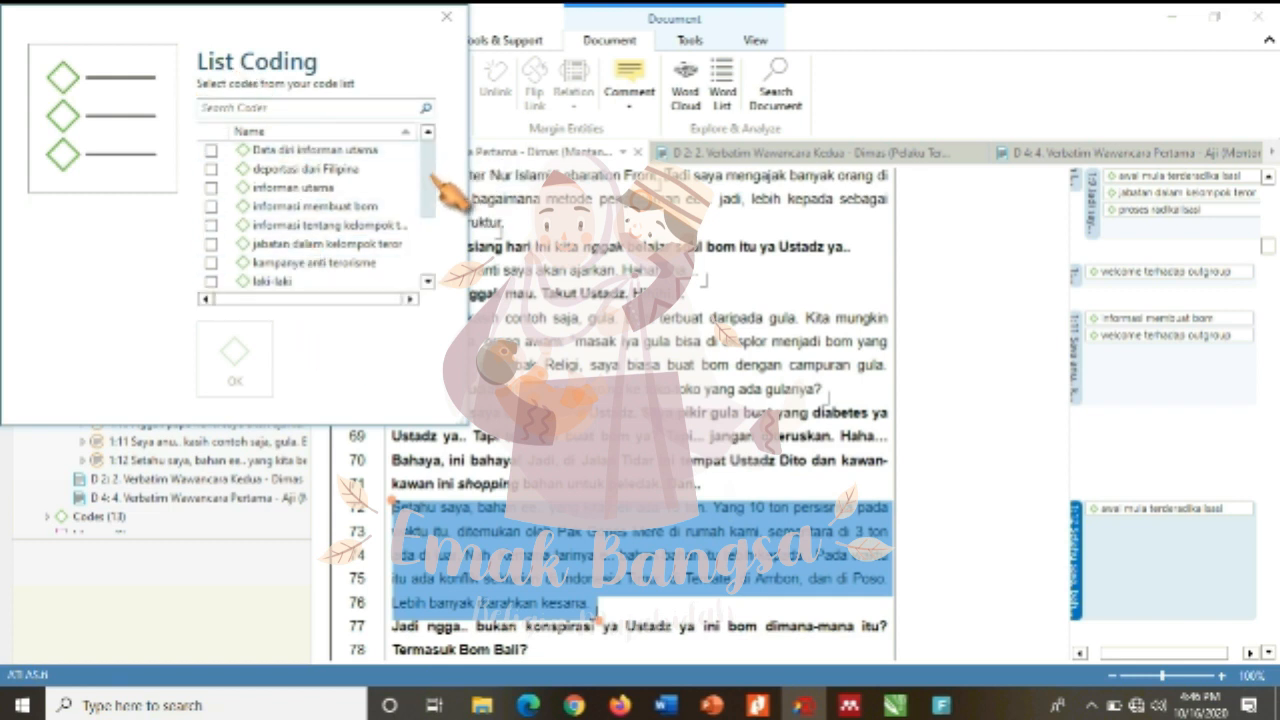
{"action": "mouse_move", "coordinate": [431, 176]}
{"action": "left_mouse_down"}
{"action": "mouse_move", "coordinate": [437, 252]}
{"action": "mouse_move", "coordinate": [433, 170]}
{"action": "left_mouse_up"}
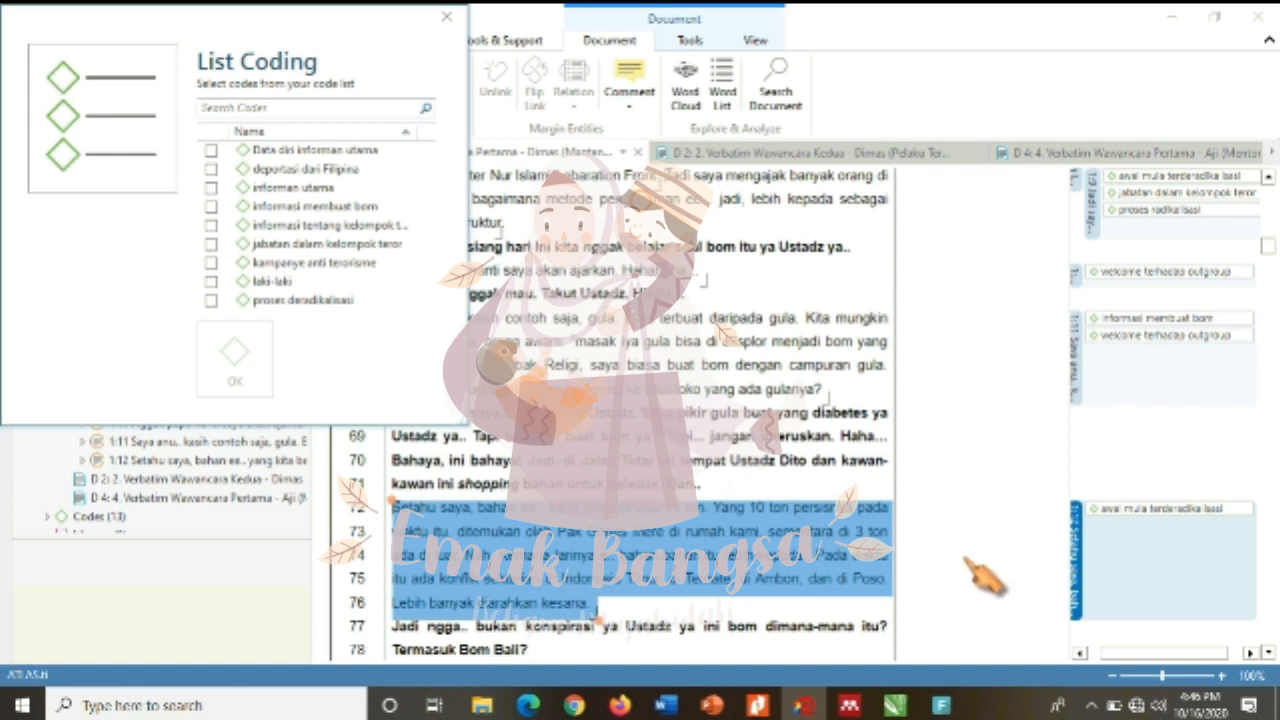
{"action": "left_click", "coordinate": [446, 16]}
{"action": "left_click", "coordinate": [923, 464]}
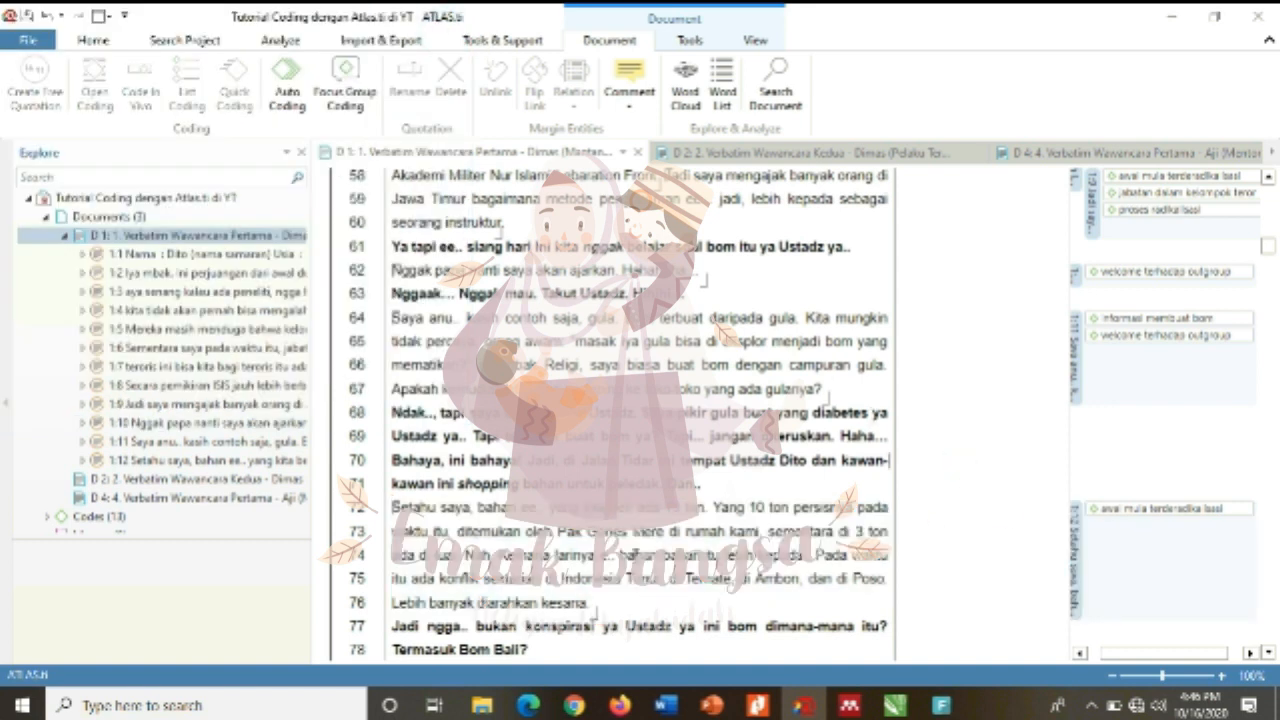
- Apply List Coding to the "Pada waktu itu" passage in lines 74–76 with "proses radikalisasi", "jabatan dalam kelompok teror" and "informasi tentang kelompok te..."
{"action": "left_click_drag", "start_coordinate": [818, 555], "coordinate": [590, 605]}
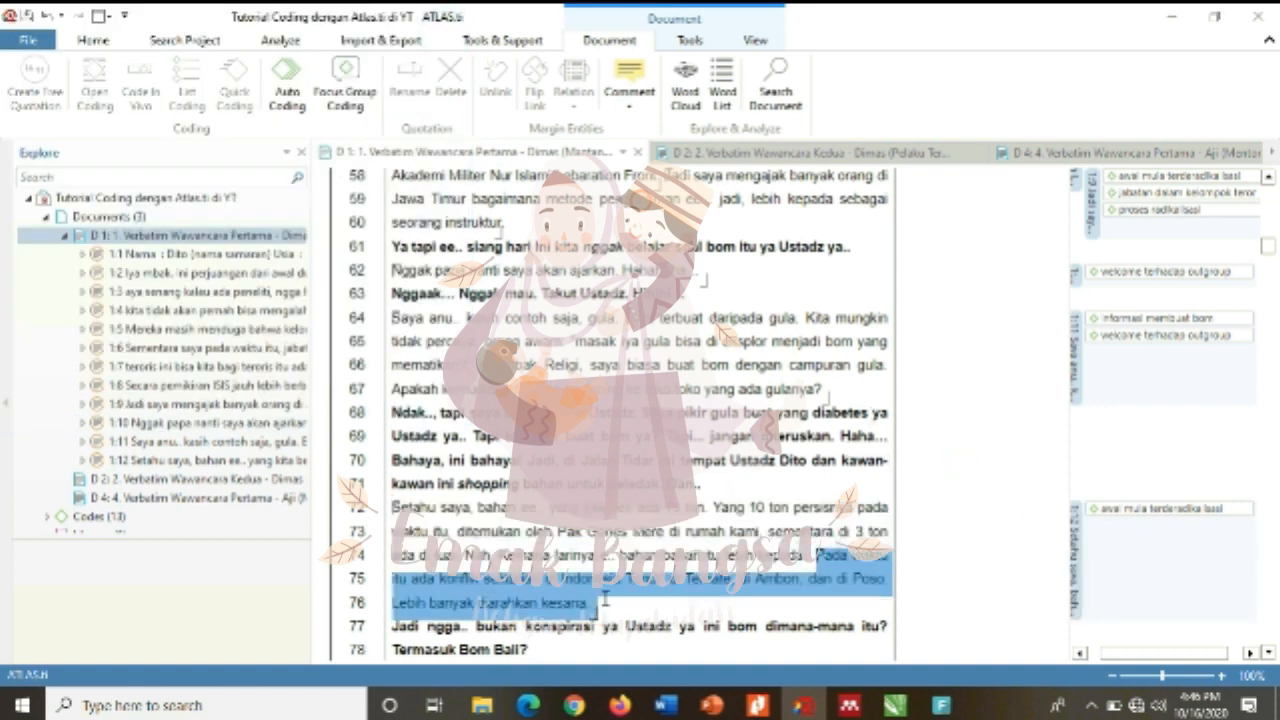
{"action": "left_click", "coordinate": [195, 95]}
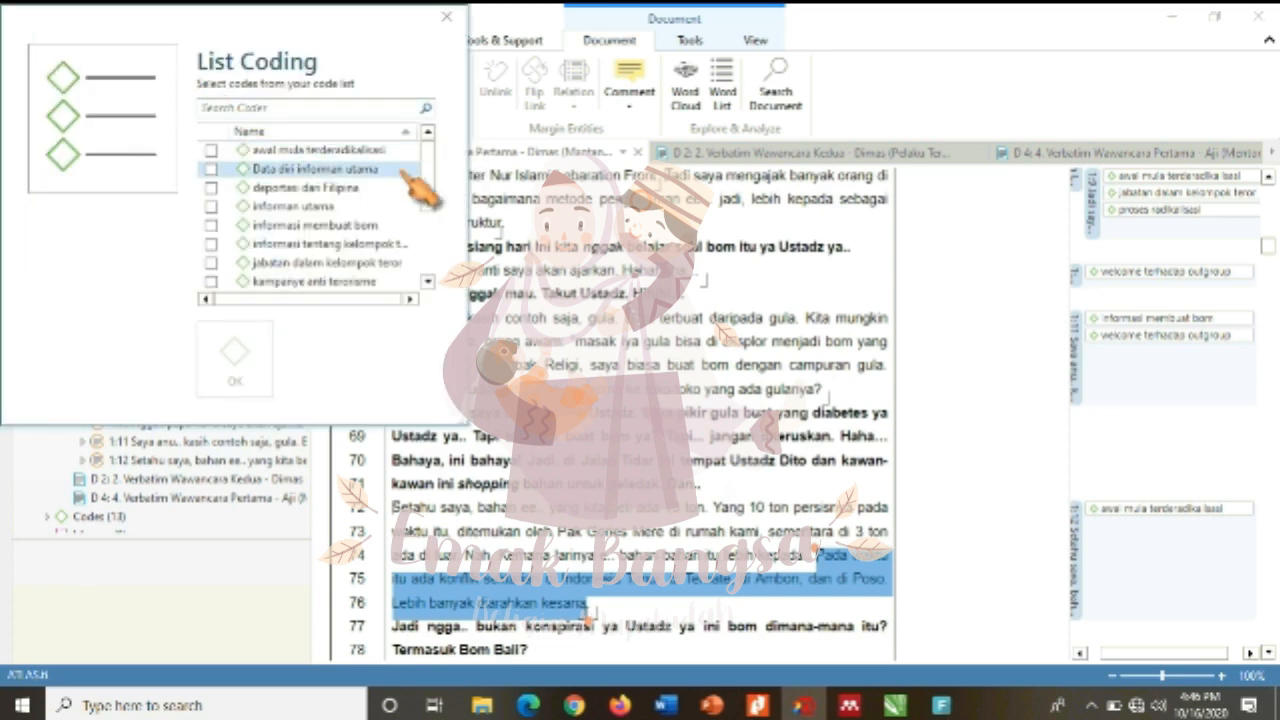
{"action": "left_click_drag", "start_coordinate": [427, 185], "coordinate": [424, 240]}
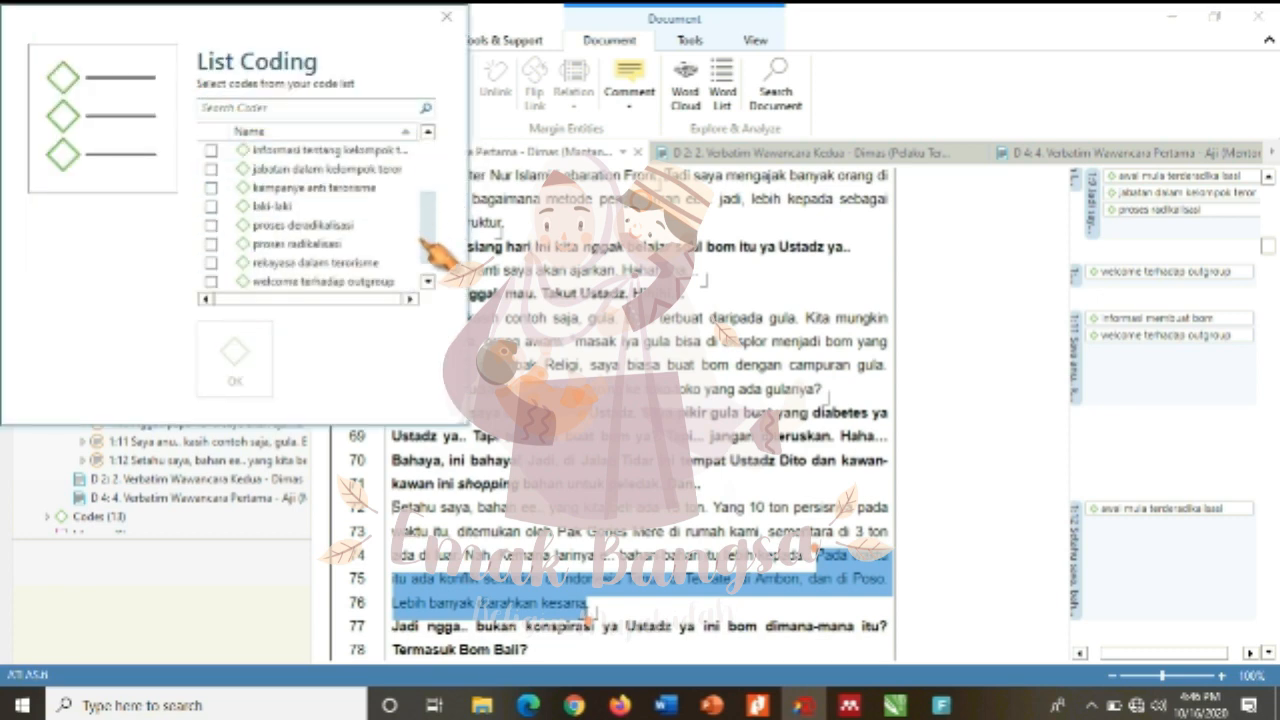
{"action": "left_click", "coordinate": [211, 243]}
{"action": "left_click", "coordinate": [427, 281]}
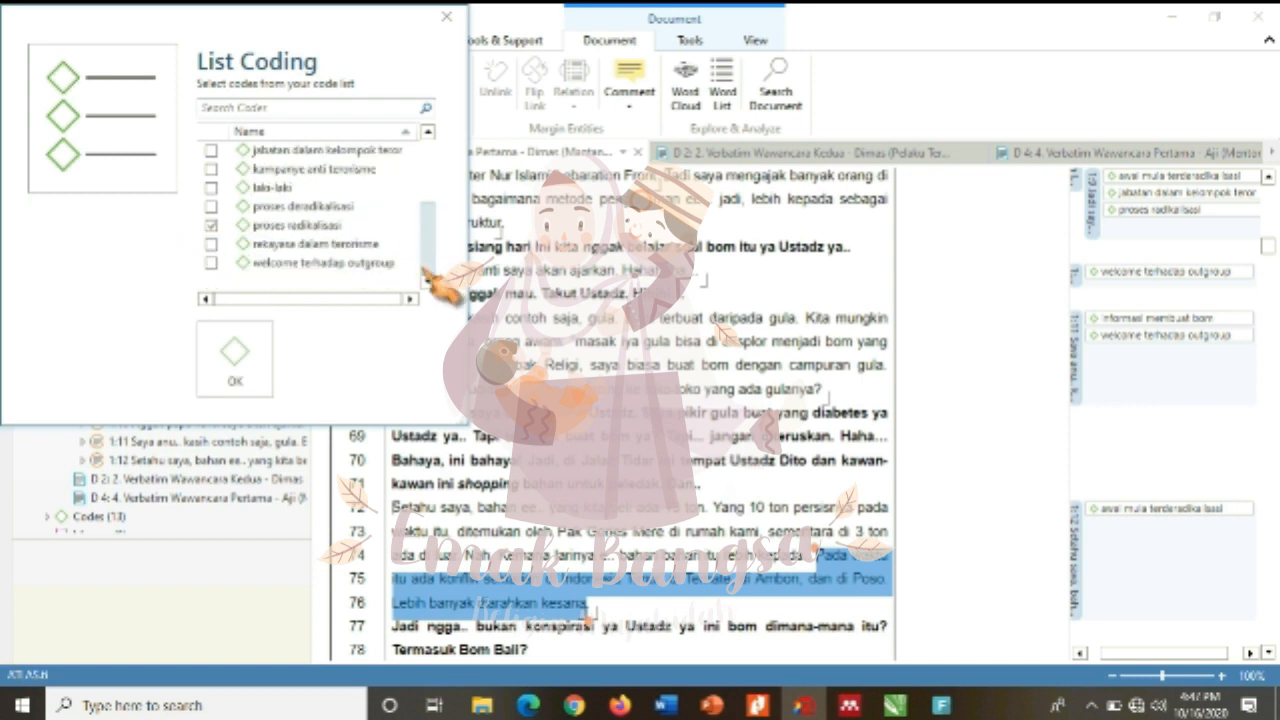
{"action": "left_click", "coordinate": [211, 150]}
{"action": "scroll", "coordinate": [427, 225], "scroll_direction": "up", "scroll_amount": 1}
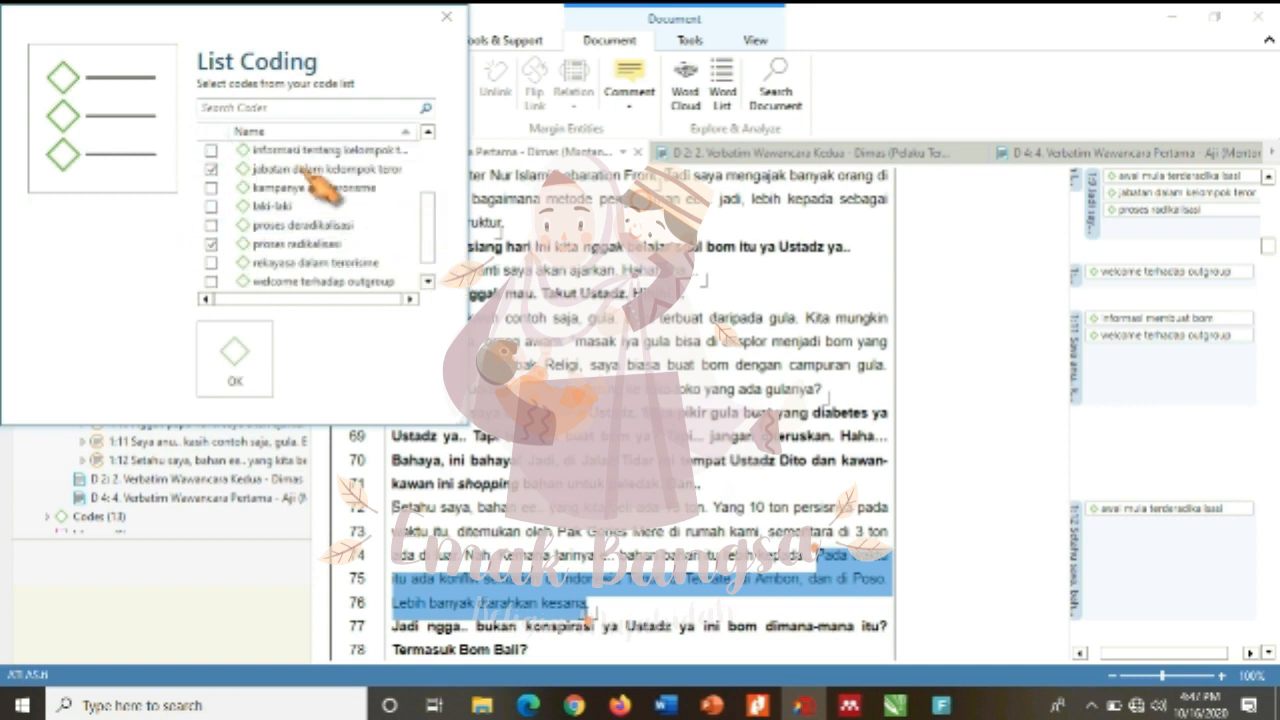
{"action": "left_click", "coordinate": [211, 150]}
{"action": "left_click", "coordinate": [237, 355]}
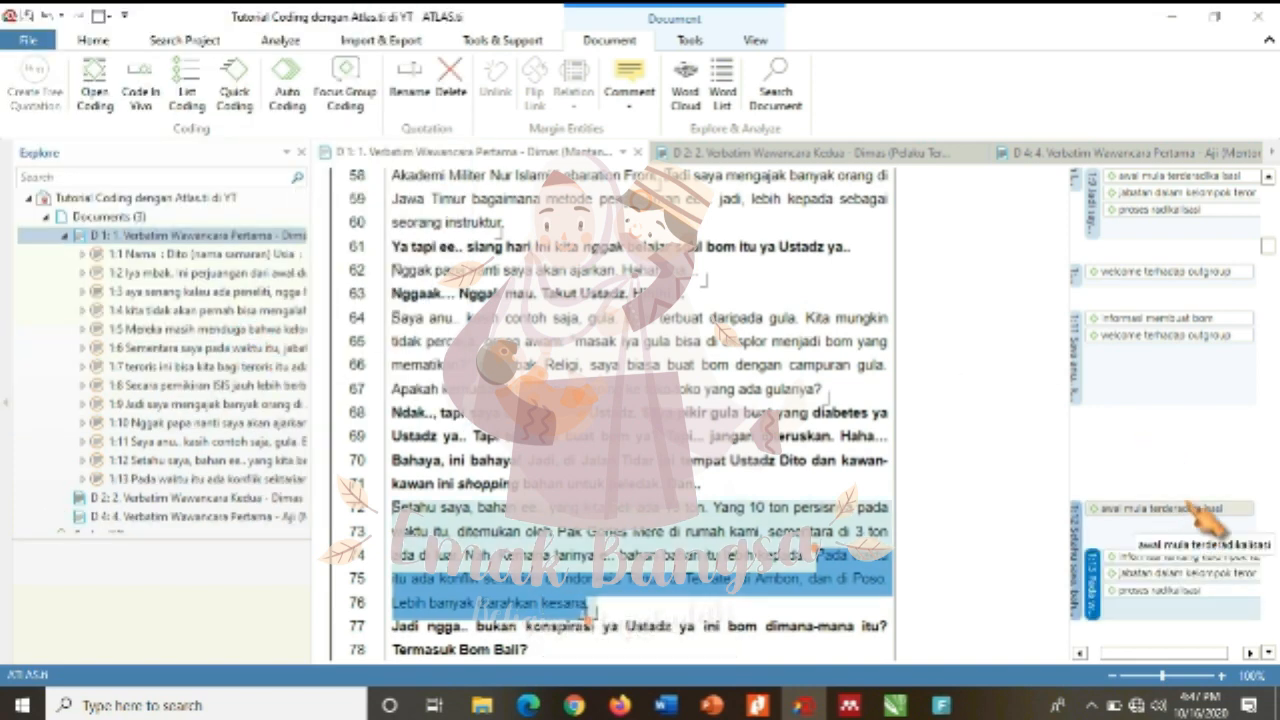
- Apply List Coding to the "Kalau kita mencari kebenaran" passage in lines 79–82 with "rekayasa dalam terorisme" and "informasi tentang kelompok te..."
{"action": "left_click", "coordinate": [1269, 652]}
{"action": "left_click", "coordinate": [1269, 652]}
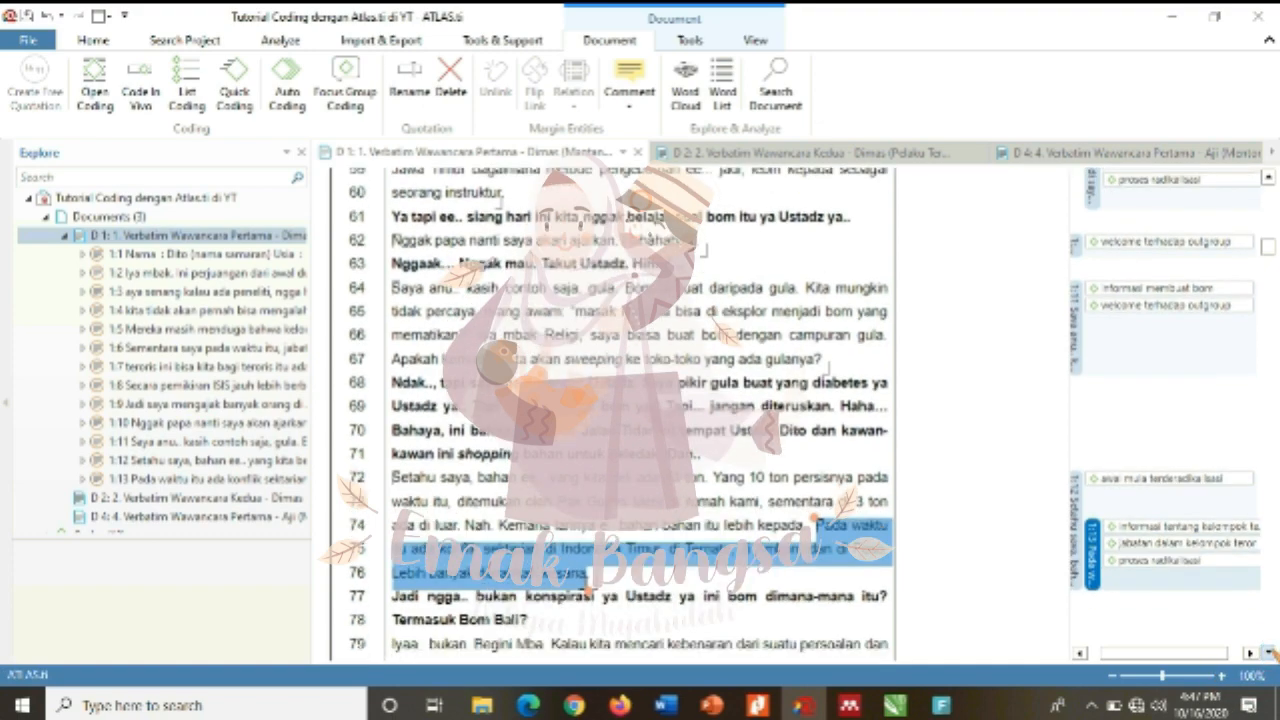
{"action": "left_click", "coordinate": [1269, 652]}
{"action": "left_click", "coordinate": [1269, 652]}
{"action": "left_click", "coordinate": [1269, 652]}
{"action": "left_click", "coordinate": [1269, 652]}
{"action": "left_click", "coordinate": [1269, 652]}
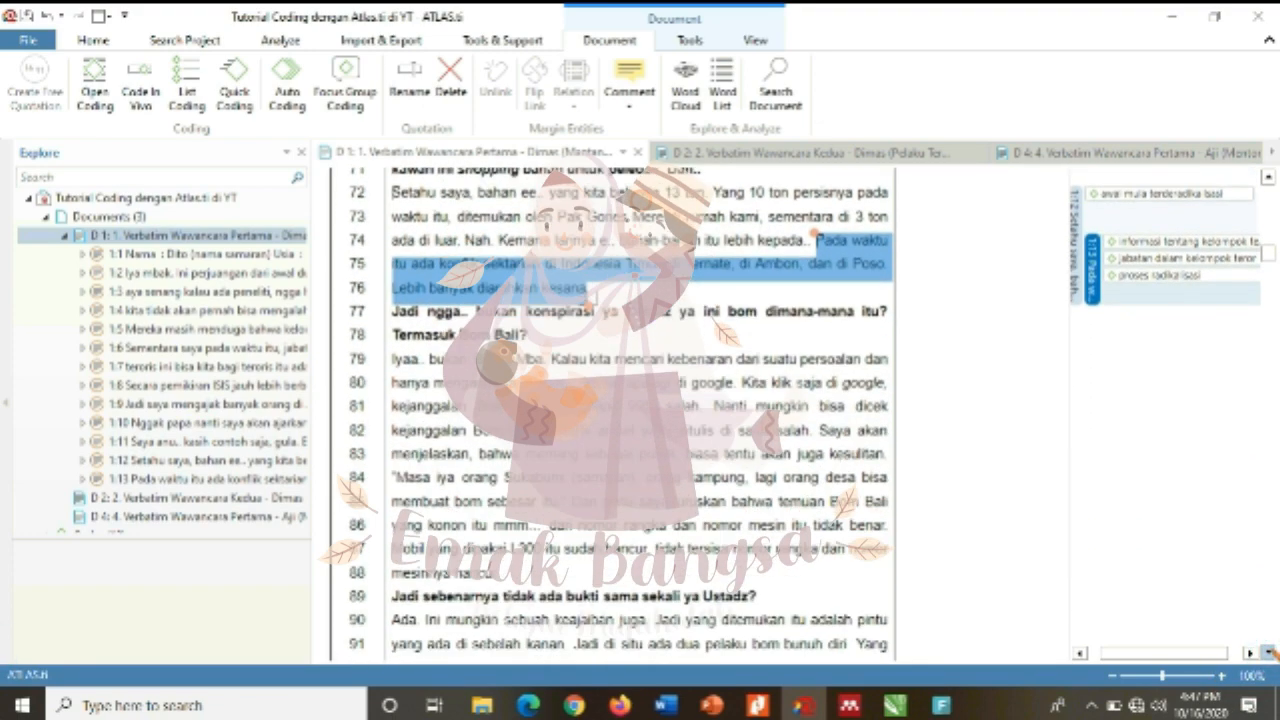
{"action": "left_click", "coordinate": [1269, 652]}
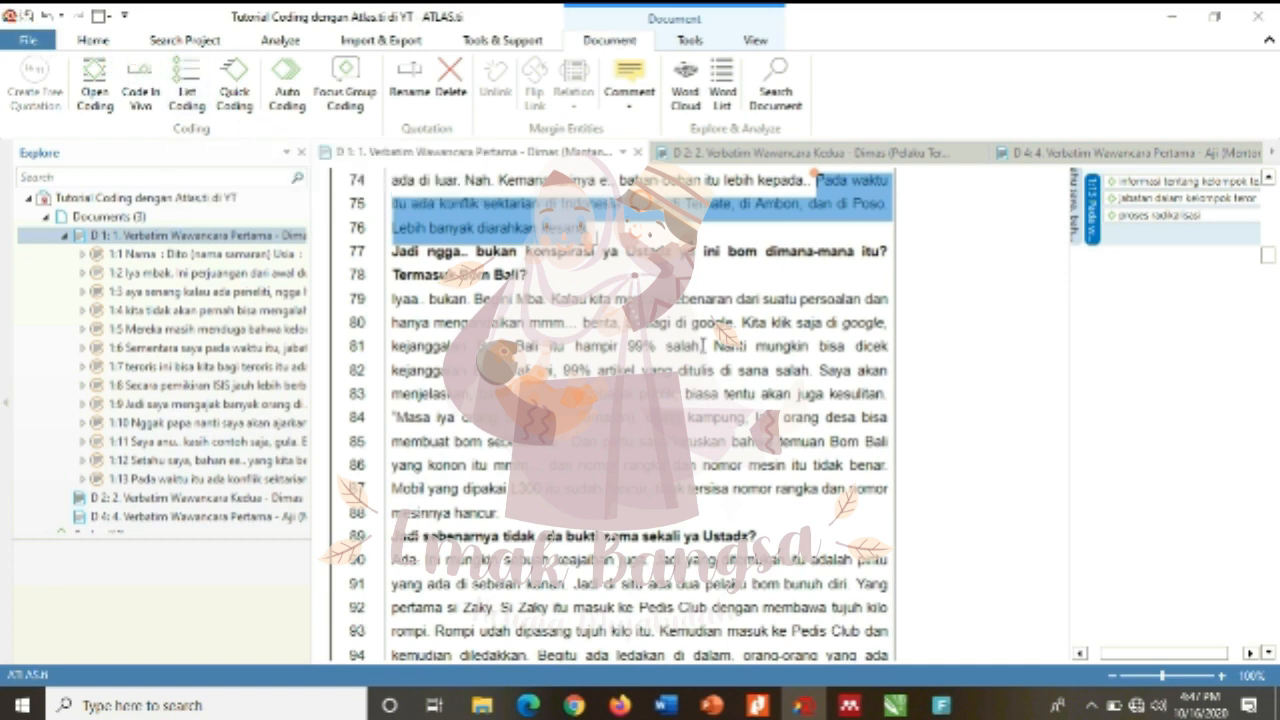
{"action": "left_click_drag", "start_coordinate": [703, 345], "coordinate": [740, 322]}
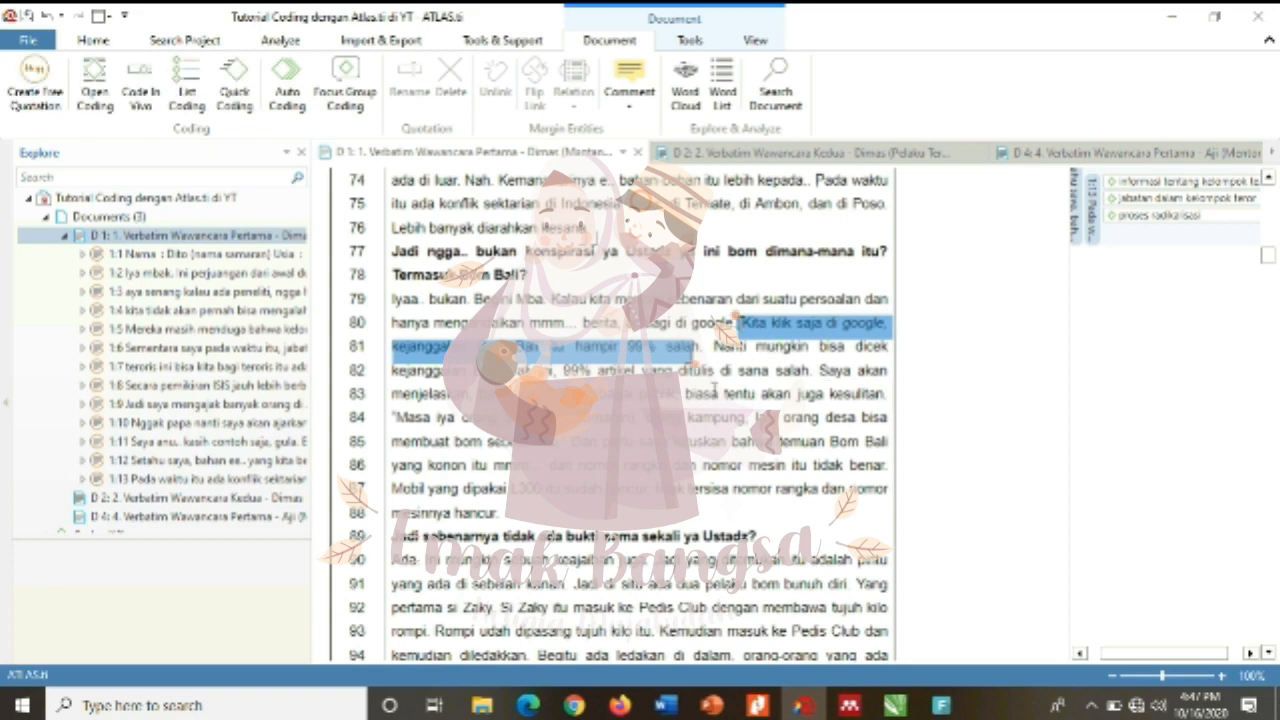
{"action": "left_click", "coordinate": [883, 394]}
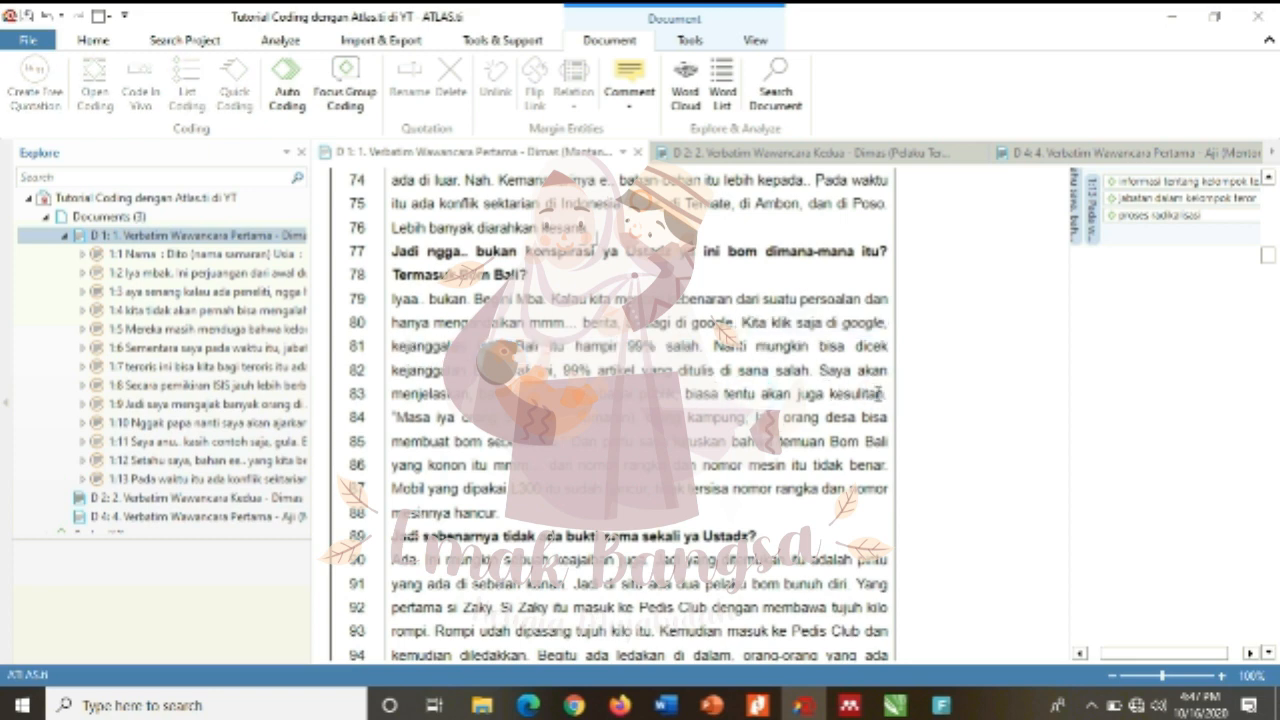
{"action": "left_click_drag", "start_coordinate": [815, 372], "coordinate": [553, 298]}
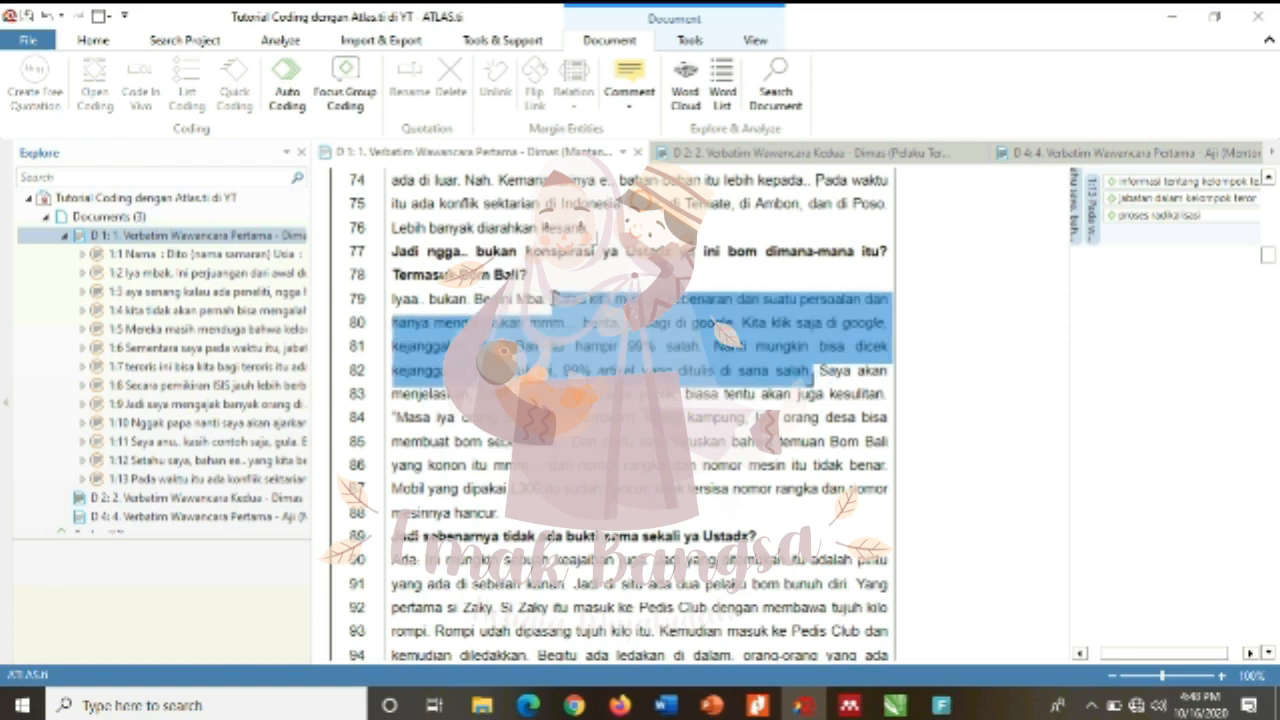
{"action": "left_click", "coordinate": [186, 95]}
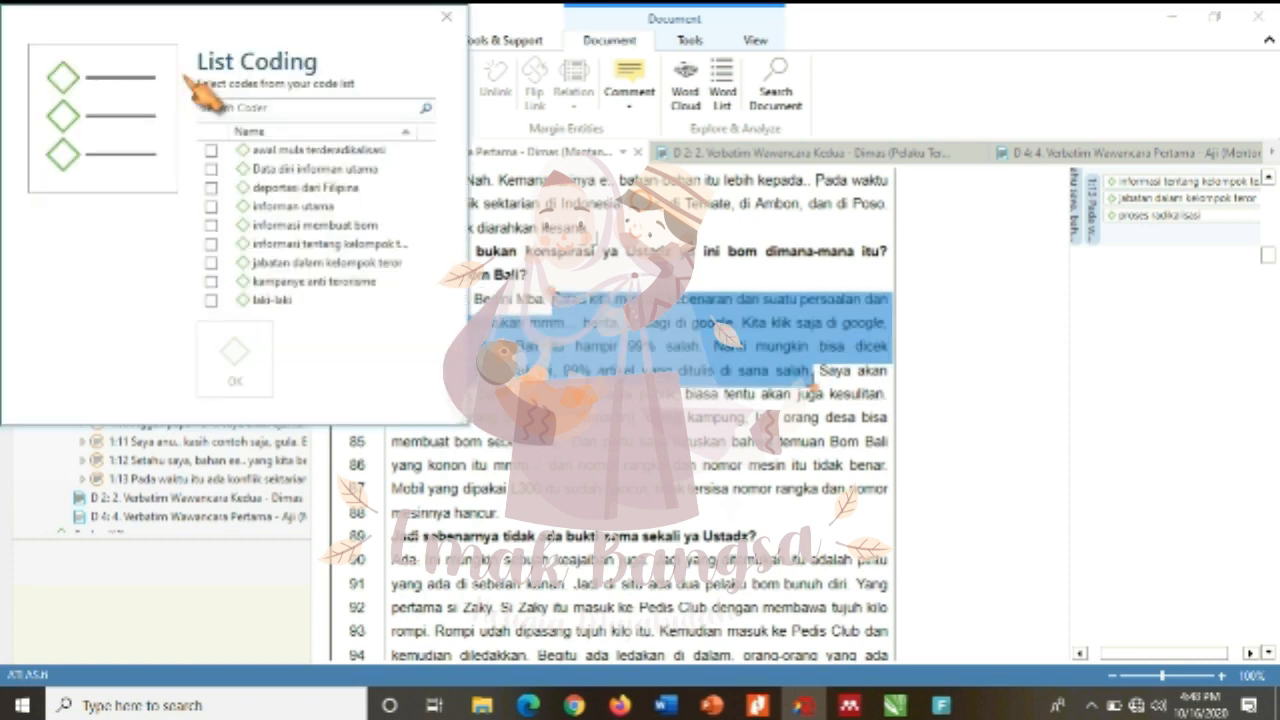
{"action": "scroll", "coordinate": [230, 272], "scroll_direction": "down", "scroll_amount": 2}
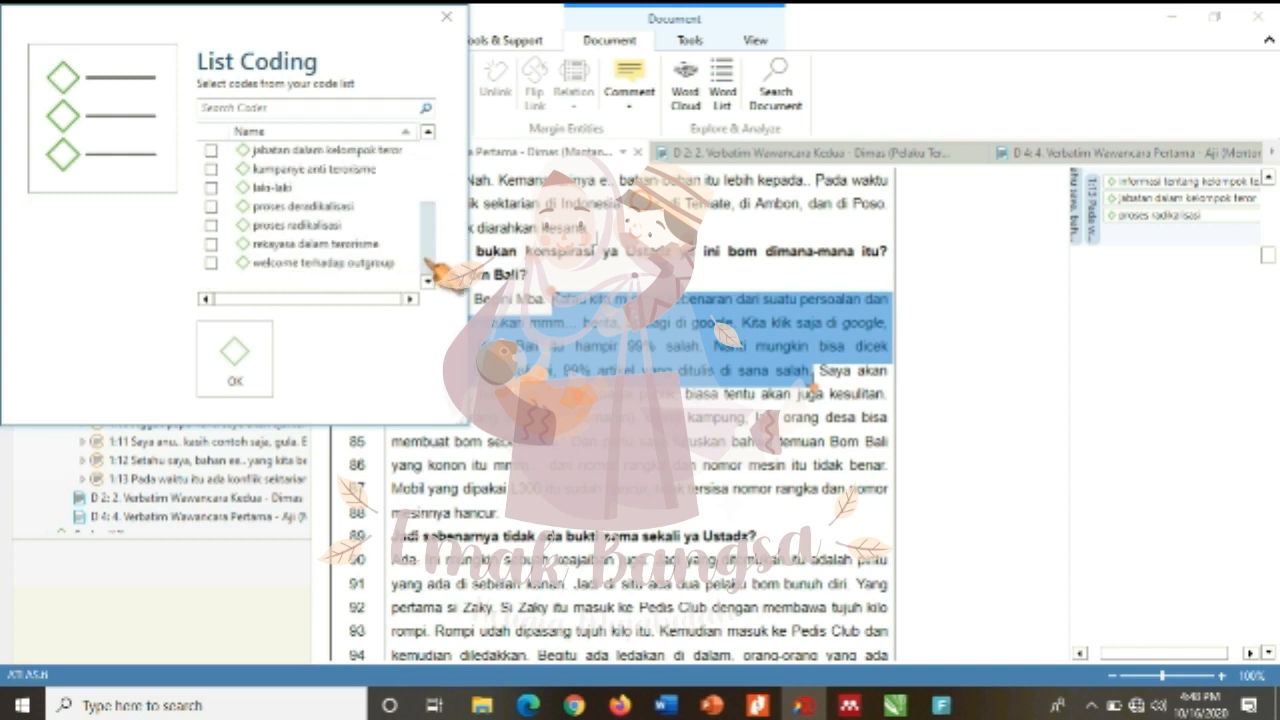
{"action": "left_click", "coordinate": [211, 244]}
{"action": "left_click", "coordinate": [234, 358]}
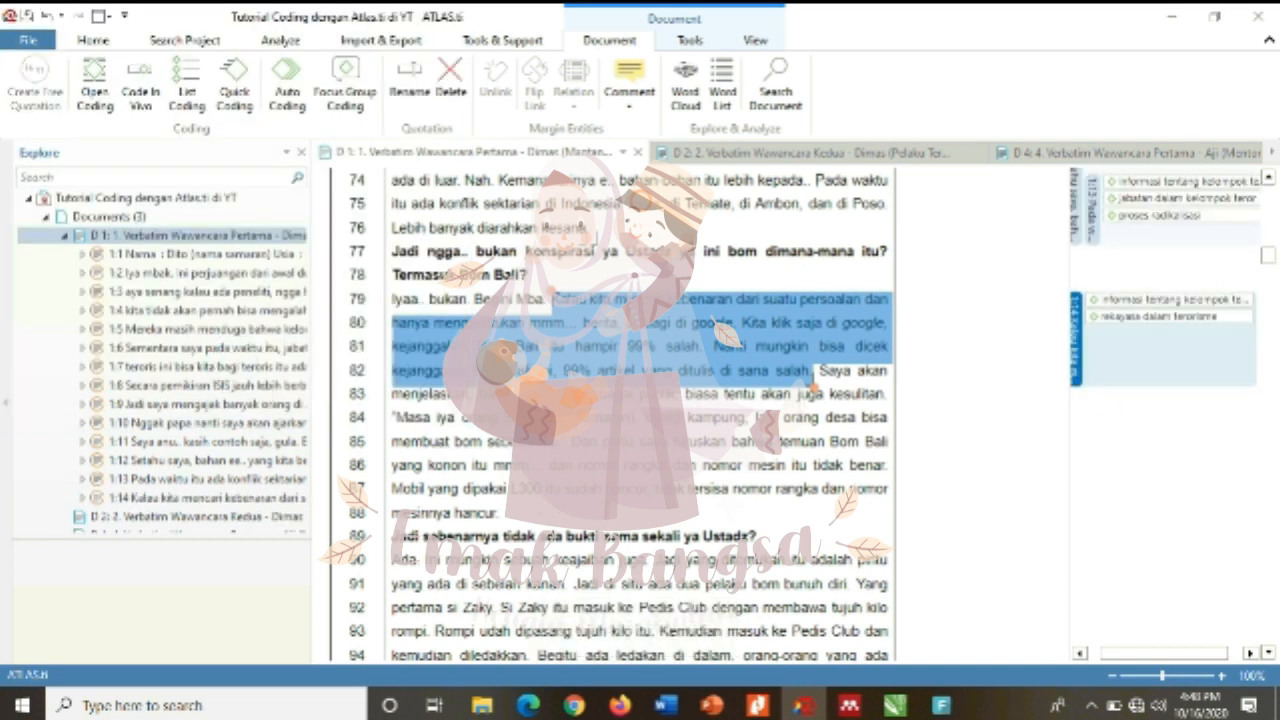
- Apply List Coding to the "Masa iya orang" passage in lines 84–88 with "awal mula terderadikalisasi", "informasi membuat bom", "jabatan dalam kelompok teror" and "rekayasa dalam terorisme"
{"action": "left_click_drag", "start_coordinate": [490, 515], "coordinate": [393, 418]}
{"action": "left_click", "coordinate": [186, 85]}
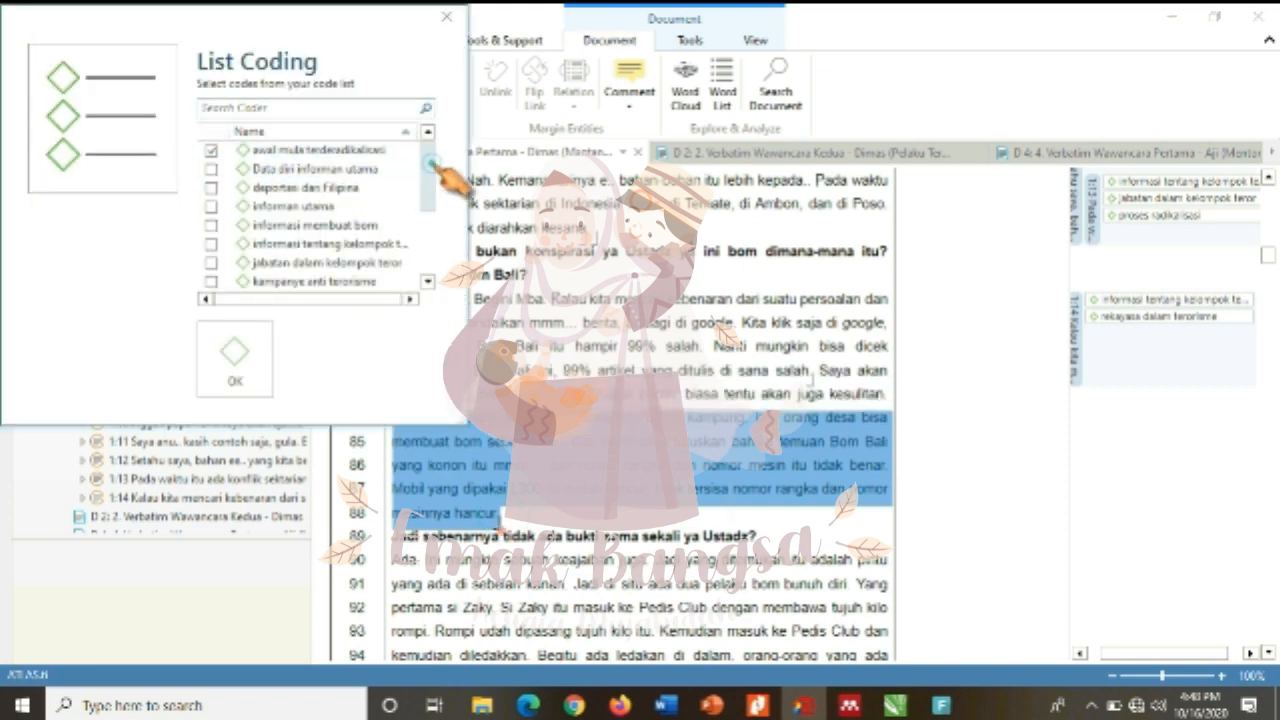
{"action": "mouse_move", "coordinate": [430, 163]}
{"action": "left_mouse_down"}
{"action": "mouse_move", "coordinate": [428, 224]}
{"action": "mouse_move", "coordinate": [429, 172]}
{"action": "left_mouse_up"}
{"action": "left_click", "coordinate": [211, 262]}
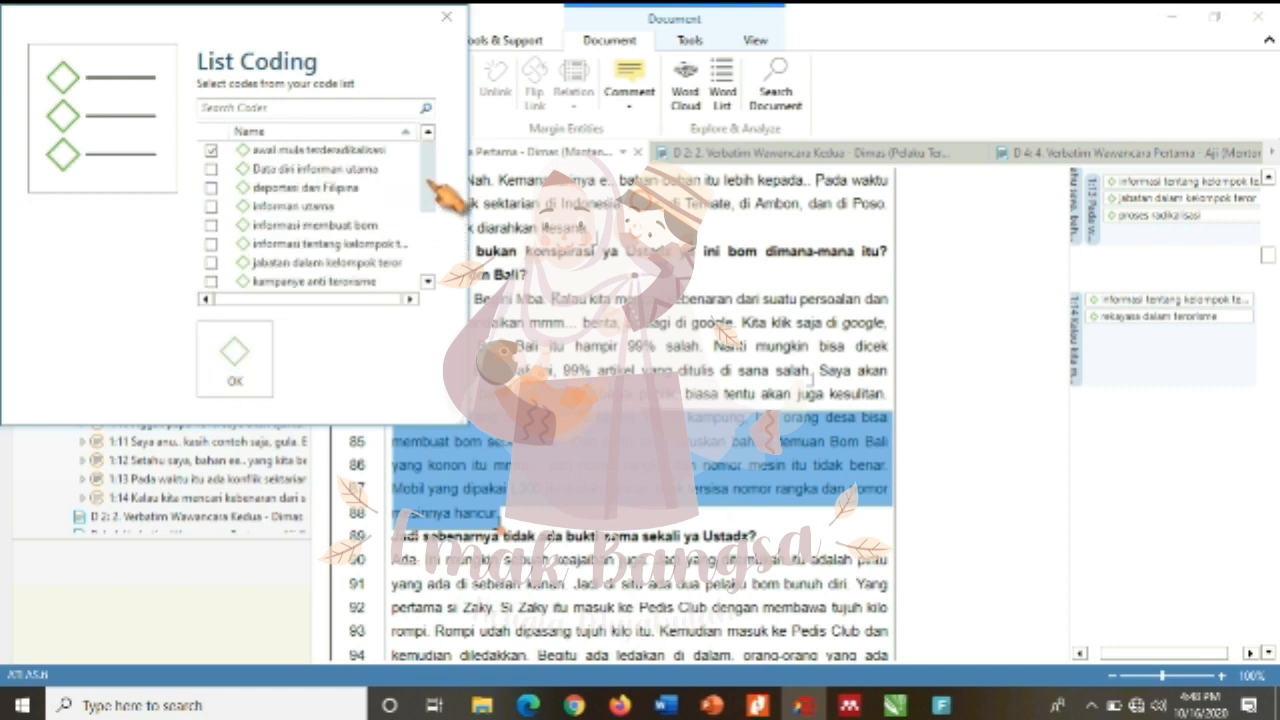
{"action": "left_click", "coordinate": [211, 262]}
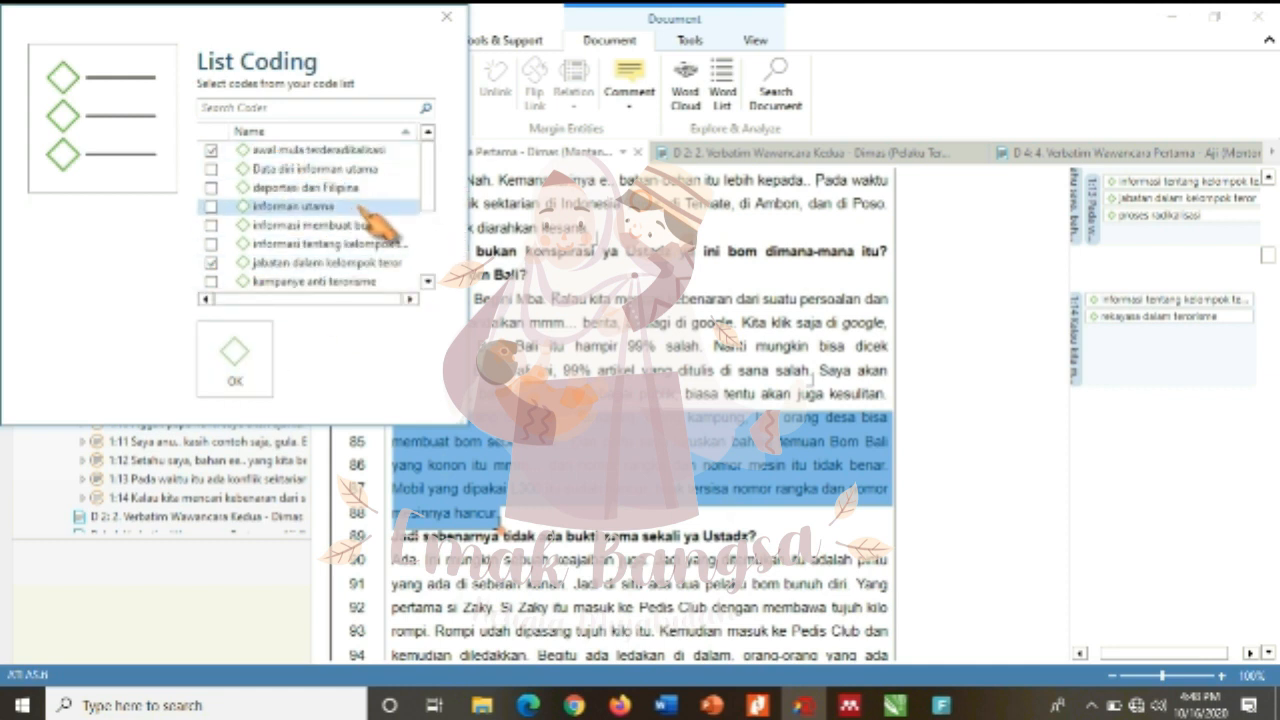
{"action": "left_click", "coordinate": [211, 225]}
{"action": "left_click", "coordinate": [428, 282]}
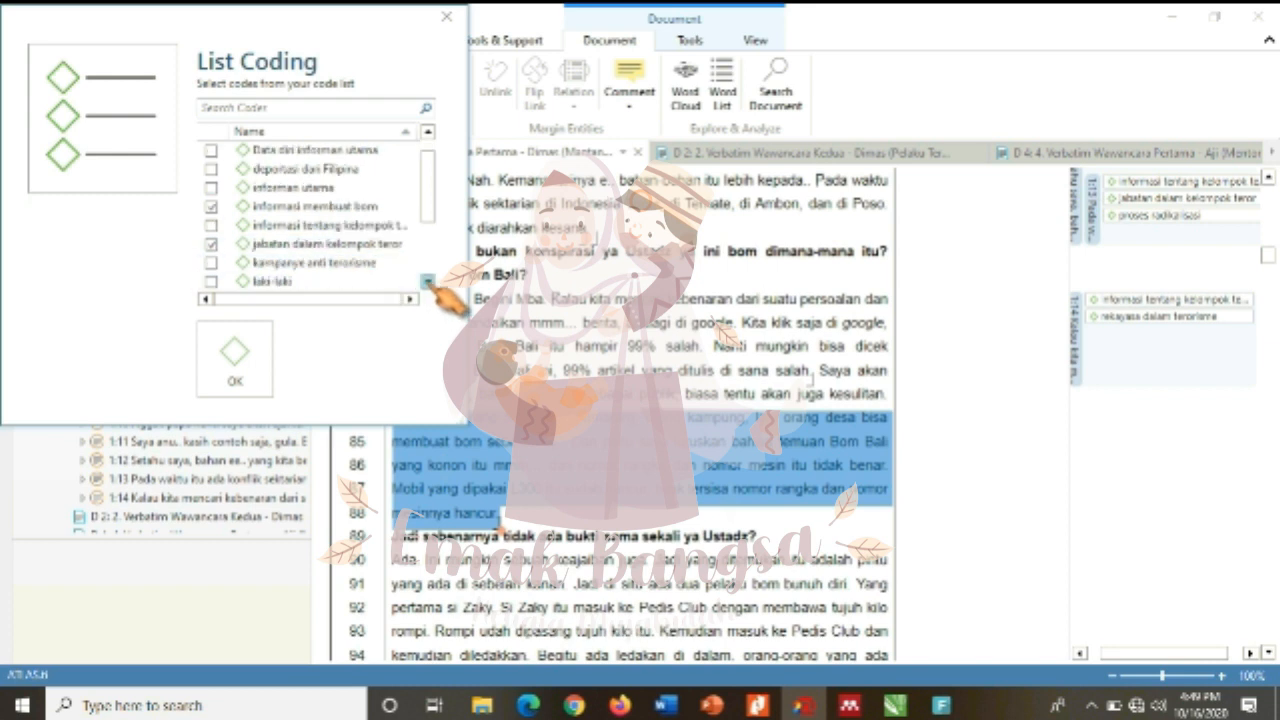
{"action": "left_click", "coordinate": [428, 282]}
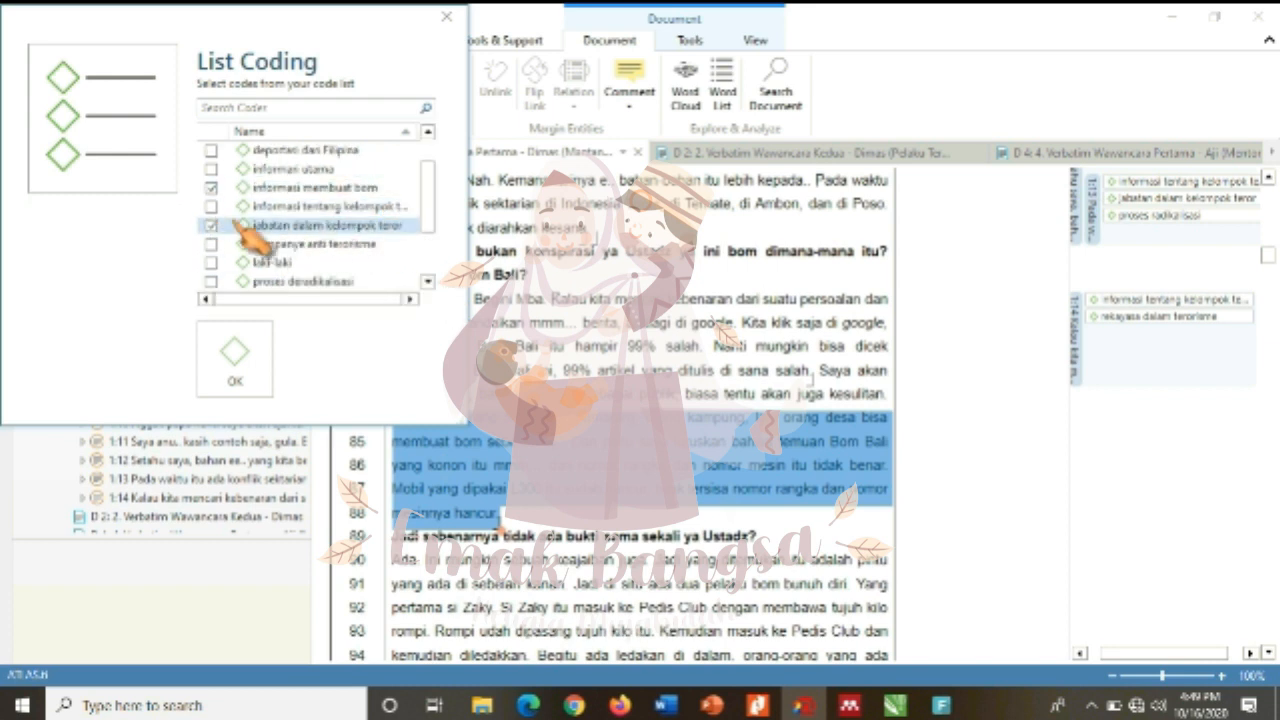
{"action": "left_click", "coordinate": [428, 282]}
{"action": "left_click", "coordinate": [428, 282]}
{"action": "left_click", "coordinate": [428, 282]}
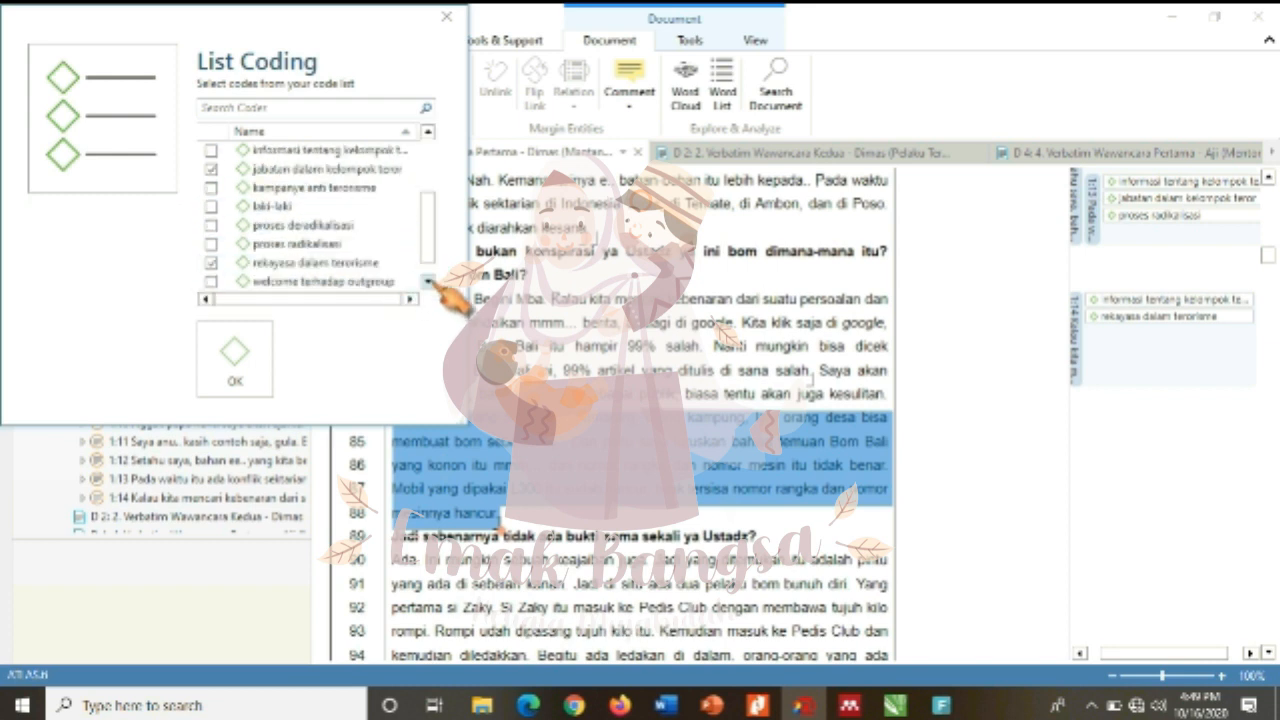
{"action": "left_click", "coordinate": [428, 282]}
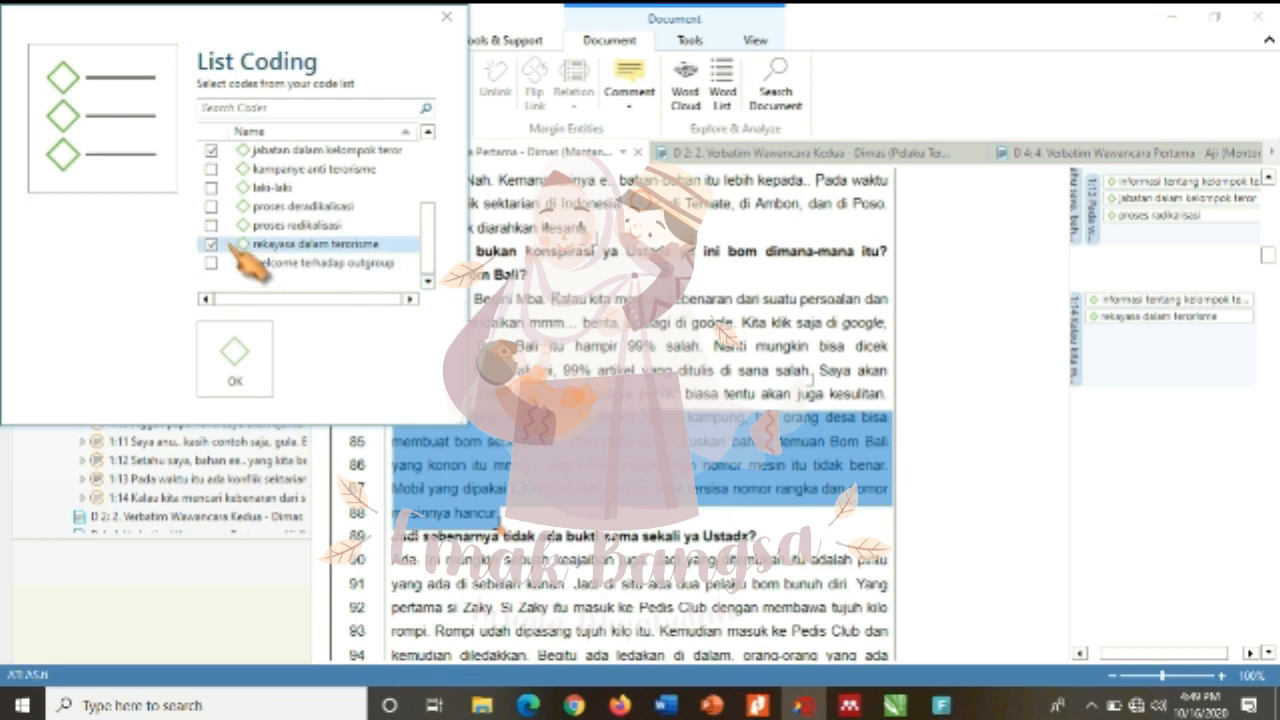
{"action": "left_click", "coordinate": [250, 362]}
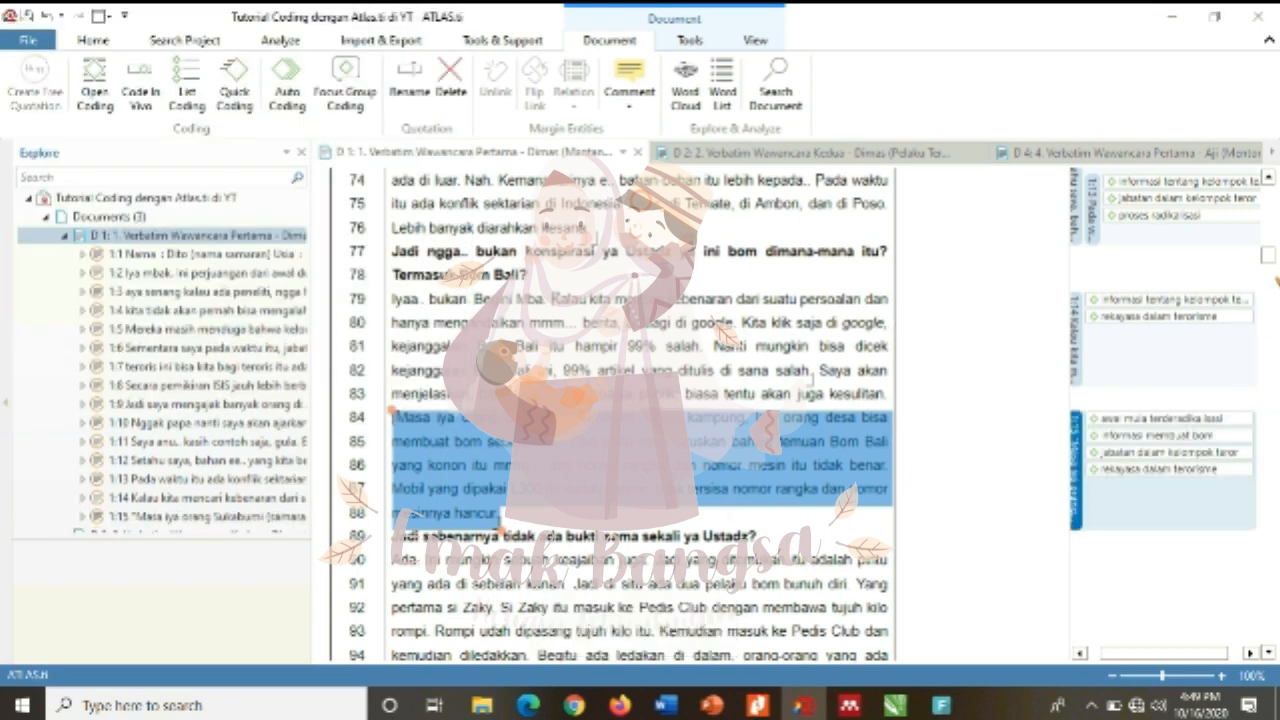
{"action": "scroll", "coordinate": [1270, 258], "scroll_direction": "down", "scroll_amount": 8}
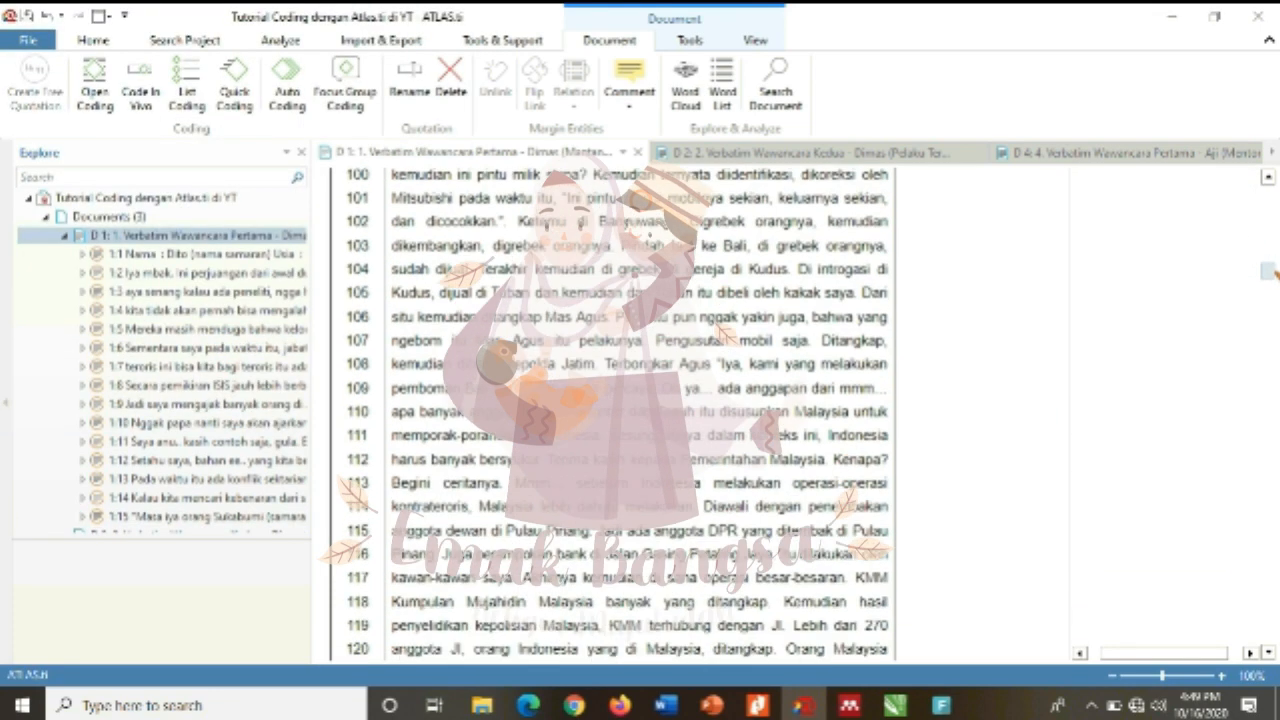
{"action": "scroll", "coordinate": [1270, 262], "scroll_direction": "up", "scroll_amount": 4}
{"action": "scroll", "coordinate": [1270, 262], "scroll_direction": "up", "scroll_amount": 3}
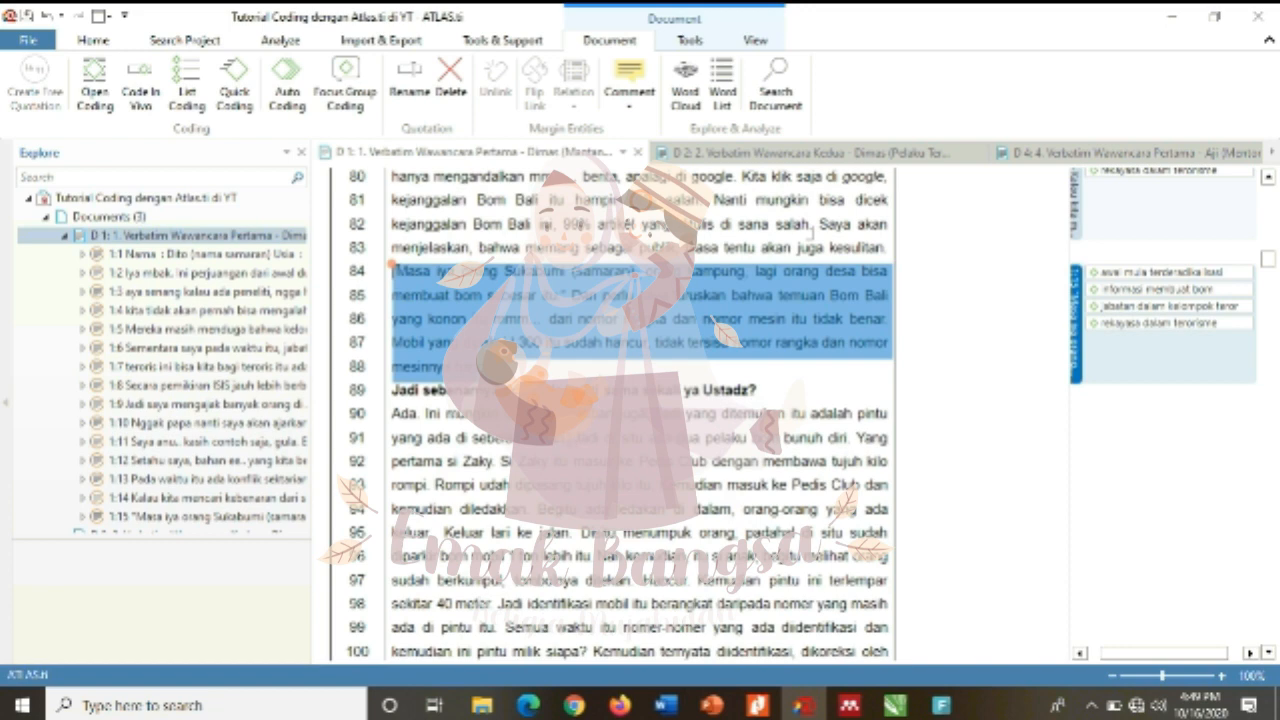
{"action": "left_click_drag", "start_coordinate": [516, 437], "coordinate": [446, 418]}
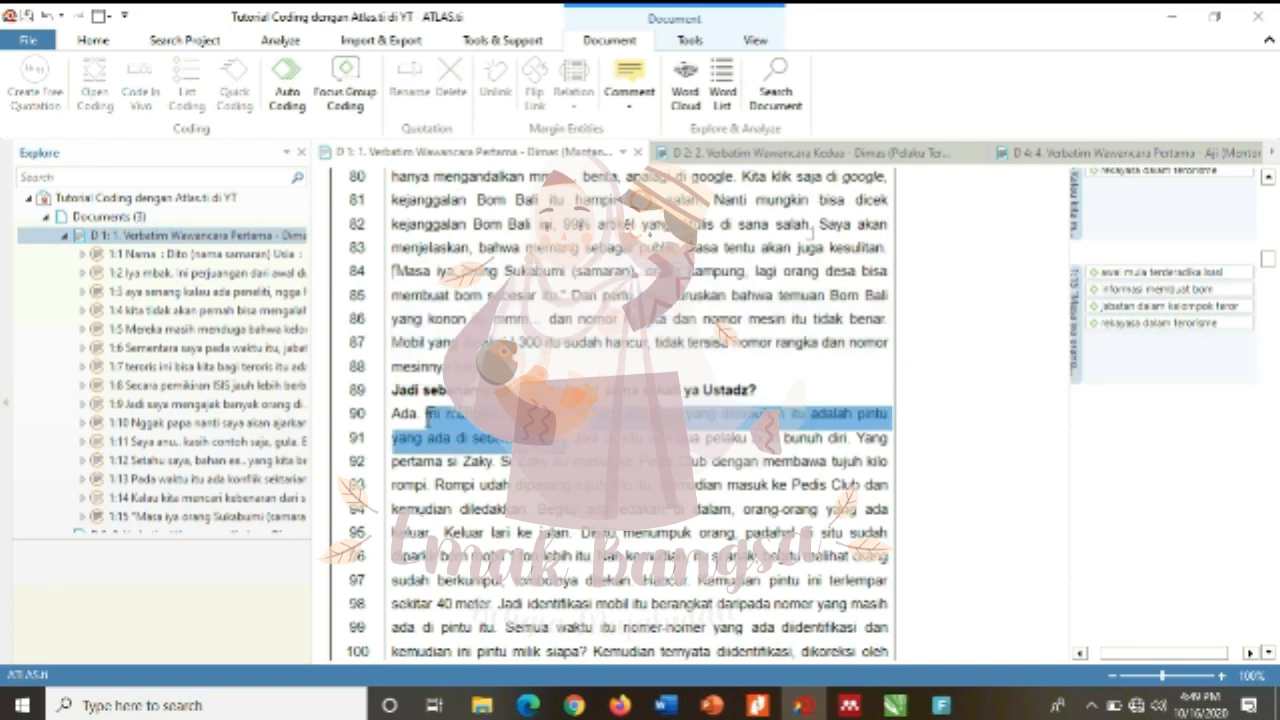
{"action": "left_click", "coordinate": [428, 414]}
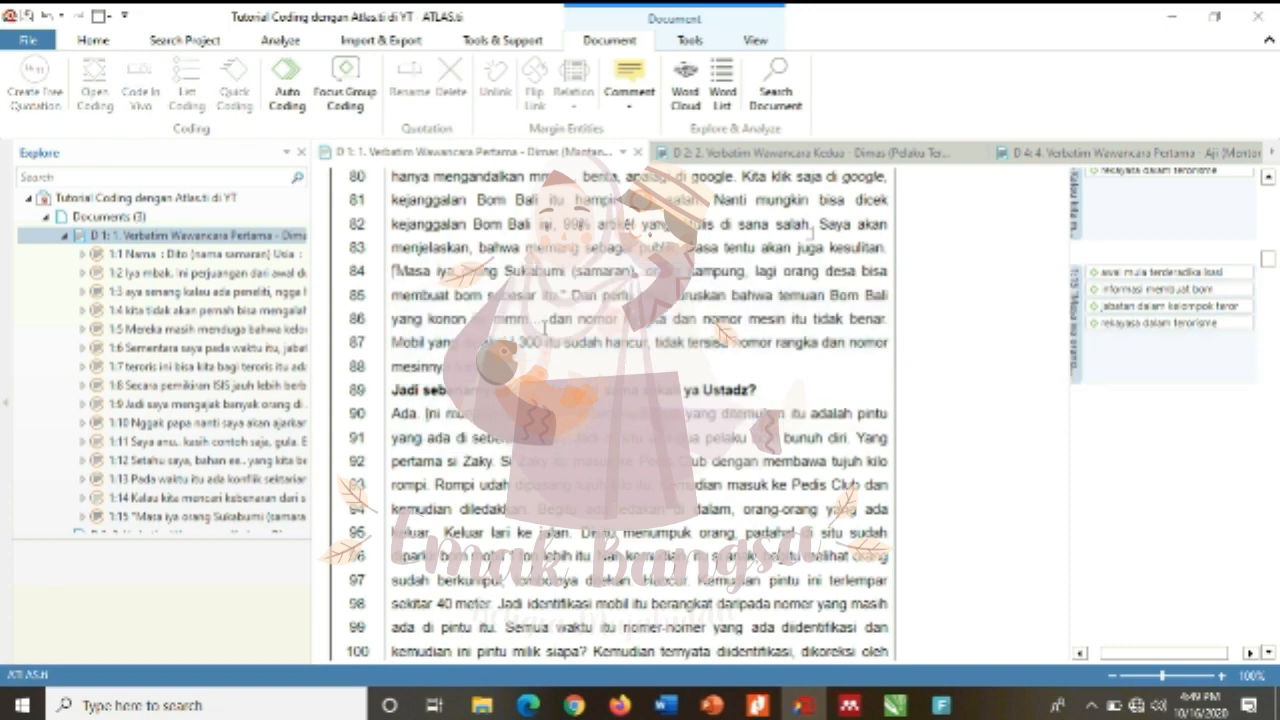
{"action": "left_click_drag", "start_coordinate": [395, 270], "coordinate": [738, 606]}
{"action": "left_click", "coordinate": [895, 483]}
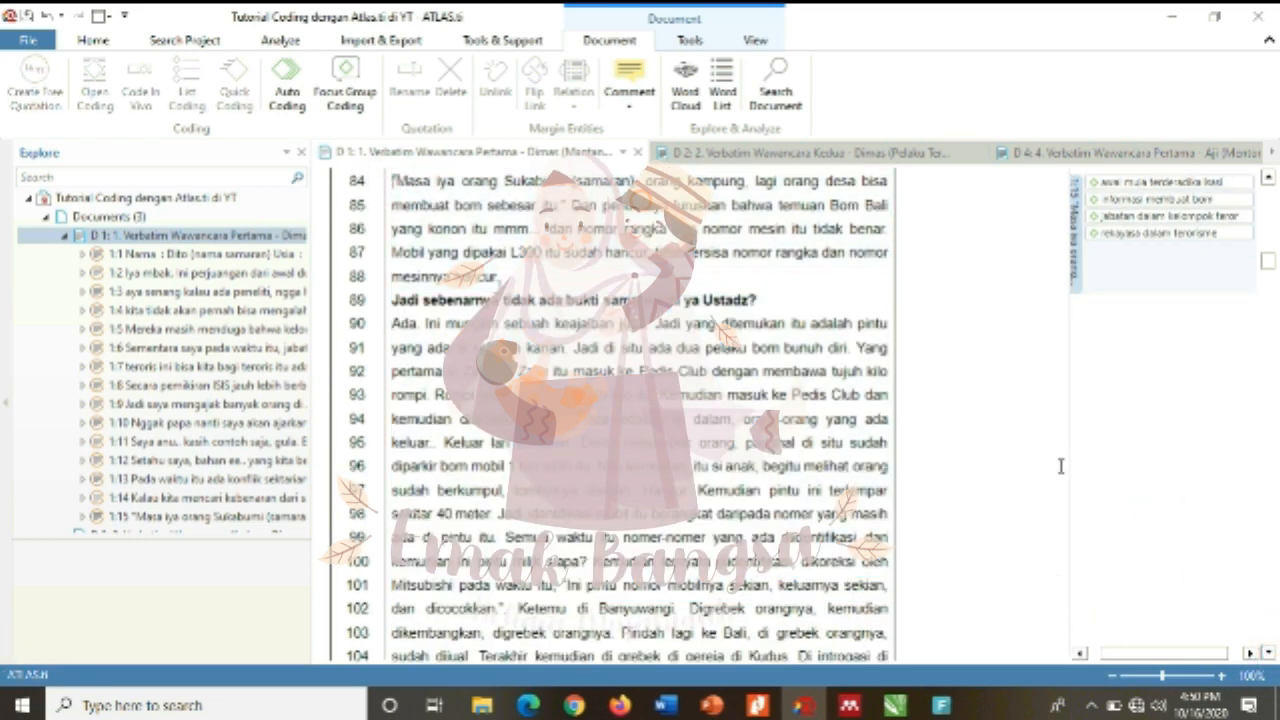
- Apply Open Coding to the passage from "Masa iya orang" in line 84 through line 103 with the code "Kisah Bom Bali 1"
{"action": "scroll", "coordinate": [950, 530], "scroll_direction": "up", "scroll_amount": 1}
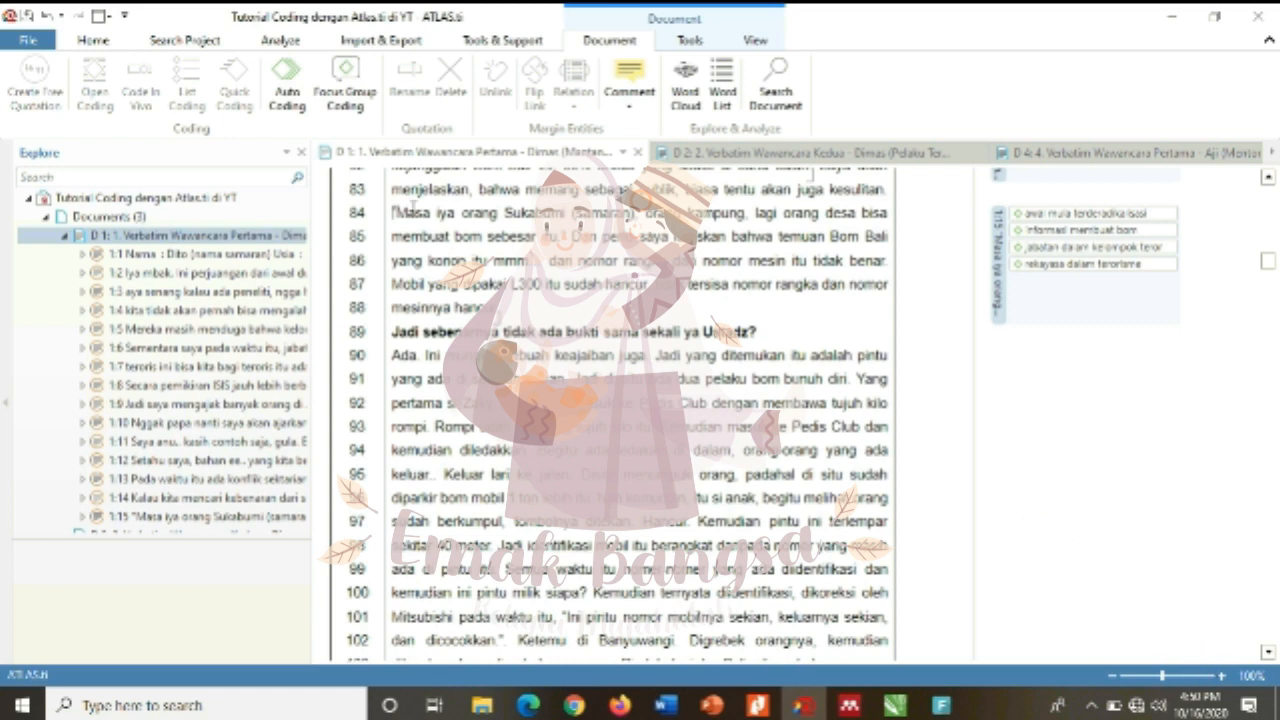
{"action": "left_click_drag", "start_coordinate": [828, 658], "coordinate": [396, 214]}
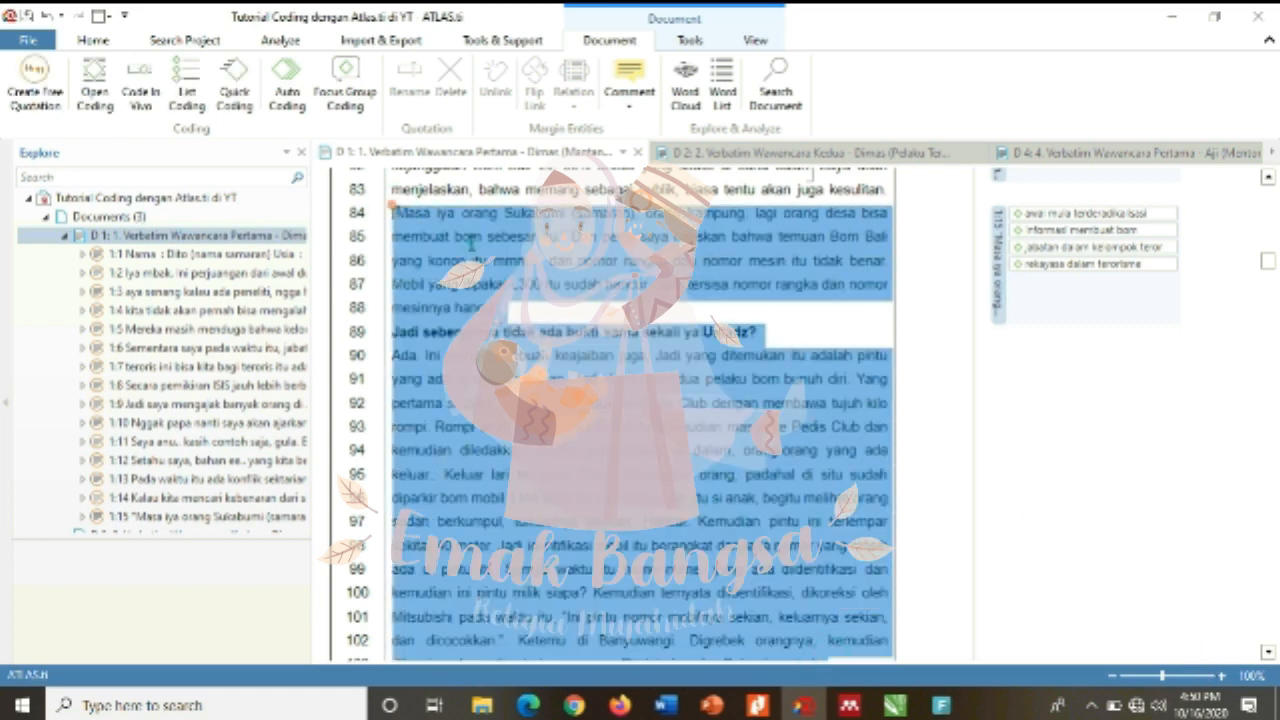
{"action": "right_click", "coordinate": [470, 242]}
{"action": "left_click", "coordinate": [520, 273]}
{"action": "type", "text": "Kisah Bom Bali"}
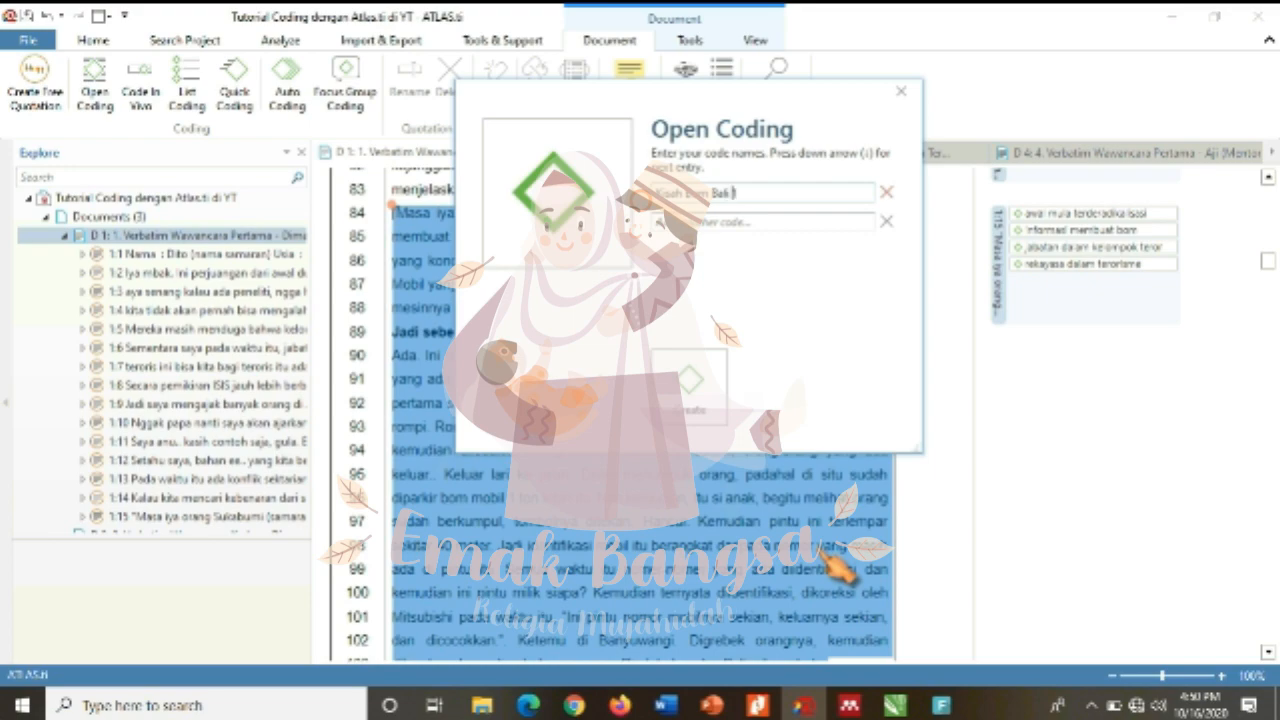
{"action": "key", "text": "Return"}
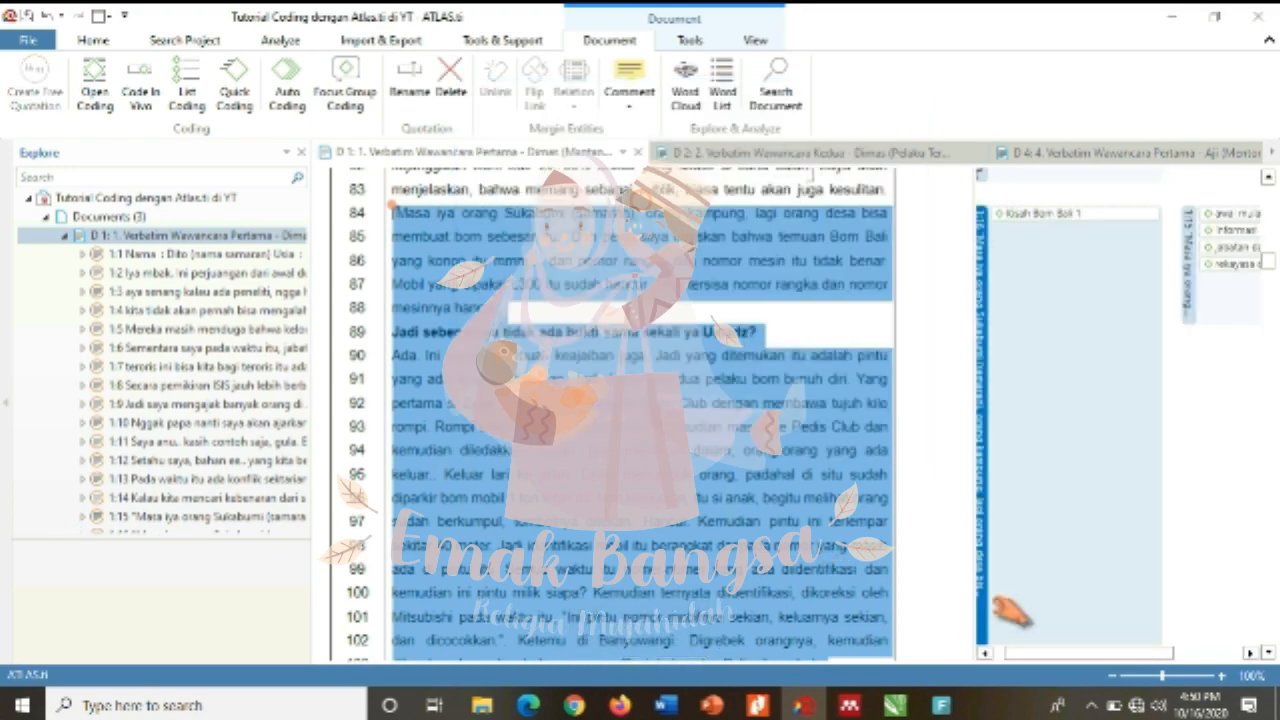
- Apply List Coding to the answer in lines 138–153 with "informasi membuat bom", "informasi tentang kelompok t...", "Kisah Bom Bali 1" and "proses radikalisasi"
{"action": "scroll", "coordinate": [1268, 655], "scroll_direction": "down", "scroll_amount": 3}
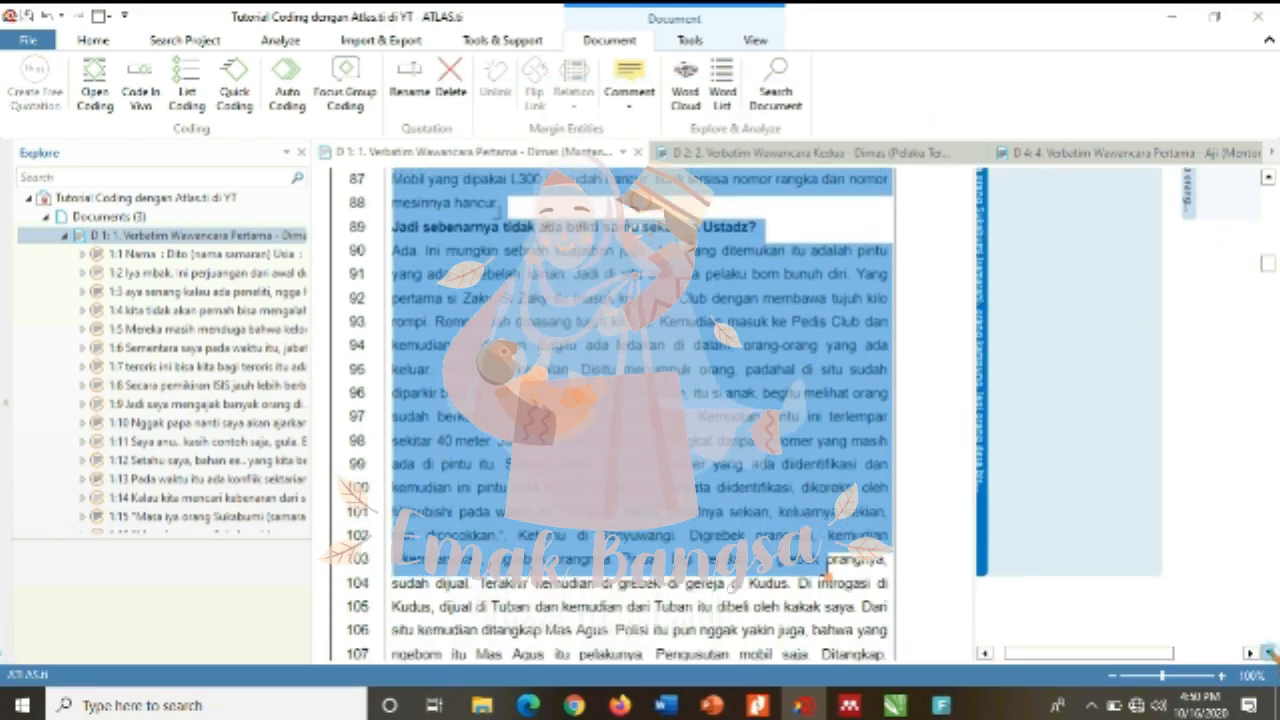
{"action": "scroll", "coordinate": [1270, 651], "scroll_direction": "down", "scroll_amount": 10}
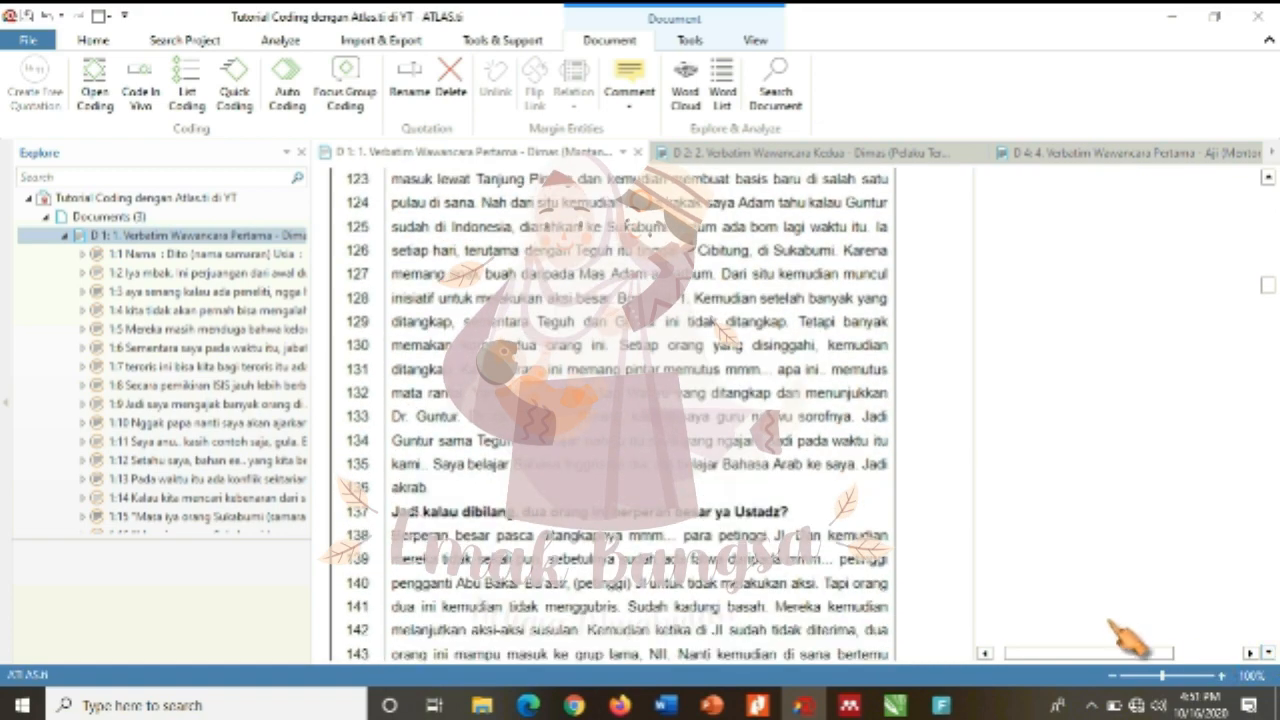
{"action": "left_click", "coordinate": [1268, 177]}
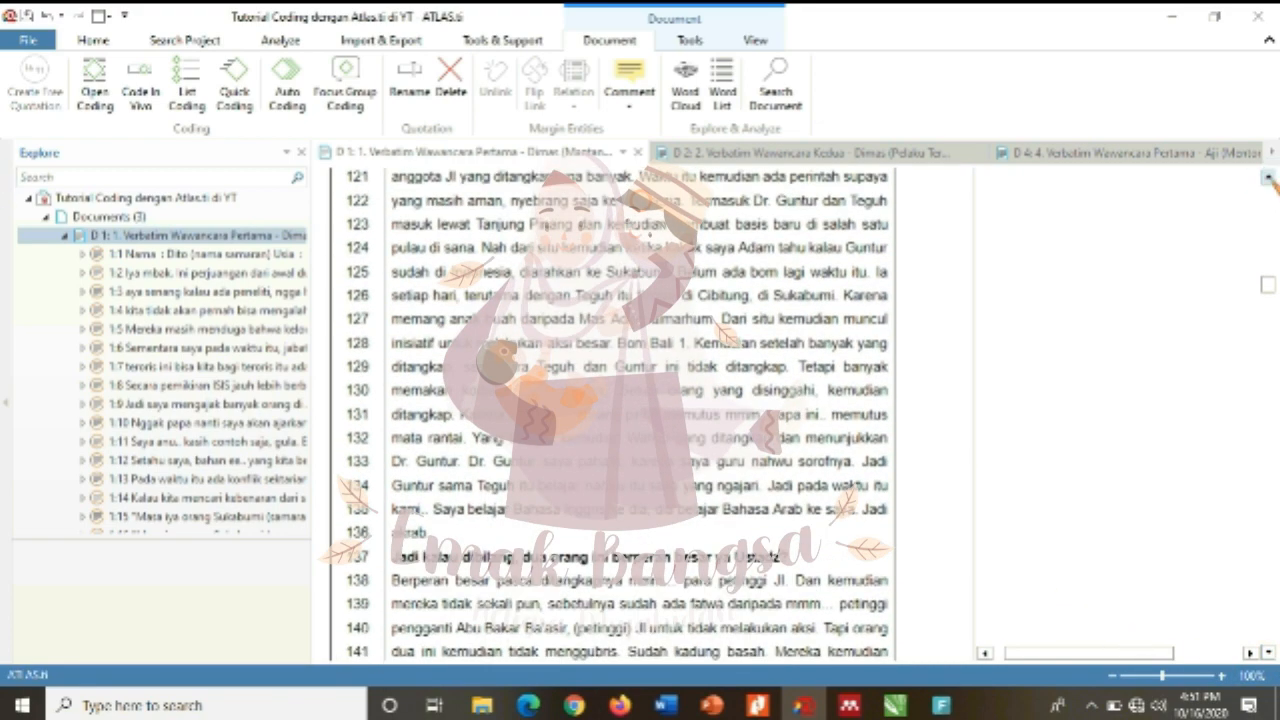
{"action": "scroll", "coordinate": [1268, 645], "scroll_direction": "down", "scroll_amount": 3}
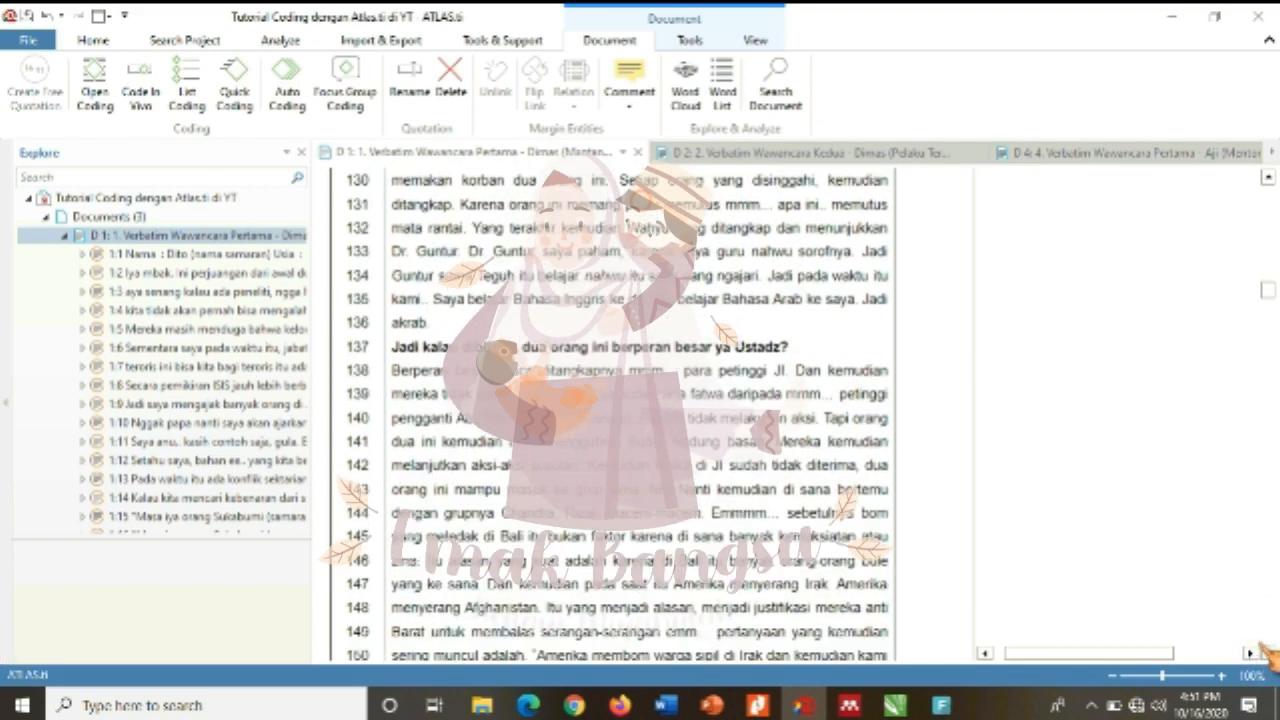
{"action": "scroll", "coordinate": [1268, 650], "scroll_direction": "down", "scroll_amount": 2}
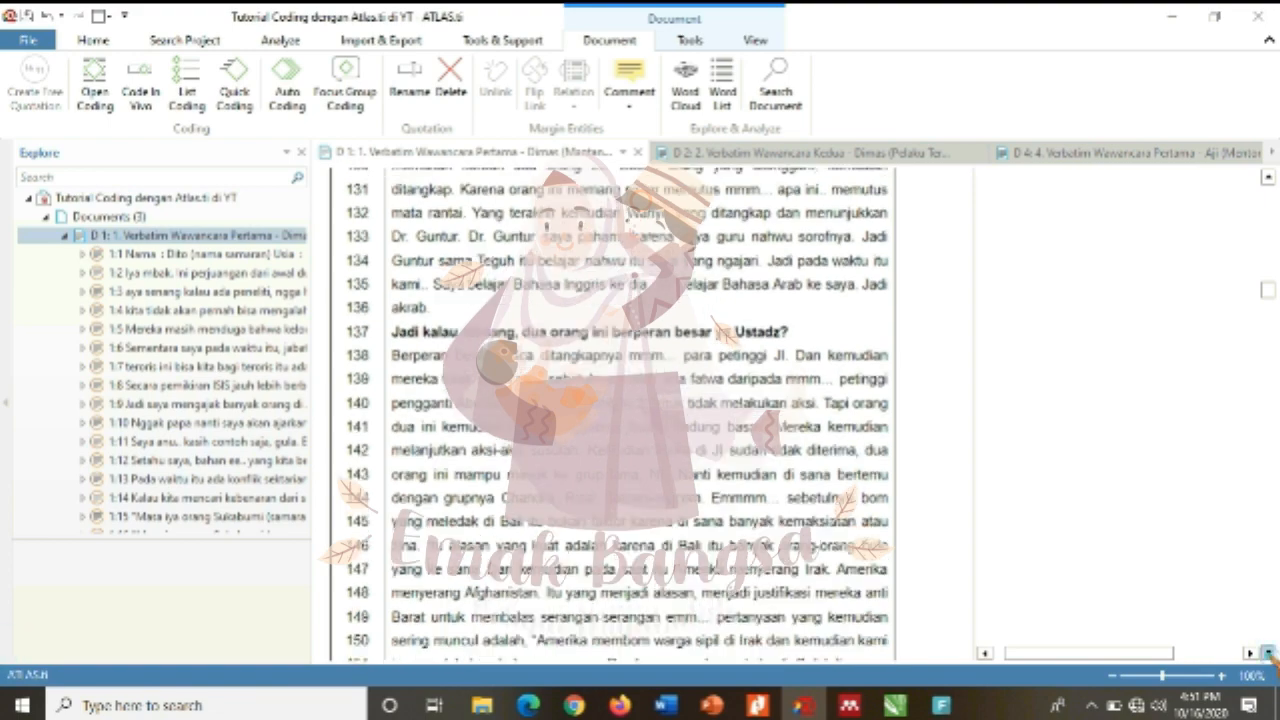
{"action": "scroll", "coordinate": [1268, 650], "scroll_direction": "down", "scroll_amount": 2}
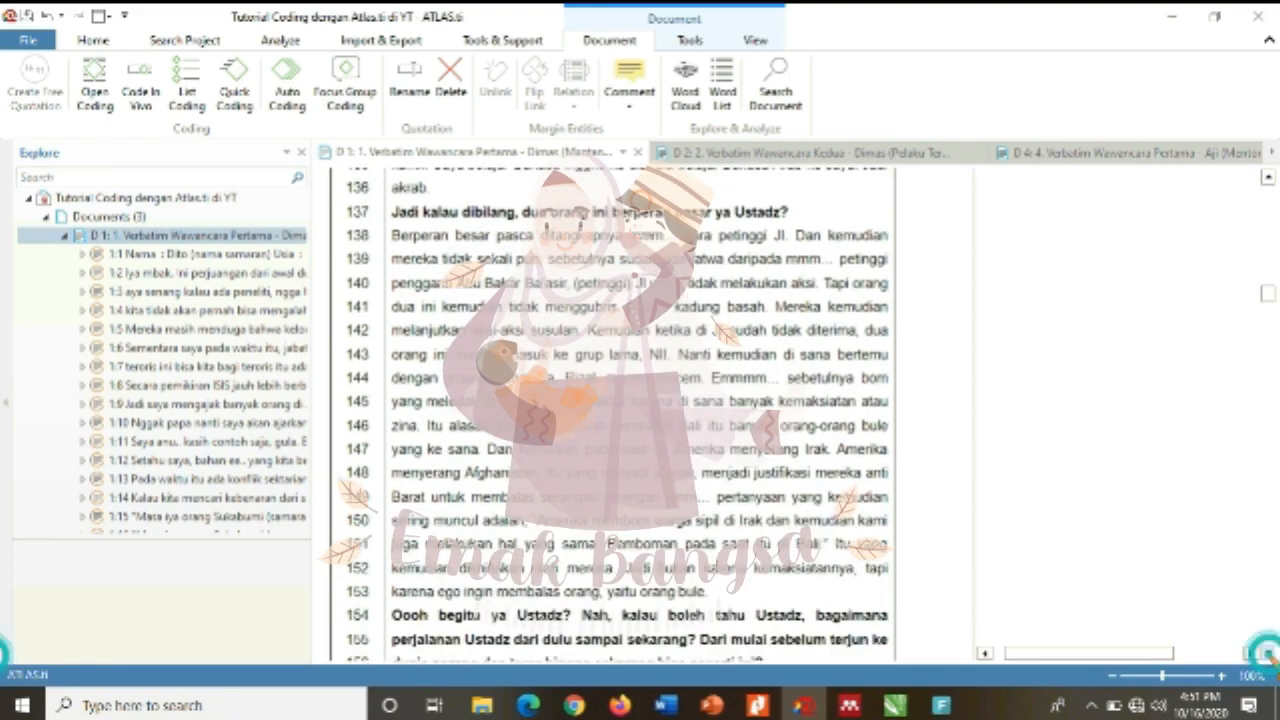
{"action": "left_click", "coordinate": [1266, 176]}
{"action": "left_click_drag", "start_coordinate": [712, 592], "coordinate": [392, 236]}
{"action": "left_click", "coordinate": [188, 82]}
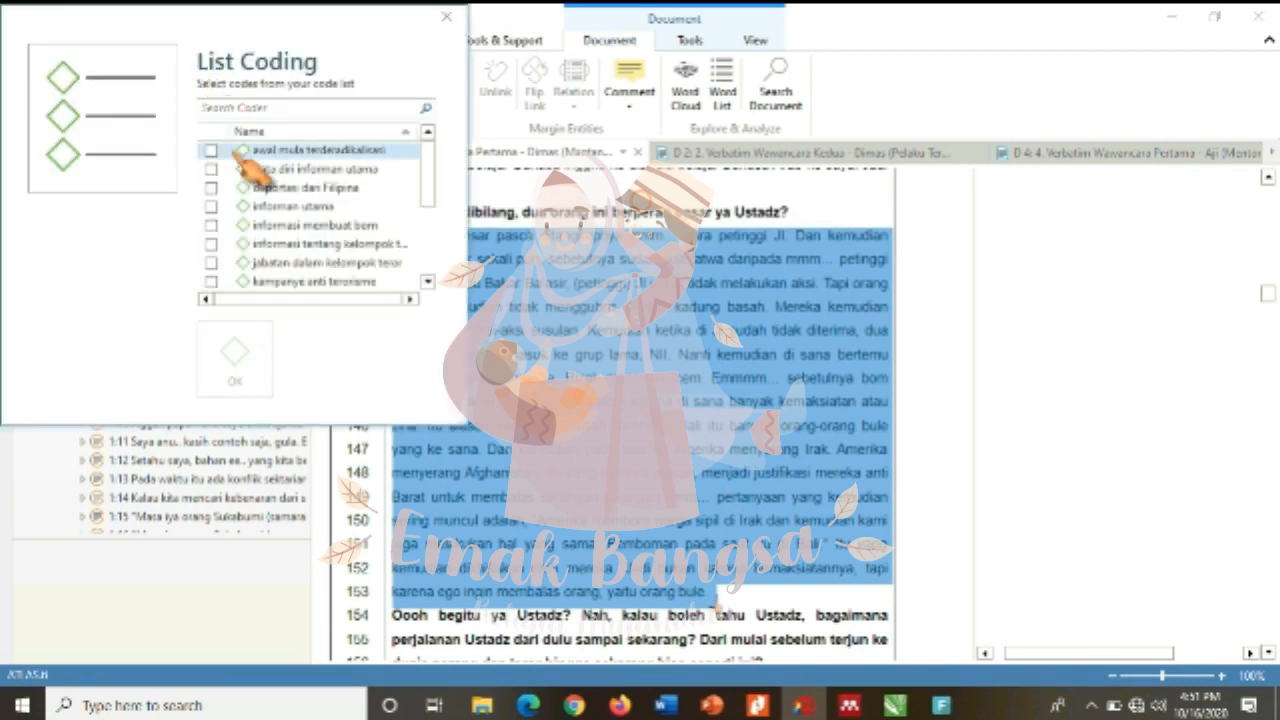
{"action": "left_click", "coordinate": [211, 281]}
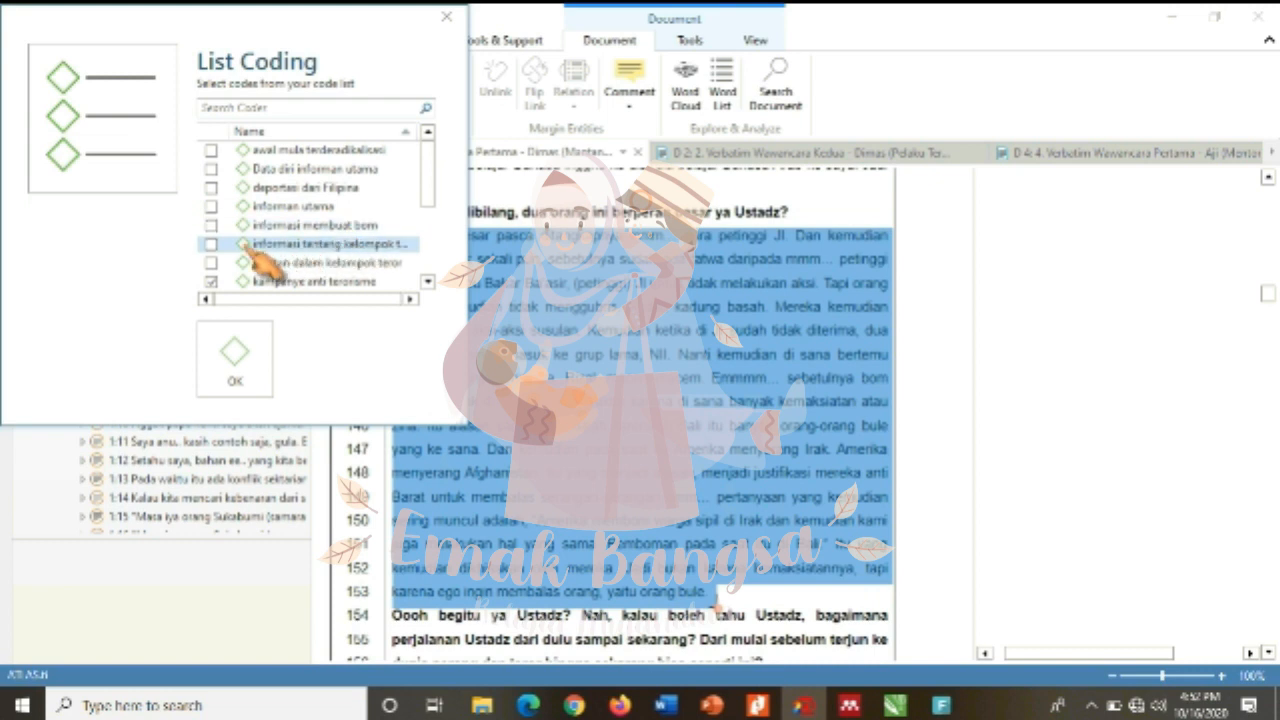
{"action": "left_click", "coordinate": [211, 225]}
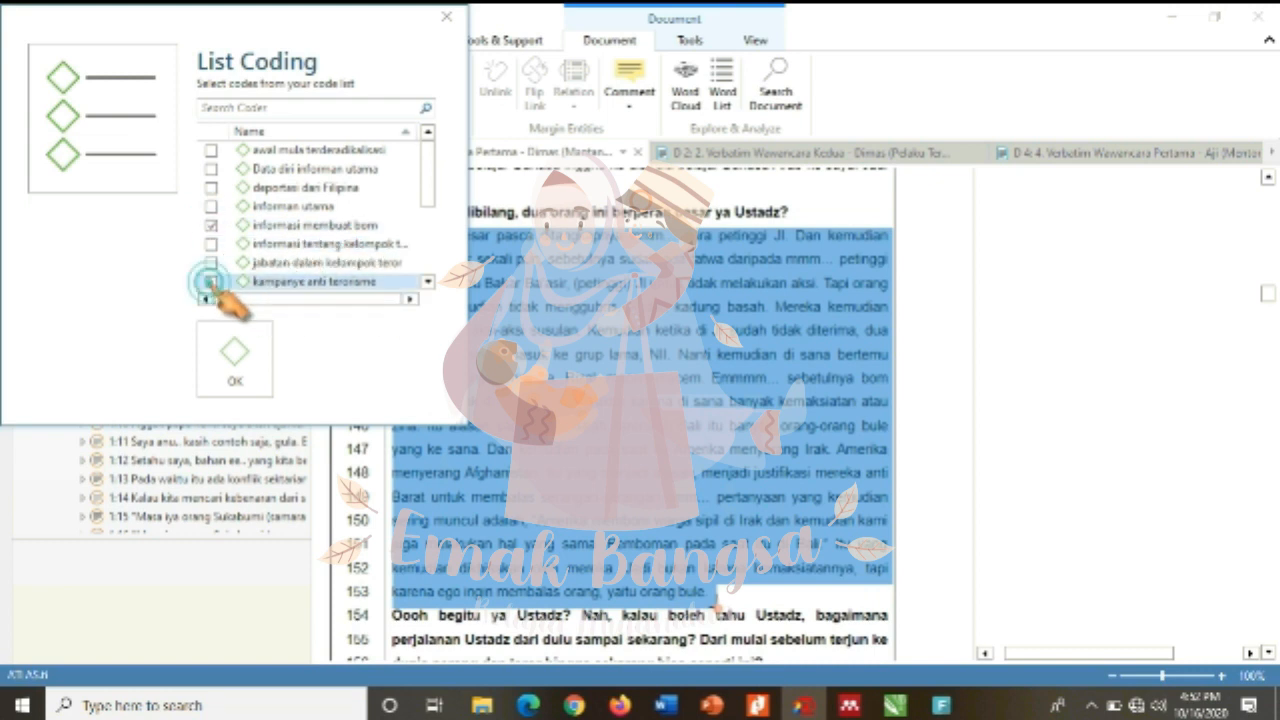
{"action": "left_click", "coordinate": [211, 244]}
{"action": "left_click", "coordinate": [427, 282]}
{"action": "left_click", "coordinate": [427, 282]}
{"action": "left_click", "coordinate": [211, 225]}
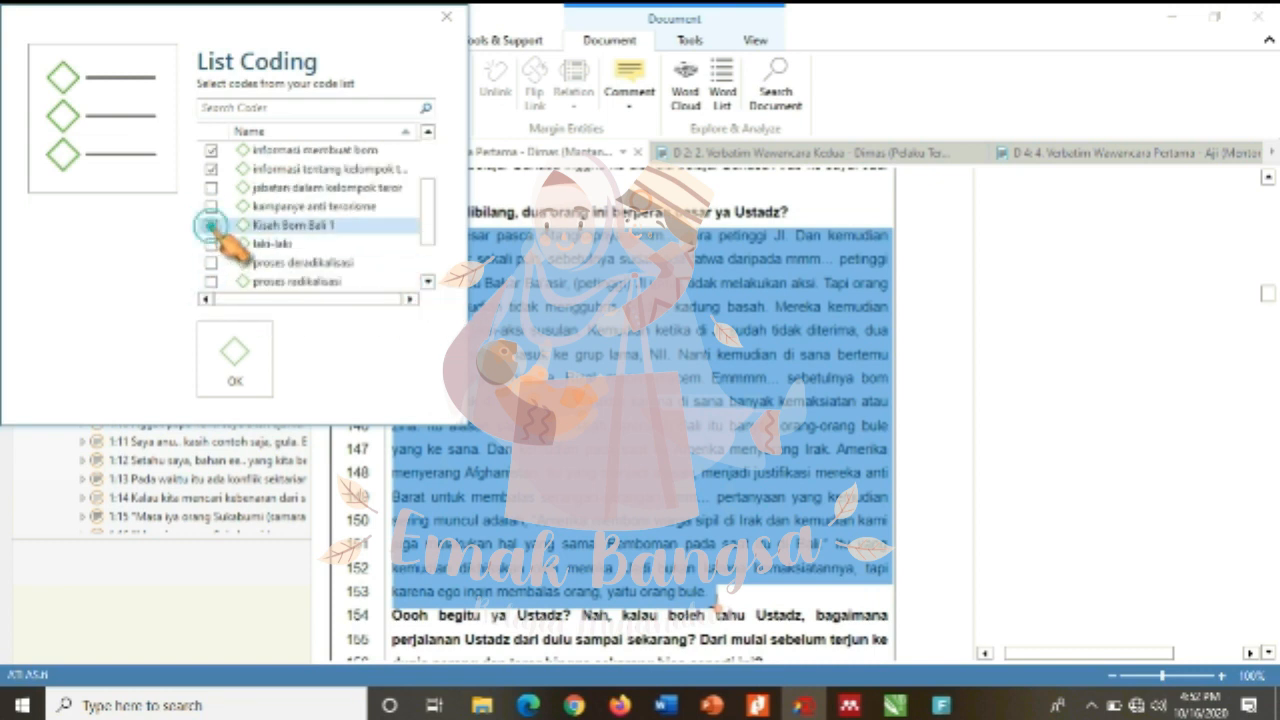
{"action": "left_click", "coordinate": [211, 282]}
{"action": "left_click", "coordinate": [427, 282]}
{"action": "left_click", "coordinate": [427, 282]}
{"action": "left_click", "coordinate": [427, 282]}
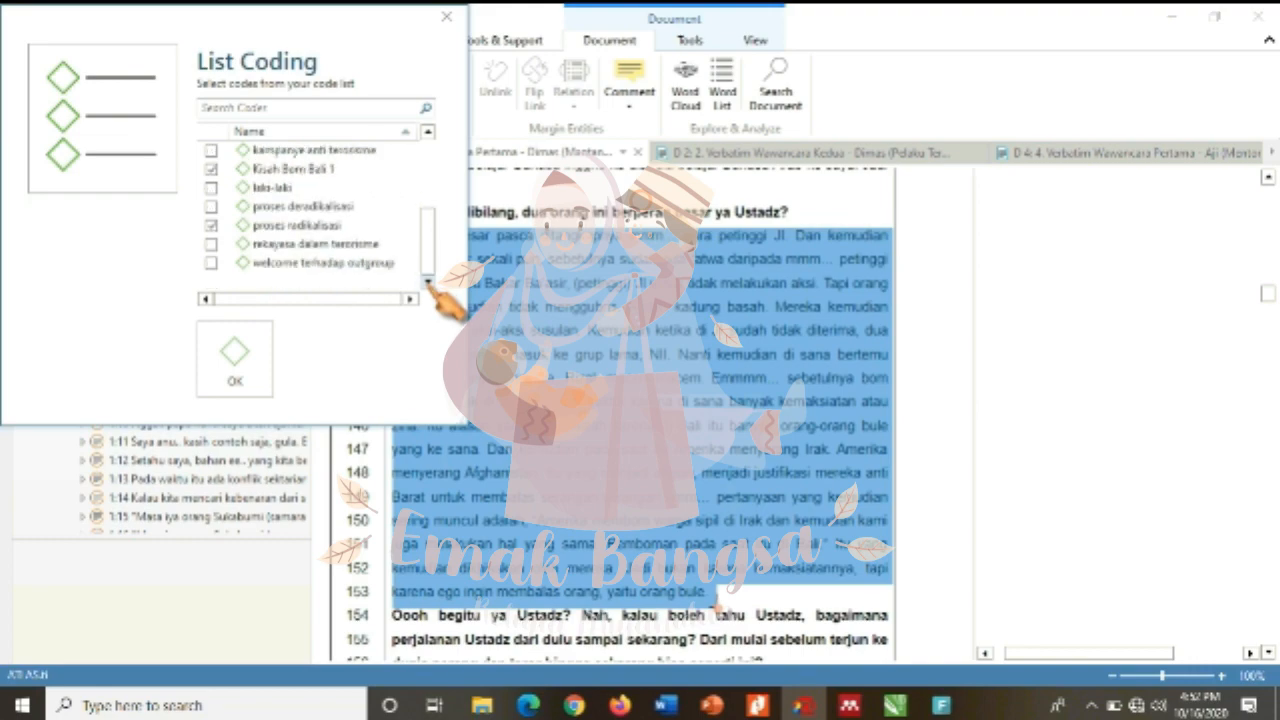
{"action": "left_click", "coordinate": [234, 358]}
- Examine lines 95–136 of the D 1 transcript for passages that still have no codes
{"action": "scroll", "coordinate": [1268, 178], "scroll_direction": "up", "scroll_amount": 3}
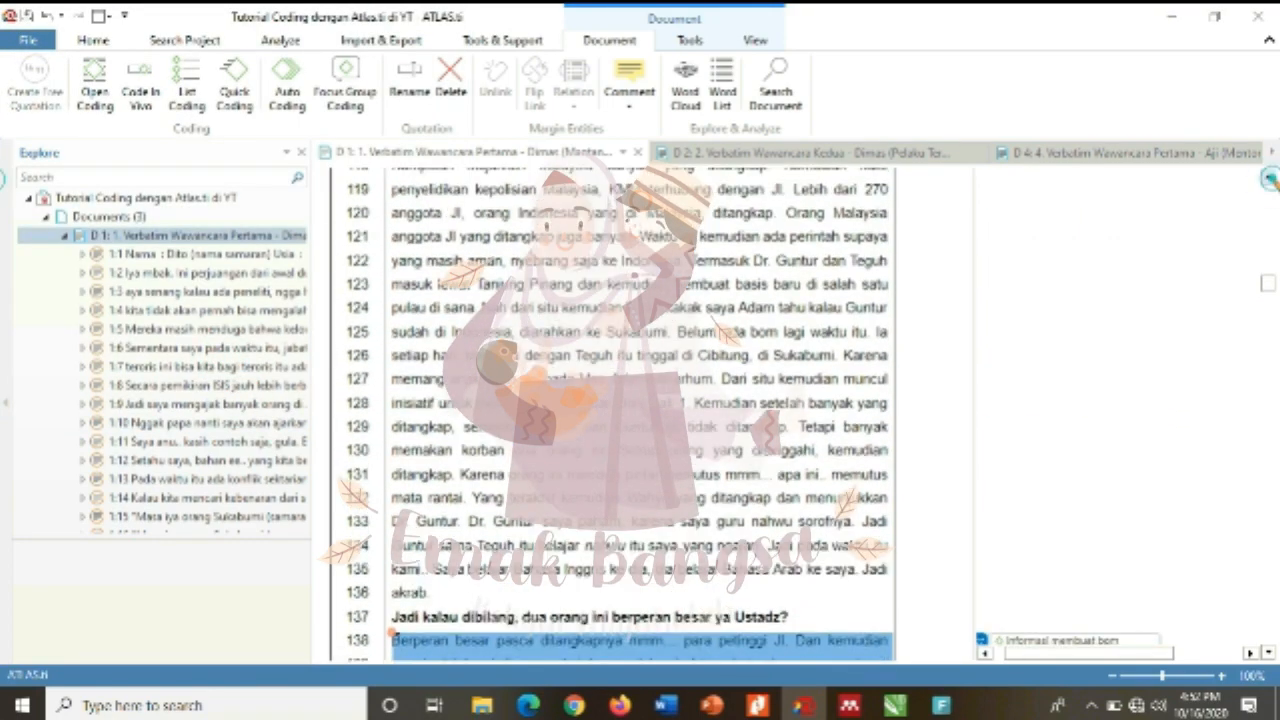
{"action": "scroll", "coordinate": [1268, 178], "scroll_direction": "up", "scroll_amount": 4}
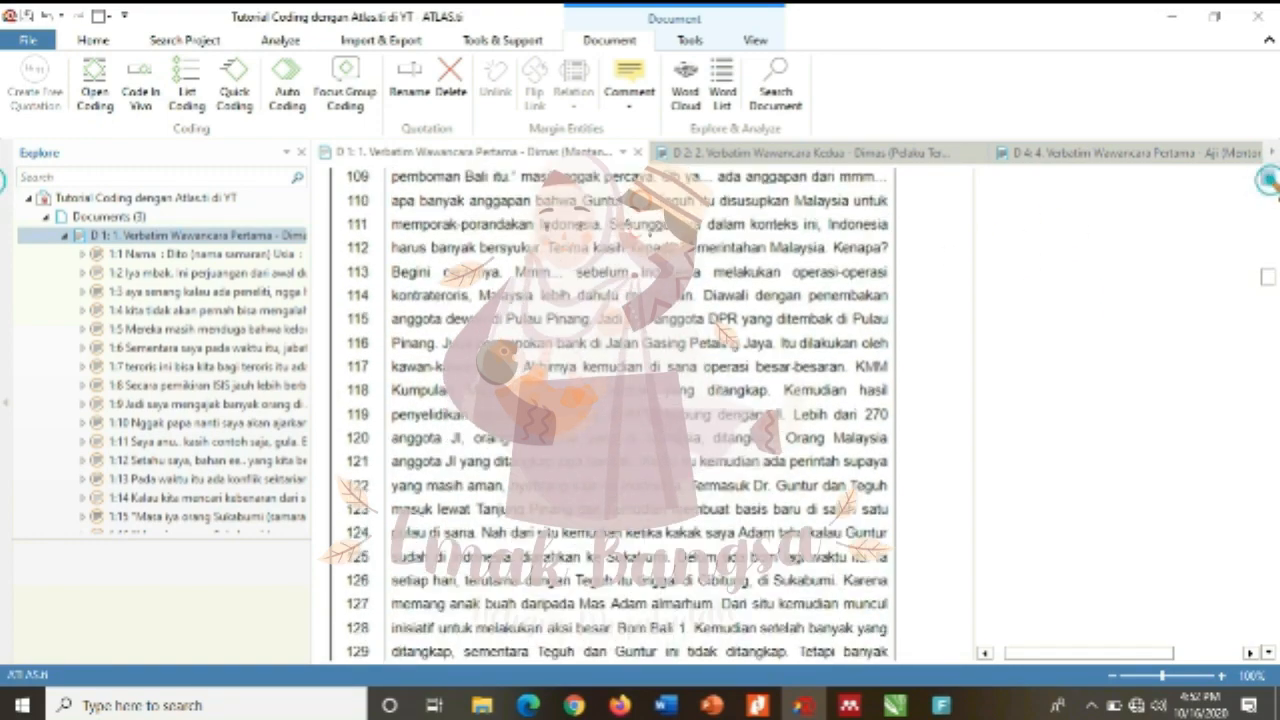
{"action": "left_click", "coordinate": [1268, 178]}
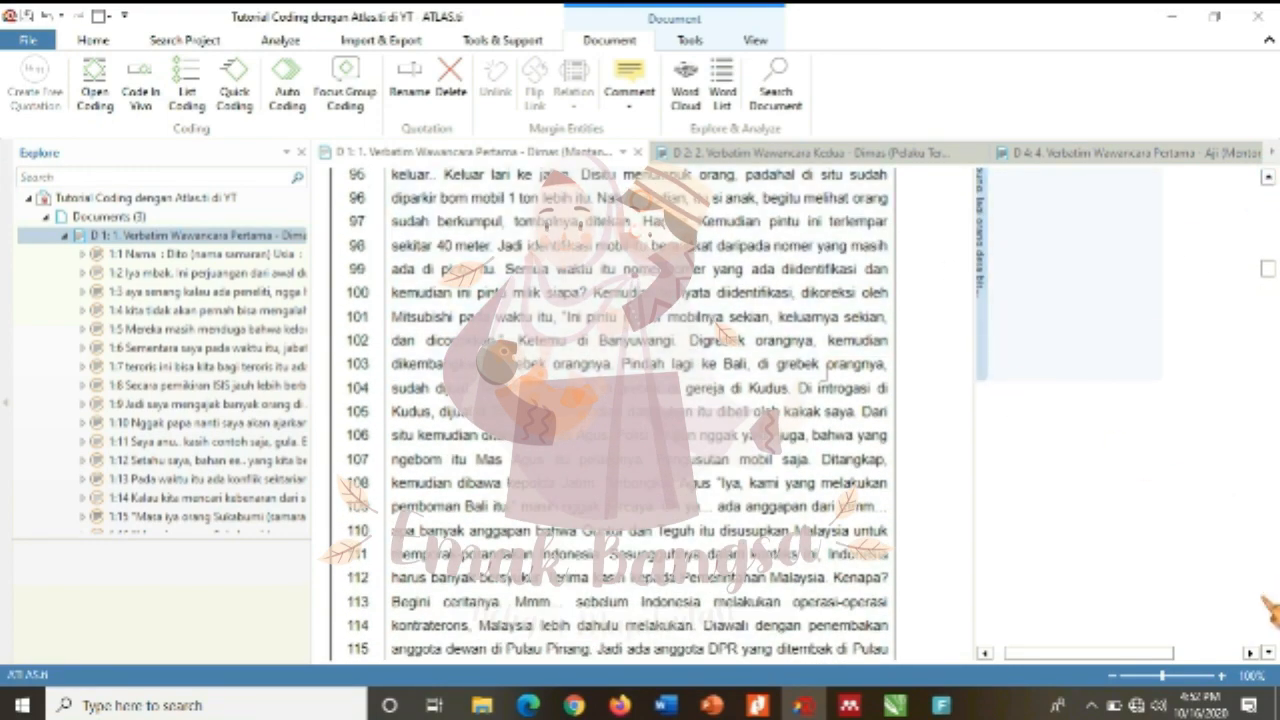
{"action": "left_click", "coordinate": [1268, 652]}
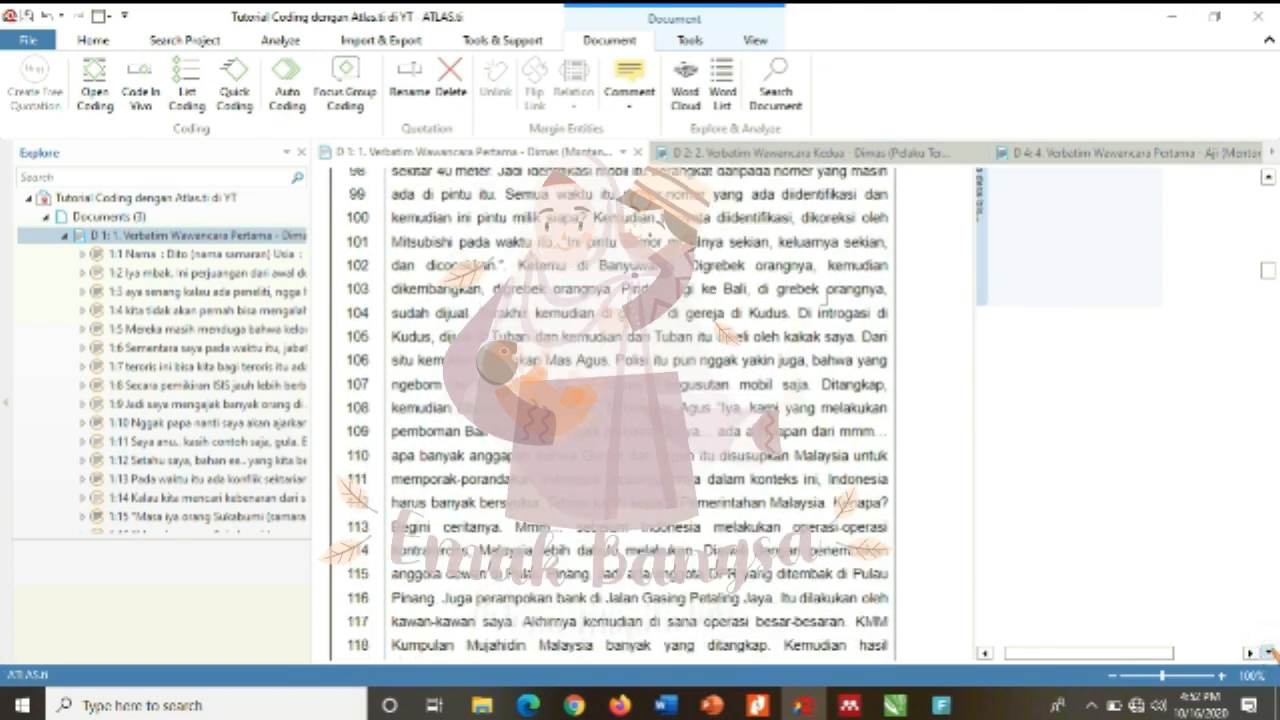
{"action": "left_click", "coordinate": [1268, 652]}
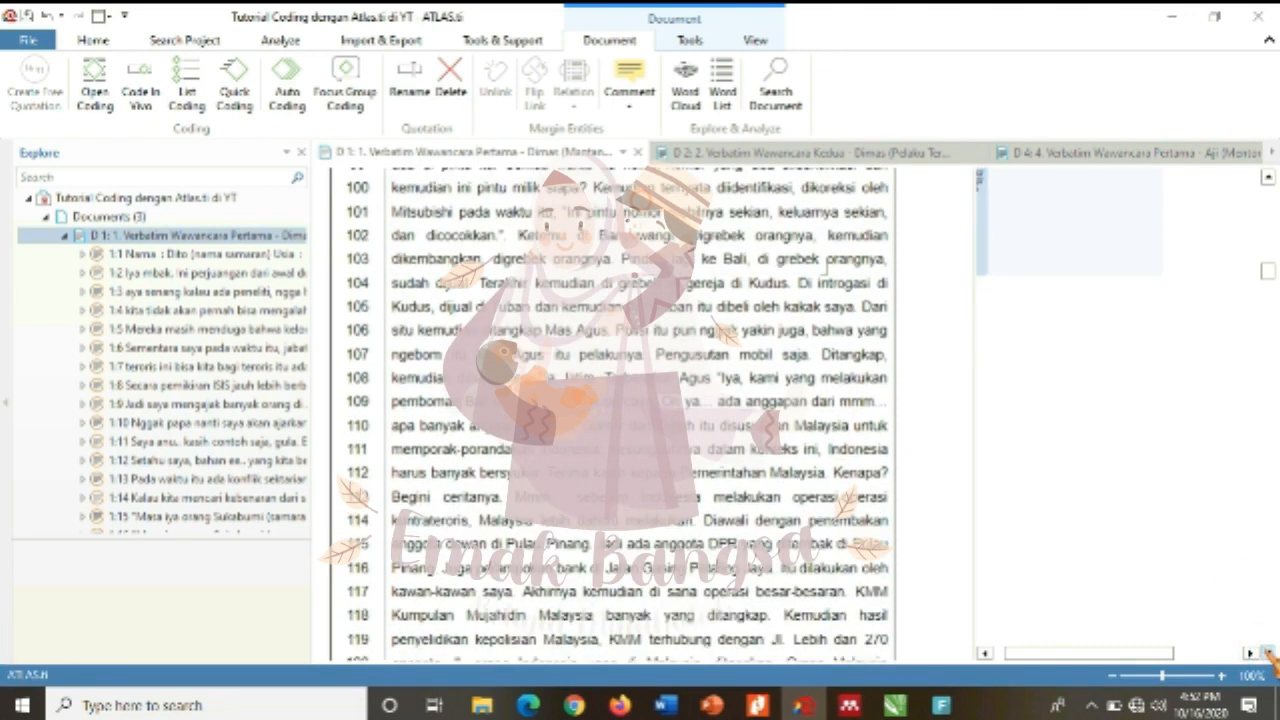
{"action": "left_click", "coordinate": [1268, 652]}
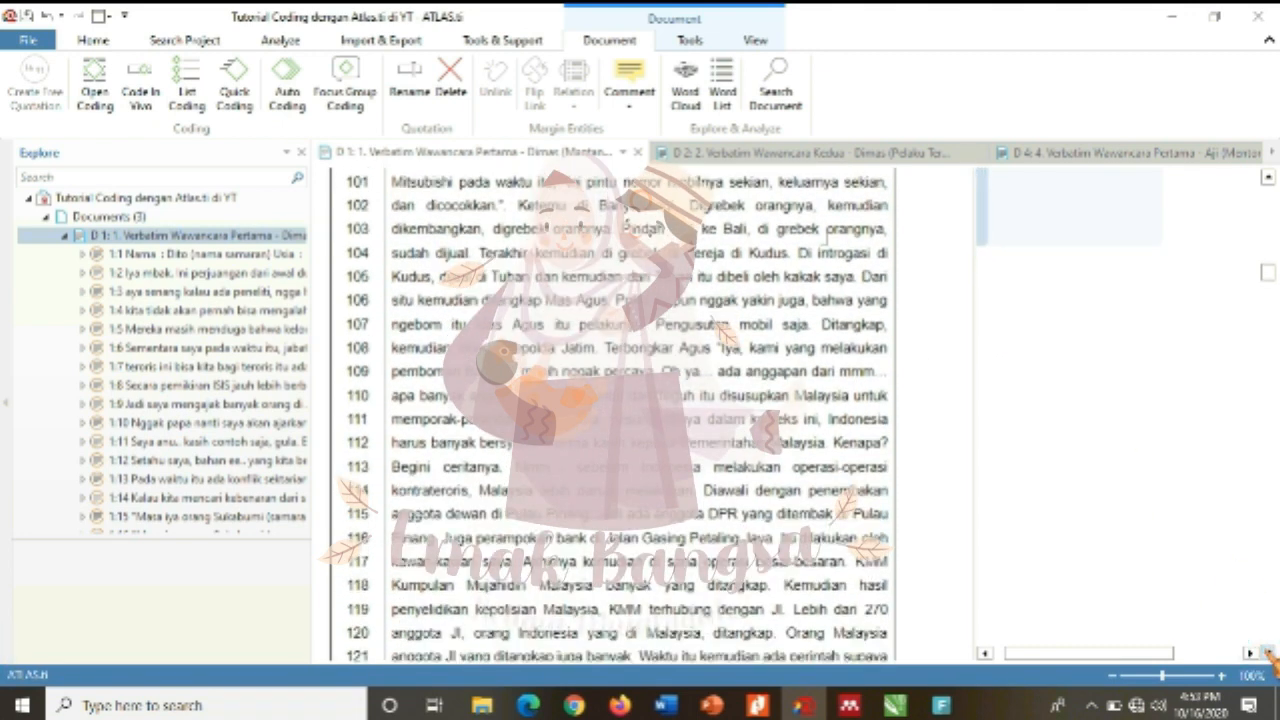
{"action": "left_click", "coordinate": [1268, 652]}
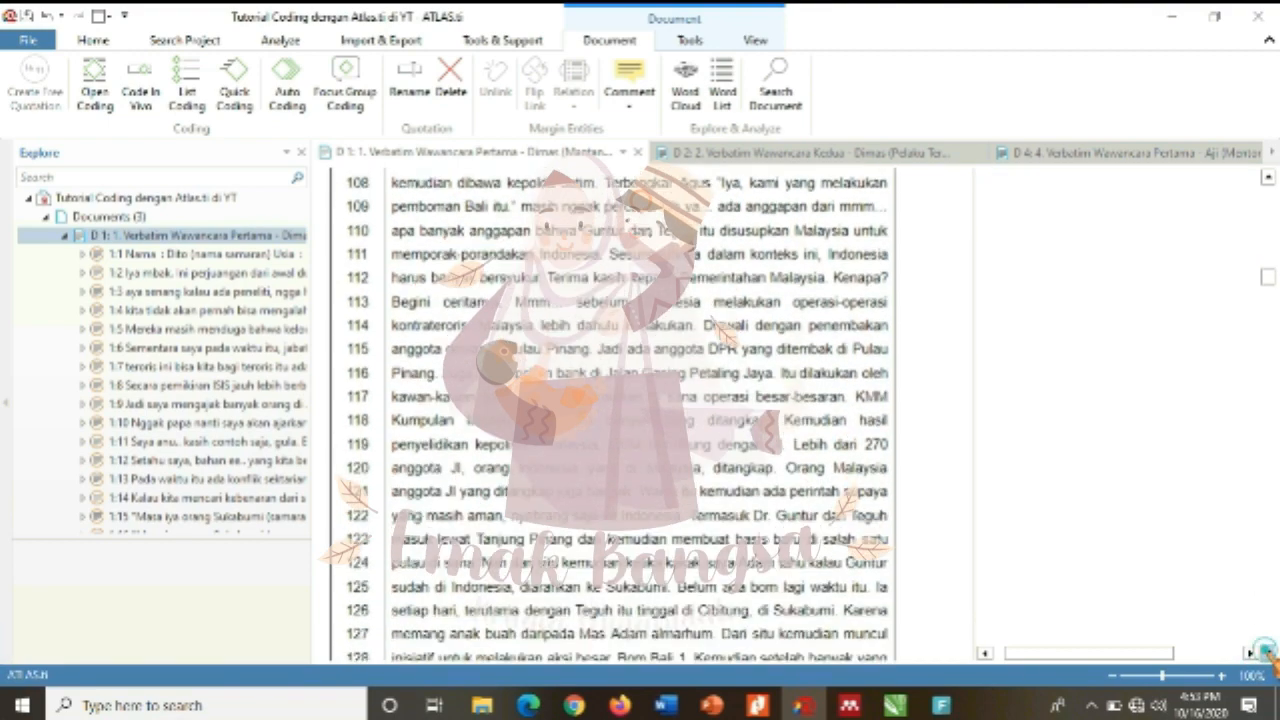
{"action": "left_click", "coordinate": [1268, 652]}
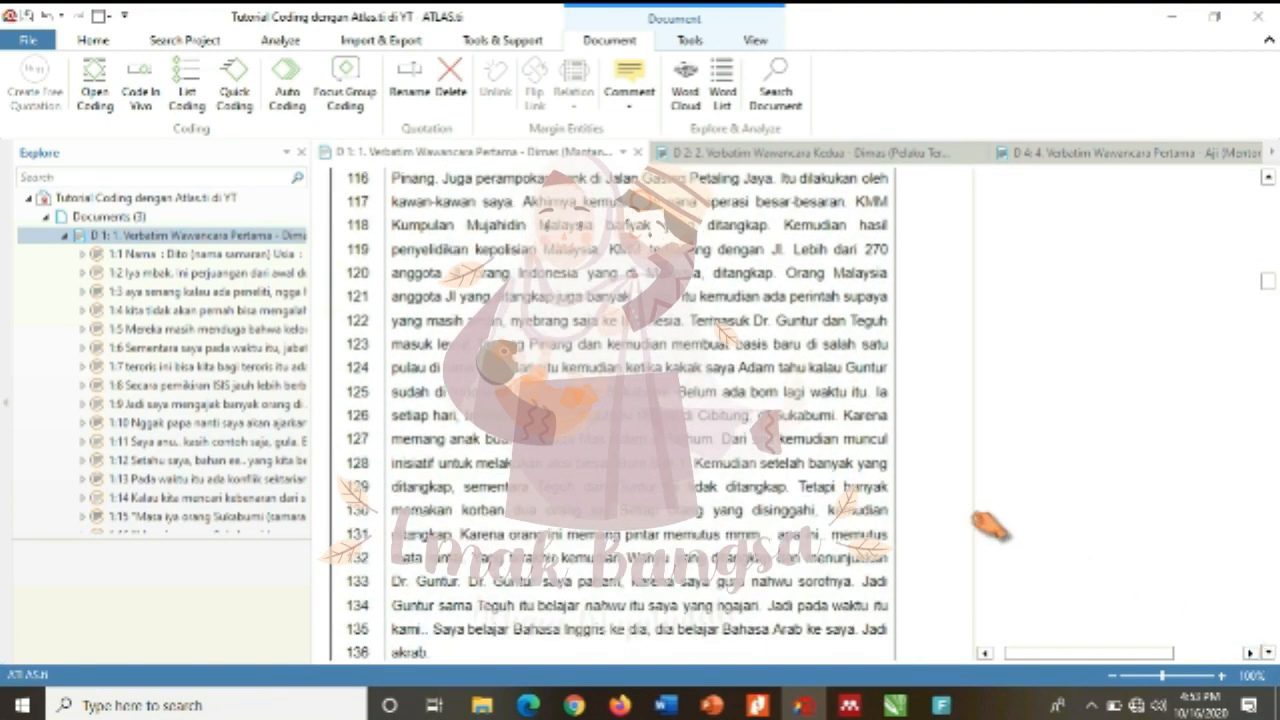
- Widen the transcript's text area by moving its border with the coding margin outward until the full line width fits
{"action": "left_click_drag", "start_coordinate": [973, 512], "coordinate": [868, 485]}
{"action": "scroll", "coordinate": [748, 326], "scroll_direction": "down", "scroll_amount": 1}
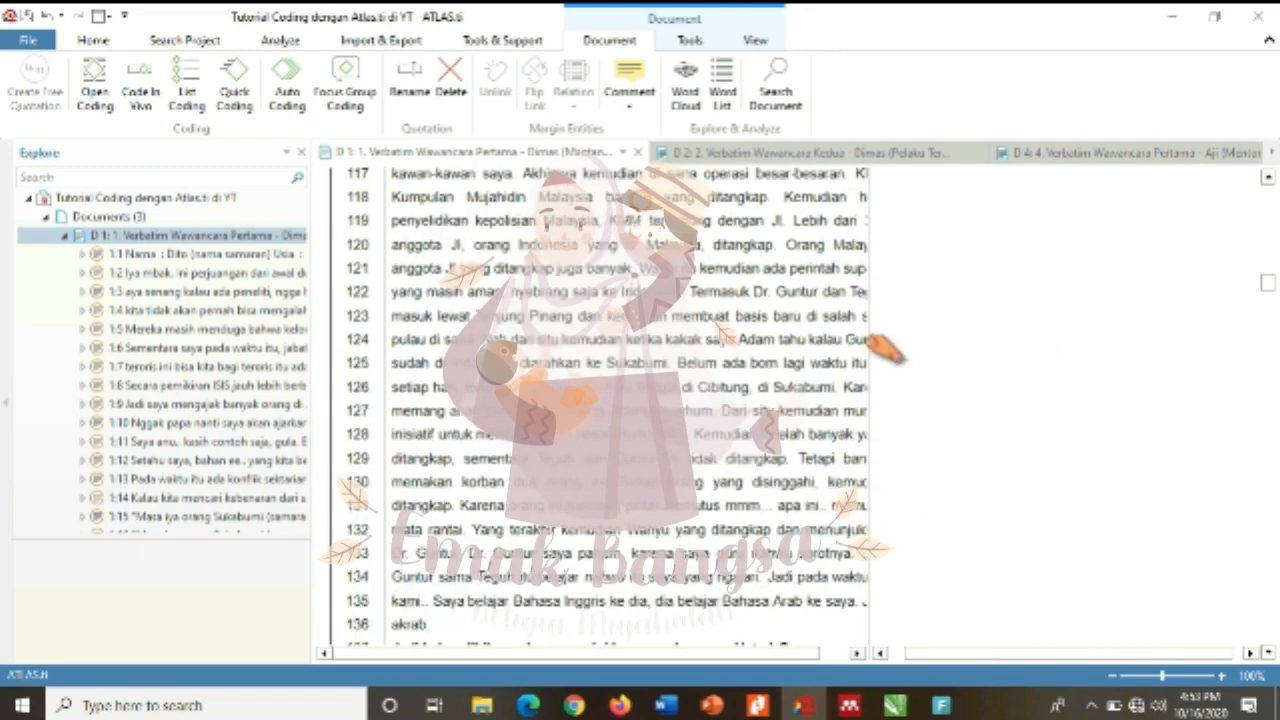
{"action": "left_click_drag", "start_coordinate": [869, 336], "coordinate": [1102, 348]}
{"action": "scroll", "coordinate": [1105, 360], "scroll_direction": "down", "scroll_amount": 2}
{"action": "left_click", "coordinate": [1268, 177]}
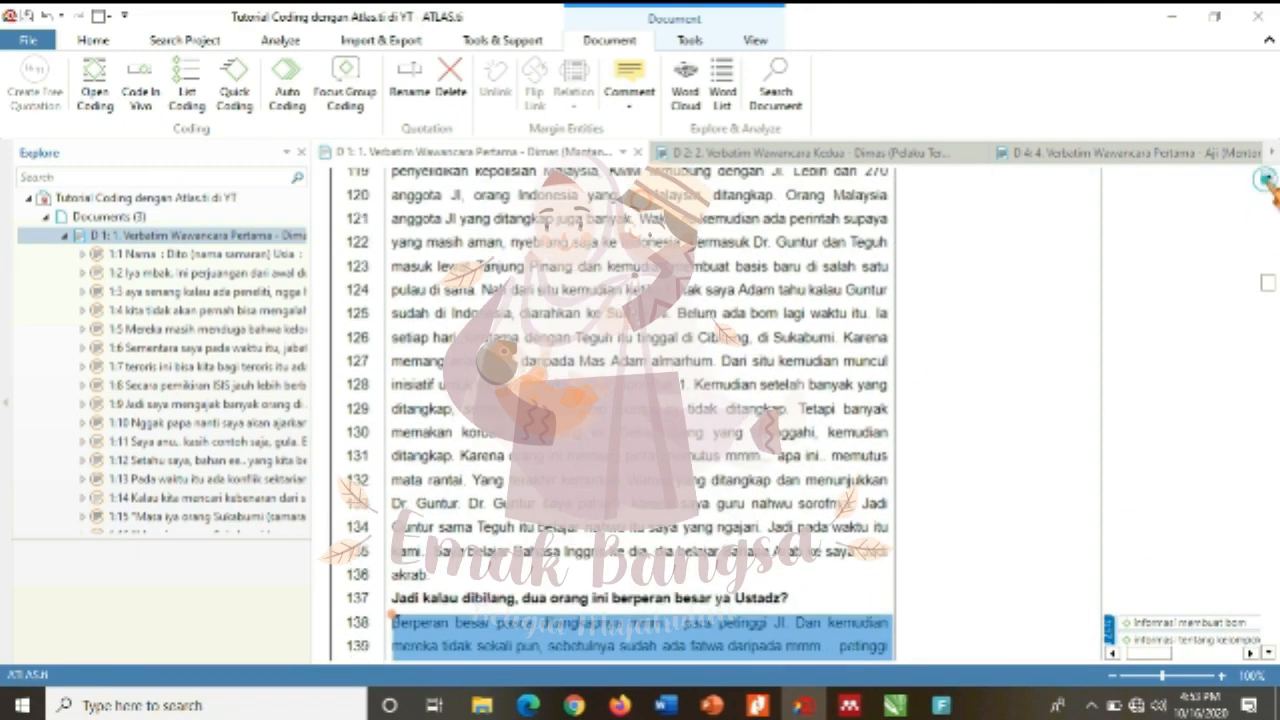
- Apply List Coding to lines 104–123 with "informasi membuat bom", "informasi tentang kelompok t...", "Kisah Bom Bali 1" and "proses radikalisasi"
{"action": "left_click", "coordinate": [1269, 652]}
{"action": "left_click", "coordinate": [1269, 652]}
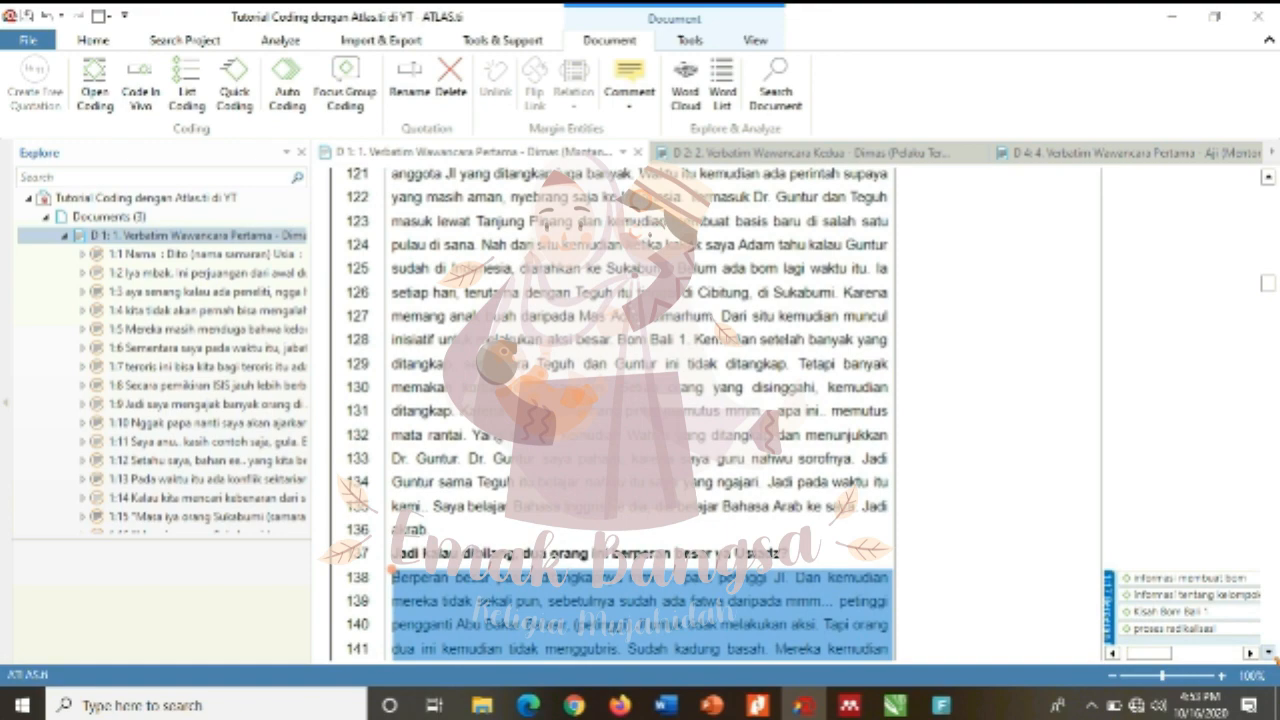
{"action": "left_click", "coordinate": [1269, 652]}
{"action": "left_click", "coordinate": [1269, 191]}
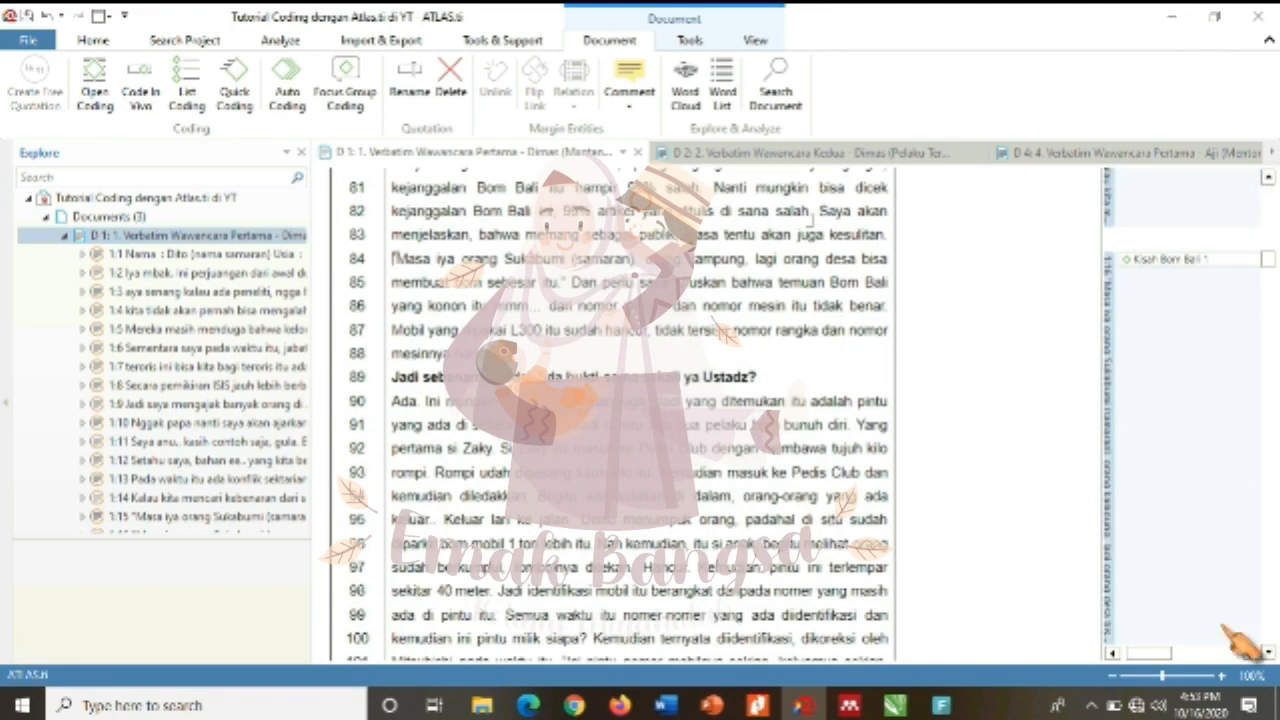
{"action": "left_click", "coordinate": [1269, 652]}
{"action": "scroll", "coordinate": [1270, 652], "scroll_direction": "down", "scroll_amount": 7}
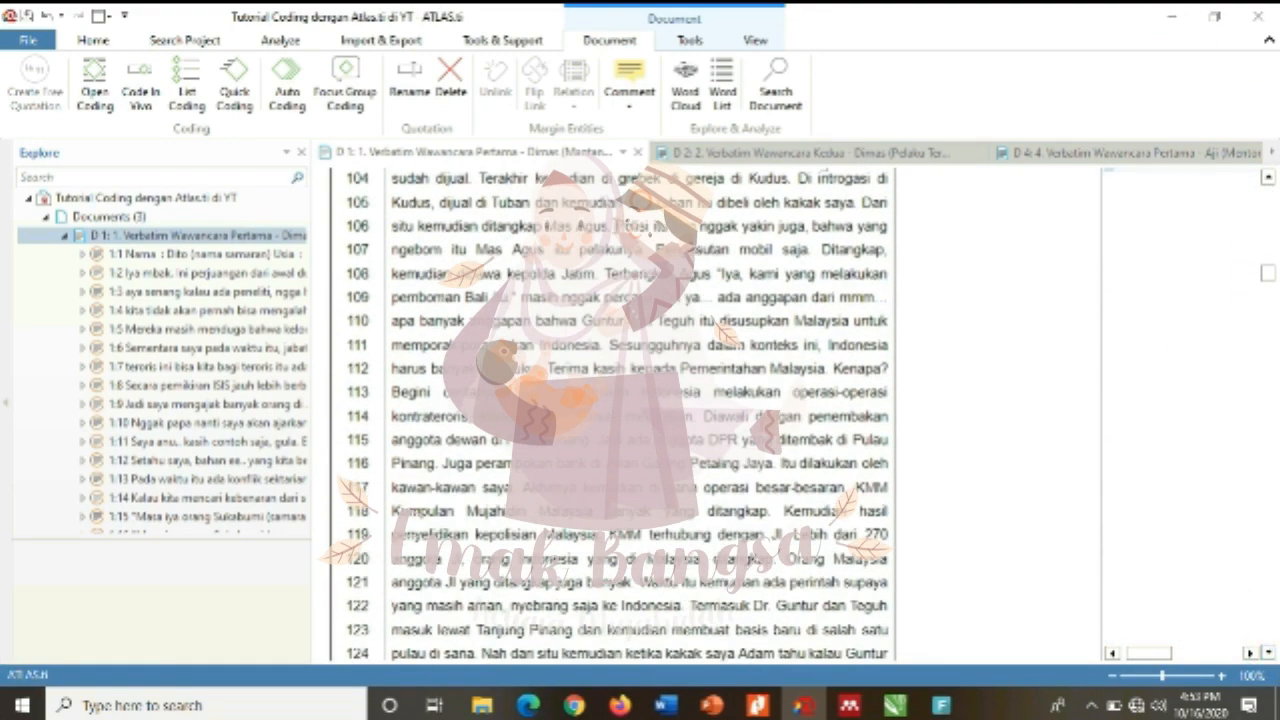
{"action": "left_click_drag", "start_coordinate": [391, 180], "coordinate": [889, 633]}
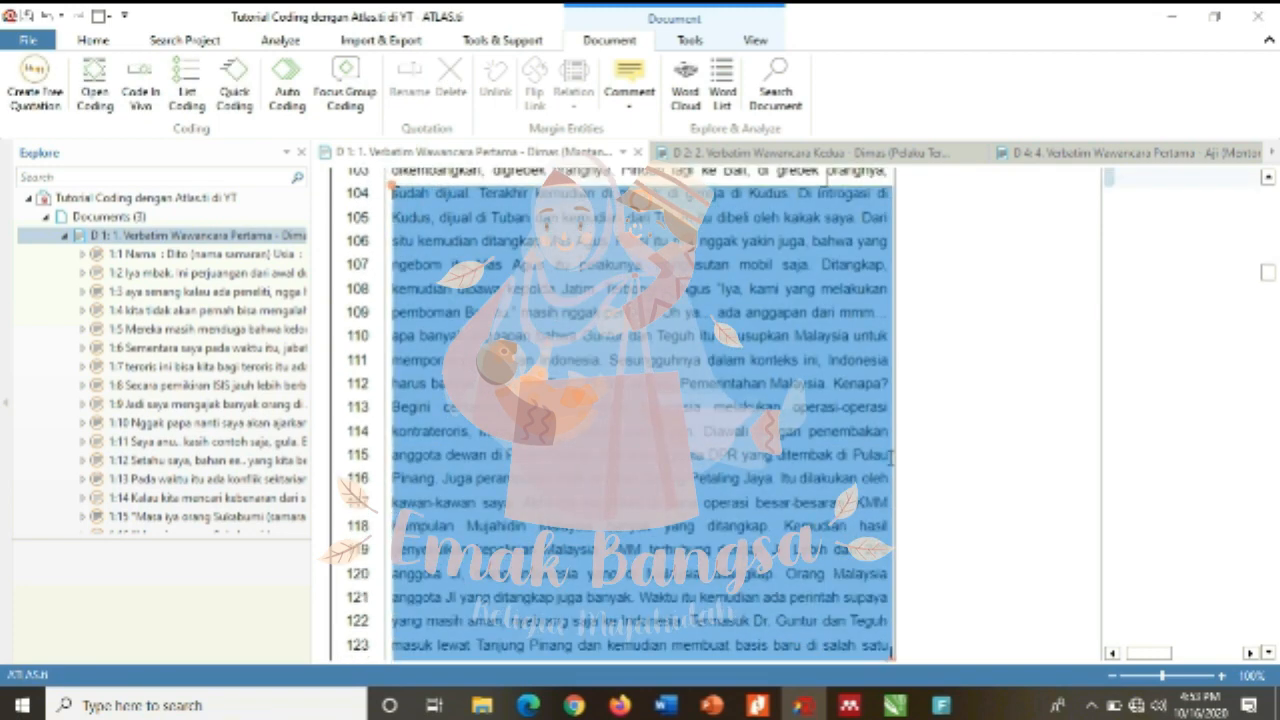
{"action": "left_click", "coordinate": [1269, 652]}
{"action": "left_click", "coordinate": [1269, 652]}
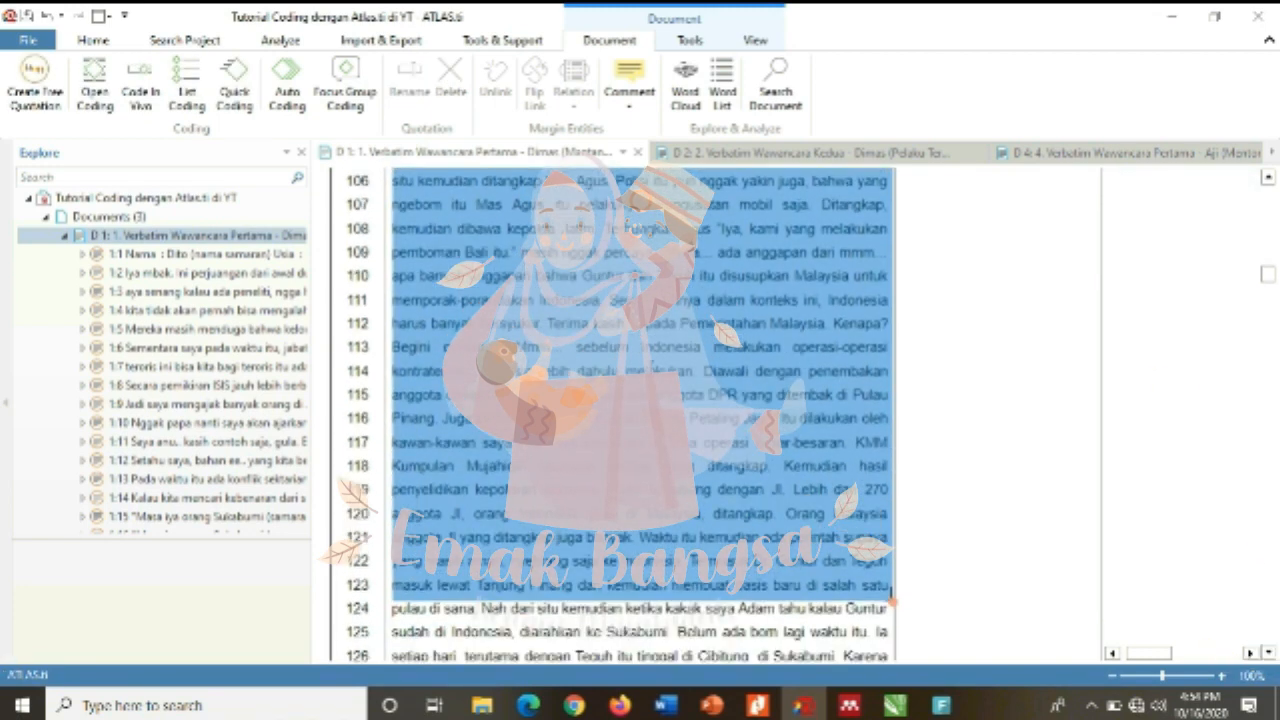
{"action": "left_click", "coordinate": [188, 88]}
{"action": "left_click", "coordinate": [211, 243]}
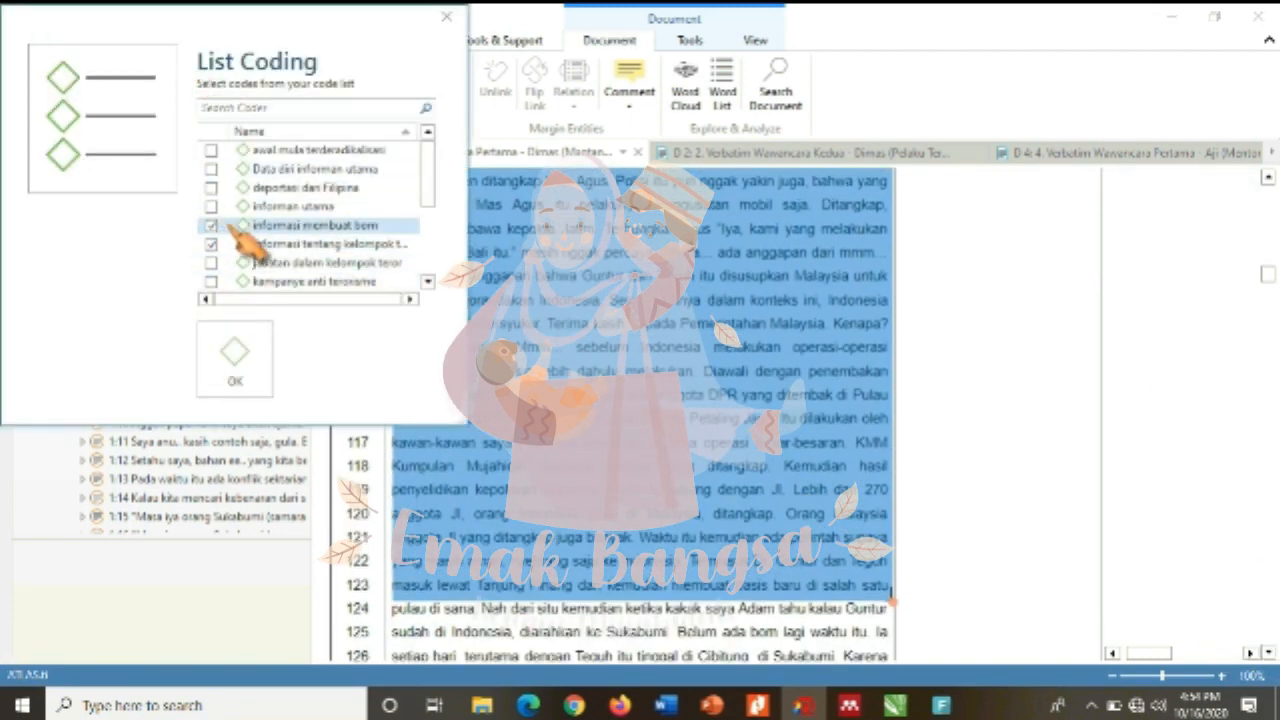
{"action": "scroll", "coordinate": [232, 232], "scroll_direction": "down", "scroll_amount": 3}
{"action": "left_click", "coordinate": [230, 226]}
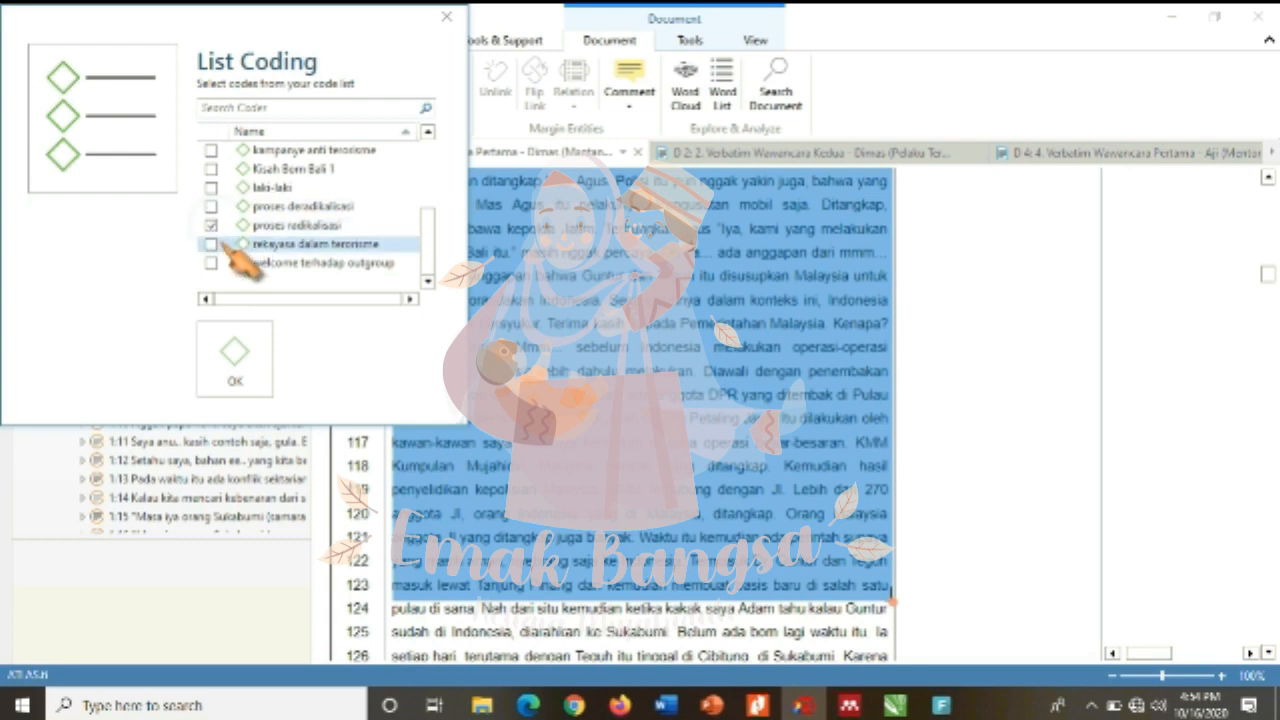
{"action": "left_click", "coordinate": [236, 358]}
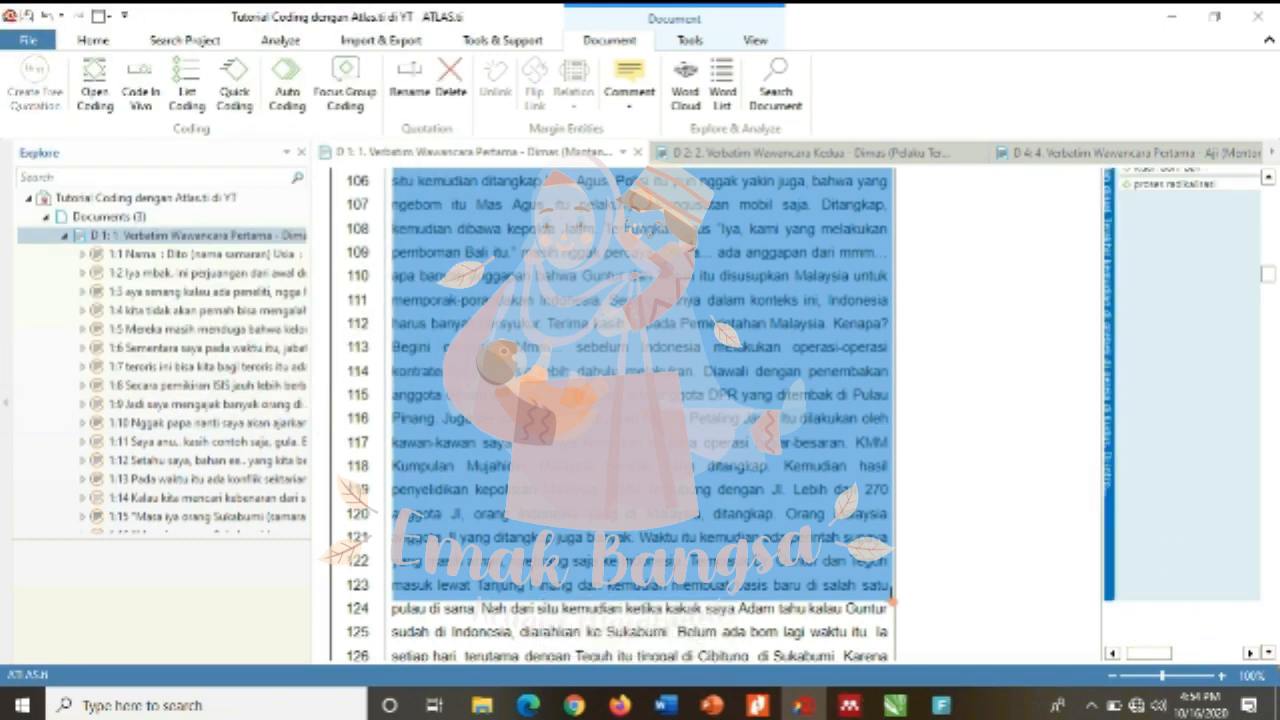
- Apply List Coding to lines 124–136 with "informasi membuat bom", "informasi tentang kelompok t...", "Kisah Bom Bali 1" and "proses radikalisasi"
{"action": "left_click", "coordinate": [1269, 653]}
{"action": "left_click_drag", "start_coordinate": [430, 565], "coordinate": [396, 286]}
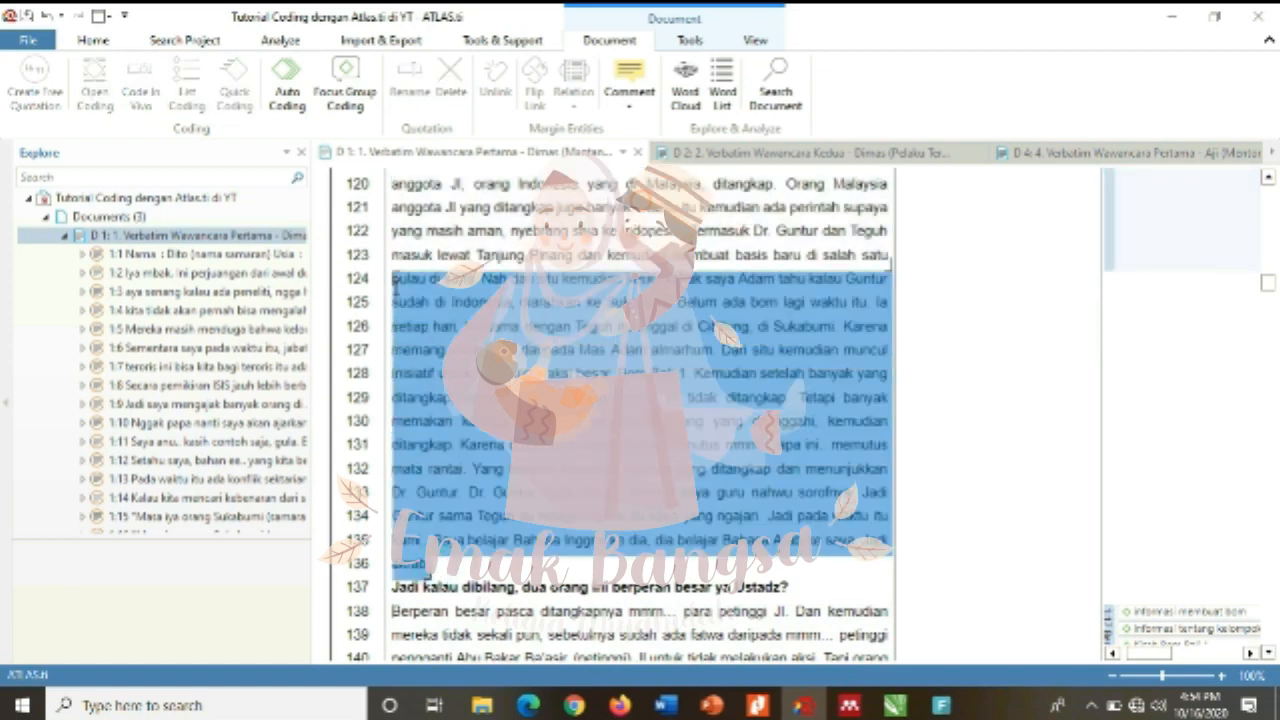
{"action": "left_click", "coordinate": [186, 88]}
{"action": "left_click", "coordinate": [209, 226]}
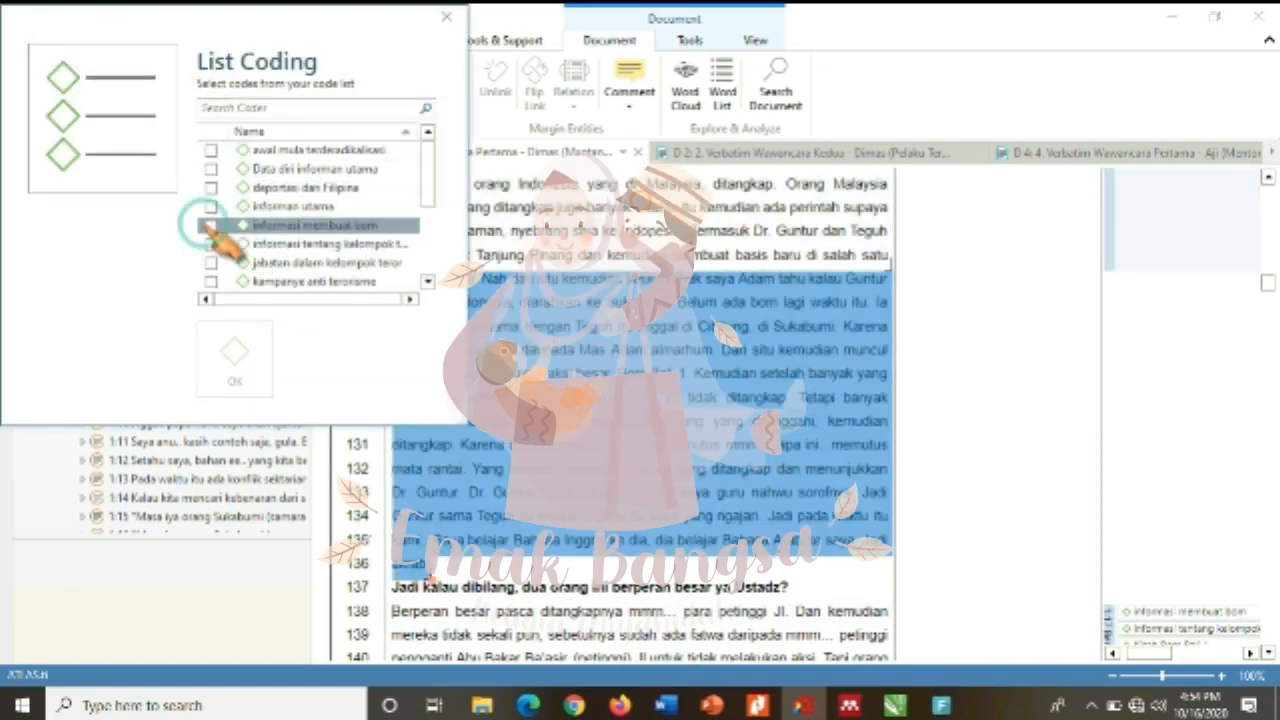
{"action": "scroll", "coordinate": [215, 245], "scroll_direction": "down", "scroll_amount": 3}
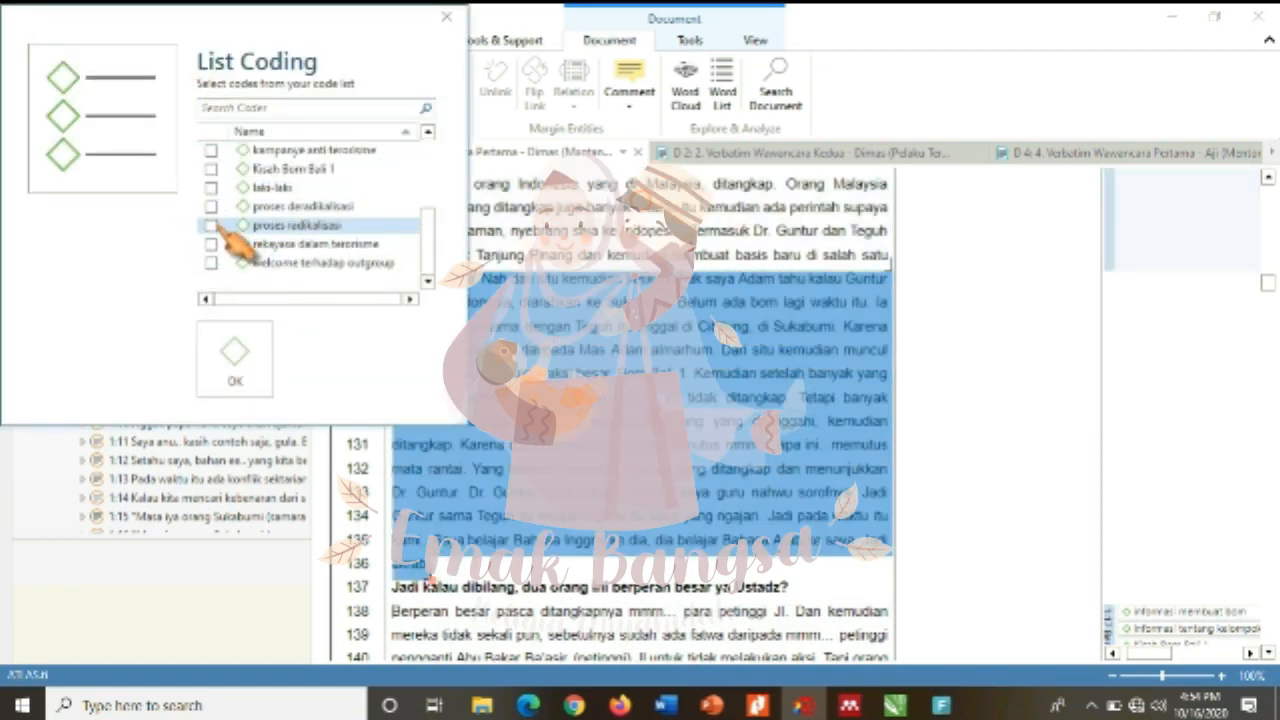
{"action": "scroll", "coordinate": [229, 206], "scroll_direction": "up", "scroll_amount": 1}
{"action": "left_click", "coordinate": [234, 357]}
{"action": "left_click", "coordinate": [1269, 652]}
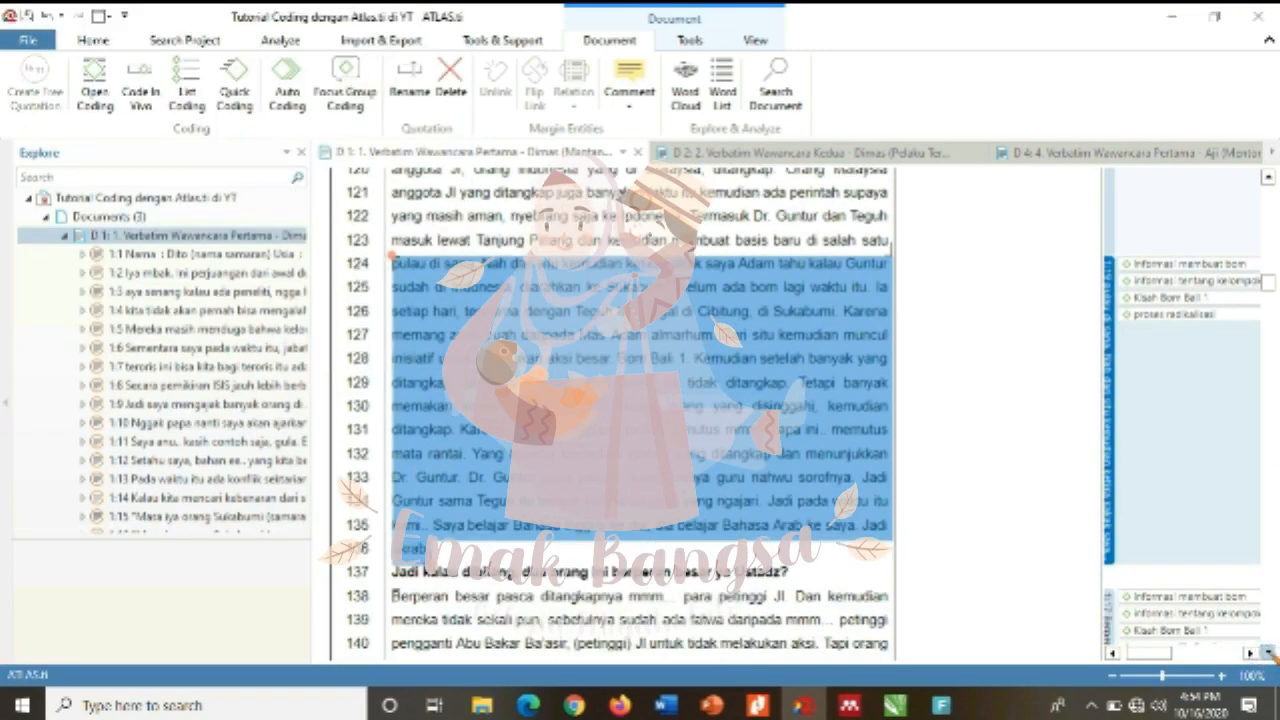
- Apply List Coding to lines 157–172 with "awal mula terderadikalisasi", "Data diri informan utama", "informan utama", "jabatan dalam kelompok teror", "Kisah Bom Bali 1" and "proses radikalisasi"
{"action": "scroll", "coordinate": [1269, 652], "scroll_direction": "down", "scroll_amount": 10}
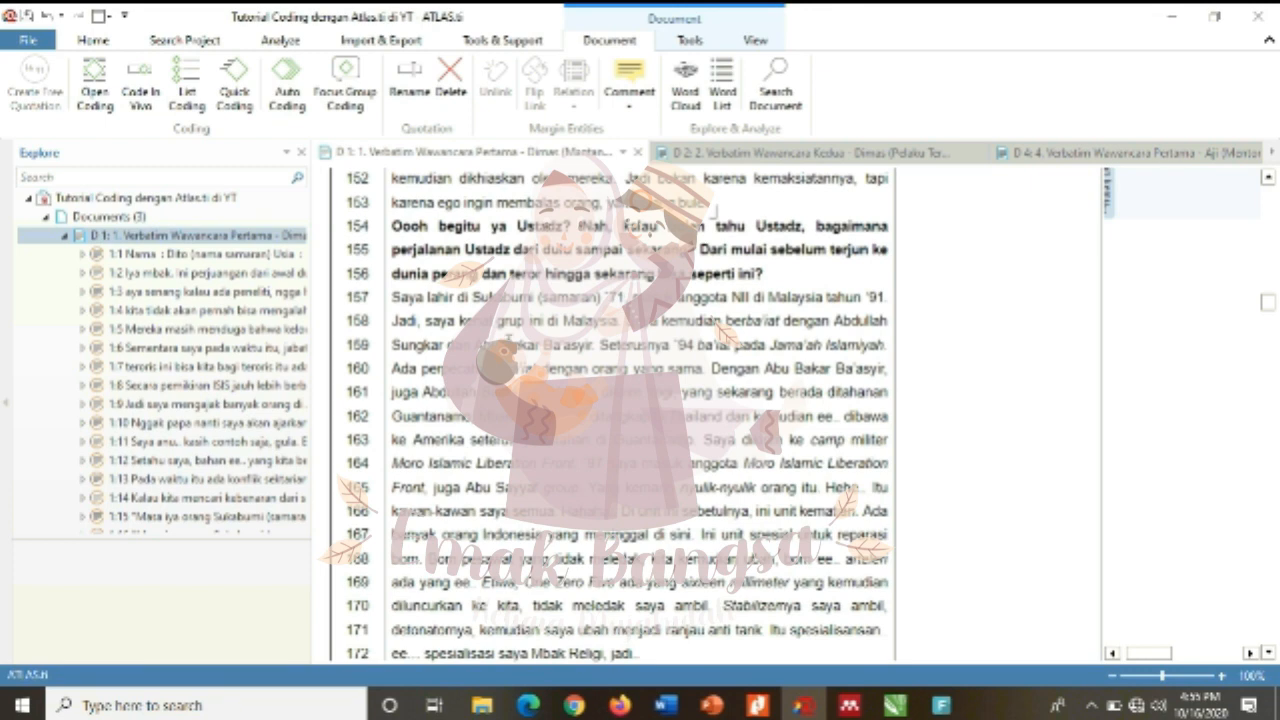
{"action": "left_click_drag", "start_coordinate": [392, 297], "coordinate": [648, 654]}
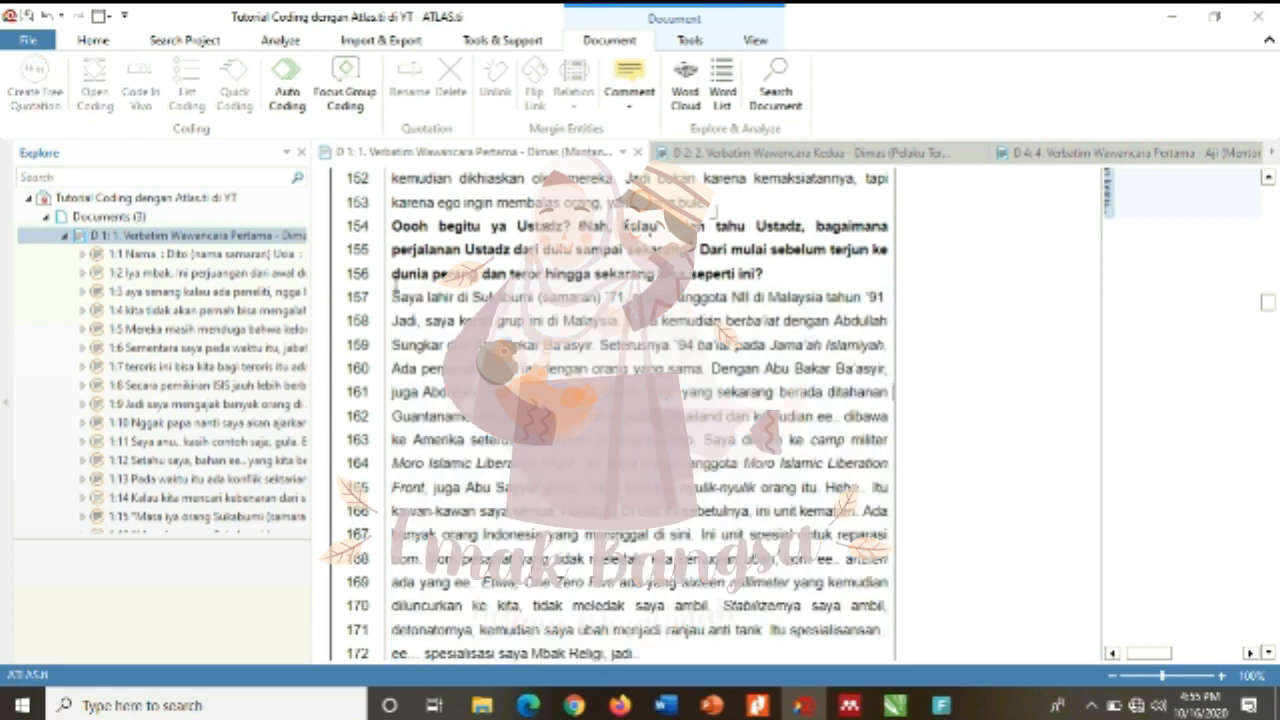
{"action": "left_click", "coordinate": [186, 90]}
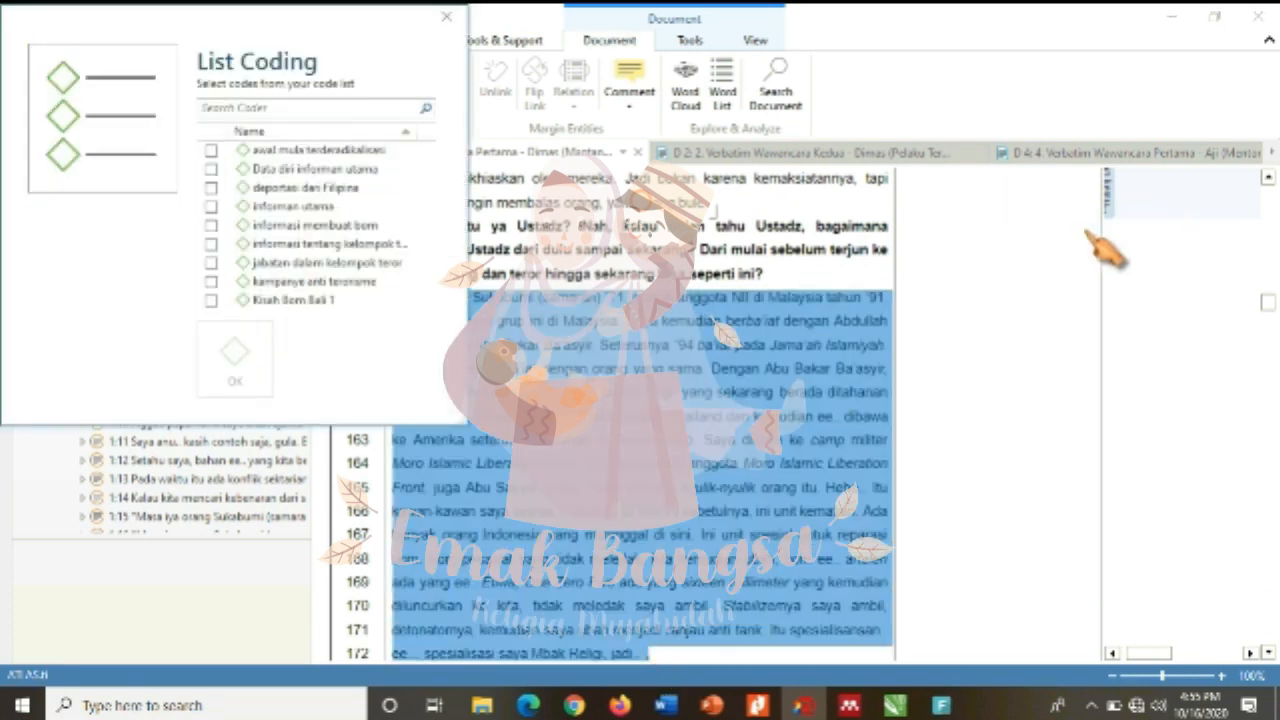
{"action": "left_click", "coordinate": [211, 150]}
{"action": "left_click", "coordinate": [211, 169]}
{"action": "left_click", "coordinate": [211, 206]}
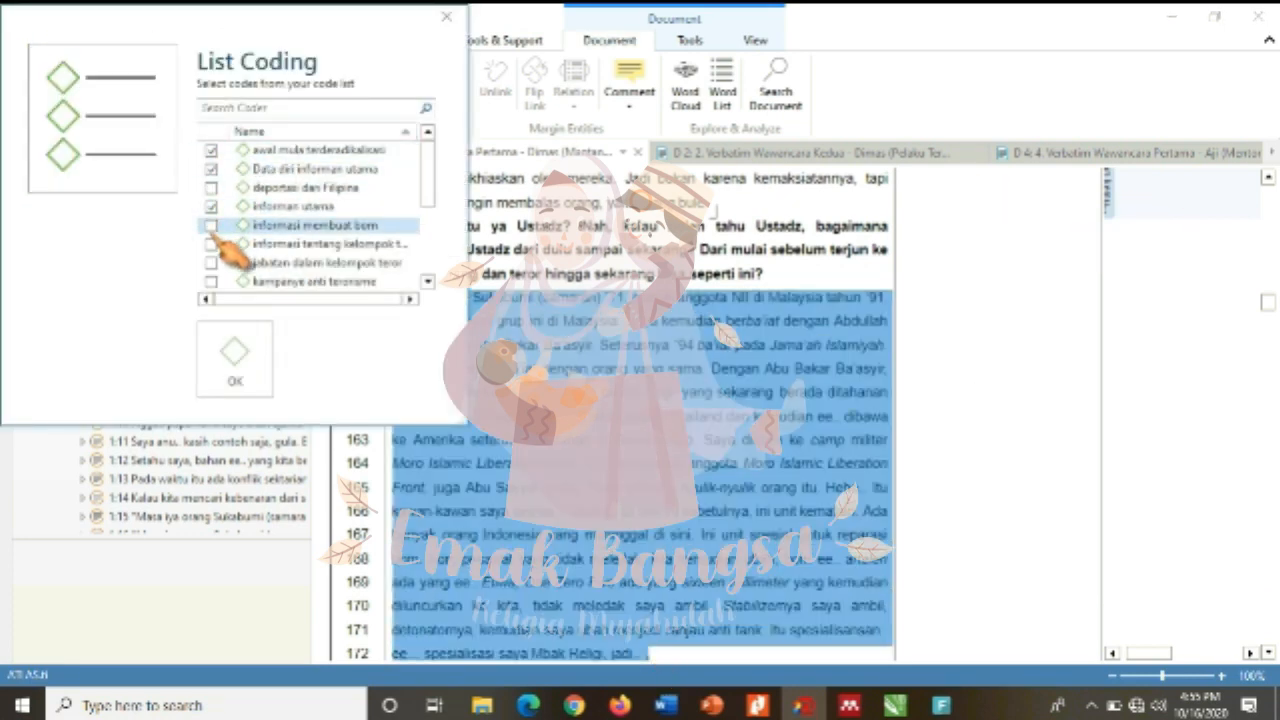
{"action": "scroll", "coordinate": [425, 210], "scroll_direction": "down", "scroll_amount": 1}
{"action": "left_click", "coordinate": [209, 243]}
{"action": "left_click_drag", "start_coordinate": [428, 195], "coordinate": [429, 225]}
{"action": "left_click", "coordinate": [209, 286]}
{"action": "left_click", "coordinate": [210, 226]}
{"action": "left_click", "coordinate": [211, 283]}
{"action": "scroll", "coordinate": [420, 260], "scroll_direction": "down", "scroll_amount": 3}
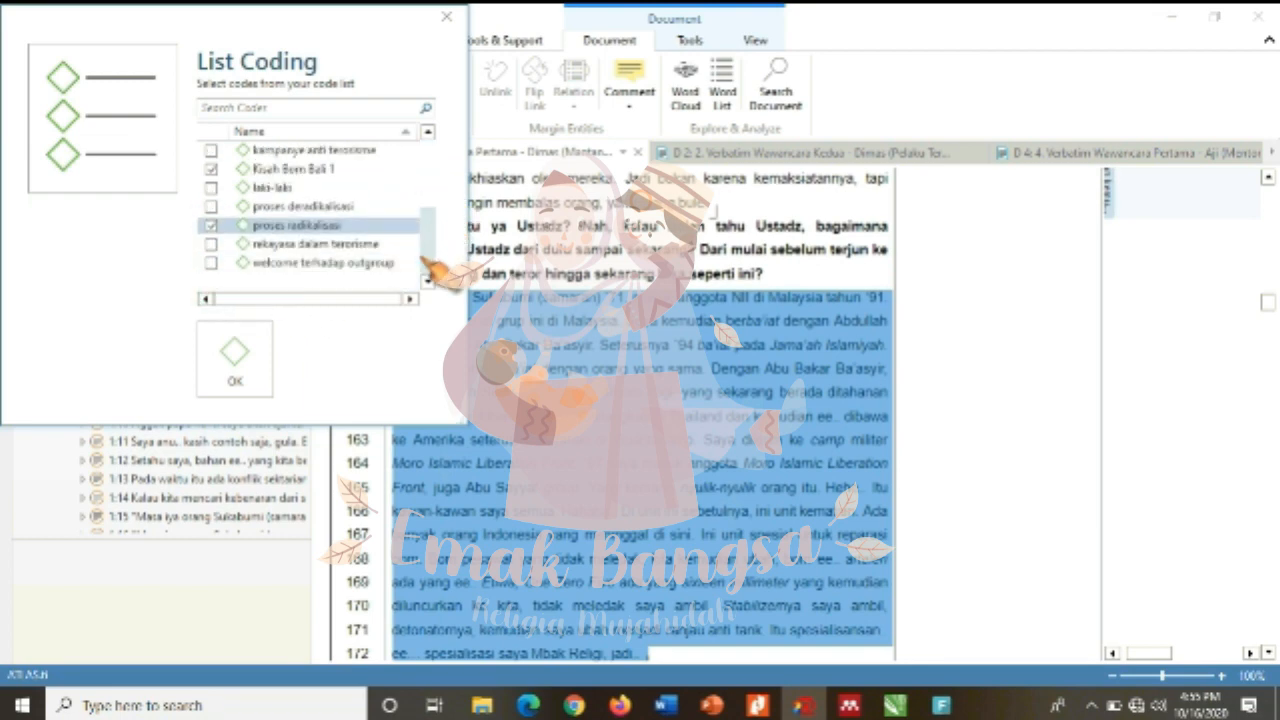
{"action": "left_click", "coordinate": [235, 360]}
{"action": "left_click", "coordinate": [946, 268]}
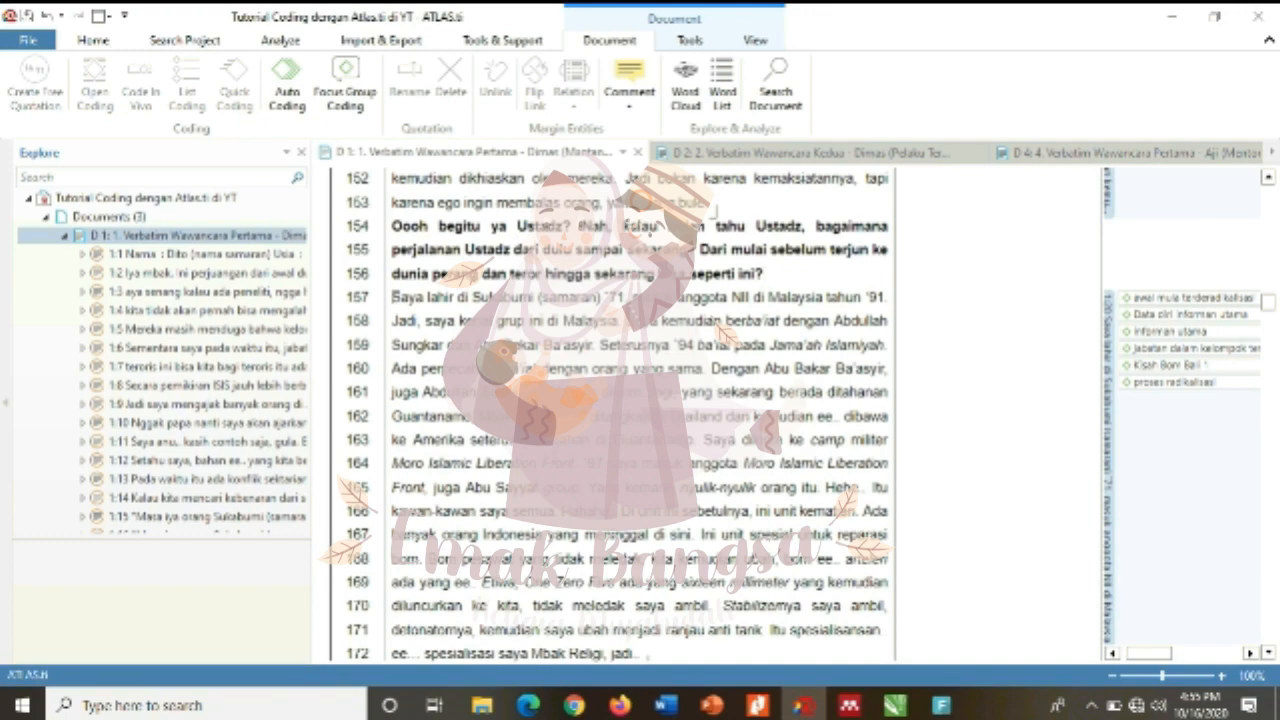
- Apply List Coding to lines 174–196 with "awal mula terderadikalisasi", "deportasi dari Filipina", "informan utama", "informasi tentang kelompok t...", "jabatan dalam kelompok teror" and "proses radikalisasi"
{"action": "scroll", "coordinate": [1268, 652], "scroll_direction": "down", "scroll_amount": 2}
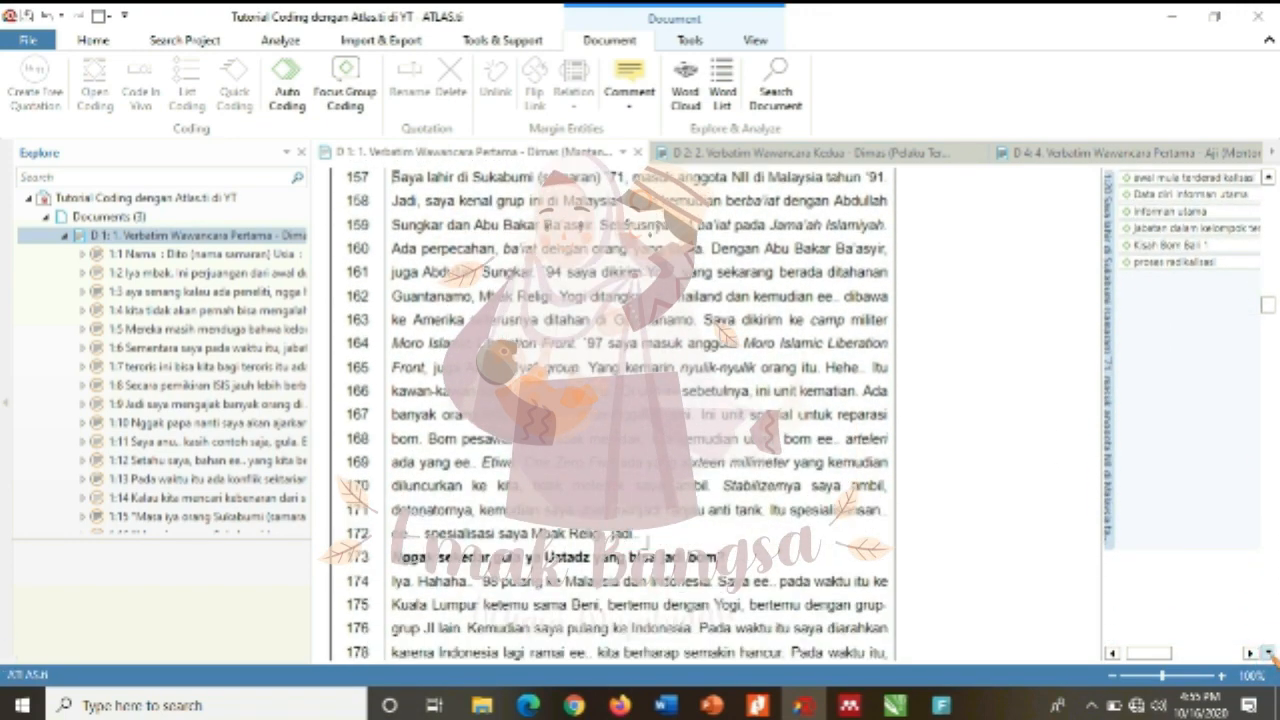
{"action": "scroll", "coordinate": [1270, 650], "scroll_direction": "down", "scroll_amount": 4}
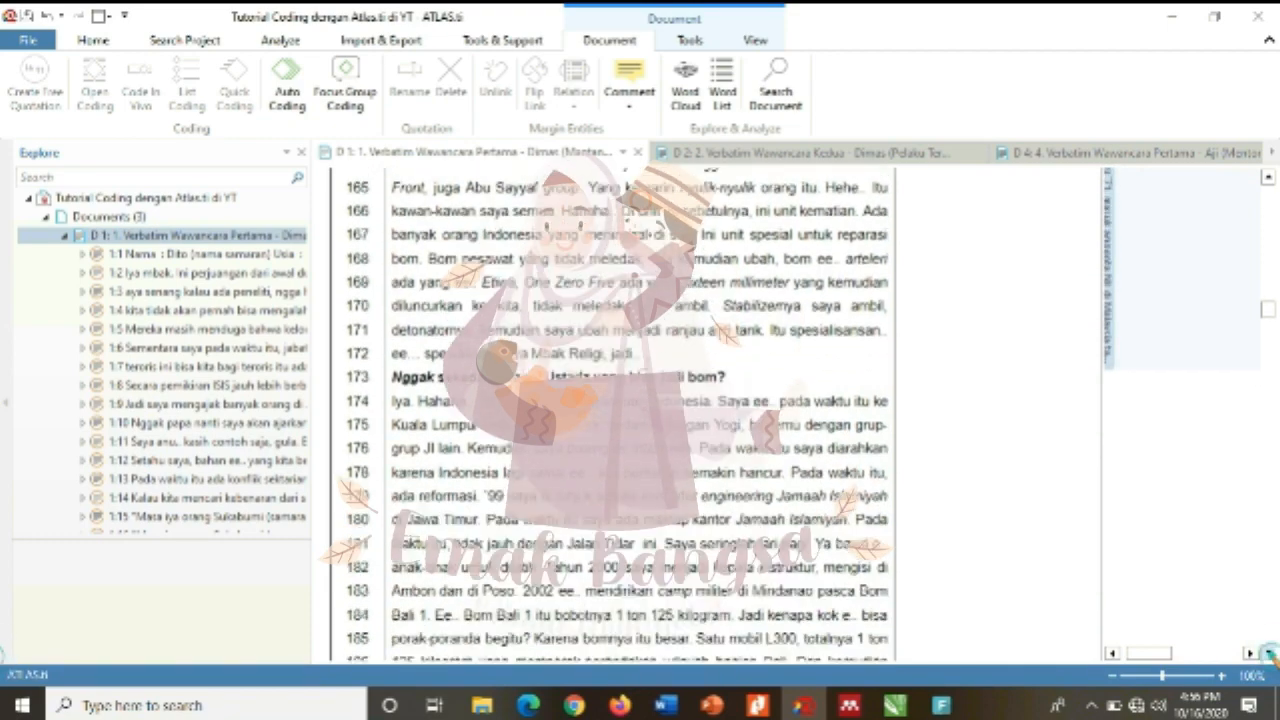
{"action": "scroll", "coordinate": [1271, 652], "scroll_direction": "down", "scroll_amount": 2}
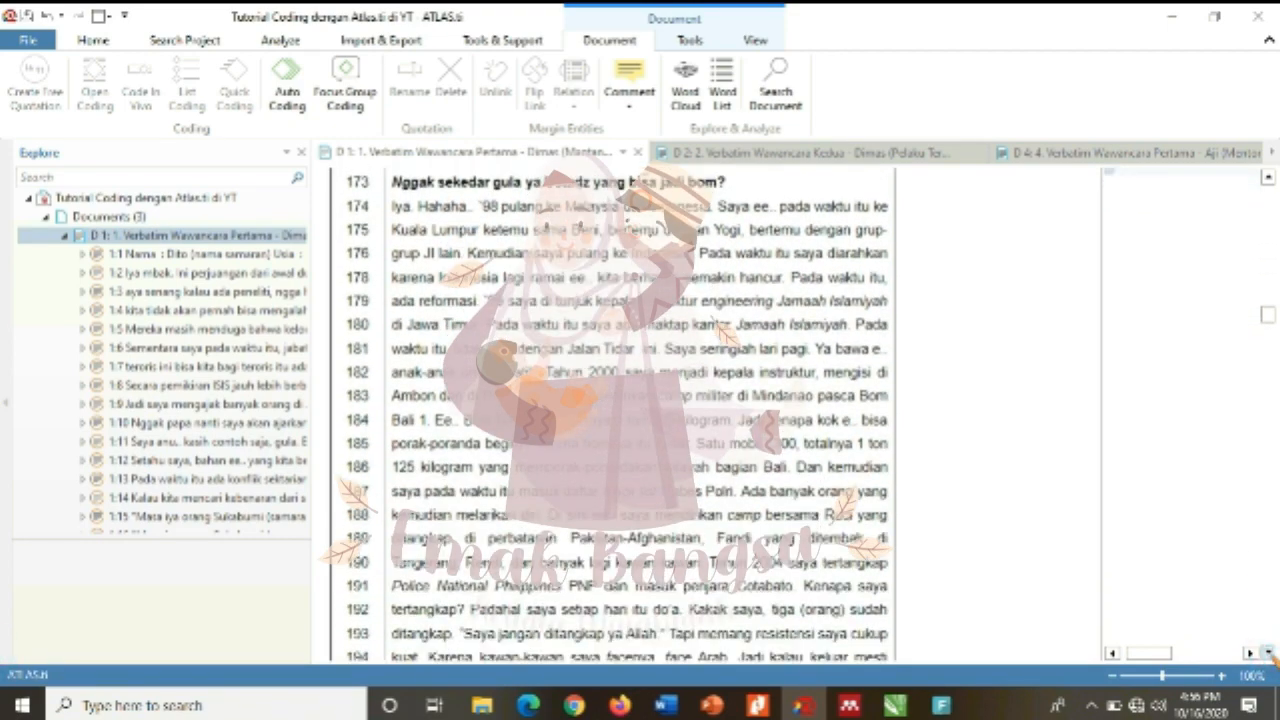
{"action": "scroll", "coordinate": [1271, 652], "scroll_direction": "down", "scroll_amount": 1}
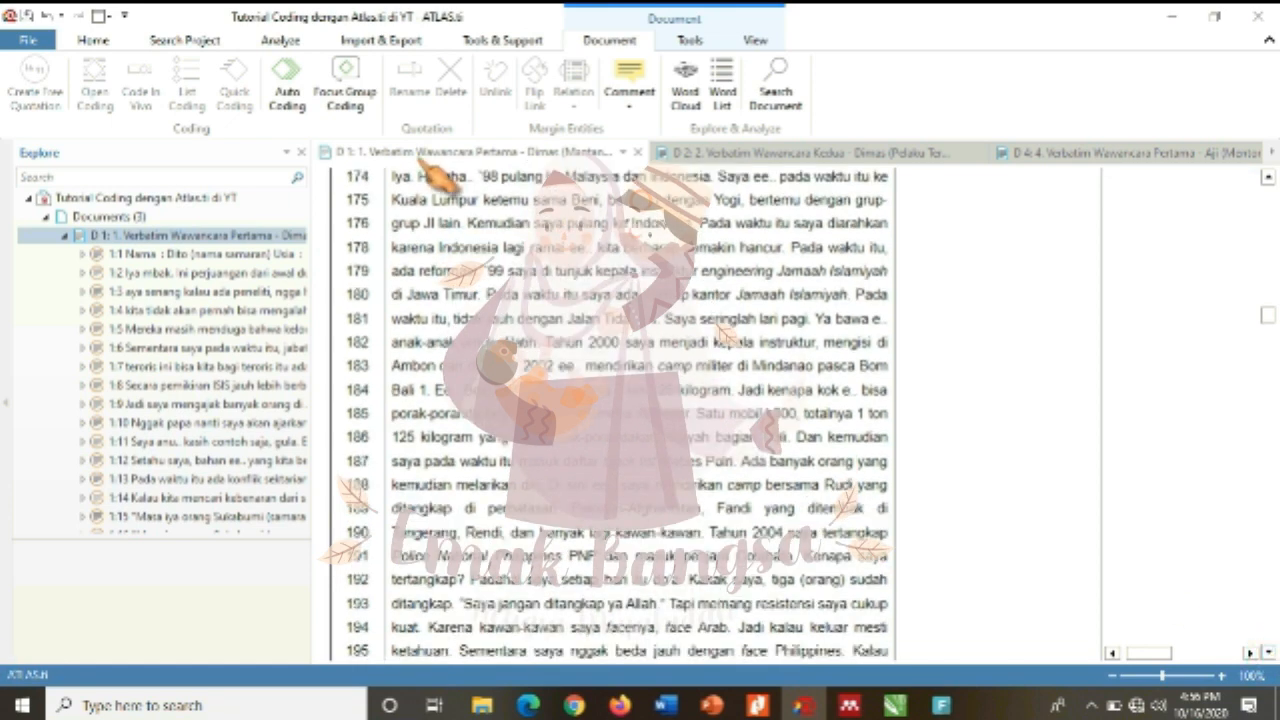
{"action": "left_click_drag", "start_coordinate": [388, 176], "coordinate": [1272, 652]}
{"action": "left_click", "coordinate": [404, 196]}
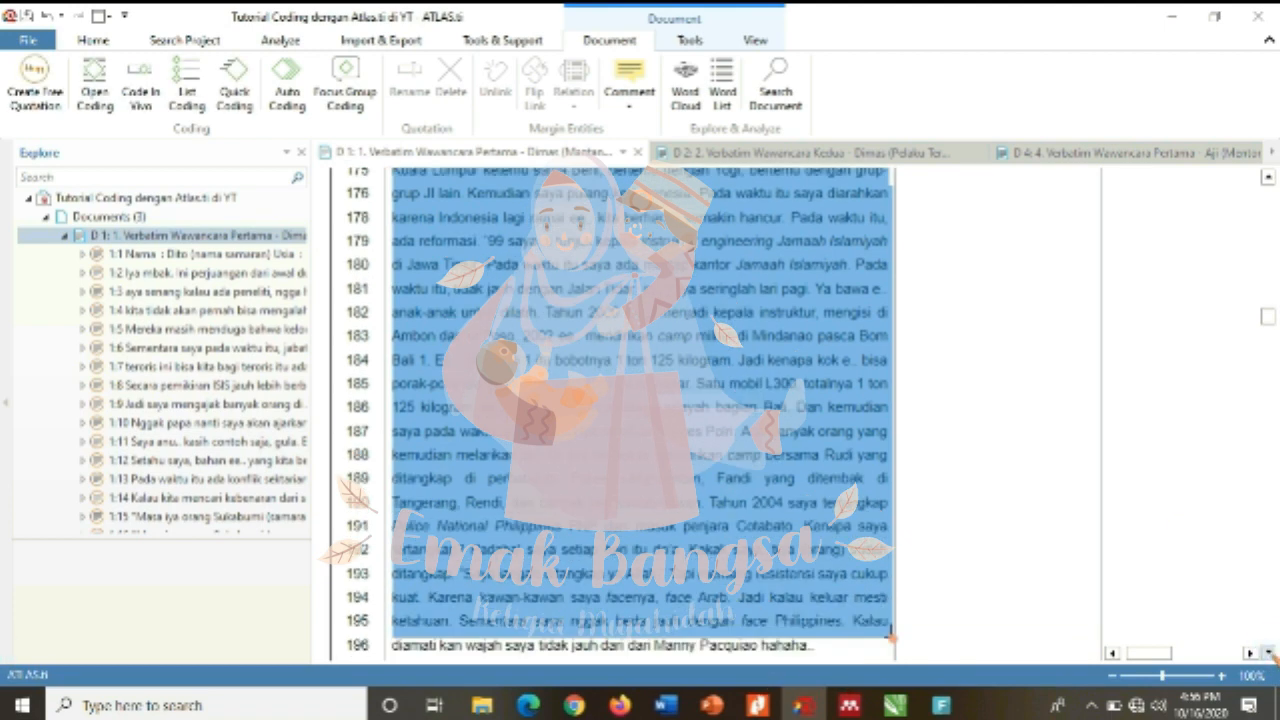
{"action": "left_click", "coordinate": [733, 602]}
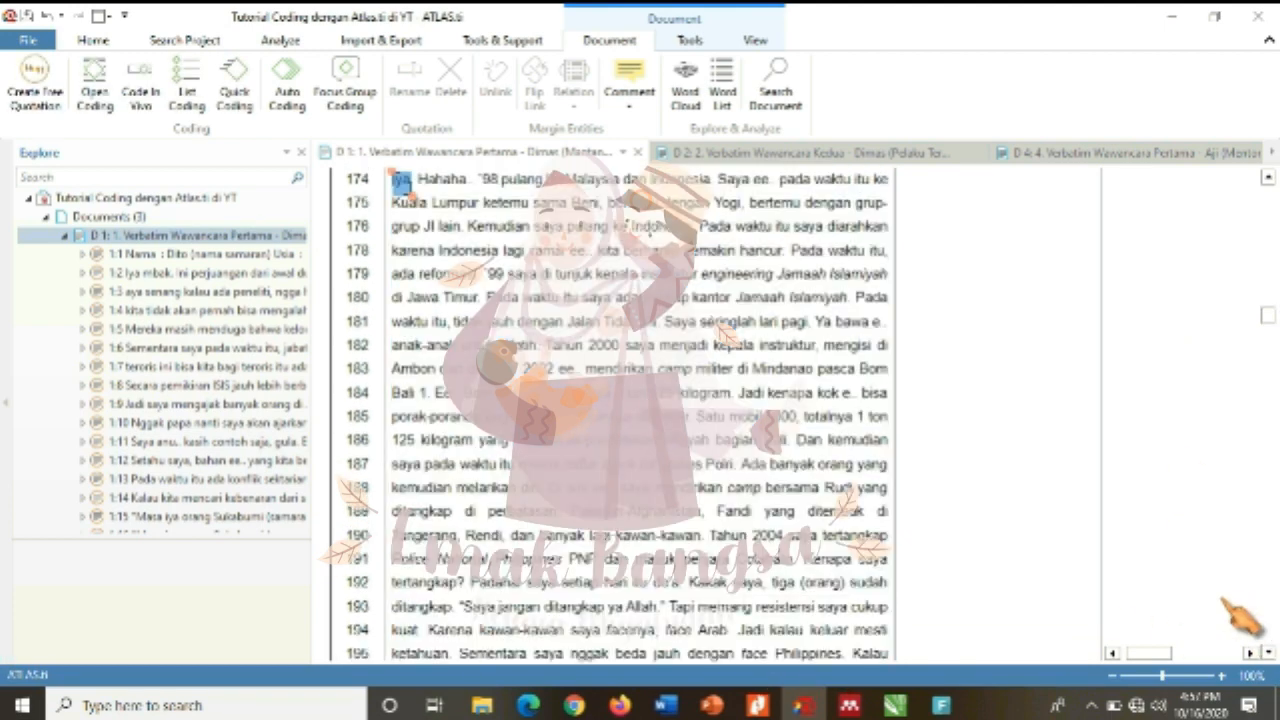
{"action": "left_click_drag", "start_coordinate": [1222, 599], "coordinate": [1225, 590]}
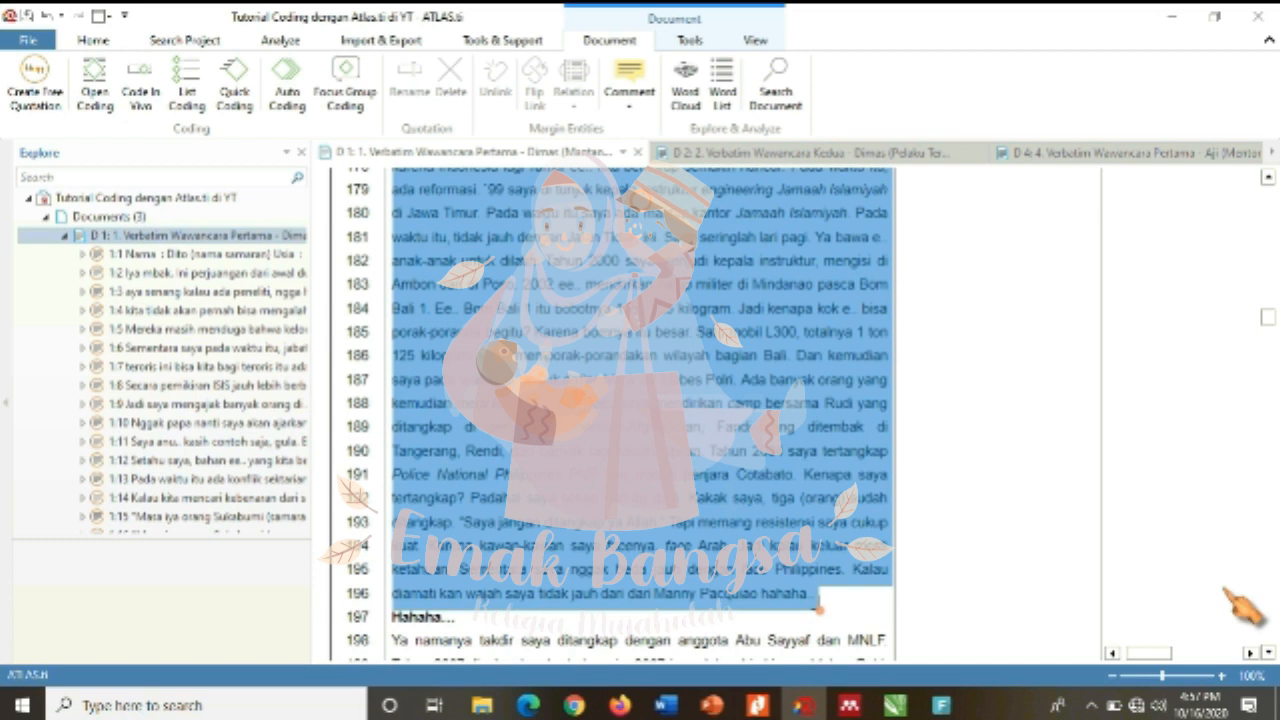
{"action": "mouse_move", "coordinate": [820, 608]}
{"action": "left_mouse_down"}
{"action": "mouse_move", "coordinate": [506, 608]}
{"action": "mouse_move", "coordinate": [818, 608]}
{"action": "left_mouse_up"}
{"action": "left_click", "coordinate": [200, 86]}
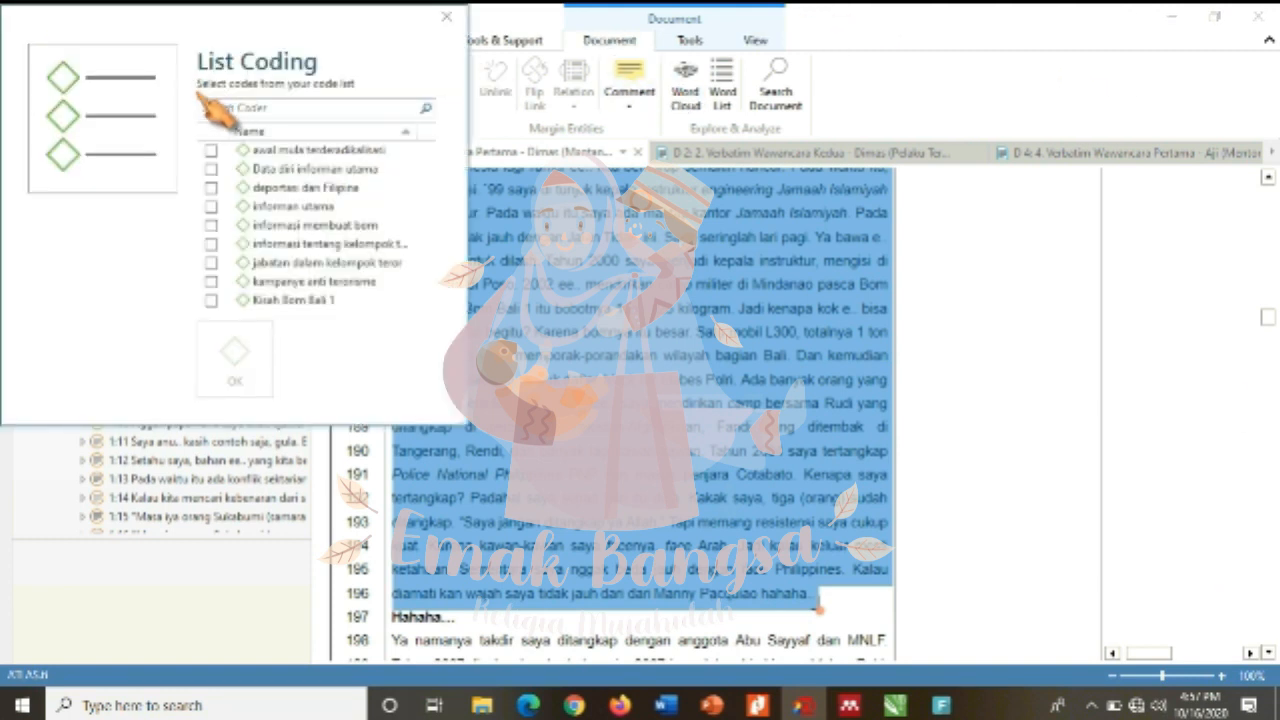
{"action": "left_click", "coordinate": [211, 150]}
{"action": "left_click", "coordinate": [211, 187]}
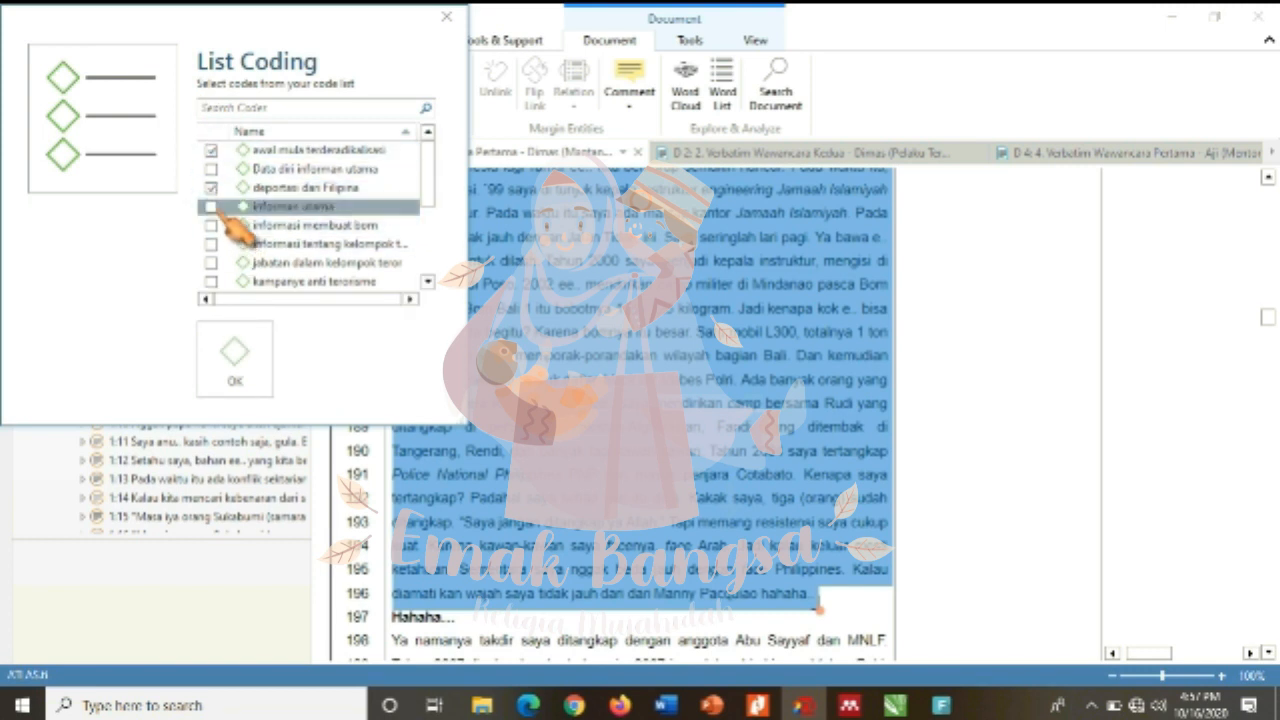
{"action": "left_click", "coordinate": [211, 206]}
{"action": "left_click", "coordinate": [211, 262]}
{"action": "left_click", "coordinate": [211, 244]}
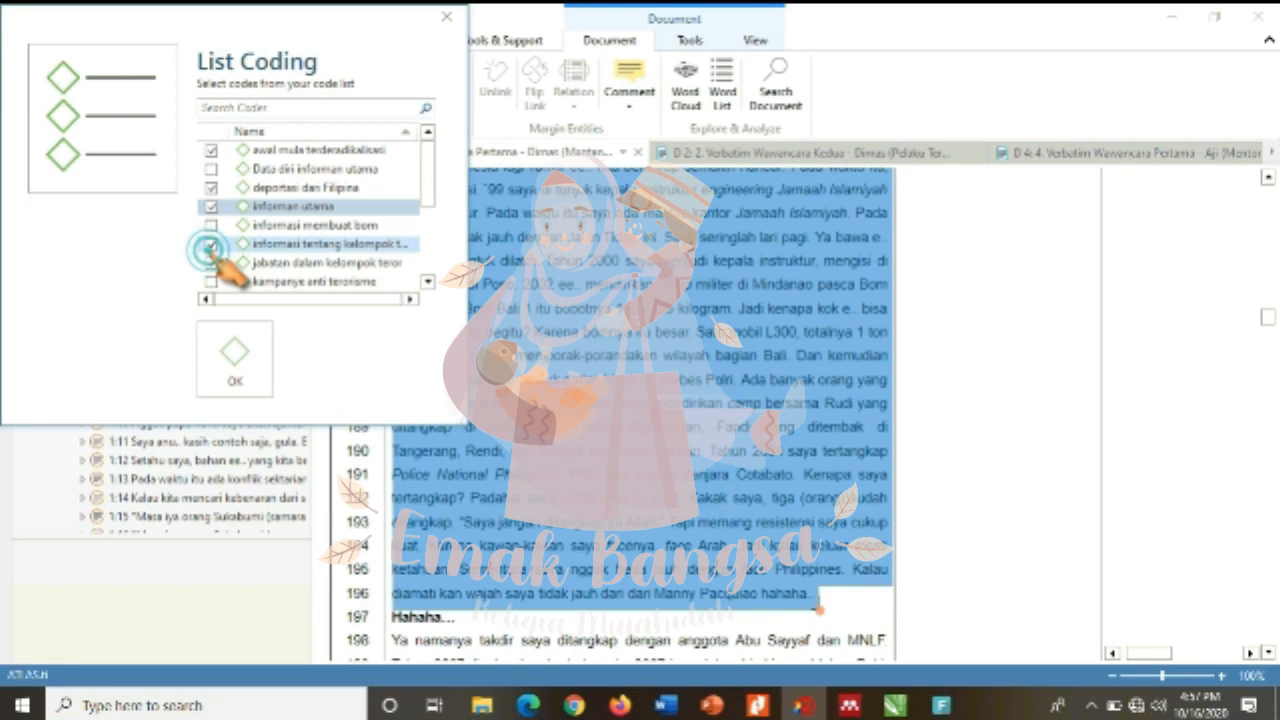
{"action": "left_click", "coordinate": [428, 281]}
{"action": "left_click", "coordinate": [211, 281]}
{"action": "left_click", "coordinate": [428, 281]}
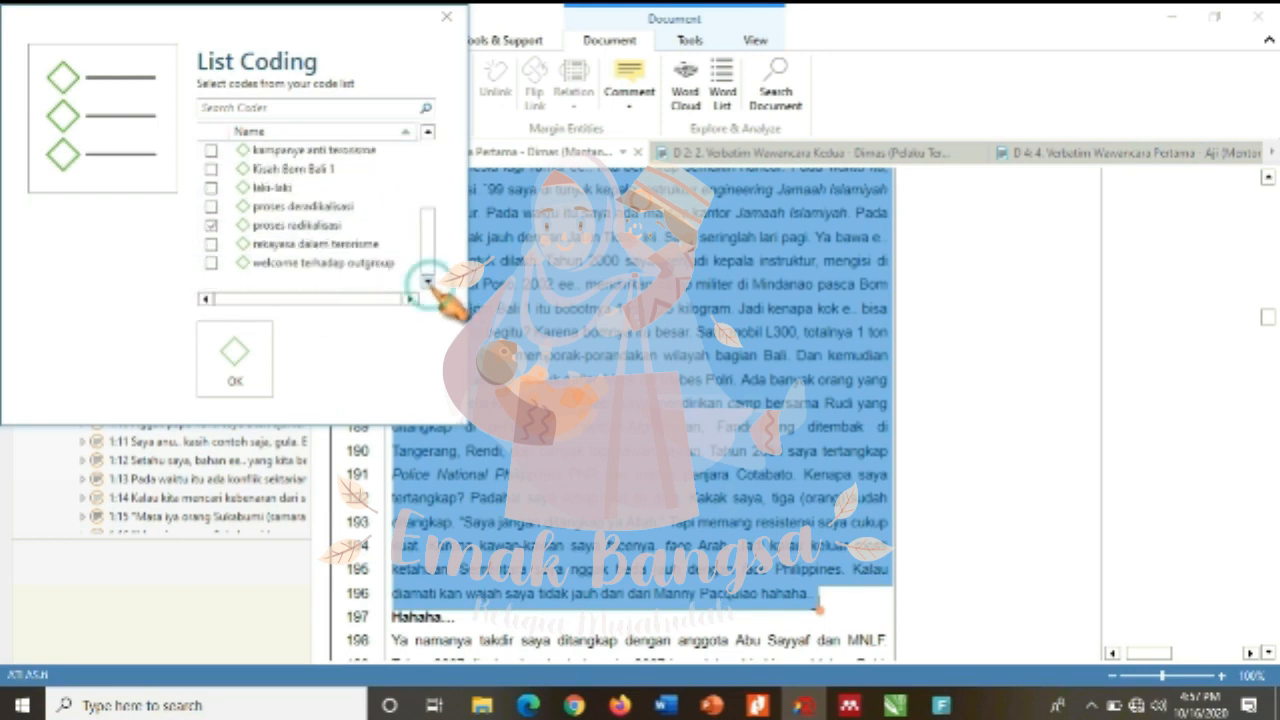
{"action": "left_click", "coordinate": [234, 356]}
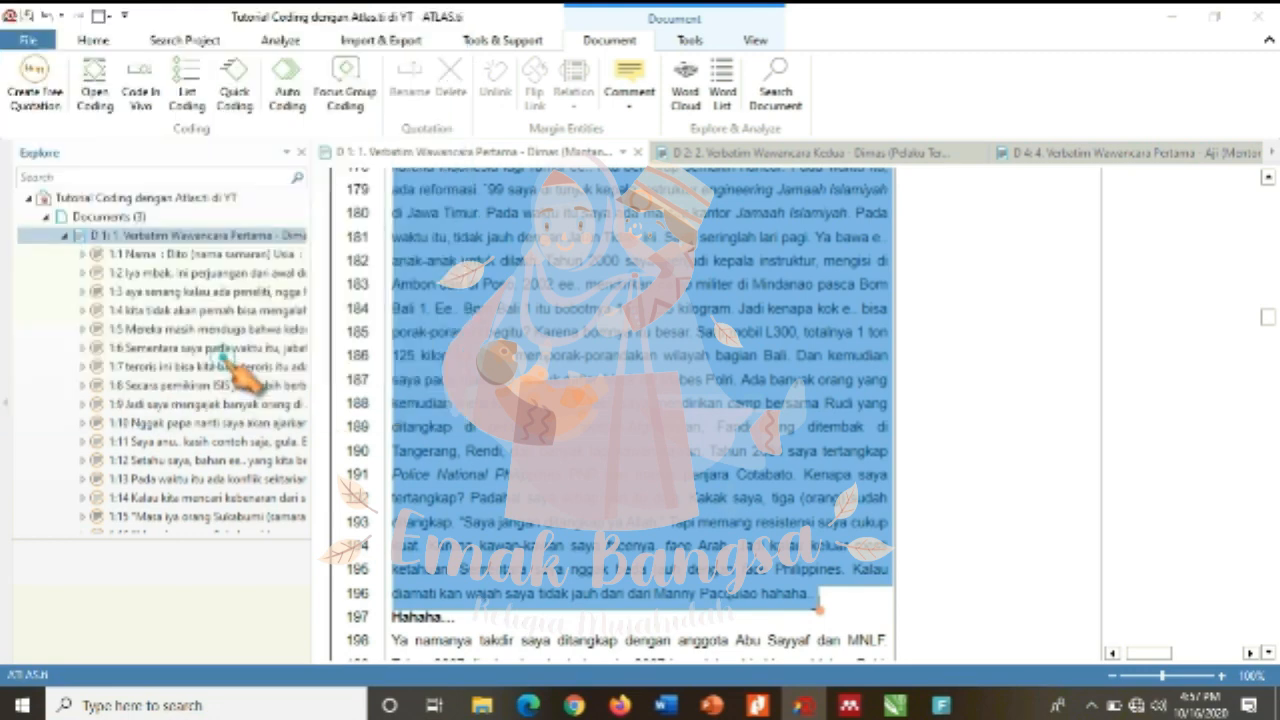
- Apply List Coding to the passage from the start of line 198 to "Indonesia," in line 199 with "deportasi dari Filipina" and "proses deradikalisasi"
{"action": "left_click", "coordinate": [1268, 652]}
{"action": "left_click", "coordinate": [1268, 652]}
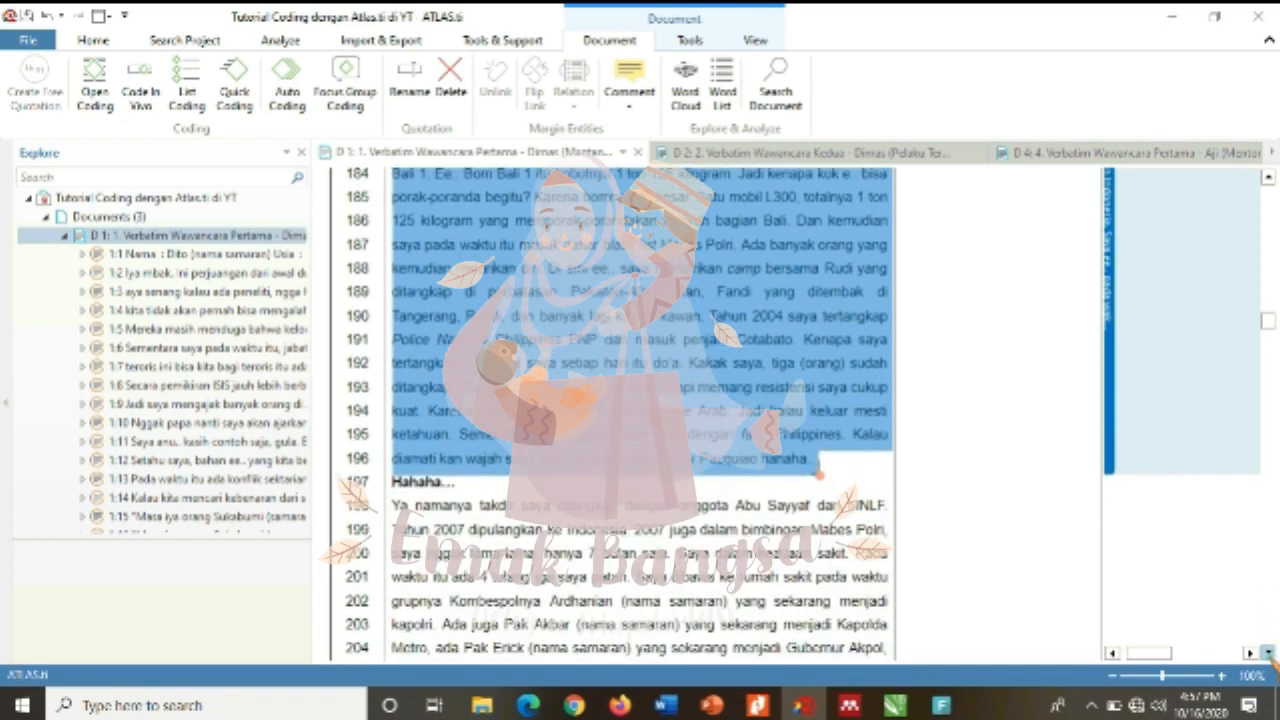
{"action": "left_click", "coordinate": [1268, 652]}
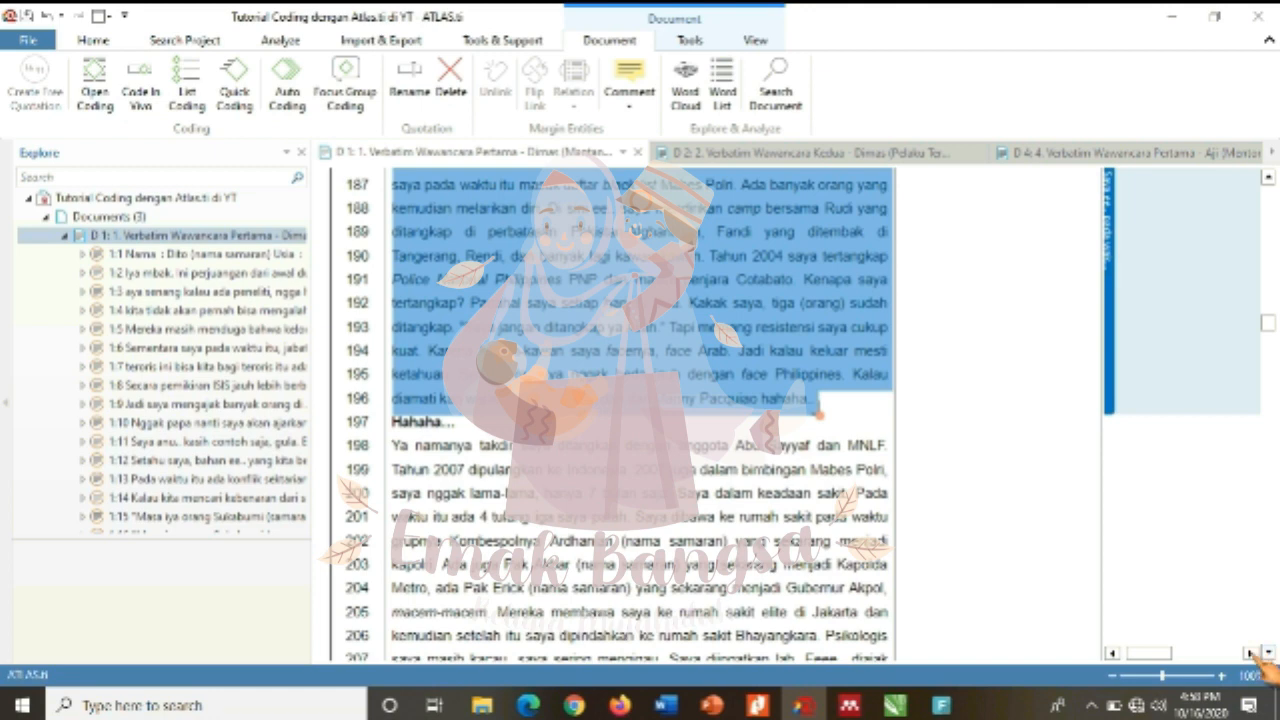
{"action": "left_click", "coordinate": [1251, 653]}
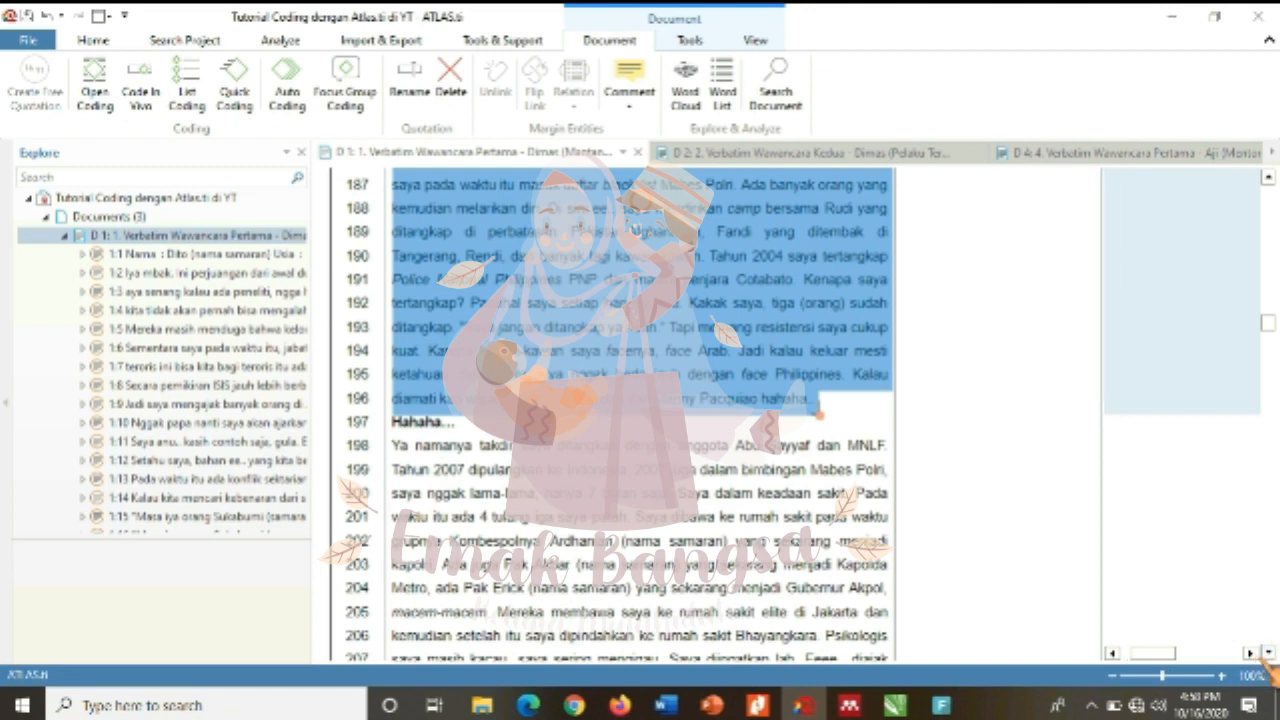
{"action": "left_click", "coordinate": [1268, 653]}
{"action": "left_click", "coordinate": [632, 365]}
{"action": "left_click_drag", "start_coordinate": [632, 365], "coordinate": [392, 340]}
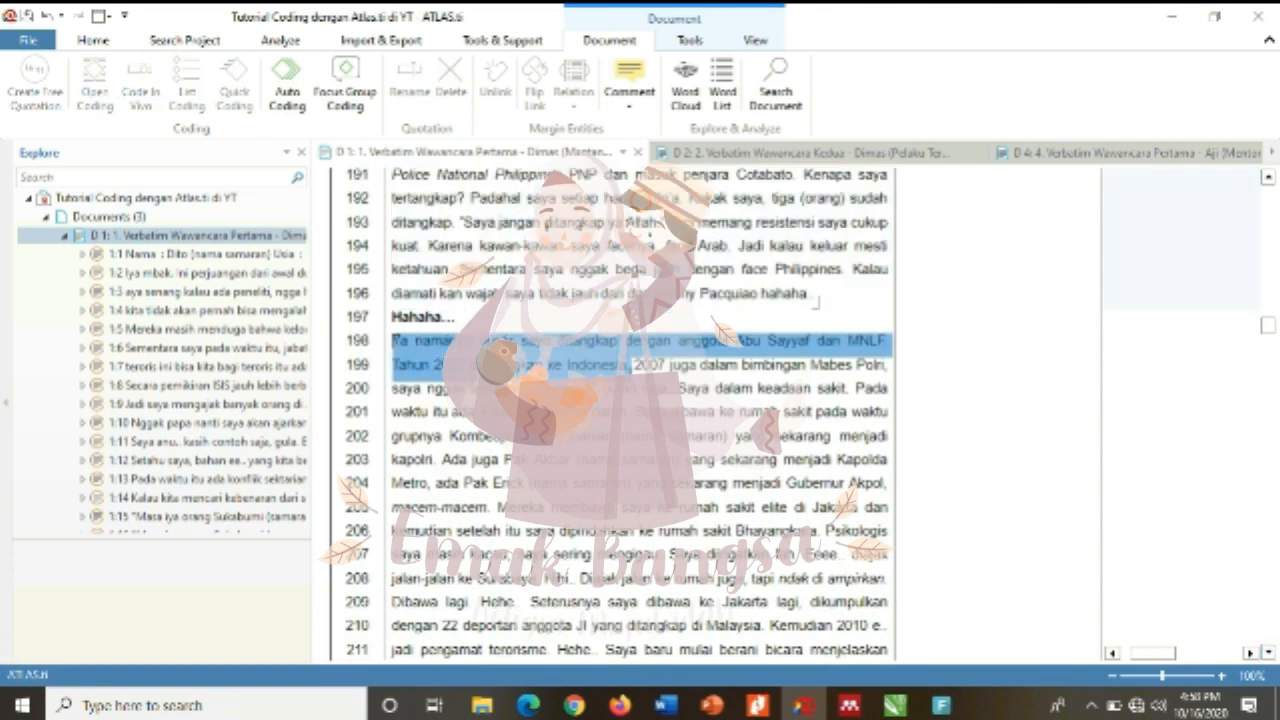
{"action": "left_click", "coordinate": [187, 92]}
{"action": "left_click", "coordinate": [211, 188]}
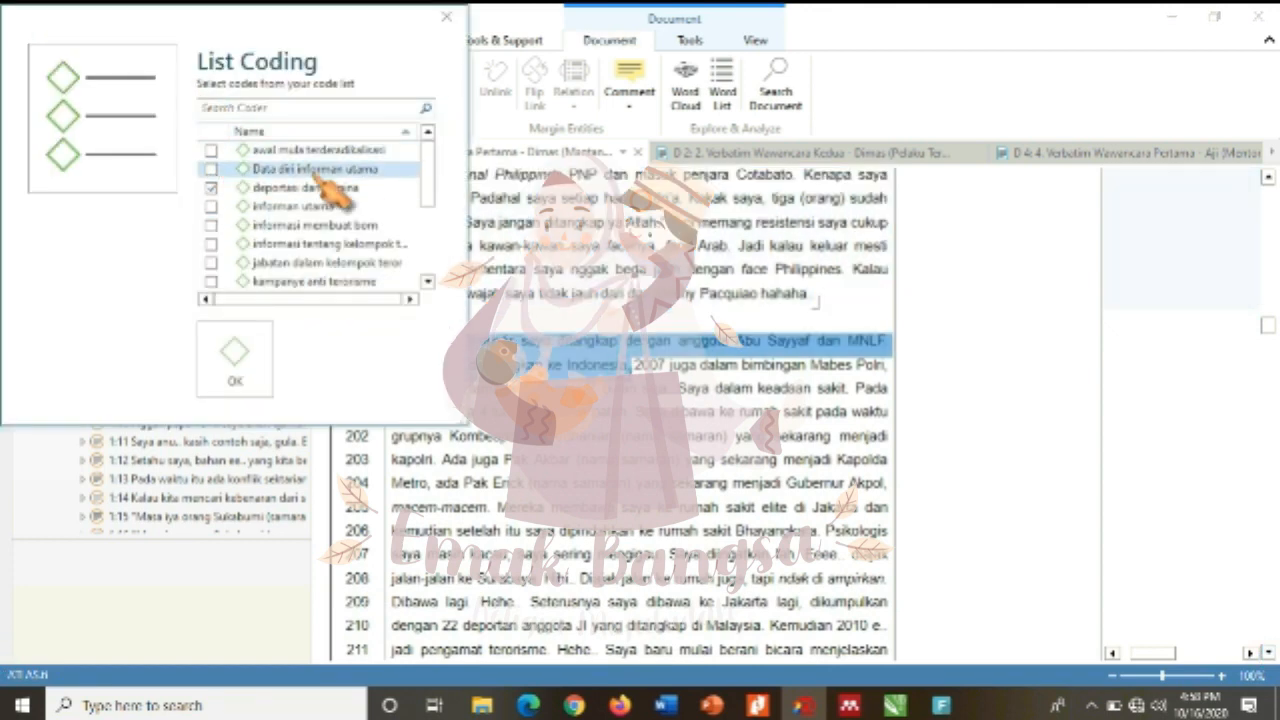
{"action": "left_click_drag", "start_coordinate": [428, 177], "coordinate": [432, 250]}
{"action": "left_click", "coordinate": [211, 243]}
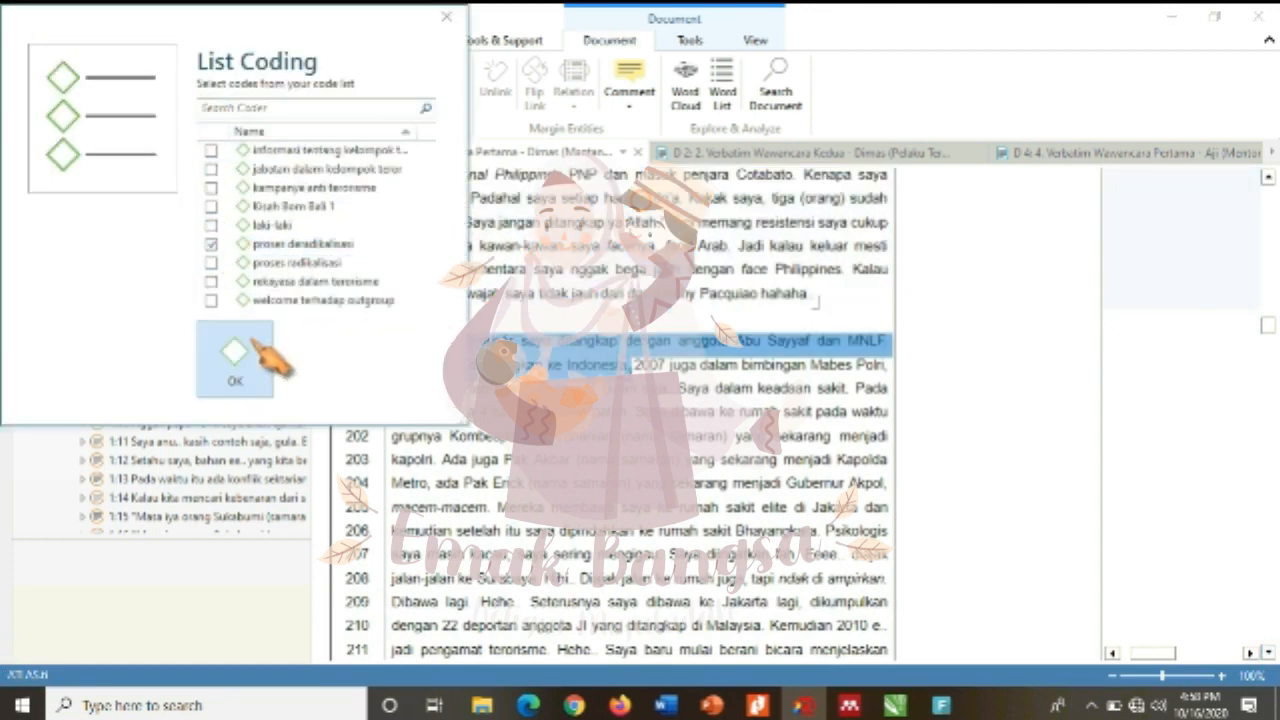
{"action": "left_click", "coordinate": [247, 362]}
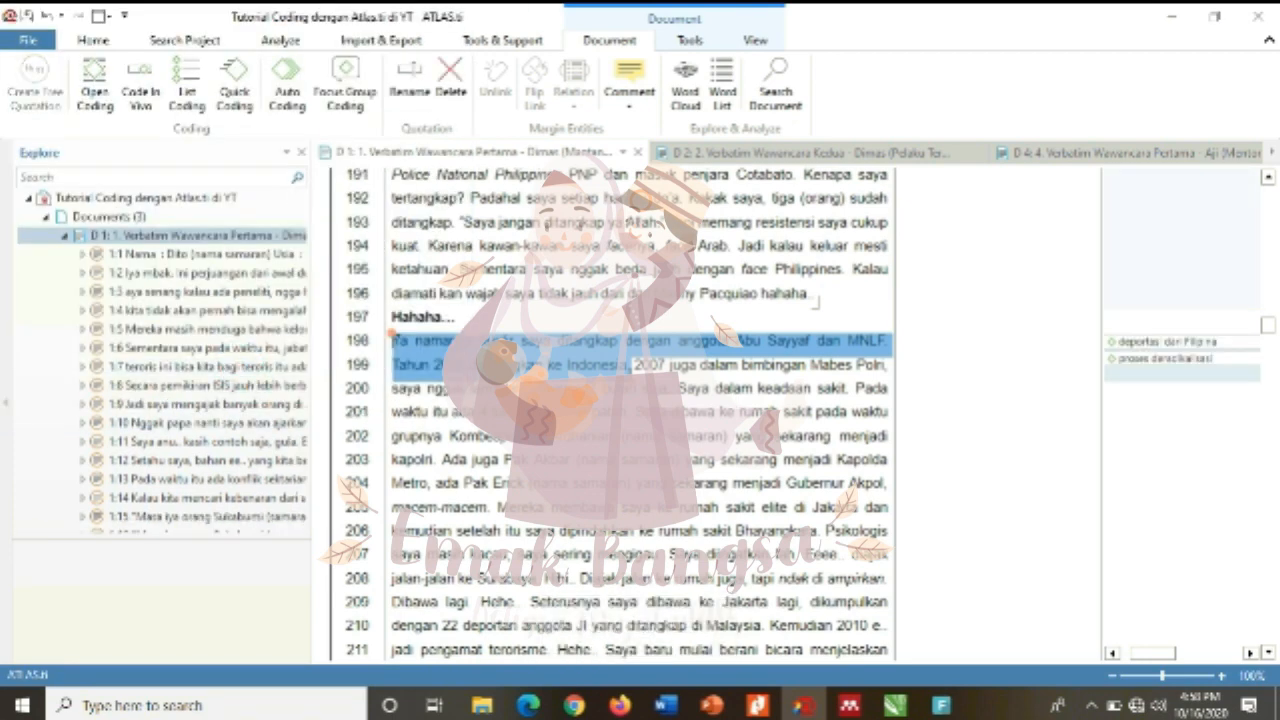
- Apply Open Coding from "2007 juga" in line 199 to "Hehe.." in line 211 with "faktor kebaikhatian pemerintah dan aparat kepolisian" and "proses deradikalisasi"
{"action": "scroll", "coordinate": [1272, 651], "scroll_direction": "down", "scroll_amount": 1}
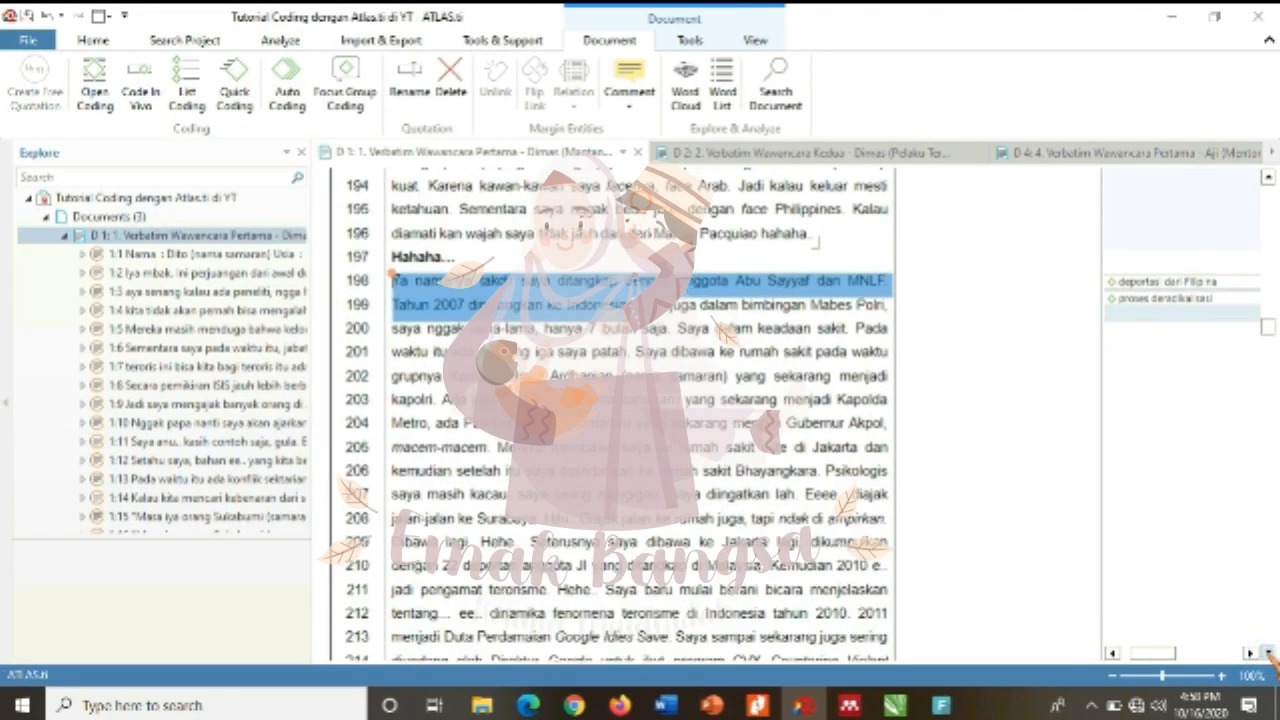
{"action": "scroll", "coordinate": [1272, 651], "scroll_direction": "down", "scroll_amount": 3}
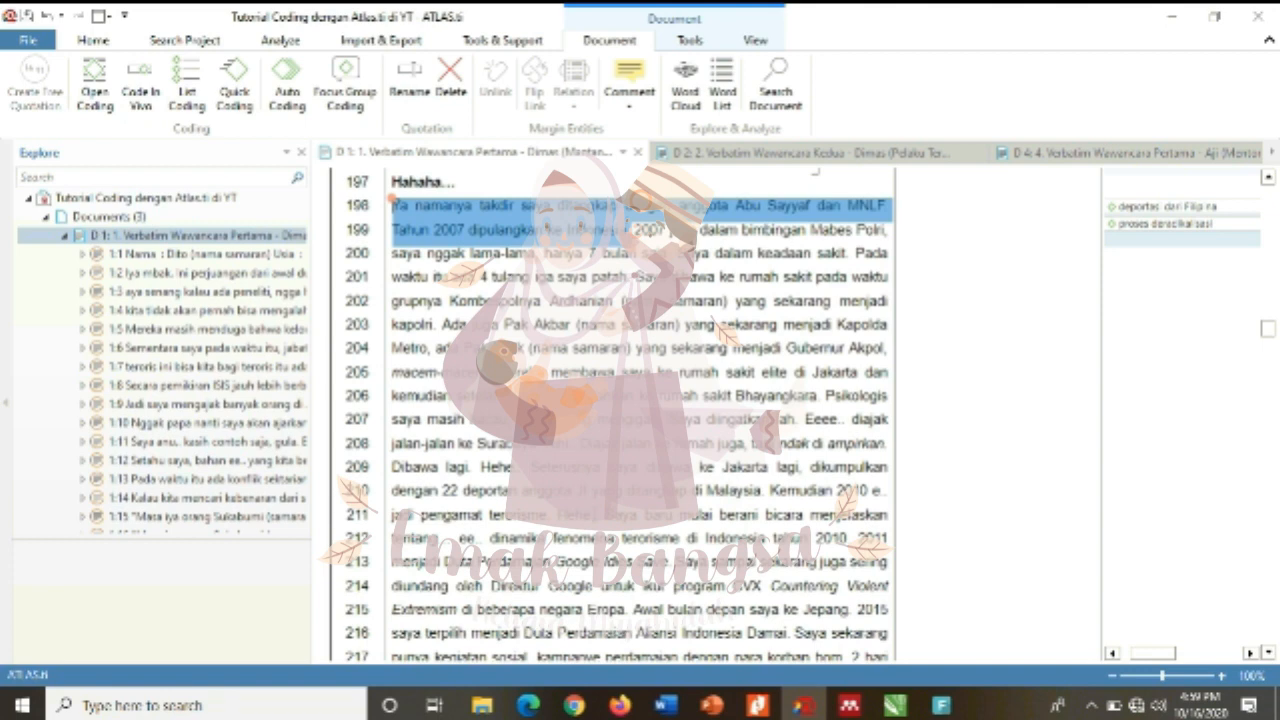
{"action": "left_click_drag", "start_coordinate": [592, 515], "coordinate": [635, 231]}
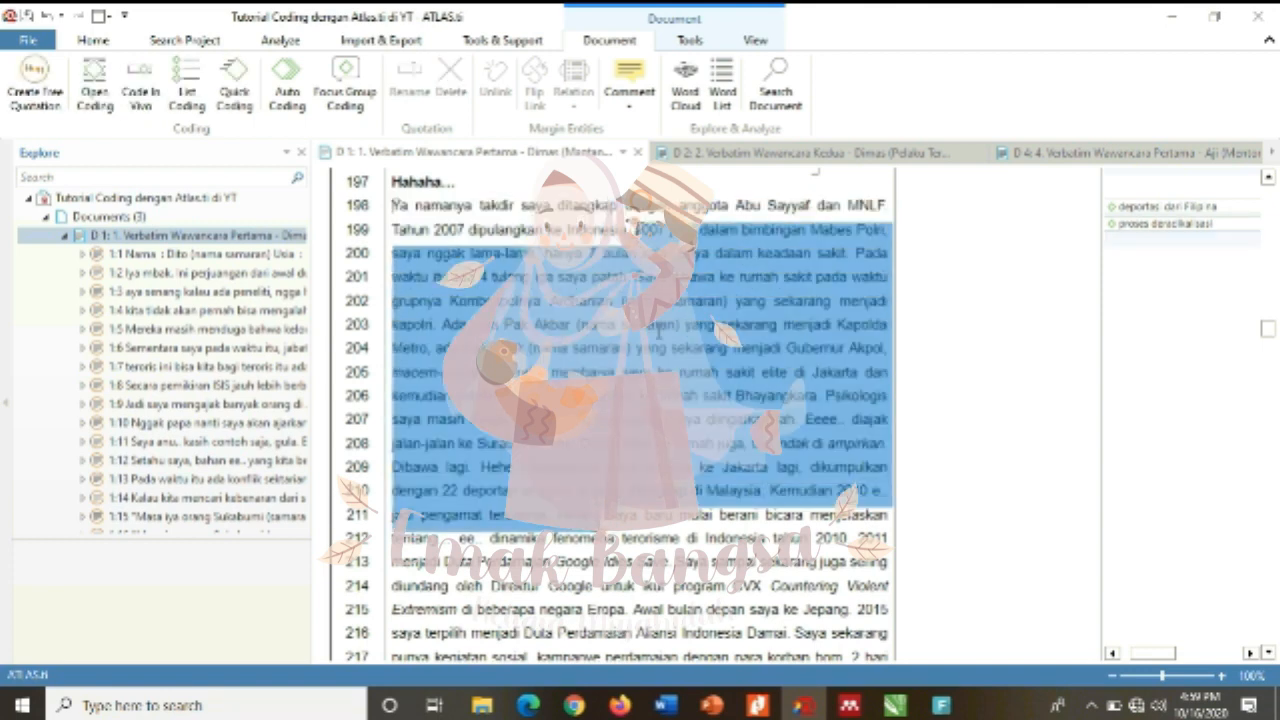
{"action": "left_click", "coordinate": [186, 88]}
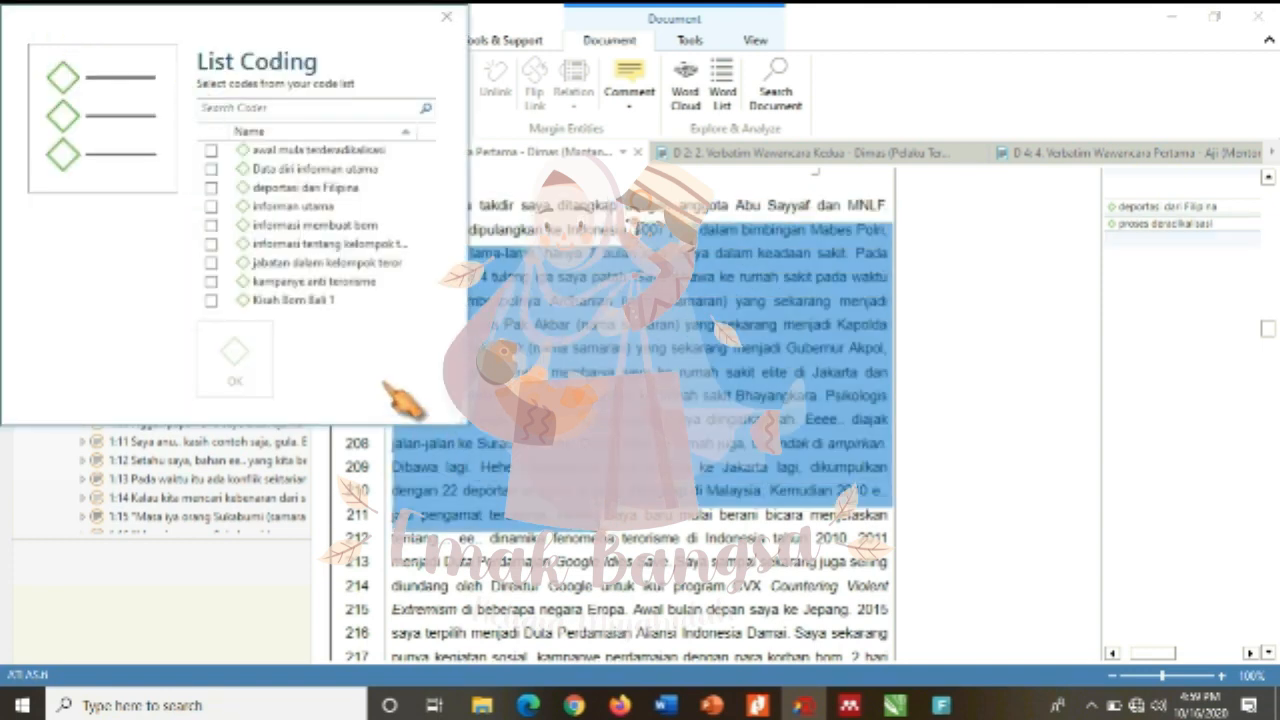
{"action": "left_click", "coordinate": [446, 17]}
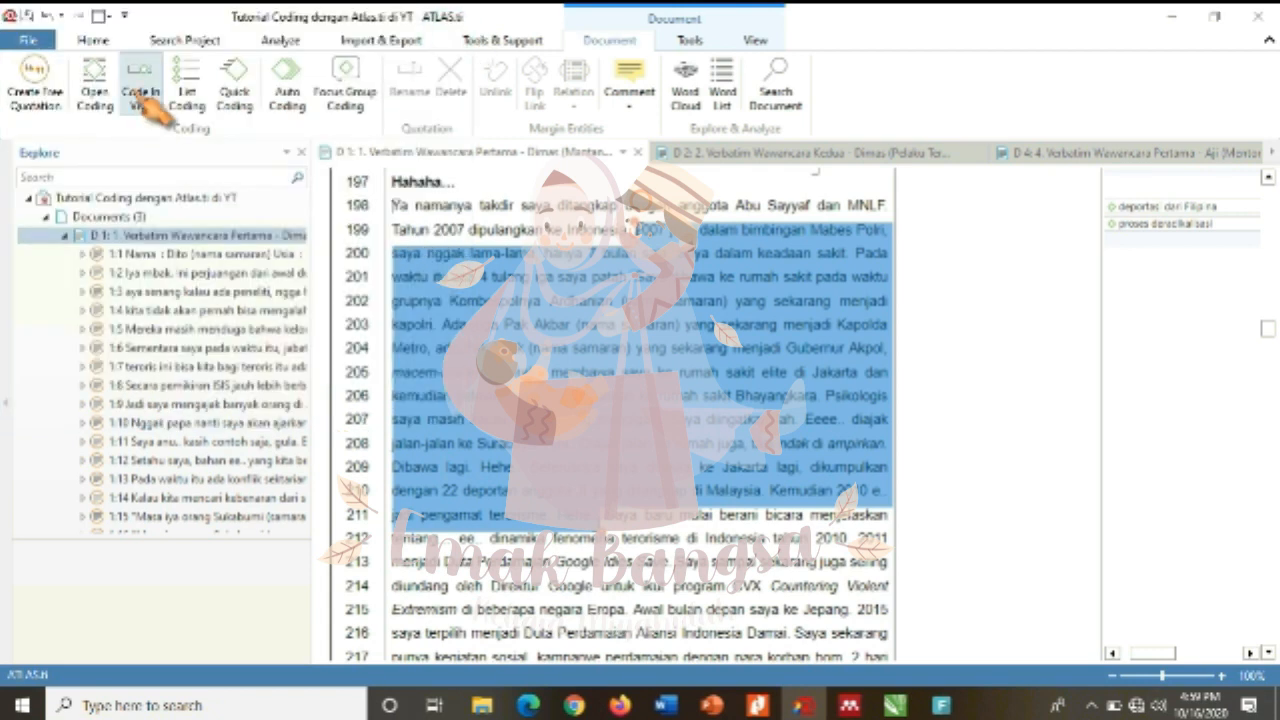
{"action": "left_click", "coordinate": [94, 90]}
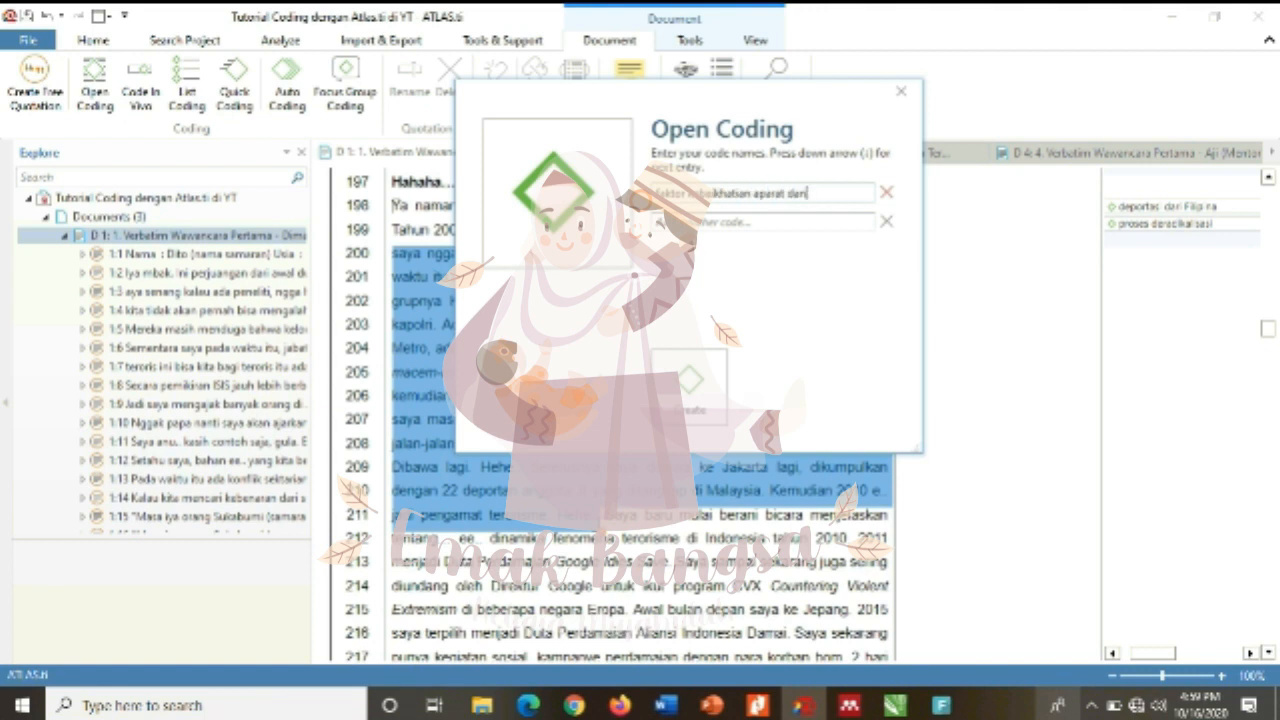
{"action": "type", "text": "kepolisian"}
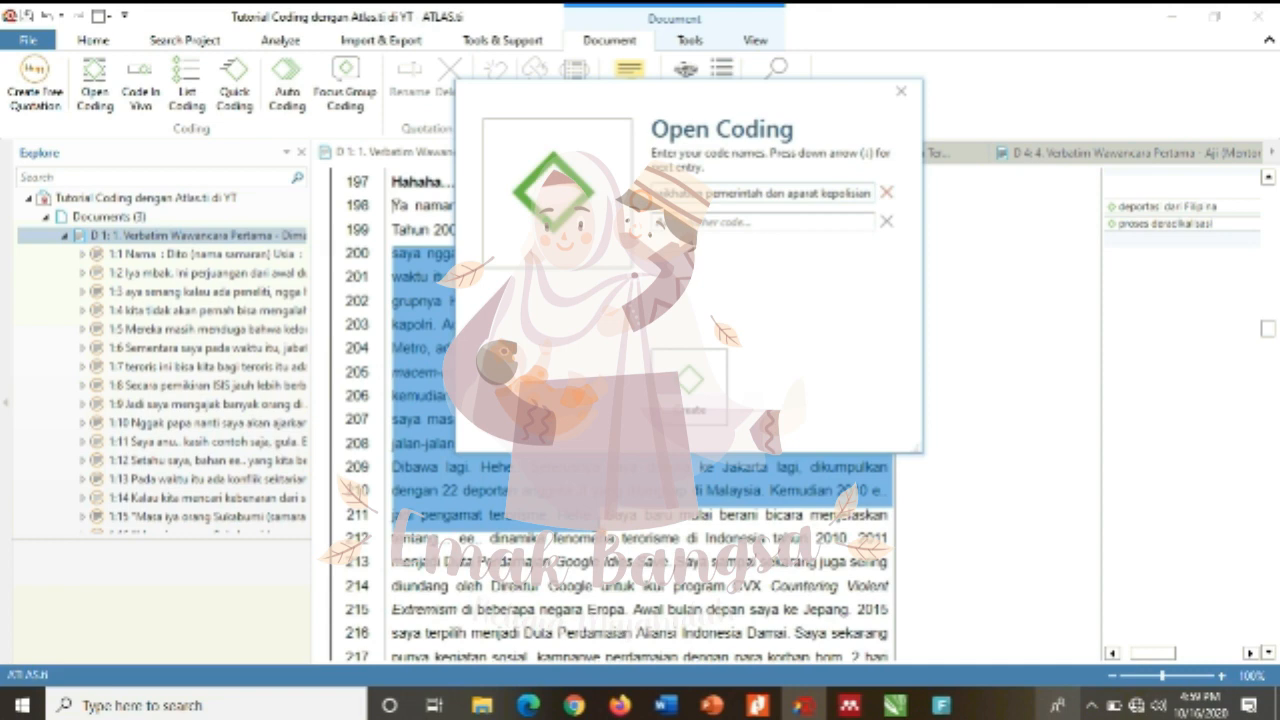
{"action": "key", "text": "Down"}
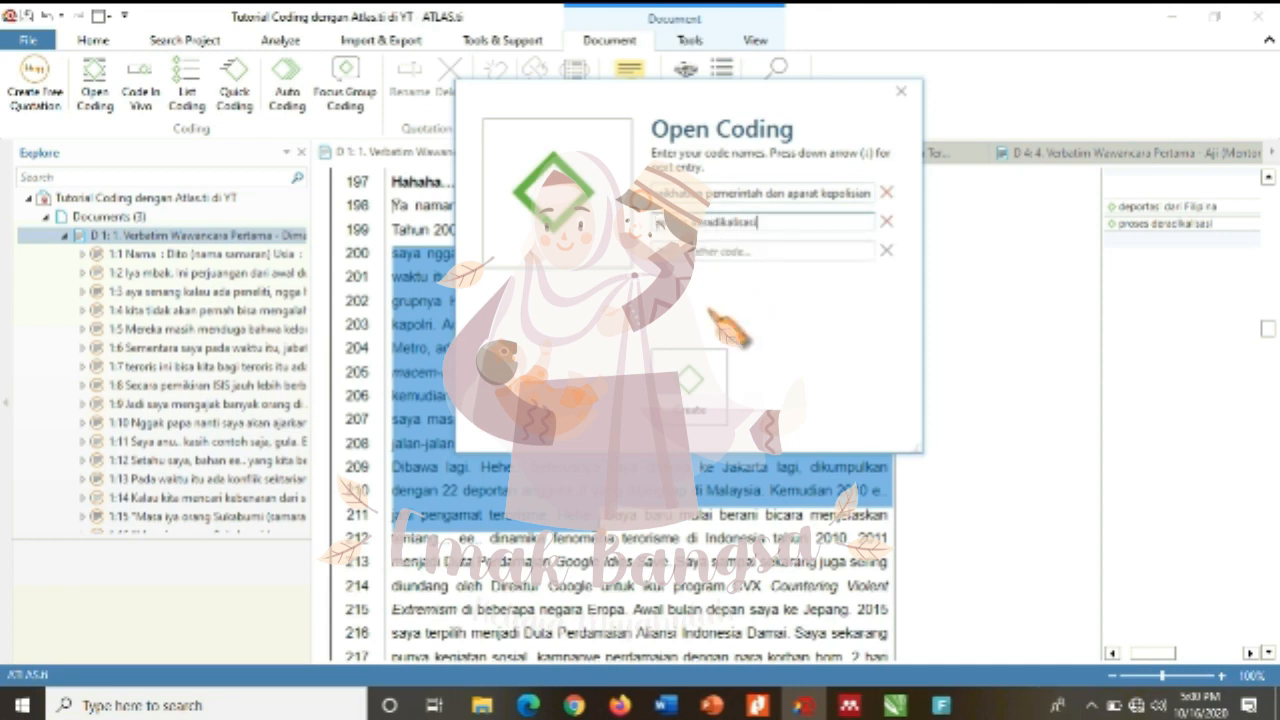
{"action": "key", "text": "Return"}
- Apply List Coding to the passage from after "Hehe.." in line 211 through line 225 with "kampanye anti terorisme" and "proses deradikalisasi"
{"action": "scroll", "coordinate": [640, 410], "scroll_direction": "down", "scroll_amount": 1}
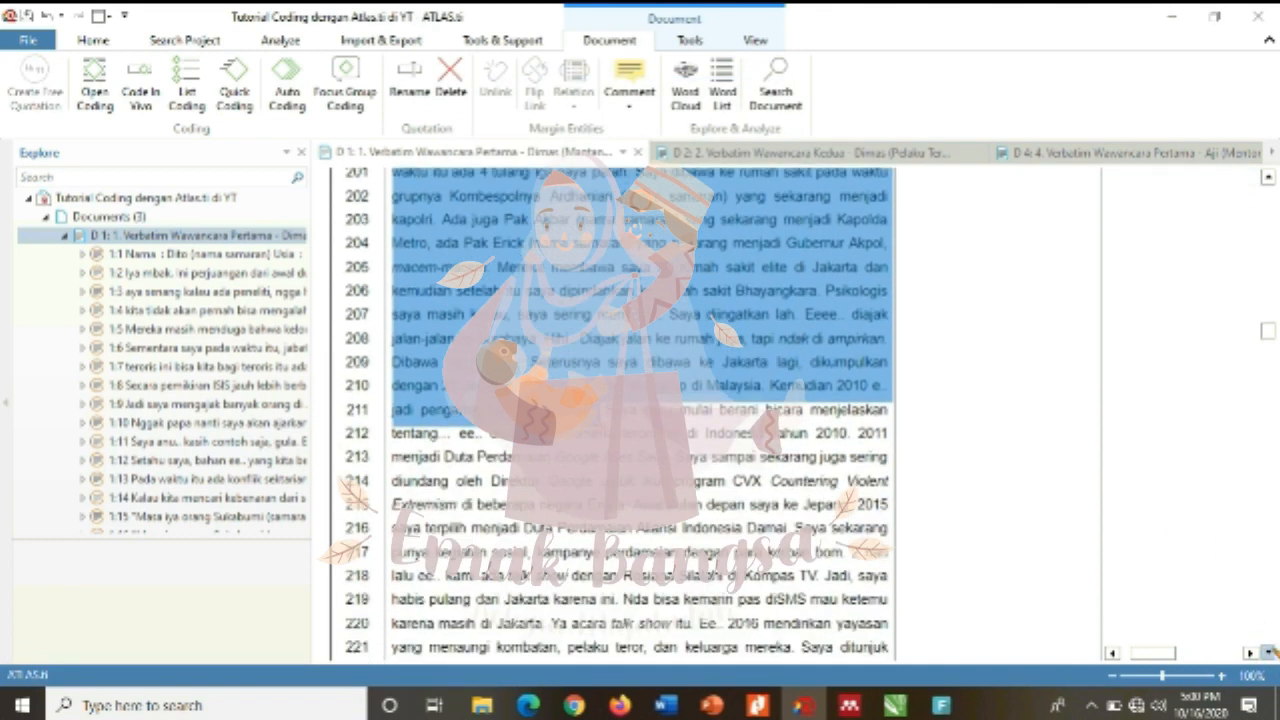
{"action": "left_click", "coordinate": [608, 412]}
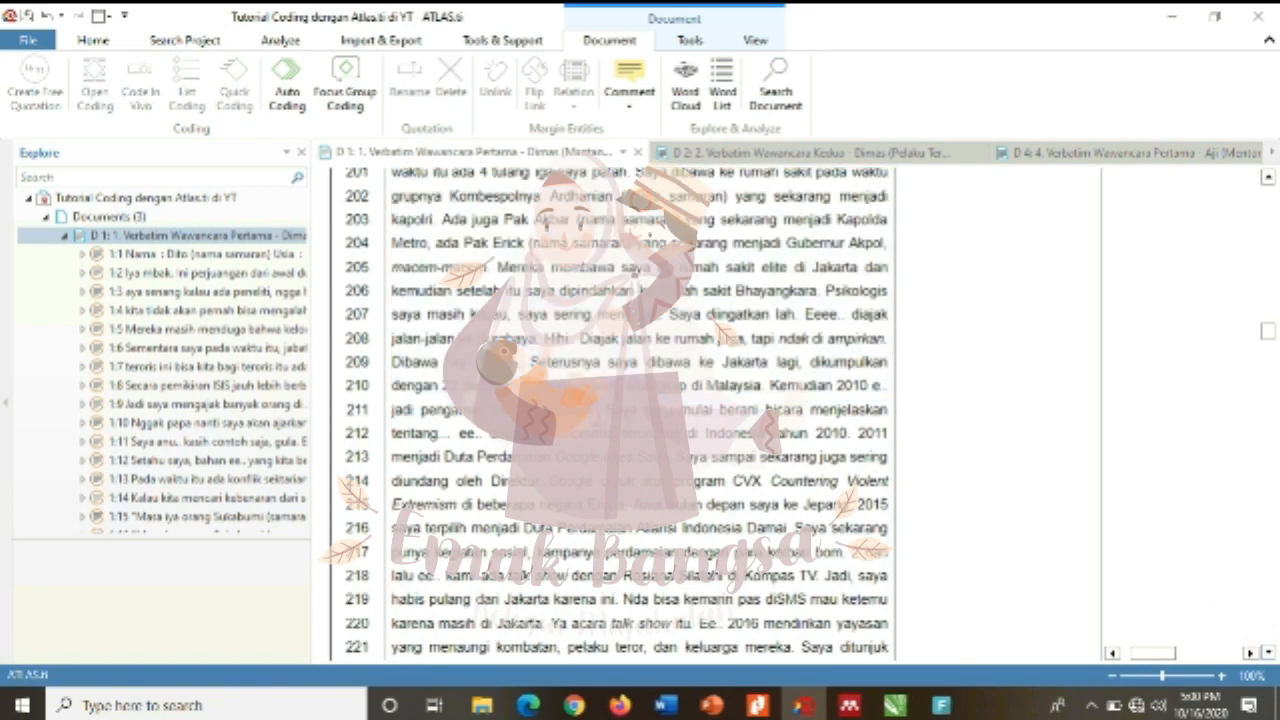
{"action": "left_click_drag", "start_coordinate": [664, 410], "coordinate": [531, 621]}
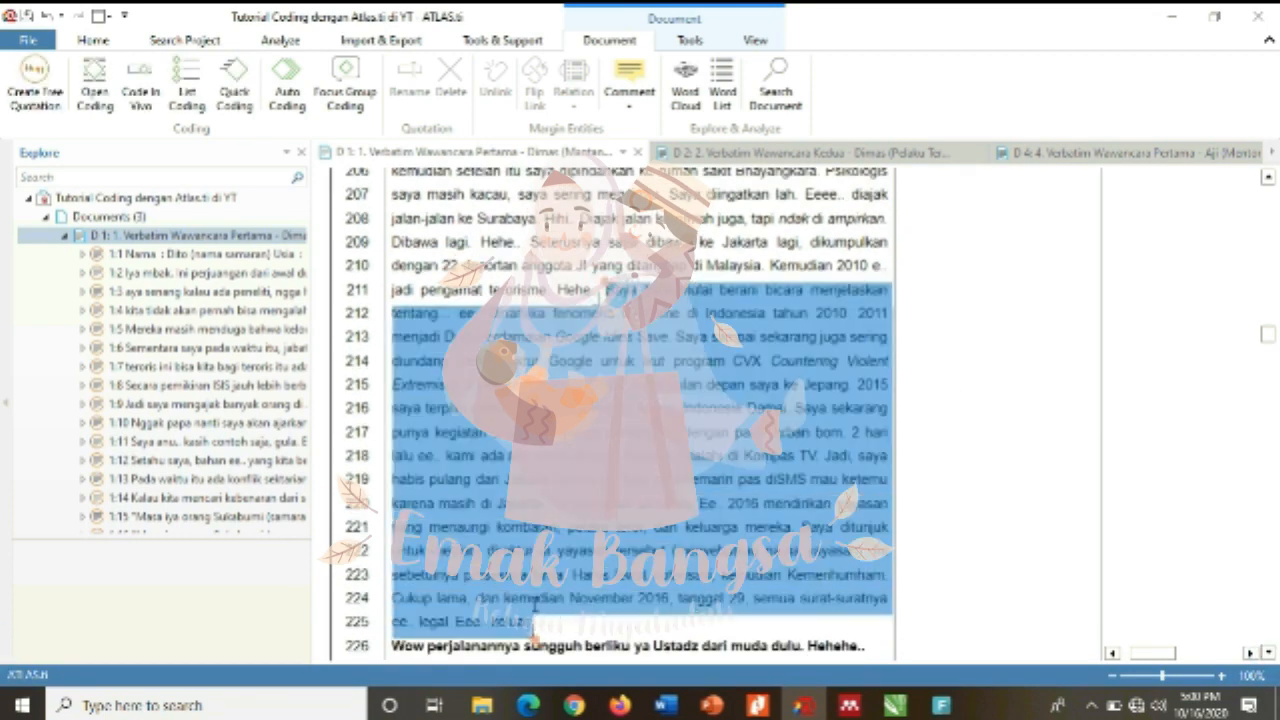
{"action": "left_click", "coordinate": [186, 90]}
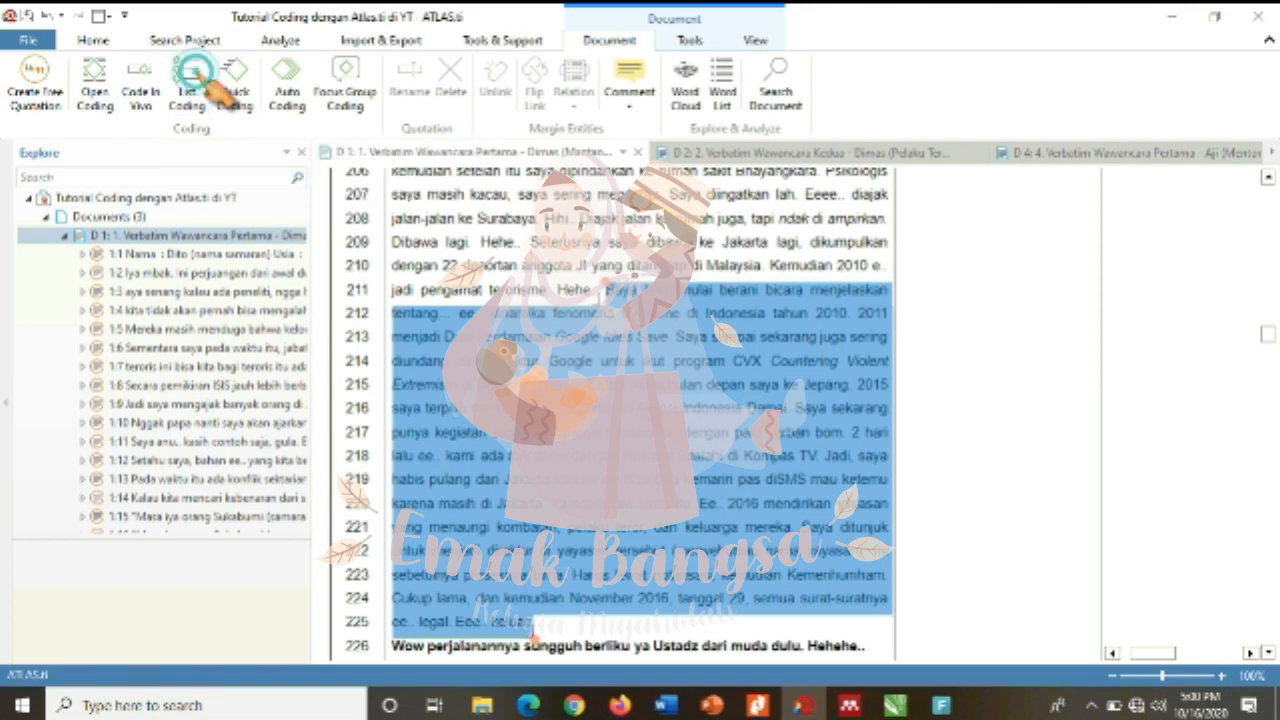
{"action": "scroll", "coordinate": [250, 270], "scroll_direction": "down", "scroll_amount": 3}
{"action": "left_click", "coordinate": [211, 225]}
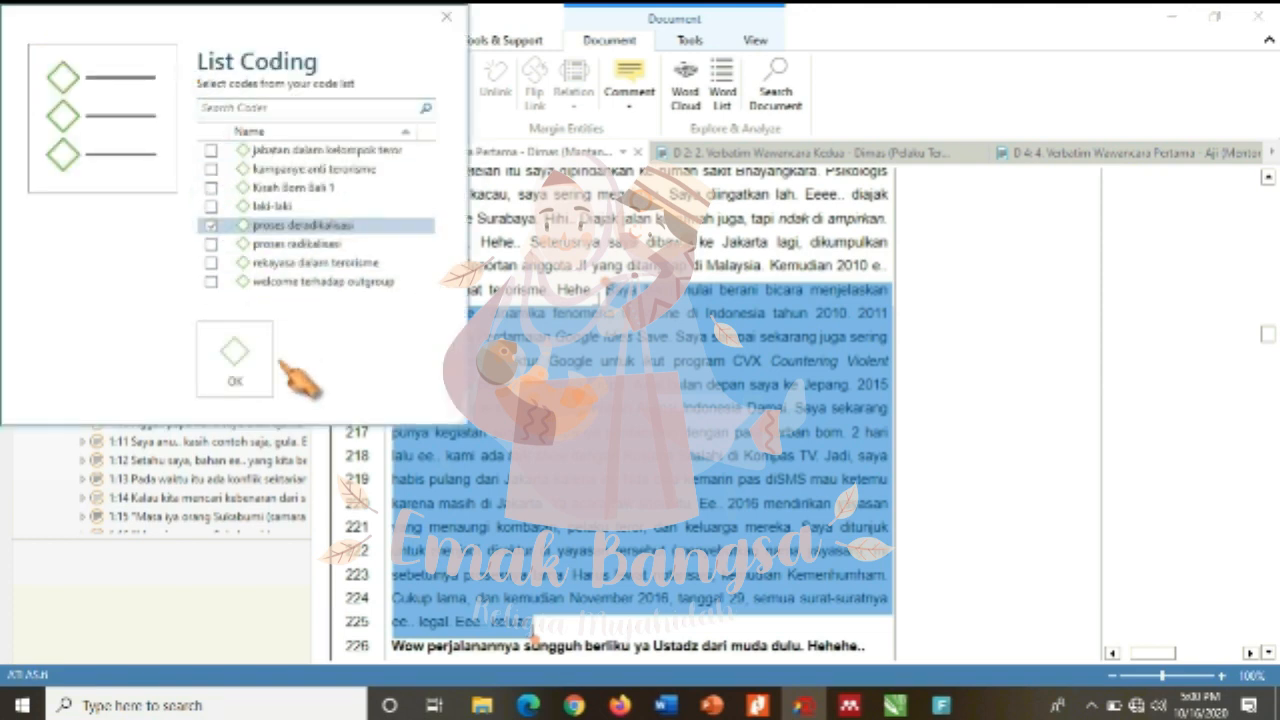
{"action": "left_click", "coordinate": [211, 169]}
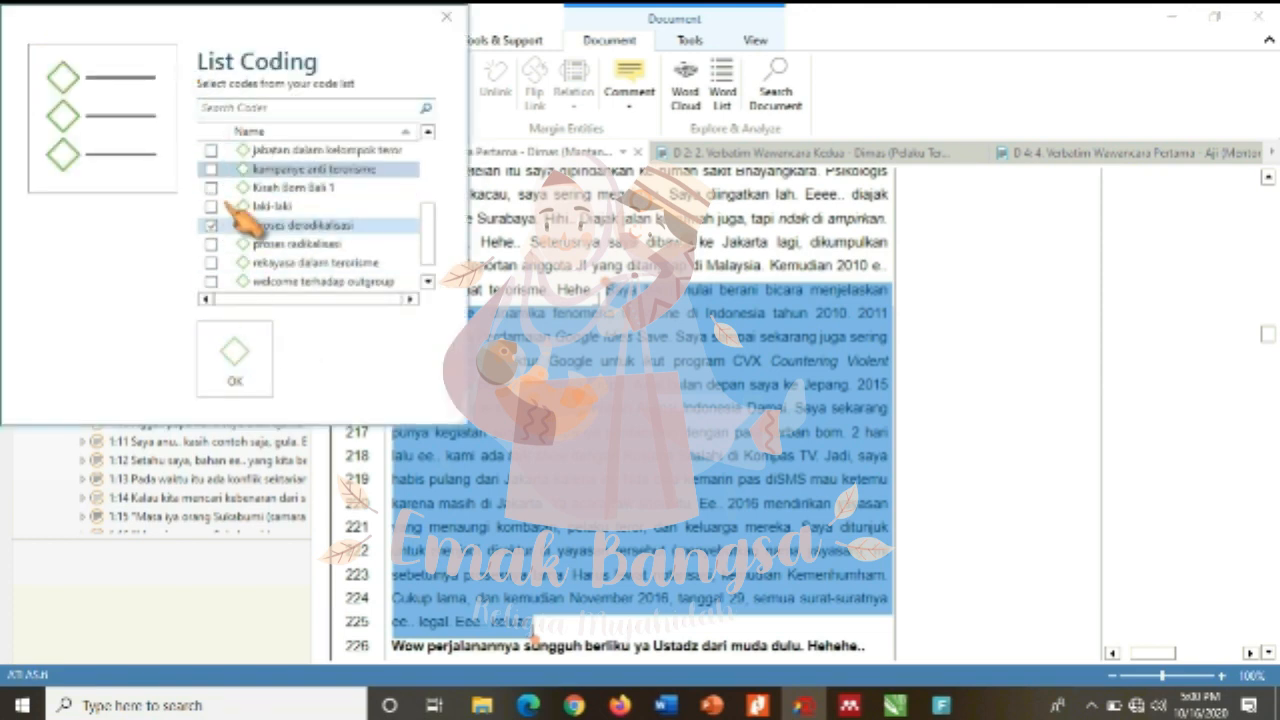
{"action": "left_click", "coordinate": [240, 360]}
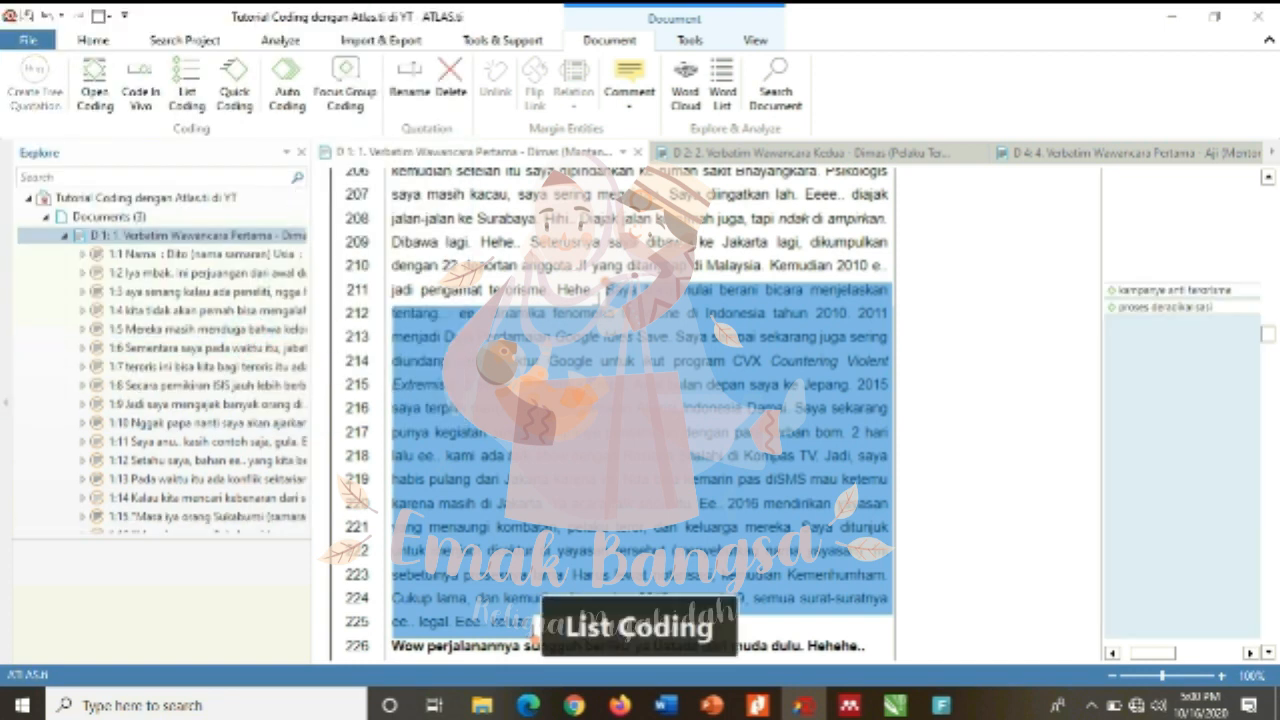
- Add the code "self esteem naik" to the selected passage in lines 211–225 through Open Coding
{"action": "left_click", "coordinate": [95, 88]}
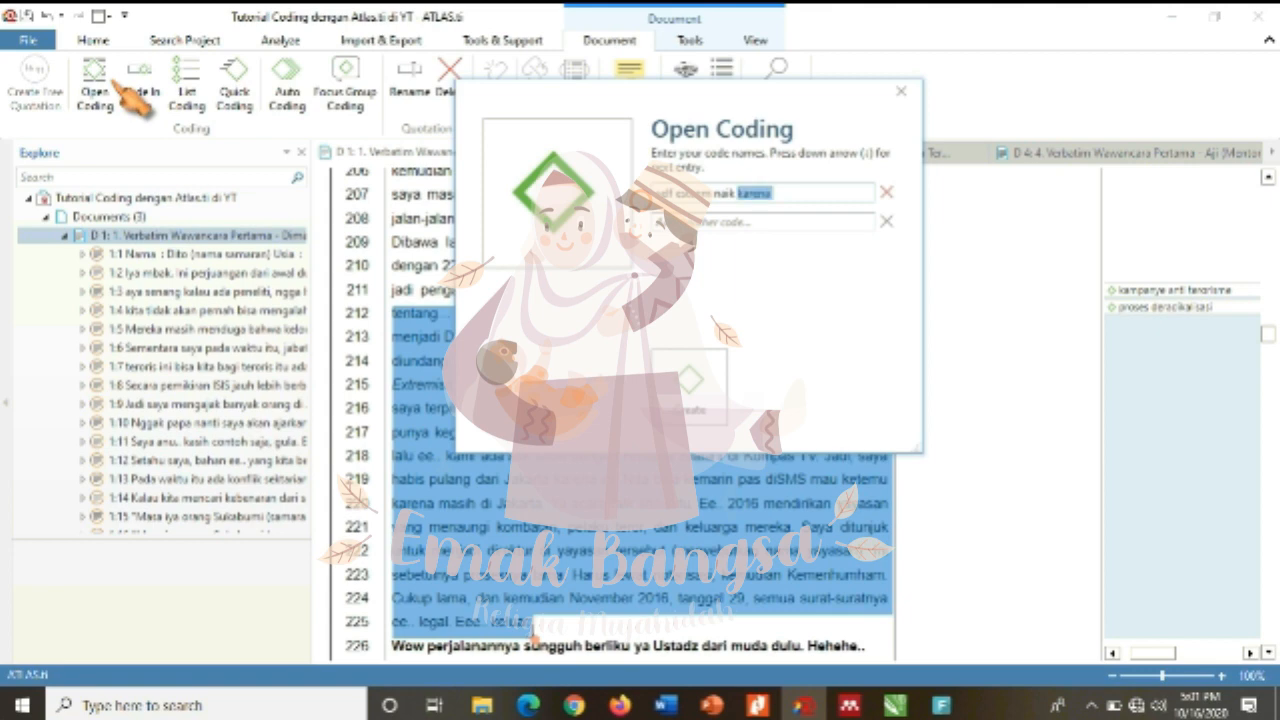
{"action": "key", "text": "Return"}
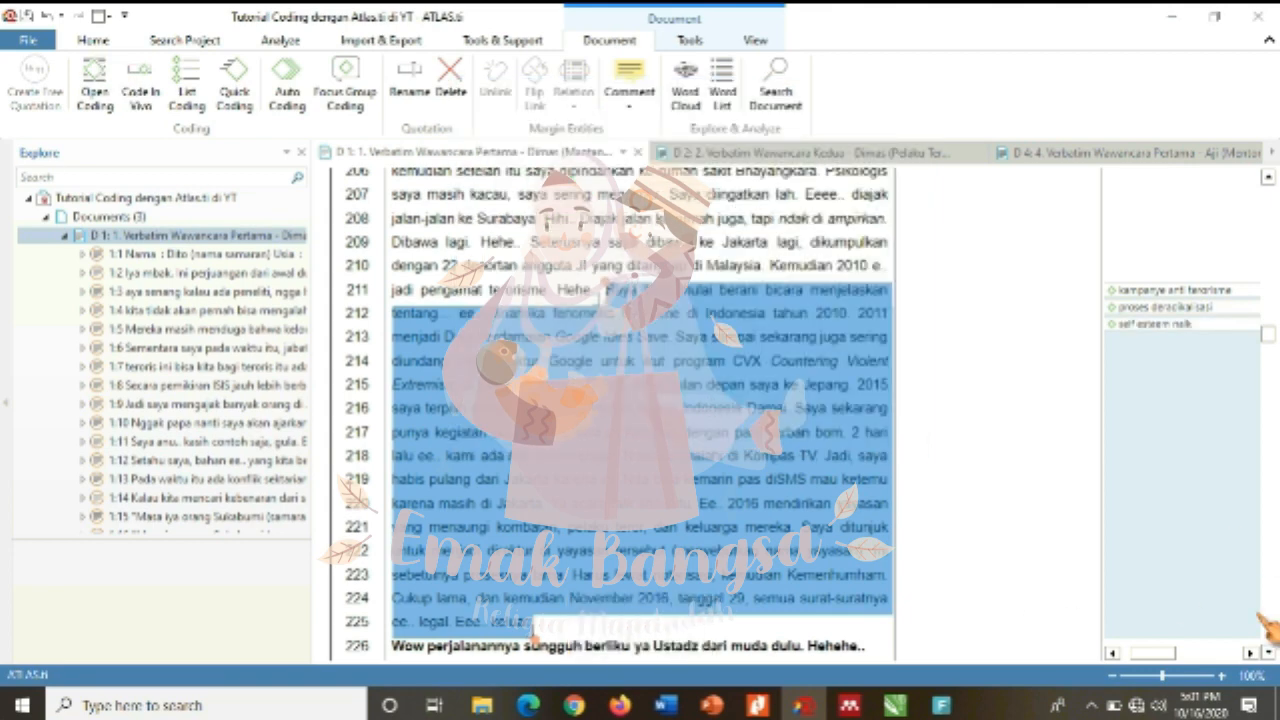
- Apply List Coding from line 227 to just before "Terorisme" in line 237 with "awal mula terderadikalisasi", "jabatan dalam kelompok teror" and "proses radikalisasi"
{"action": "left_click", "coordinate": [1268, 652]}
{"action": "left_click", "coordinate": [1268, 652]}
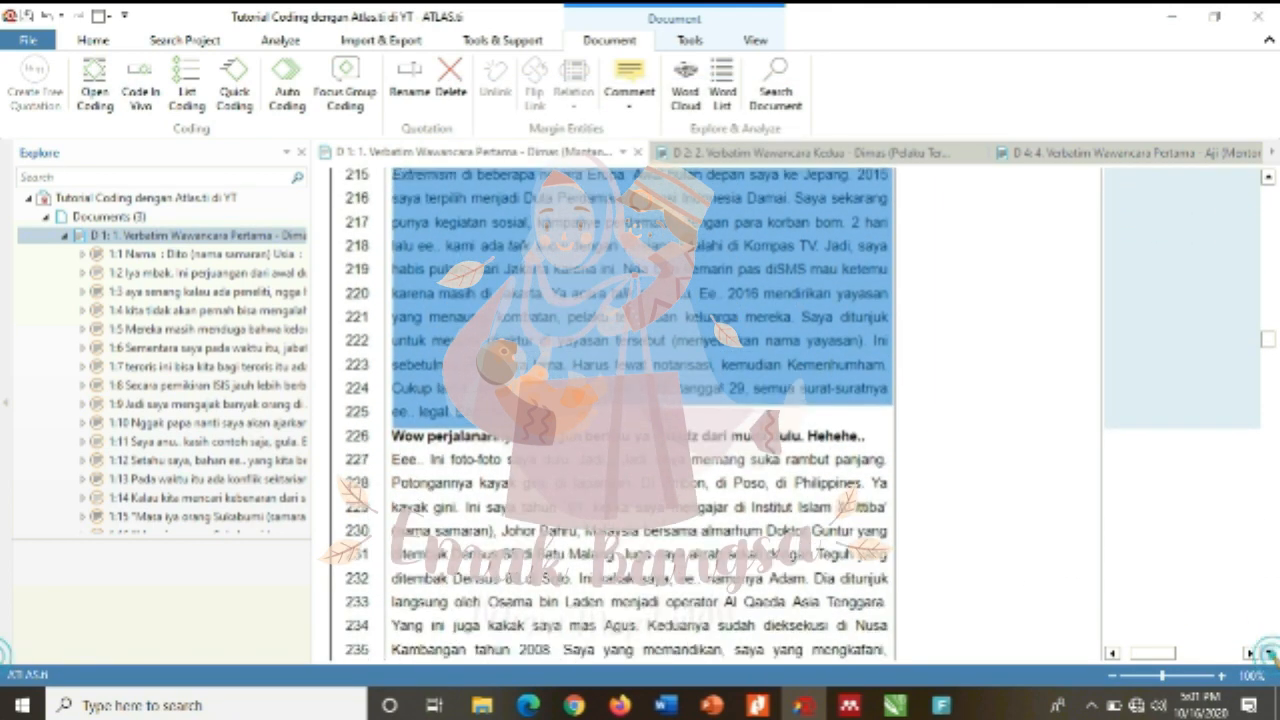
{"action": "left_click", "coordinate": [1268, 652]}
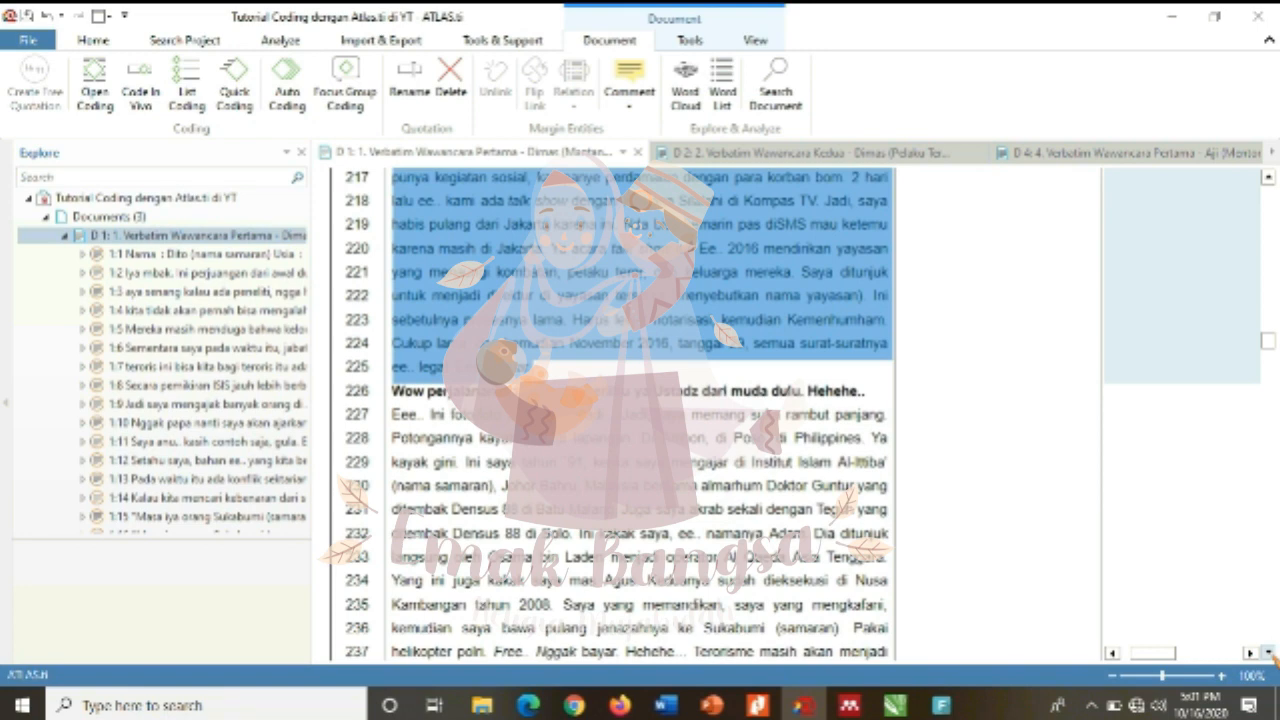
{"action": "left_click", "coordinate": [1268, 652]}
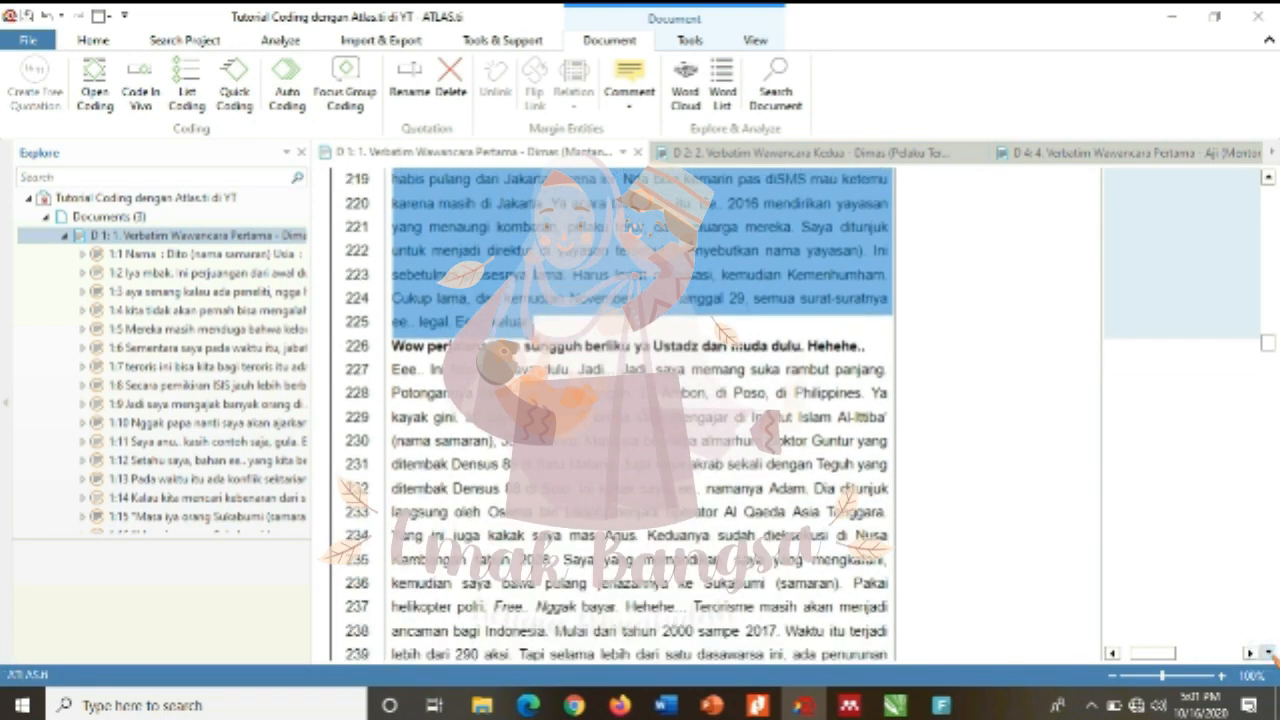
{"action": "left_click", "coordinate": [1268, 652]}
{"action": "left_click", "coordinate": [1268, 652]}
{"action": "left_click", "coordinate": [1268, 652]}
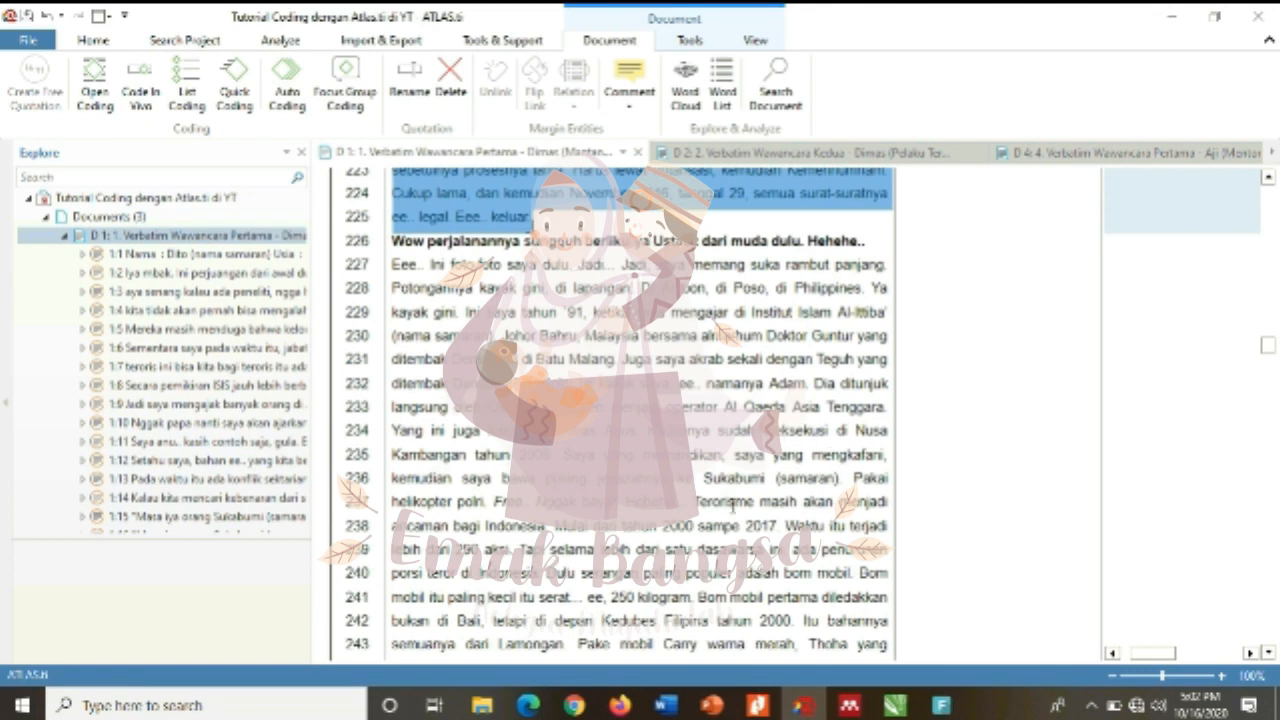
{"action": "left_click_drag", "start_coordinate": [392, 264], "coordinate": [889, 501]}
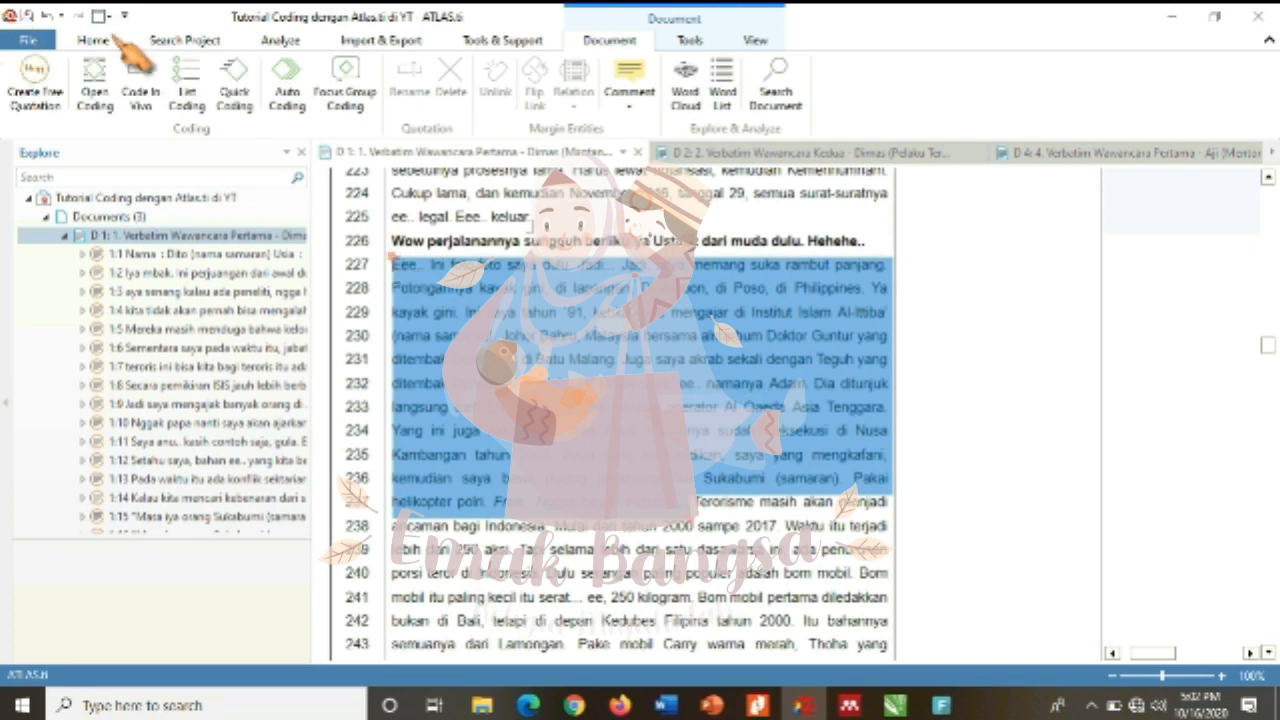
{"action": "left_click", "coordinate": [195, 95]}
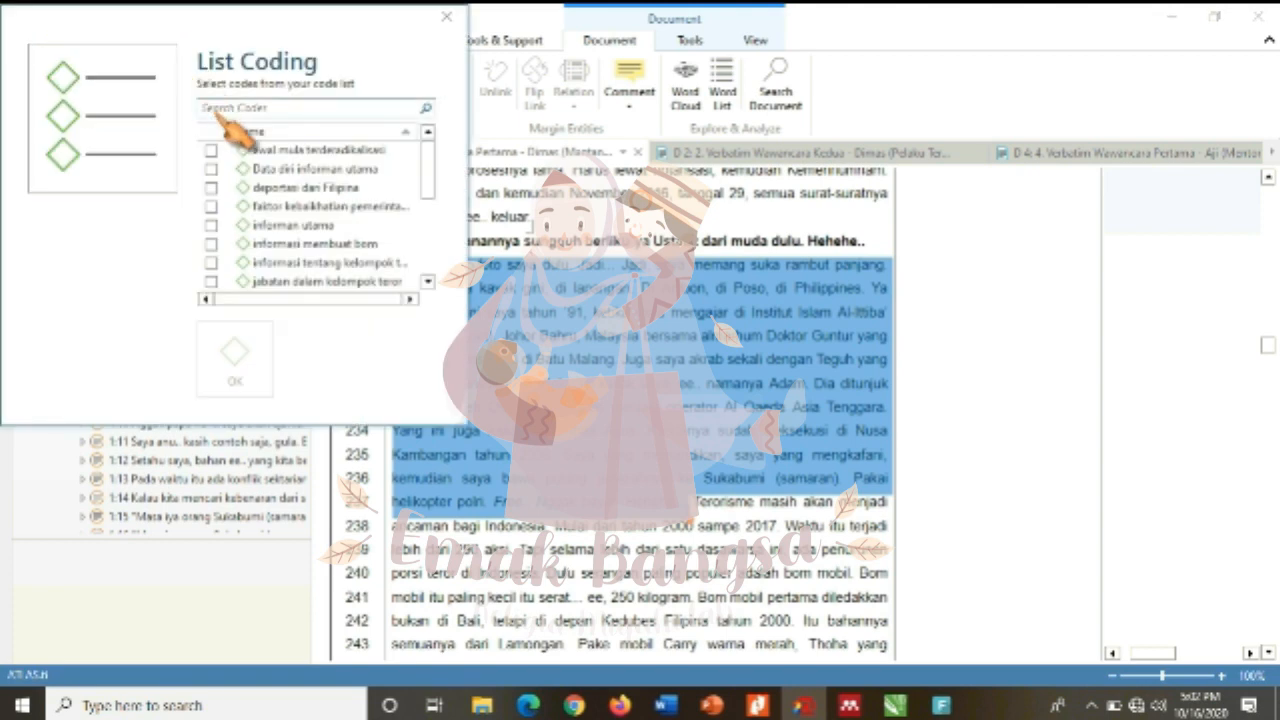
{"action": "scroll", "coordinate": [214, 160], "scroll_direction": "up", "scroll_amount": 3}
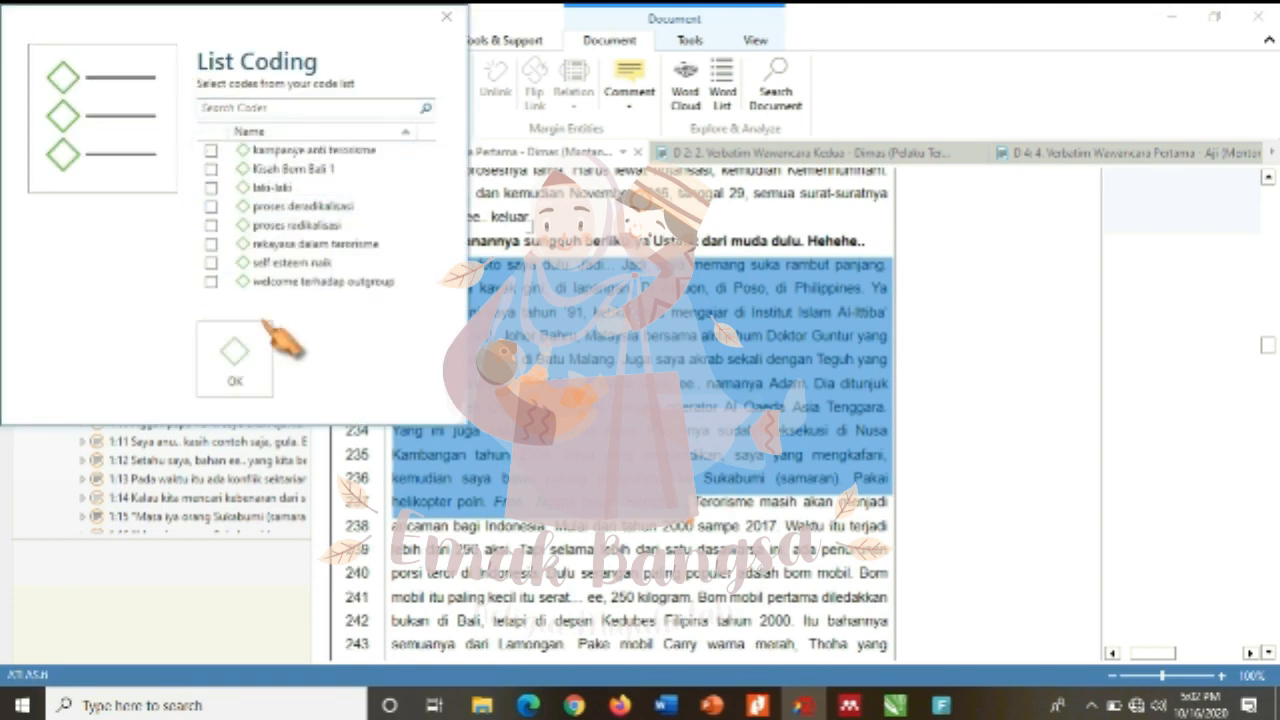
{"action": "left_click", "coordinate": [212, 226]}
{"action": "left_click_drag", "start_coordinate": [428, 237], "coordinate": [428, 172]}
{"action": "left_click", "coordinate": [208, 206]}
{"action": "left_click", "coordinate": [211, 244]}
{"action": "left_click", "coordinate": [236, 358]}
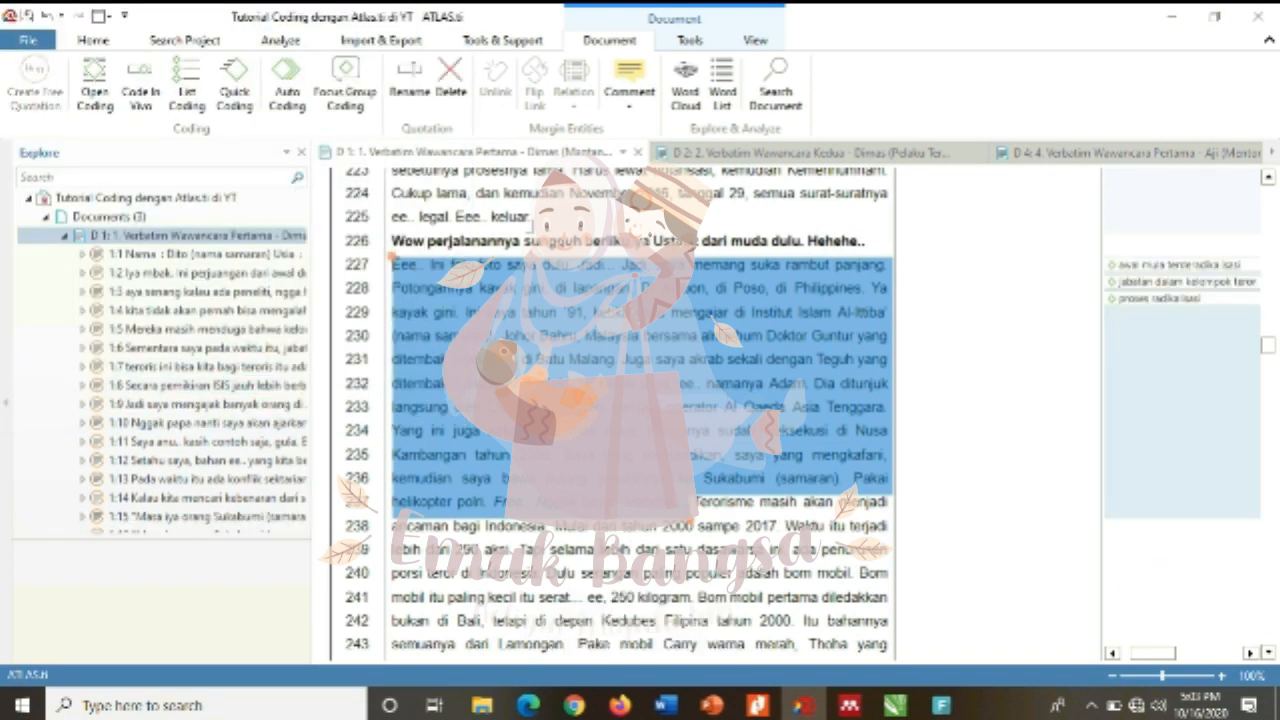
- Apply List Coding to the passage from "Terorisme" in line 237 to "290 aksi." in line 239 with "informasi tentang kelompok t..."
{"action": "left_click_drag", "start_coordinate": [698, 502], "coordinate": [532, 548]}
{"action": "left_click", "coordinate": [186, 92]}
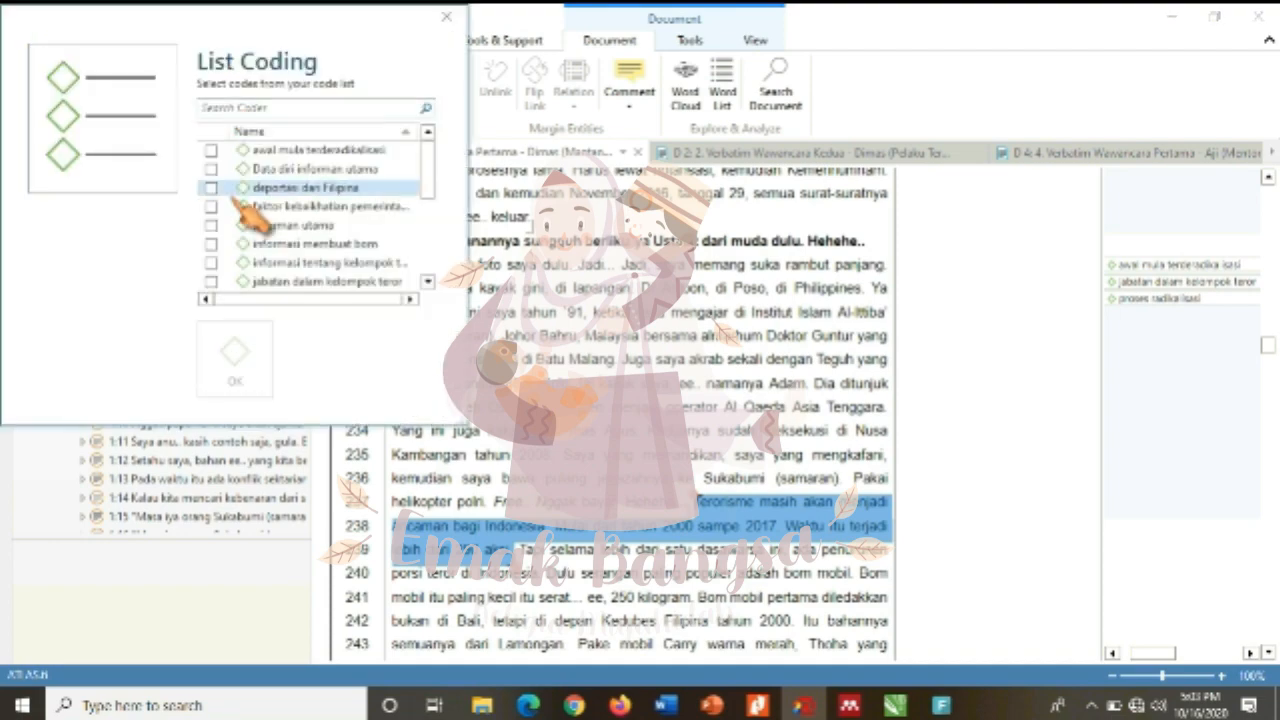
{"action": "left_click", "coordinate": [211, 262]}
{"action": "left_click", "coordinate": [234, 355]}
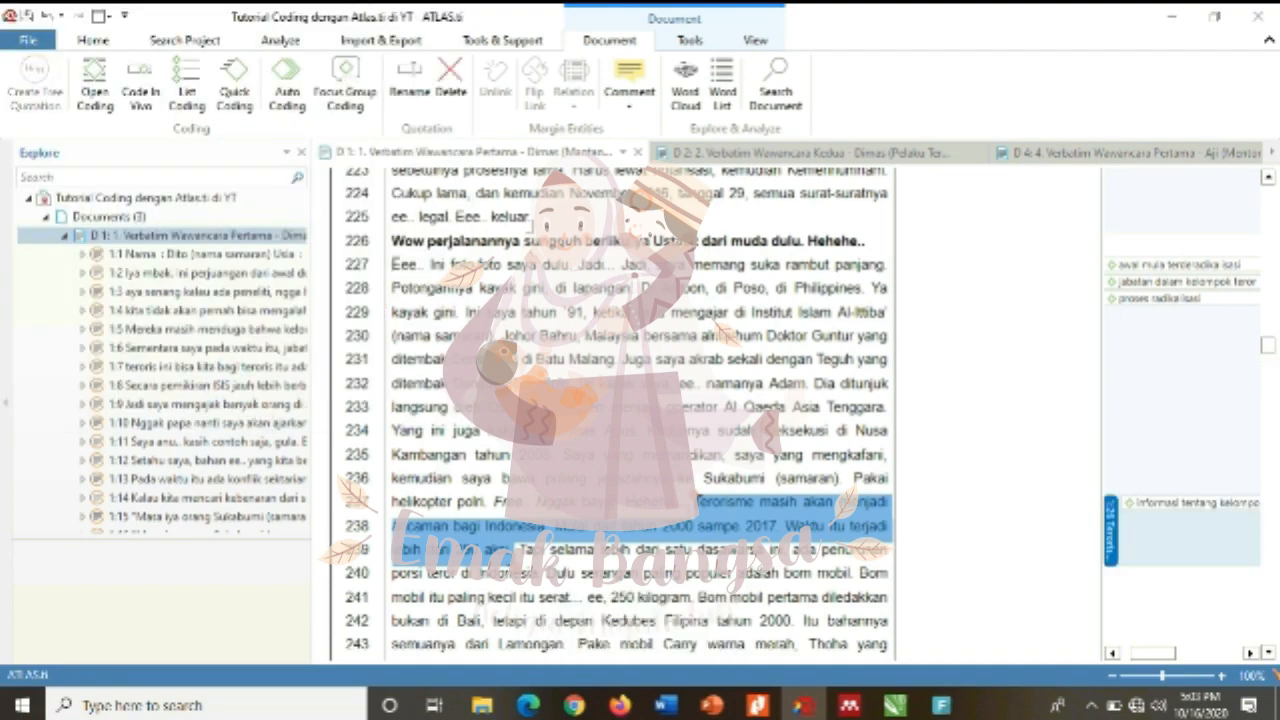
- Apply List Coding from "Tapi selama" in line 239 to "pecah." in line 248 with "informasi membuat bom" and "informasi tentang kelompok t..."
{"action": "left_click", "coordinate": [1268, 652]}
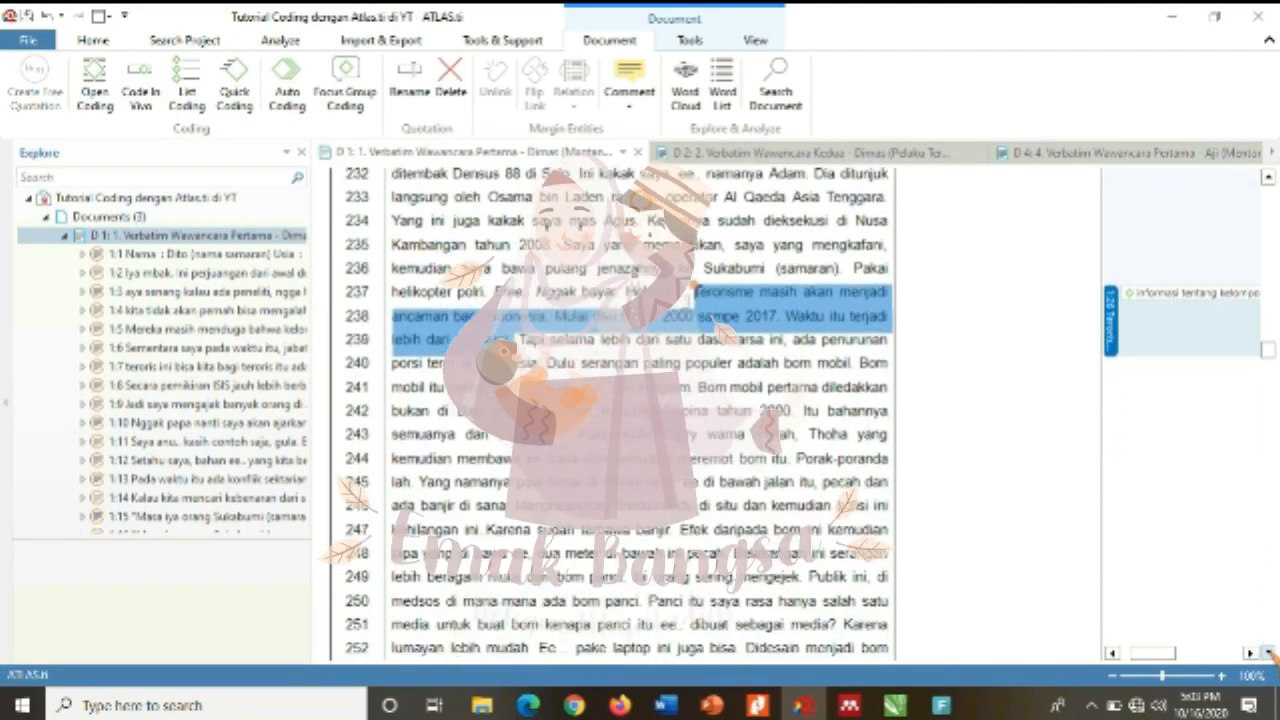
{"action": "left_click", "coordinate": [1268, 652]}
{"action": "left_click", "coordinate": [1268, 652]}
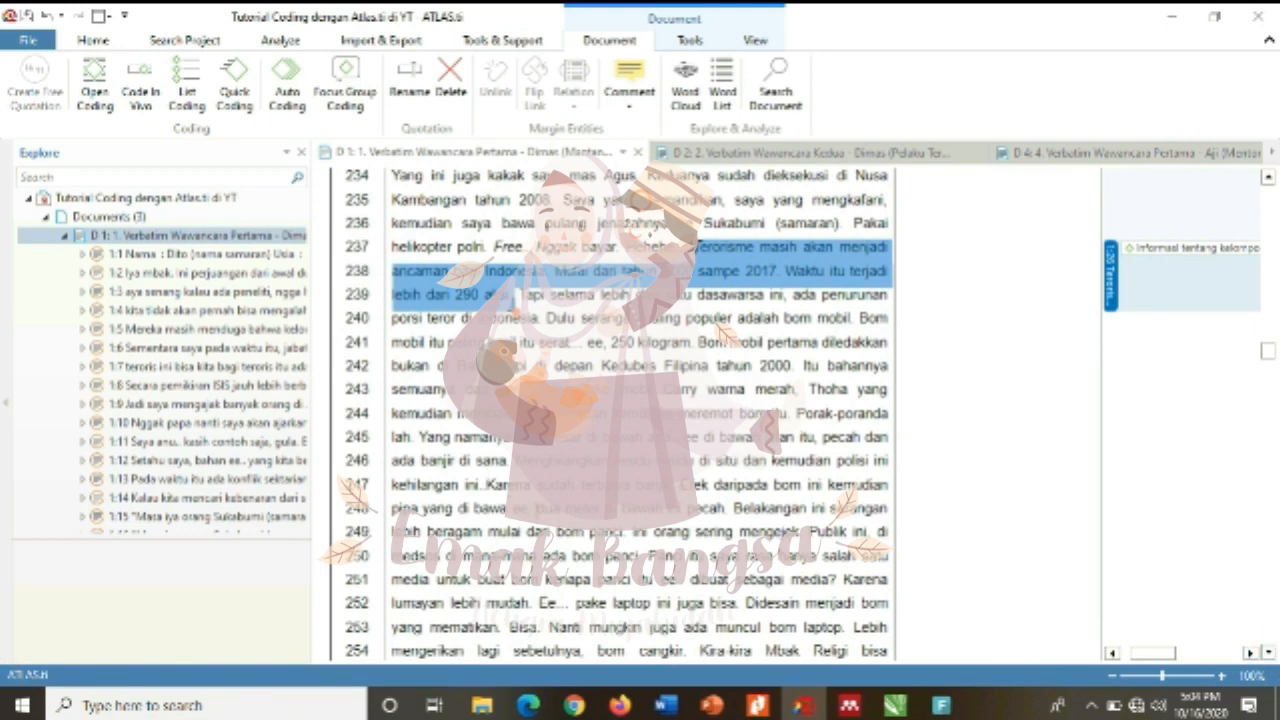
{"action": "left_click_drag", "start_coordinate": [733, 508], "coordinate": [520, 294]}
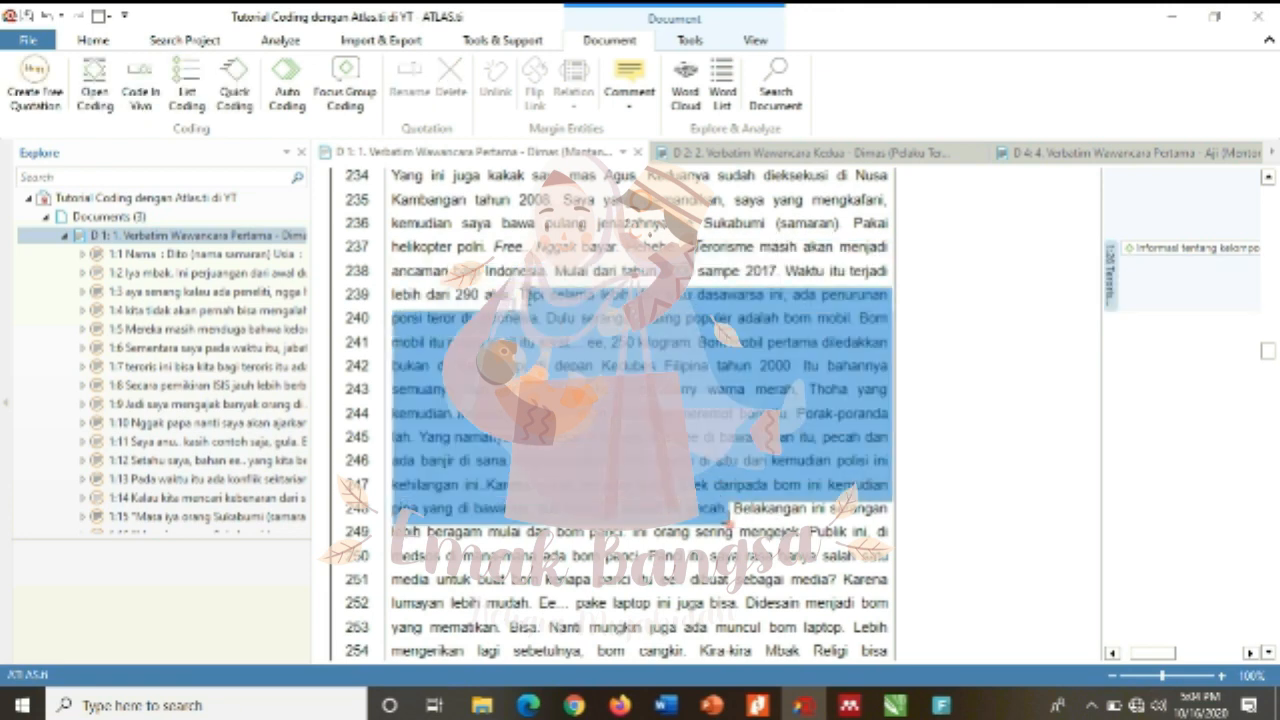
{"action": "left_click", "coordinate": [184, 80]}
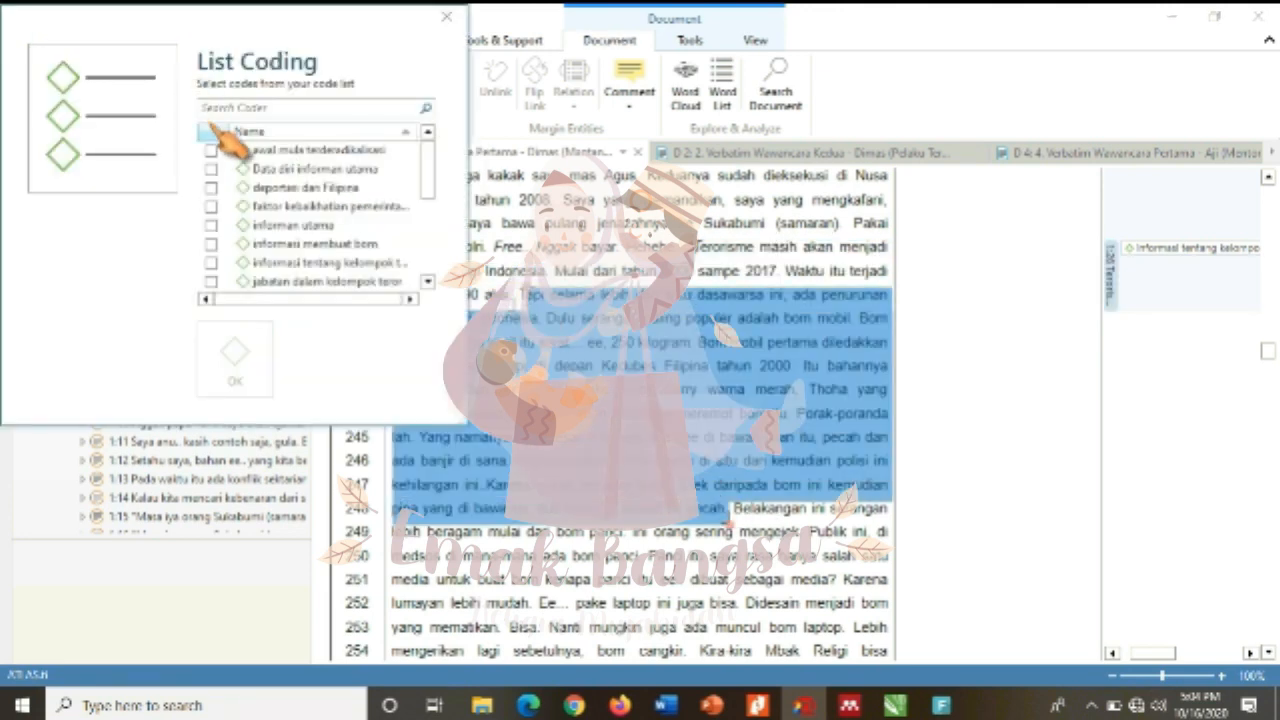
{"action": "left_click", "coordinate": [212, 264]}
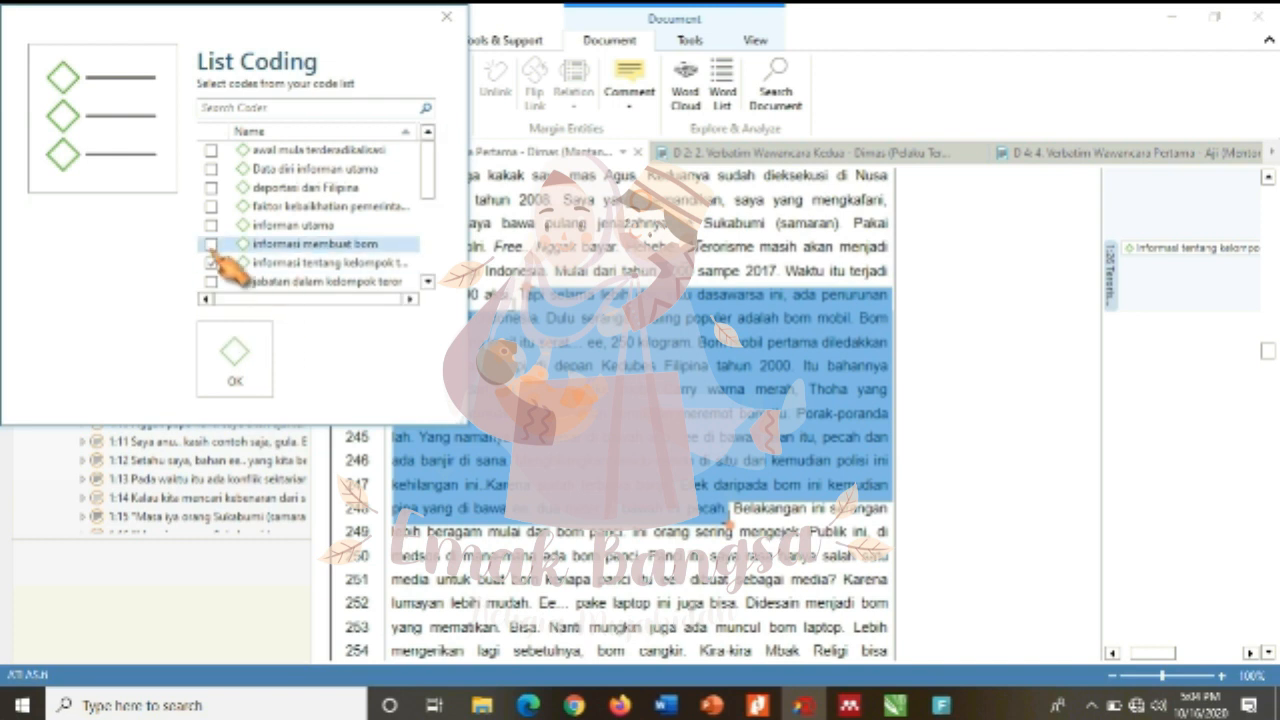
{"action": "scroll", "coordinate": [207, 249], "scroll_direction": "down", "scroll_amount": 3}
{"action": "scroll", "coordinate": [212, 250], "scroll_direction": "up", "scroll_amount": 3}
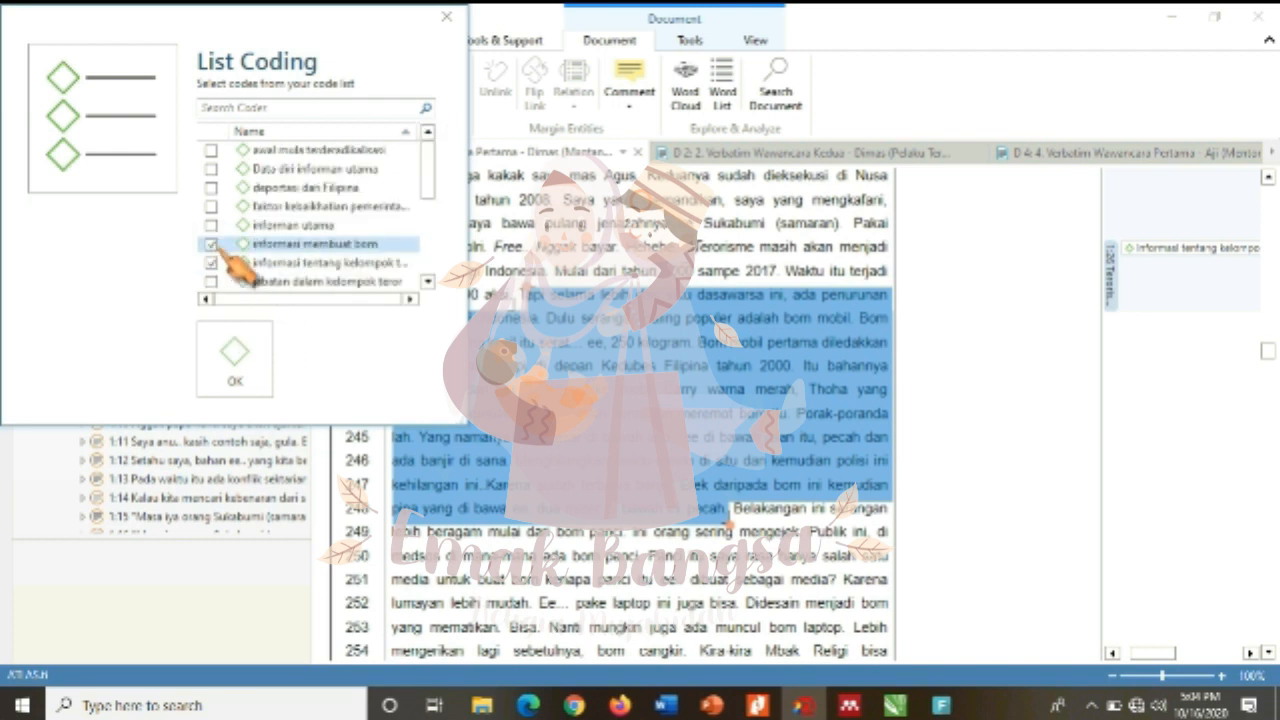
{"action": "left_click", "coordinate": [235, 360]}
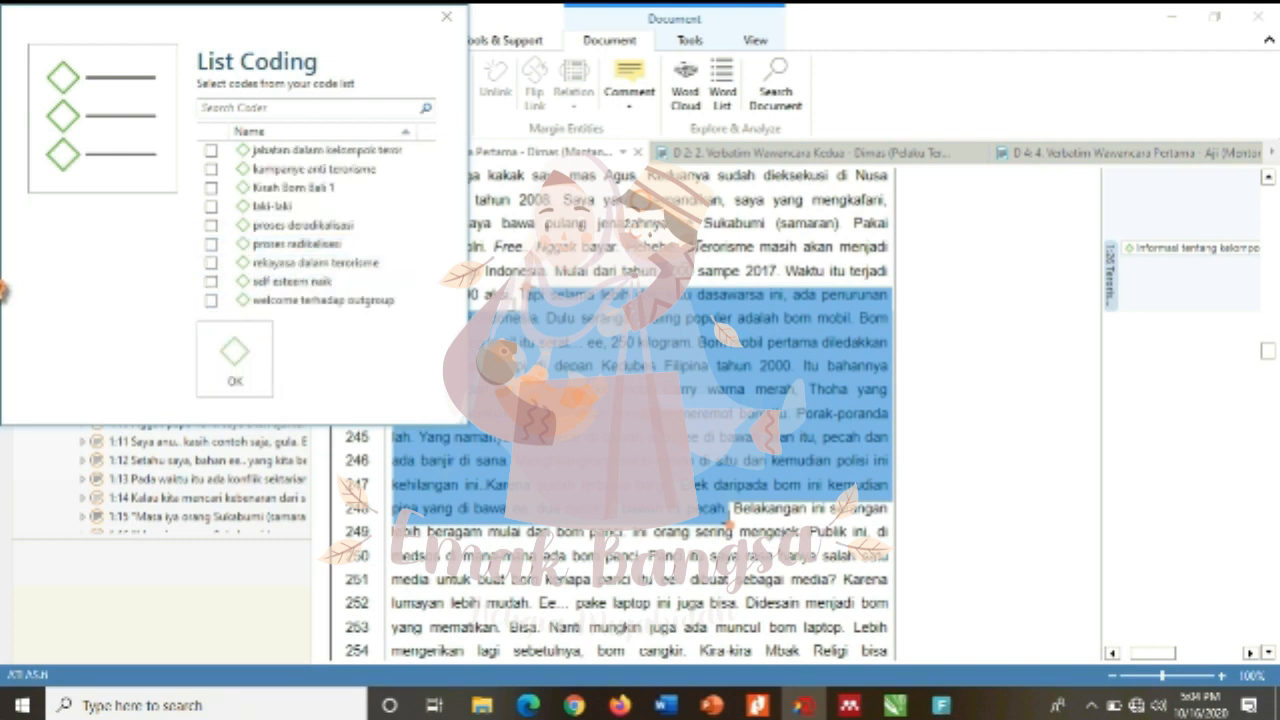
{"action": "left_click", "coordinate": [235, 360]}
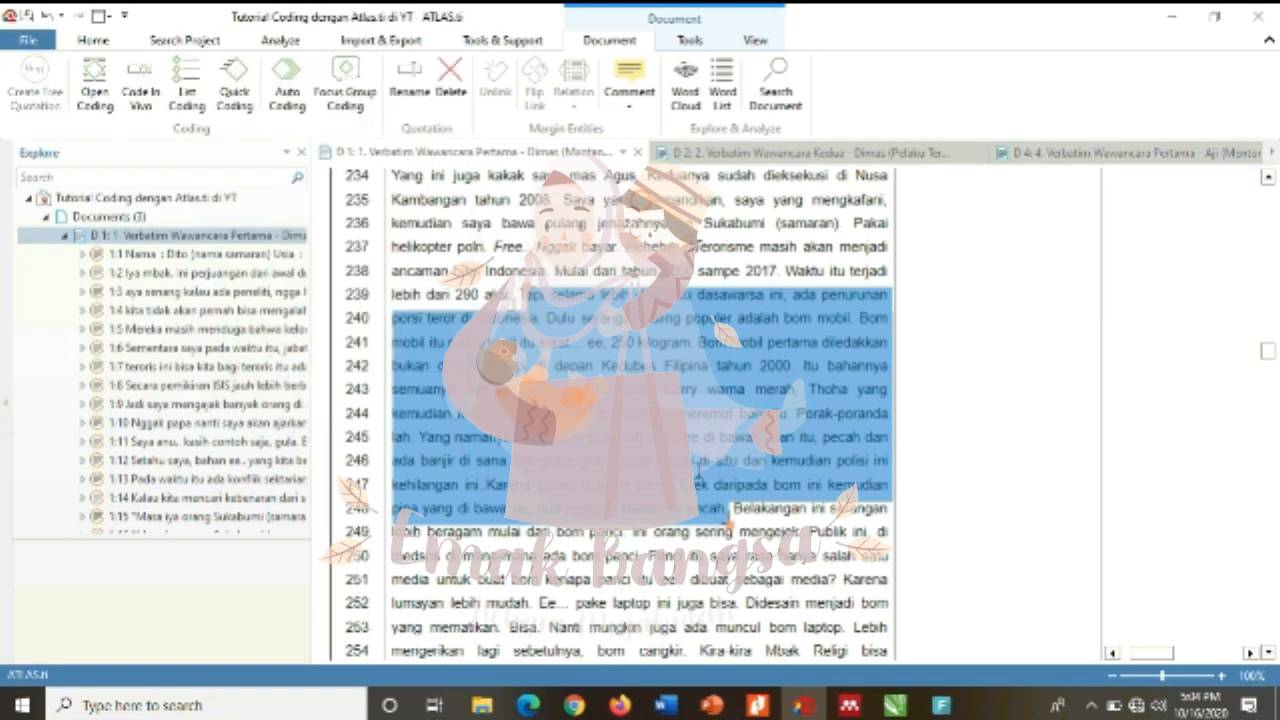
- Apply List Coding from "Belakangan ini serangan" in line 248 through line 256 with "rekayasa dalam terorisme" and "welcome terhadap outgroup"
{"action": "scroll", "coordinate": [700, 471], "scroll_direction": "up", "scroll_amount": 2}
{"action": "left_click_drag", "start_coordinate": [1270, 350], "coordinate": [1270, 360]}
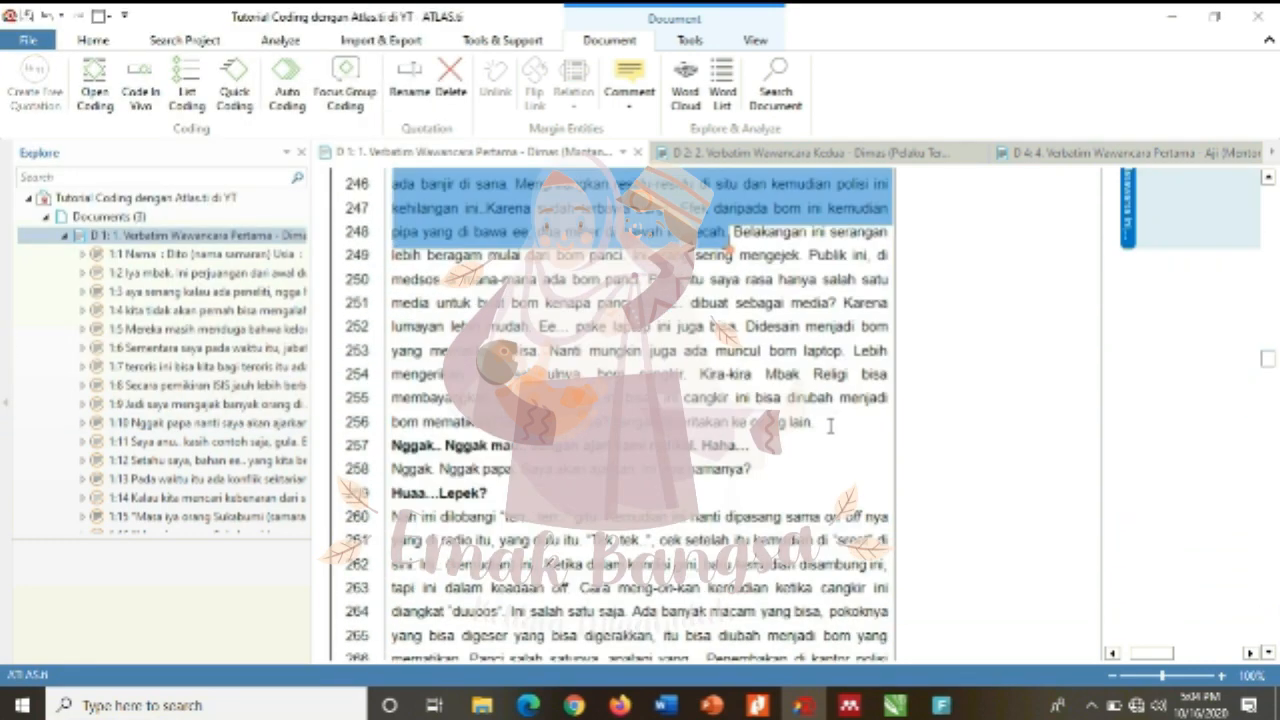
{"action": "left_click_drag", "start_coordinate": [818, 427], "coordinate": [735, 231]}
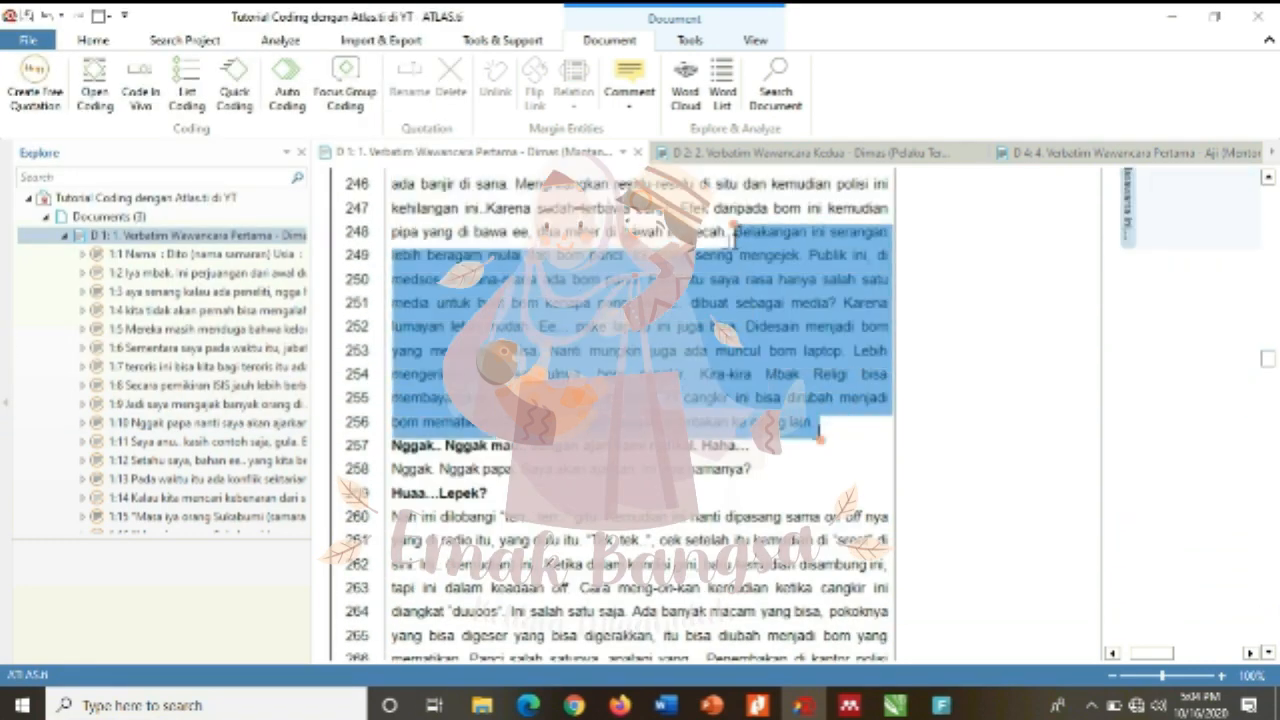
{"action": "left_click", "coordinate": [186, 88]}
{"action": "left_click", "coordinate": [212, 263]}
{"action": "left_click", "coordinate": [214, 226]}
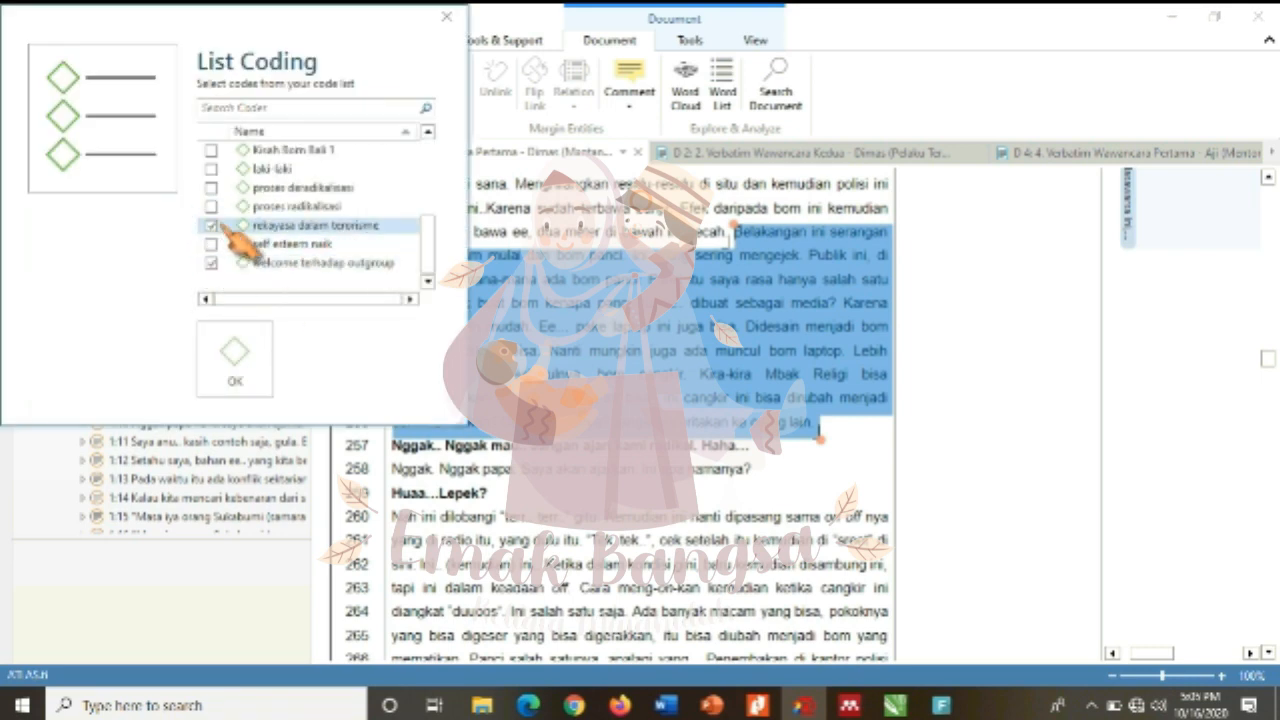
{"action": "scroll", "coordinate": [430, 270], "scroll_direction": "up", "scroll_amount": 1}
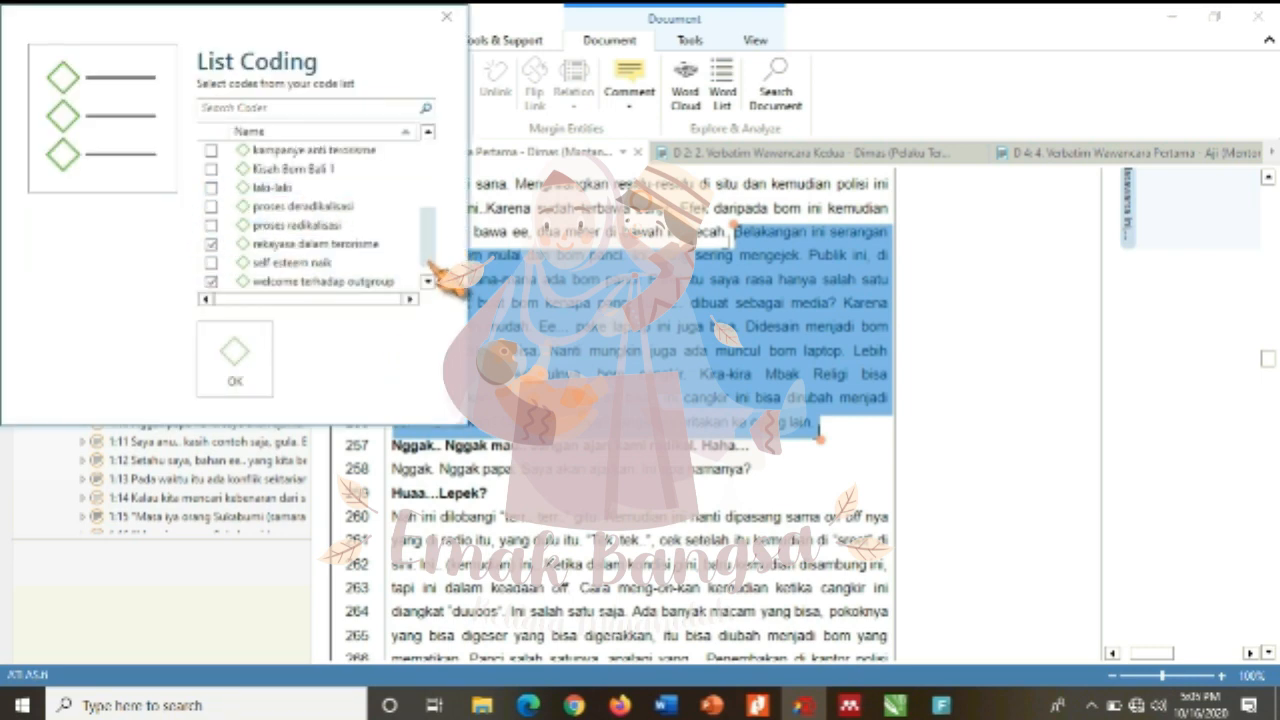
{"action": "left_click", "coordinate": [240, 365]}
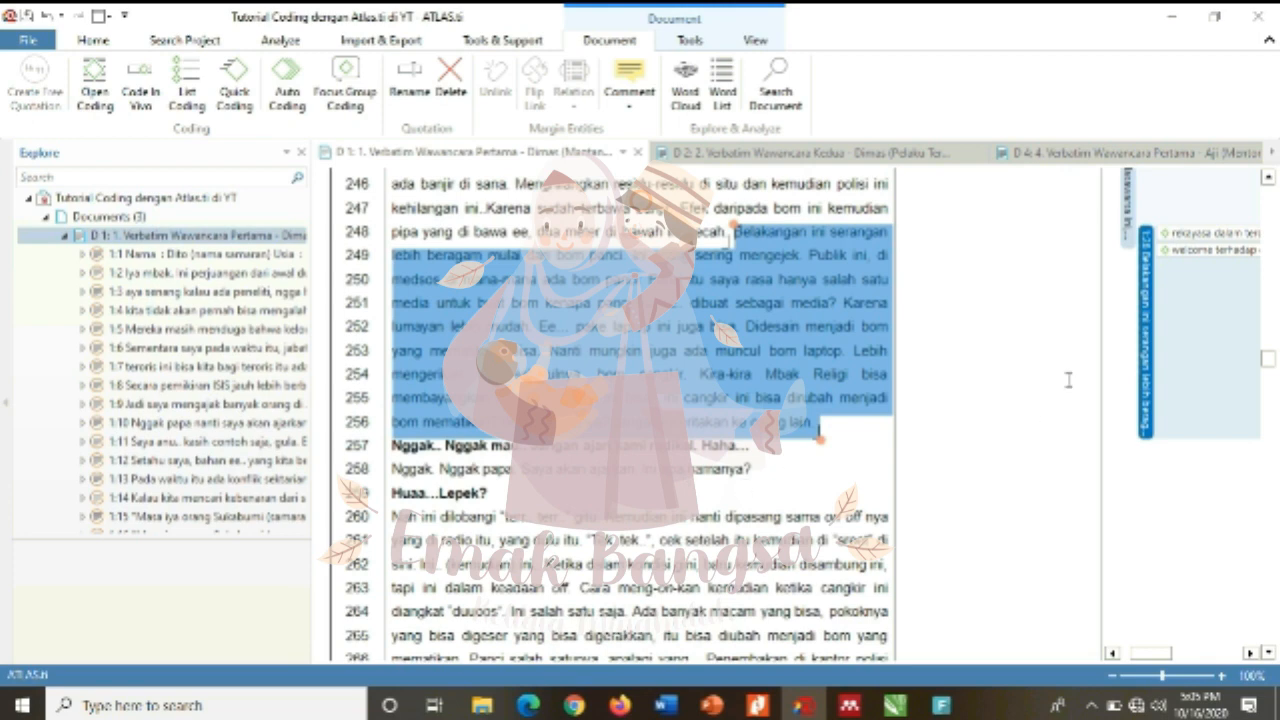
- Apply List Coding from line 260 to just before "Penembakan" in line 266 with "informasi membuat bom" and "welcome terhadap outgroup"
{"action": "left_click", "coordinate": [1267, 651]}
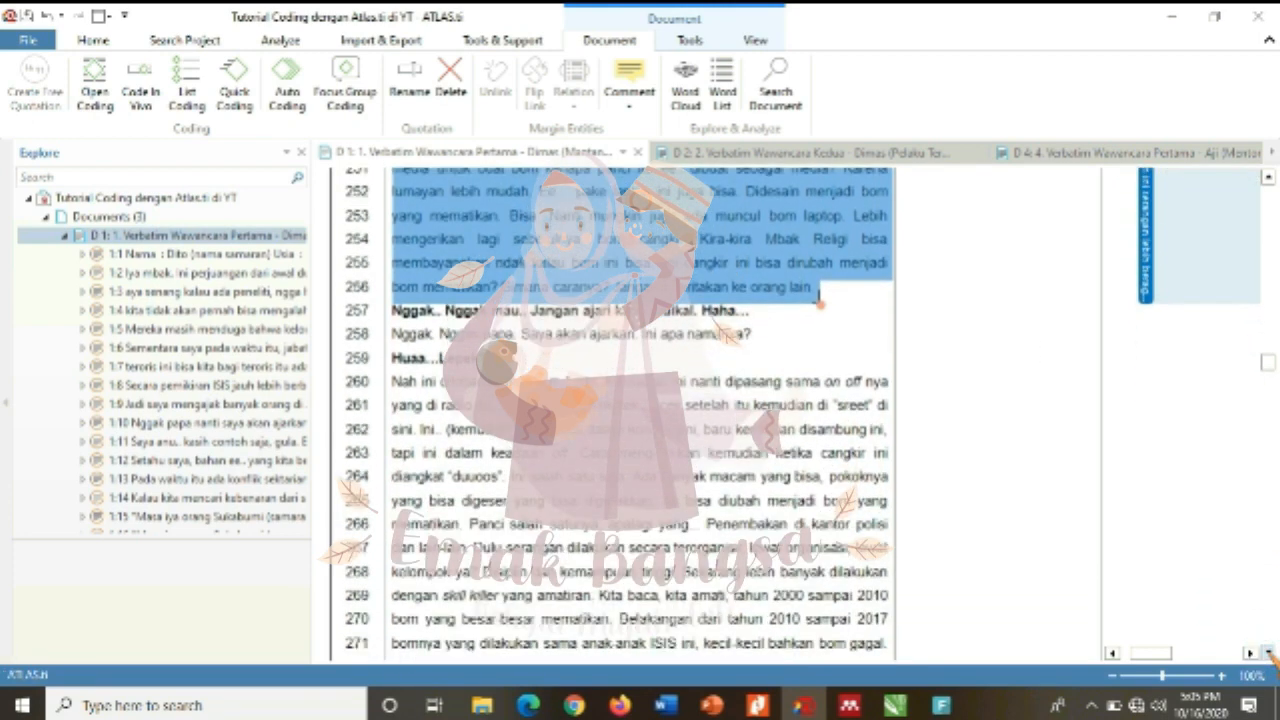
{"action": "left_click", "coordinate": [1269, 651]}
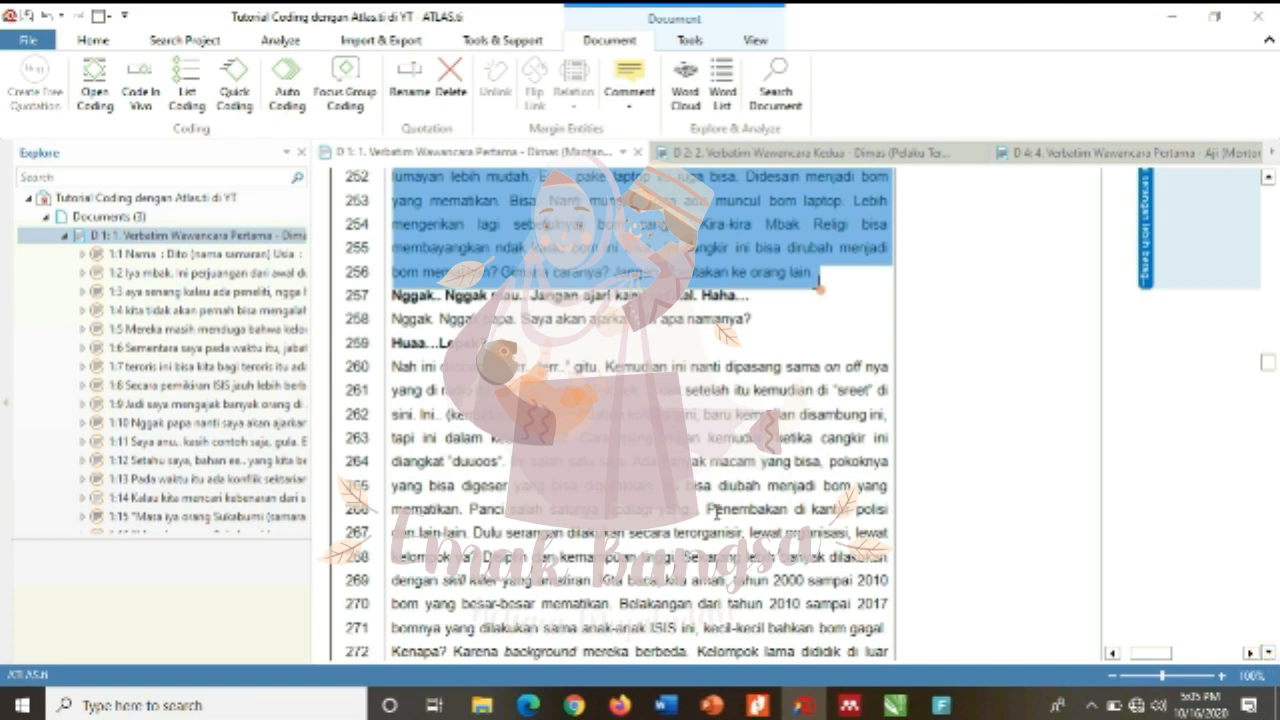
{"action": "left_click_drag", "start_coordinate": [702, 510], "coordinate": [388, 368]}
{"action": "left_click_drag", "start_coordinate": [392, 367], "coordinate": [889, 510]}
{"action": "left_click_drag", "start_coordinate": [390, 366], "coordinate": [700, 518]}
{"action": "left_click", "coordinate": [190, 95]}
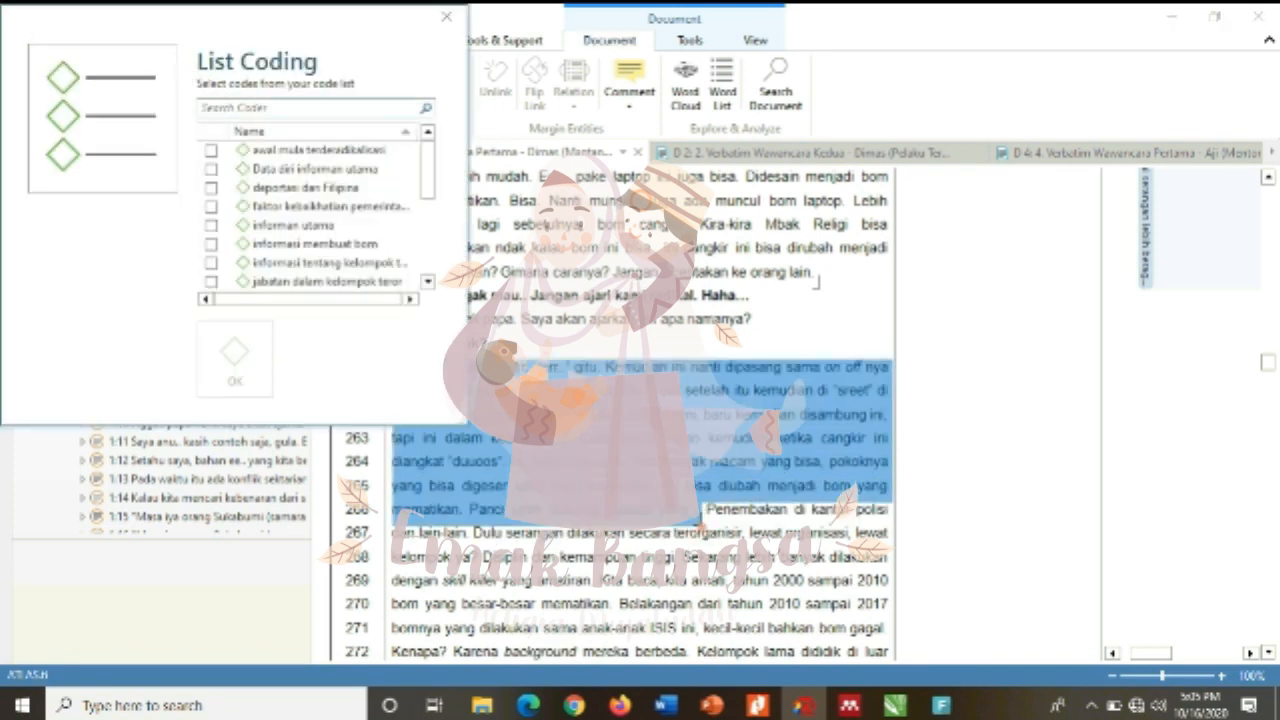
{"action": "scroll", "coordinate": [214, 275], "scroll_direction": "down", "scroll_amount": 2}
{"action": "left_click", "coordinate": [211, 281]}
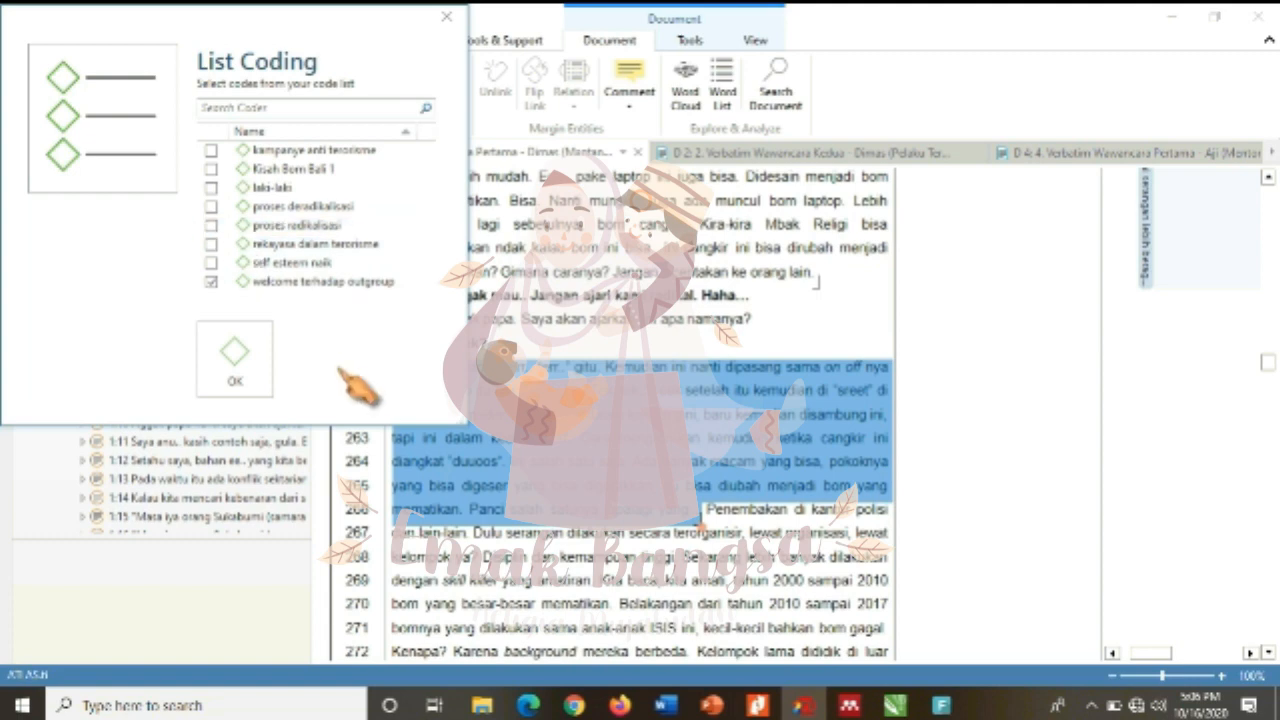
{"action": "left_click_drag", "start_coordinate": [432, 251], "coordinate": [445, 185]}
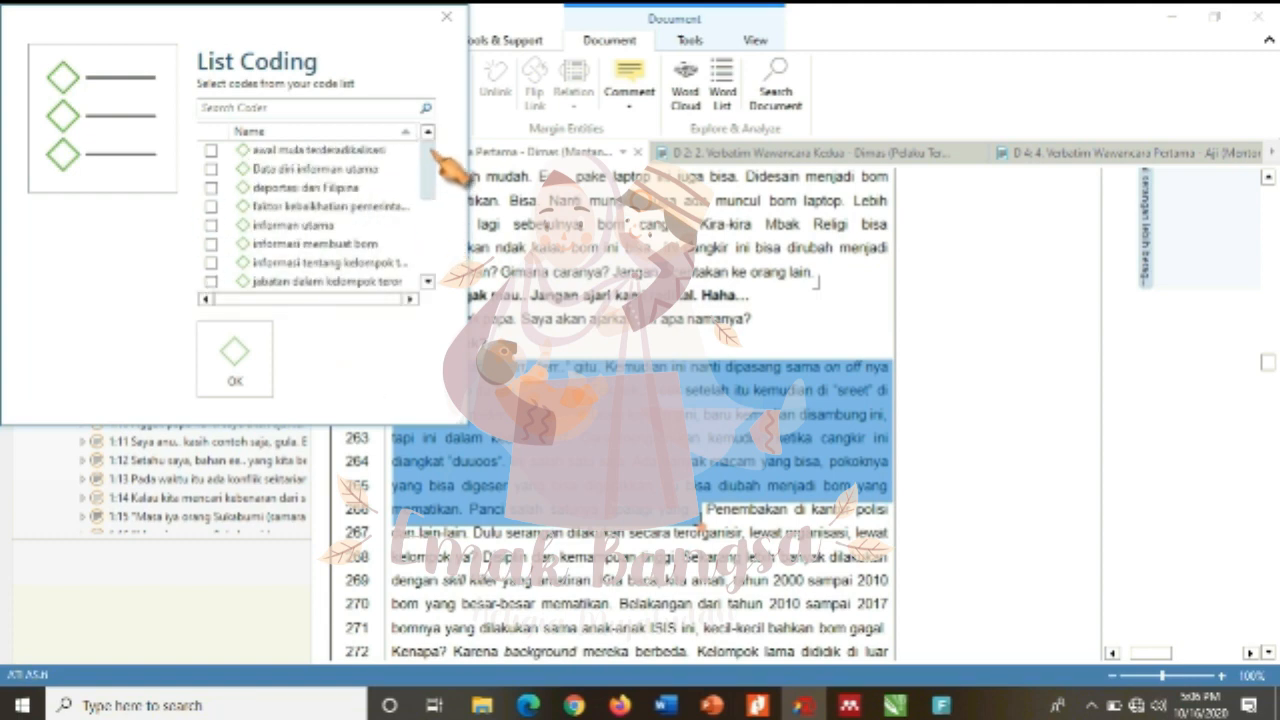
{"action": "left_click", "coordinate": [211, 243]}
{"action": "left_click", "coordinate": [234, 358]}
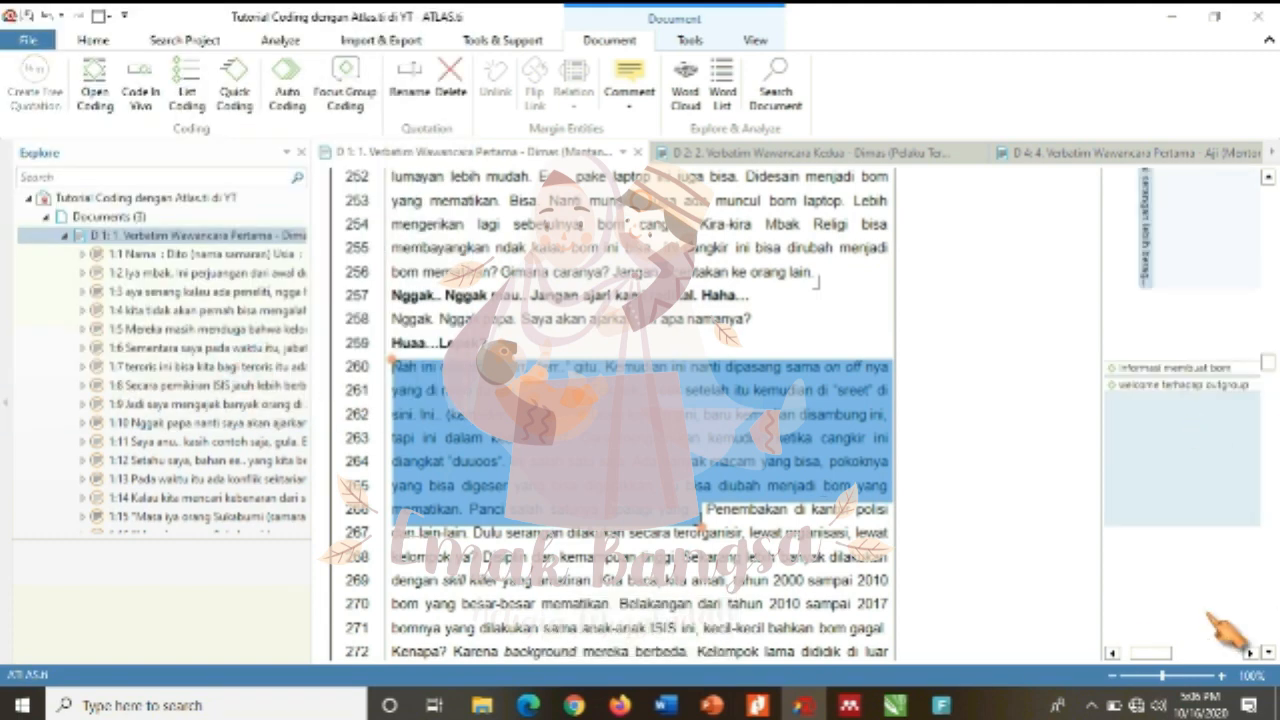
- Bring the uncoded transcript passage that starts at "Penembakan" in line 266 into view
{"action": "scroll", "coordinate": [1268, 650], "scroll_direction": "down", "scroll_amount": 2}
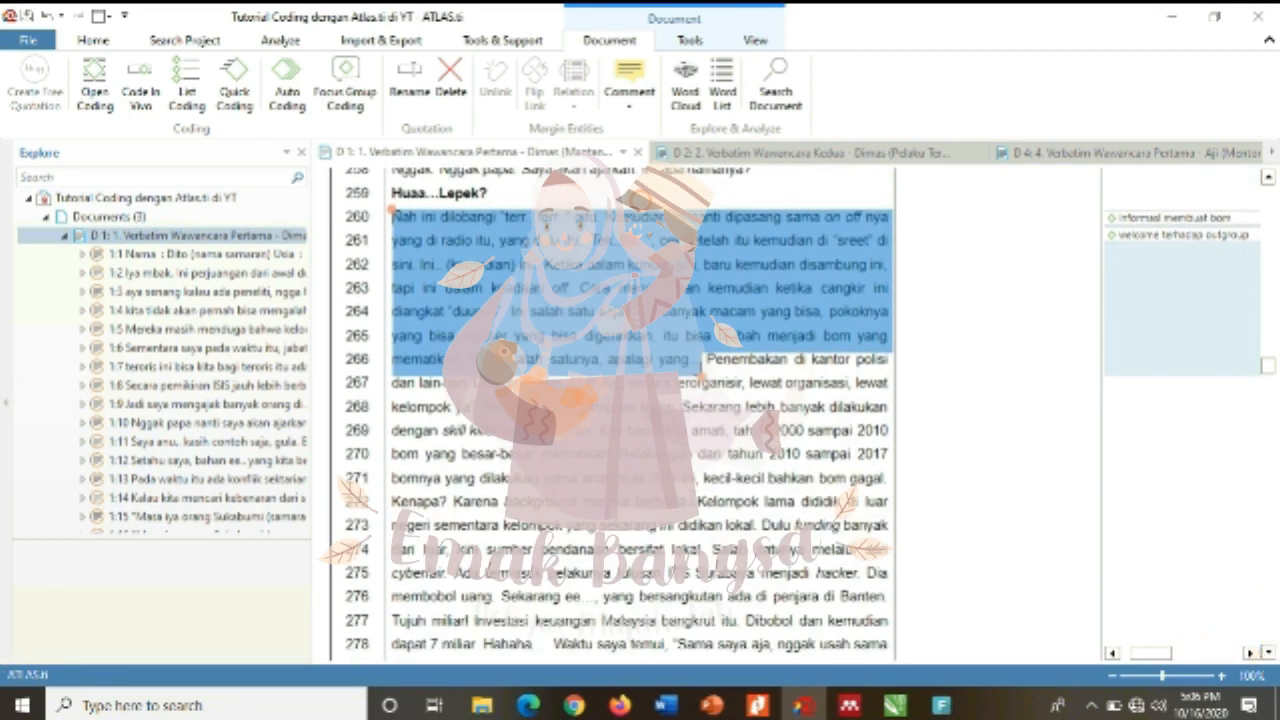
{"action": "scroll", "coordinate": [1270, 651], "scroll_direction": "down", "scroll_amount": 2}
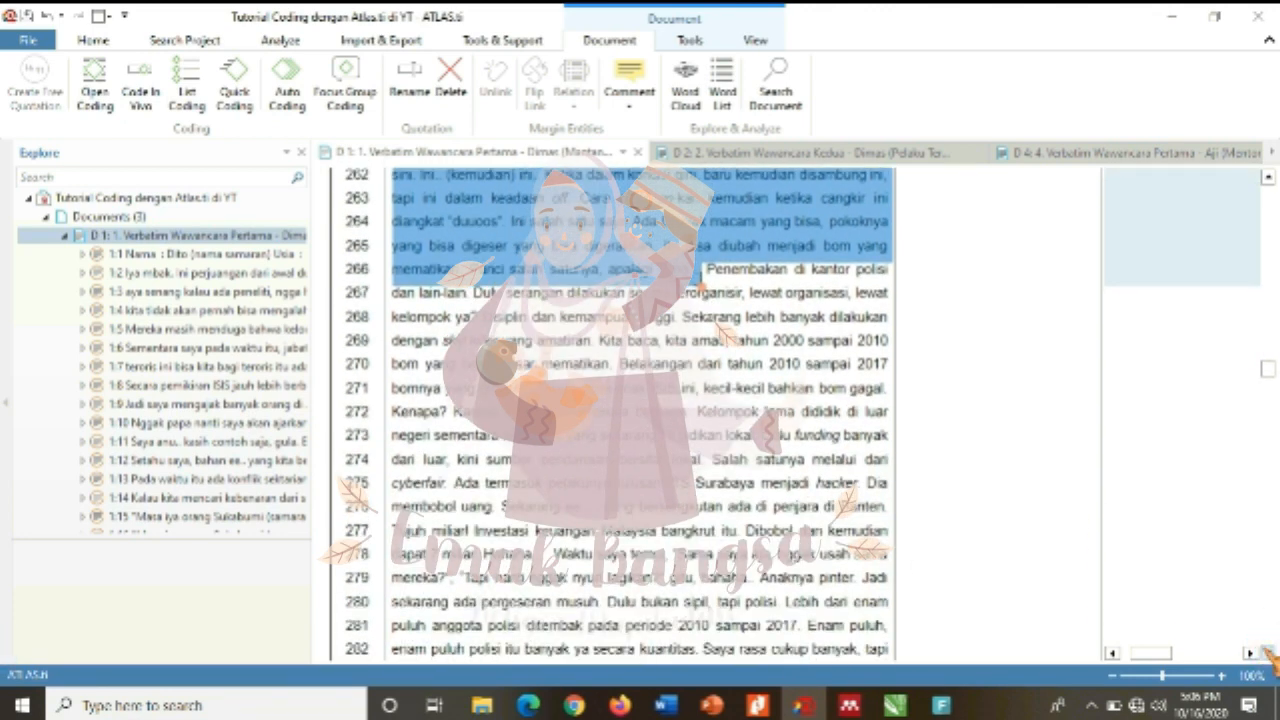
- Code the passage from "Penembakan di kantor polisi" through line 285 with the existing code "informasi tentang kelompok t..." using List Coding
{"action": "scroll", "coordinate": [1268, 652], "scroll_direction": "down", "scroll_amount": 2}
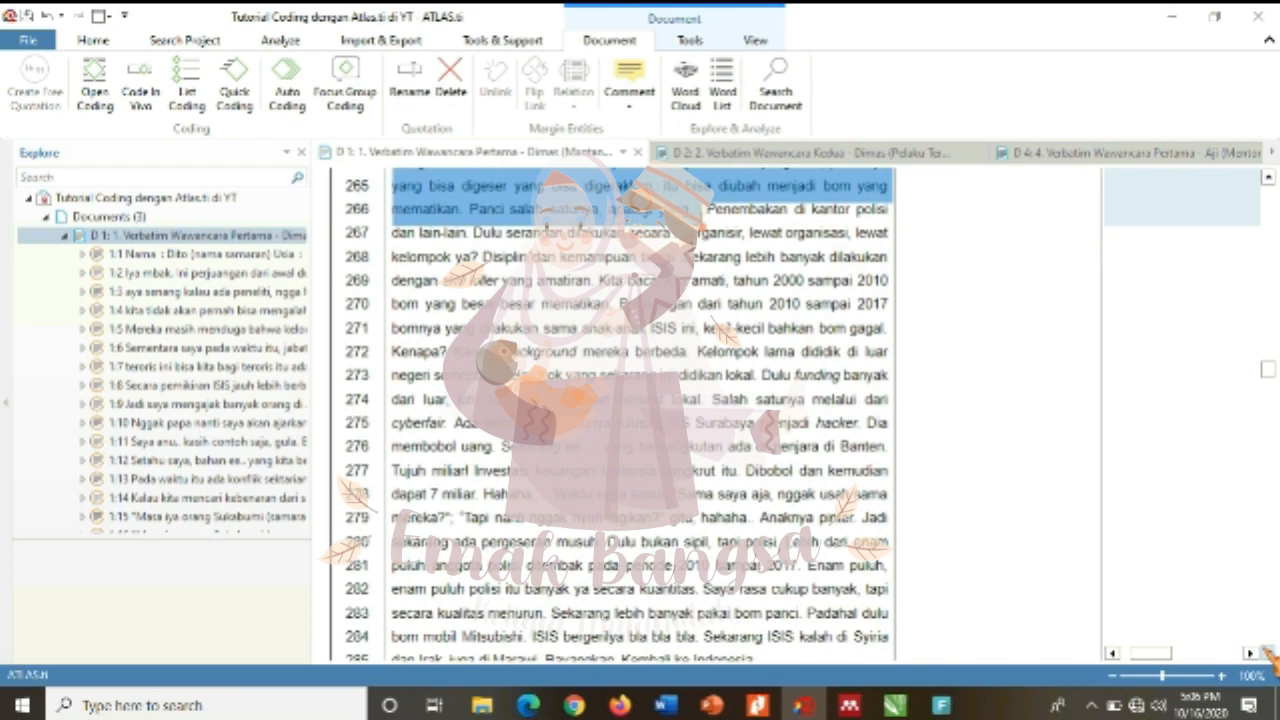
{"action": "left_click_drag", "start_coordinate": [757, 658], "coordinate": [728, 226]}
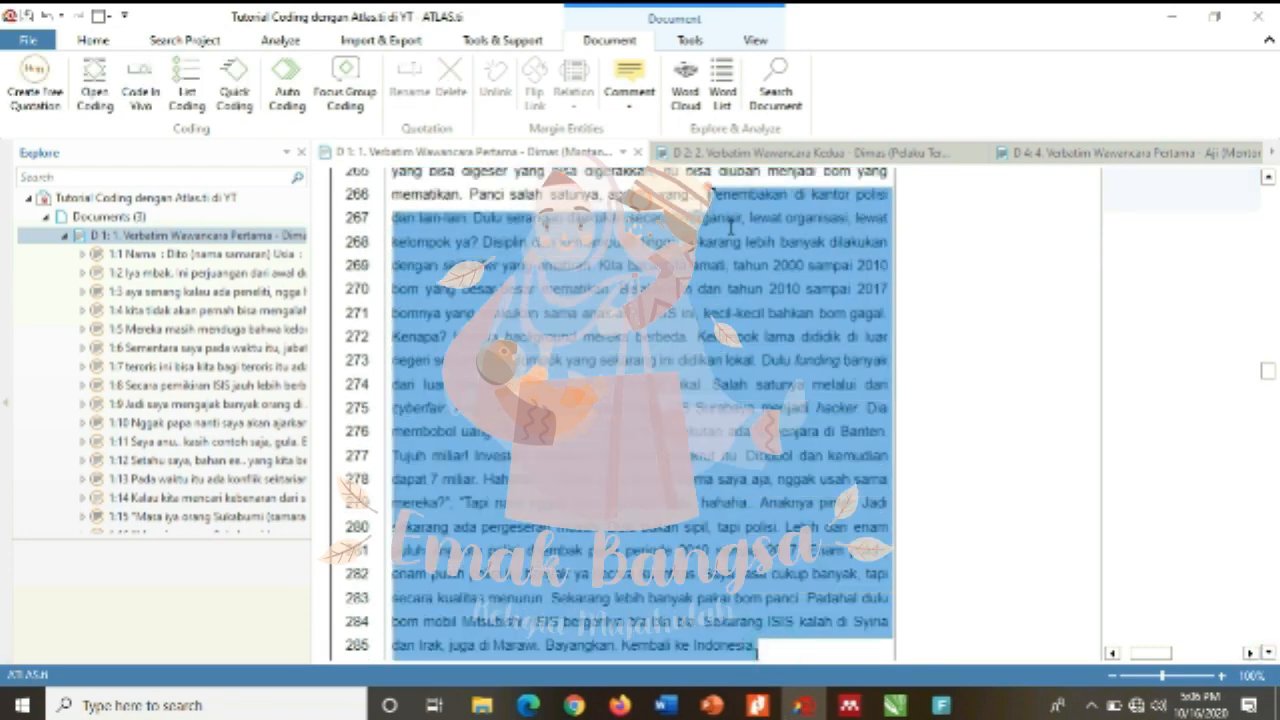
{"action": "right_click", "coordinate": [738, 234]}
{"action": "left_click", "coordinate": [186, 92]}
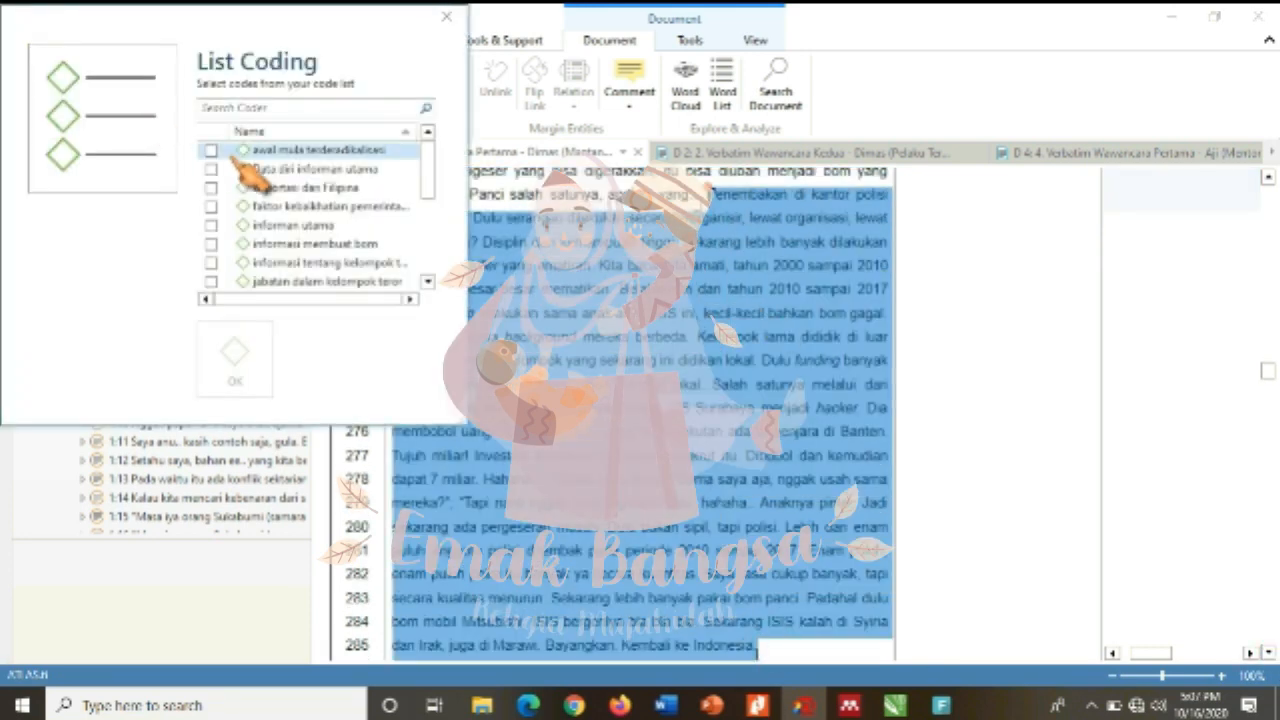
{"action": "scroll", "coordinate": [237, 238], "scroll_direction": "down", "scroll_amount": 4}
{"action": "scroll", "coordinate": [237, 250], "scroll_direction": "up", "scroll_amount": 4}
{"action": "left_click", "coordinate": [212, 263]}
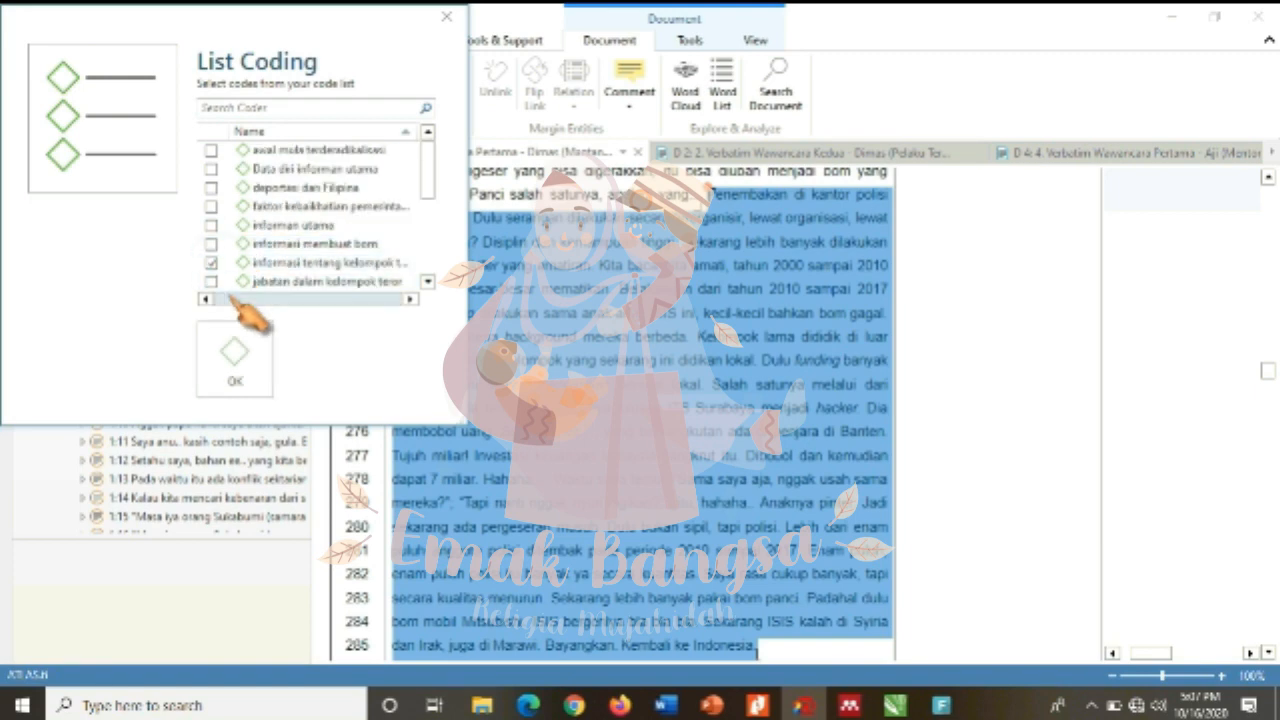
{"action": "scroll", "coordinate": [264, 281], "scroll_direction": "down", "scroll_amount": 4}
{"action": "scroll", "coordinate": [266, 279], "scroll_direction": "up", "scroll_amount": 1}
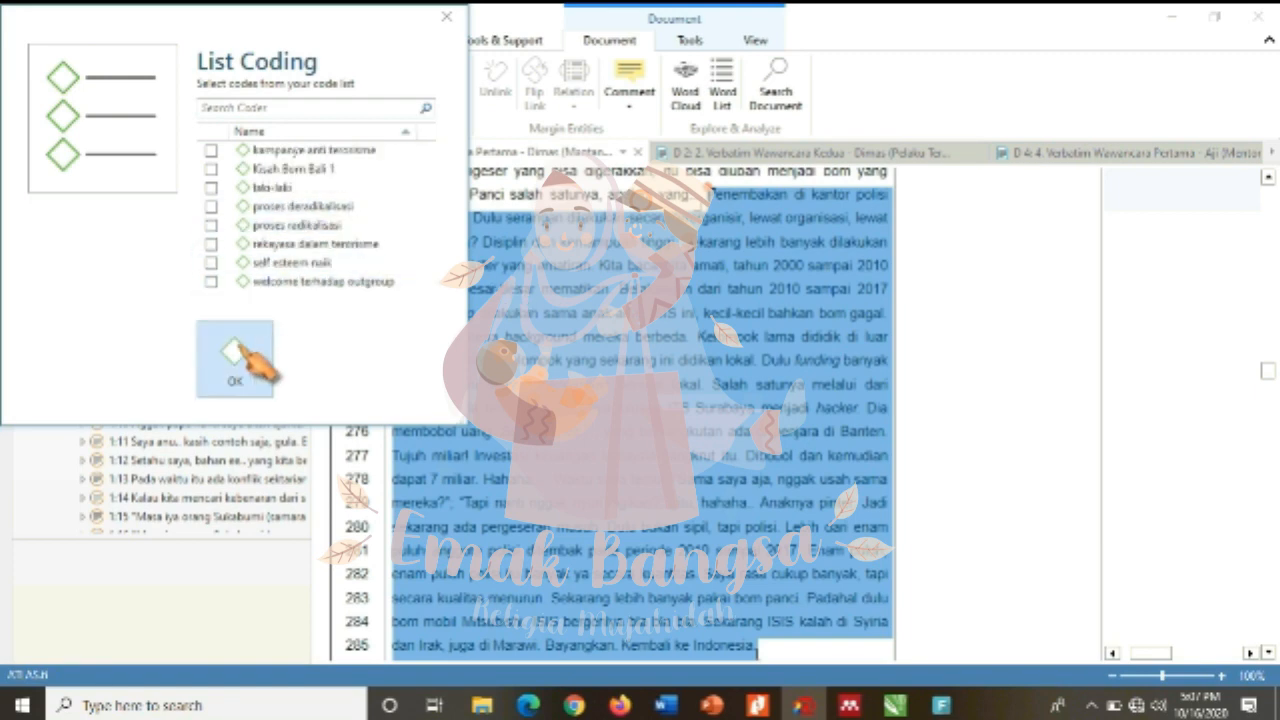
{"action": "left_click", "coordinate": [235, 354]}
{"action": "left_click", "coordinate": [759, 430]}
- Select the answer on lines 288–293 and choose the code "informasi tentang kelompok t..." for it in List Coding
{"action": "scroll", "coordinate": [740, 410], "scroll_direction": "up", "scroll_amount": 3}
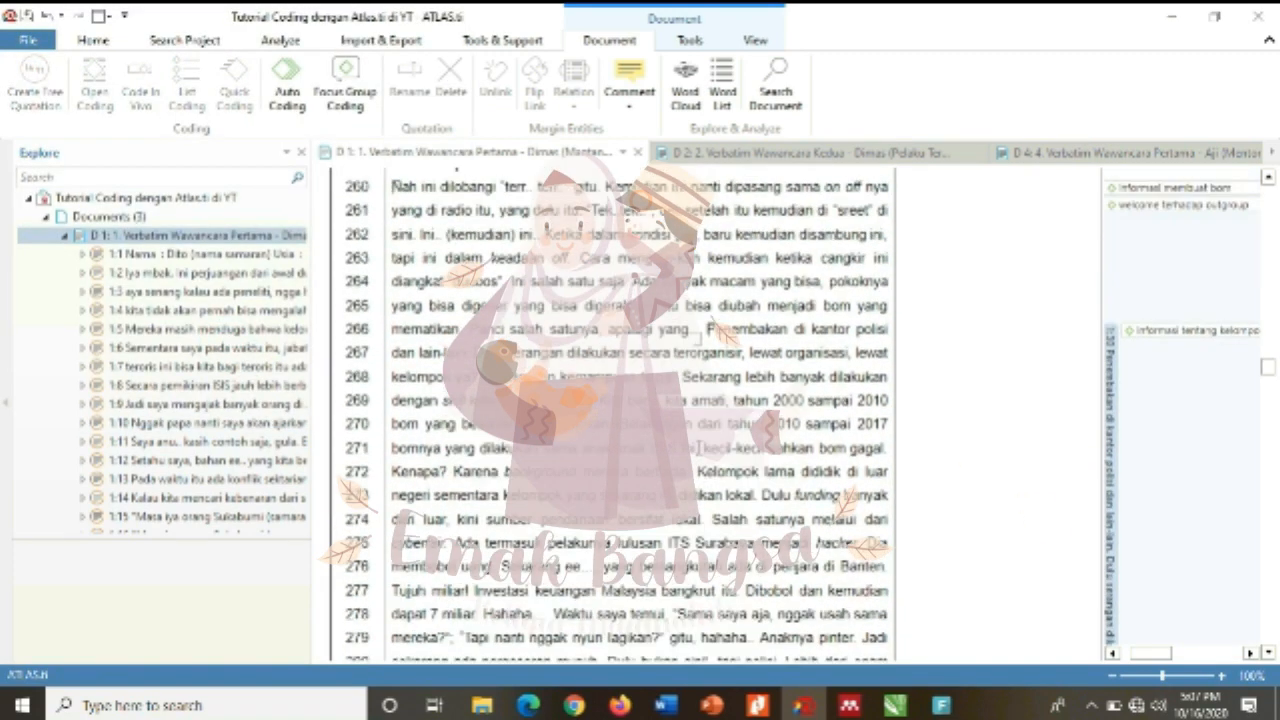
{"action": "scroll", "coordinate": [708, 344], "scroll_direction": "down", "scroll_amount": 4}
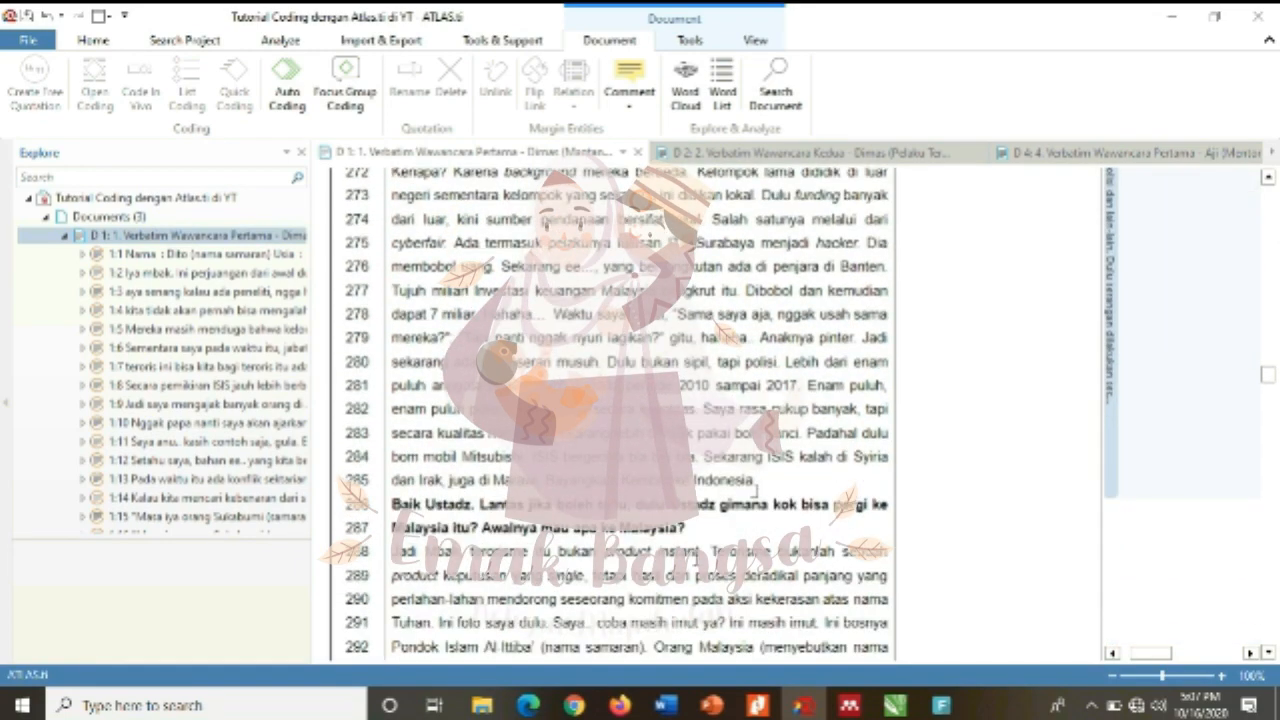
{"action": "scroll", "coordinate": [757, 480], "scroll_direction": "down", "scroll_amount": 1}
{"action": "left_click_drag", "start_coordinate": [660, 641], "coordinate": [392, 518]}
{"action": "left_click", "coordinate": [187, 85]}
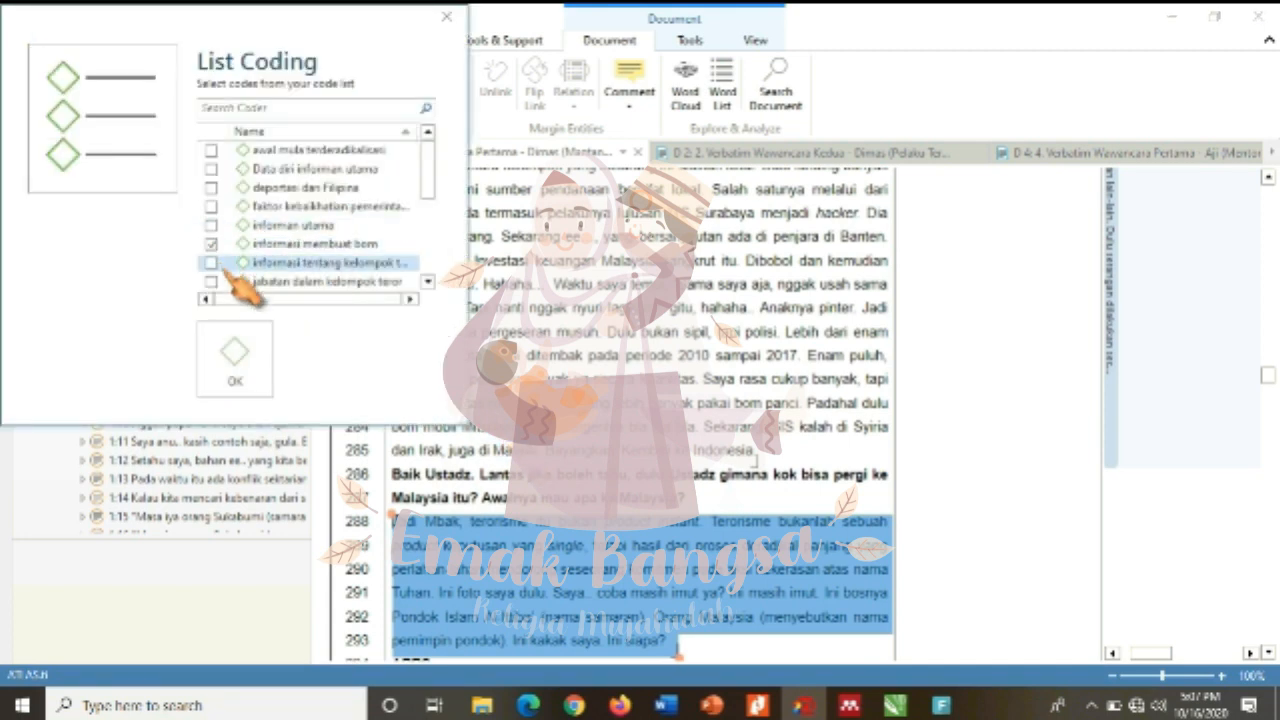
{"action": "scroll", "coordinate": [232, 280], "scroll_direction": "down", "scroll_amount": 3}
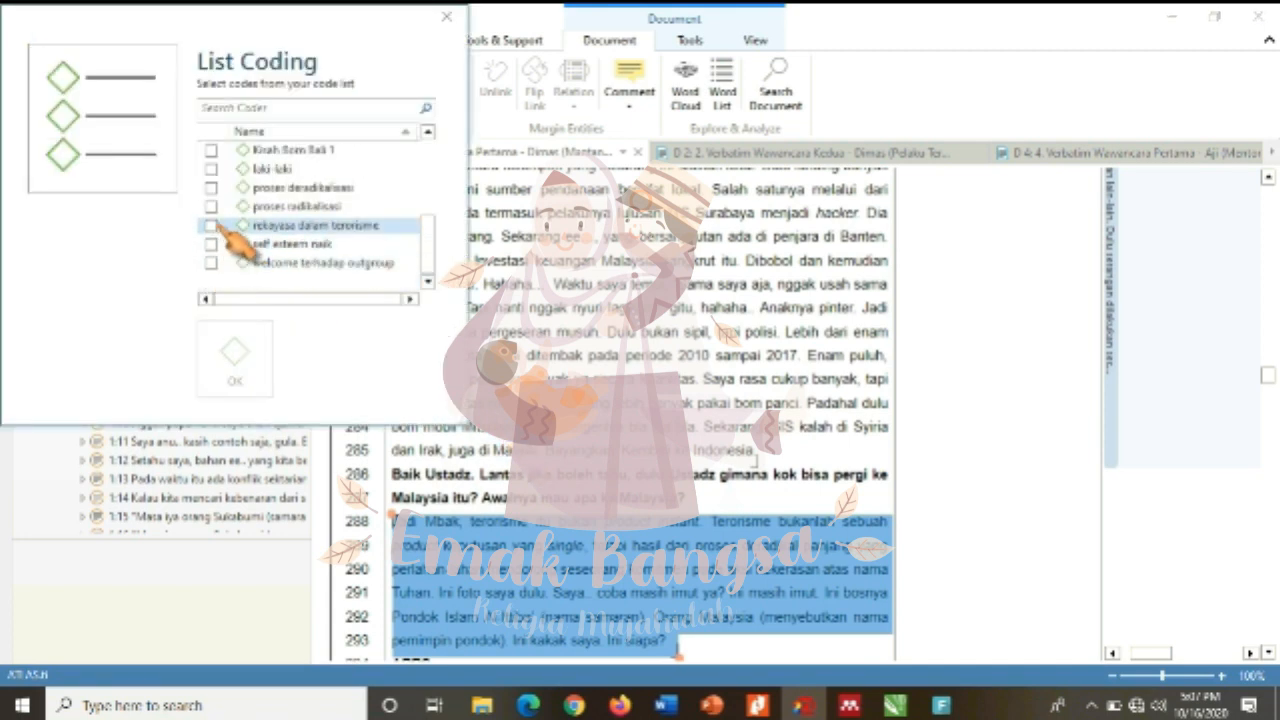
{"action": "scroll", "coordinate": [218, 210], "scroll_direction": "up", "scroll_amount": 3}
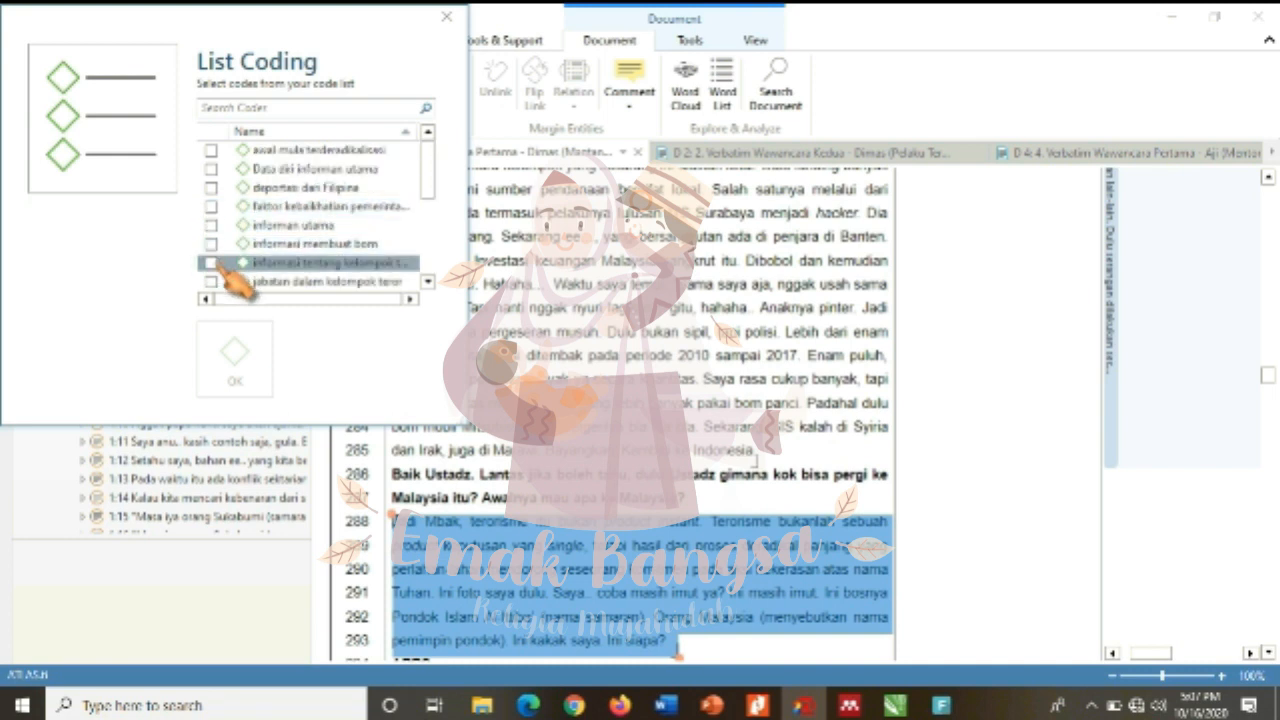
{"action": "left_click", "coordinate": [212, 265]}
- Add the codes Data diri informan utama, informan utama and jabatan dalam kelompok teror, and apply the selection to lines 288–293
{"action": "scroll", "coordinate": [214, 271], "scroll_direction": "down", "scroll_amount": 3}
{"action": "scroll", "coordinate": [215, 272], "scroll_direction": "up", "scroll_amount": 2}
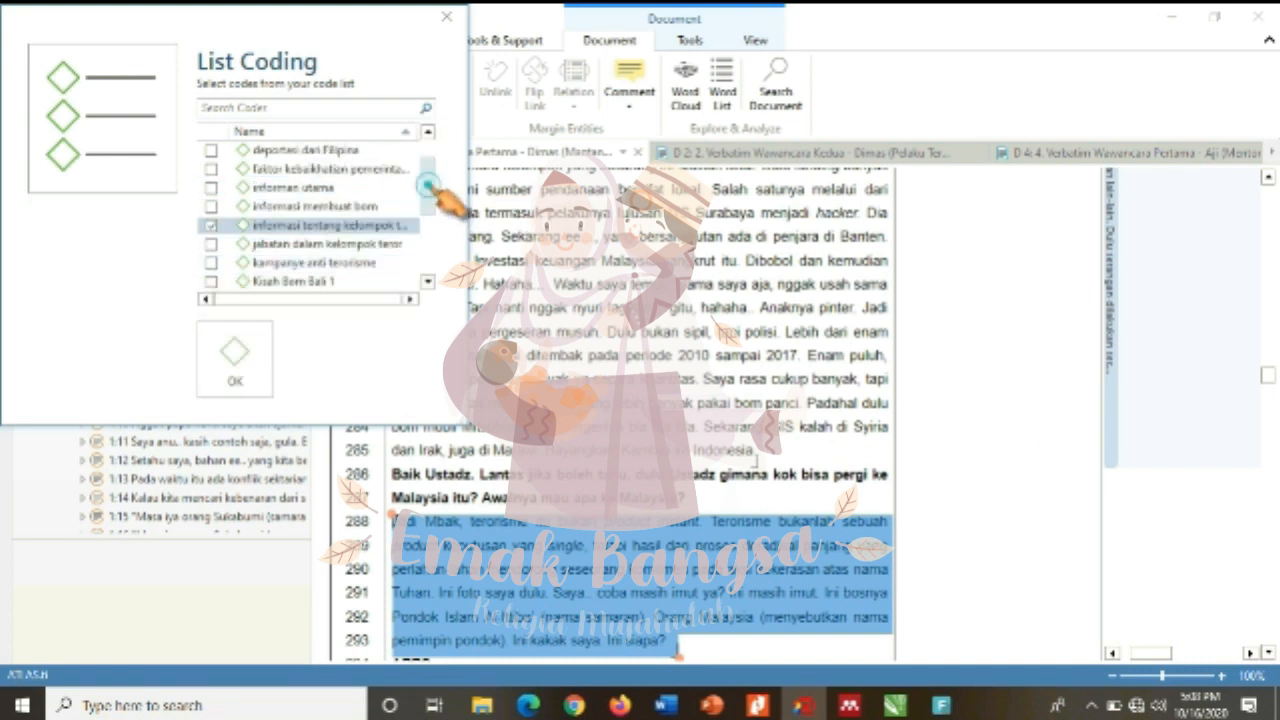
{"action": "left_click_drag", "start_coordinate": [428, 183], "coordinate": [442, 250]}
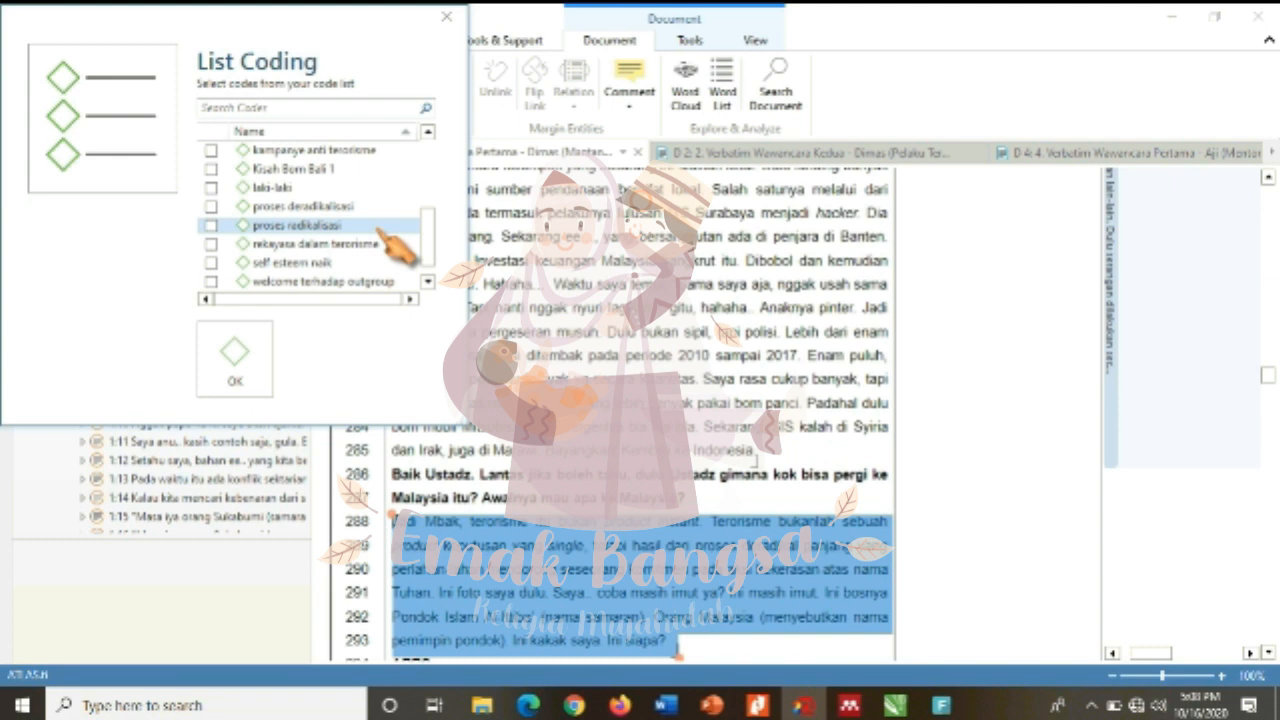
{"action": "left_click_drag", "start_coordinate": [431, 233], "coordinate": [430, 257]}
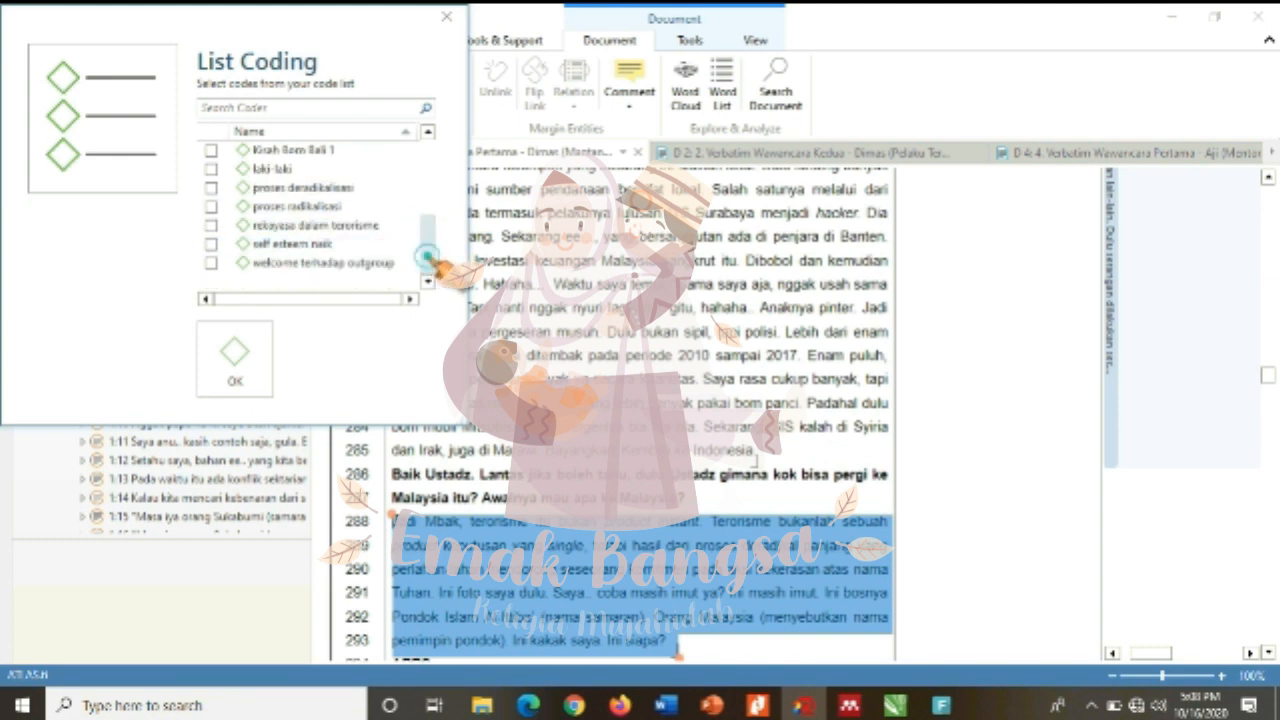
{"action": "left_click_drag", "start_coordinate": [428, 250], "coordinate": [436, 165]}
{"action": "left_click", "coordinate": [390, 168]}
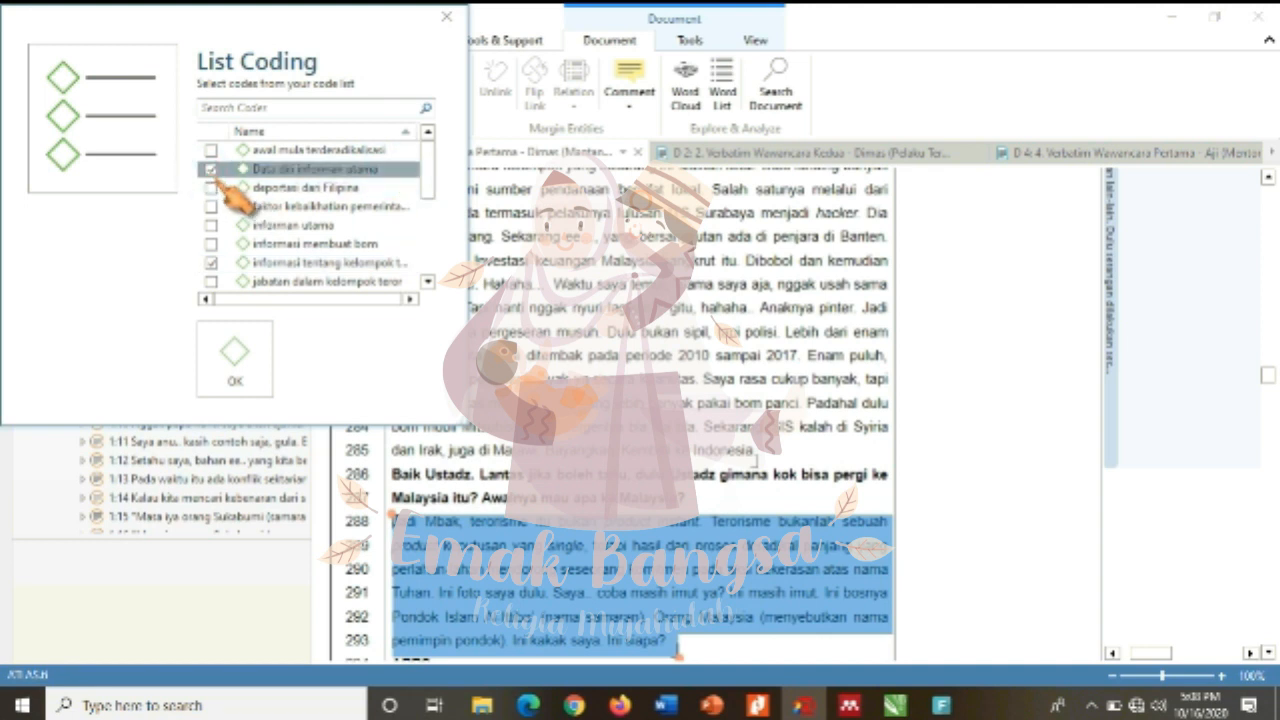
{"action": "left_click", "coordinate": [211, 169]}
{"action": "left_click", "coordinate": [211, 225]}
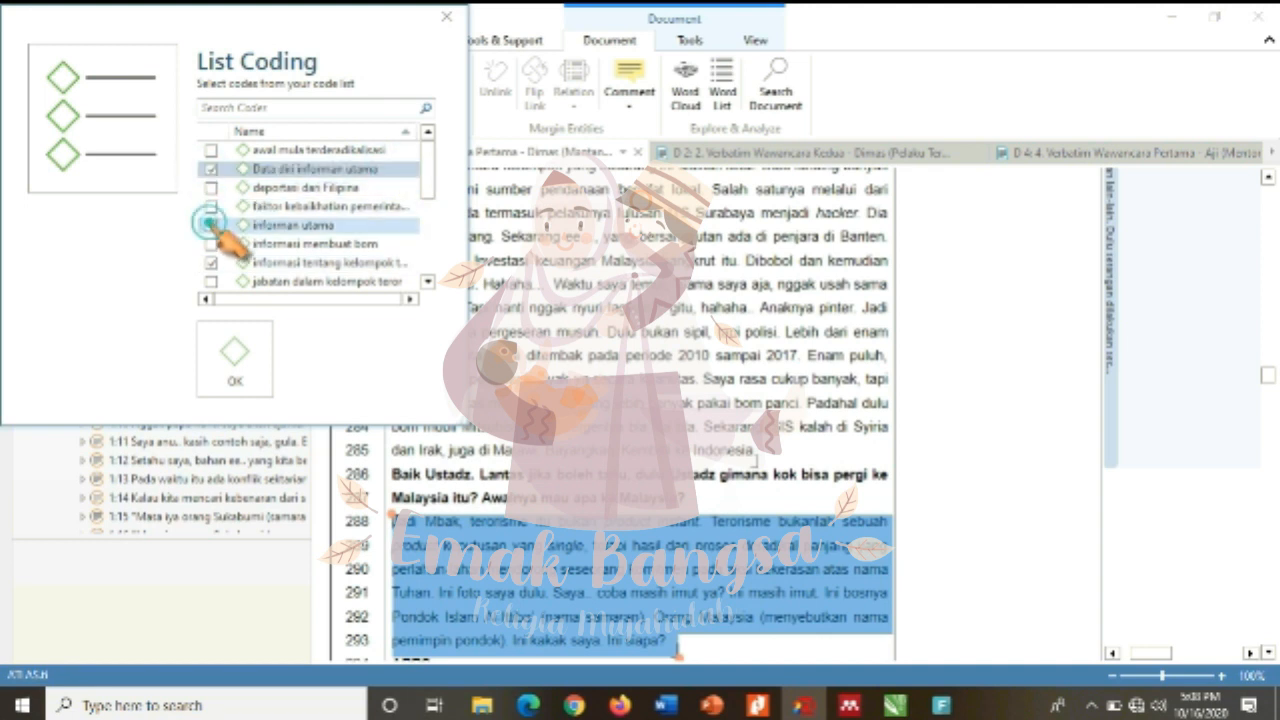
{"action": "left_click", "coordinate": [427, 281]}
{"action": "left_click", "coordinate": [427, 281]}
{"action": "left_click", "coordinate": [211, 243]}
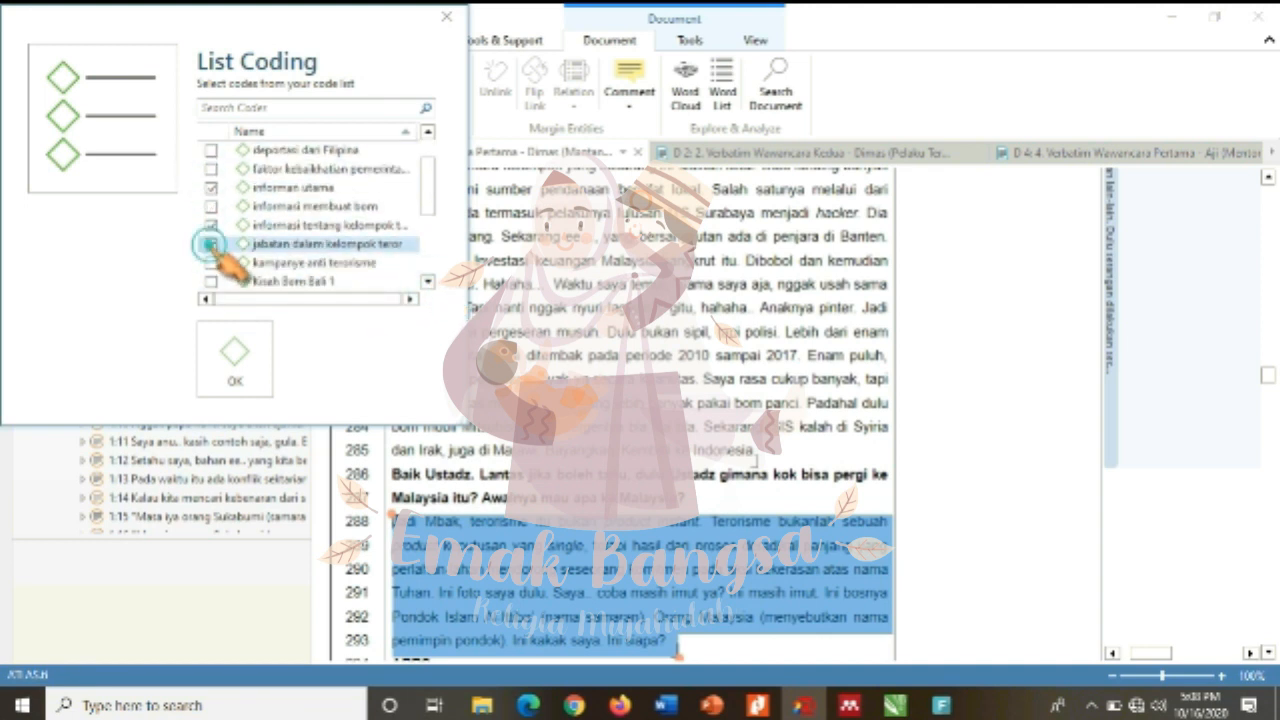
{"action": "scroll", "coordinate": [427, 281], "scroll_direction": "down", "scroll_amount": 2}
{"action": "left_click", "coordinate": [234, 360]}
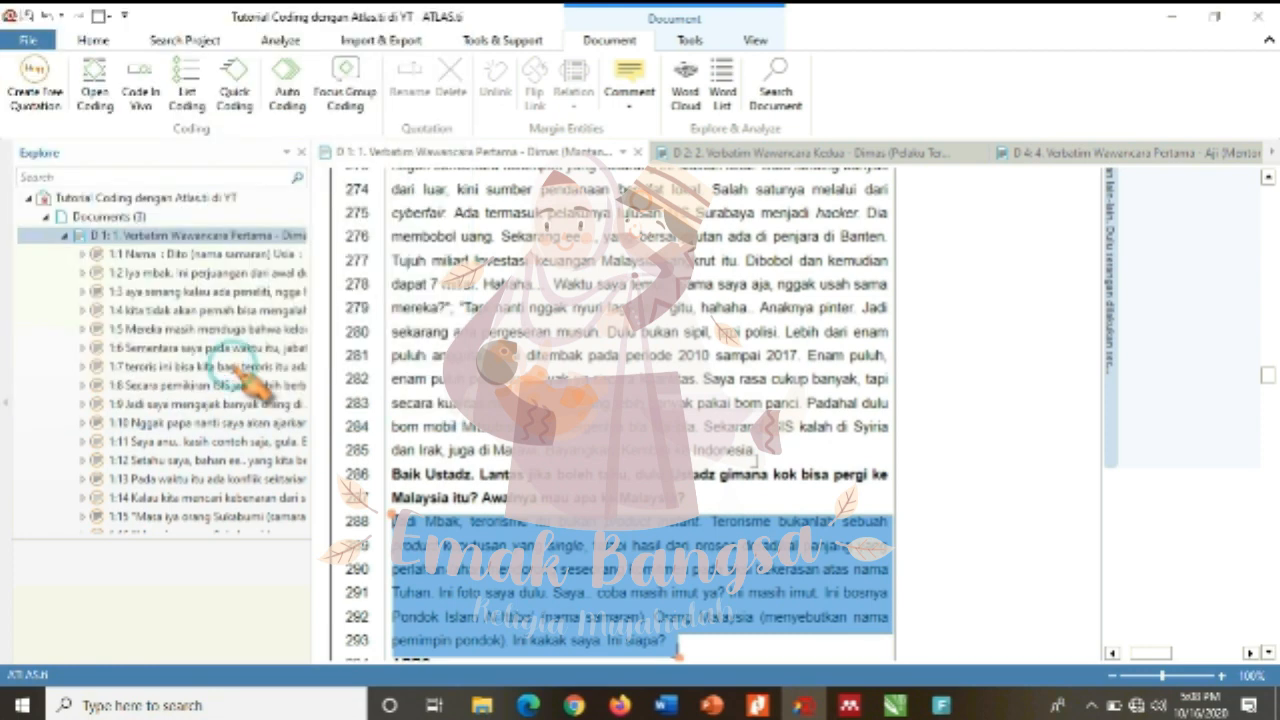
- For lines 295–300, choose codes awal mula terderadikalisasi, Data diri informan utama, informan utama, informasi tentang kelompok t... and jabatan dalam kelompok teror in List Coding
{"action": "left_click", "coordinate": [1268, 652]}
{"action": "left_click", "coordinate": [1268, 652]}
{"action": "left_click", "coordinate": [1268, 652]}
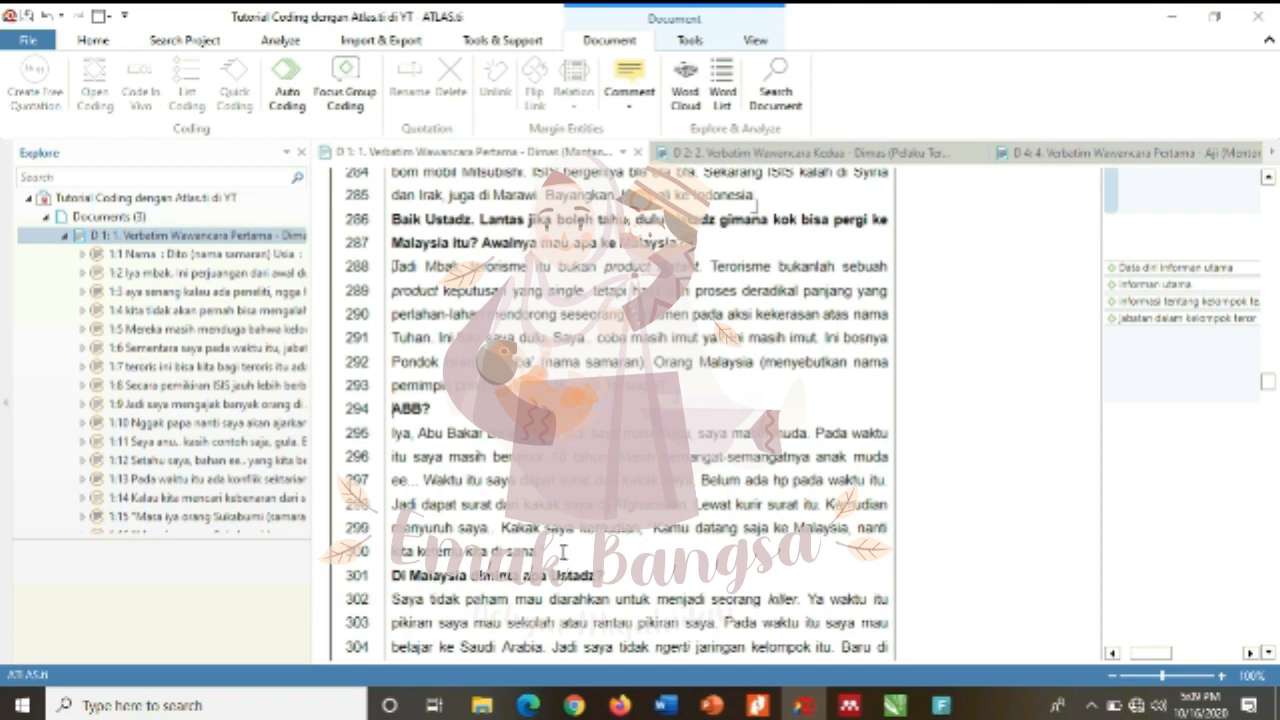
{"action": "left_click_drag", "start_coordinate": [562, 552], "coordinate": [393, 433]}
{"action": "right_click", "coordinate": [396, 436]}
{"action": "left_click", "coordinate": [440, 514]}
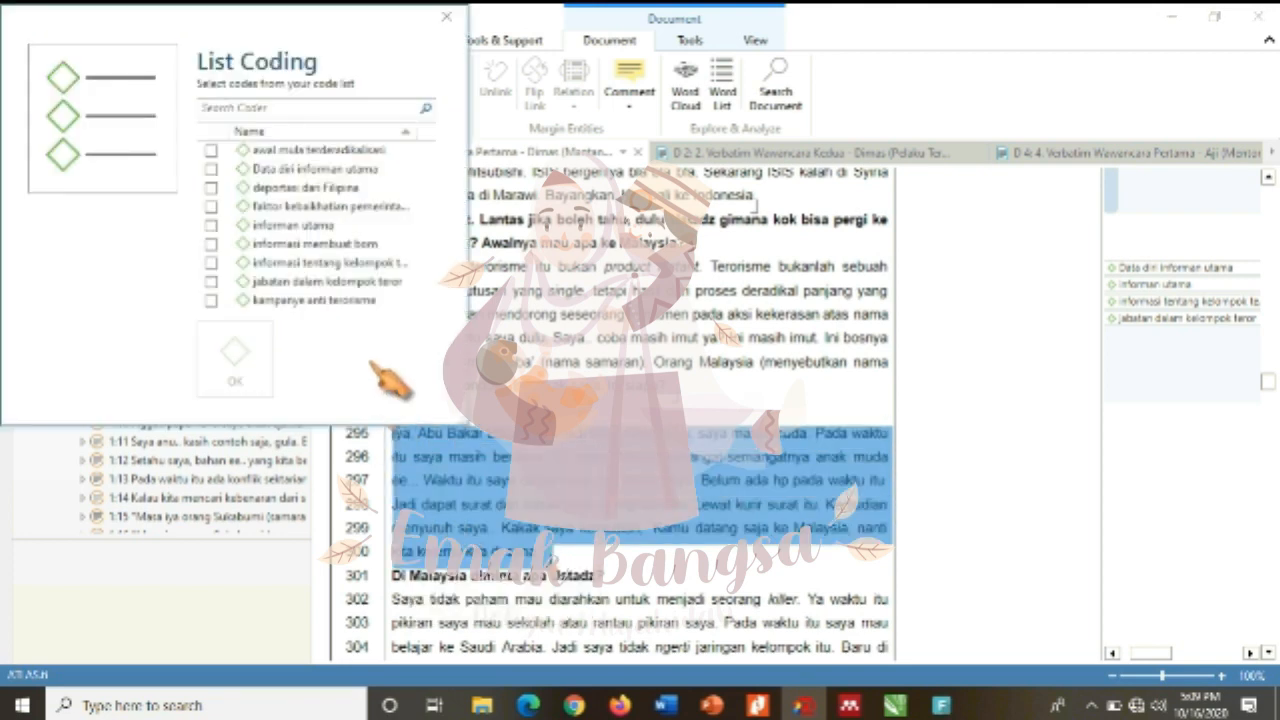
{"action": "left_click", "coordinate": [211, 150]}
{"action": "left_click", "coordinate": [211, 169]}
{"action": "left_click", "coordinate": [211, 225]}
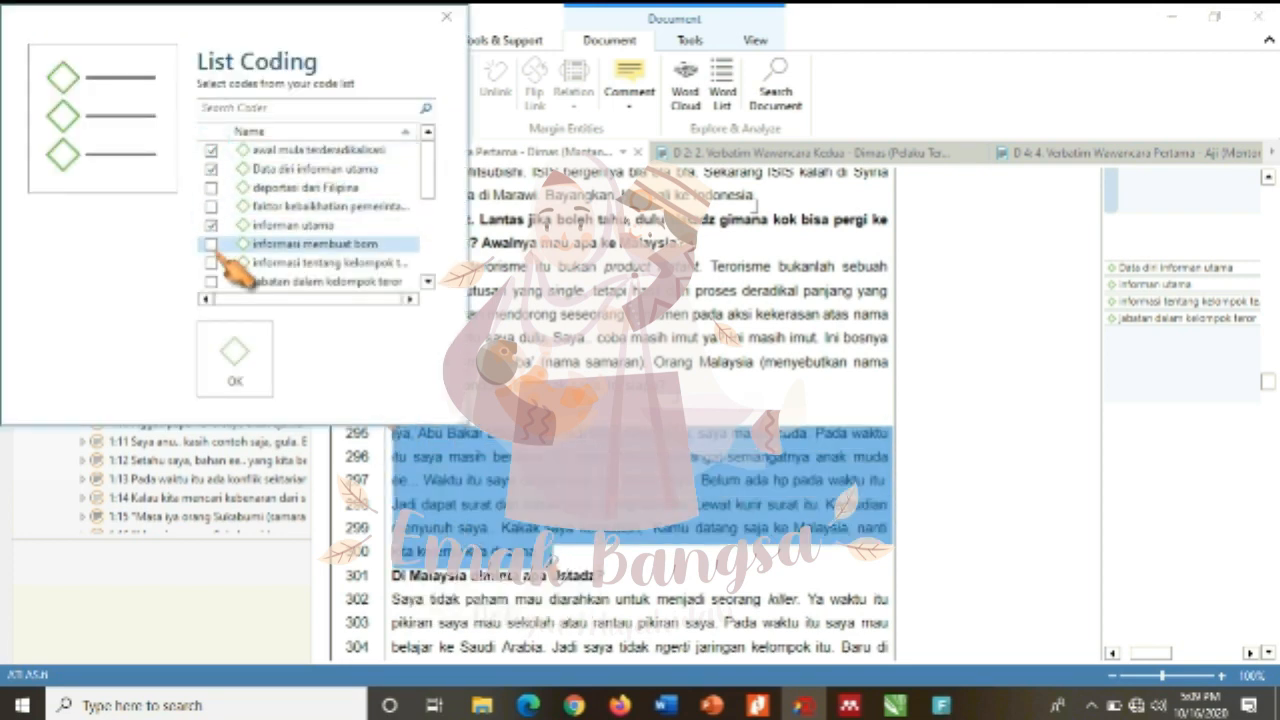
{"action": "left_click", "coordinate": [211, 262]}
{"action": "left_click", "coordinate": [211, 281]}
- Add the code proses radikalisasi to the selection and apply all chosen codes to lines 295–300
{"action": "left_click", "coordinate": [427, 281]}
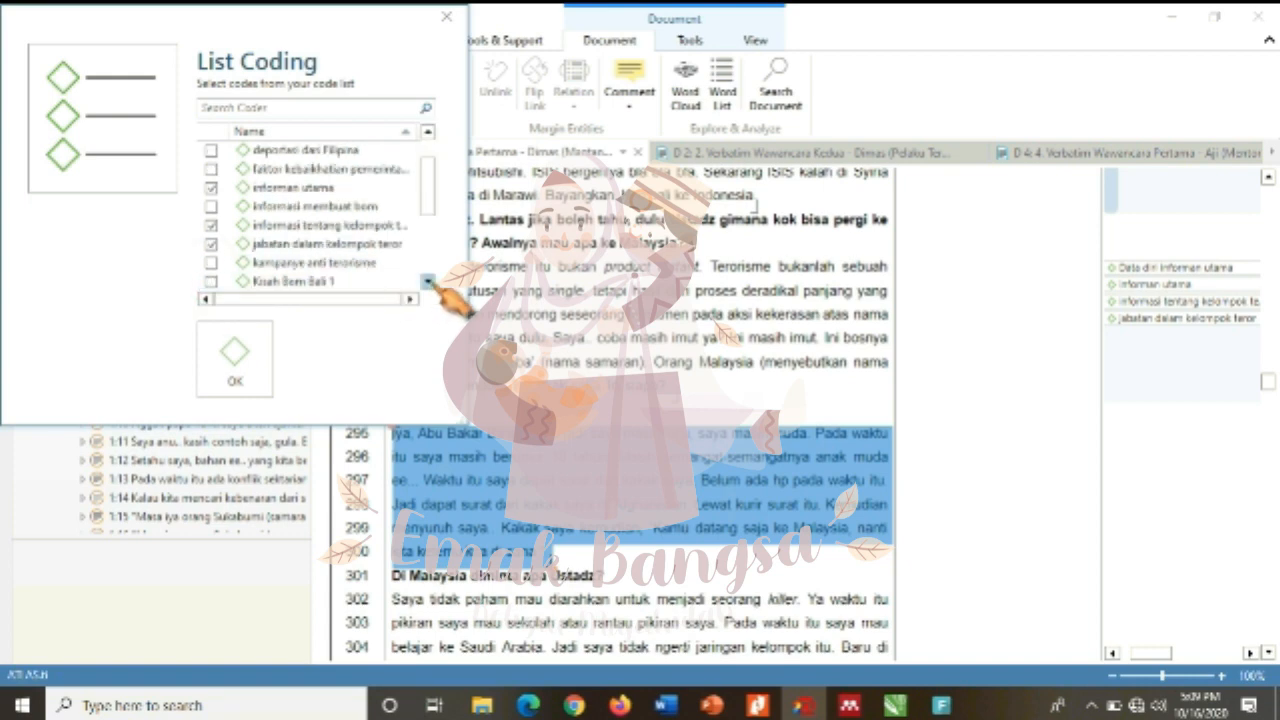
{"action": "left_click", "coordinate": [427, 281]}
{"action": "left_click", "coordinate": [427, 281]}
{"action": "left_click", "coordinate": [427, 281]}
{"action": "left_click", "coordinate": [427, 281]}
{"action": "left_click", "coordinate": [427, 281]}
{"action": "left_click", "coordinate": [427, 281]}
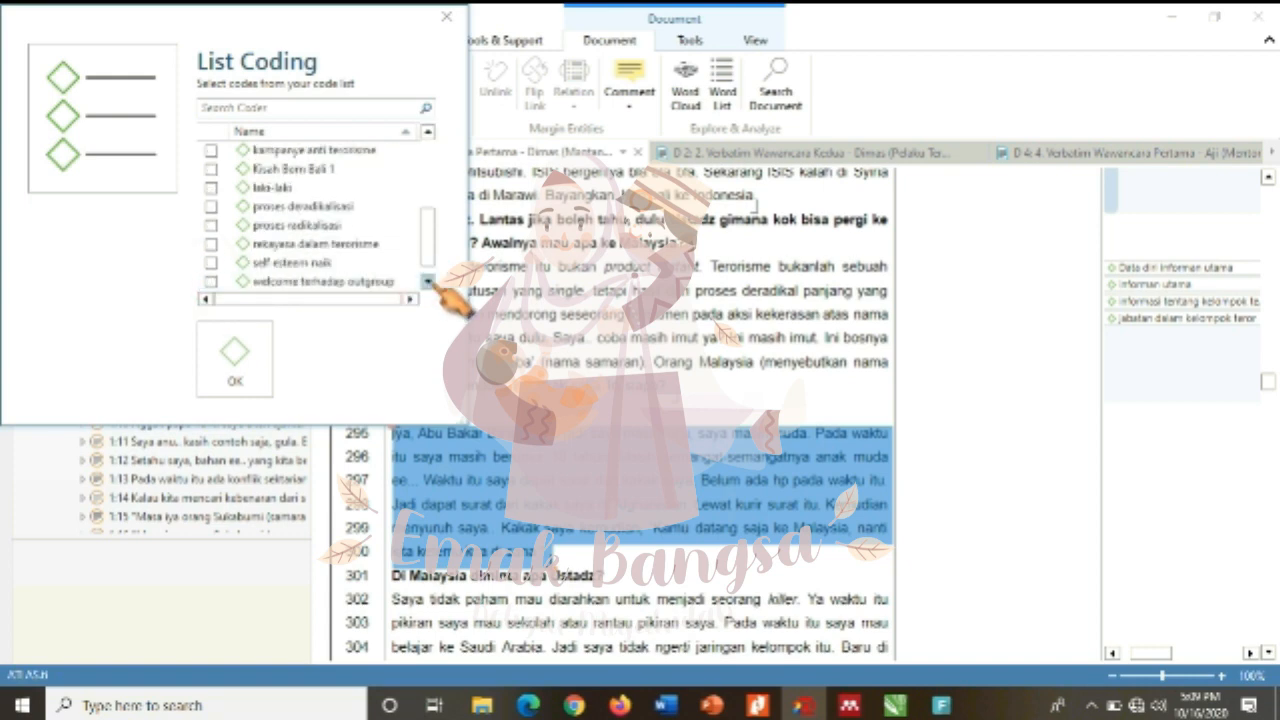
{"action": "left_click", "coordinate": [211, 225]}
{"action": "left_click", "coordinate": [262, 360]}
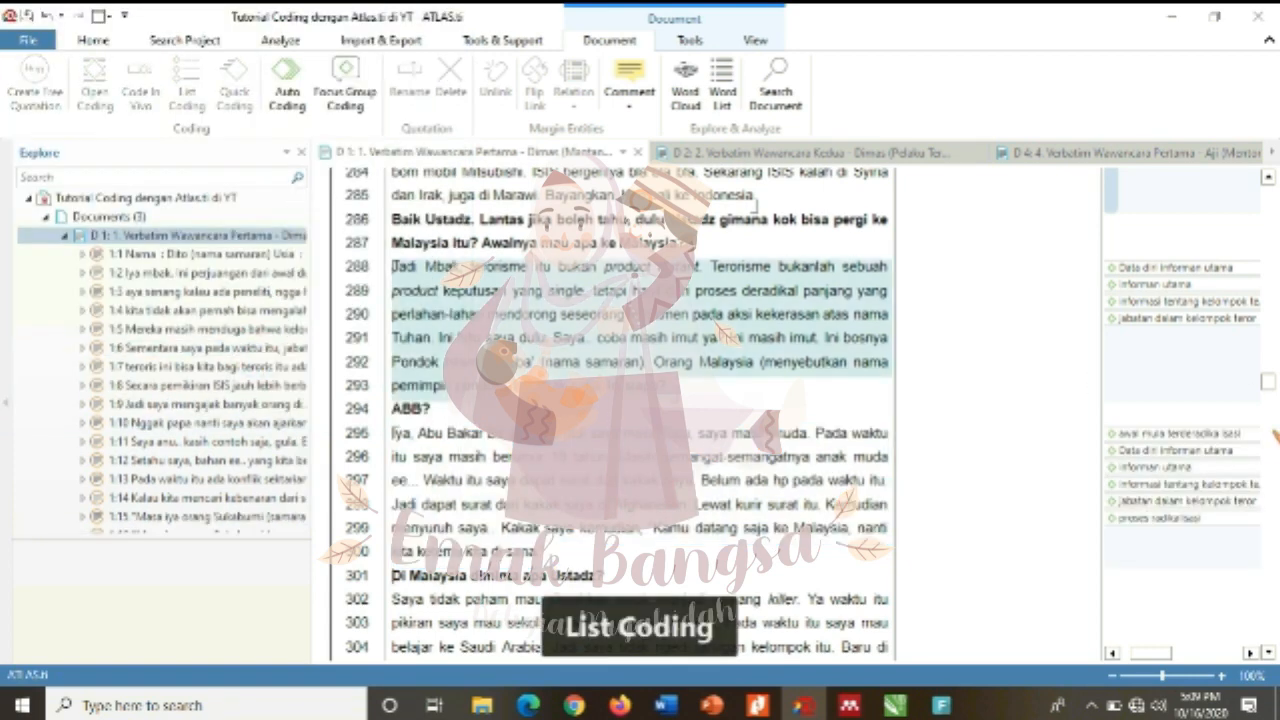
- Code the answer on lines 358–359 with the existing code proses deradikalisasi using List Coding
{"action": "left_click_drag", "start_coordinate": [1271, 390], "coordinate": [1267, 634]}
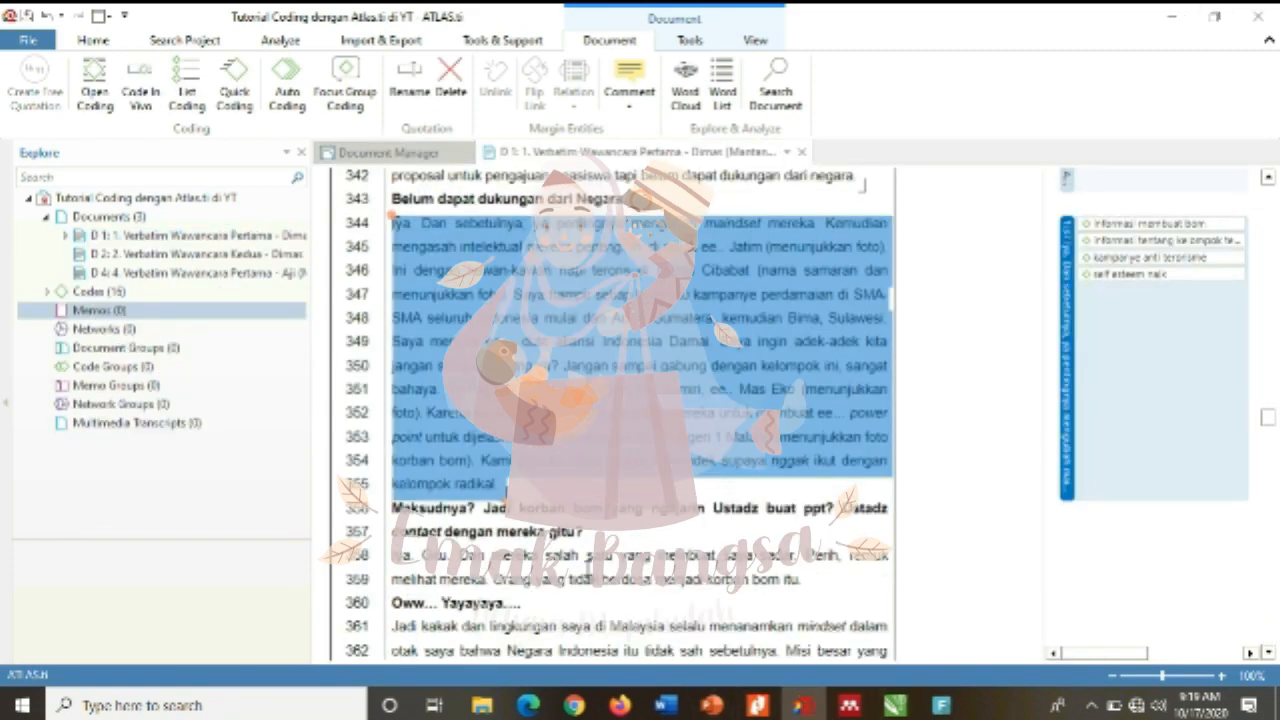
{"action": "left_click", "coordinate": [405, 553]}
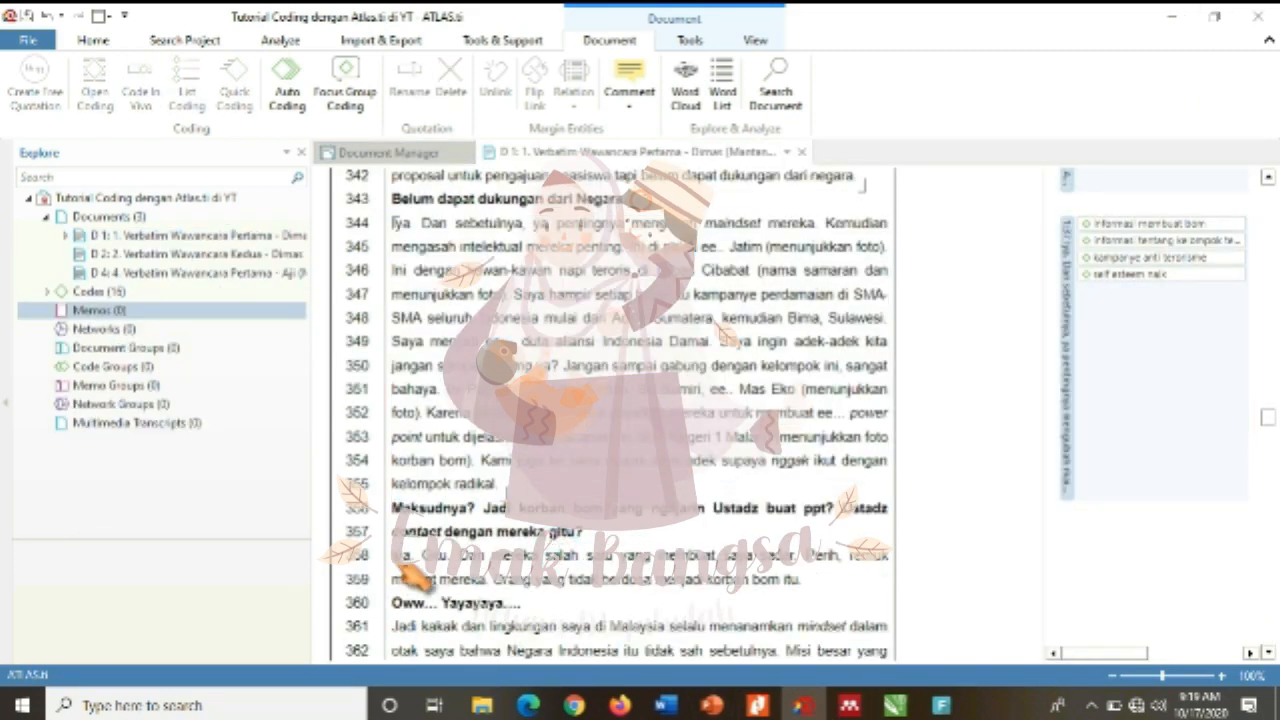
{"action": "left_click_drag", "start_coordinate": [395, 555], "coordinate": [808, 590]}
{"action": "left_click", "coordinate": [187, 95]}
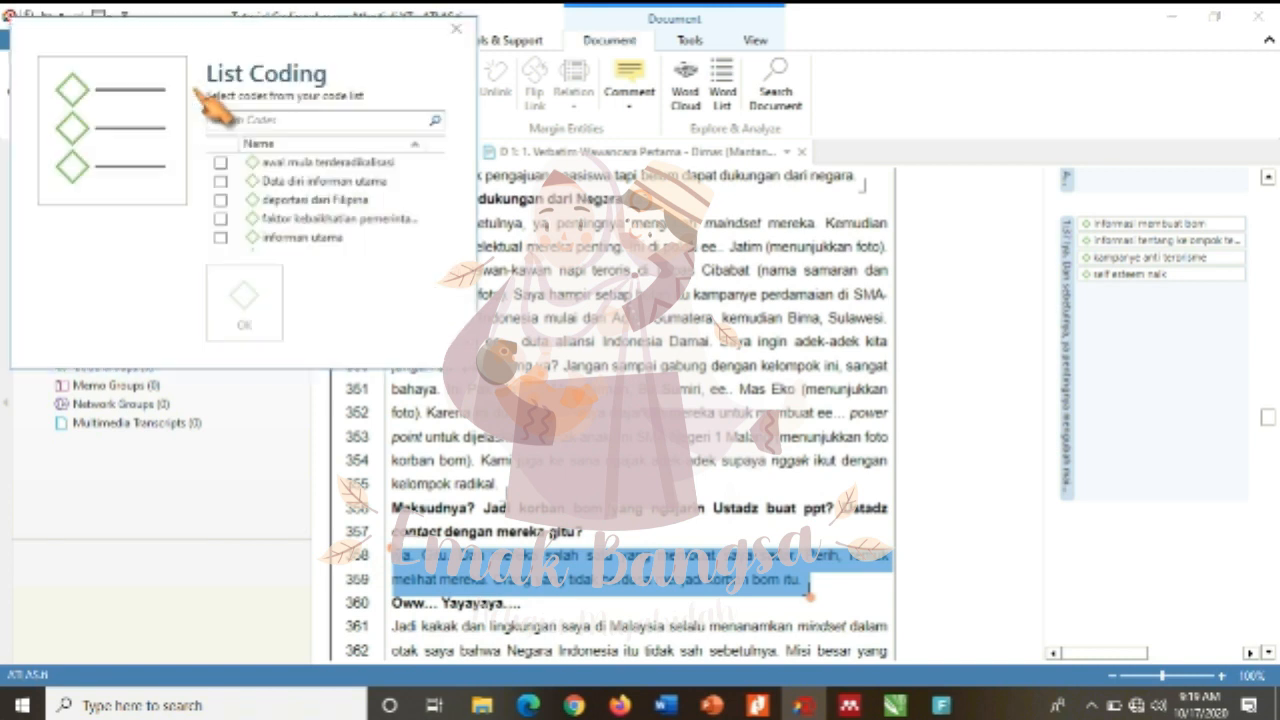
{"action": "left_click", "coordinate": [428, 162]}
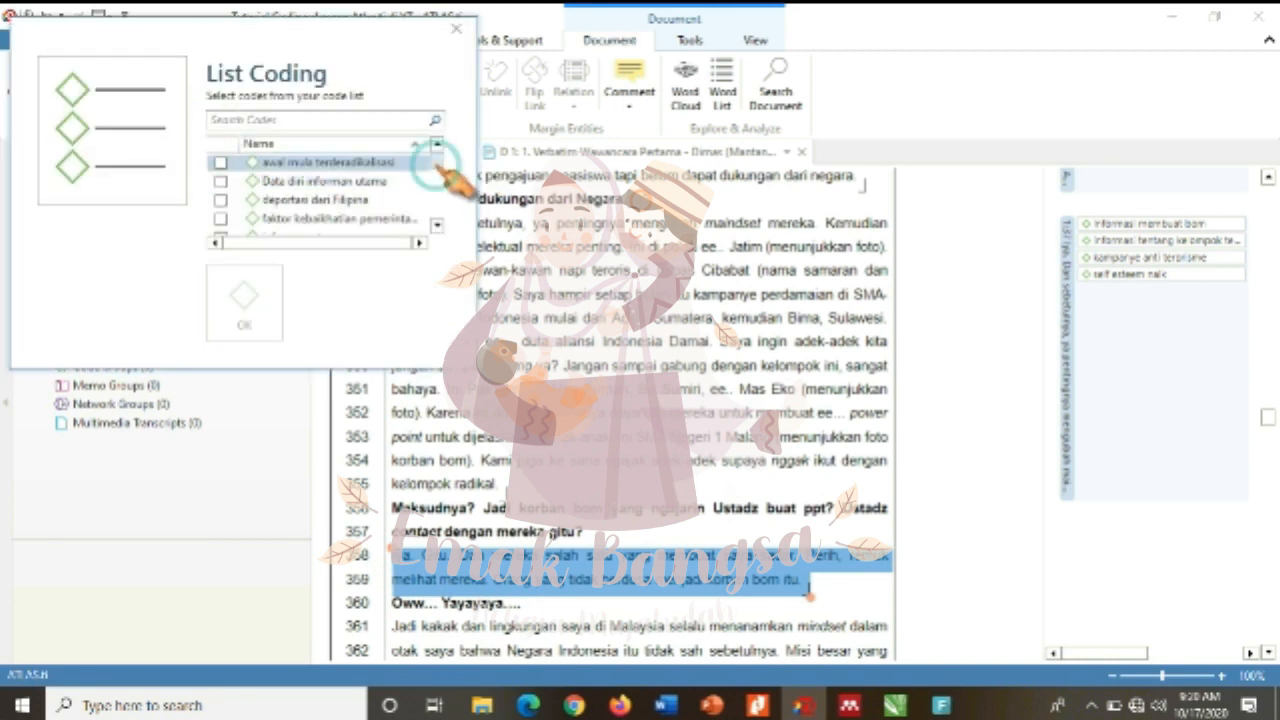
{"action": "scroll", "coordinate": [437, 168], "scroll_direction": "down", "scroll_amount": 1}
{"action": "left_click", "coordinate": [437, 224]}
{"action": "left_click", "coordinate": [437, 224]}
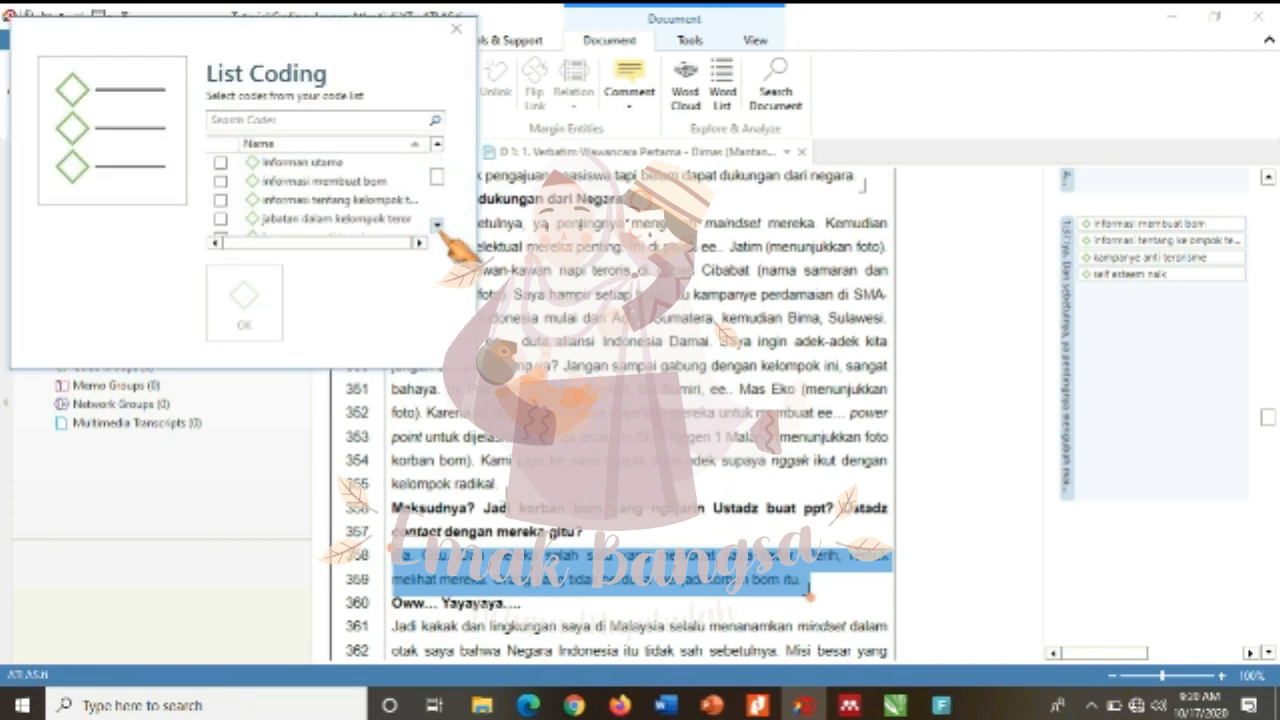
{"action": "left_click", "coordinate": [437, 224]}
{"action": "left_click", "coordinate": [437, 224]}
{"action": "left_click", "coordinate": [220, 200]}
{"action": "left_click", "coordinate": [437, 224]}
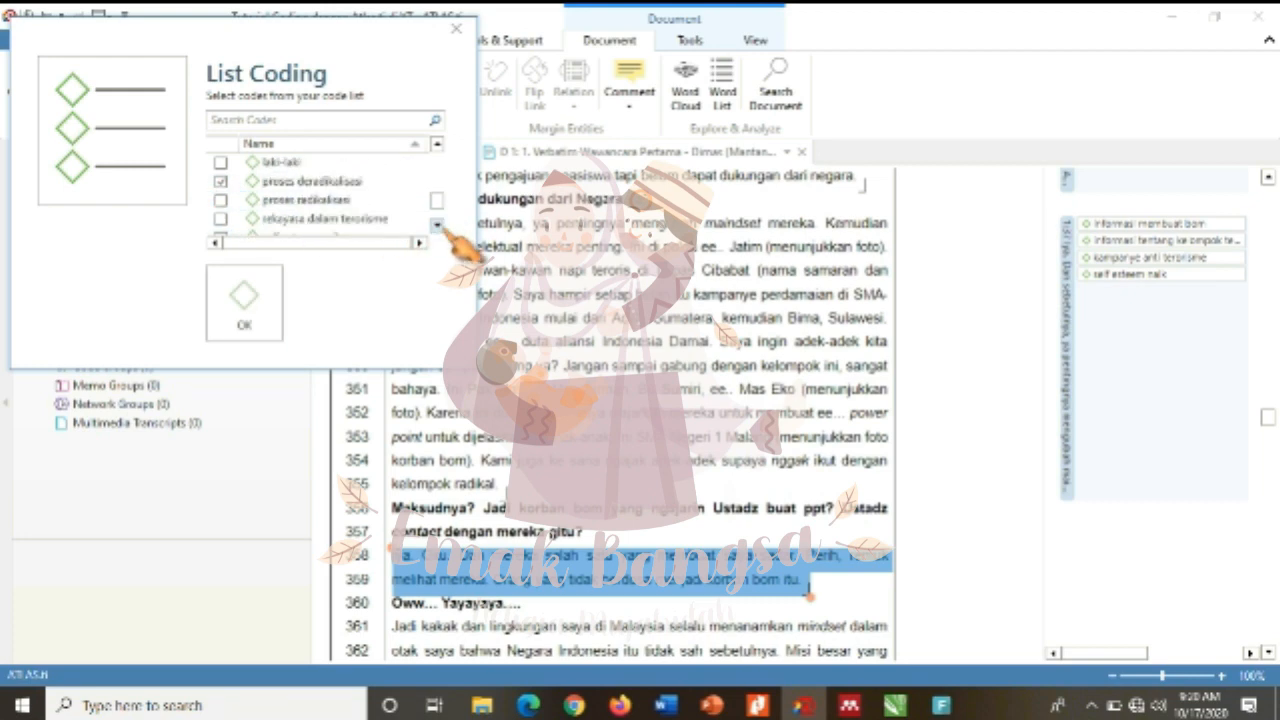
{"action": "left_click", "coordinate": [437, 224]}
{"action": "left_click", "coordinate": [244, 302]}
- Select the answer on lines 361–367 and choose the code "informasi tentang kelompok t..." for it in List Coding
{"action": "left_click_drag", "start_coordinate": [1270, 420], "coordinate": [1270, 428]}
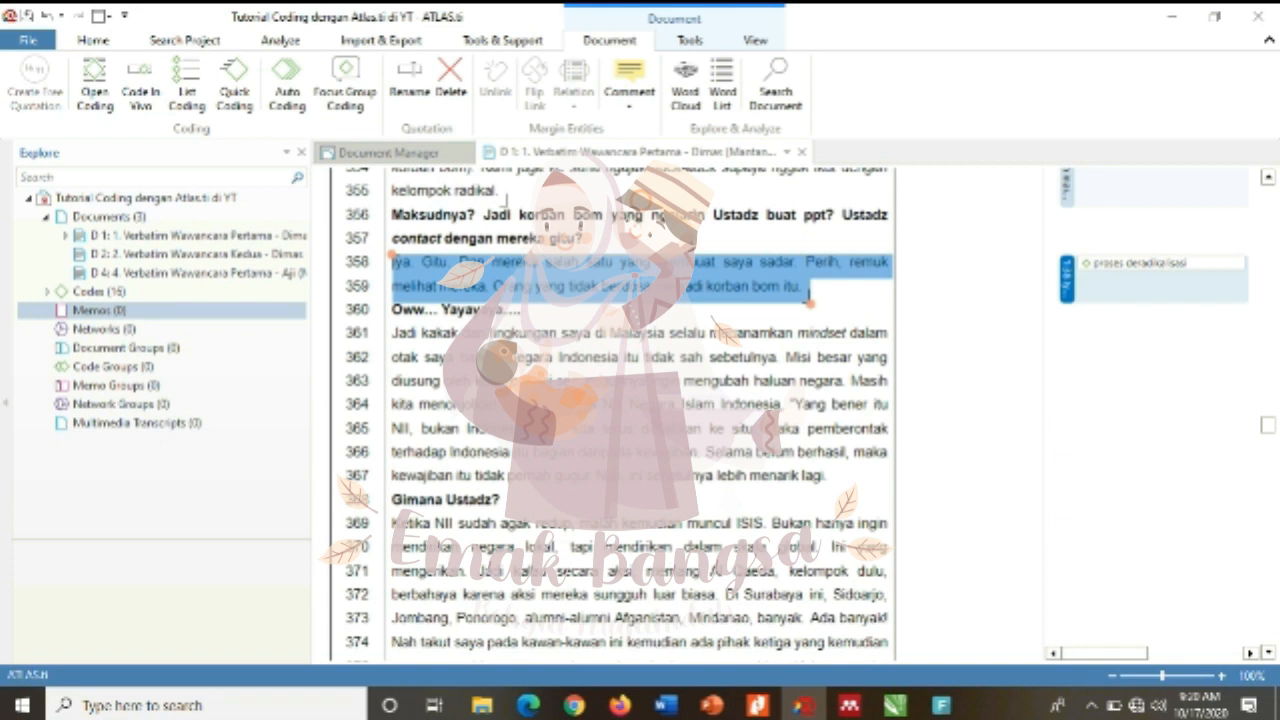
{"action": "left_click_drag", "start_coordinate": [395, 332], "coordinate": [830, 482]}
{"action": "left_click", "coordinate": [186, 90]}
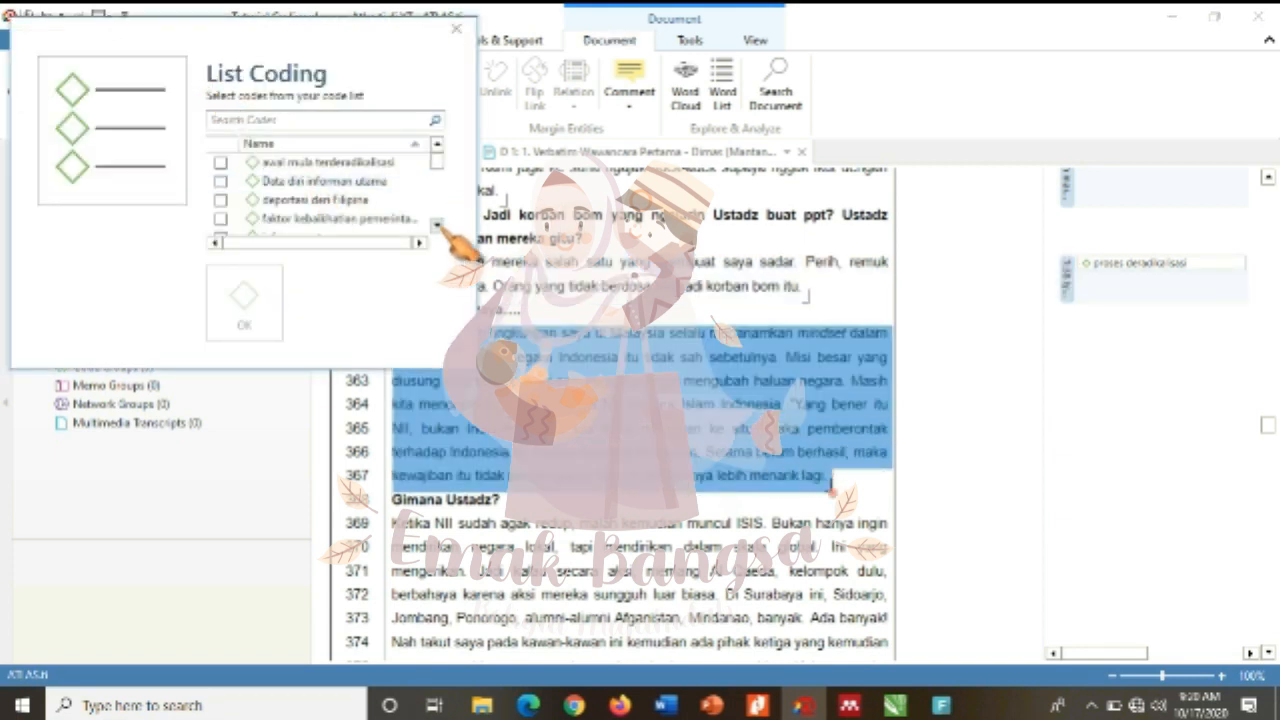
{"action": "left_click", "coordinate": [437, 226]}
{"action": "left_click", "coordinate": [437, 226]}
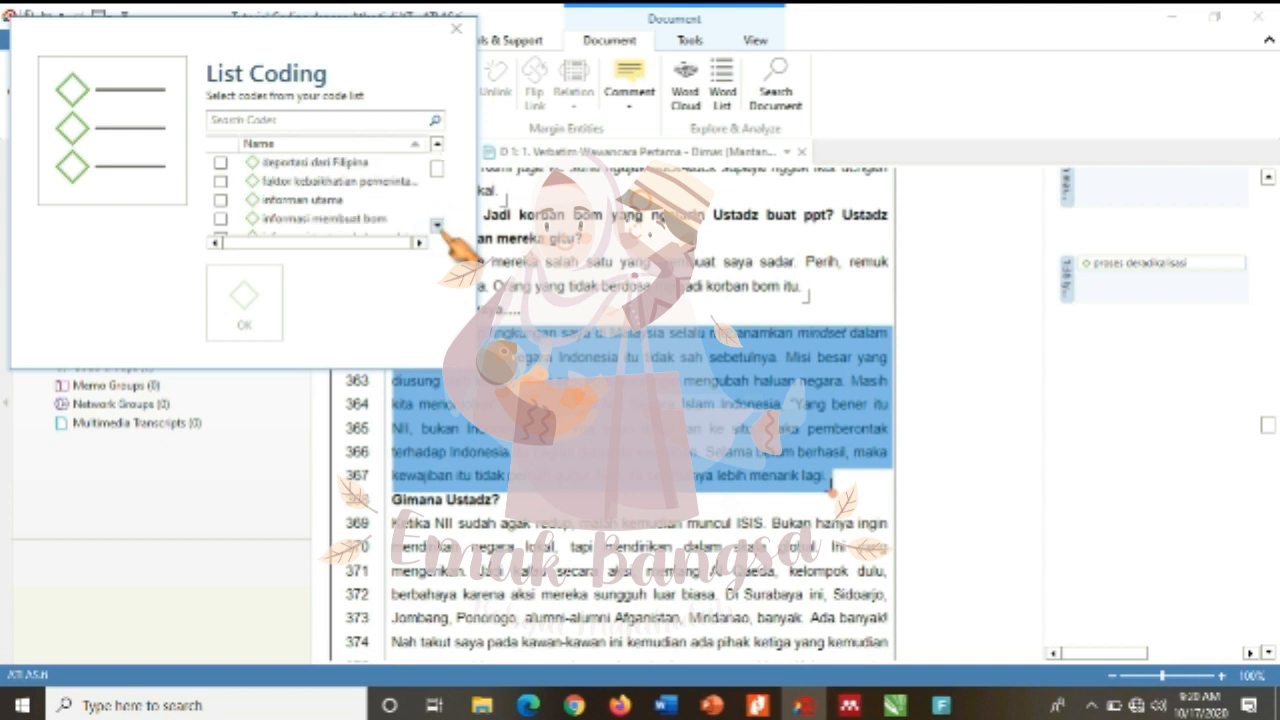
{"action": "left_click", "coordinate": [437, 226]}
{"action": "left_click", "coordinate": [437, 226]}
{"action": "left_click", "coordinate": [220, 199]}
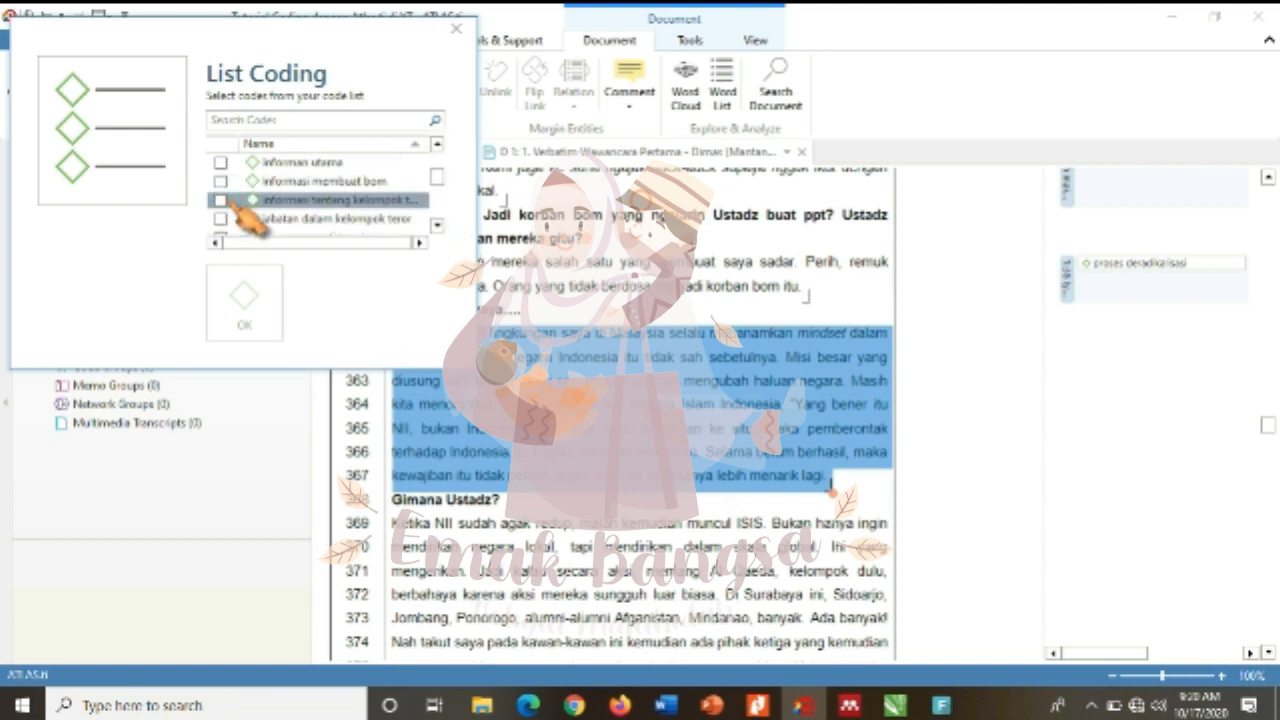
- Add the code proses radikalisasi to the selection and apply the chosen codes to lines 361–367
{"action": "left_click", "coordinate": [437, 226]}
{"action": "left_click", "coordinate": [437, 226]}
{"action": "left_click", "coordinate": [437, 226]}
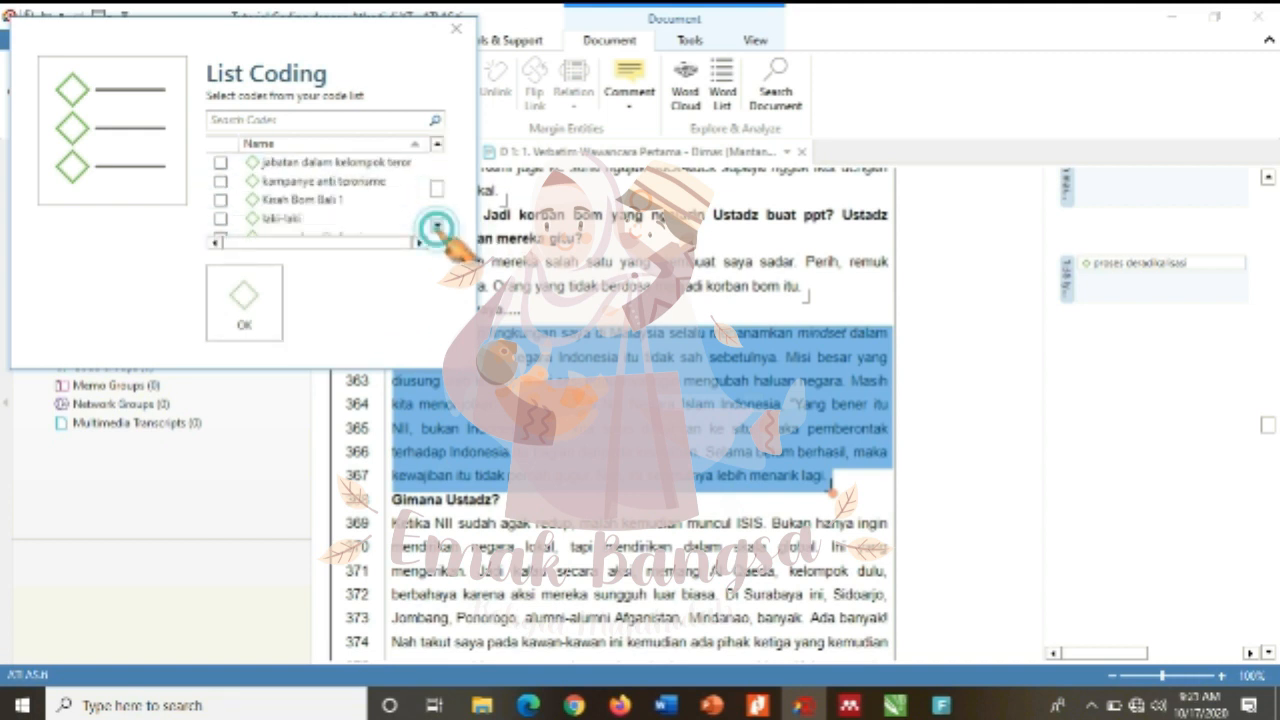
{"action": "left_click", "coordinate": [437, 226]}
{"action": "left_click", "coordinate": [437, 226]}
{"action": "left_click", "coordinate": [437, 226]}
{"action": "left_click", "coordinate": [220, 200]}
{"action": "left_click", "coordinate": [437, 226]}
{"action": "left_click", "coordinate": [437, 226]}
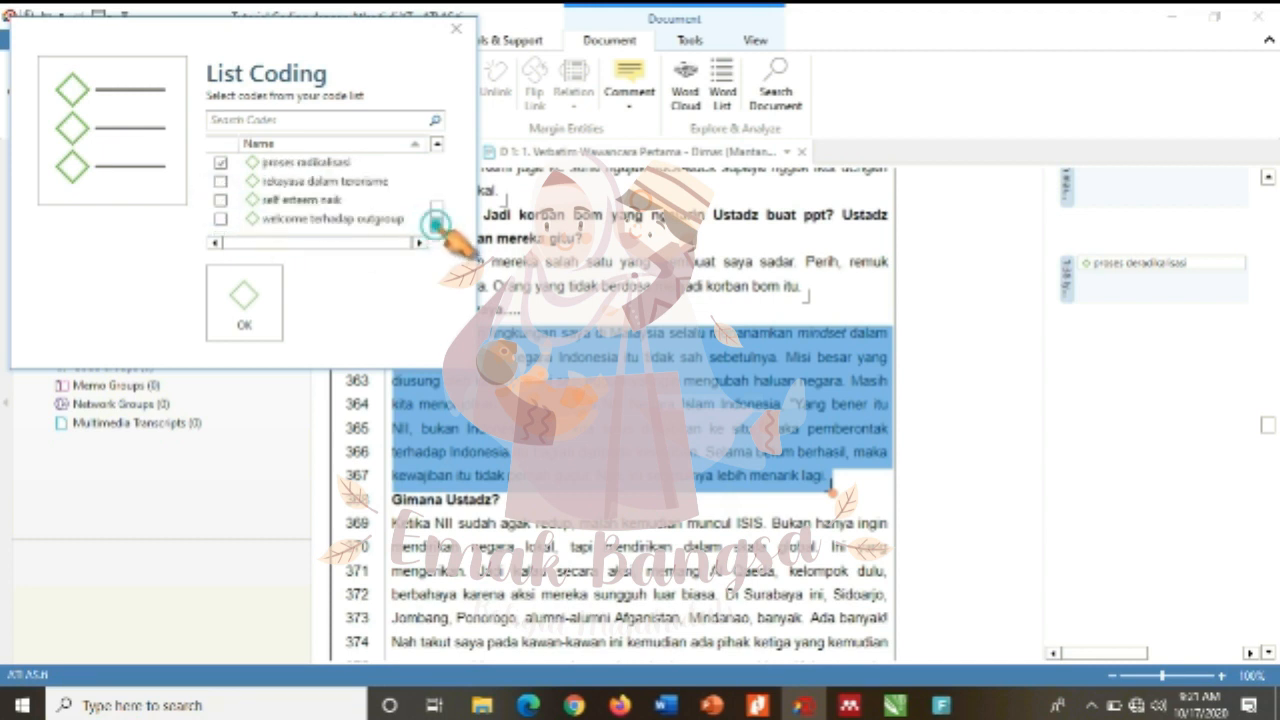
{"action": "left_click", "coordinate": [248, 322]}
- Select the answer on lines 369–376 and choose the code "informasi tentang kelompok t..." for it in List Coding
{"action": "left_click", "coordinate": [414, 522]}
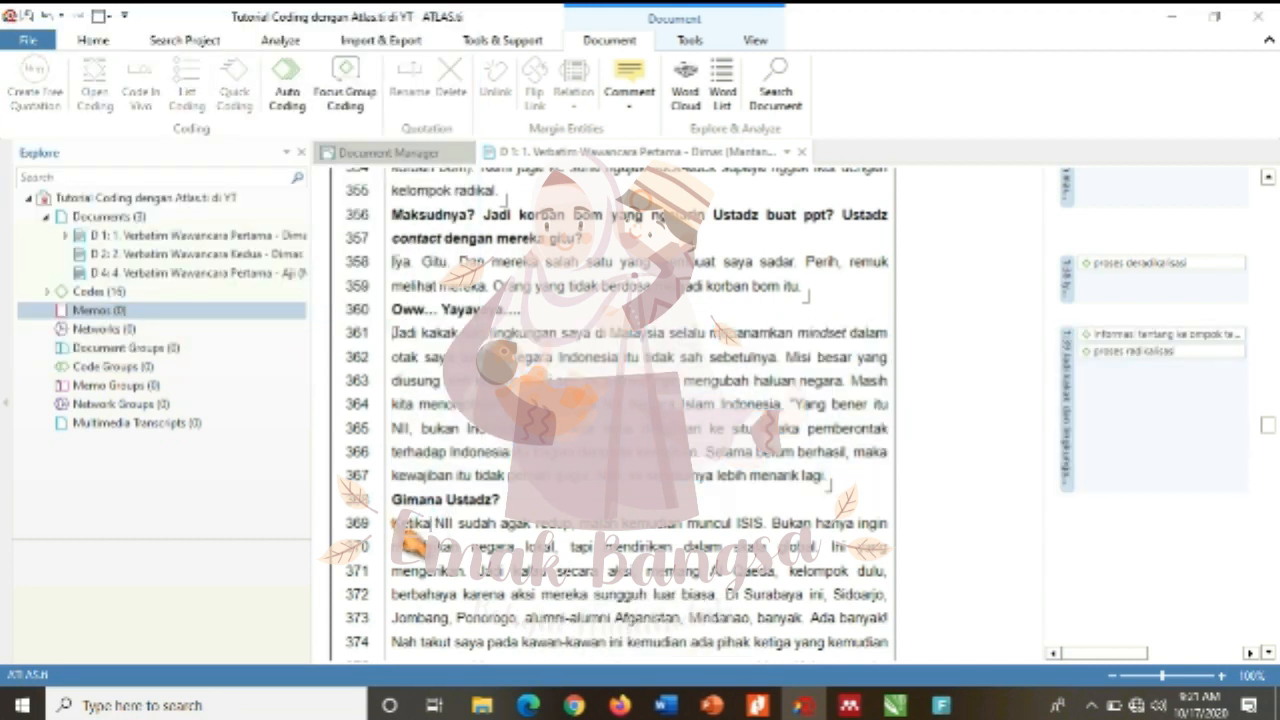
{"action": "left_click_drag", "start_coordinate": [430, 522], "coordinate": [768, 640]}
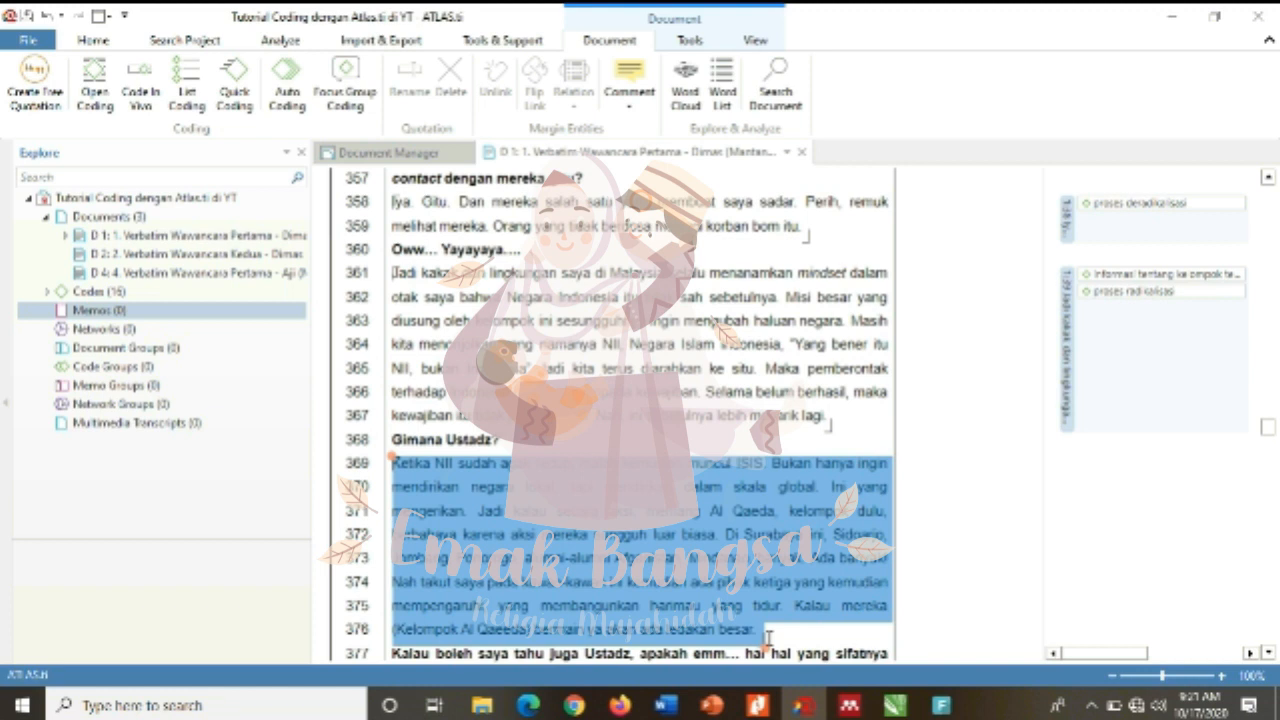
{"action": "left_click", "coordinate": [185, 95]}
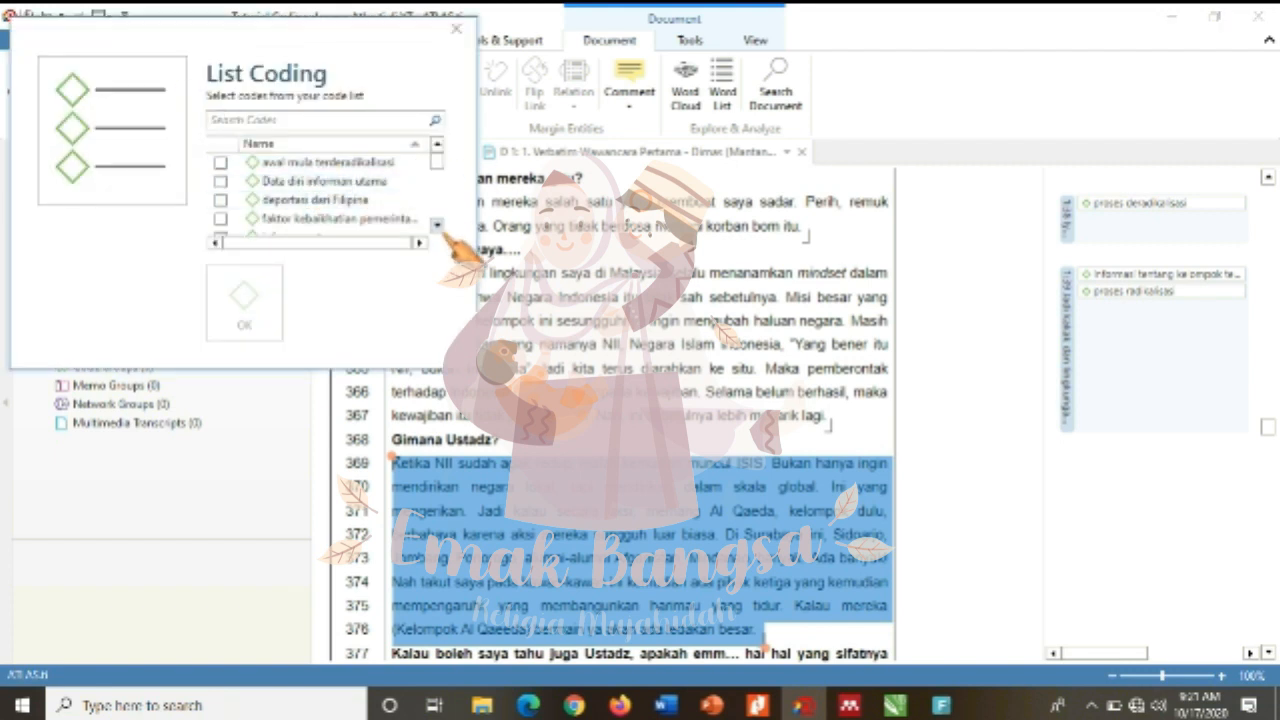
{"action": "left_click", "coordinate": [437, 225]}
{"action": "left_click", "coordinate": [437, 225]}
{"action": "left_click", "coordinate": [437, 225]}
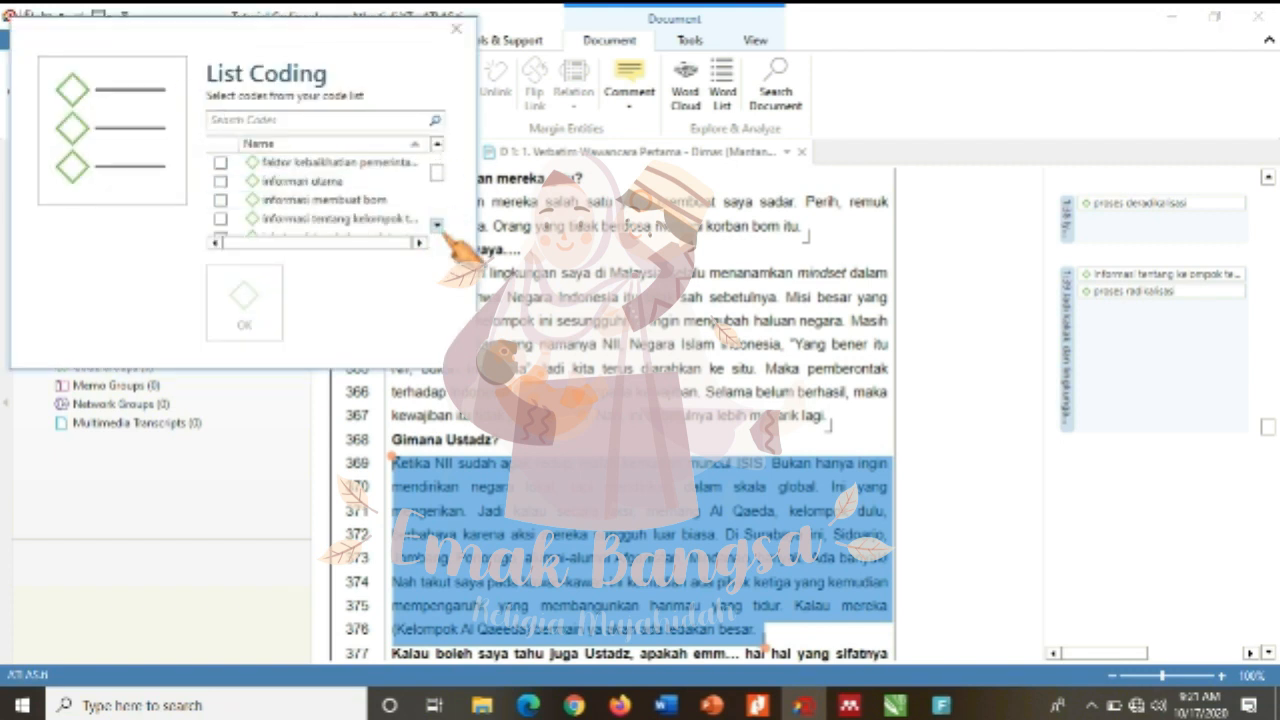
{"action": "left_click", "coordinate": [437, 225]}
{"action": "left_click", "coordinate": [437, 225]}
{"action": "left_click", "coordinate": [437, 225]}
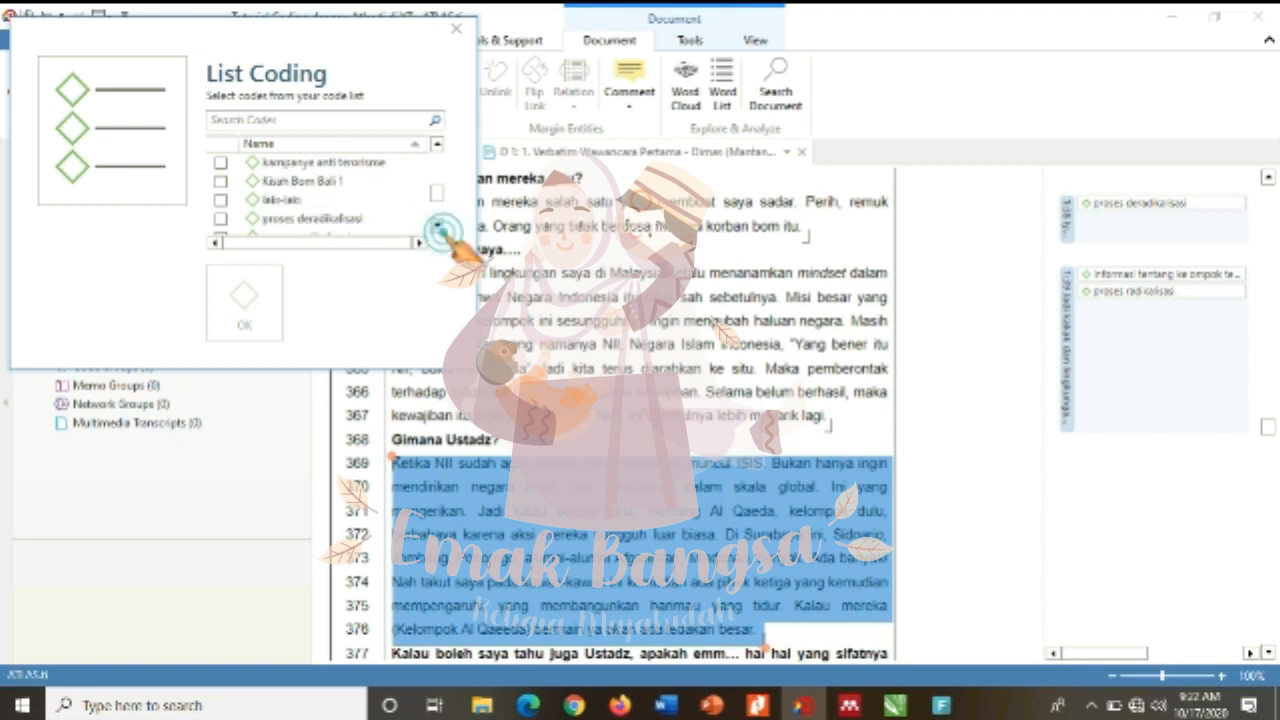
{"action": "left_click", "coordinate": [437, 225]}
{"action": "left_click", "coordinate": [437, 225]}
{"action": "left_click", "coordinate": [437, 225]}
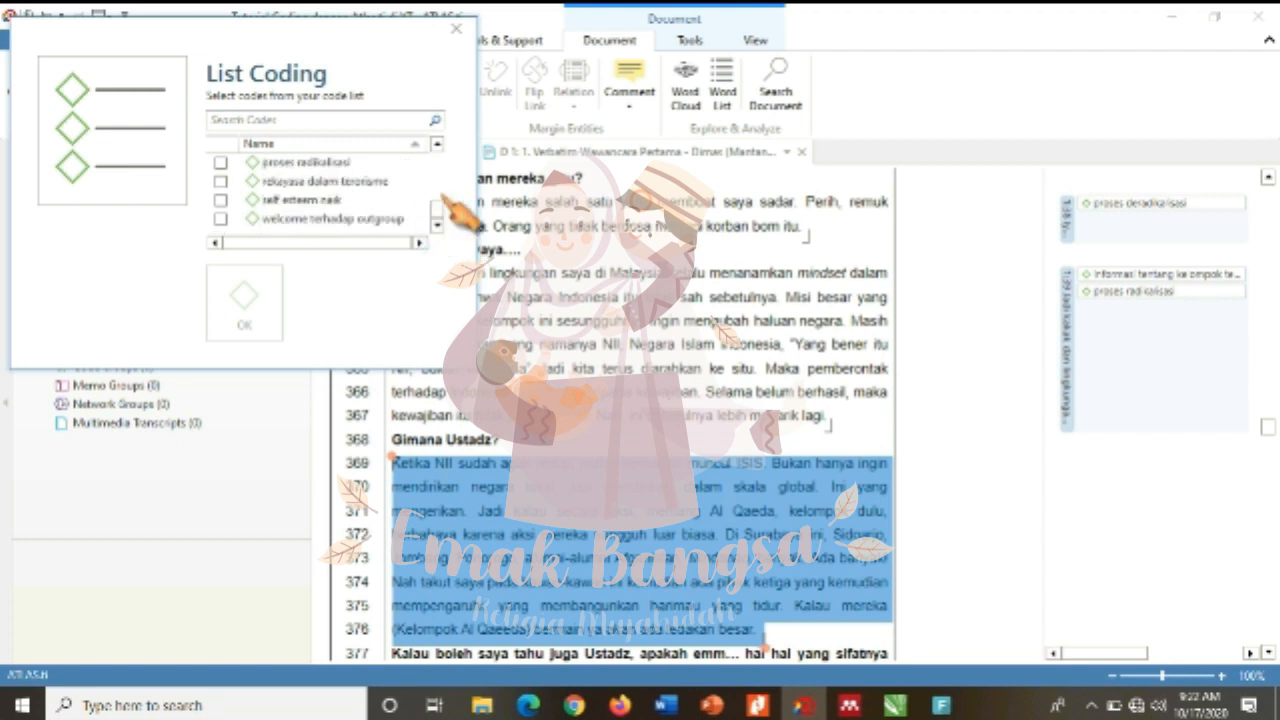
{"action": "left_click", "coordinate": [437, 143]}
{"action": "left_click", "coordinate": [437, 143]}
{"action": "left_click", "coordinate": [437, 143]}
{"action": "left_click", "coordinate": [437, 143]}
{"action": "left_click", "coordinate": [437, 143]}
{"action": "left_click", "coordinate": [437, 143]}
{"action": "left_click", "coordinate": [437, 143]}
{"action": "left_click", "coordinate": [220, 180]}
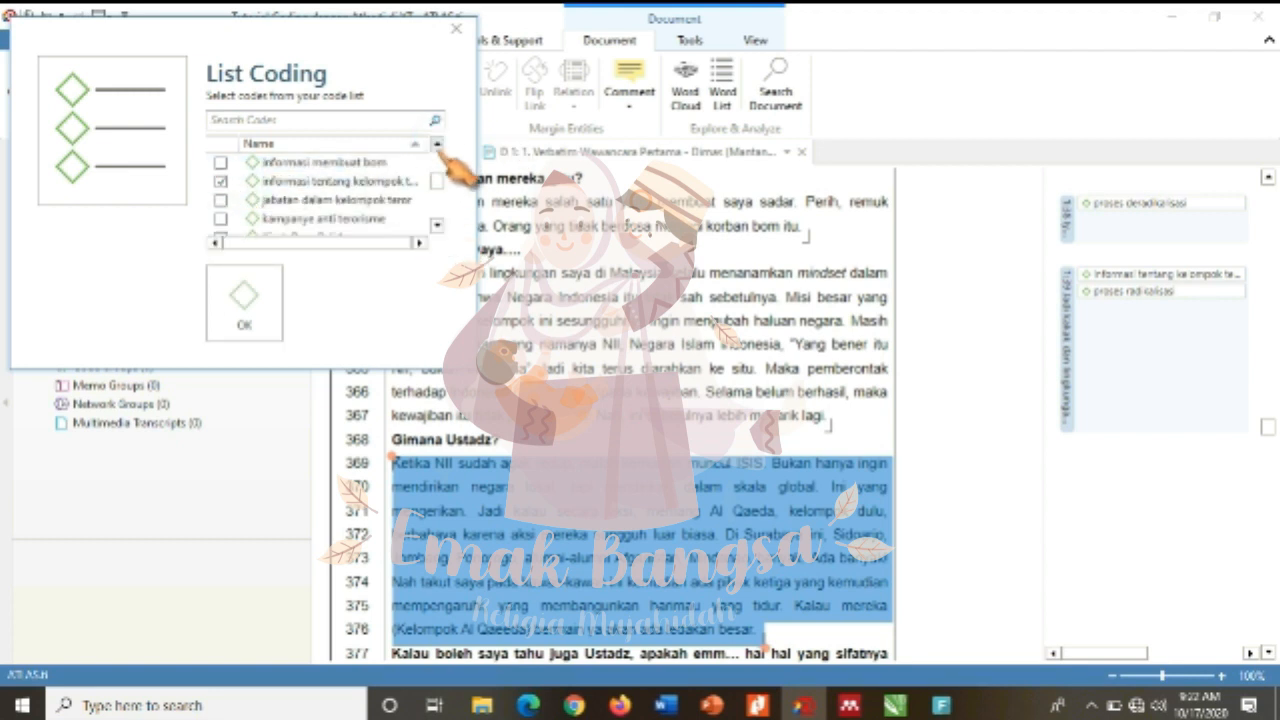
- Check the start of the code list for further matches and apply the chosen code to lines 369–376
{"action": "left_click", "coordinate": [437, 143]}
{"action": "left_click", "coordinate": [437, 143]}
{"action": "left_click", "coordinate": [437, 143]}
{"action": "left_click", "coordinate": [437, 143]}
{"action": "left_click", "coordinate": [437, 143]}
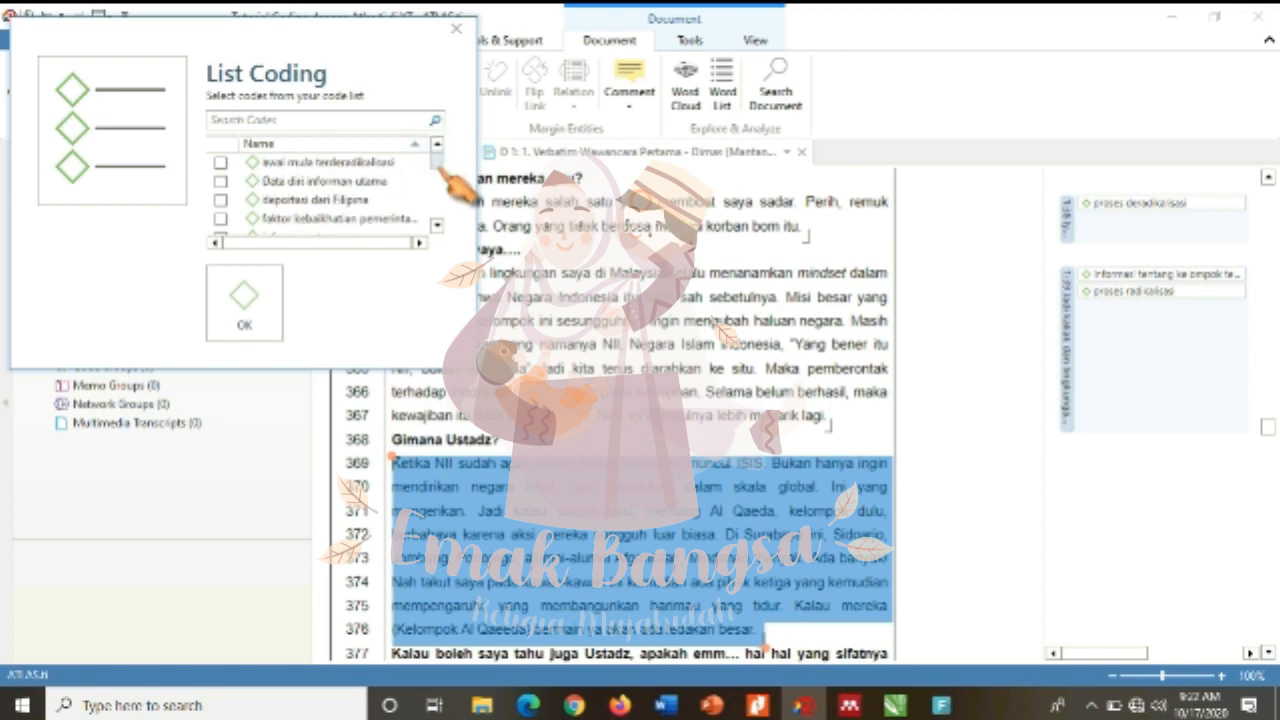
{"action": "left_click", "coordinate": [437, 225]}
{"action": "left_click", "coordinate": [437, 225]}
{"action": "left_click", "coordinate": [437, 225]}
{"action": "left_click", "coordinate": [250, 304]}
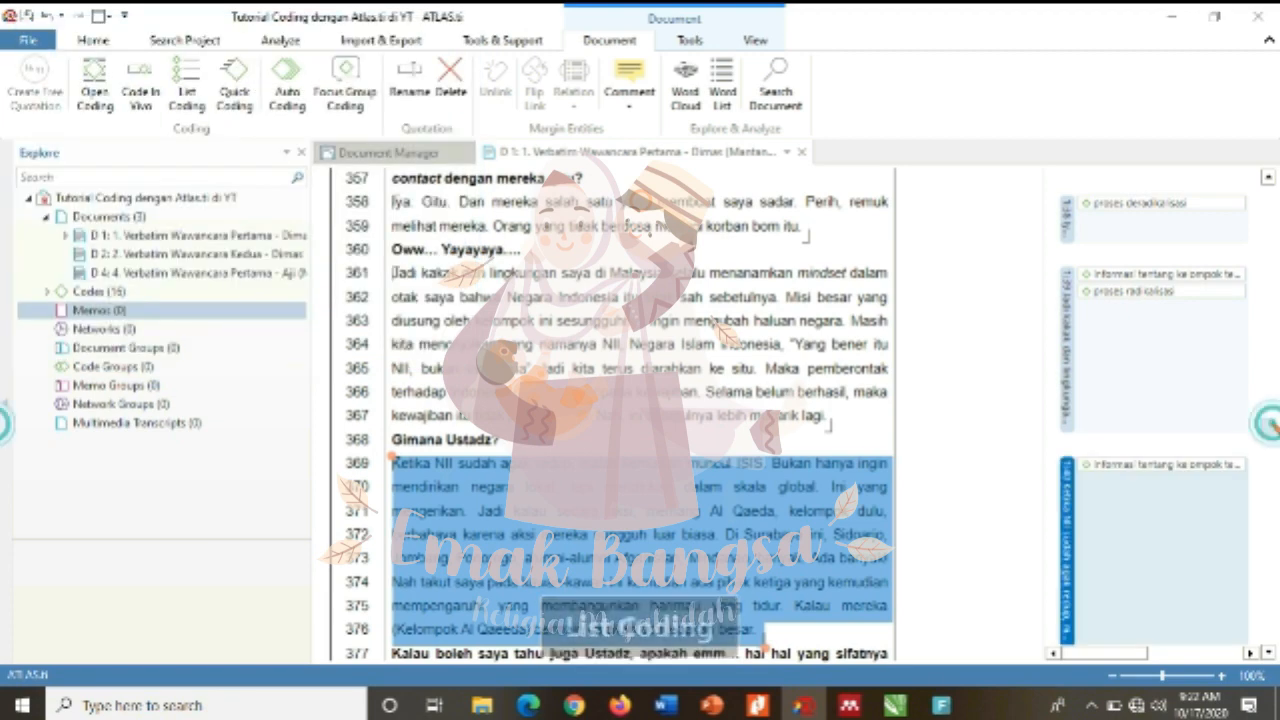
- Select the answer on lines 380–385 and choose the code "informasi tentang kelompok t..." for it in List Coding
{"action": "left_click_drag", "start_coordinate": [1269, 427], "coordinate": [1270, 437]}
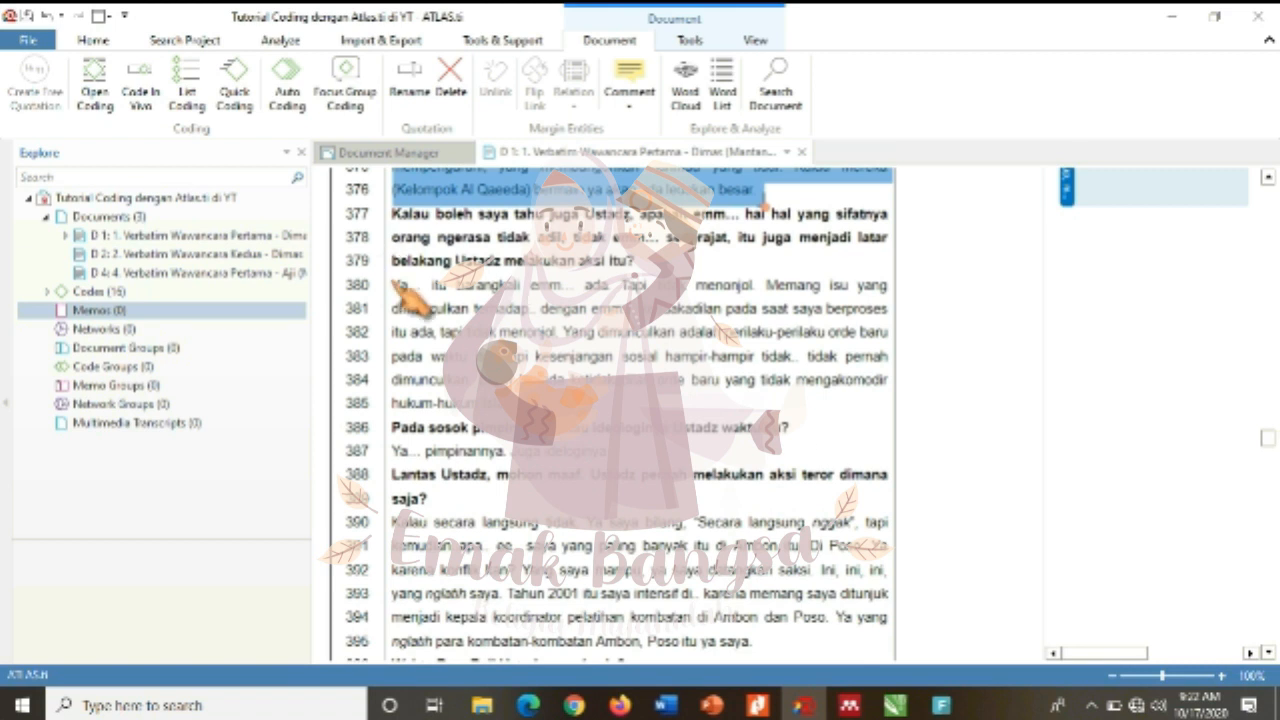
{"action": "left_click_drag", "start_coordinate": [393, 285], "coordinate": [475, 402]}
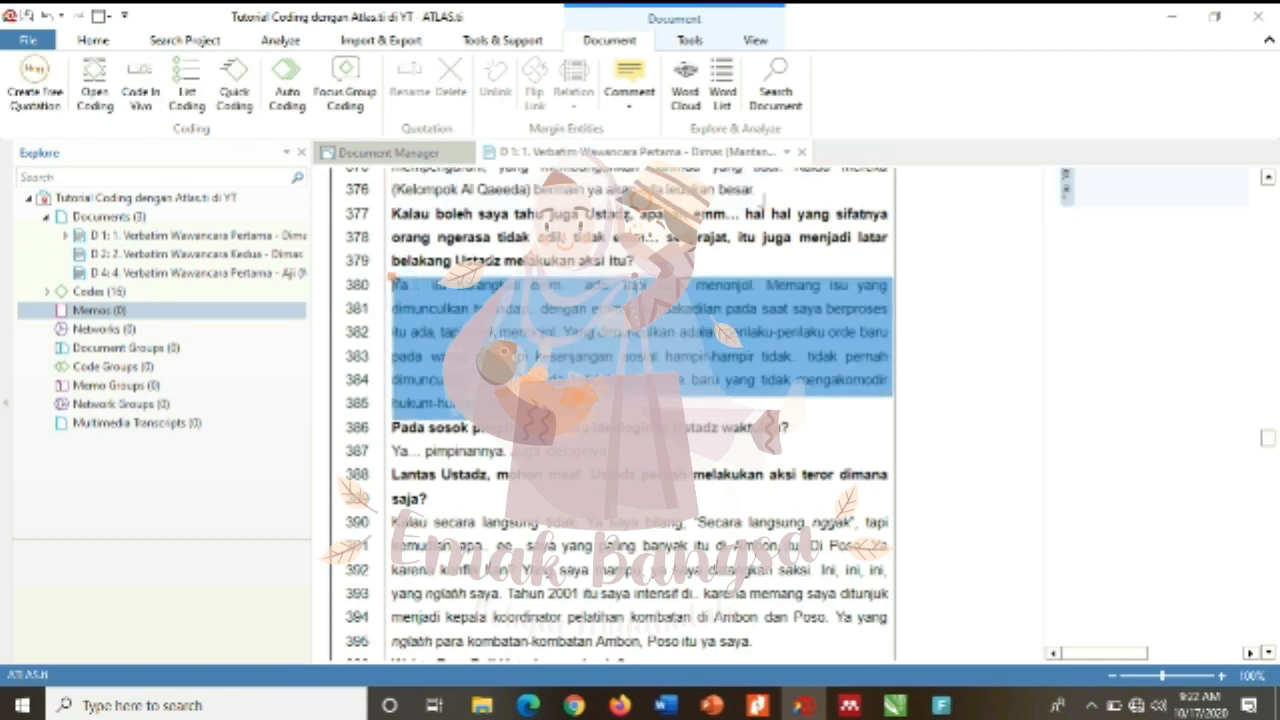
{"action": "left_click", "coordinate": [186, 90]}
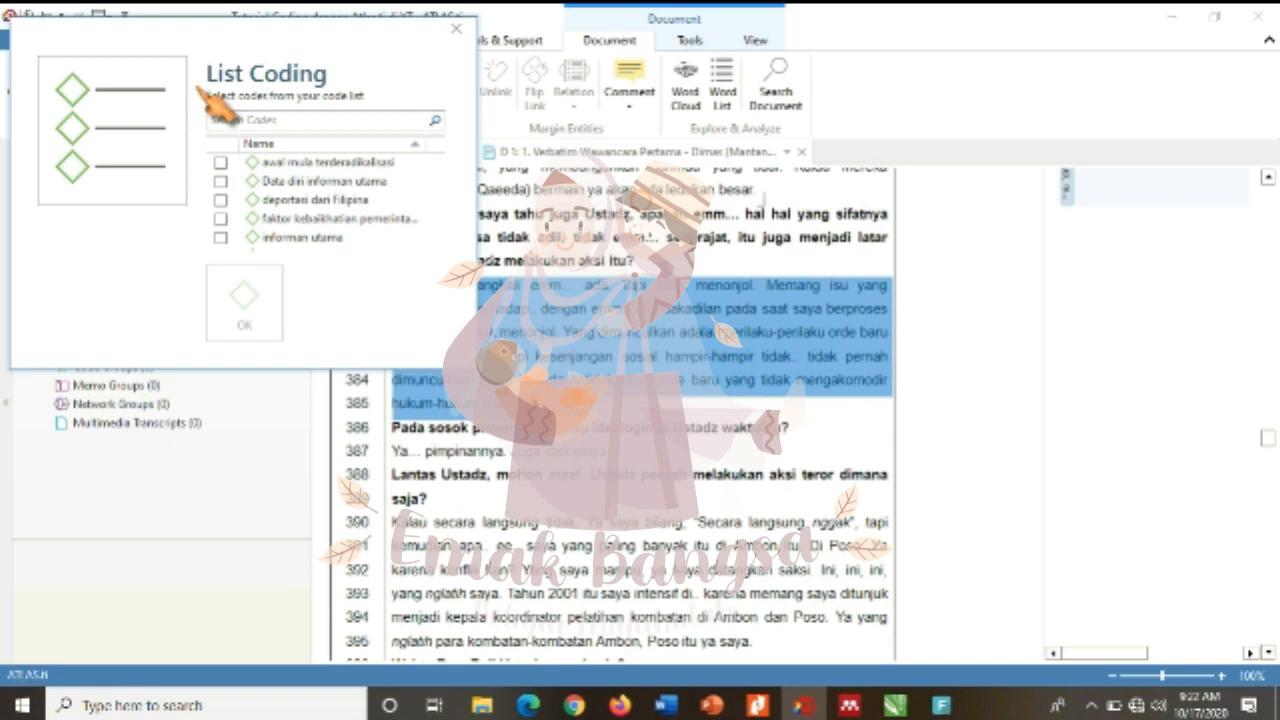
{"action": "left_click", "coordinate": [437, 225]}
{"action": "left_click", "coordinate": [437, 225]}
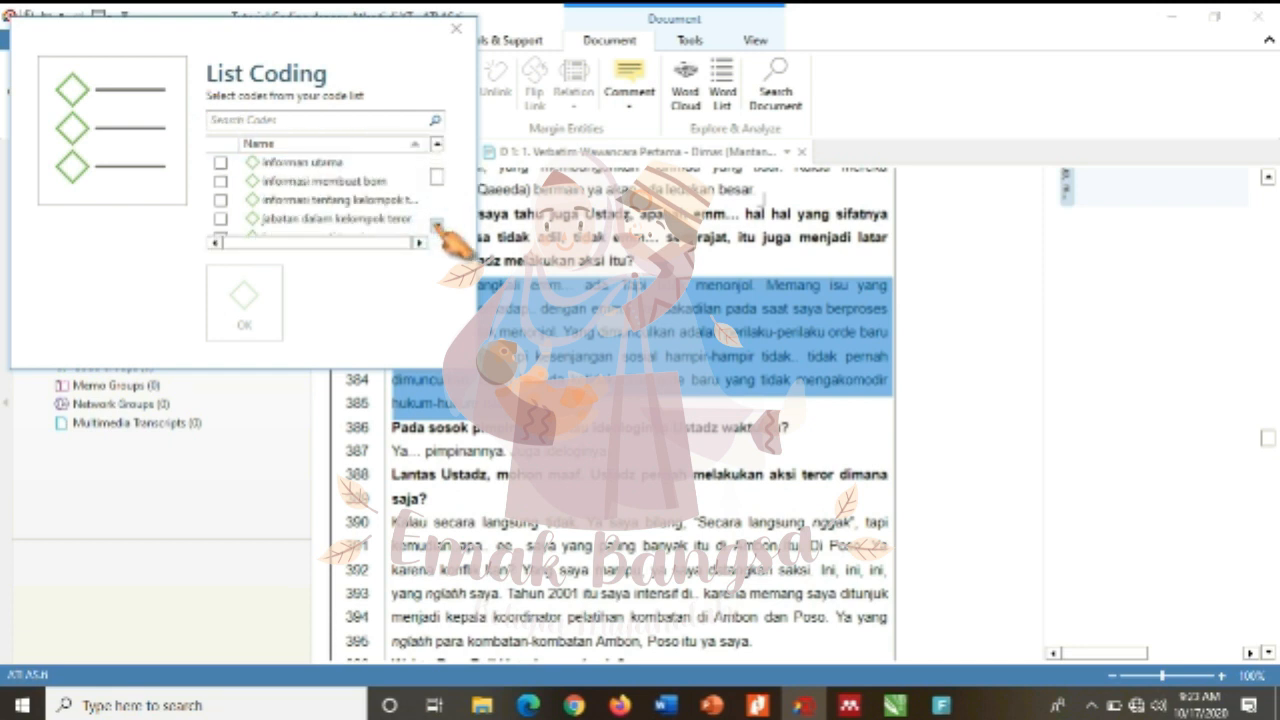
{"action": "left_click", "coordinate": [220, 199]}
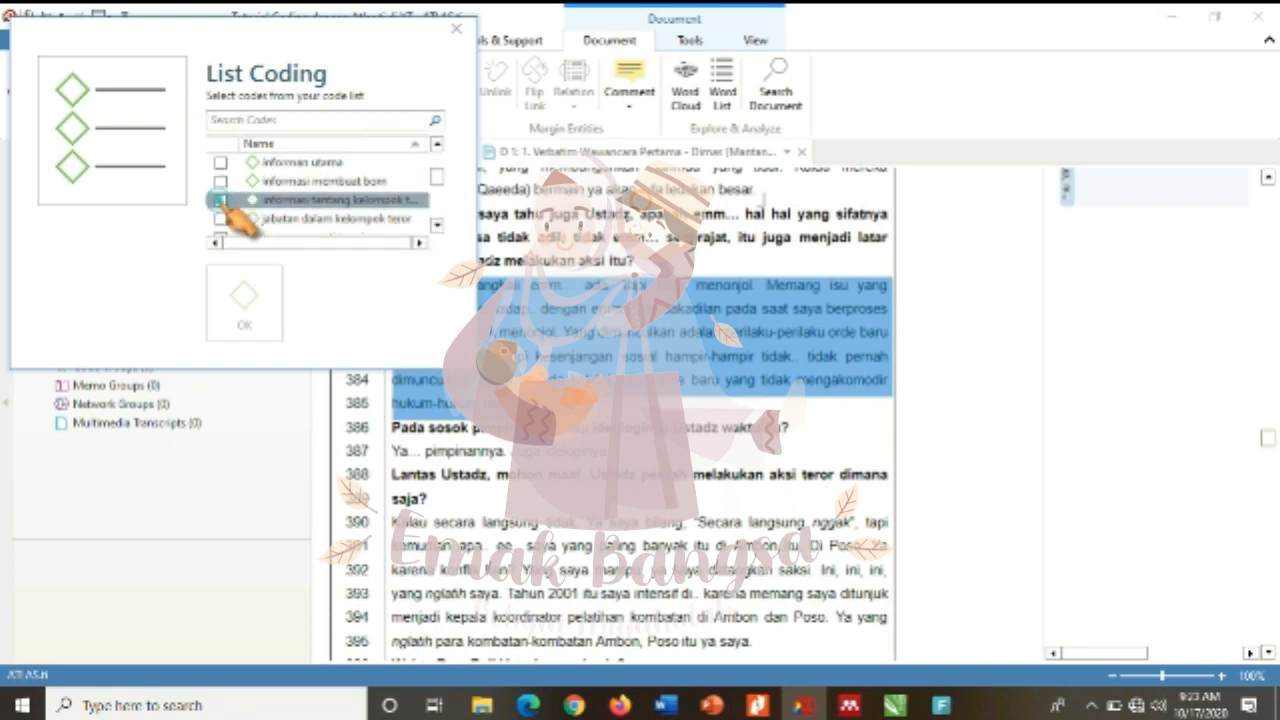
- Add the code proses radikalisasi to the selection and apply both codes to lines 380–385
{"action": "mouse_move", "coordinate": [438, 175]}
{"action": "left_mouse_down"}
{"action": "mouse_move", "coordinate": [438, 148]}
{"action": "mouse_move", "coordinate": [436, 161]}
{"action": "left_mouse_up"}
{"action": "left_click", "coordinate": [437, 225]}
{"action": "left_click", "coordinate": [437, 225]}
{"action": "left_click", "coordinate": [437, 225]}
{"action": "left_click", "coordinate": [437, 225]}
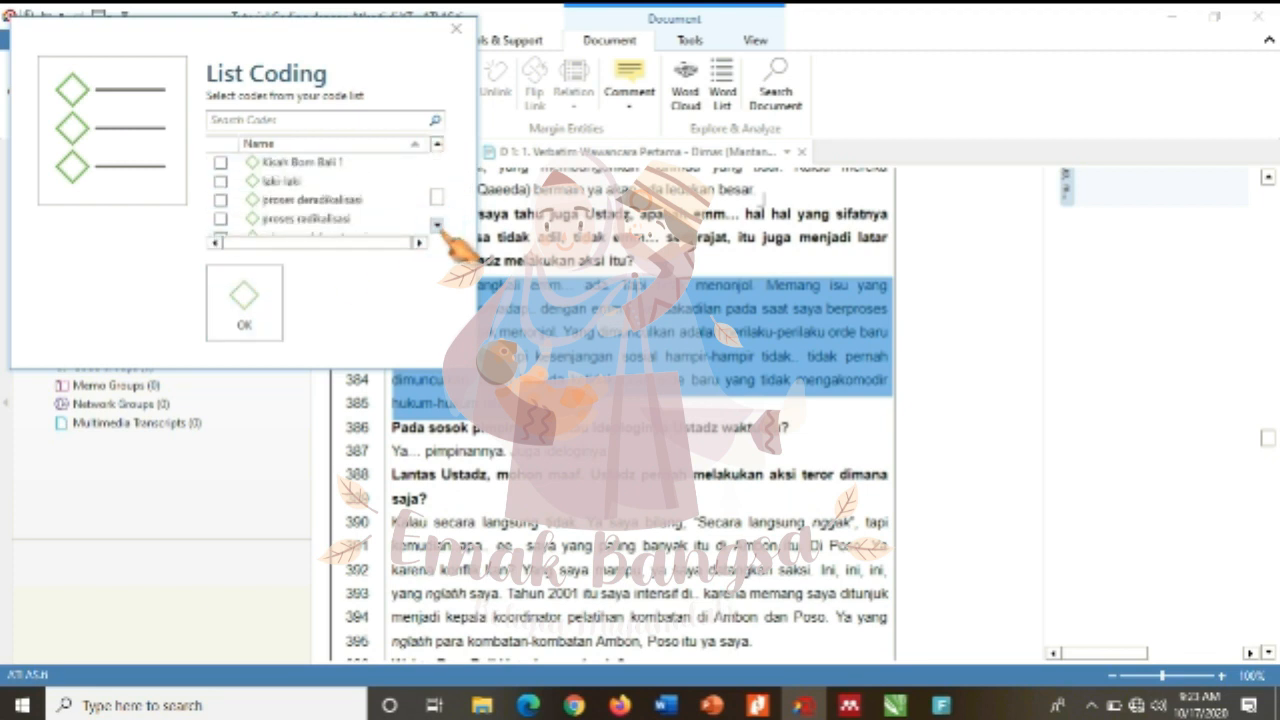
{"action": "left_click", "coordinate": [221, 218]}
{"action": "left_click", "coordinate": [244, 310]}
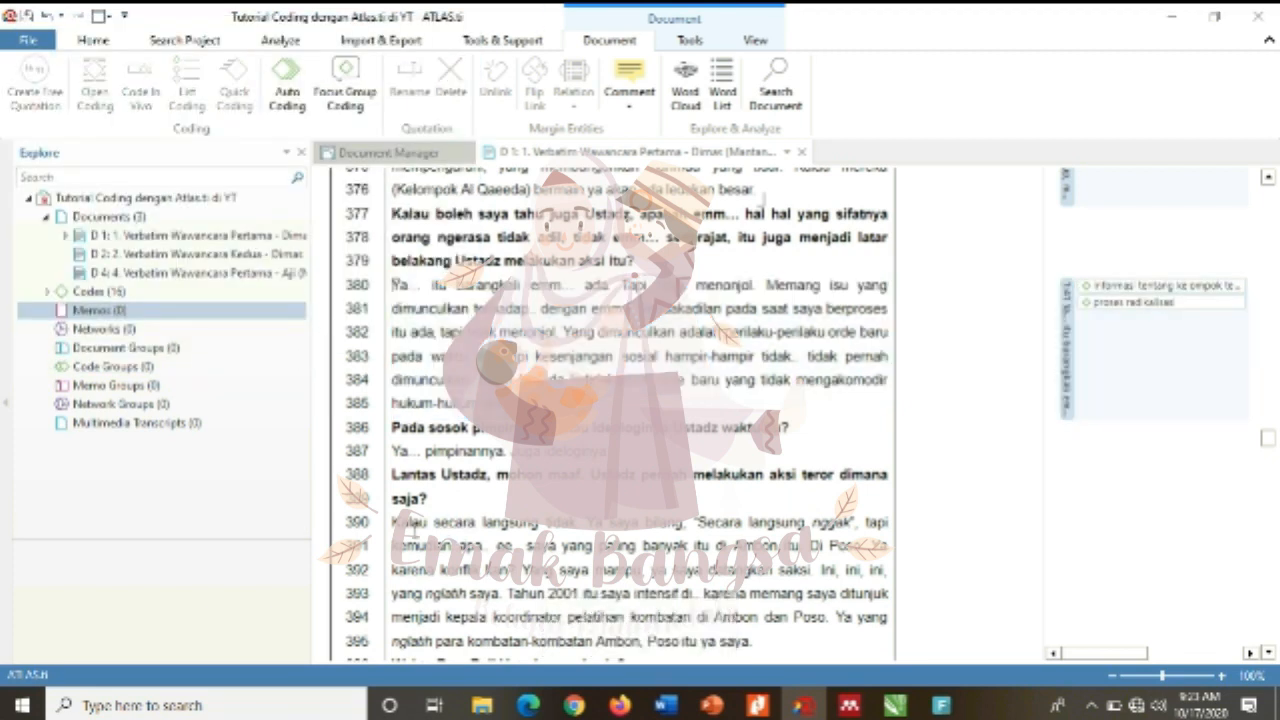
- For the answer on lines 390–395, choose the codes "informasi tentang kelompok t..." and jabatan dalam kelompok teror in List Coding
{"action": "left_click_drag", "start_coordinate": [392, 520], "coordinate": [765, 652]}
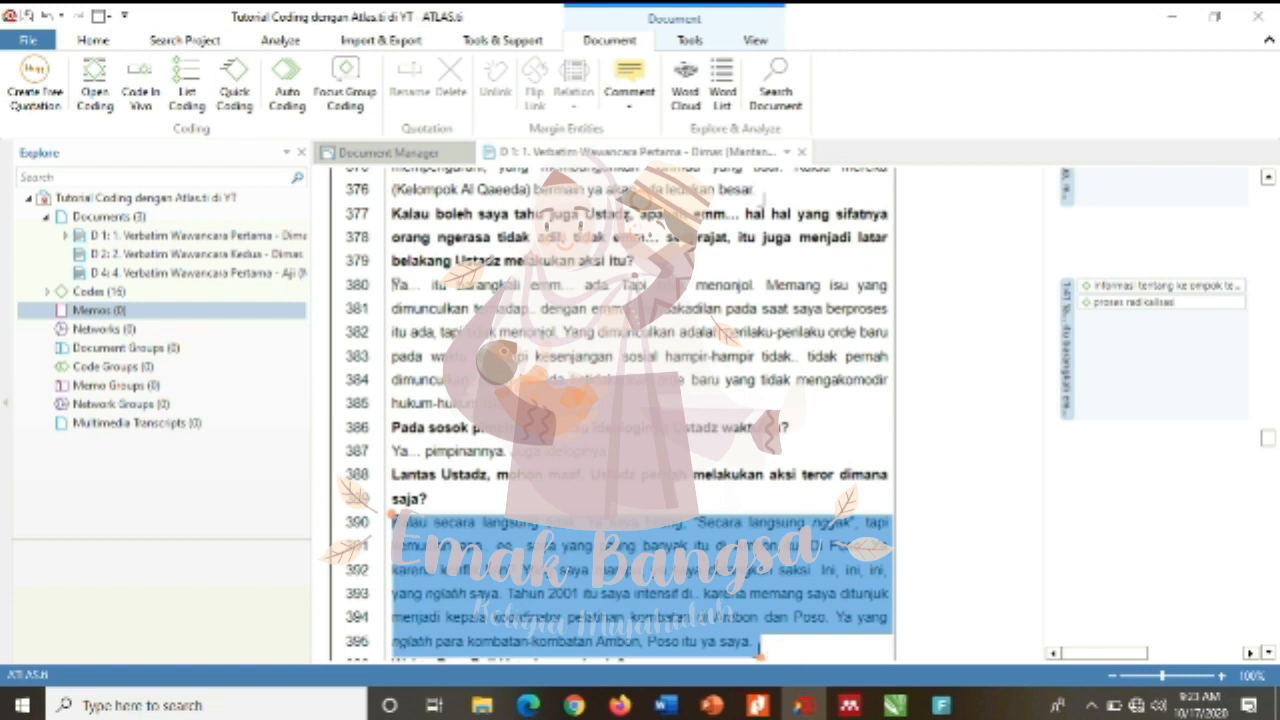
{"action": "left_click", "coordinate": [186, 92]}
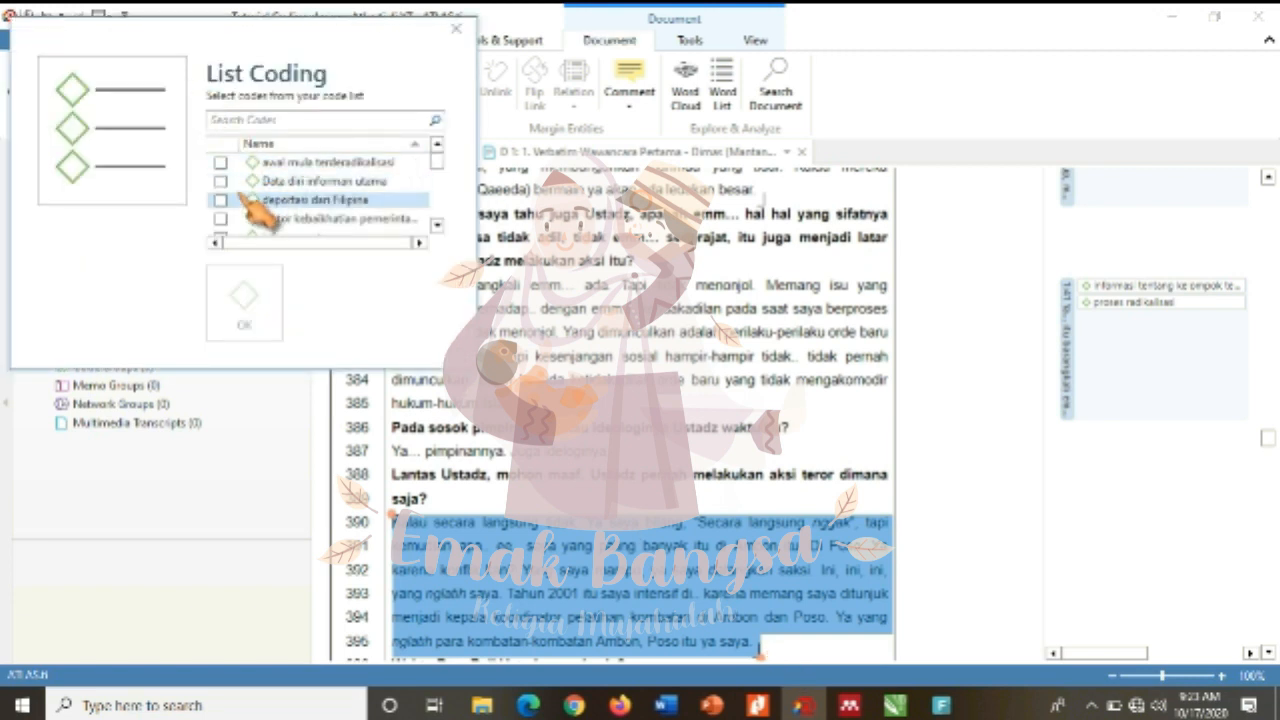
{"action": "left_click", "coordinate": [436, 225]}
{"action": "left_click", "coordinate": [436, 225]}
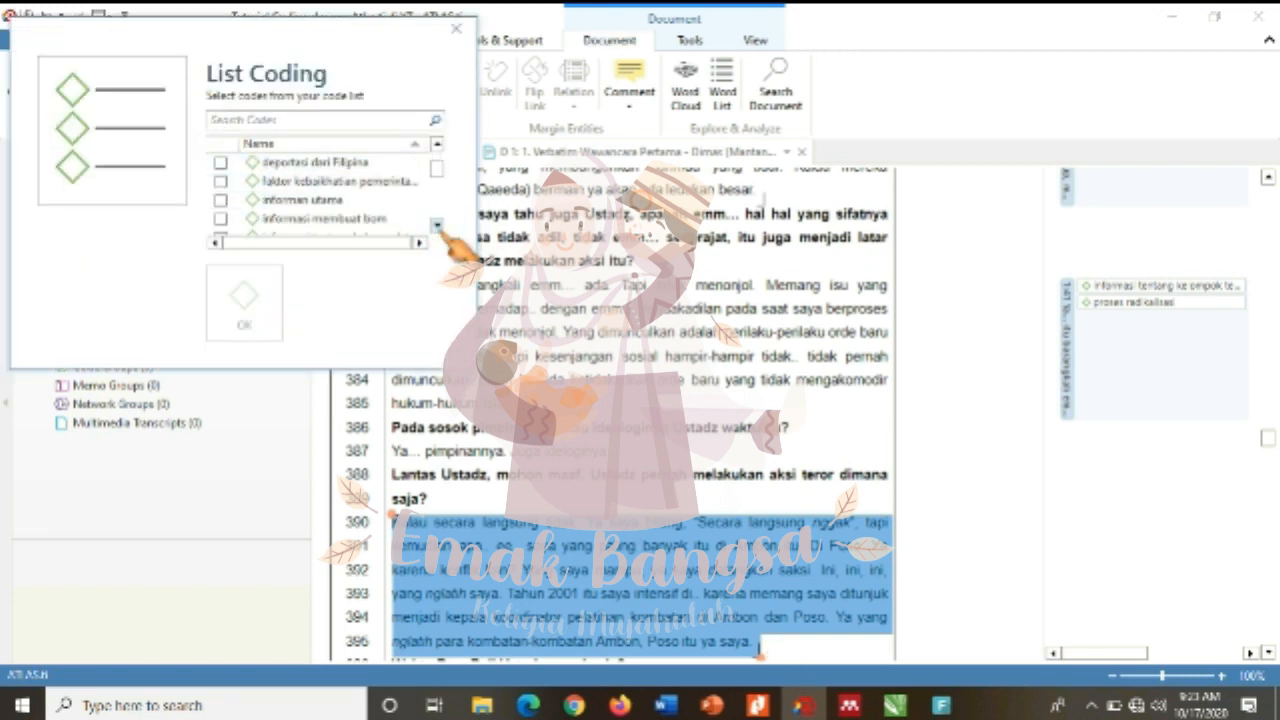
{"action": "left_click", "coordinate": [436, 225]}
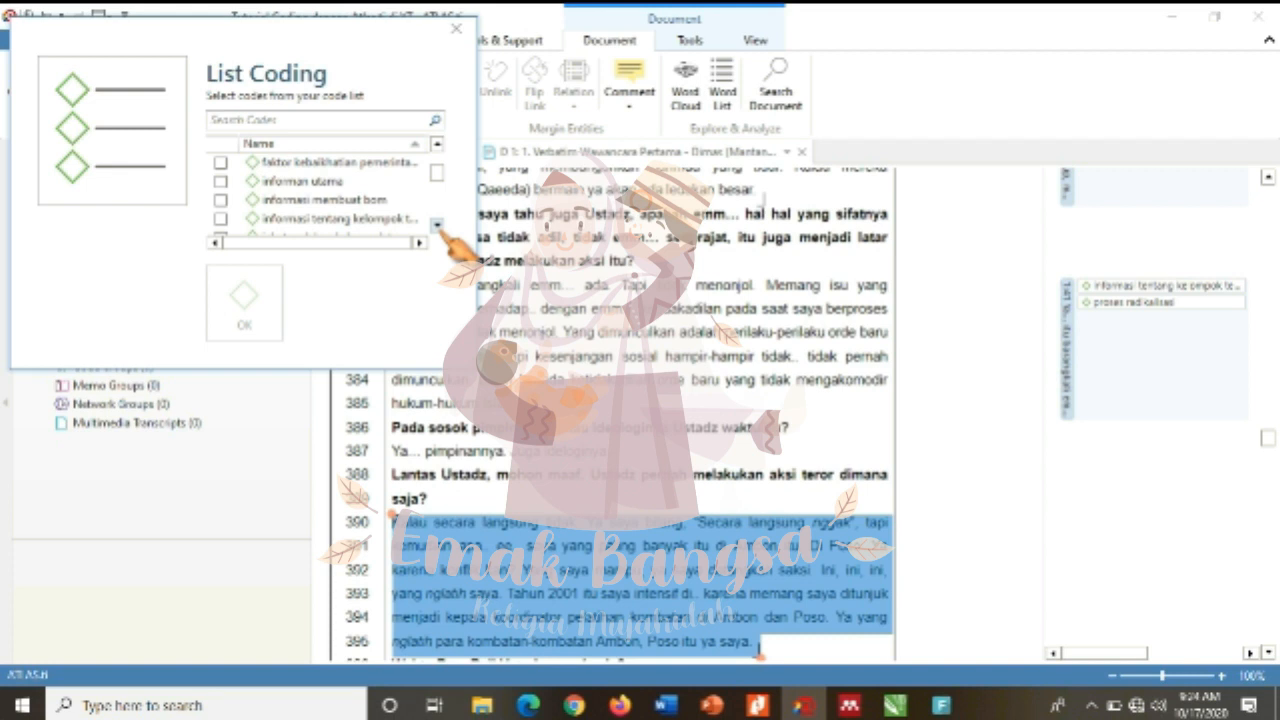
{"action": "left_click", "coordinate": [437, 226]}
{"action": "left_click", "coordinate": [221, 200]}
{"action": "left_click", "coordinate": [221, 219]}
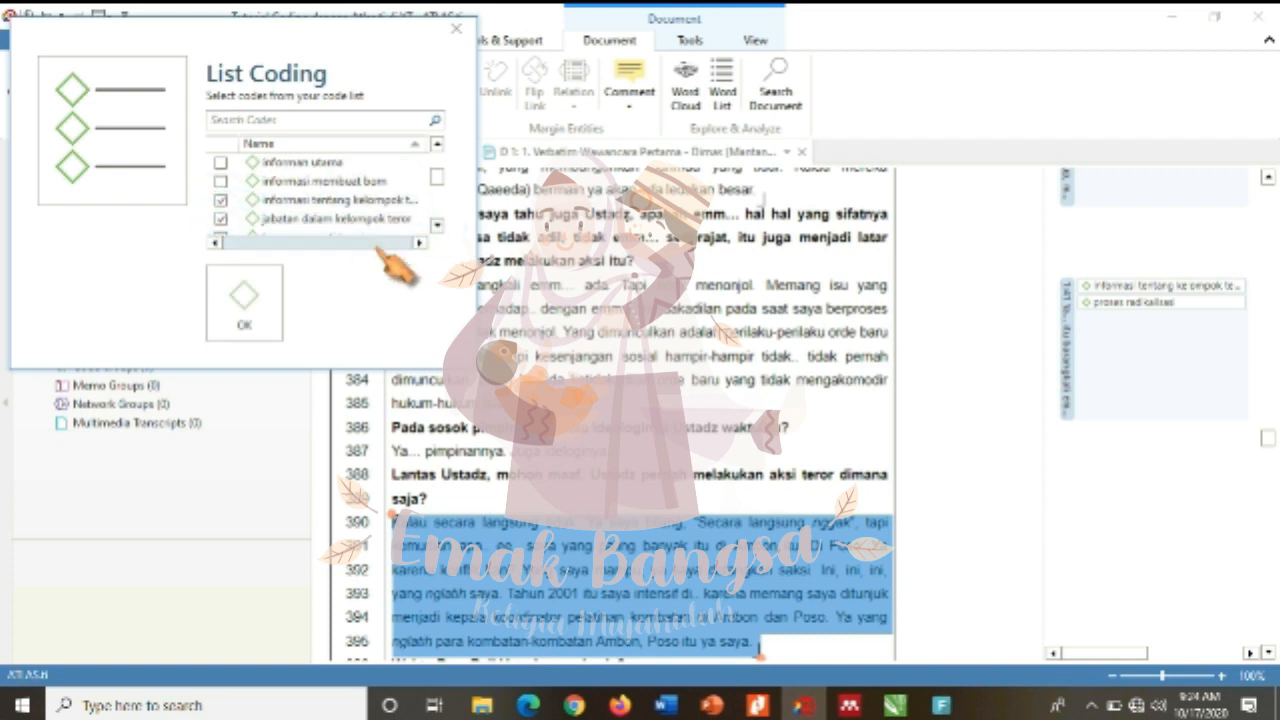
- Check the rest of the code list and apply the two chosen codes to lines 390–395
{"action": "left_click", "coordinate": [437, 227]}
{"action": "left_click", "coordinate": [437, 227]}
{"action": "left_click", "coordinate": [437, 227]}
{"action": "left_click", "coordinate": [437, 227]}
{"action": "left_click", "coordinate": [437, 227]}
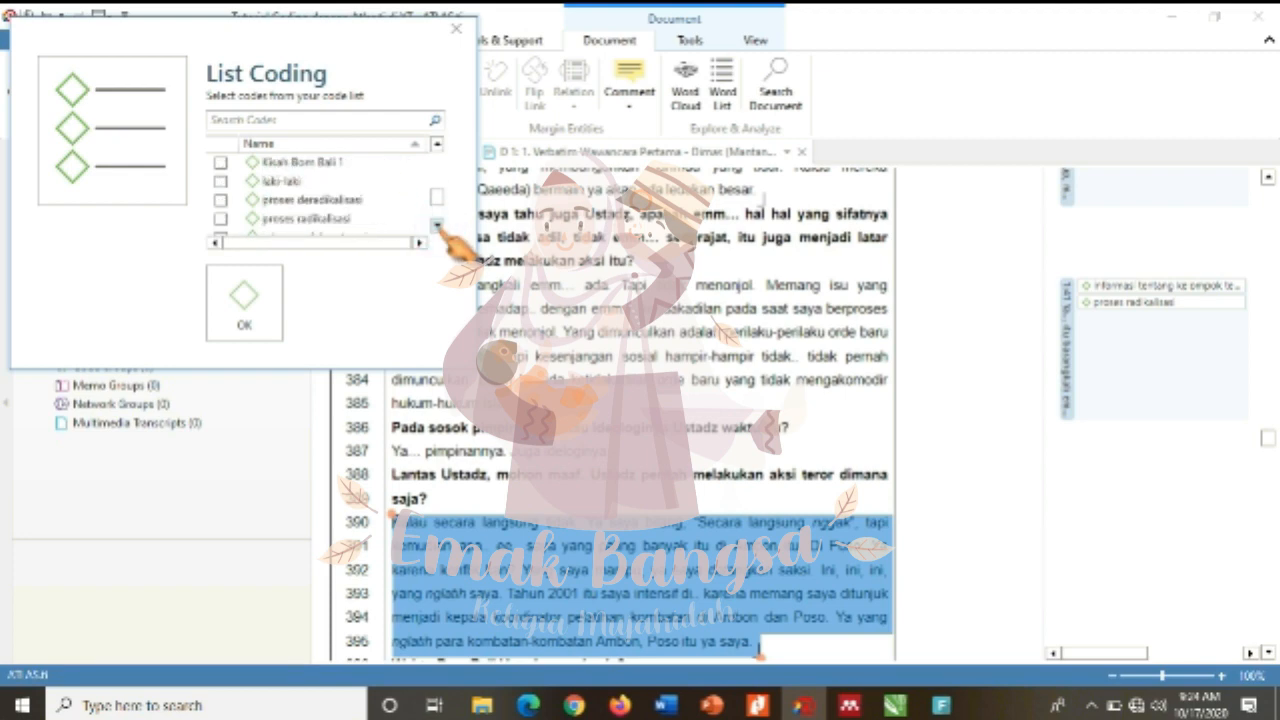
{"action": "left_click", "coordinate": [437, 226]}
{"action": "left_click", "coordinate": [437, 226]}
{"action": "left_click", "coordinate": [437, 226]}
{"action": "left_click", "coordinate": [244, 302]}
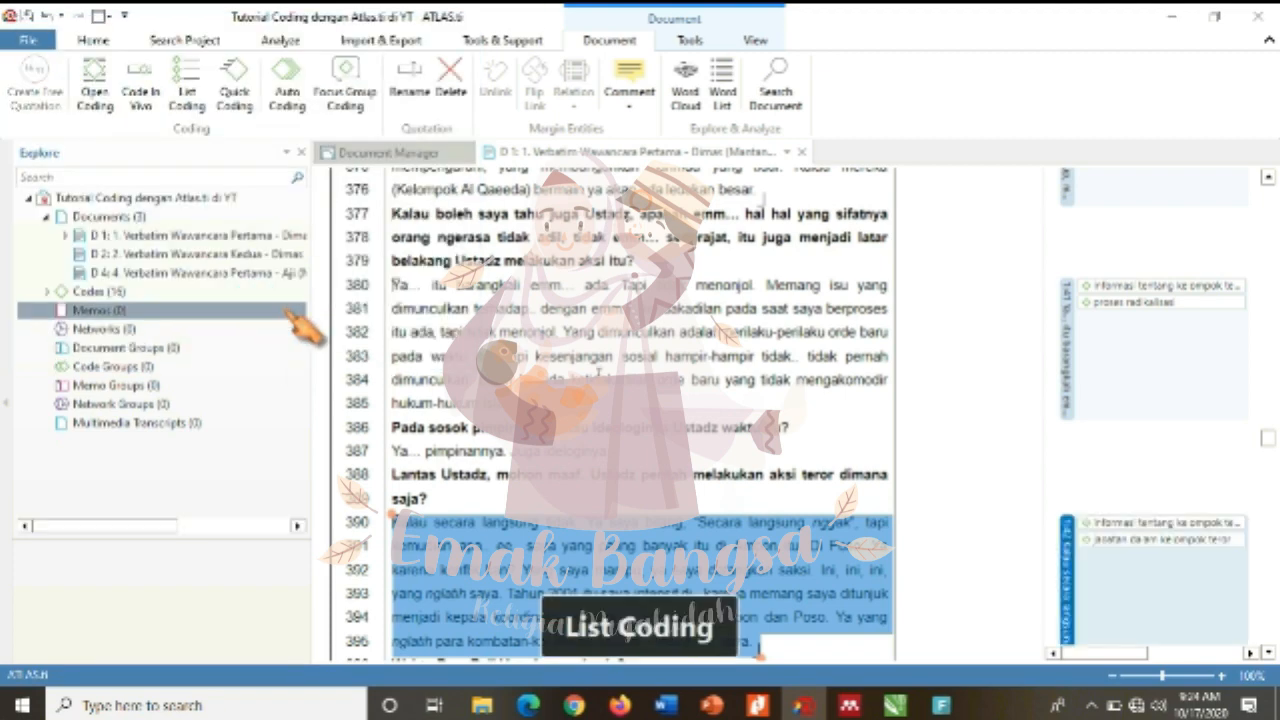
- Code the answer on lines 399–400 with the existing code Kisah Bom Bali 1 using List Coding
{"action": "left_click_drag", "start_coordinate": [1273, 438], "coordinate": [1276, 446]}
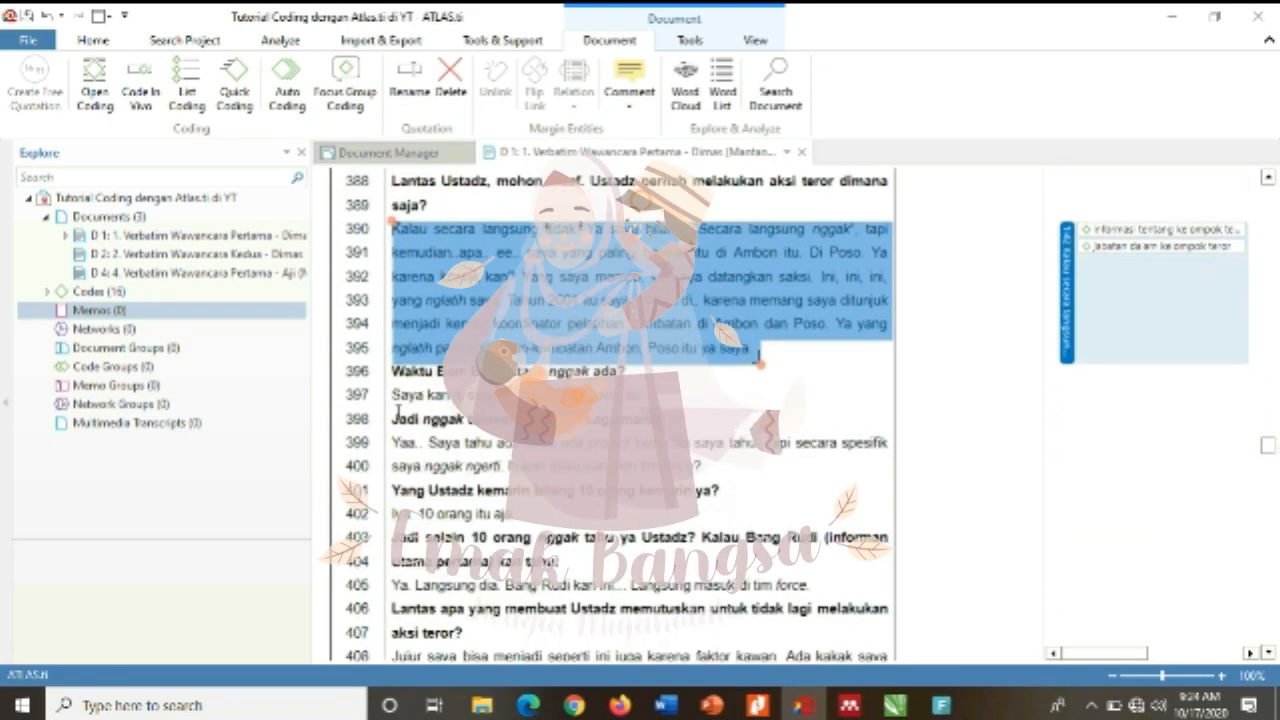
{"action": "left_click_drag", "start_coordinate": [393, 442], "coordinate": [708, 466]}
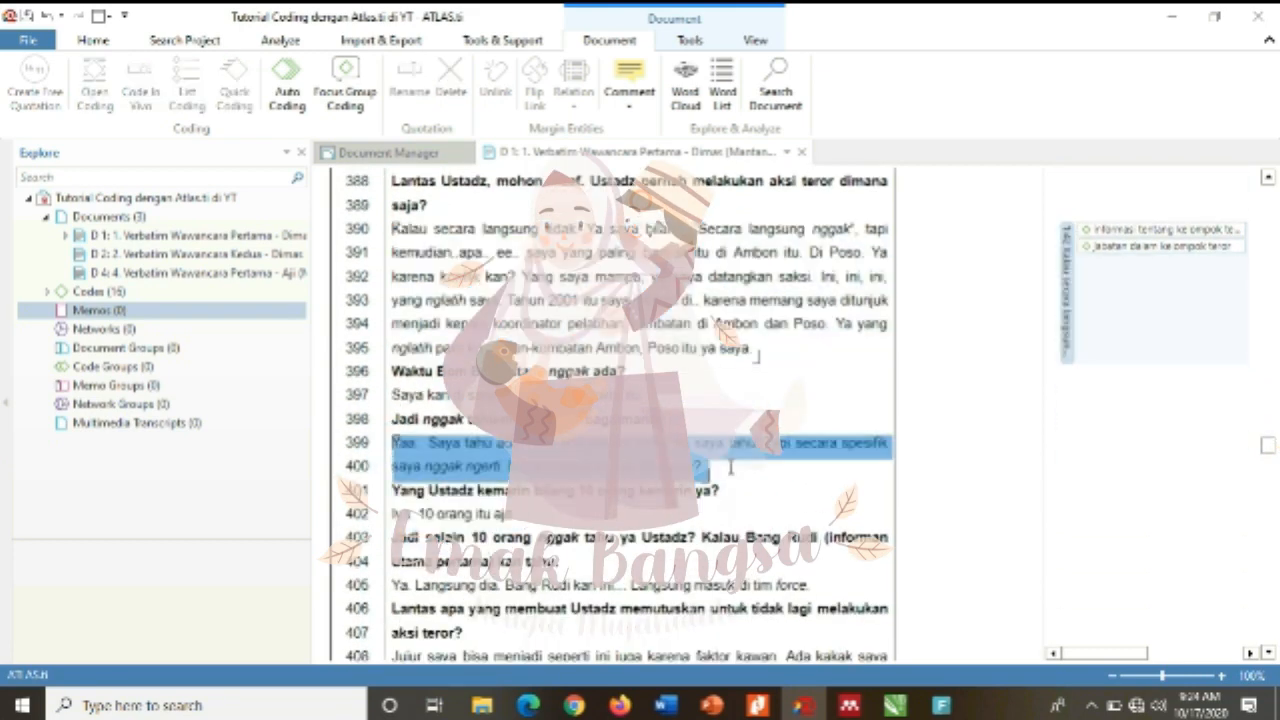
{"action": "left_click", "coordinate": [186, 94]}
{"action": "scroll", "coordinate": [434, 224], "scroll_direction": "down", "scroll_amount": 7}
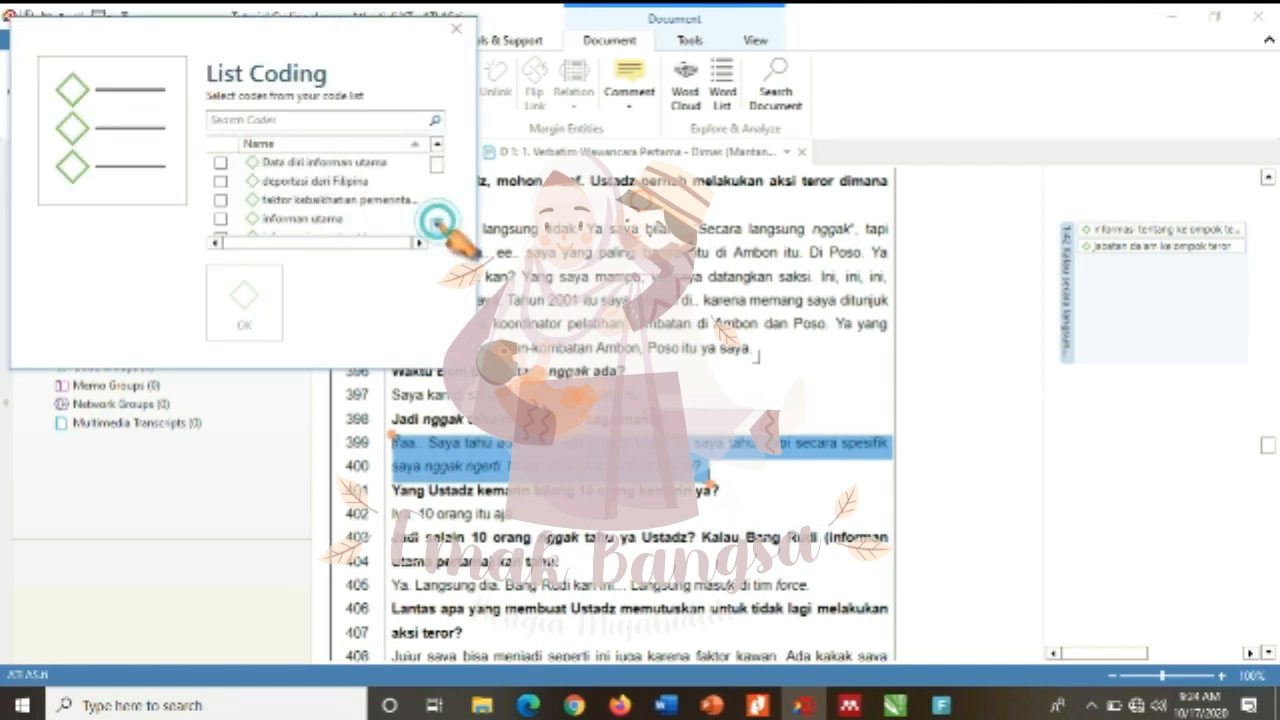
{"action": "left_click", "coordinate": [220, 182]}
{"action": "left_click", "coordinate": [220, 182]}
{"action": "left_click", "coordinate": [244, 300]}
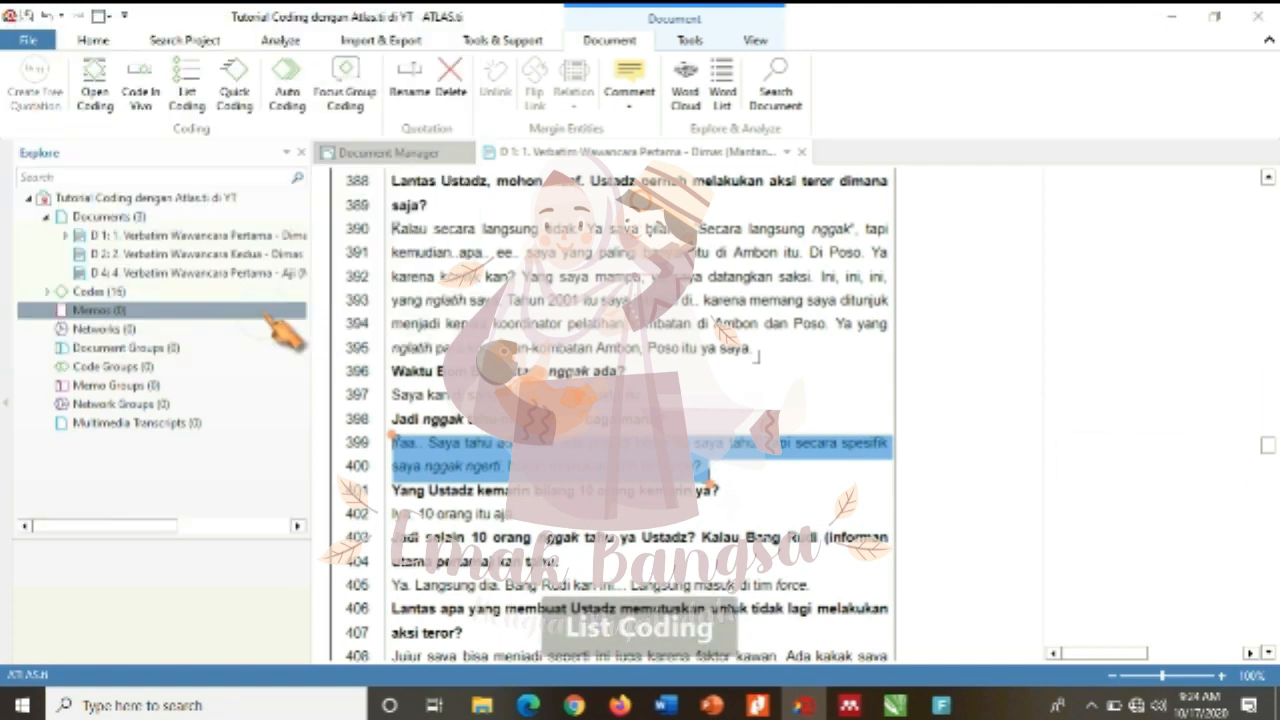
- Code the answer on line 405 with the existing code Kisah Bom Bali 1 using List Coding
{"action": "scroll", "coordinate": [1270, 655], "scroll_direction": "down", "scroll_amount": 3}
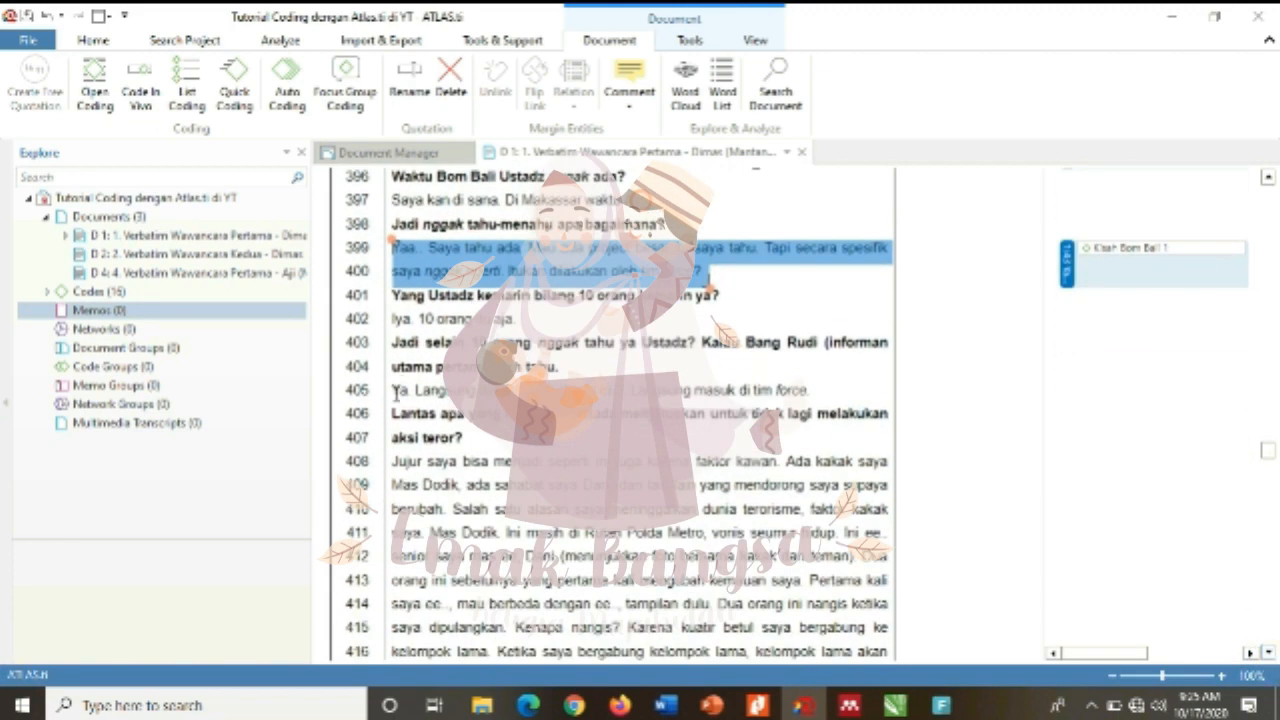
{"action": "left_click_drag", "start_coordinate": [393, 390], "coordinate": [818, 392]}
{"action": "left_click", "coordinate": [186, 92]}
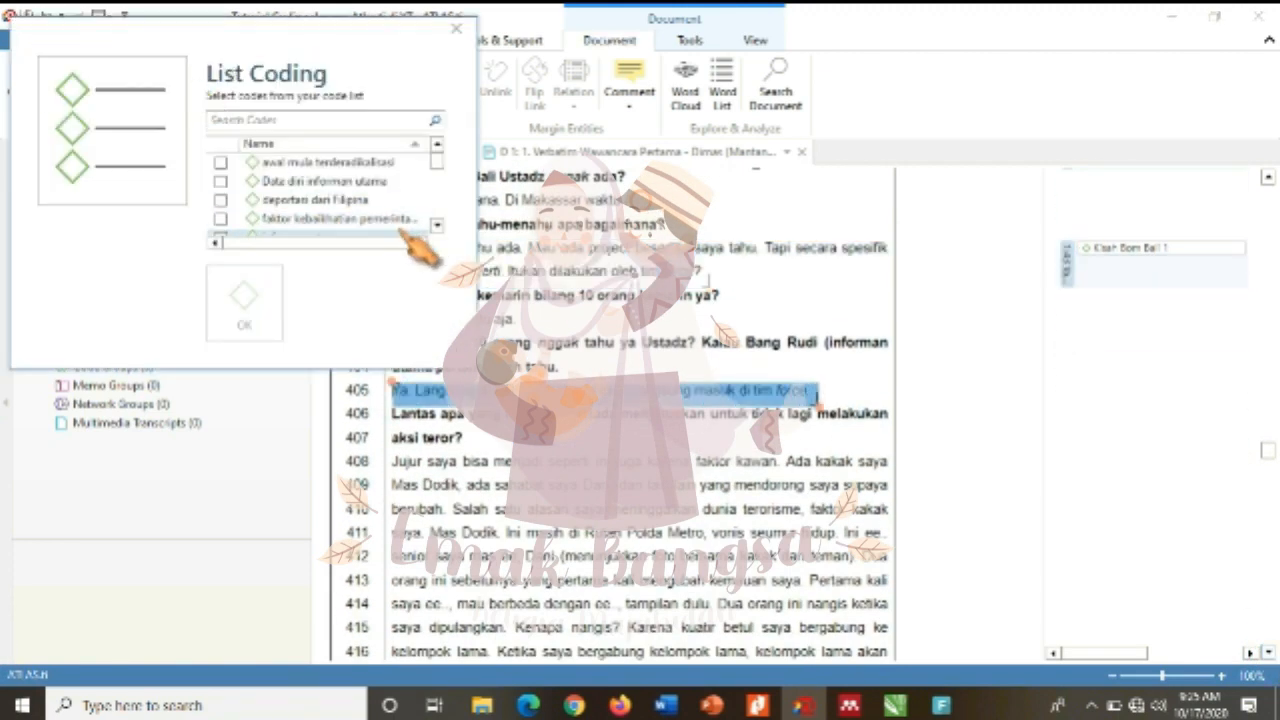
{"action": "left_click", "coordinate": [437, 226]}
{"action": "left_click", "coordinate": [437, 145]}
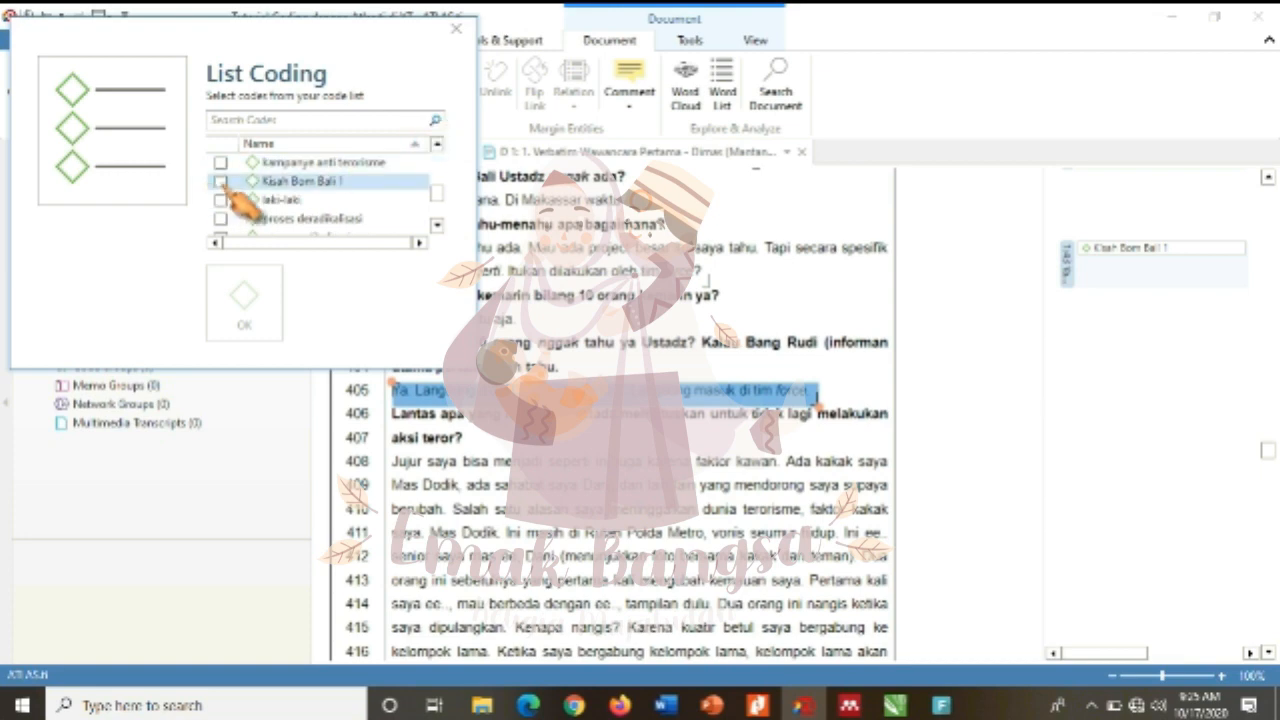
{"action": "left_click", "coordinate": [221, 181]}
{"action": "left_click", "coordinate": [245, 302]}
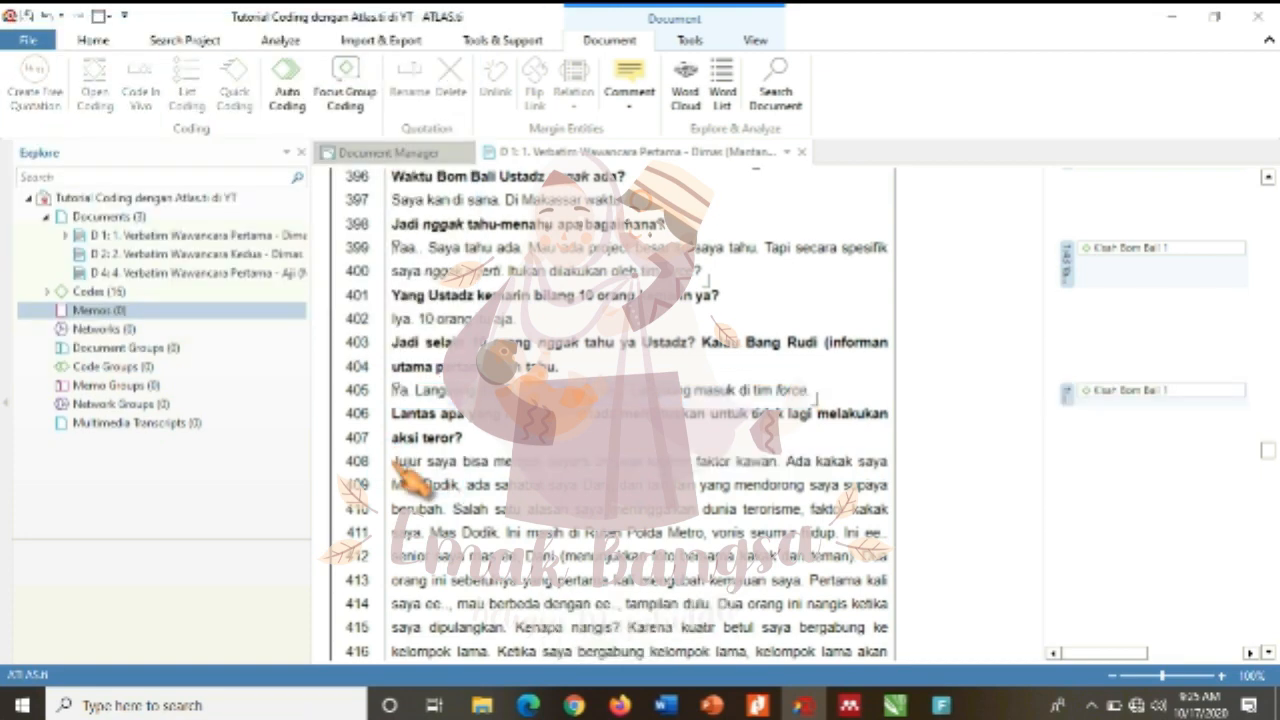
- For the passage on lines 408–416, choose the codes awal mula terderadikalisasi and proses deradikalisasi in List Coding
{"action": "left_click_drag", "start_coordinate": [396, 460], "coordinate": [455, 582]}
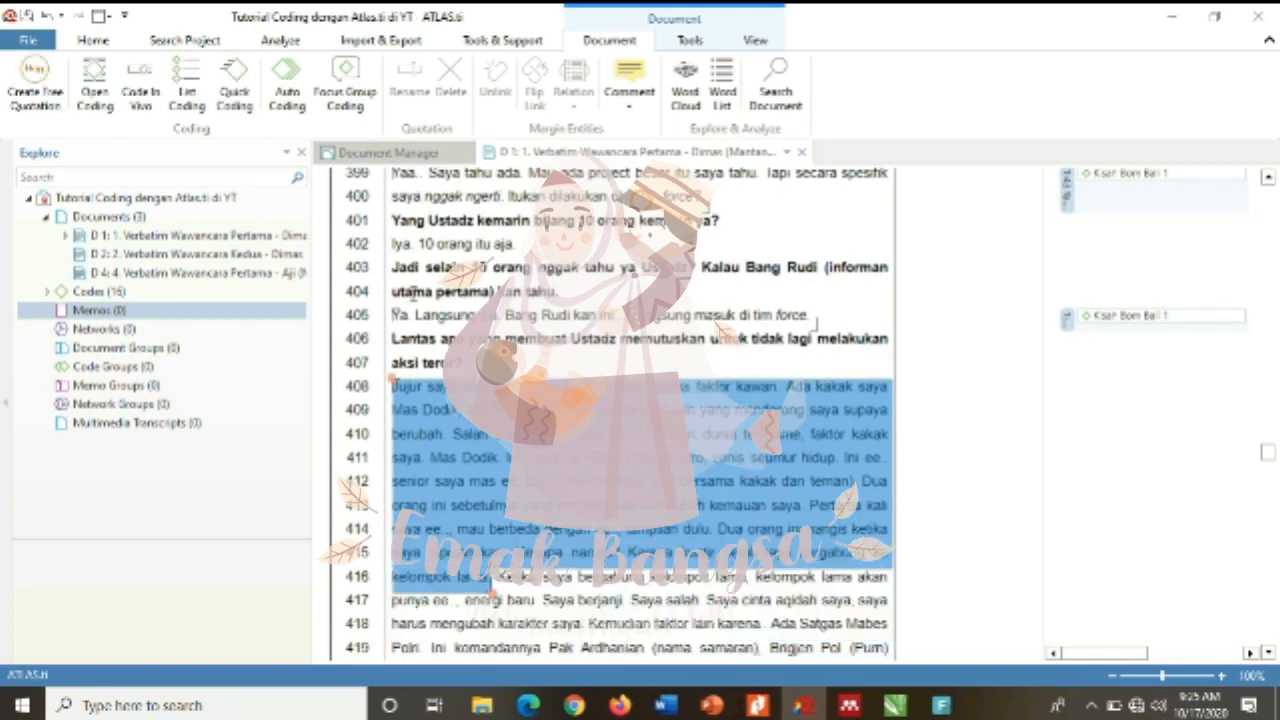
{"action": "left_click", "coordinate": [186, 92]}
{"action": "left_click", "coordinate": [221, 162]}
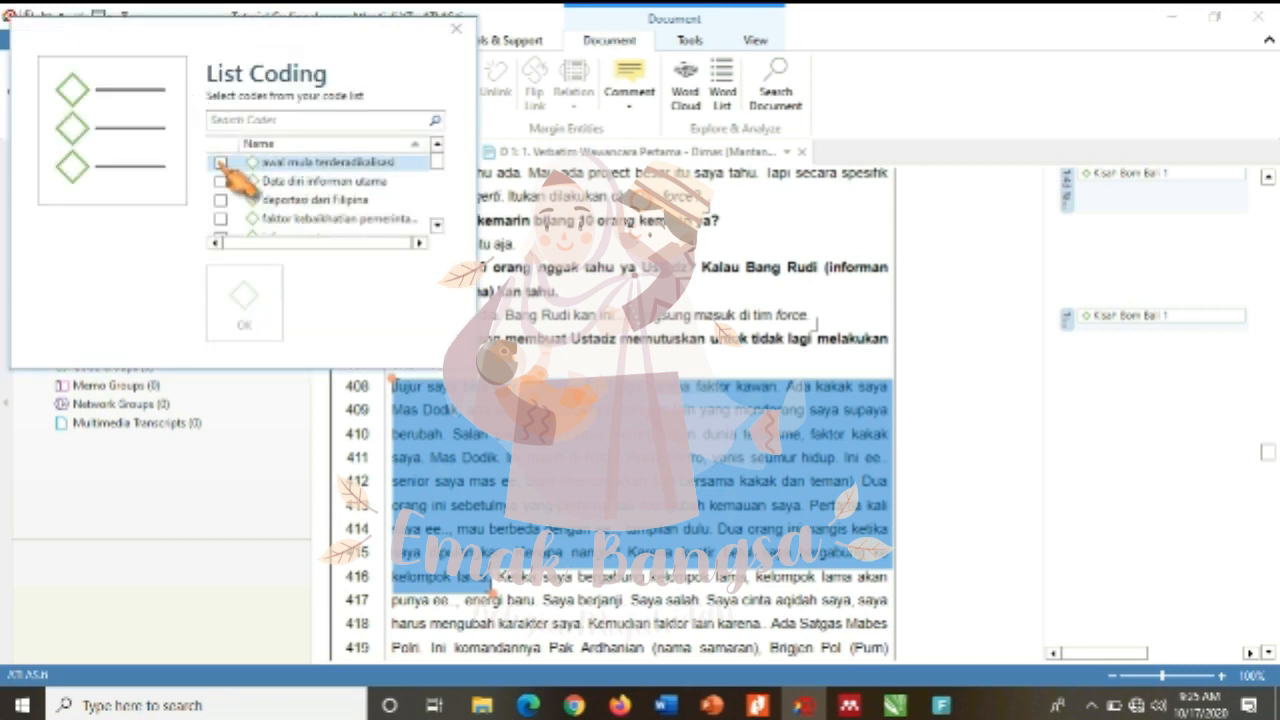
{"action": "left_click", "coordinate": [437, 225]}
{"action": "left_click", "coordinate": [437, 225]}
{"action": "left_click", "coordinate": [437, 225]}
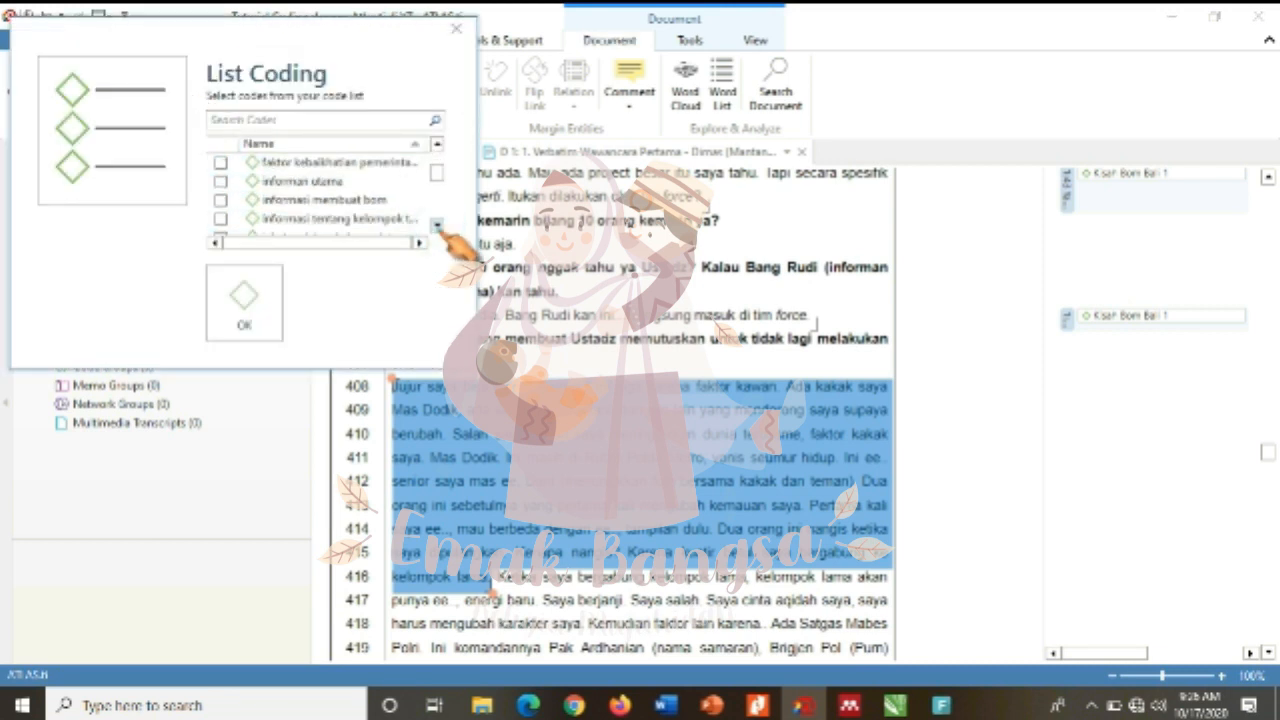
{"action": "left_click", "coordinate": [437, 225]}
{"action": "left_click", "coordinate": [437, 225]}
{"action": "left_click", "coordinate": [437, 225]}
{"action": "left_click", "coordinate": [437, 225]}
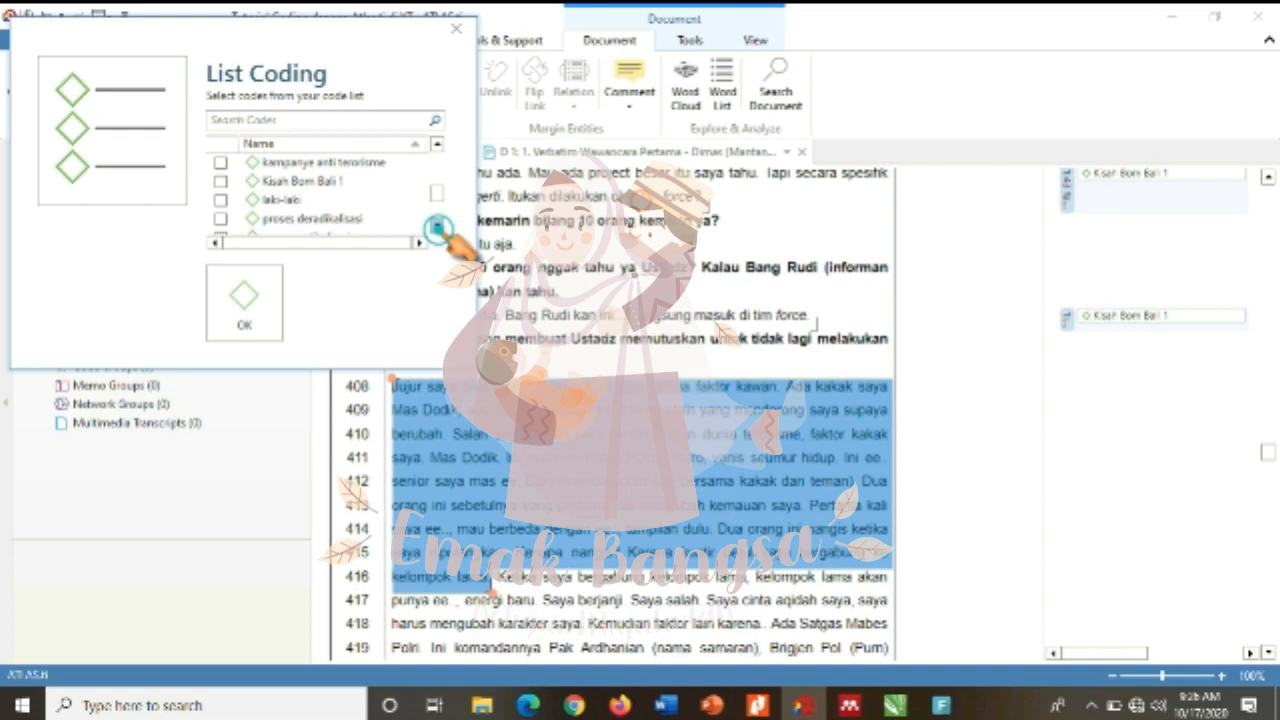
{"action": "left_click", "coordinate": [221, 218]}
- Add the code self esteem naik to the choice and apply all chosen codes to lines 408–416
{"action": "left_click", "coordinate": [437, 225]}
{"action": "left_click", "coordinate": [437, 225]}
{"action": "left_click", "coordinate": [437, 225]}
{"action": "left_click", "coordinate": [437, 225]}
{"action": "left_click", "coordinate": [221, 199]}
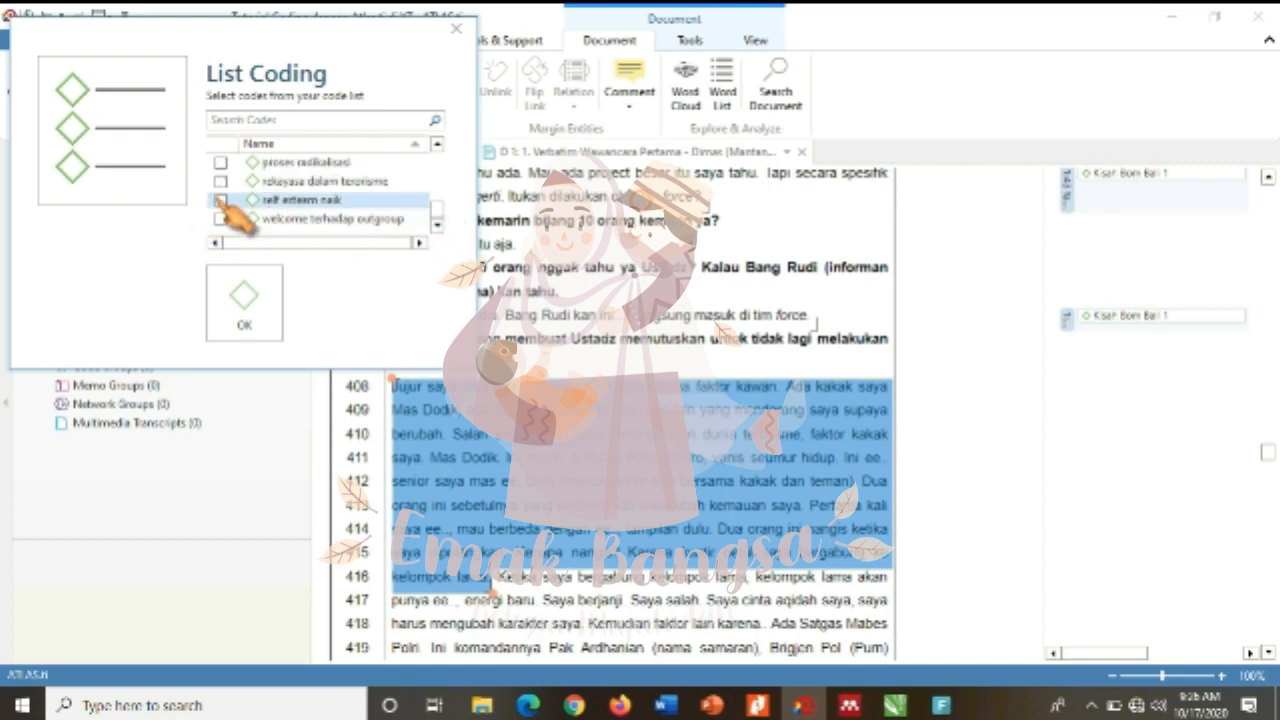
{"action": "left_click", "coordinate": [264, 305]}
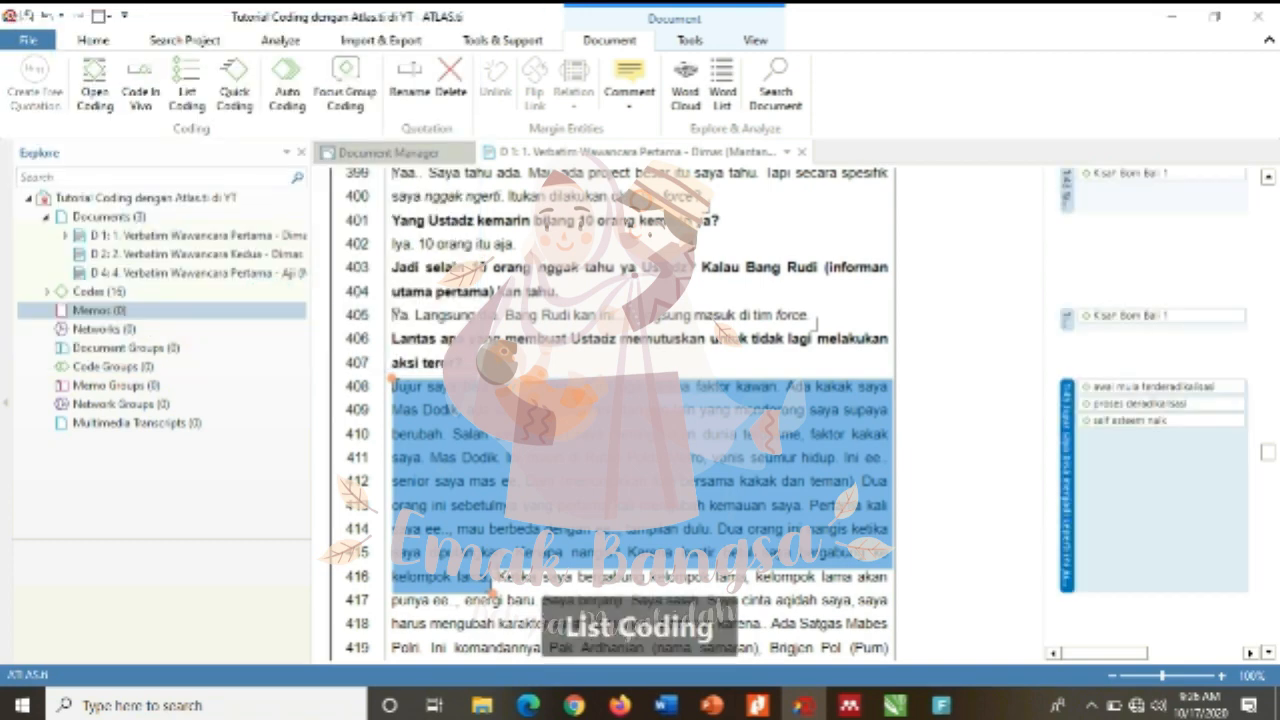
{"action": "left_click_drag", "start_coordinate": [493, 577], "coordinate": [881, 641]}
{"action": "scroll", "coordinate": [757, 326], "scroll_direction": "down", "scroll_amount": 6}
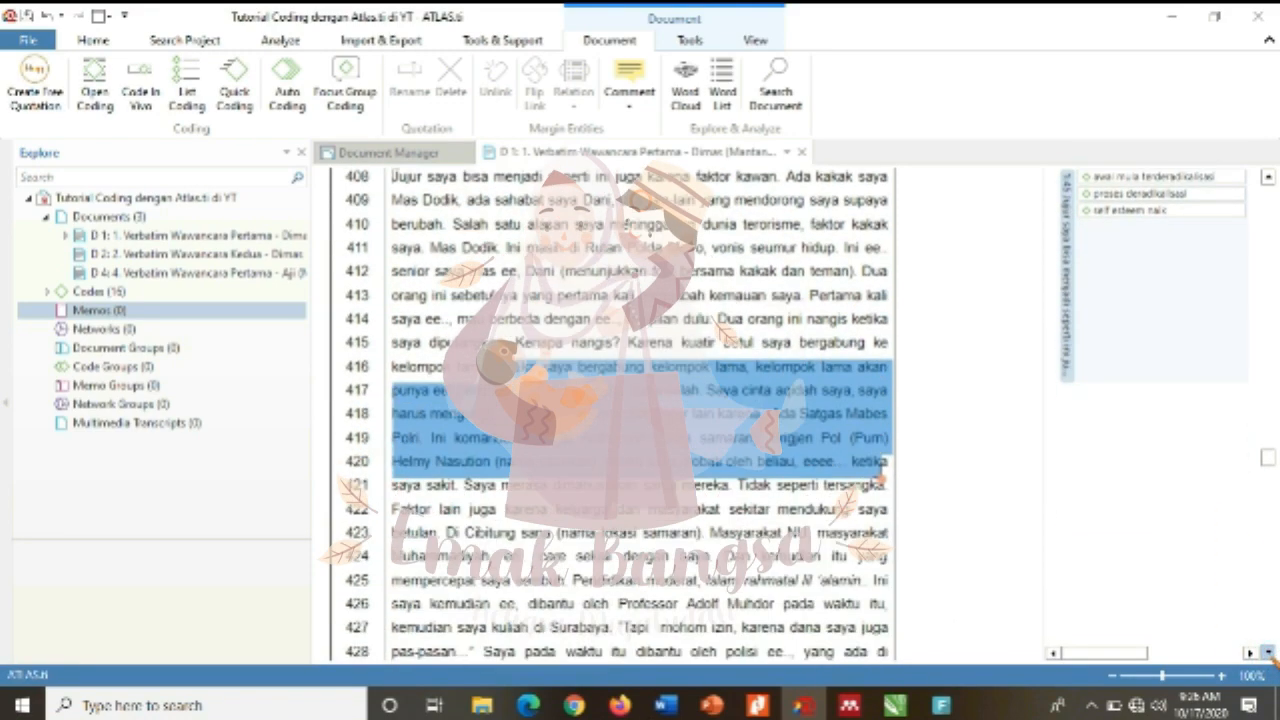
{"action": "left_click", "coordinate": [902, 318]}
{"action": "scroll", "coordinate": [765, 175], "scroll_direction": "up", "scroll_amount": 4}
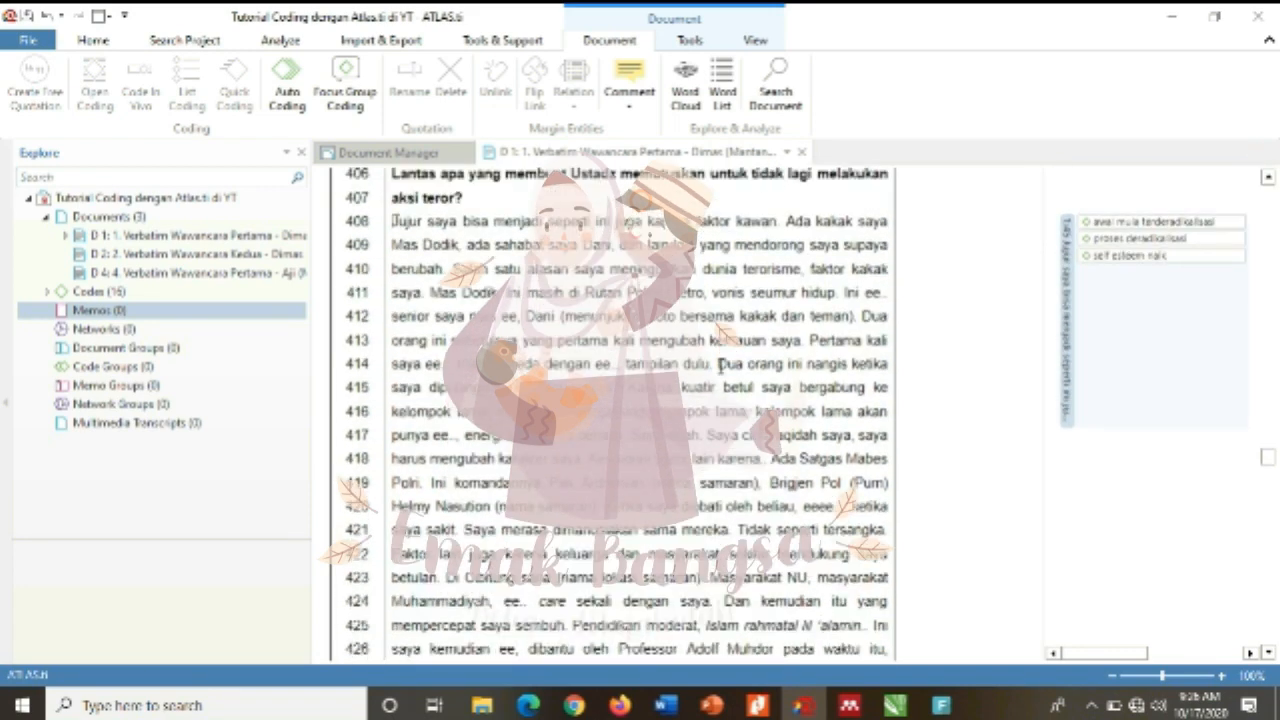
- For the passage on lines 416–424, choose awal mula terderadikalisasi, kampanye anti terorisme and proses deradikalisasi in List Coding
{"action": "left_click_drag", "start_coordinate": [458, 411], "coordinate": [752, 601]}
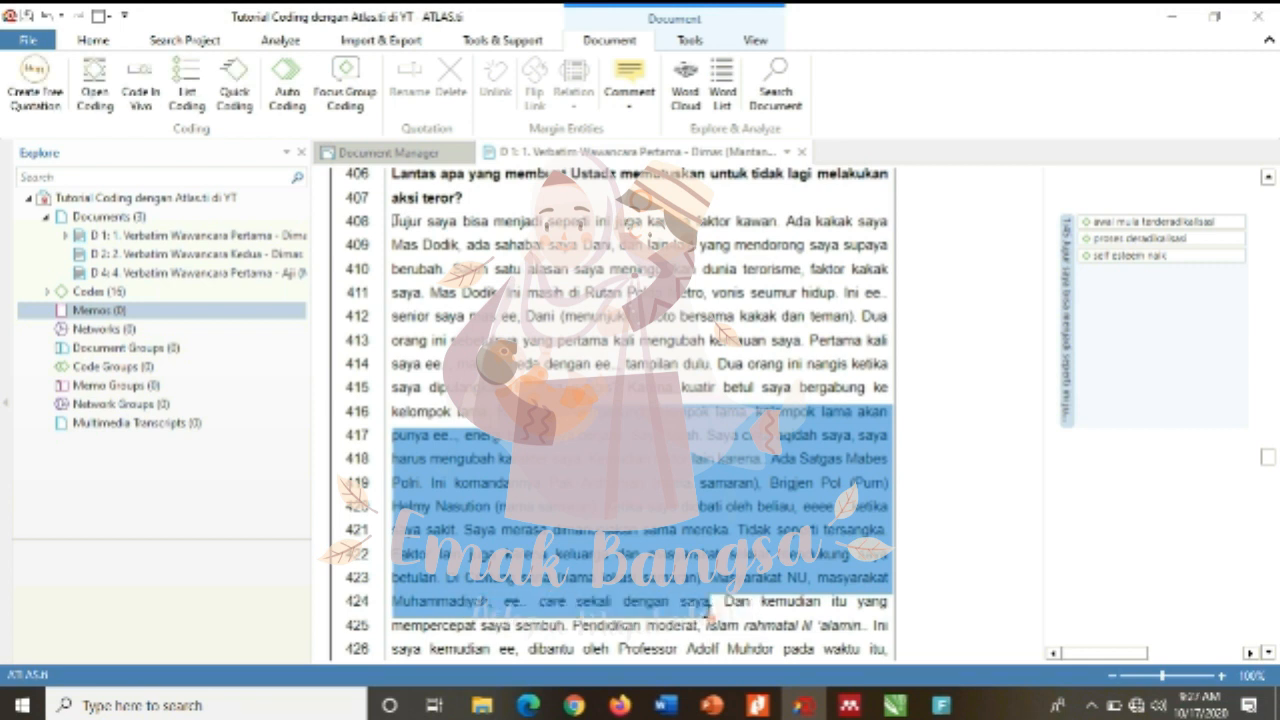
{"action": "left_click", "coordinate": [185, 85]}
{"action": "left_click", "coordinate": [221, 162]}
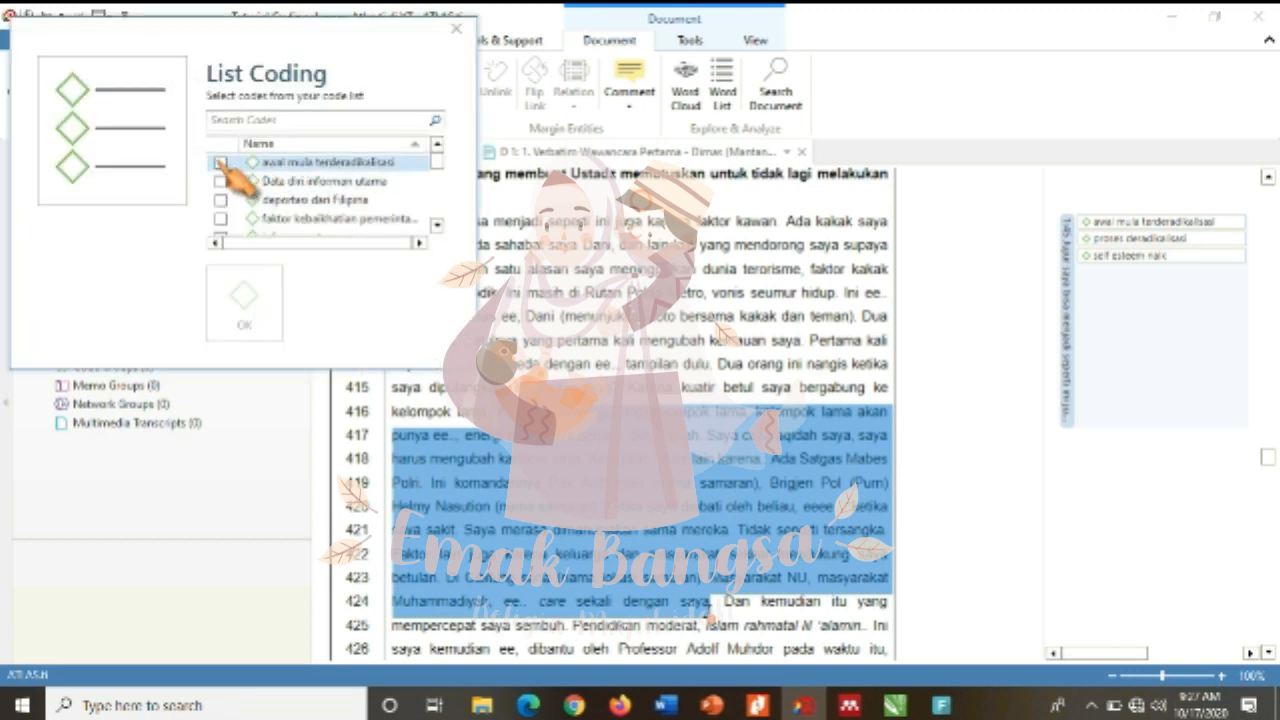
{"action": "scroll", "coordinate": [437, 227], "scroll_direction": "down", "scroll_amount": 2}
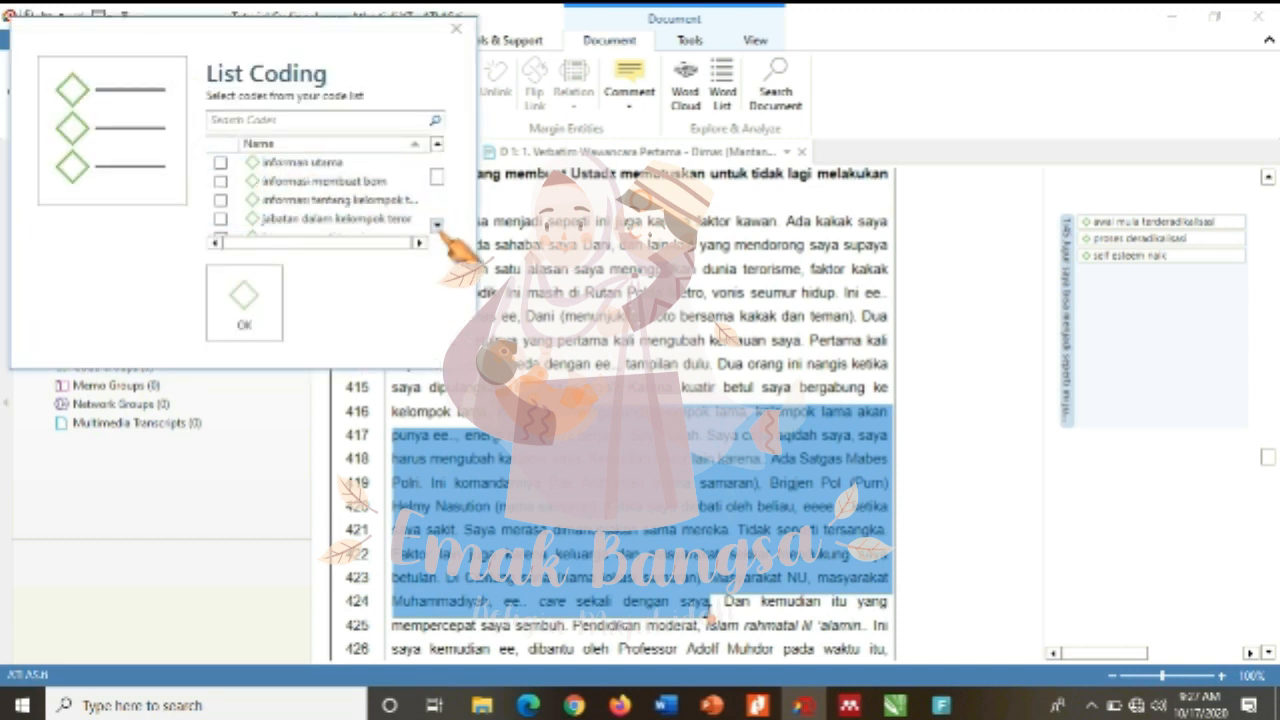
{"action": "left_click", "coordinate": [438, 227]}
{"action": "left_click", "coordinate": [438, 227]}
{"action": "left_click", "coordinate": [221, 200]}
{"action": "left_click", "coordinate": [436, 226]}
{"action": "left_click", "coordinate": [436, 226]}
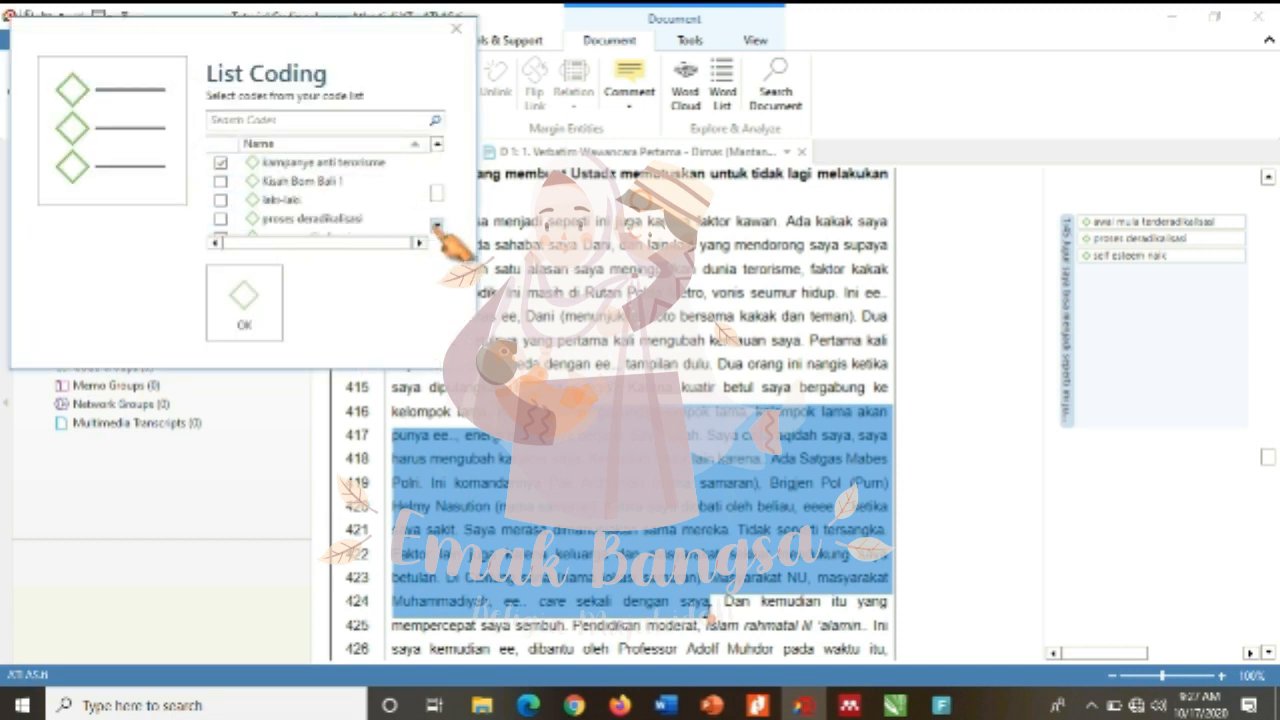
{"action": "left_click", "coordinate": [222, 220]}
- Add the code self esteem naik to the choice and apply all chosen codes to lines 416–424
{"action": "left_click", "coordinate": [436, 226]}
{"action": "left_click", "coordinate": [436, 226]}
{"action": "left_click", "coordinate": [436, 226]}
{"action": "left_click", "coordinate": [436, 226]}
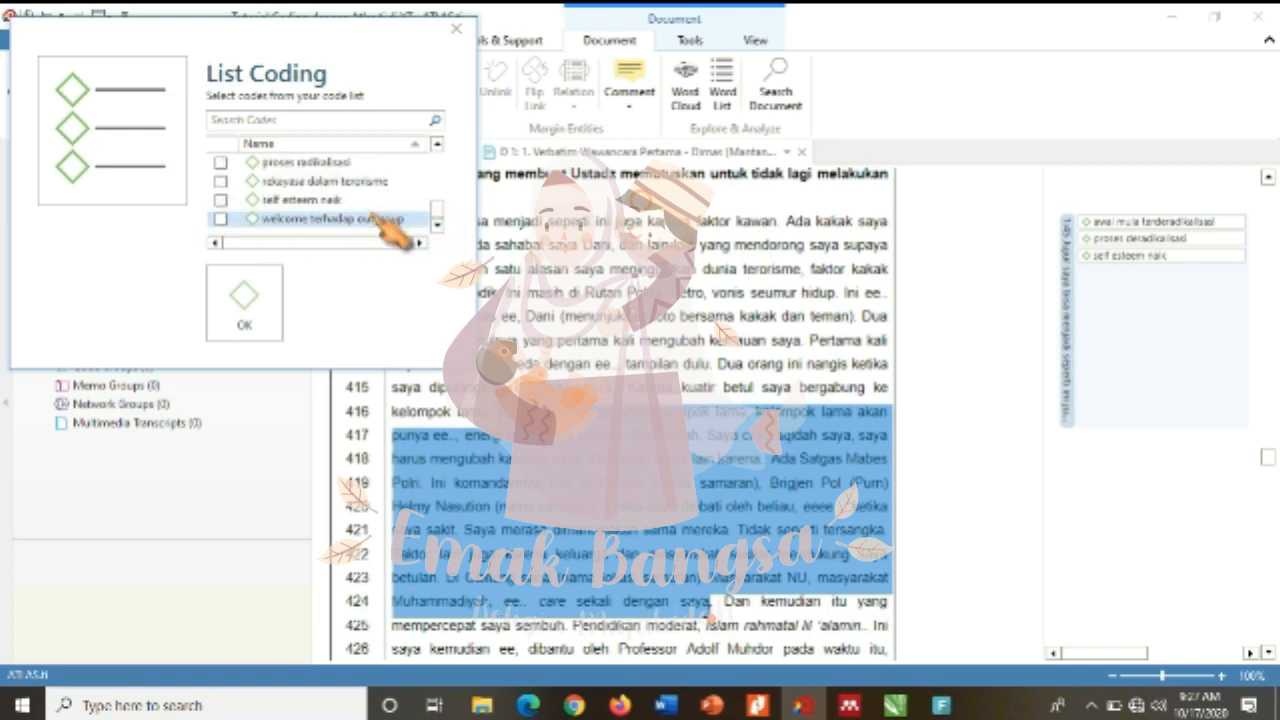
{"action": "left_click", "coordinate": [221, 200]}
{"action": "left_click", "coordinate": [262, 305]}
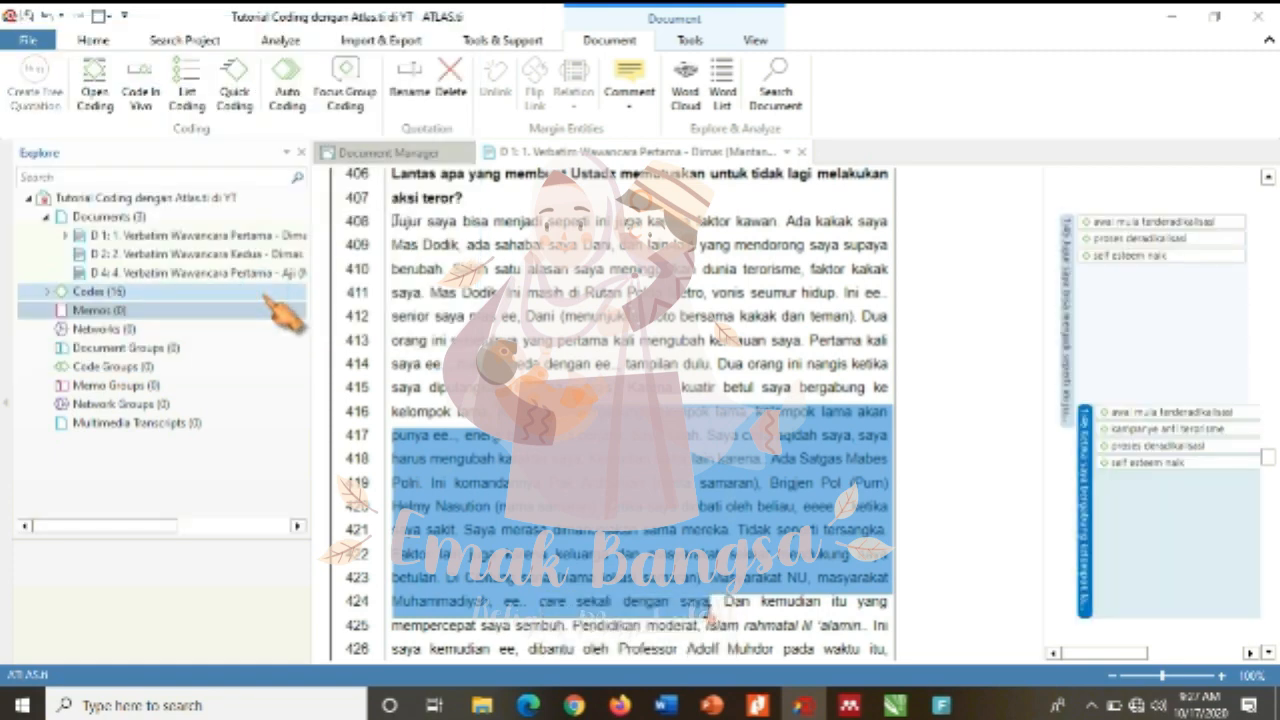
- For the passage on lines 424–439, choose the code welcome terhadap outgroup in List Coding
{"action": "left_click", "coordinate": [1269, 652]}
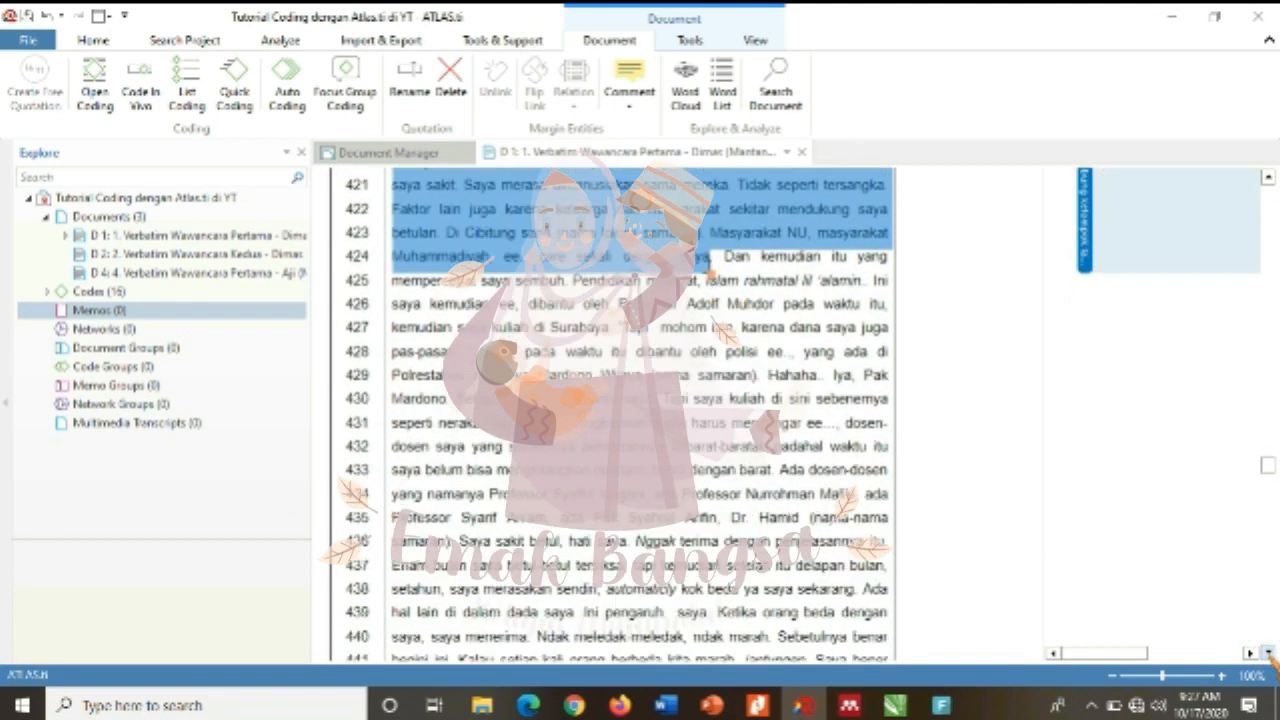
{"action": "left_click", "coordinate": [724, 250]}
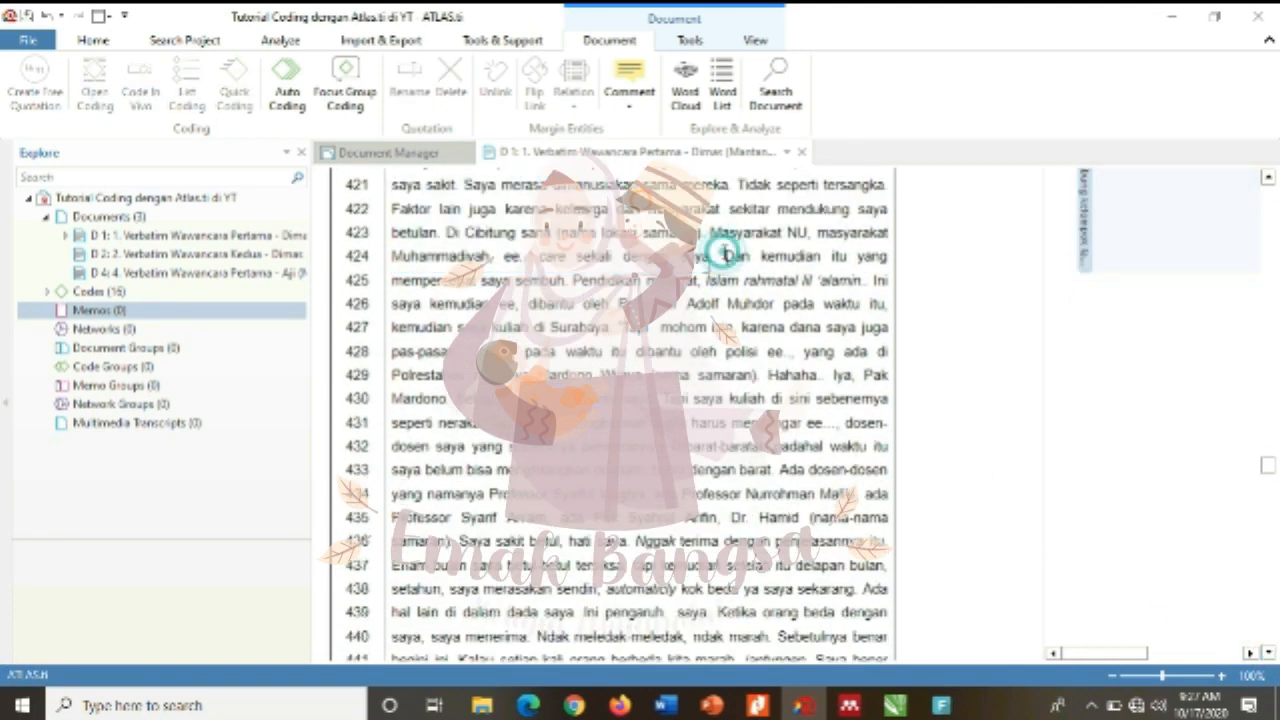
{"action": "left_click_drag", "start_coordinate": [724, 254], "coordinate": [714, 612]}
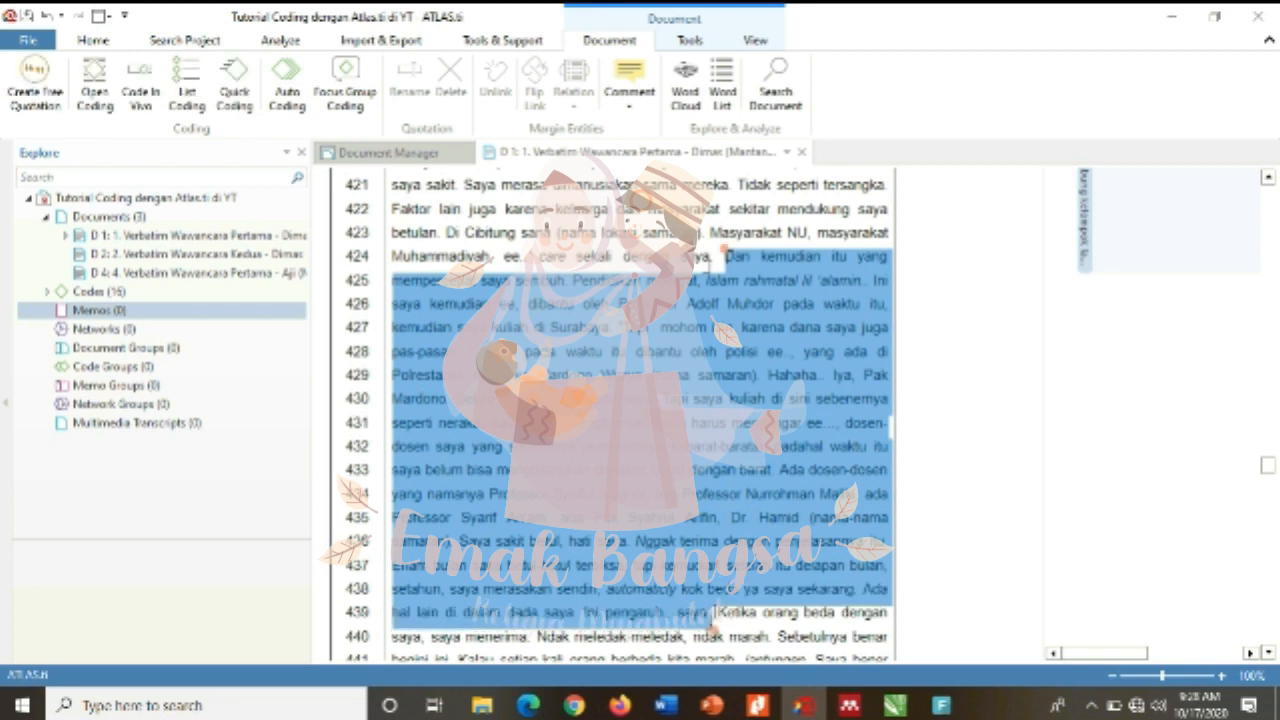
{"action": "left_click", "coordinate": [188, 90]}
{"action": "left_click", "coordinate": [437, 225]}
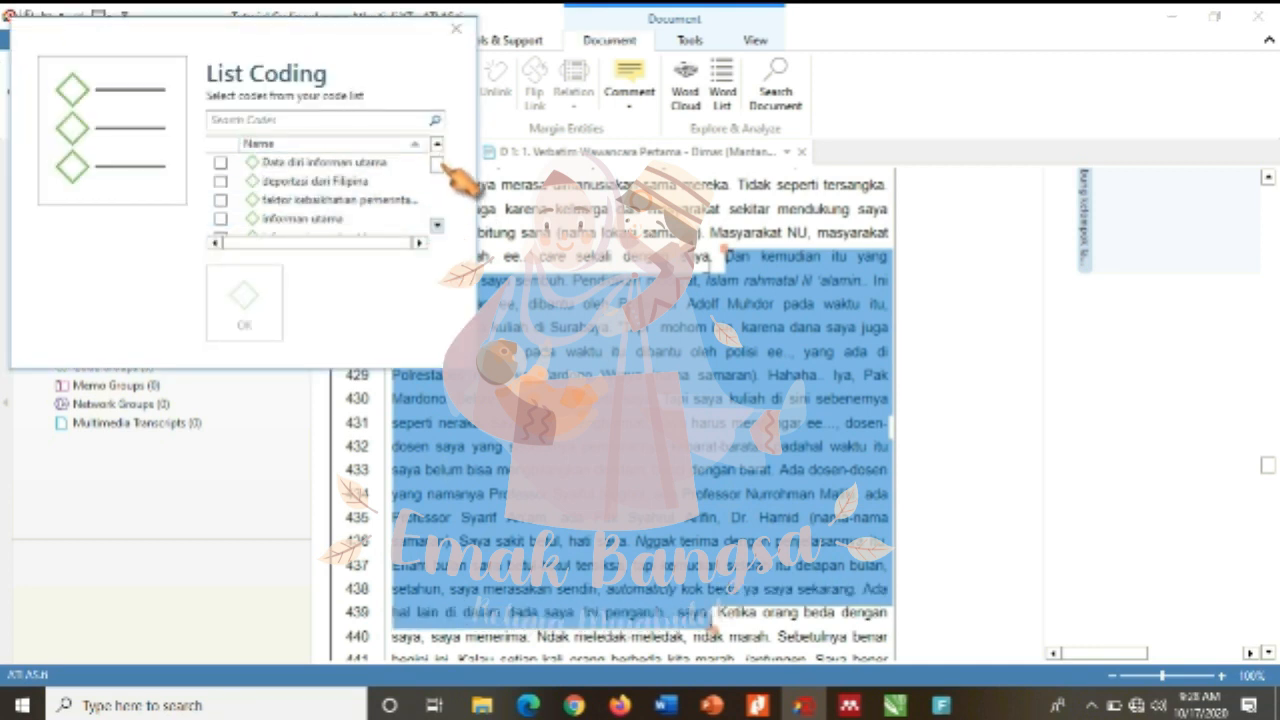
{"action": "left_click_drag", "start_coordinate": [438, 161], "coordinate": [439, 227]}
{"action": "left_click", "coordinate": [221, 219]}
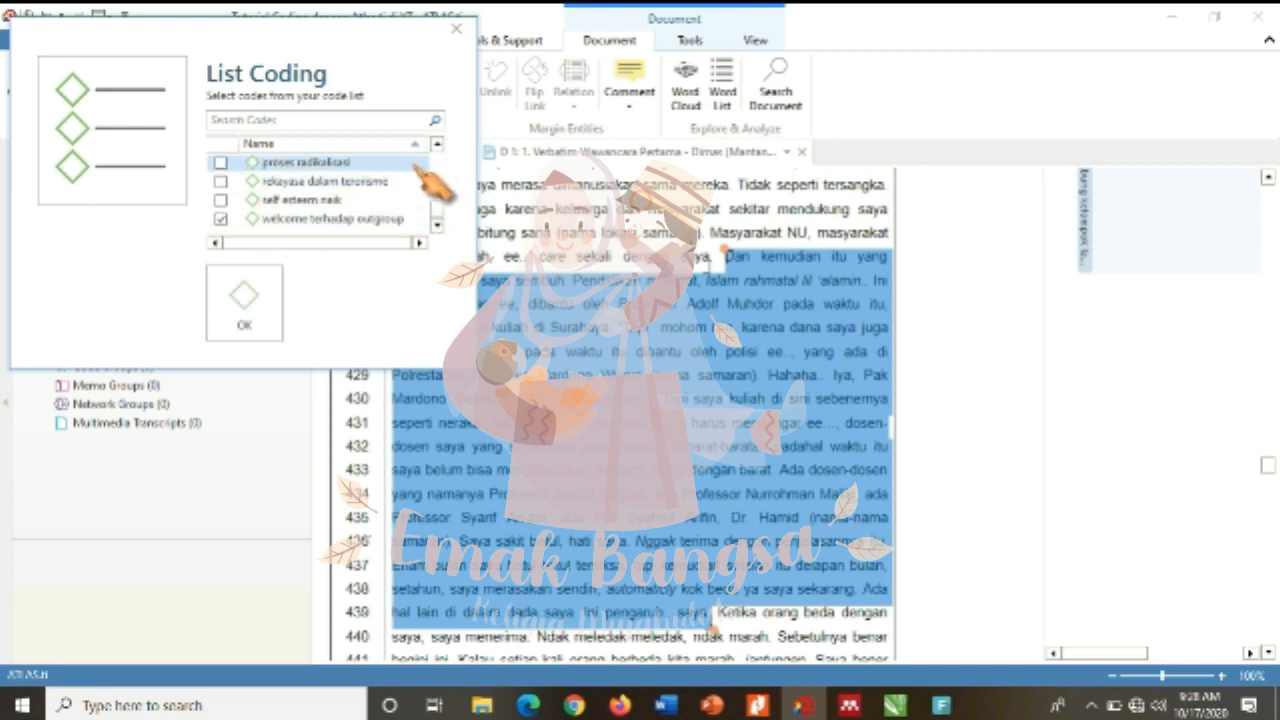
- Add the code kampanye anti terorisme to the choice and apply both codes to lines 424–439
{"action": "left_click", "coordinate": [437, 145]}
{"action": "left_click", "coordinate": [437, 145]}
{"action": "left_click", "coordinate": [437, 145]}
{"action": "left_click", "coordinate": [437, 145]}
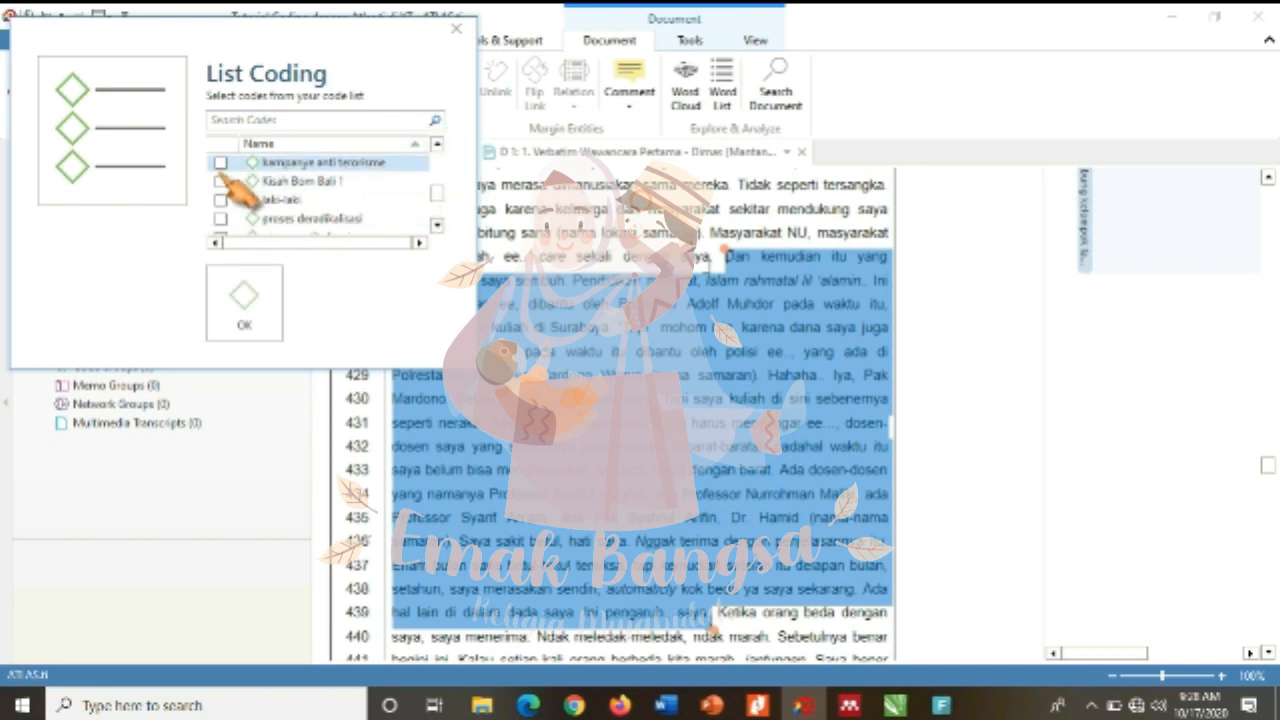
{"action": "left_click", "coordinate": [437, 145]}
{"action": "left_click", "coordinate": [437, 145]}
{"action": "left_click", "coordinate": [437, 145]}
{"action": "left_click", "coordinate": [437, 145]}
{"action": "left_click", "coordinate": [244, 300]}
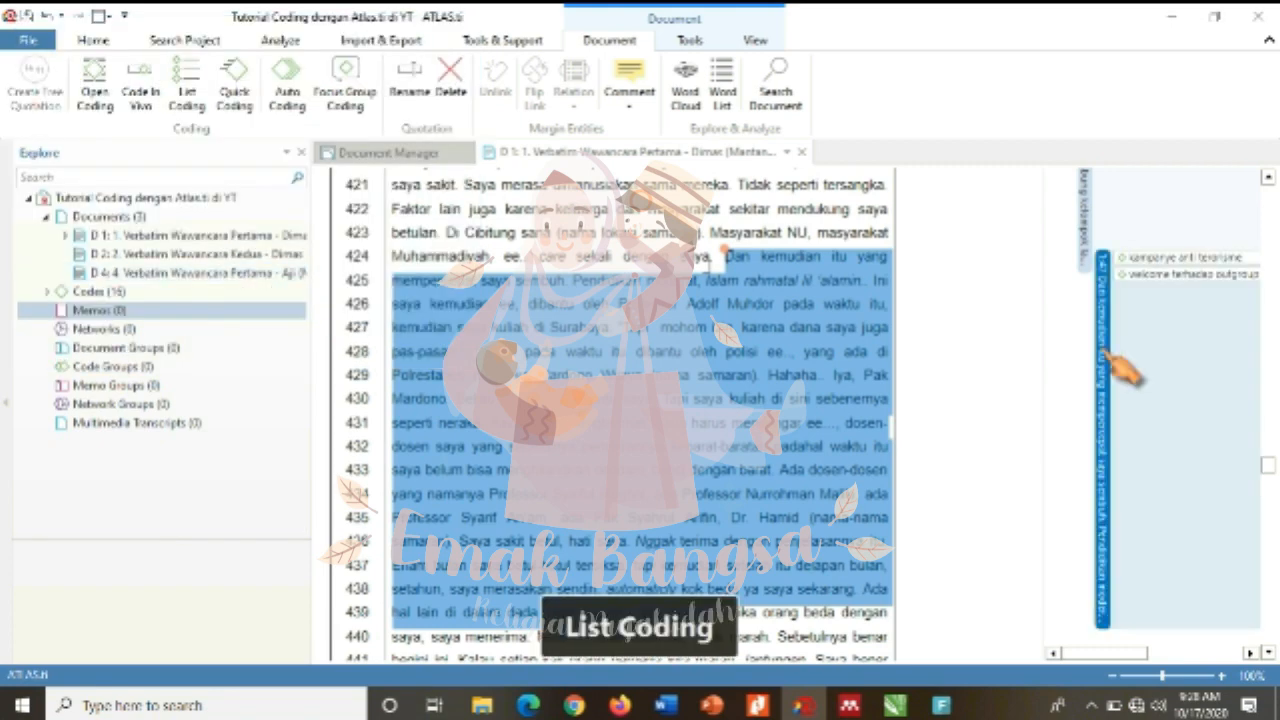
- For the rest of the answer on lines 439–457, choose the code kampanye anti terorisme in List Coding
{"action": "left_click", "coordinate": [1268, 652]}
{"action": "left_click", "coordinate": [1268, 652]}
{"action": "left_click", "coordinate": [1268, 652]}
{"action": "left_click", "coordinate": [1268, 652]}
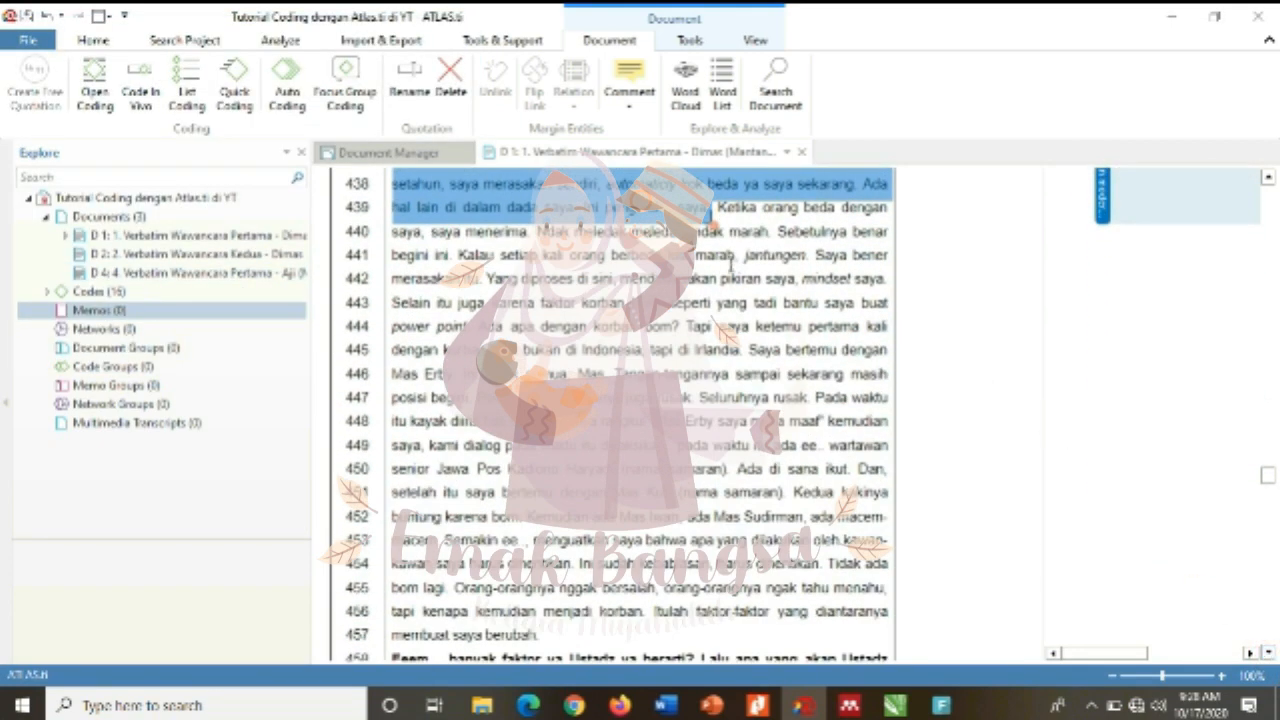
{"action": "left_click_drag", "start_coordinate": [716, 207], "coordinate": [663, 648]}
{"action": "left_click", "coordinate": [188, 92]}
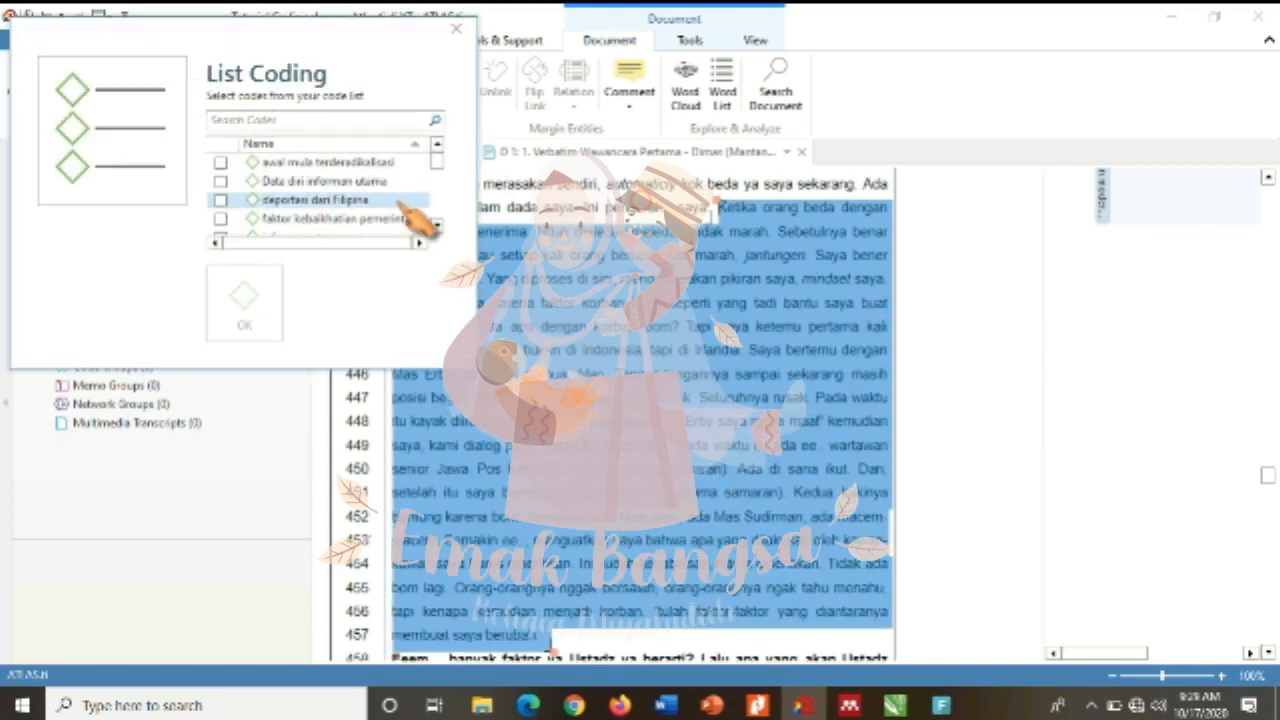
{"action": "left_click", "coordinate": [436, 224]}
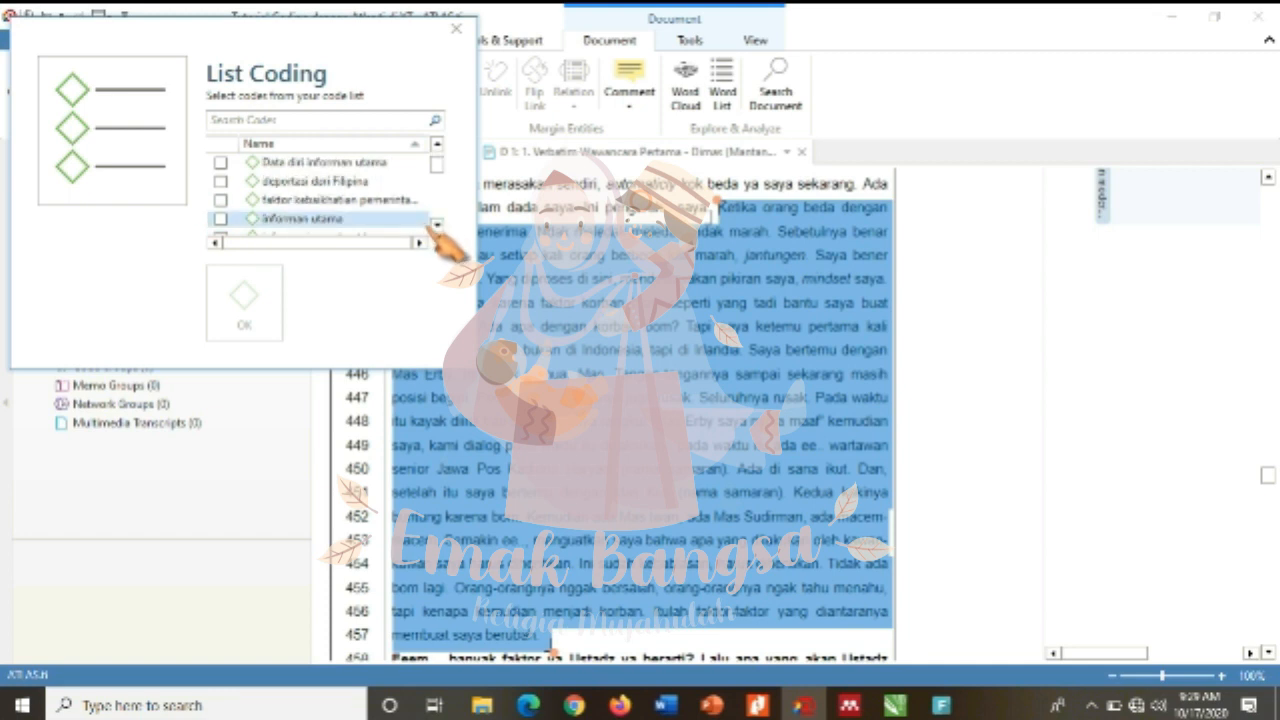
{"action": "left_click", "coordinate": [436, 224]}
{"action": "left_click", "coordinate": [436, 224]}
{"action": "left_click", "coordinate": [436, 224]}
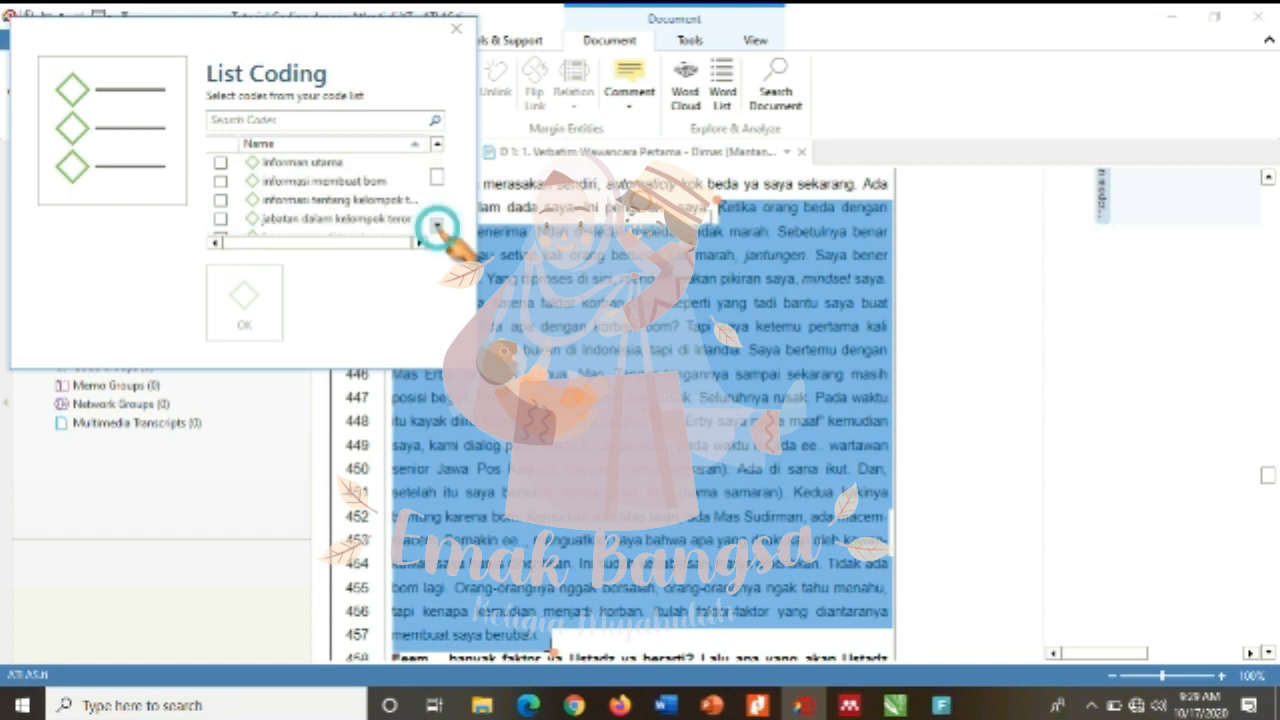
{"action": "left_click", "coordinate": [436, 224]}
{"action": "left_click", "coordinate": [220, 218]}
- Add the code proses deradikalisasi to the choice and apply both codes to lines 439–457
{"action": "left_click", "coordinate": [436, 224]}
{"action": "left_click", "coordinate": [436, 224]}
{"action": "left_click", "coordinate": [436, 224]}
{"action": "left_click", "coordinate": [436, 224]}
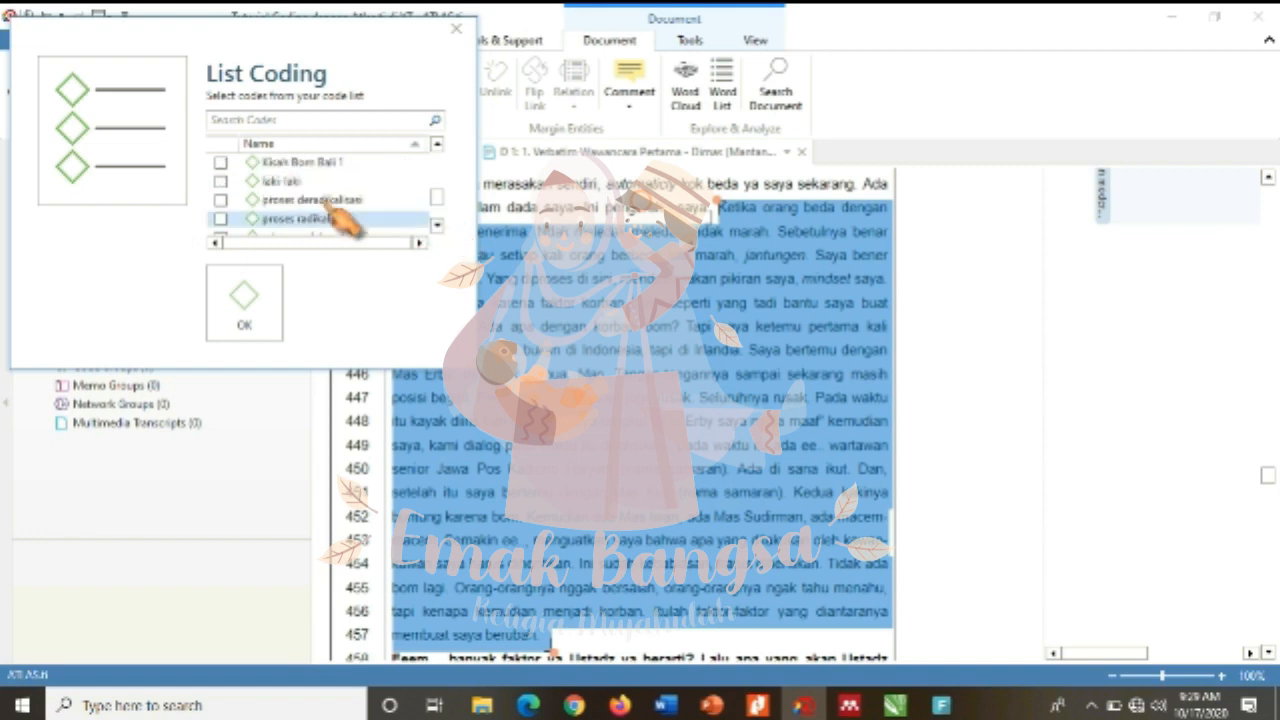
{"action": "left_click", "coordinate": [220, 199]}
{"action": "left_click", "coordinate": [436, 224]}
{"action": "left_click", "coordinate": [436, 224]}
{"action": "left_click", "coordinate": [436, 224]}
{"action": "scroll", "coordinate": [420, 230], "scroll_direction": "up", "scroll_amount": 1}
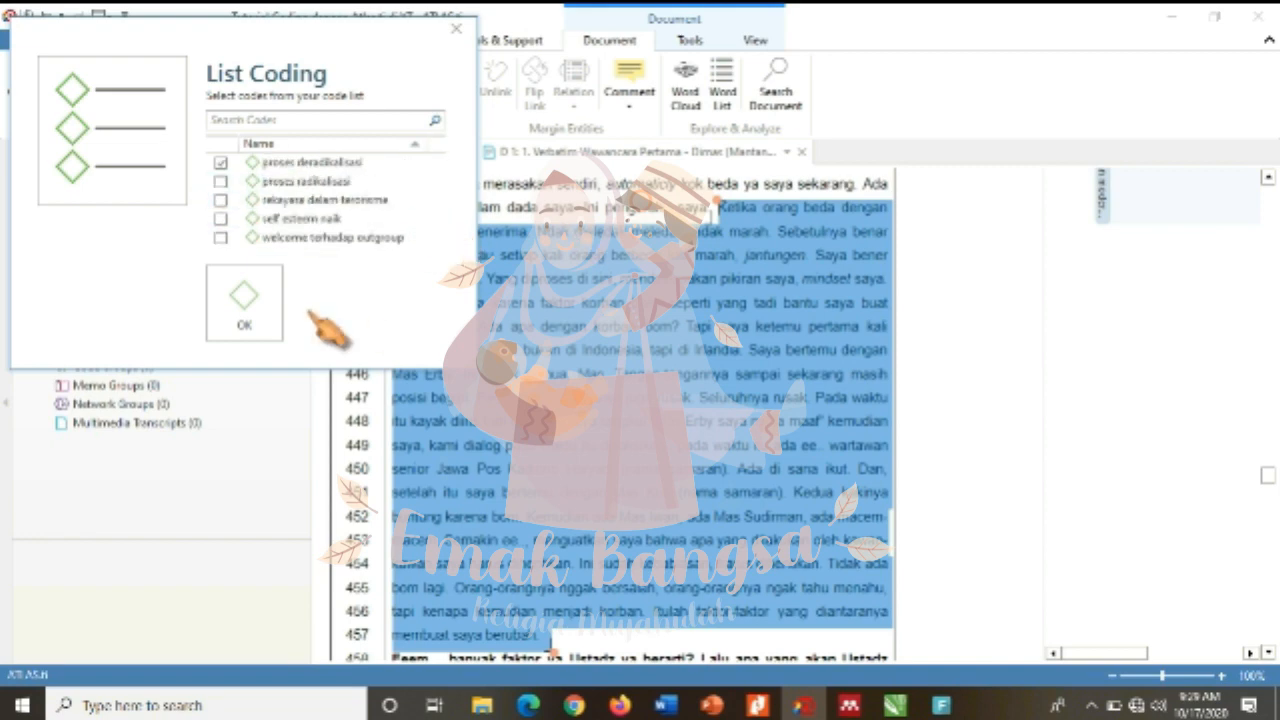
{"action": "left_click", "coordinate": [244, 302]}
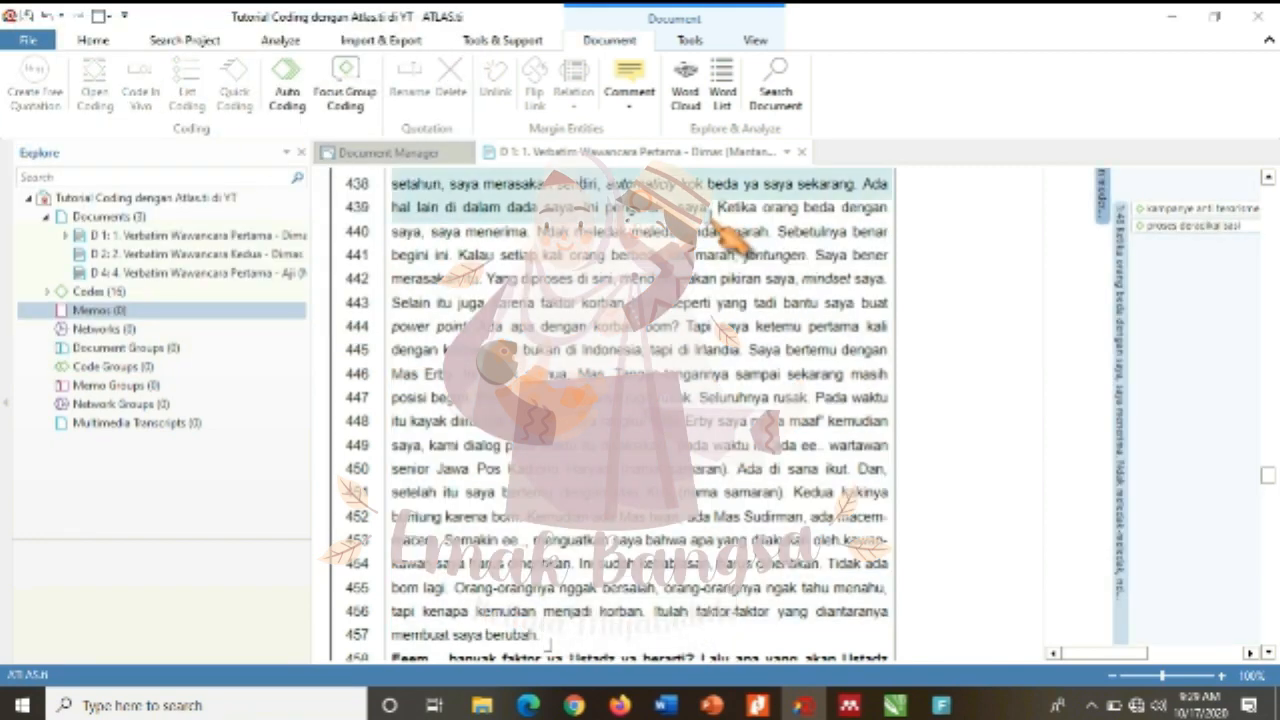
{"action": "scroll", "coordinate": [1268, 648], "scroll_direction": "down", "scroll_amount": 6}
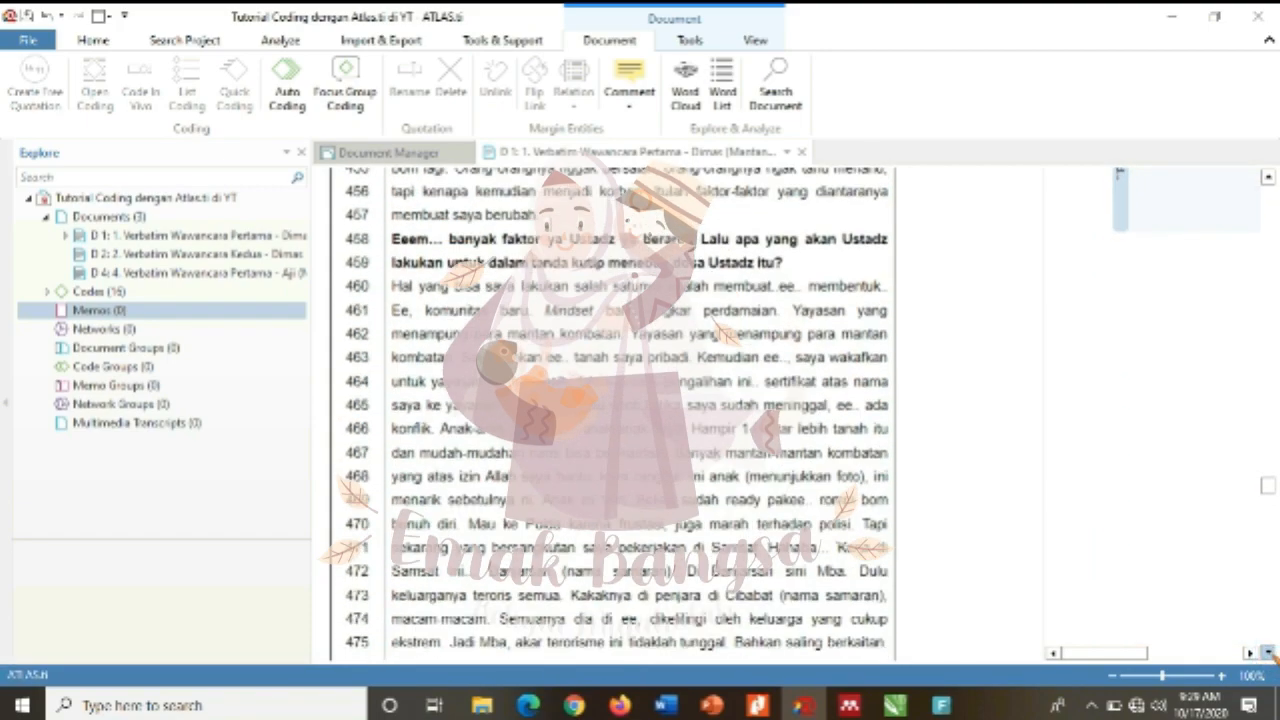
{"action": "left_click_drag", "start_coordinate": [1270, 451], "coordinate": [1270, 457]}
{"action": "scroll", "coordinate": [470, 251], "scroll_direction": "up", "scroll_amount": 1}
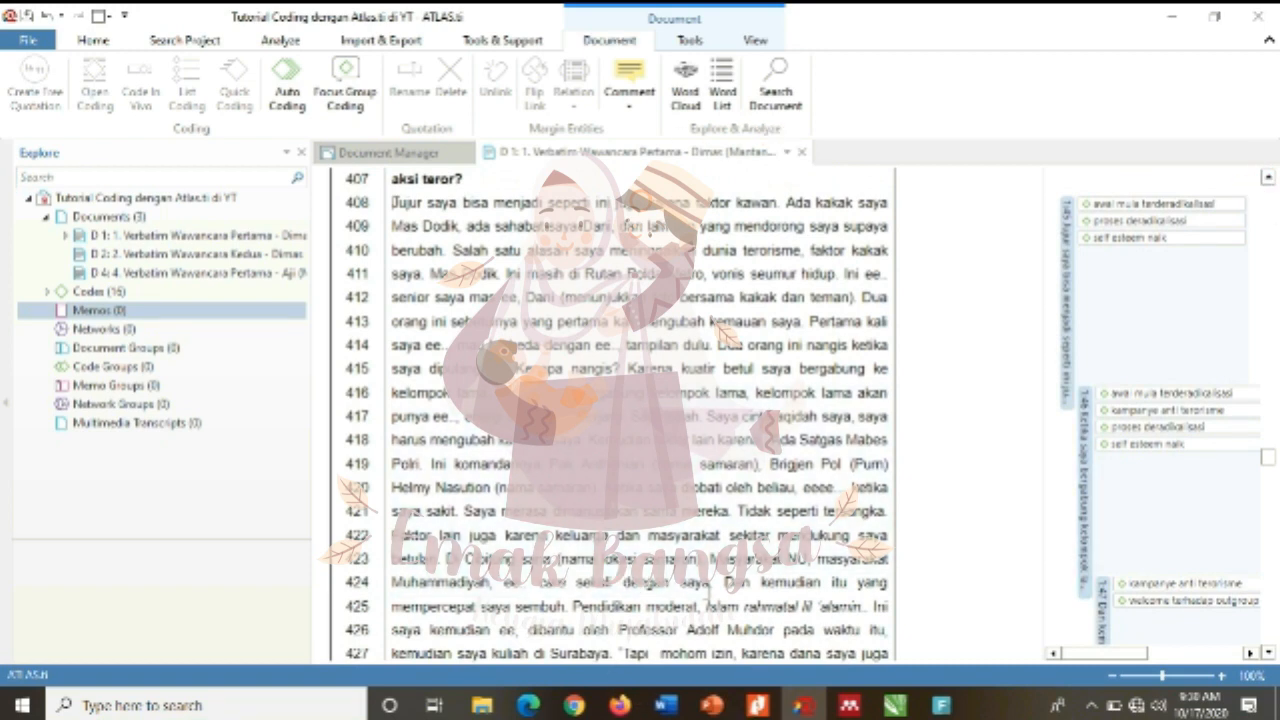
{"action": "left_click_drag", "start_coordinate": [508, 393], "coordinate": [787, 624]}
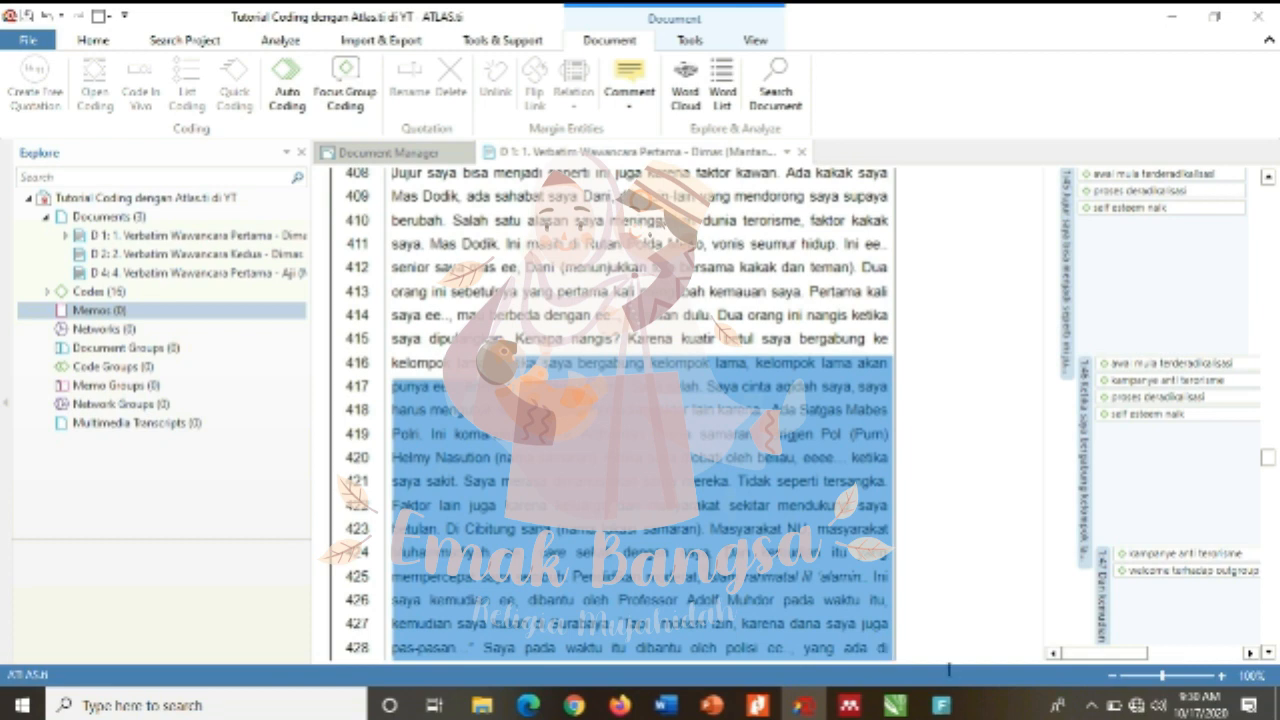
{"action": "left_click_drag", "start_coordinate": [949, 670], "coordinate": [952, 673]}
{"action": "left_click", "coordinate": [1268, 653]}
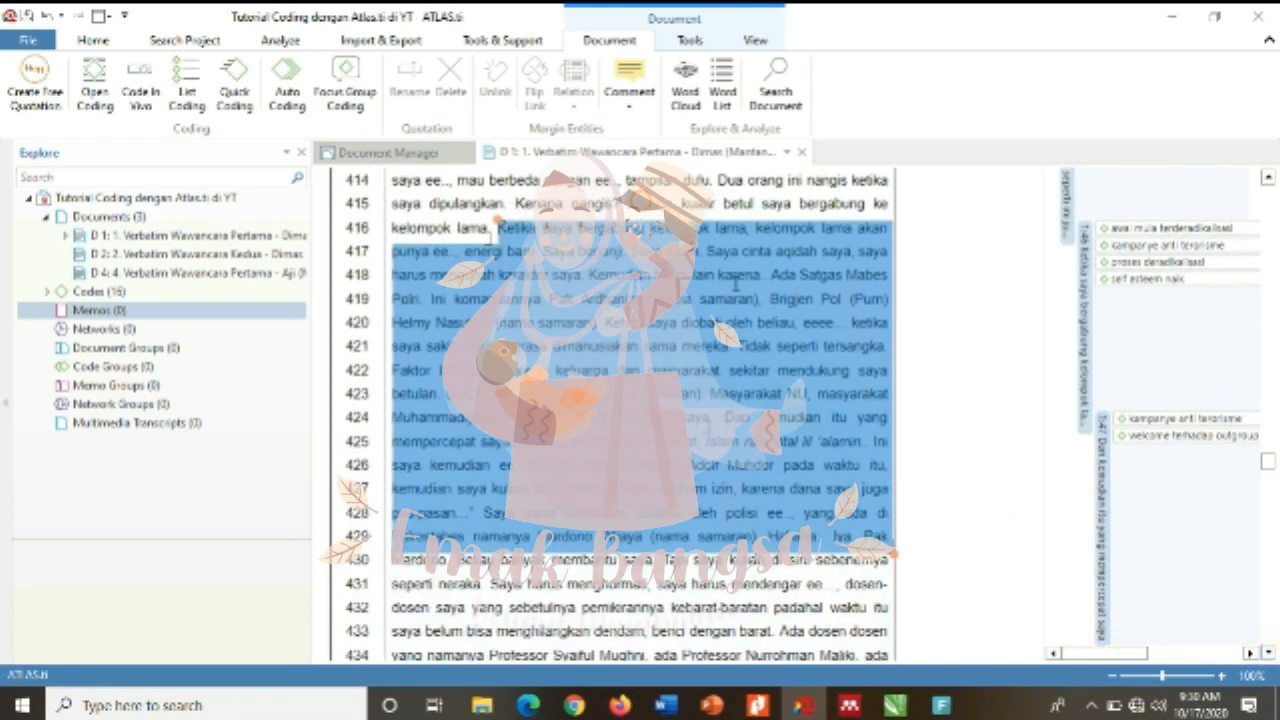
- Apply the code faktor kebaikhatian pemerinta... to the passage on lines 415–424 with List Coding
{"action": "left_click_drag", "start_coordinate": [497, 204], "coordinate": [708, 417]}
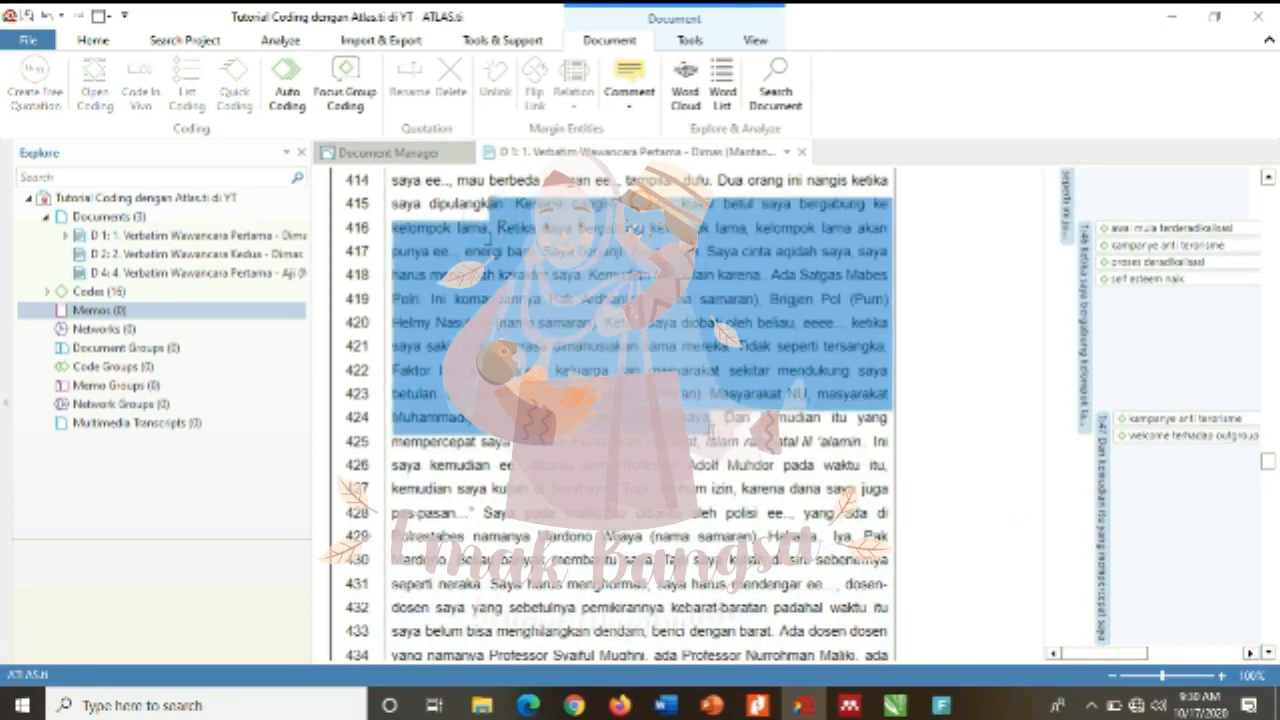
{"action": "left_click", "coordinate": [187, 85]}
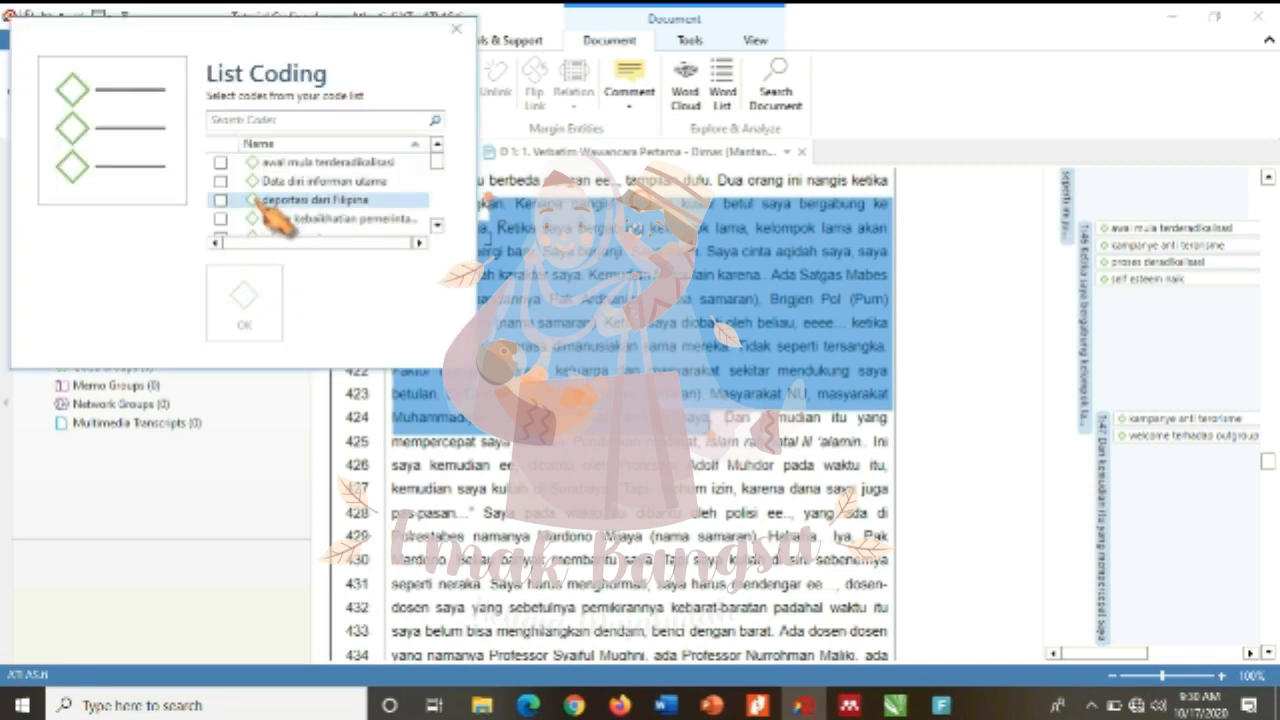
{"action": "scroll", "coordinate": [440, 228], "scroll_direction": "down", "scroll_amount": 4}
{"action": "scroll", "coordinate": [436, 143], "scroll_direction": "up", "scroll_amount": 5}
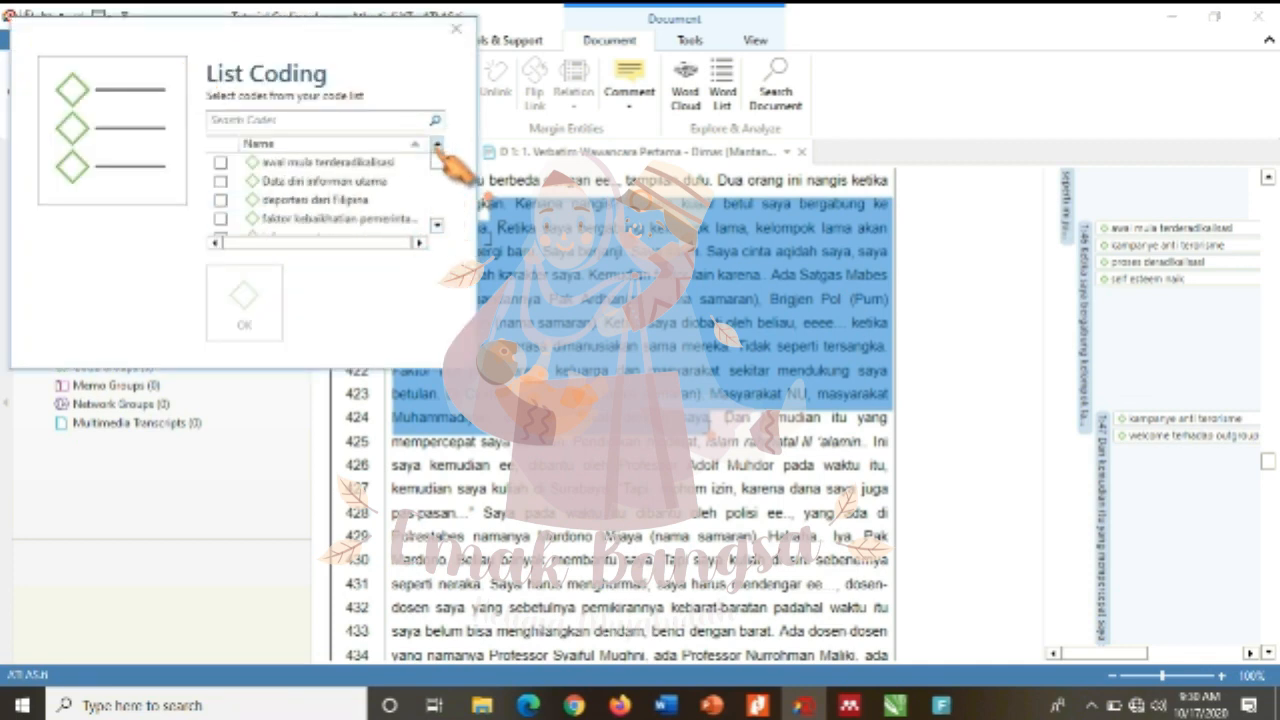
{"action": "left_click", "coordinate": [220, 218]}
{"action": "left_click", "coordinate": [244, 305]}
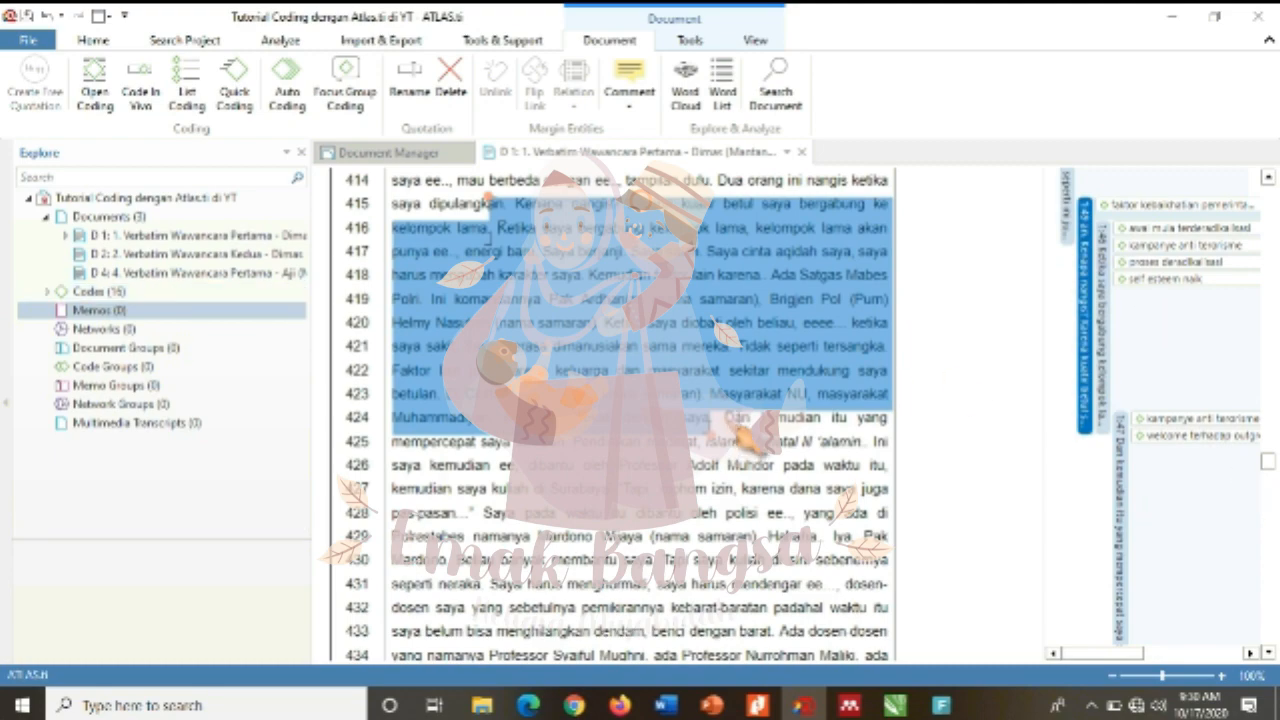
- Apply the code faktor kebaikhatian pemerinta... to the following passage on lines 424–439 with List Coding
{"action": "scroll", "coordinate": [1270, 652], "scroll_direction": "down", "scroll_amount": 3}
{"action": "left_click_drag", "start_coordinate": [716, 177], "coordinate": [720, 519]}
{"action": "left_click", "coordinate": [186, 92]}
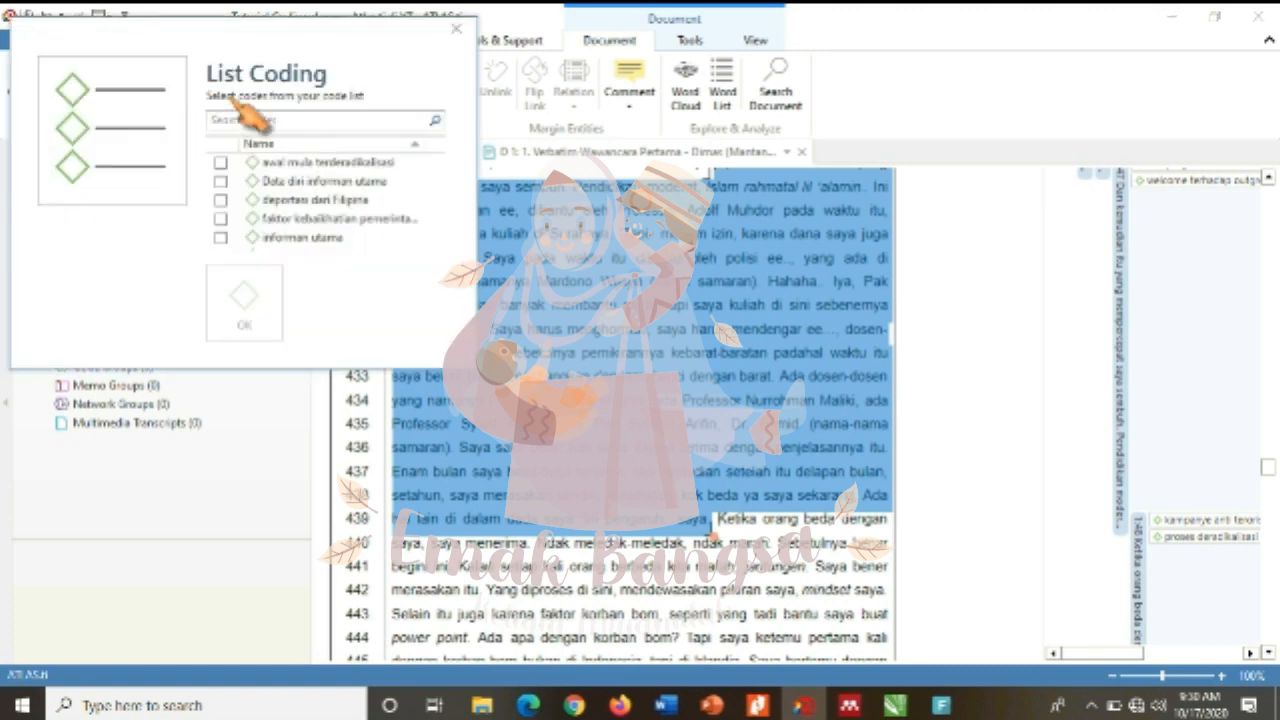
{"action": "left_click", "coordinate": [222, 211]}
{"action": "left_click", "coordinate": [244, 305]}
- Select the answer passage on lines 460–475 and choose the code faktor kebaikhatian pemerinta... in List Coding
{"action": "left_click_drag", "start_coordinate": [1269, 468], "coordinate": [1270, 487]}
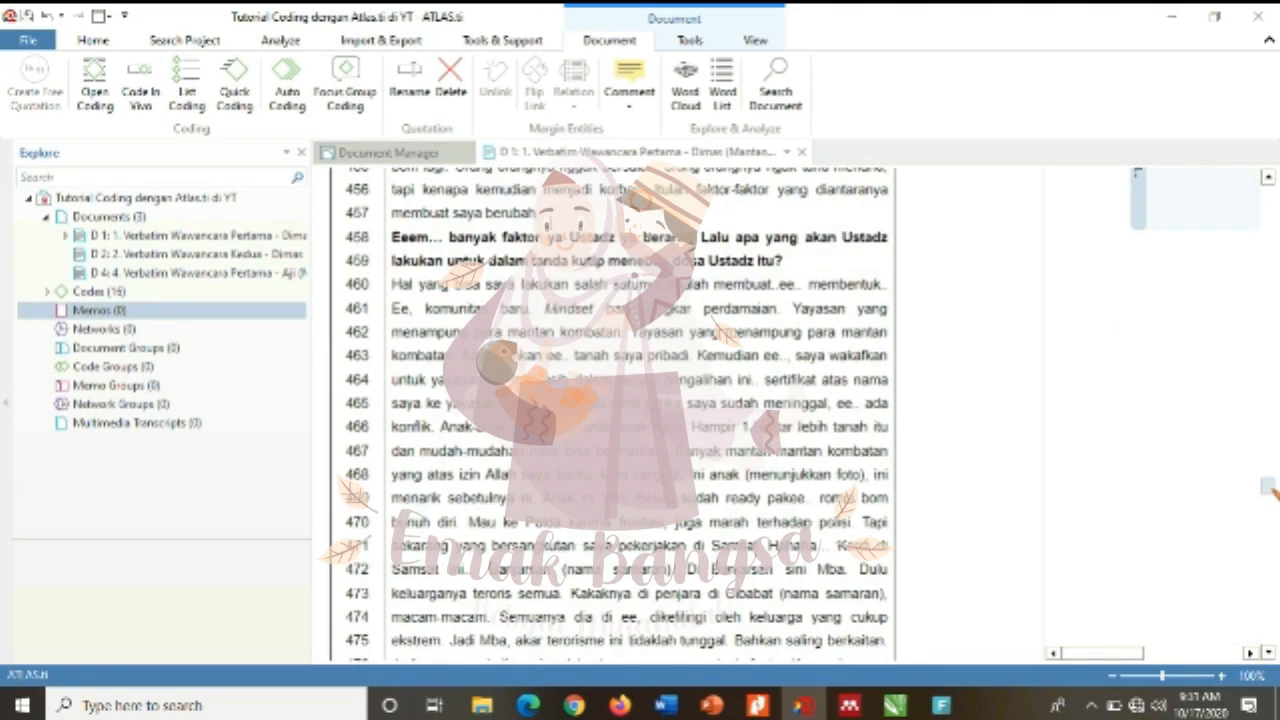
{"action": "left_click_drag", "start_coordinate": [396, 284], "coordinate": [889, 531]}
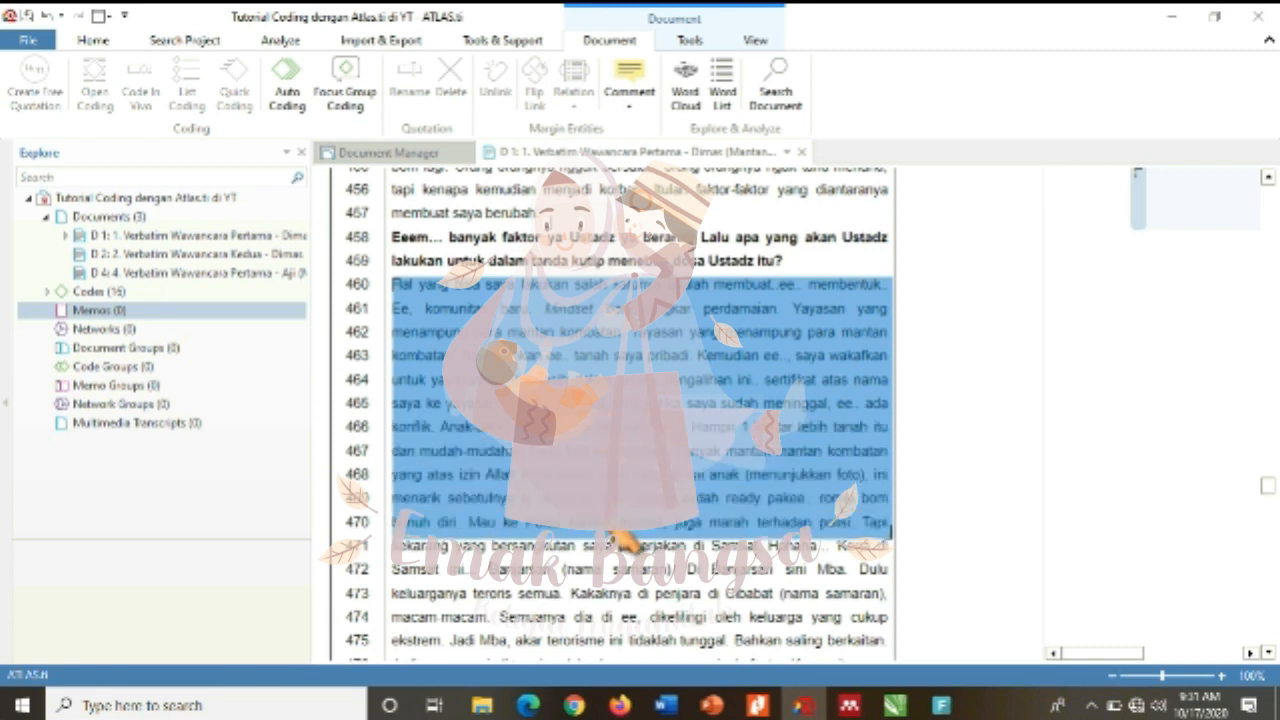
{"action": "left_click_drag", "start_coordinate": [617, 545], "coordinate": [890, 391]}
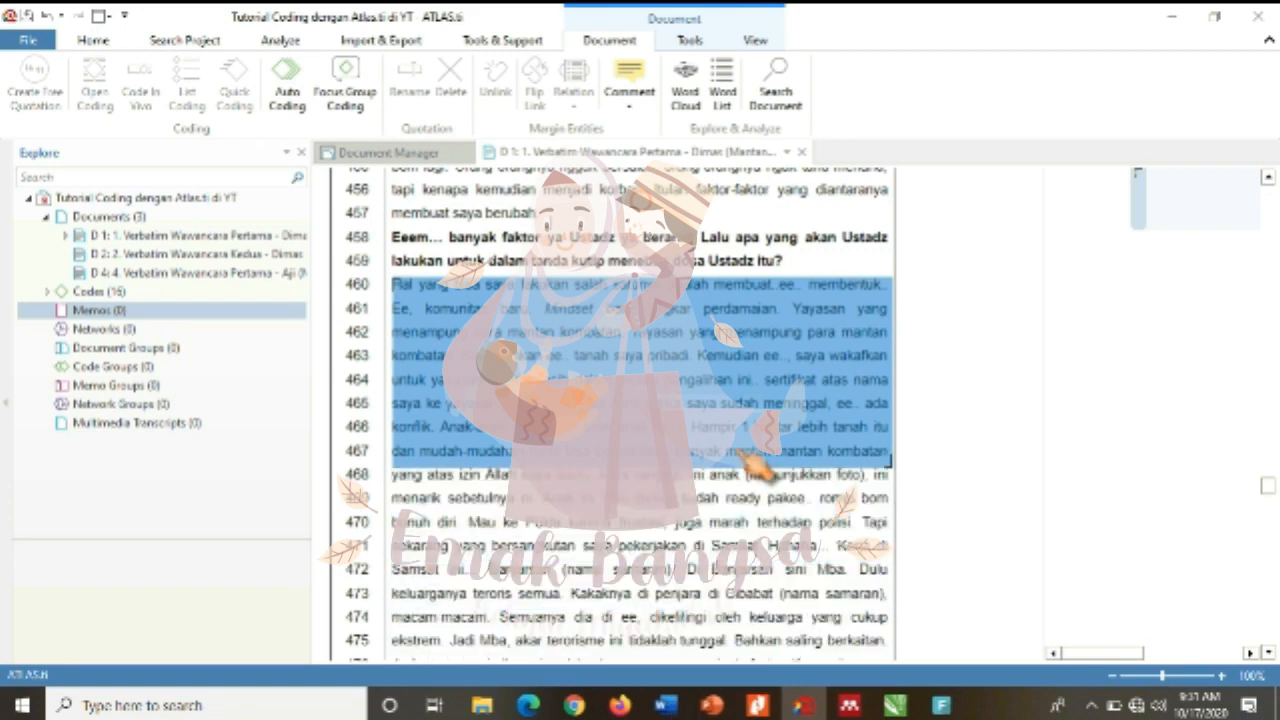
{"action": "scroll", "coordinate": [484, 283], "scroll_direction": "down", "scroll_amount": 1}
{"action": "left_click", "coordinate": [402, 222]}
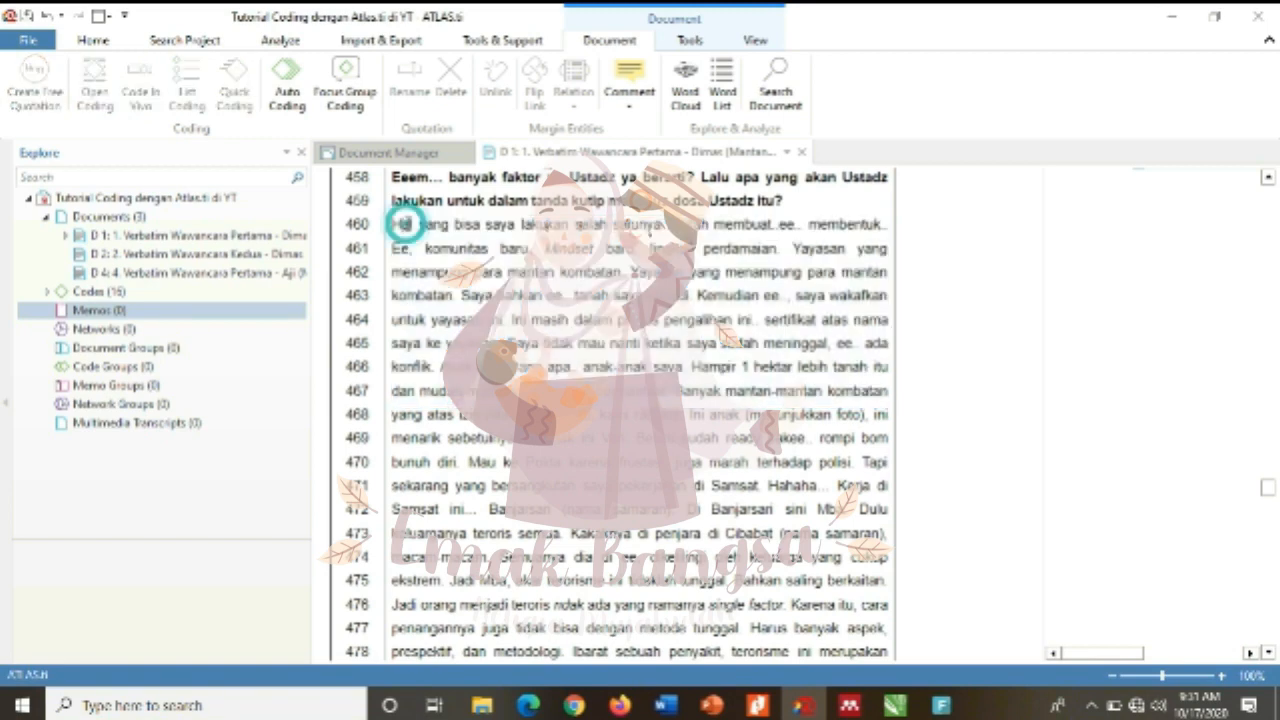
{"action": "left_click_drag", "start_coordinate": [403, 226], "coordinate": [482, 598]}
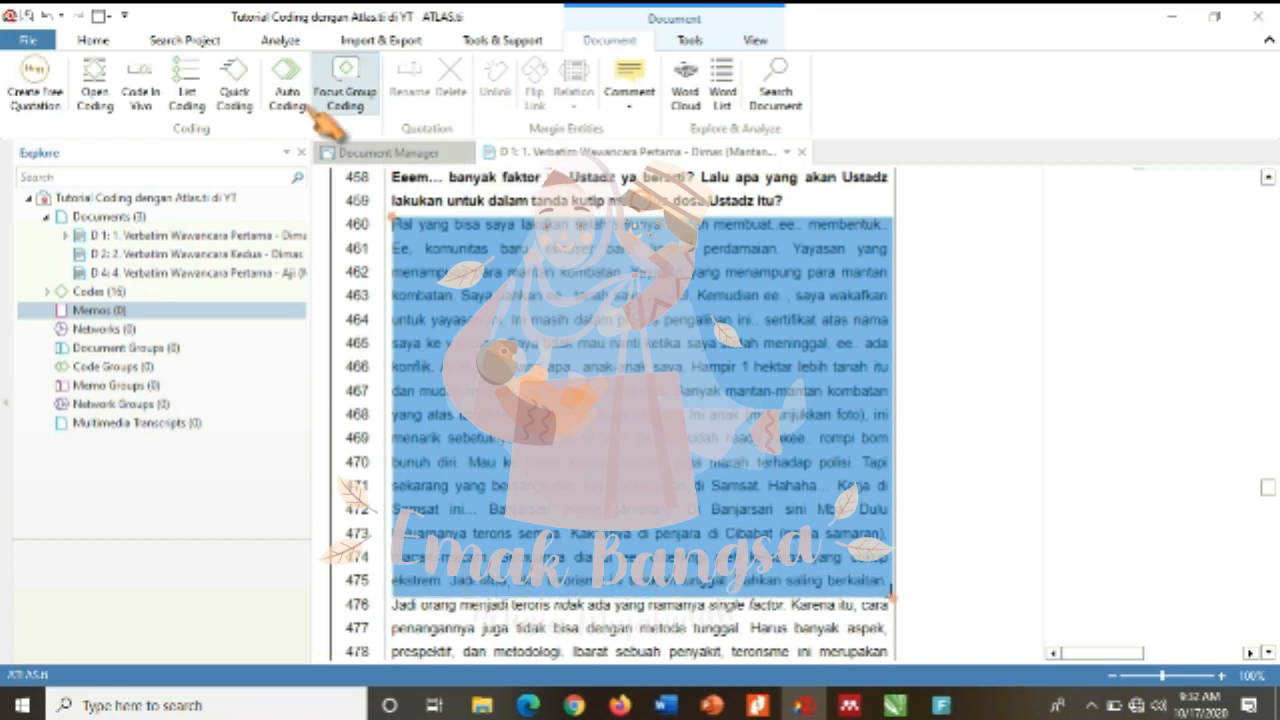
{"action": "left_click", "coordinate": [187, 90]}
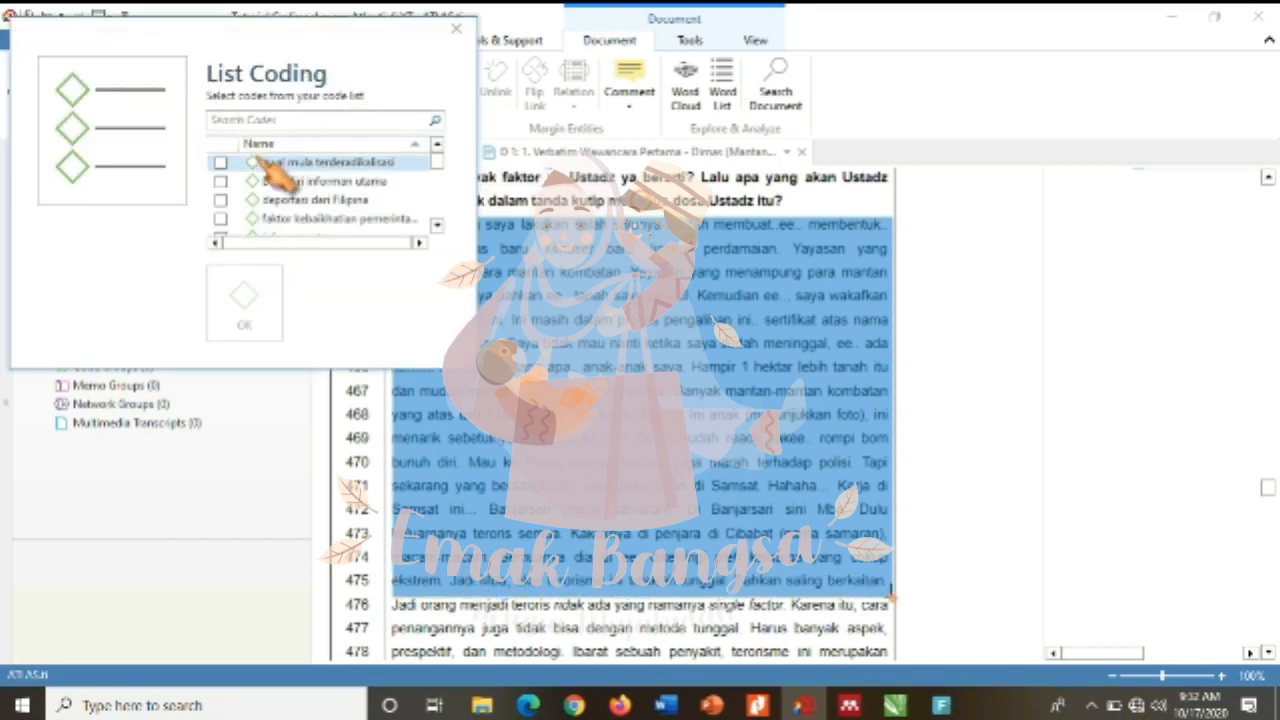
{"action": "left_click", "coordinate": [437, 226]}
{"action": "left_click", "coordinate": [220, 200]}
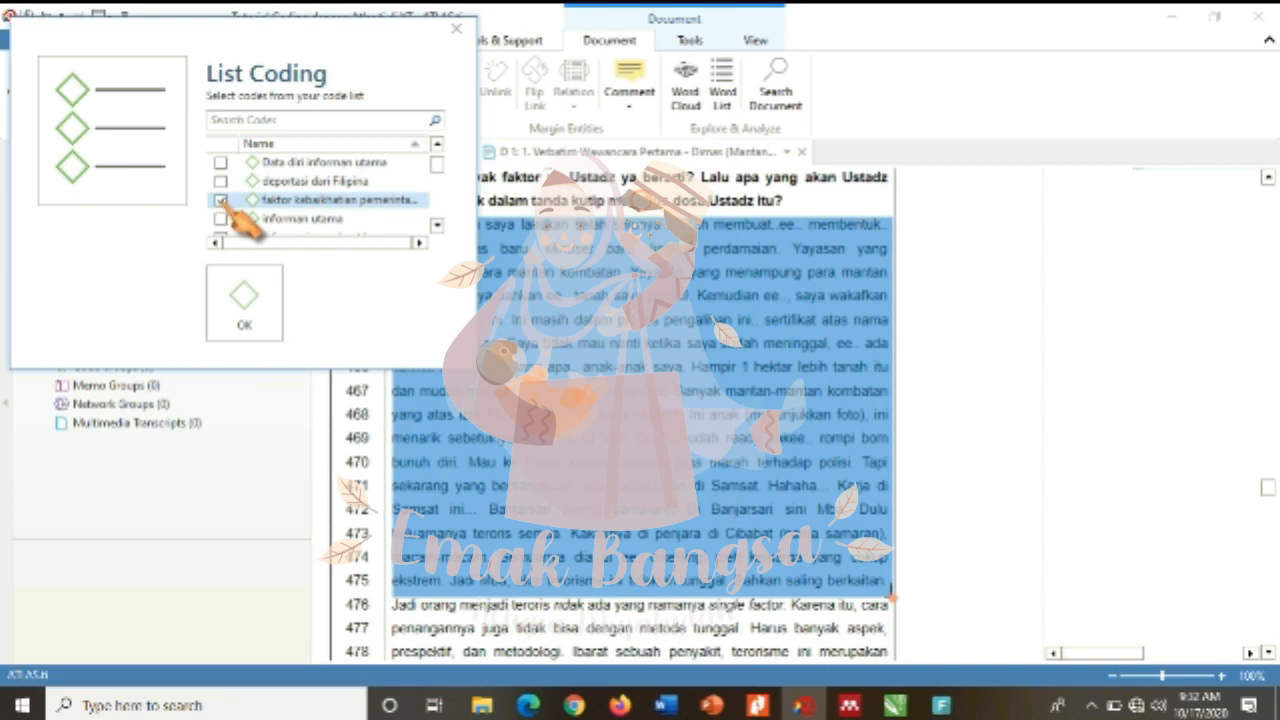
- Add the code kampanye anti terorisme to the List Coding choice for lines 460–475
{"action": "left_click", "coordinate": [437, 225]}
{"action": "left_click", "coordinate": [437, 225]}
{"action": "left_click", "coordinate": [437, 225]}
{"action": "left_click", "coordinate": [437, 225]}
{"action": "left_click", "coordinate": [437, 225]}
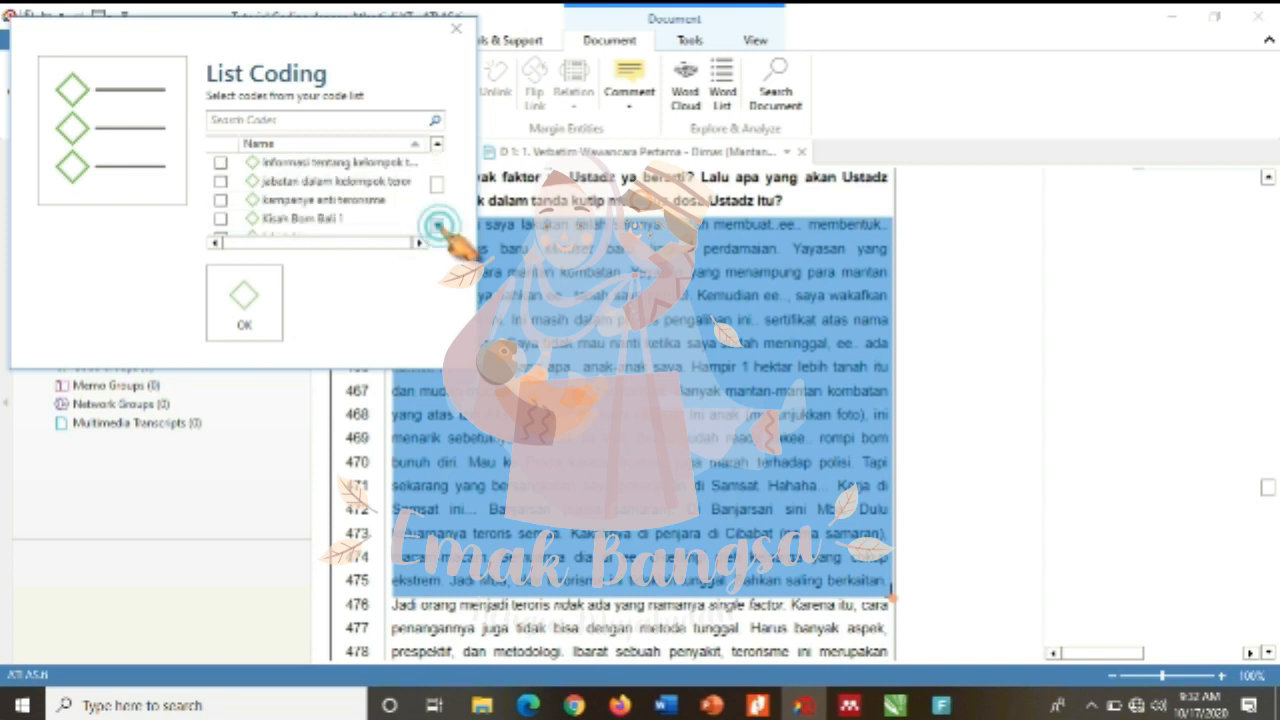
{"action": "left_click", "coordinate": [220, 200]}
- Add proses deradikalisasi, self esteem naik and welcome terhadap outgroup to the choice and apply all chosen codes to lines 460–475
{"action": "left_click", "coordinate": [437, 225]}
{"action": "left_click", "coordinate": [437, 225]}
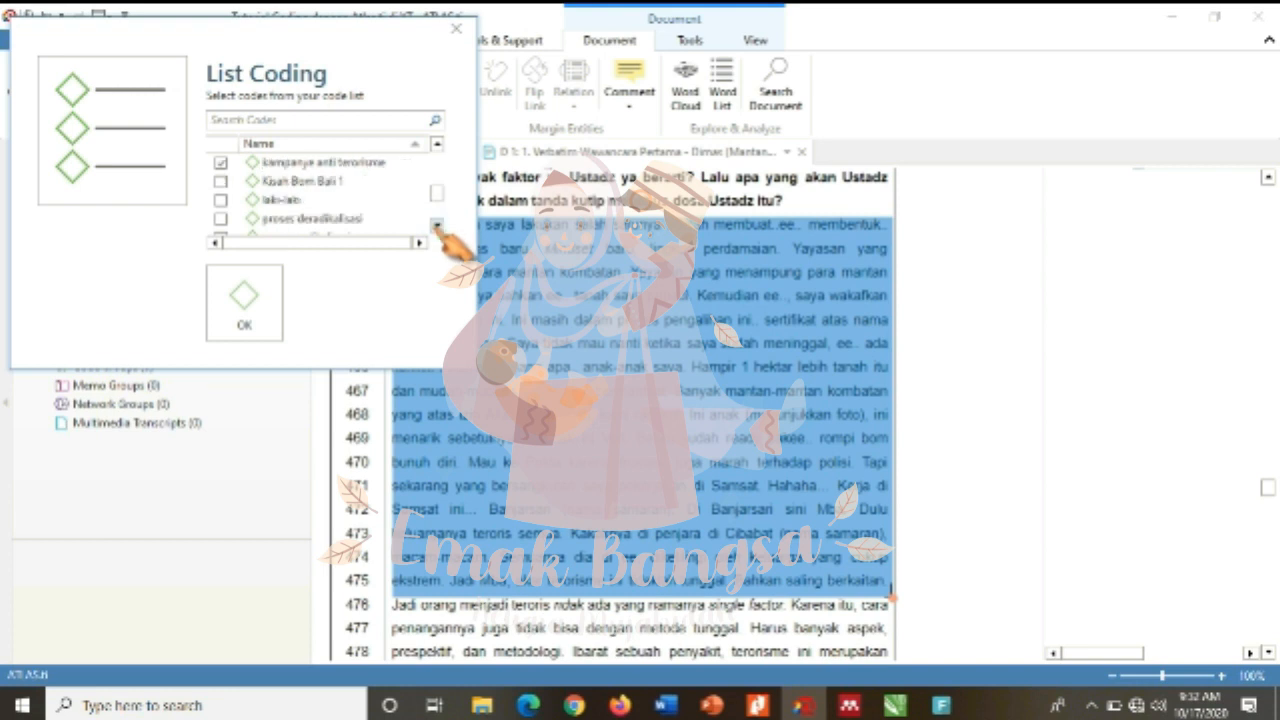
{"action": "left_click", "coordinate": [437, 225]}
{"action": "left_click", "coordinate": [437, 225]}
{"action": "left_click", "coordinate": [437, 225]}
{"action": "left_click", "coordinate": [437, 225]}
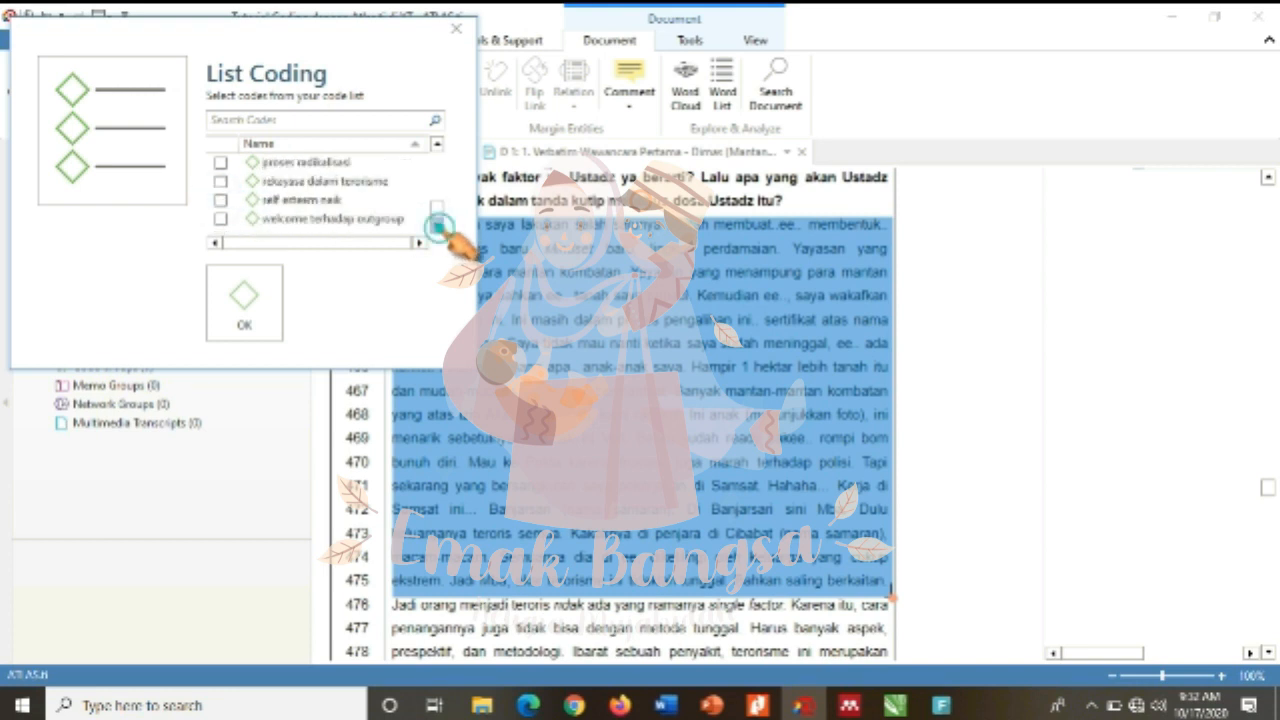
{"action": "left_click", "coordinate": [220, 200]}
{"action": "left_click", "coordinate": [220, 218]}
{"action": "left_click", "coordinate": [244, 300]}
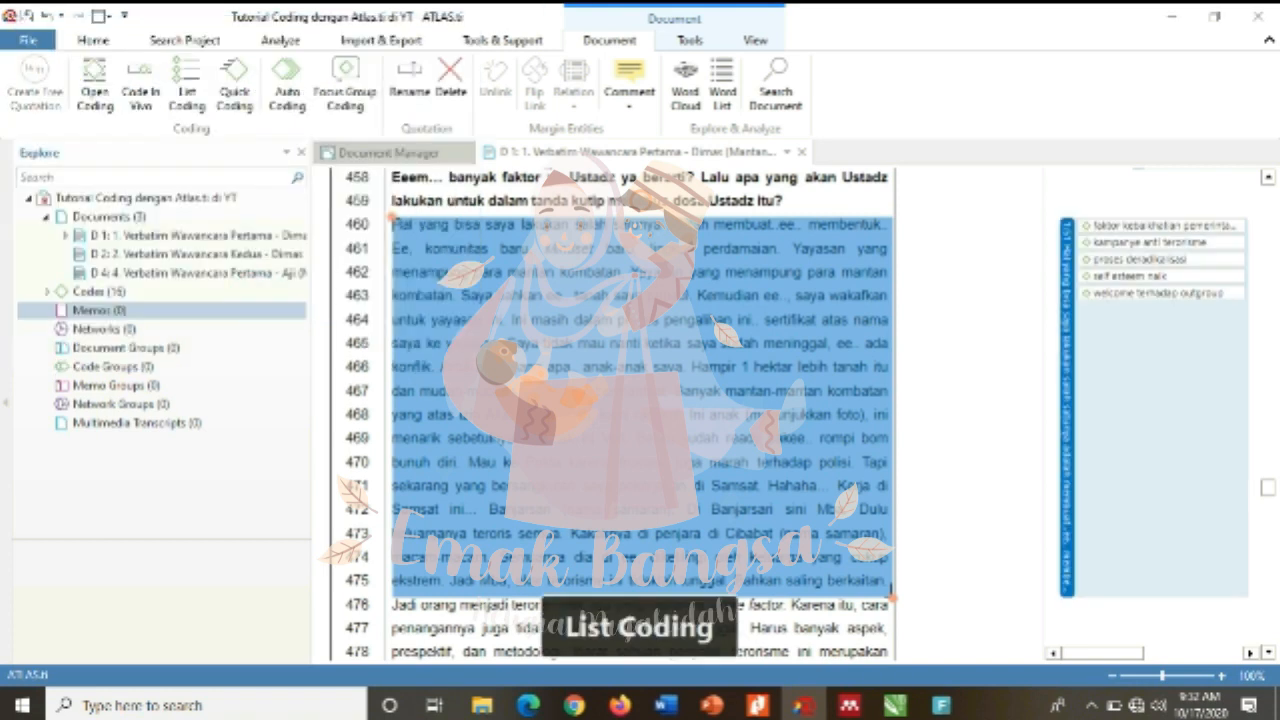
- Apply the codes kampanye anti terorisme and proses deradikalisasi to the passage on lines 476–485 with List Coding
{"action": "scroll", "coordinate": [522, 243], "scroll_direction": "down", "scroll_amount": 5}
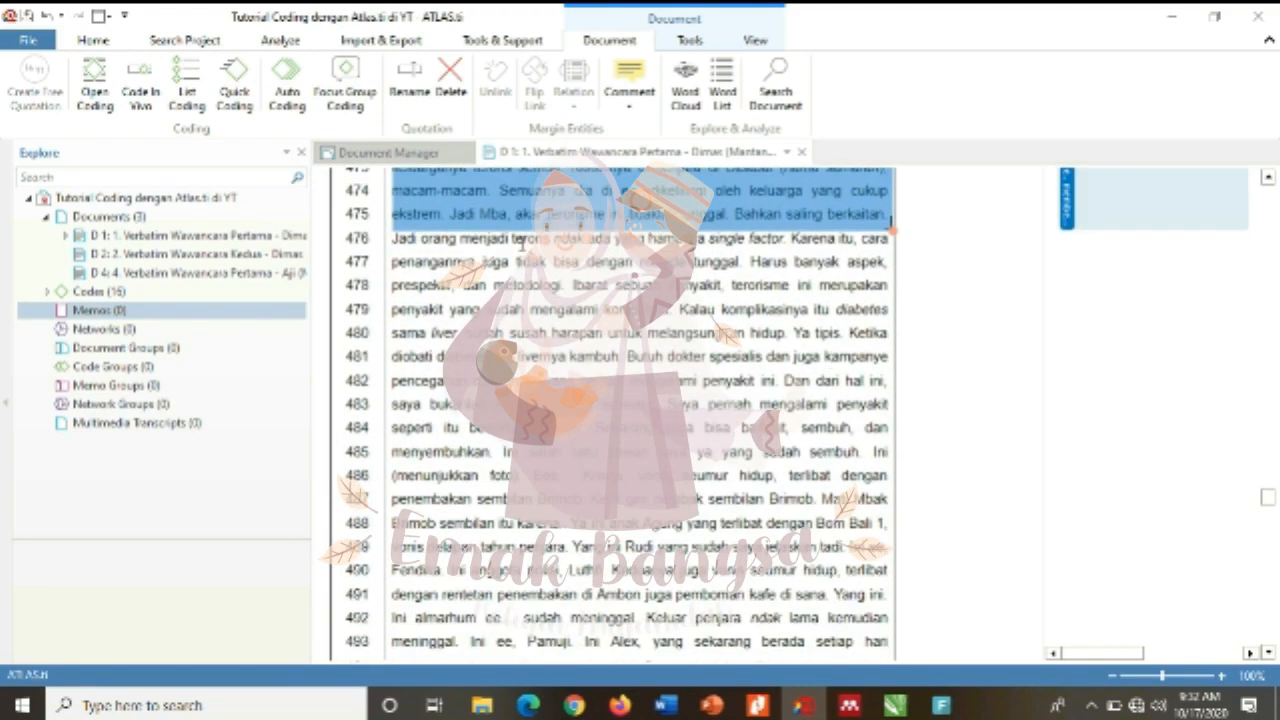
{"action": "left_click_drag", "start_coordinate": [392, 238], "coordinate": [862, 458]}
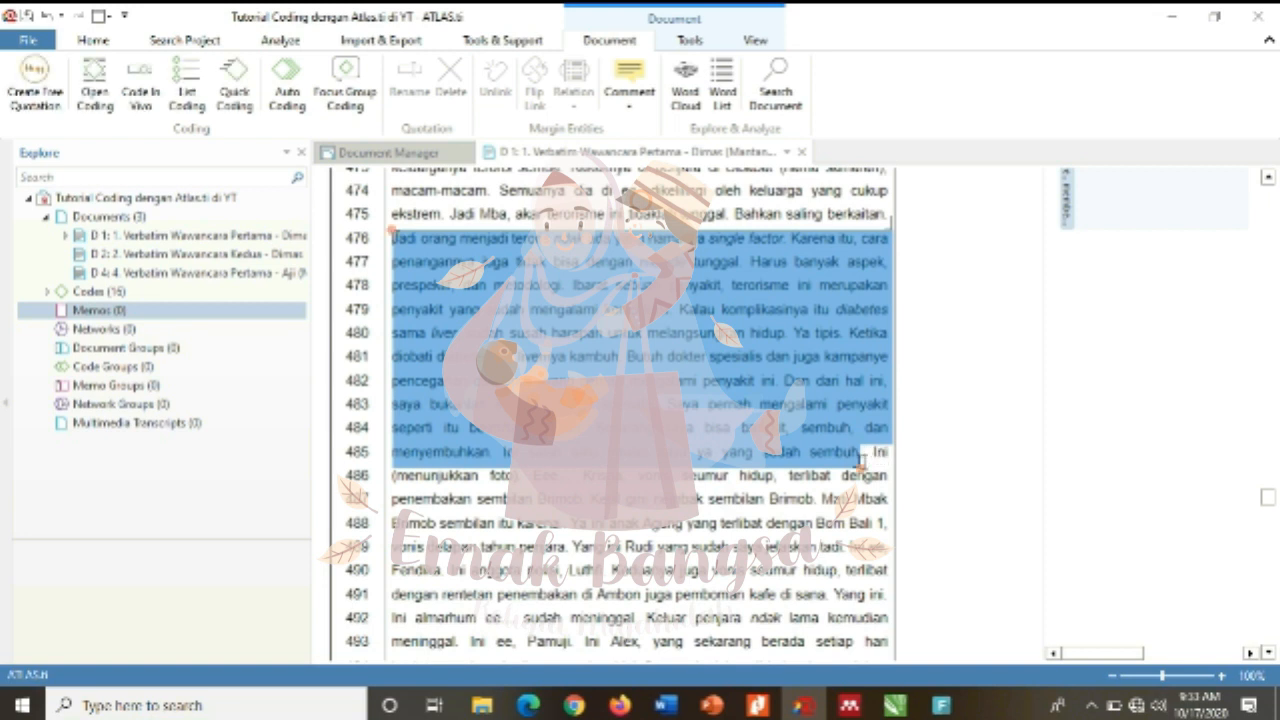
{"action": "left_click", "coordinate": [186, 92]}
{"action": "scroll", "coordinate": [400, 230], "scroll_direction": "down", "scroll_amount": 3}
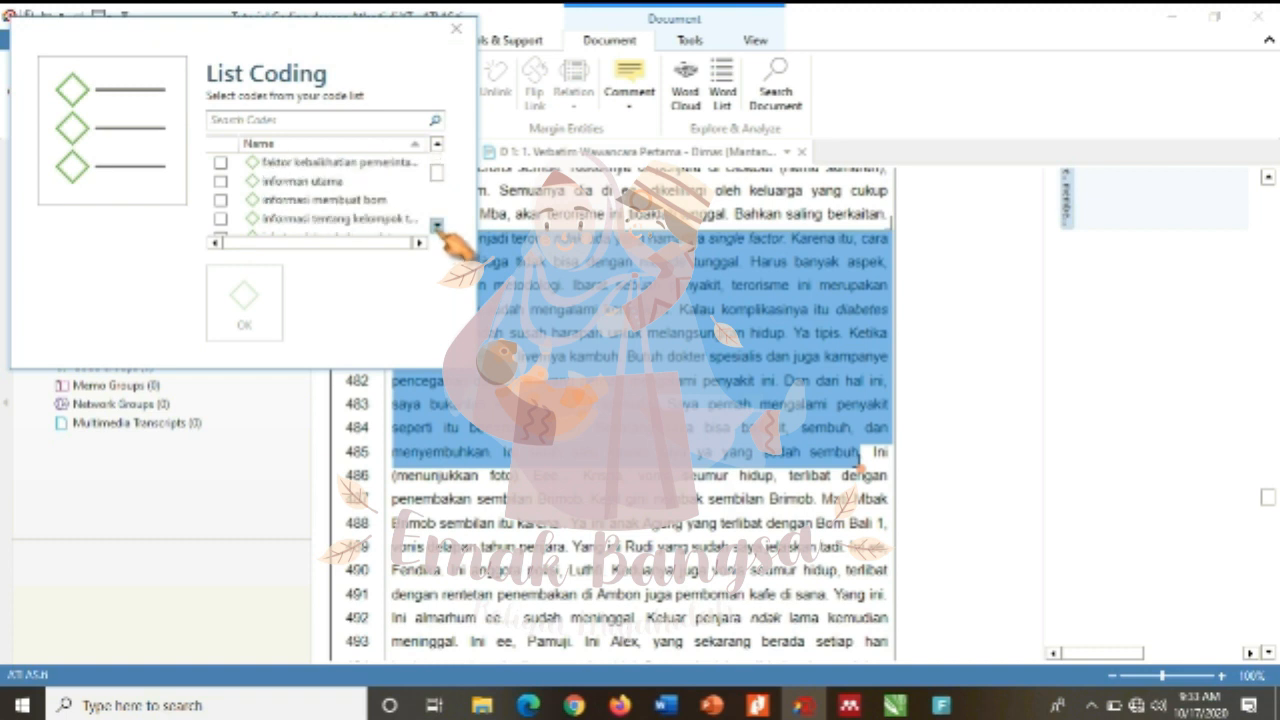
{"action": "left_click", "coordinate": [437, 225]}
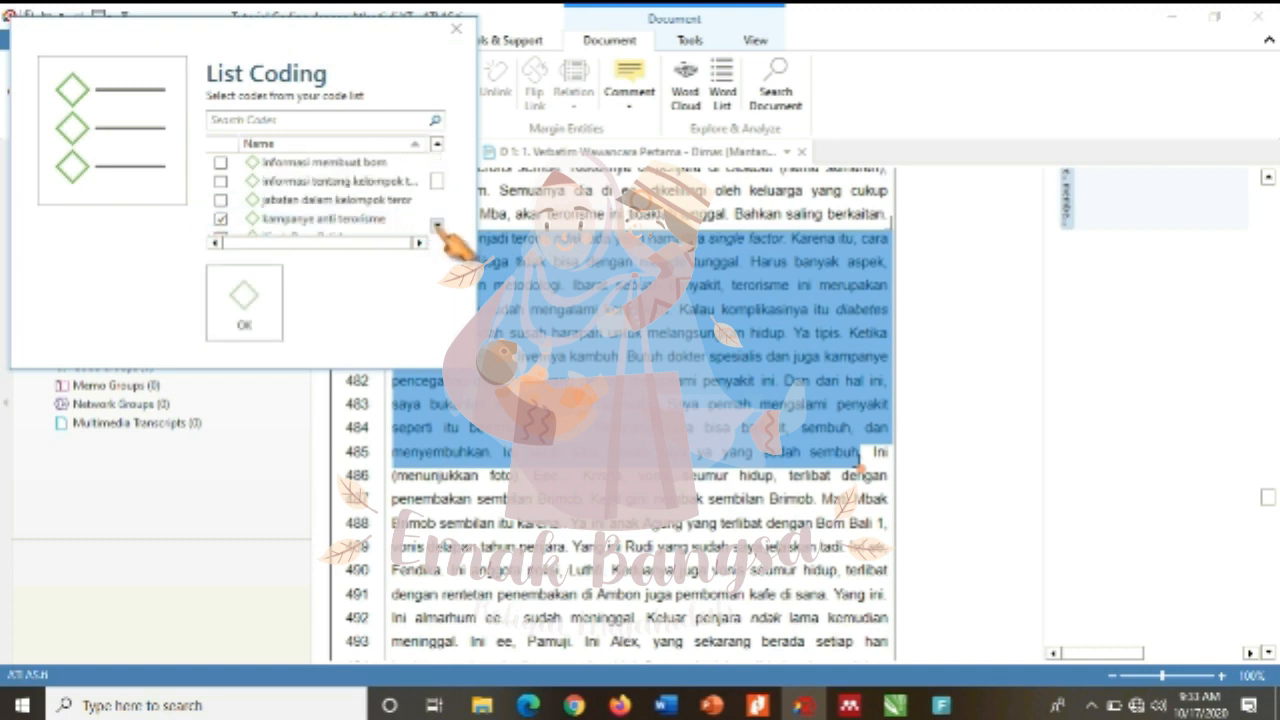
{"action": "left_click", "coordinate": [437, 225]}
{"action": "left_click", "coordinate": [220, 181]}
{"action": "left_click", "coordinate": [244, 300]}
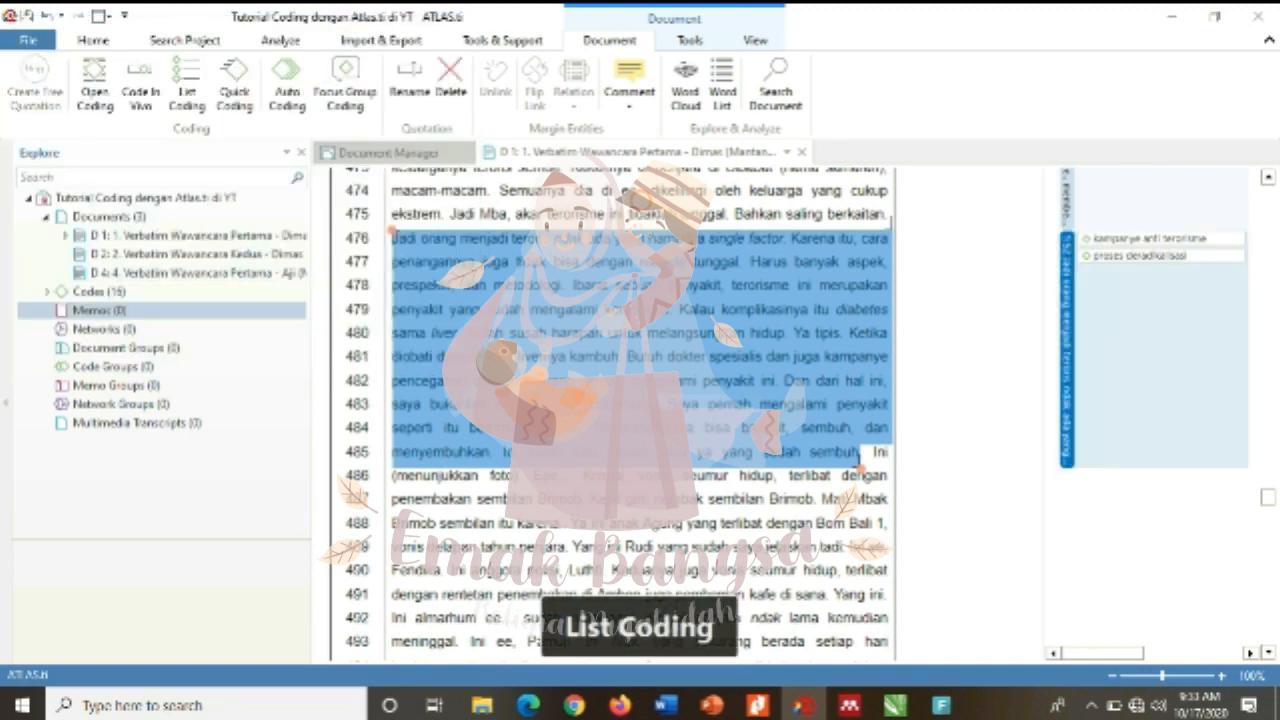
- Select the rest of the answer on lines 485–499 and choose the code faktor kebaikhatian pemerinta... in List Coding
{"action": "left_click_drag", "start_coordinate": [866, 451], "coordinate": [892, 645]}
{"action": "left_click", "coordinate": [1268, 653]}
{"action": "left_click", "coordinate": [858, 188]}
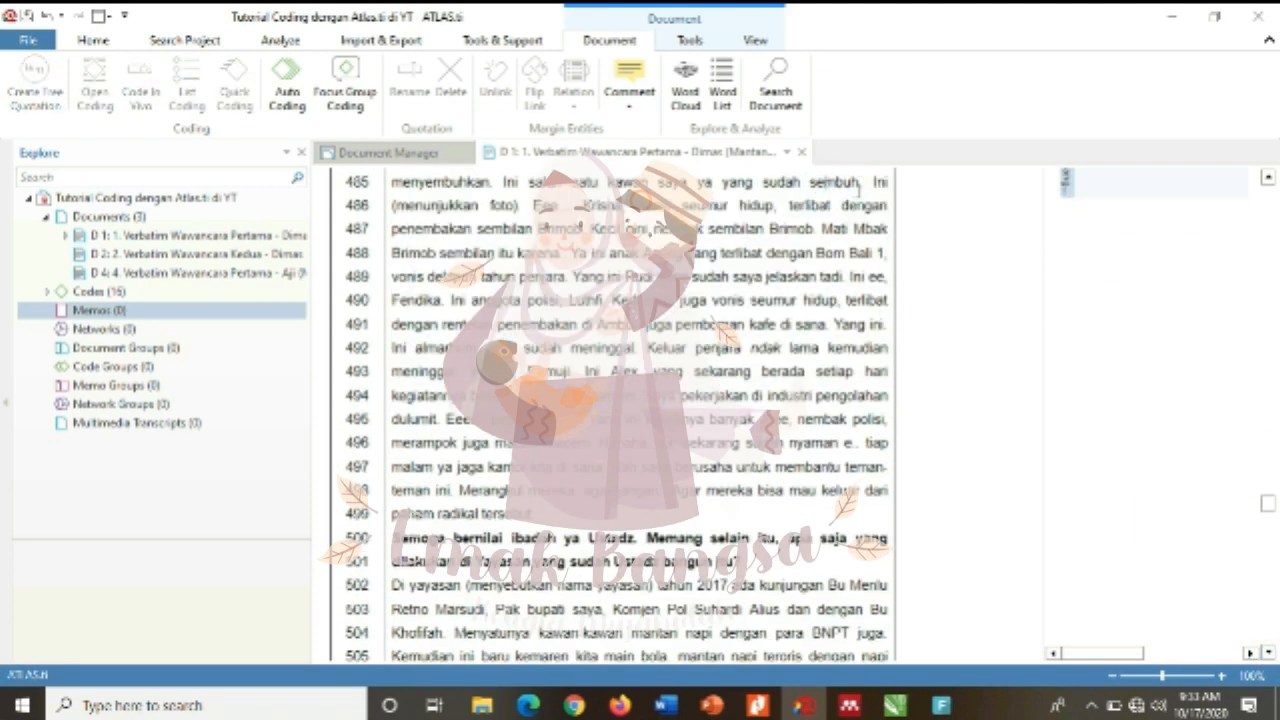
{"action": "left_click_drag", "start_coordinate": [874, 182], "coordinate": [820, 518]}
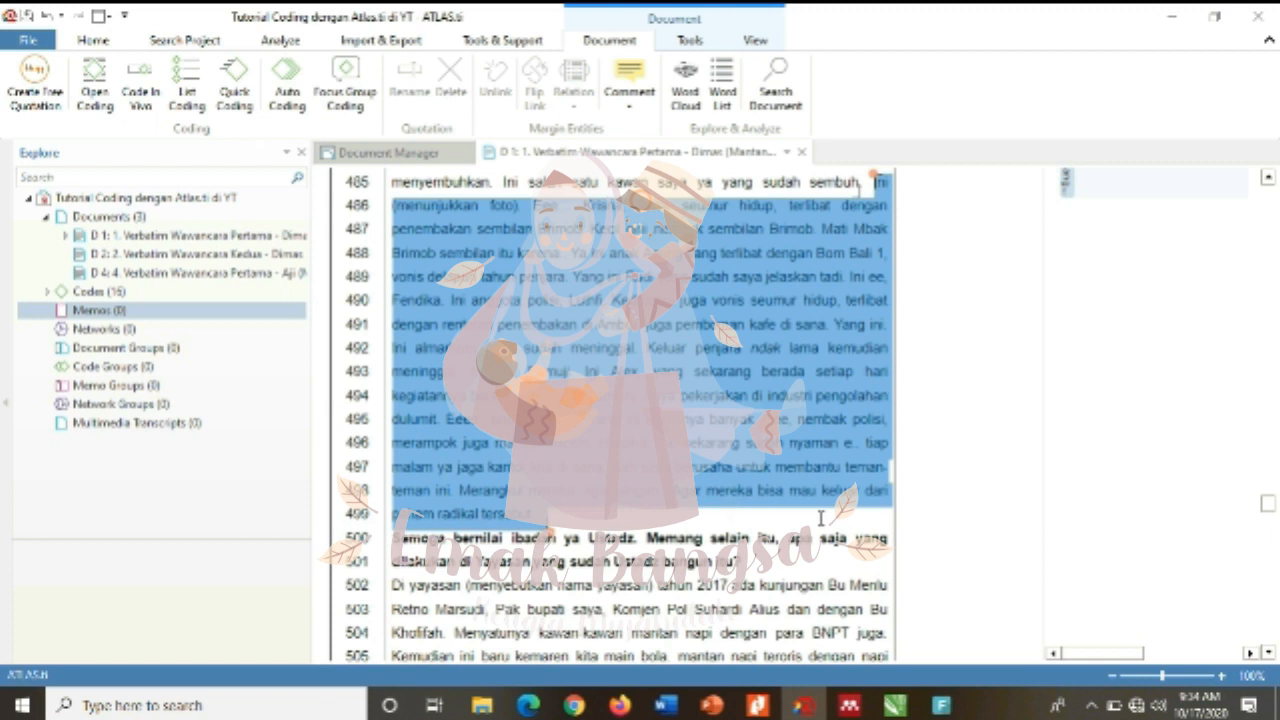
{"action": "left_click", "coordinate": [186, 92]}
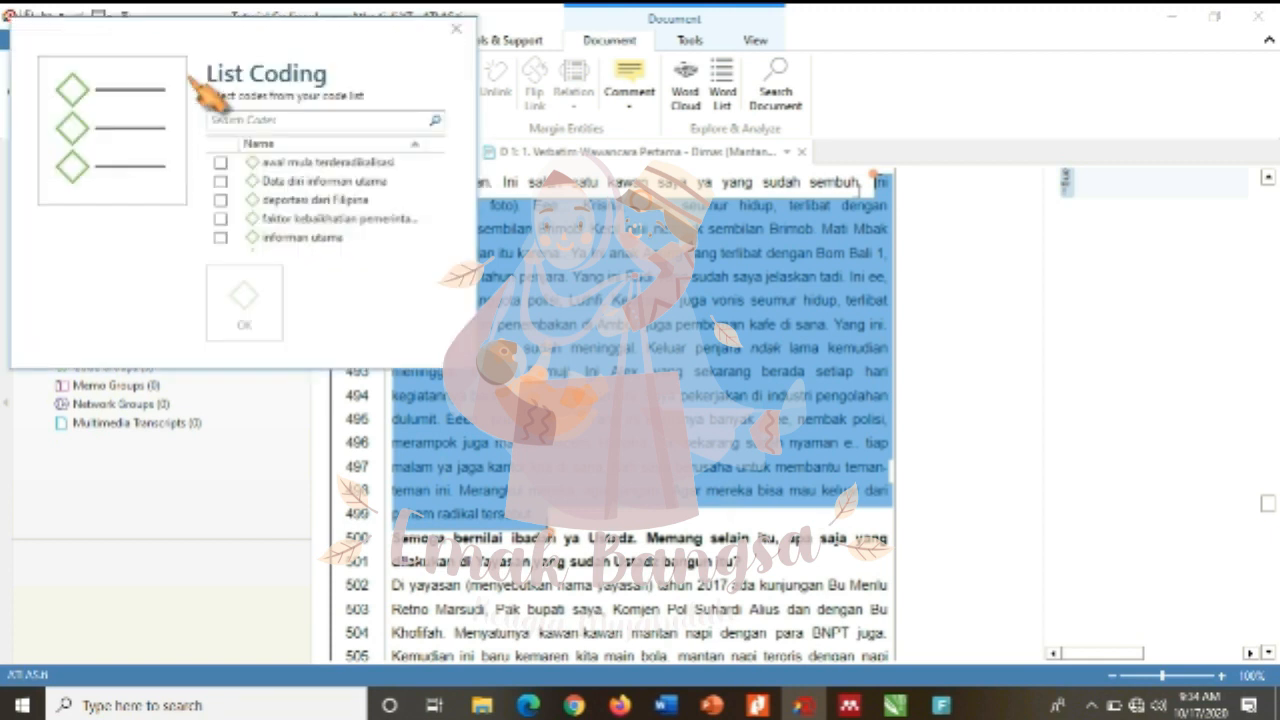
{"action": "left_click", "coordinate": [438, 228]}
{"action": "left_click", "coordinate": [221, 200]}
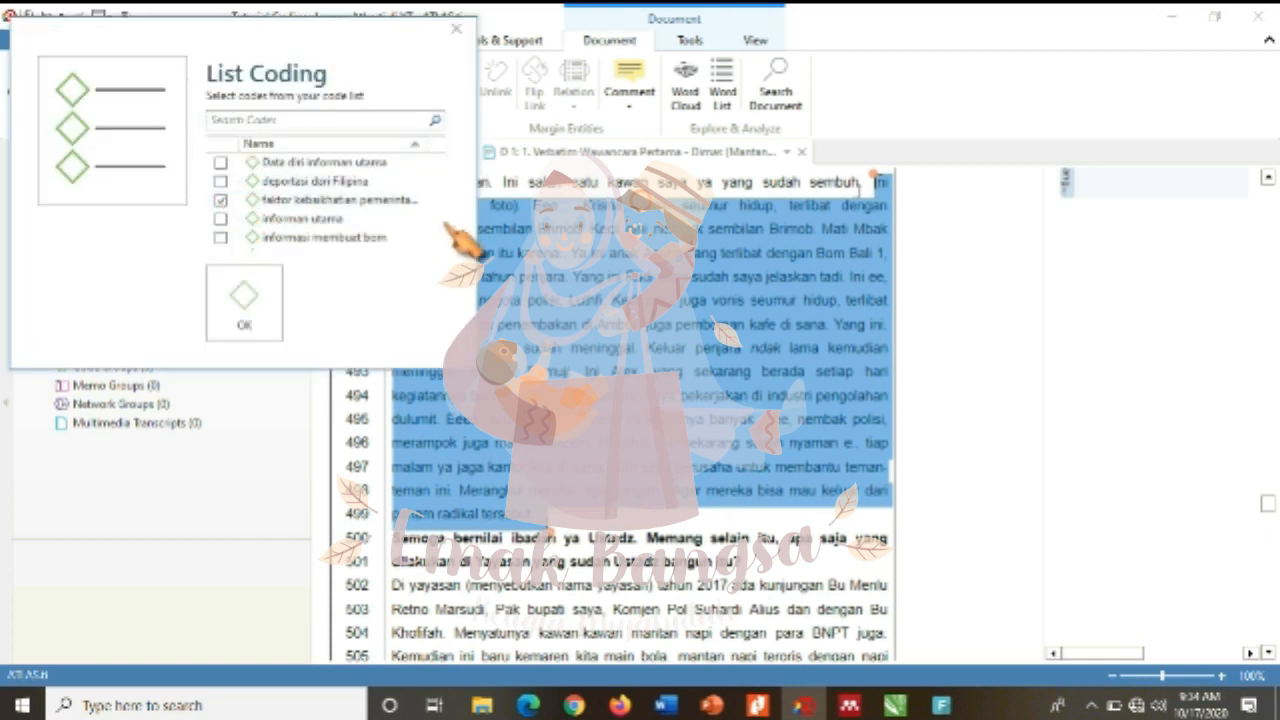
- Add the codes kampanye anti terorisme and proses deradikalisasi to the List Coding choice for lines 485–499
{"action": "left_click", "coordinate": [437, 226]}
{"action": "left_click", "coordinate": [437, 226]}
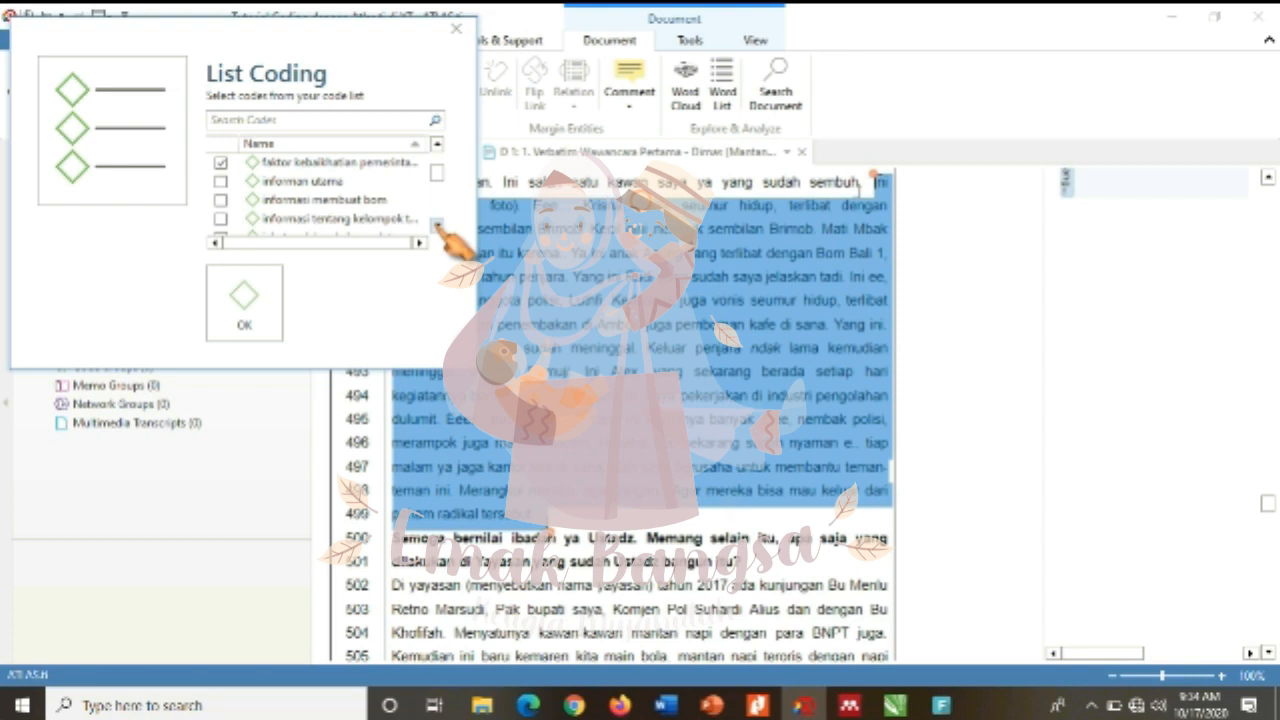
{"action": "left_click", "coordinate": [437, 226]}
{"action": "left_click", "coordinate": [437, 226]}
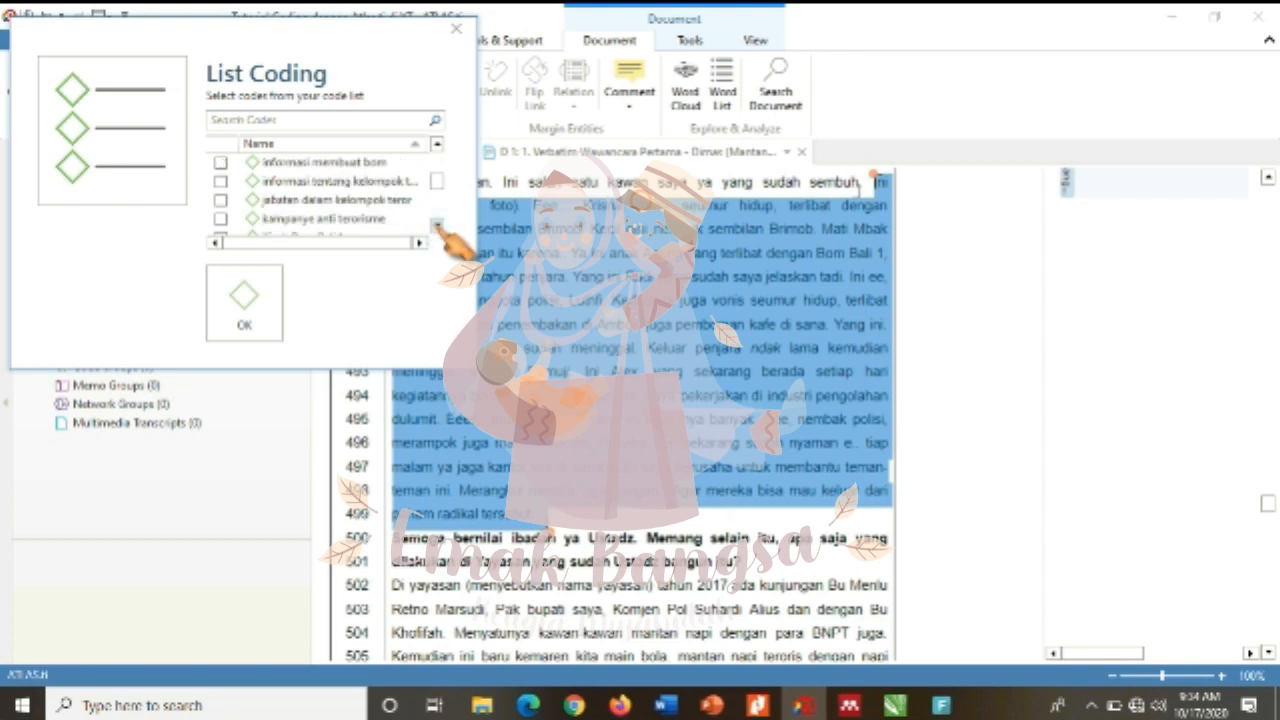
{"action": "left_click", "coordinate": [437, 226]}
{"action": "left_click", "coordinate": [221, 200]}
{"action": "left_click", "coordinate": [437, 226]}
{"action": "left_click", "coordinate": [437, 226]}
{"action": "left_click", "coordinate": [437, 226]}
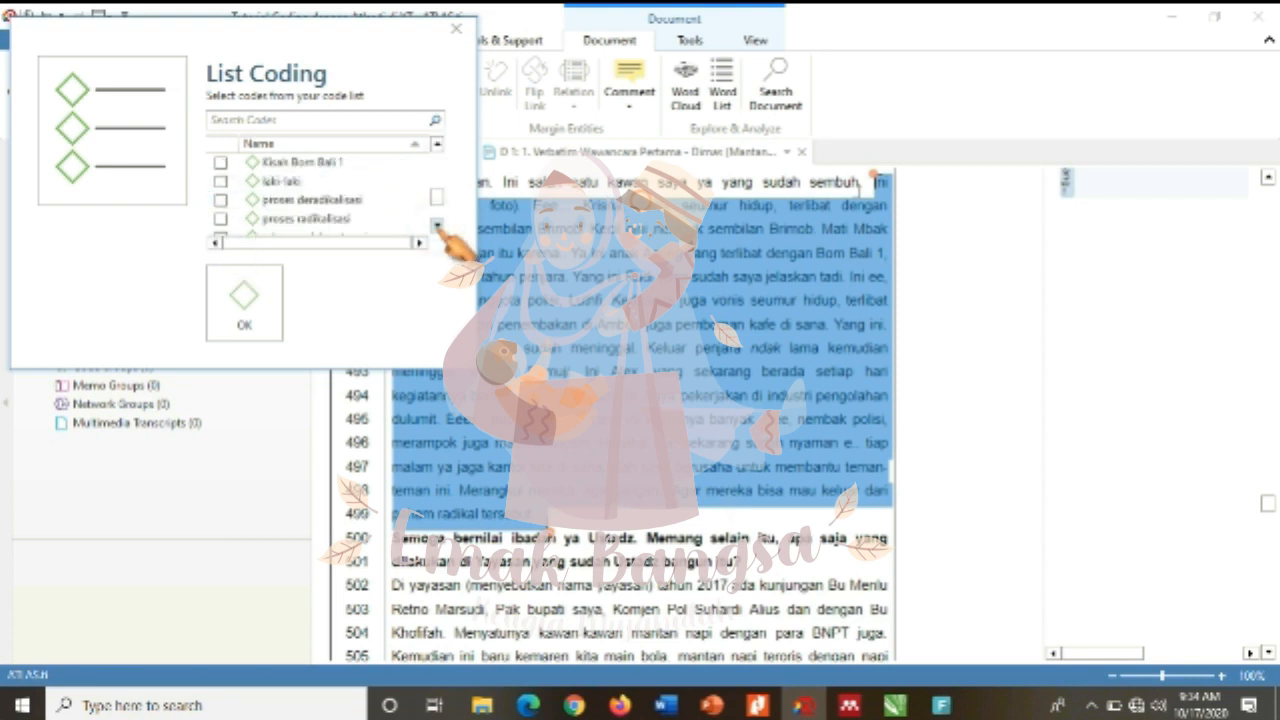
{"action": "left_click", "coordinate": [221, 200]}
- Add self esteem naik and welcome terhadap outgroup to the choice and apply all chosen codes to lines 485–499
{"action": "left_click", "coordinate": [437, 226]}
{"action": "left_click", "coordinate": [437, 226]}
{"action": "left_click", "coordinate": [435, 228]}
{"action": "left_click", "coordinate": [221, 200]}
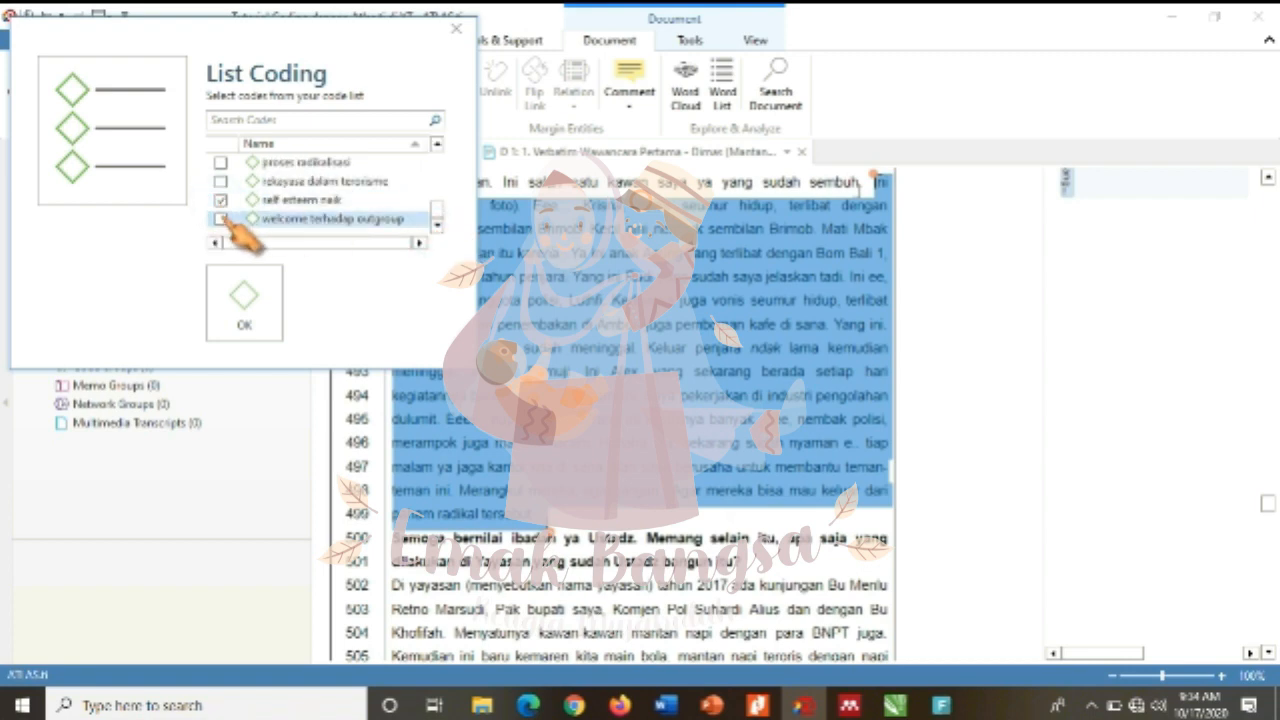
{"action": "left_click", "coordinate": [221, 218]}
{"action": "left_click", "coordinate": [245, 297]}
- Select the answer passage on lines 502–509 and choose the code faktor kebaikhatian pemerinta... in List Coding
{"action": "scroll", "coordinate": [1268, 651], "scroll_direction": "down", "scroll_amount": 5}
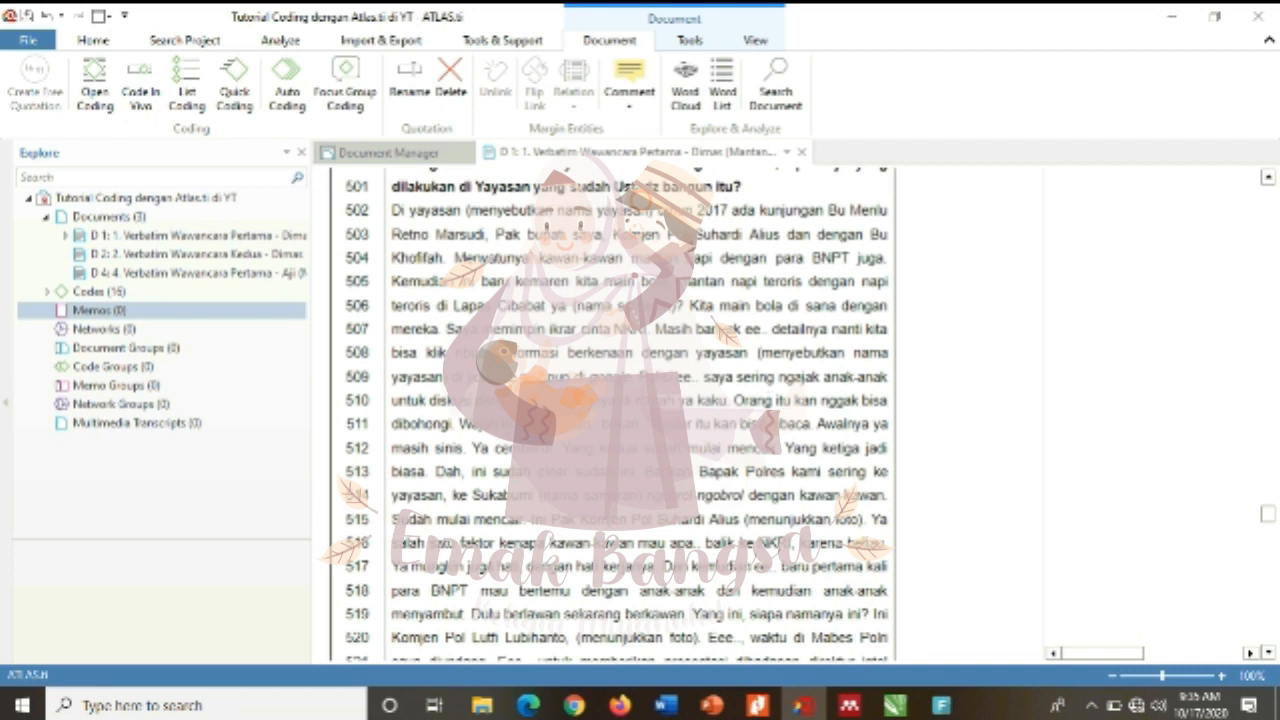
{"action": "left_click_drag", "start_coordinate": [392, 205], "coordinate": [440, 377]}
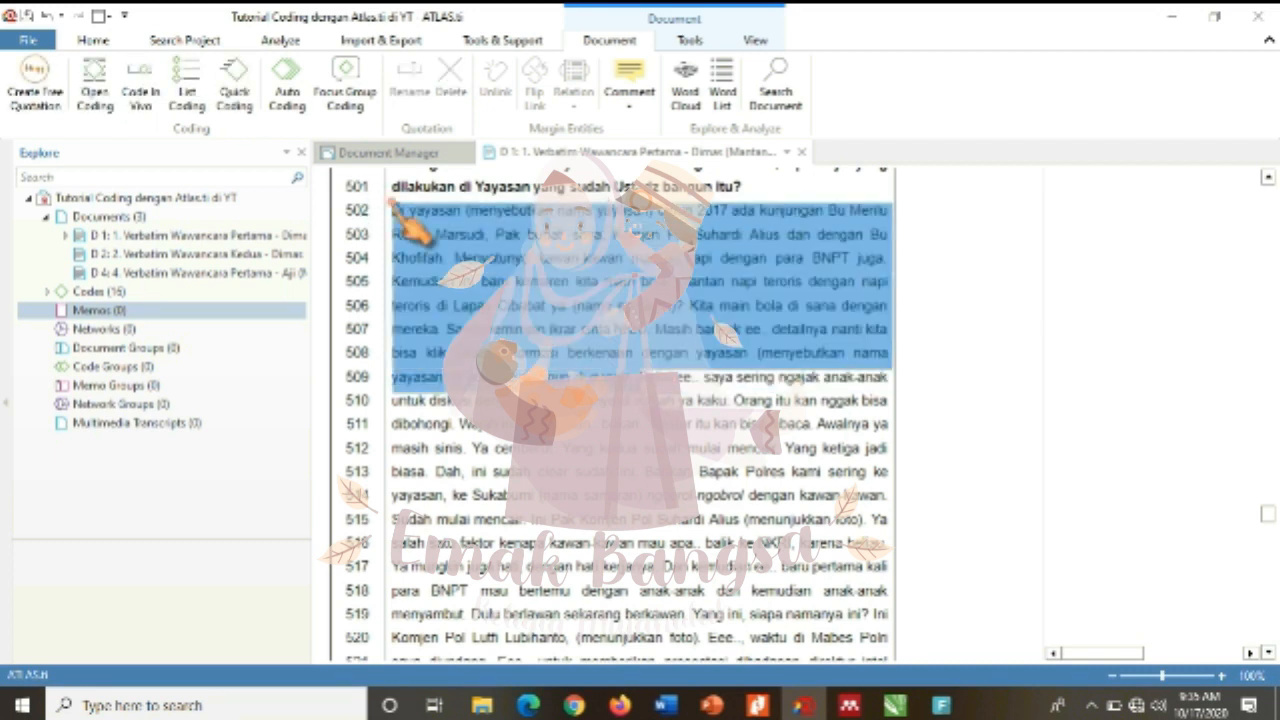
{"action": "left_click", "coordinate": [190, 92]}
{"action": "left_click", "coordinate": [436, 224]}
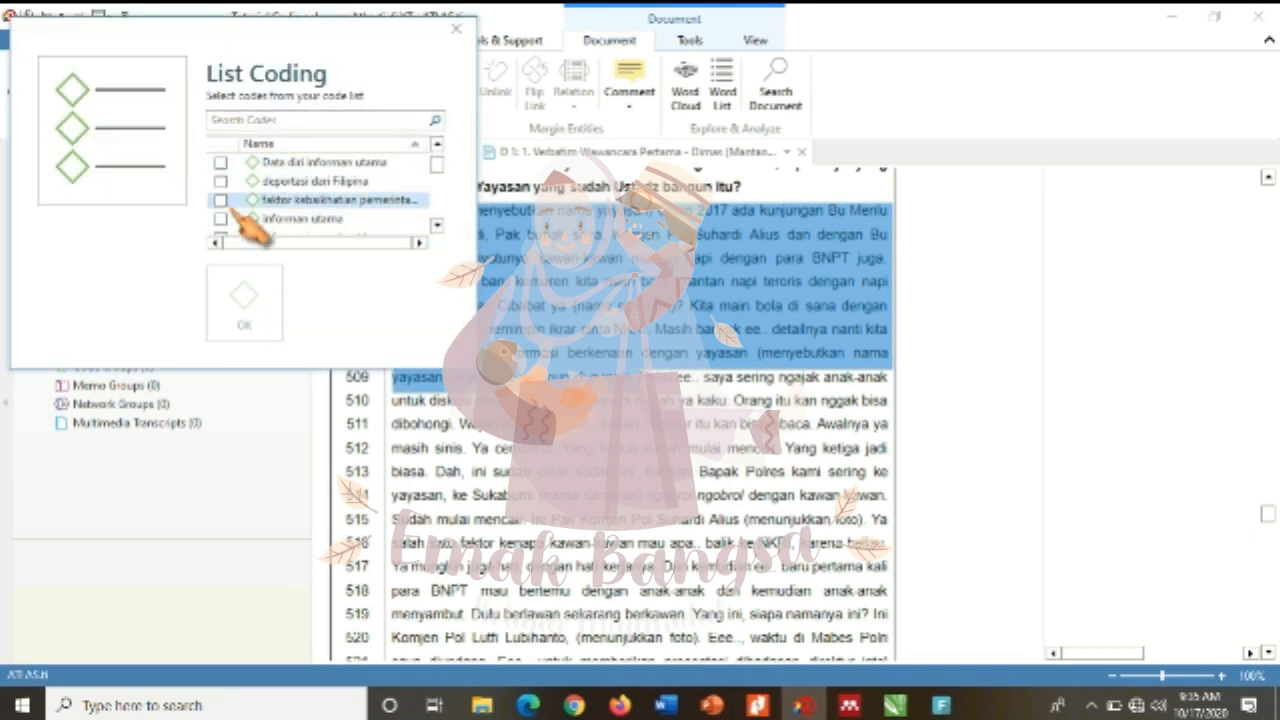
- Add the code kampanye anti terorisme to the List Coding choice for lines 502–509
{"action": "left_click", "coordinate": [436, 224]}
{"action": "left_click", "coordinate": [436, 224]}
{"action": "left_click", "coordinate": [436, 224]}
{"action": "left_click", "coordinate": [436, 224]}
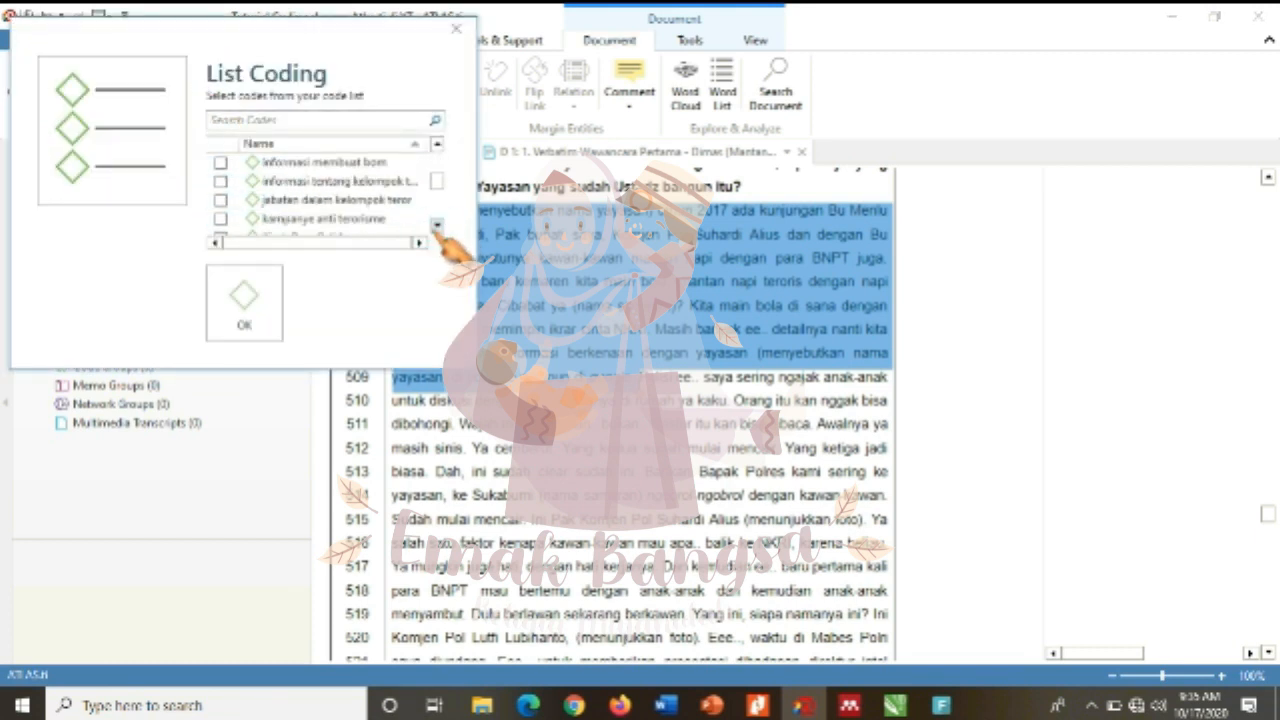
{"action": "left_click", "coordinate": [220, 218]}
{"action": "left_click", "coordinate": [436, 224]}
{"action": "left_click", "coordinate": [436, 224]}
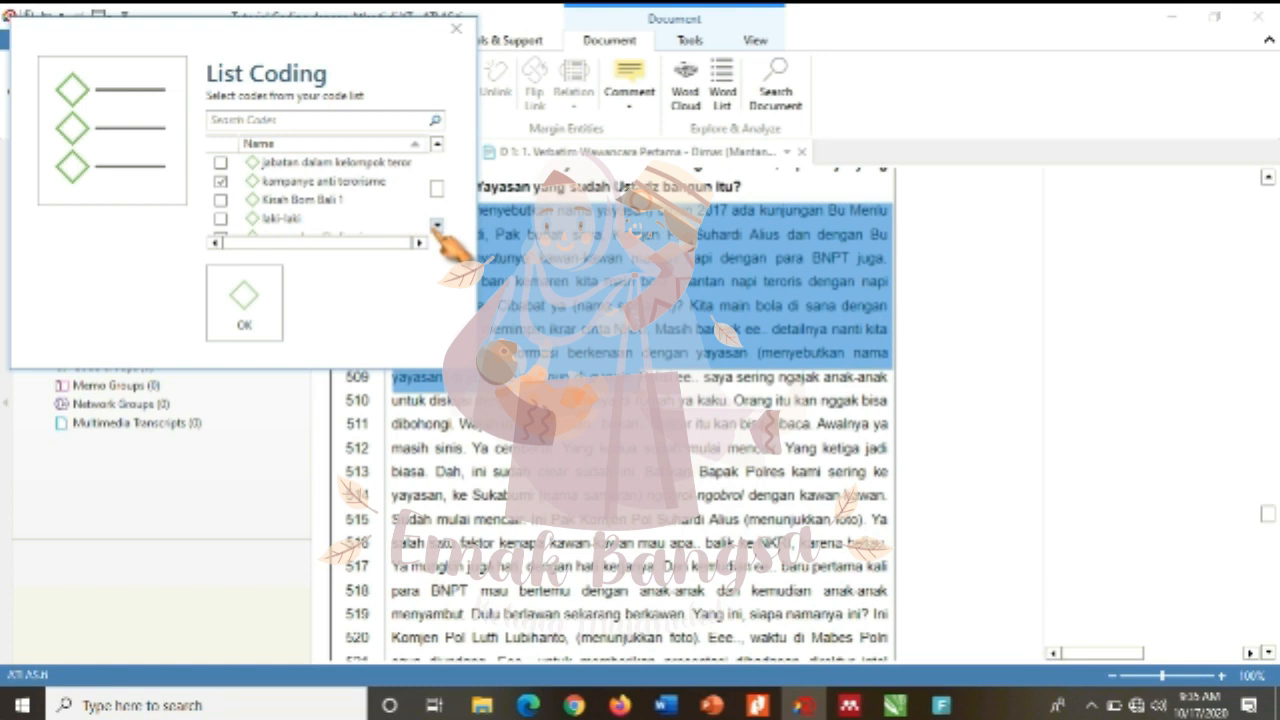
- Add self esteem naik to the choice and apply all chosen codes to lines 502–509
{"action": "left_click", "coordinate": [436, 224]}
{"action": "left_click", "coordinate": [436, 224]}
{"action": "left_click", "coordinate": [436, 224]}
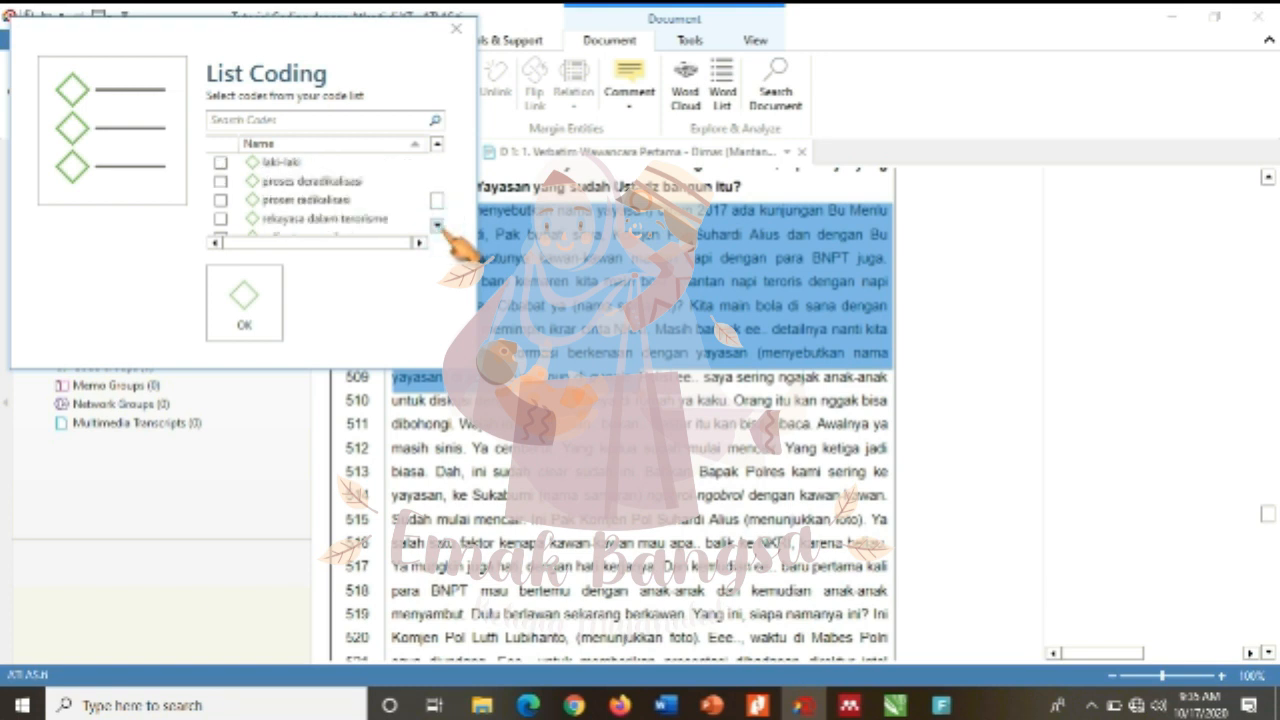
{"action": "left_click", "coordinate": [436, 224]}
{"action": "left_click", "coordinate": [436, 224]}
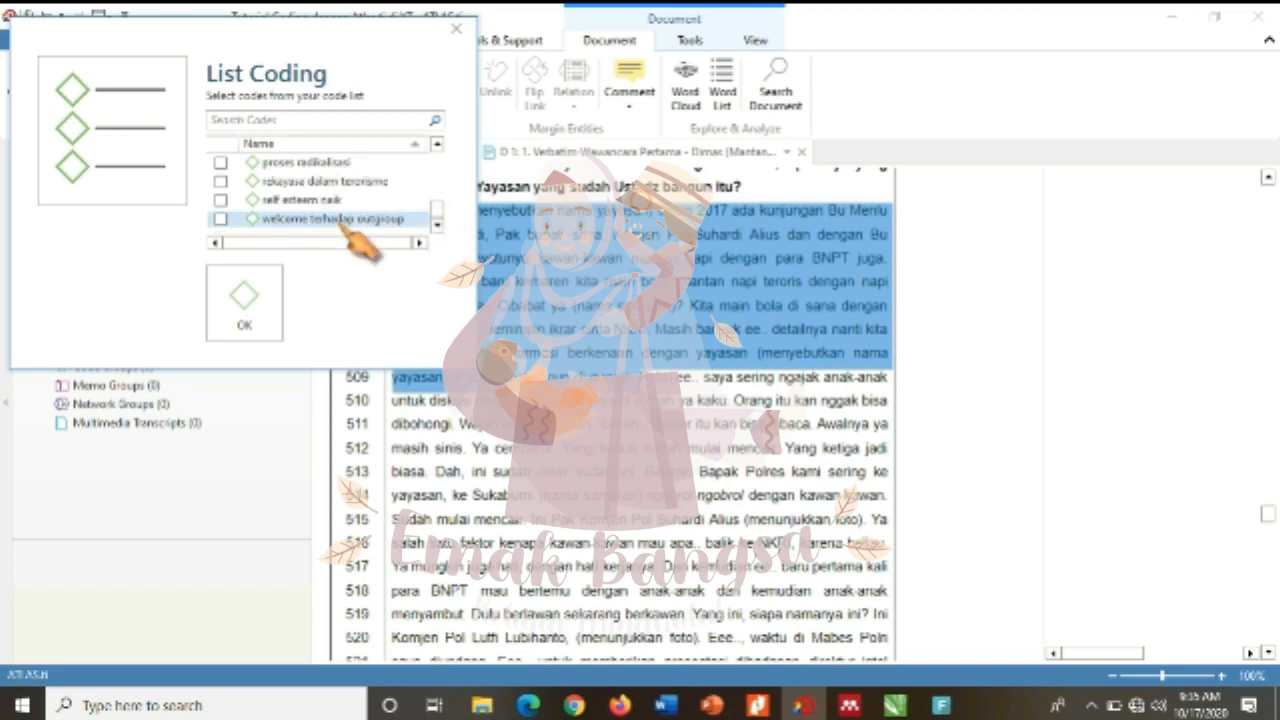
{"action": "left_click", "coordinate": [220, 200]}
{"action": "left_click", "coordinate": [244, 300]}
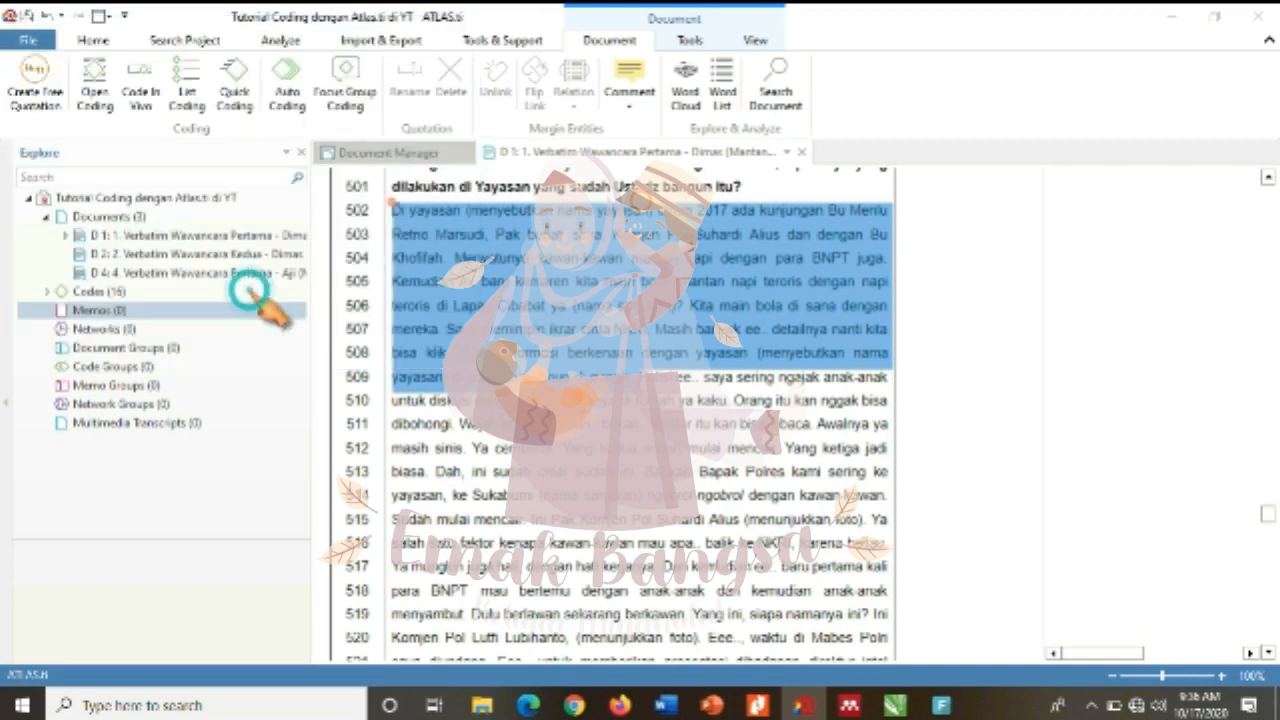
- Select the answer passage on lines 509–525 and choose the code faktor kebaikhatian pemerinta... in List Coding
{"action": "left_click", "coordinate": [1268, 651]}
{"action": "left_click", "coordinate": [1268, 652]}
{"action": "left_click", "coordinate": [1268, 652]}
{"action": "left_click", "coordinate": [1268, 652]}
{"action": "left_click", "coordinate": [642, 178]}
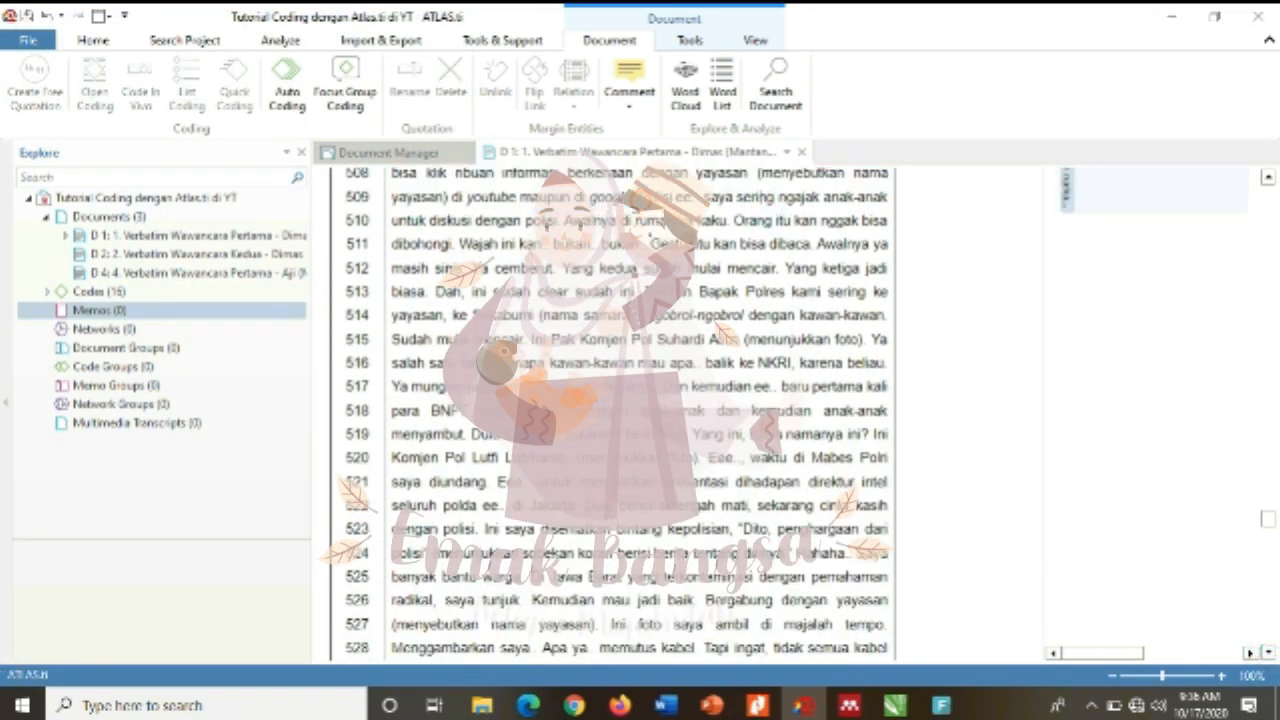
{"action": "left_click_drag", "start_coordinate": [721, 197], "coordinate": [522, 578]}
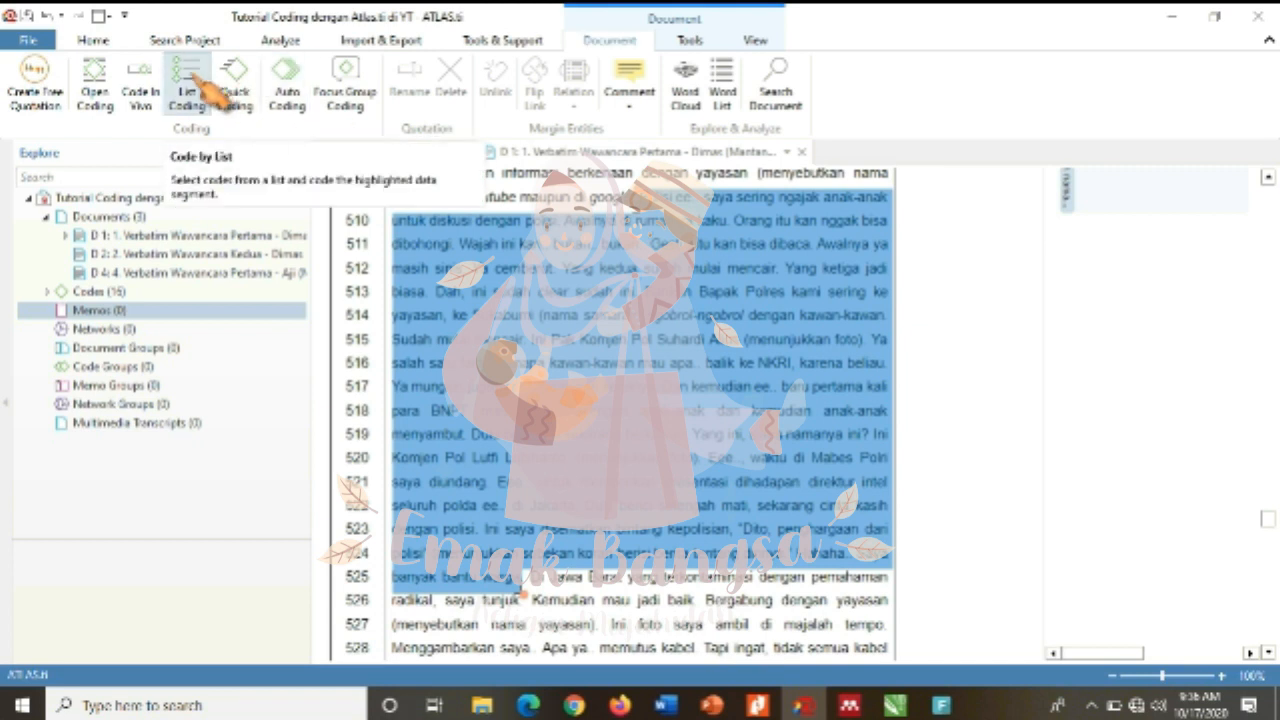
{"action": "left_click", "coordinate": [188, 95]}
{"action": "left_click", "coordinate": [436, 225]}
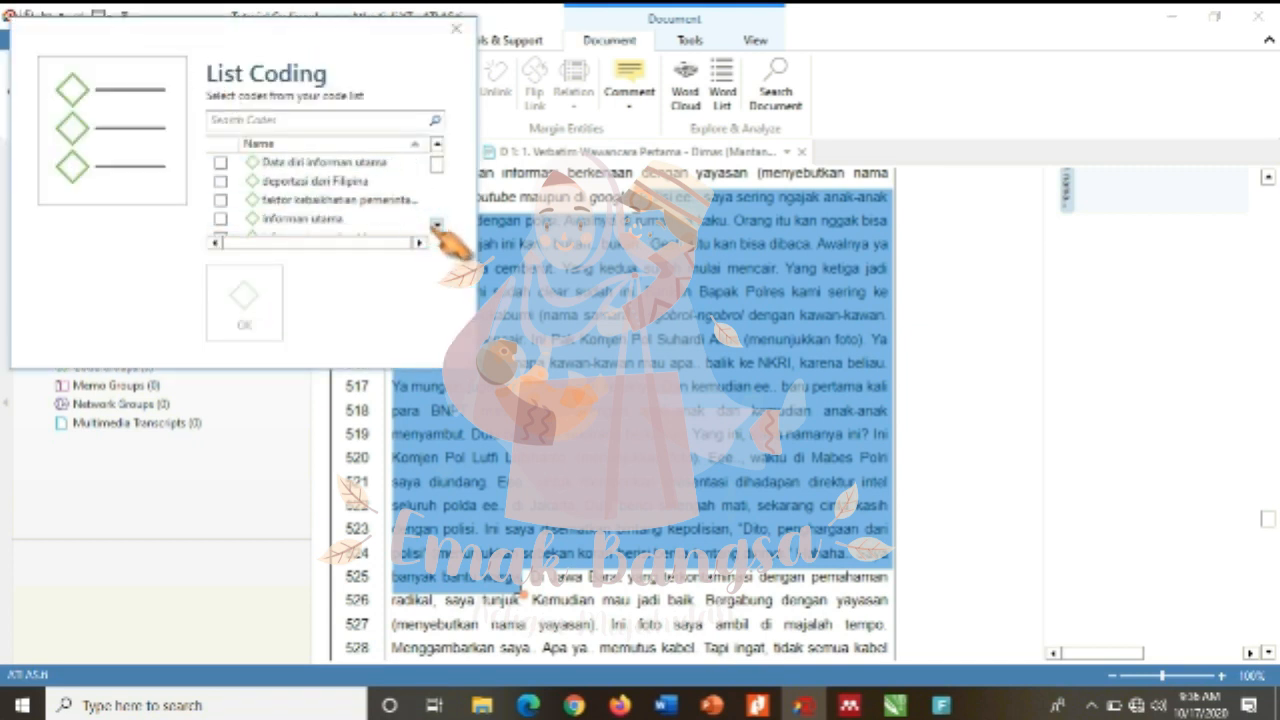
{"action": "left_click", "coordinate": [436, 225]}
{"action": "left_click", "coordinate": [220, 181]}
- Code the selected passage on lines 509–525 with proses radikalisasi
{"action": "left_click", "coordinate": [437, 226]}
{"action": "left_click", "coordinate": [437, 226]}
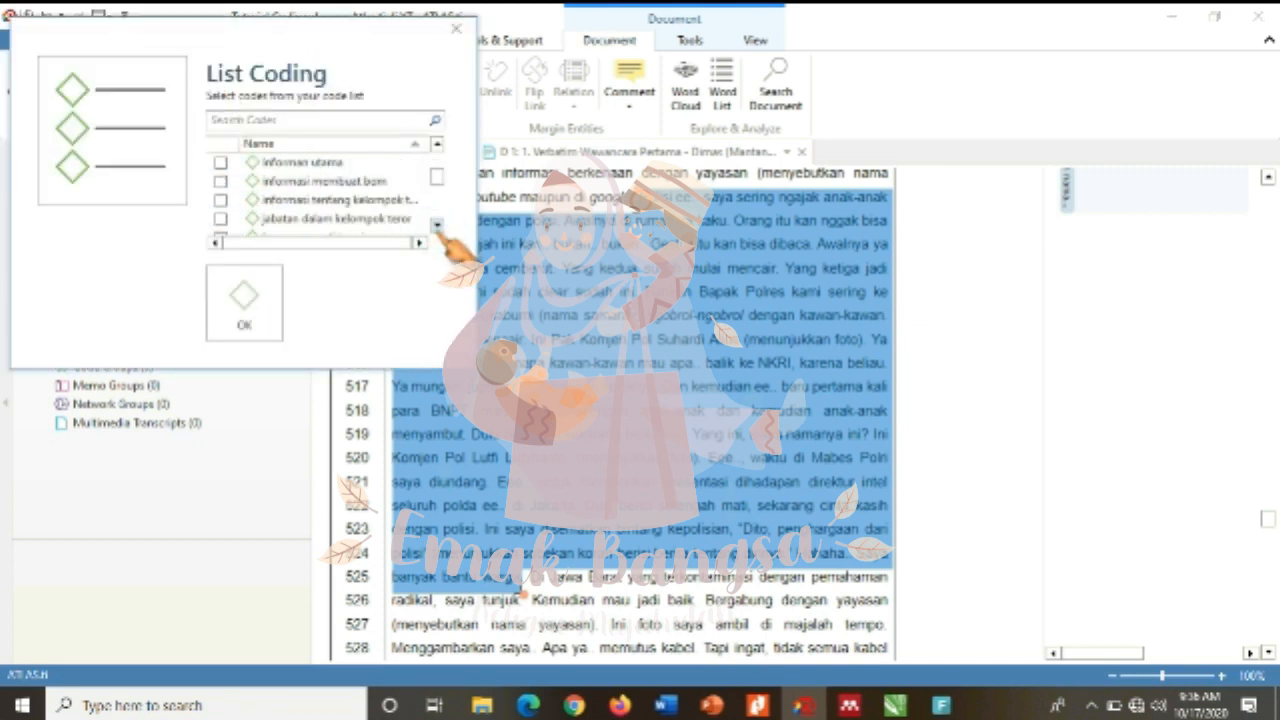
{"action": "left_click", "coordinate": [437, 226]}
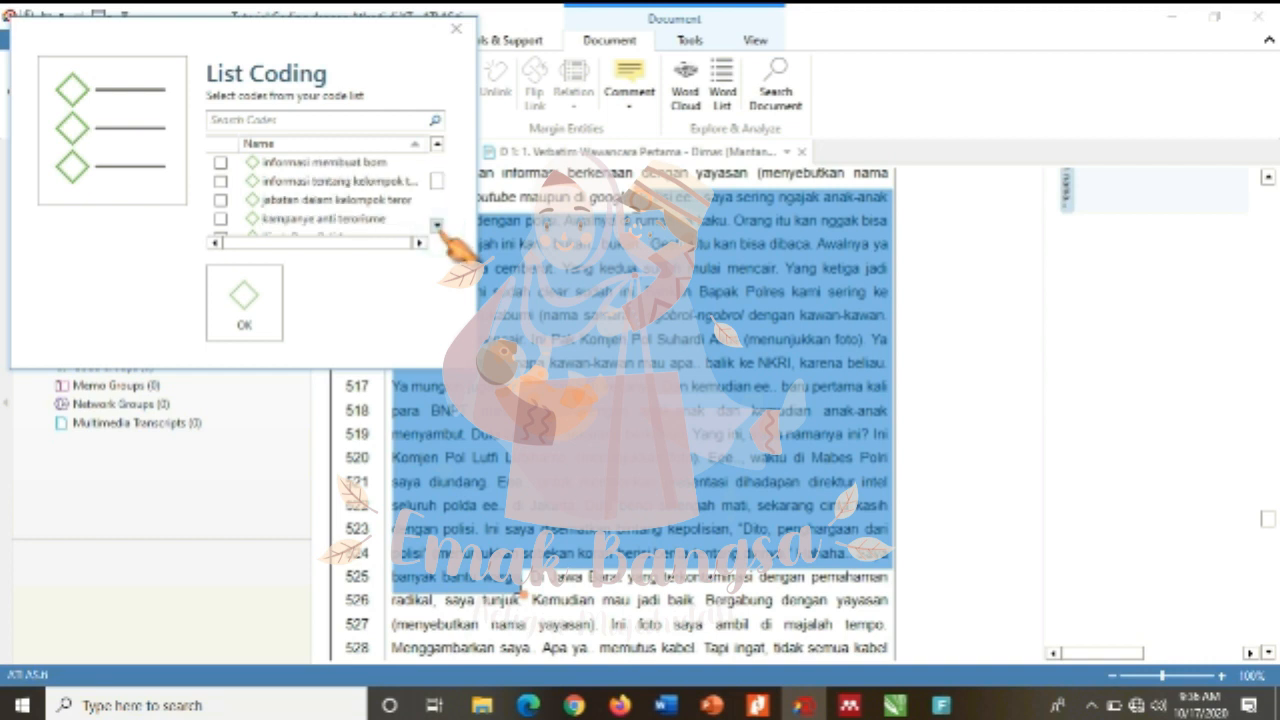
{"action": "left_click", "coordinate": [437, 226]}
{"action": "left_click", "coordinate": [437, 226]}
{"action": "left_click", "coordinate": [437, 226]}
{"action": "left_click", "coordinate": [437, 226]}
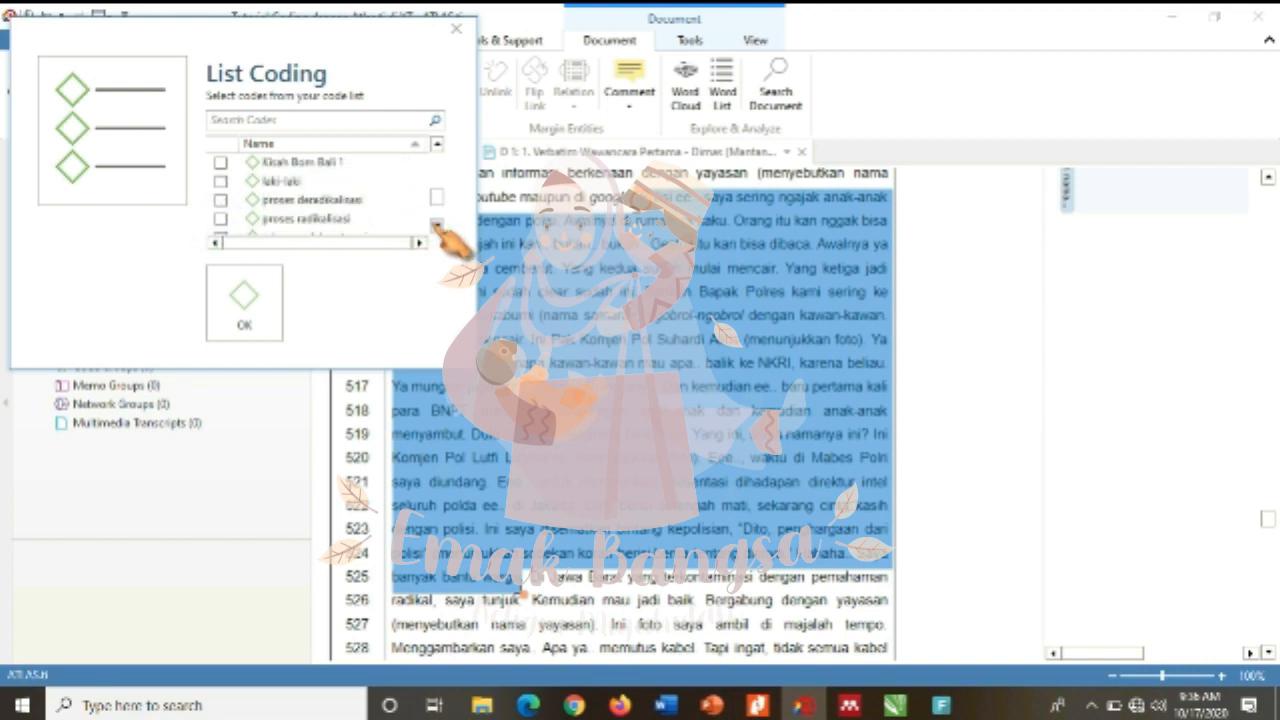
{"action": "left_click", "coordinate": [220, 199]}
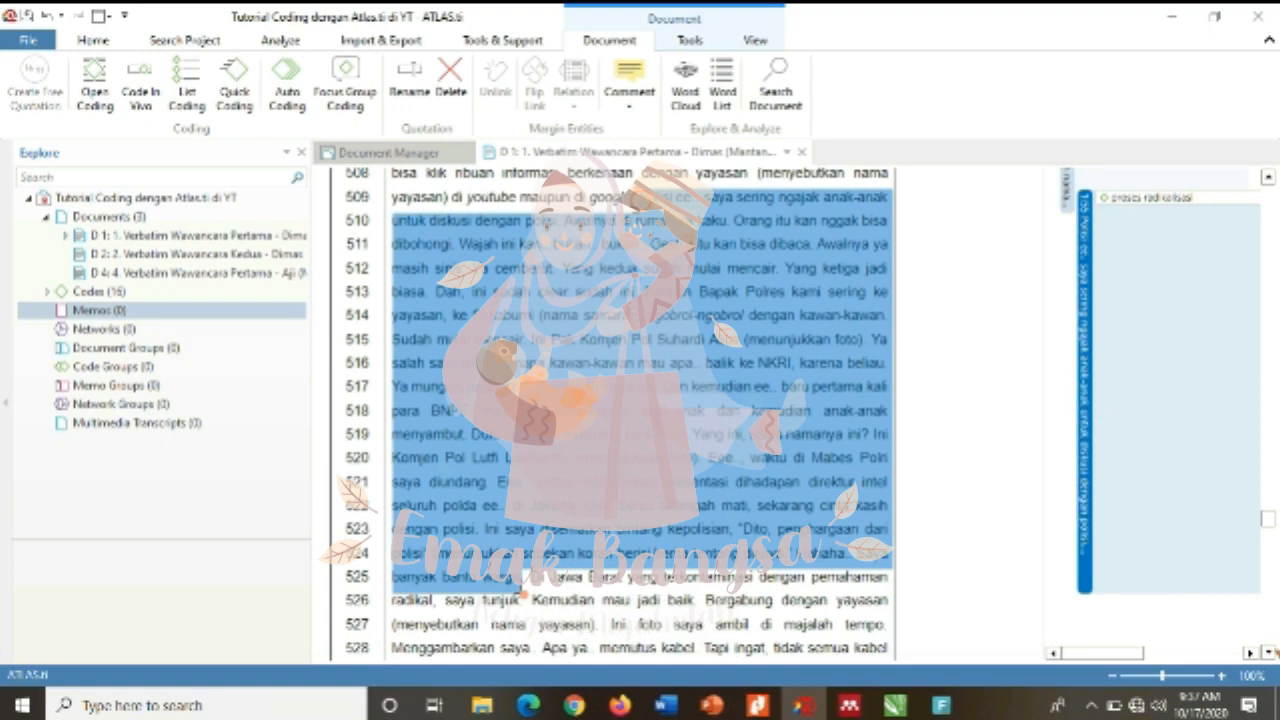
- Select the passage on lines 525–542 and choose informasi membuat bom and informasi tentang kelompok t... in List Coding
{"action": "left_click", "coordinate": [1268, 652]}
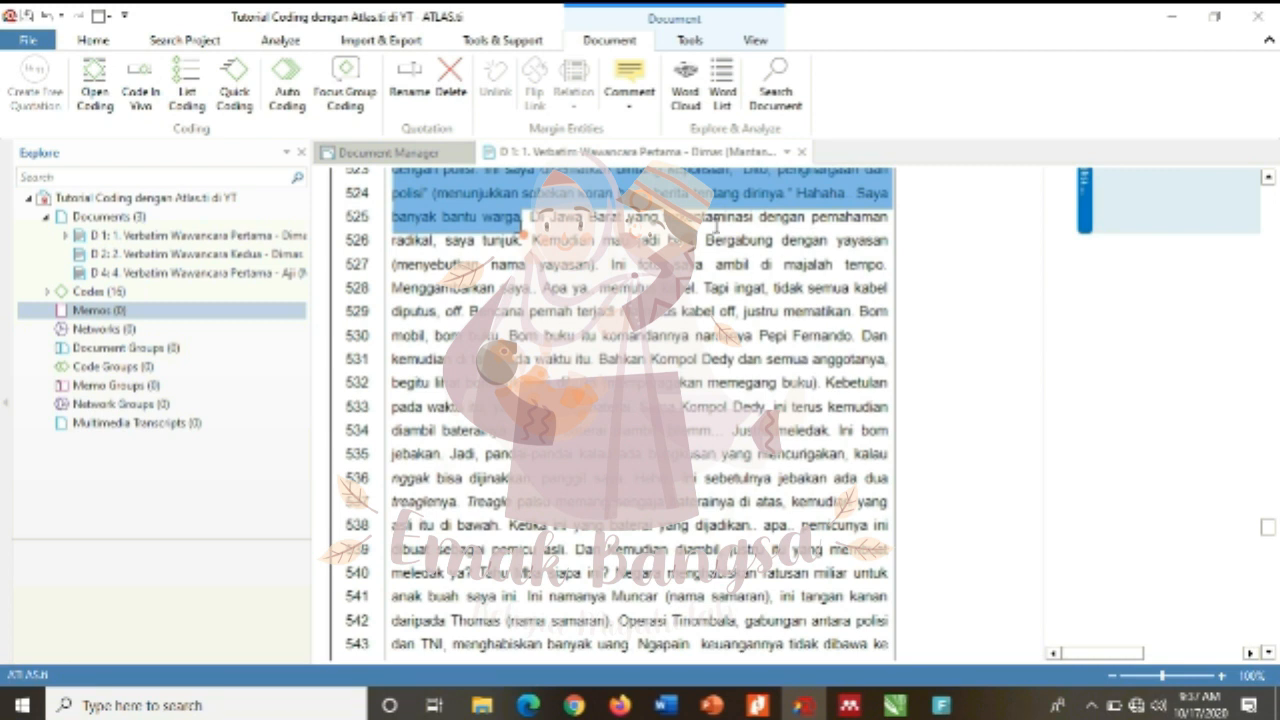
{"action": "left_click_drag", "start_coordinate": [392, 216], "coordinate": [612, 622]}
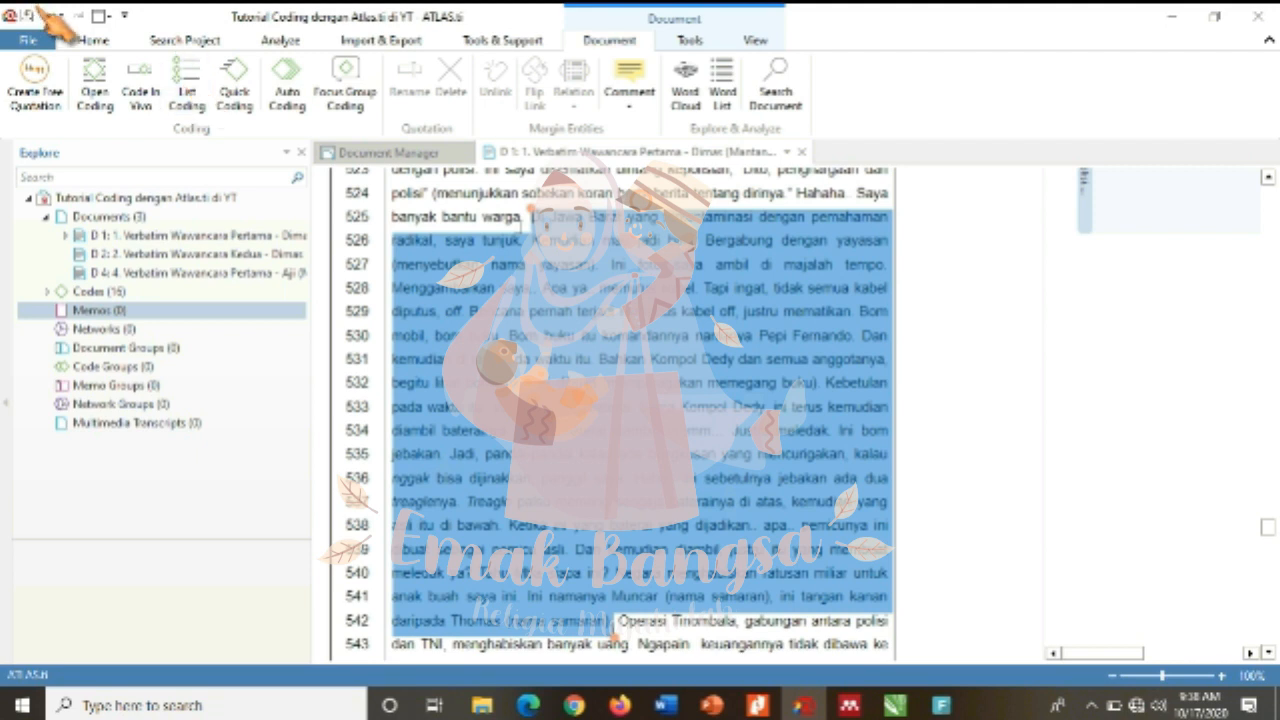
{"action": "left_click", "coordinate": [188, 95]}
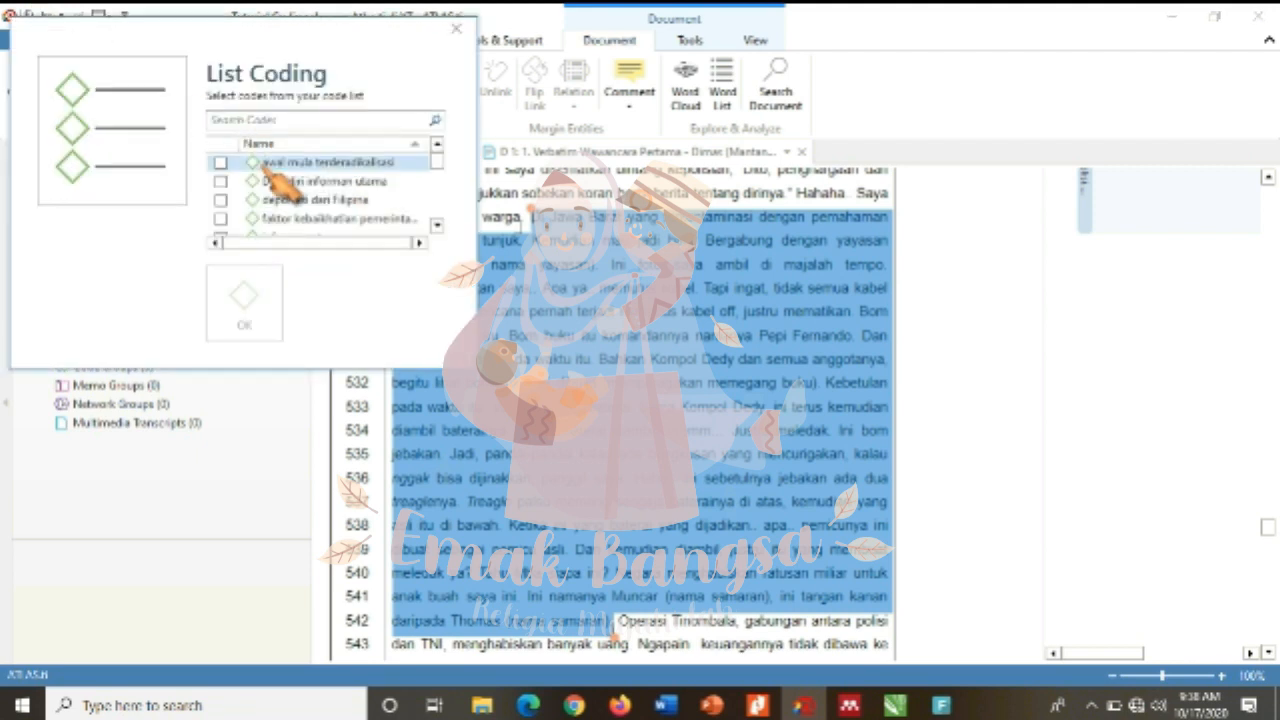
{"action": "left_click", "coordinate": [436, 225]}
{"action": "left_click", "coordinate": [436, 225]}
{"action": "left_click", "coordinate": [436, 225]}
{"action": "left_click", "coordinate": [220, 200]}
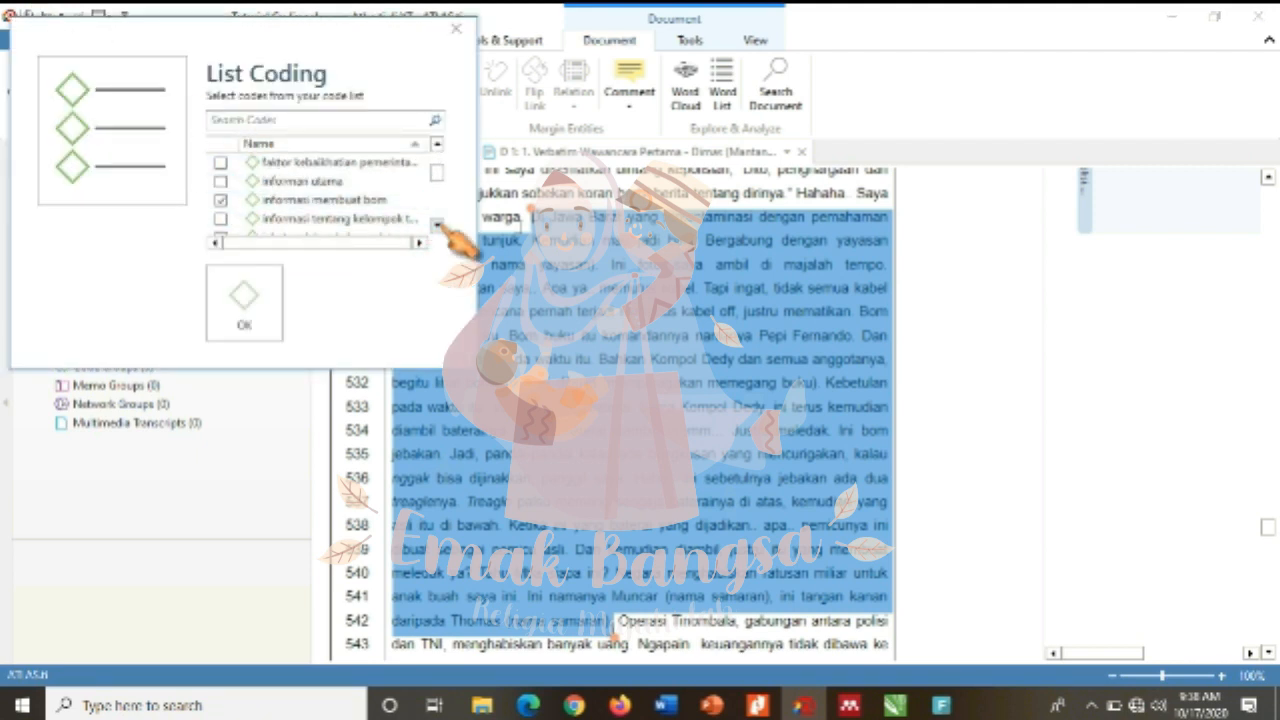
{"action": "left_click", "coordinate": [436, 225]}
{"action": "left_click", "coordinate": [436, 225]}
{"action": "left_click", "coordinate": [220, 181]}
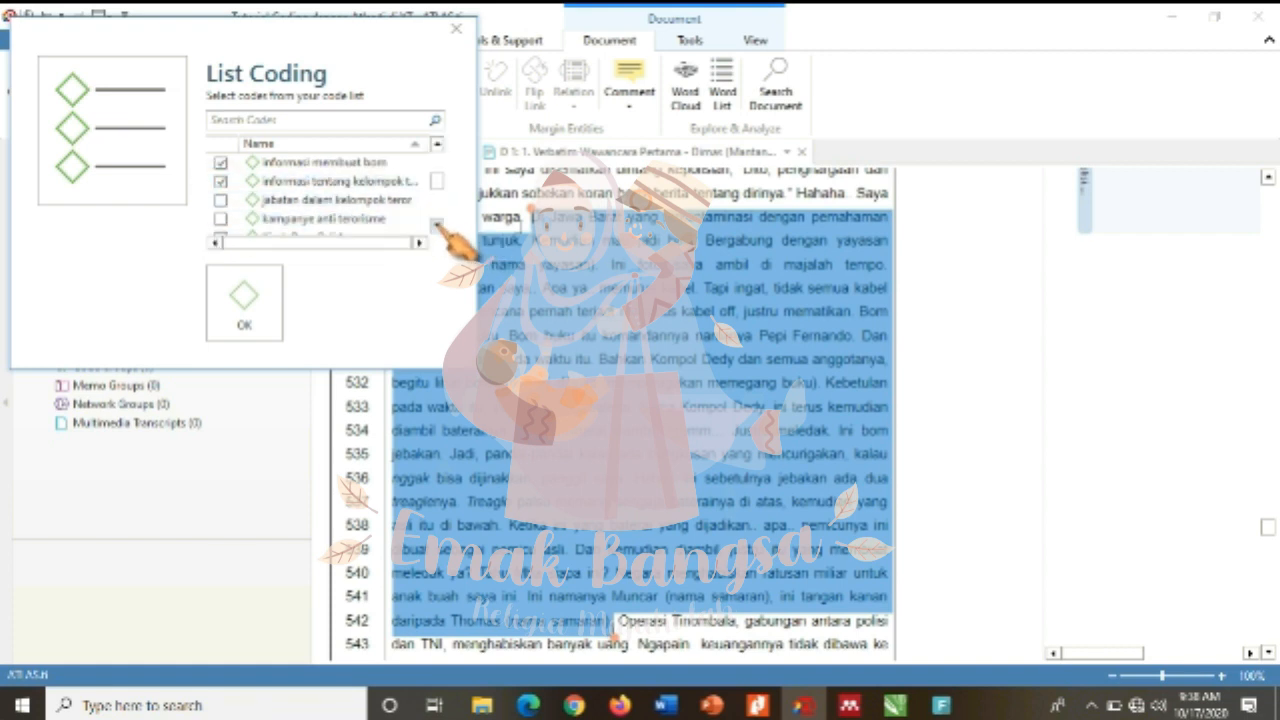
- Add rekayasa dalam terorisme to the choice and apply all chosen codes to lines 525–542
{"action": "left_click", "coordinate": [436, 225]}
{"action": "left_click", "coordinate": [436, 225]}
{"action": "left_click", "coordinate": [436, 225]}
{"action": "left_click", "coordinate": [436, 225]}
{"action": "left_click", "coordinate": [436, 225]}
{"action": "left_click", "coordinate": [436, 225]}
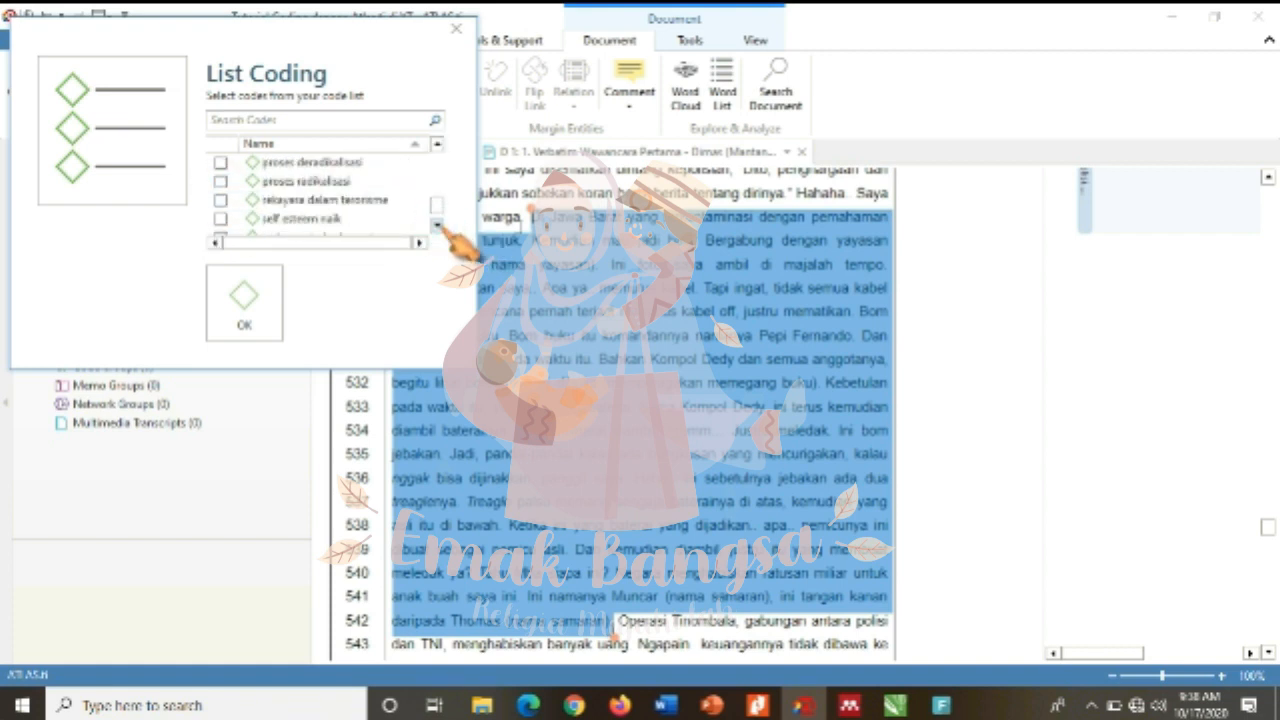
{"action": "left_click", "coordinate": [220, 199]}
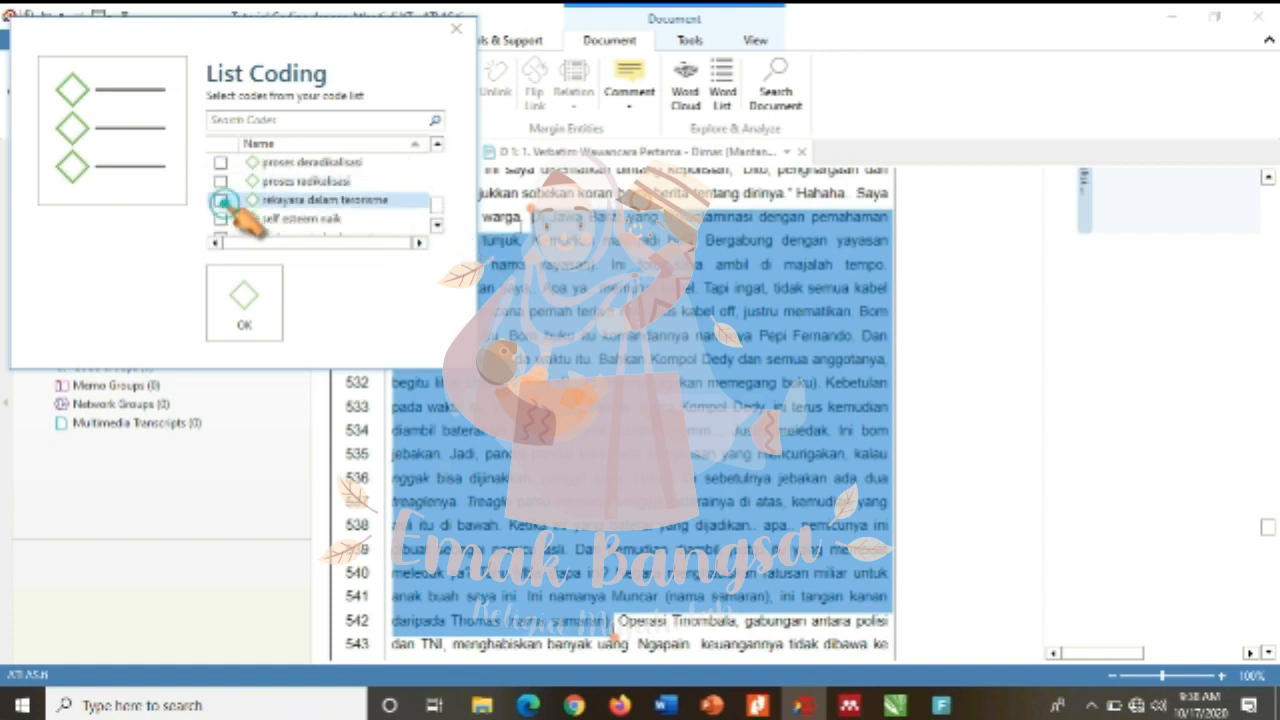
{"action": "left_click", "coordinate": [285, 324]}
- Select the passage on lines 542–558 and choose informasi membuat bom and informasi tentang kelompok t... in List Coding
{"action": "left_click", "coordinate": [1268, 652]}
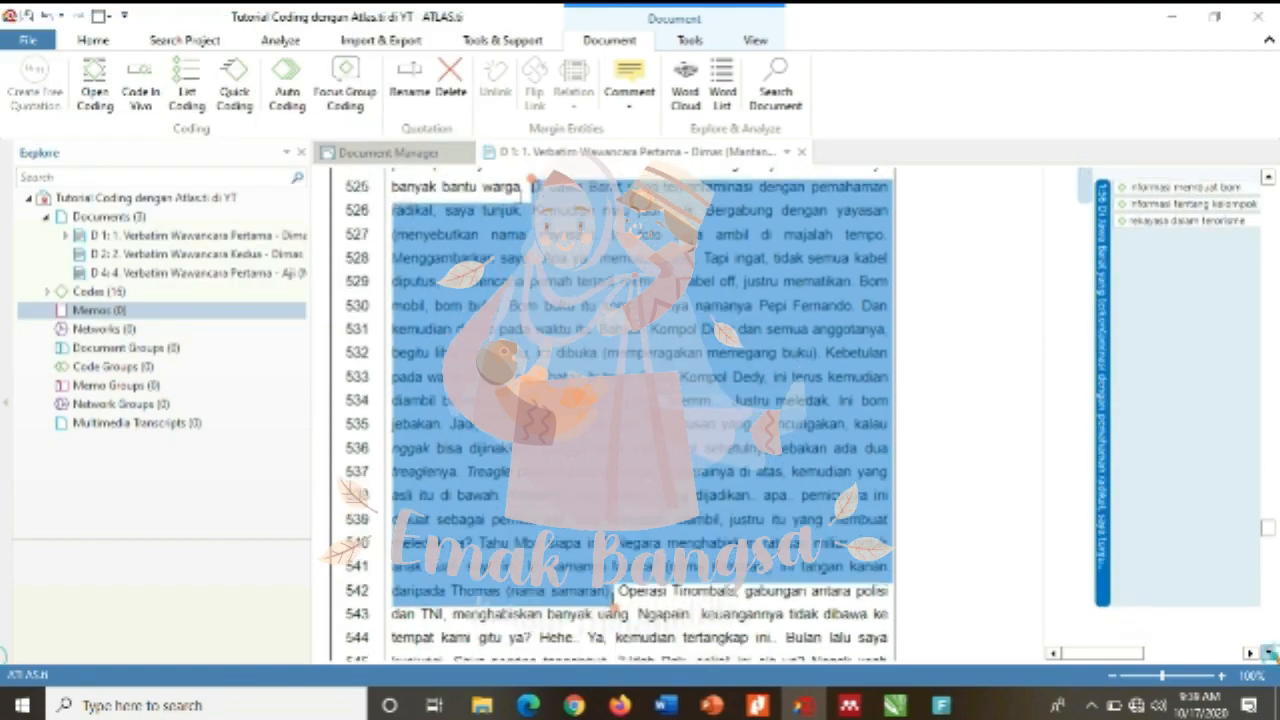
{"action": "left_click", "coordinate": [1268, 652]}
{"action": "left_click", "coordinate": [1268, 652]}
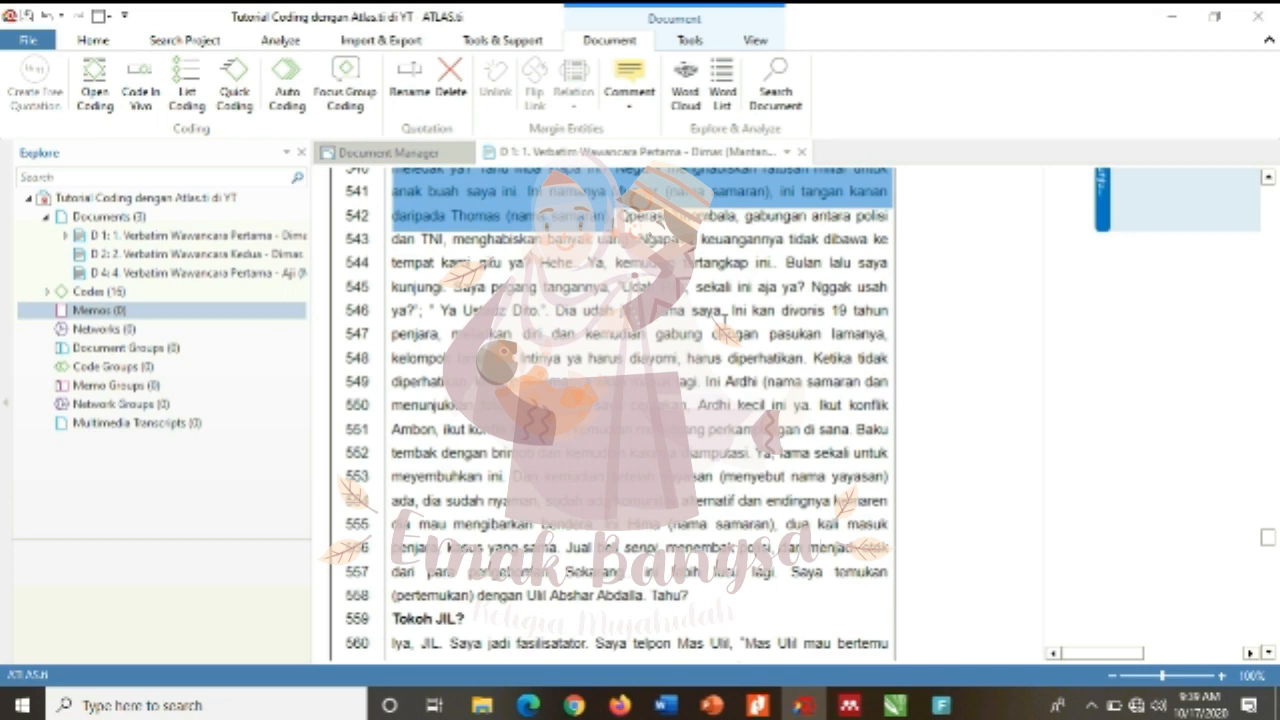
{"action": "left_click_drag", "start_coordinate": [622, 220], "coordinate": [712, 606]}
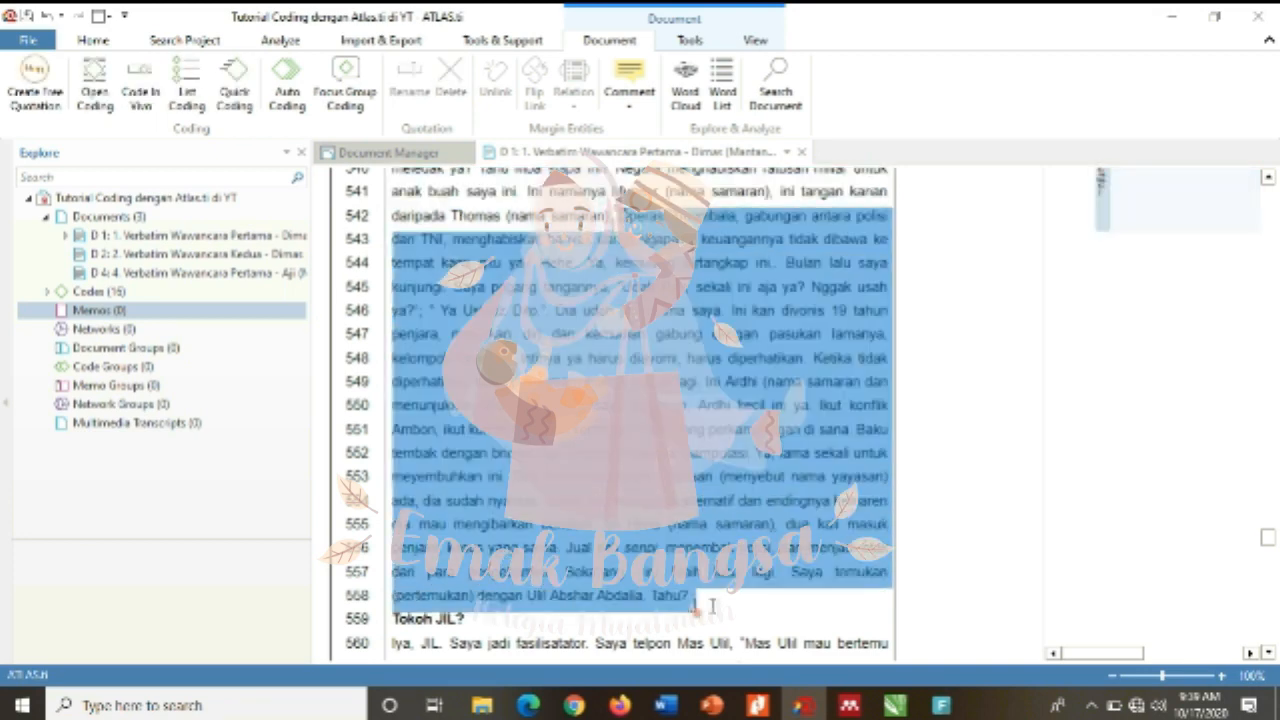
{"action": "left_click", "coordinate": [186, 90]}
{"action": "left_click", "coordinate": [436, 224]}
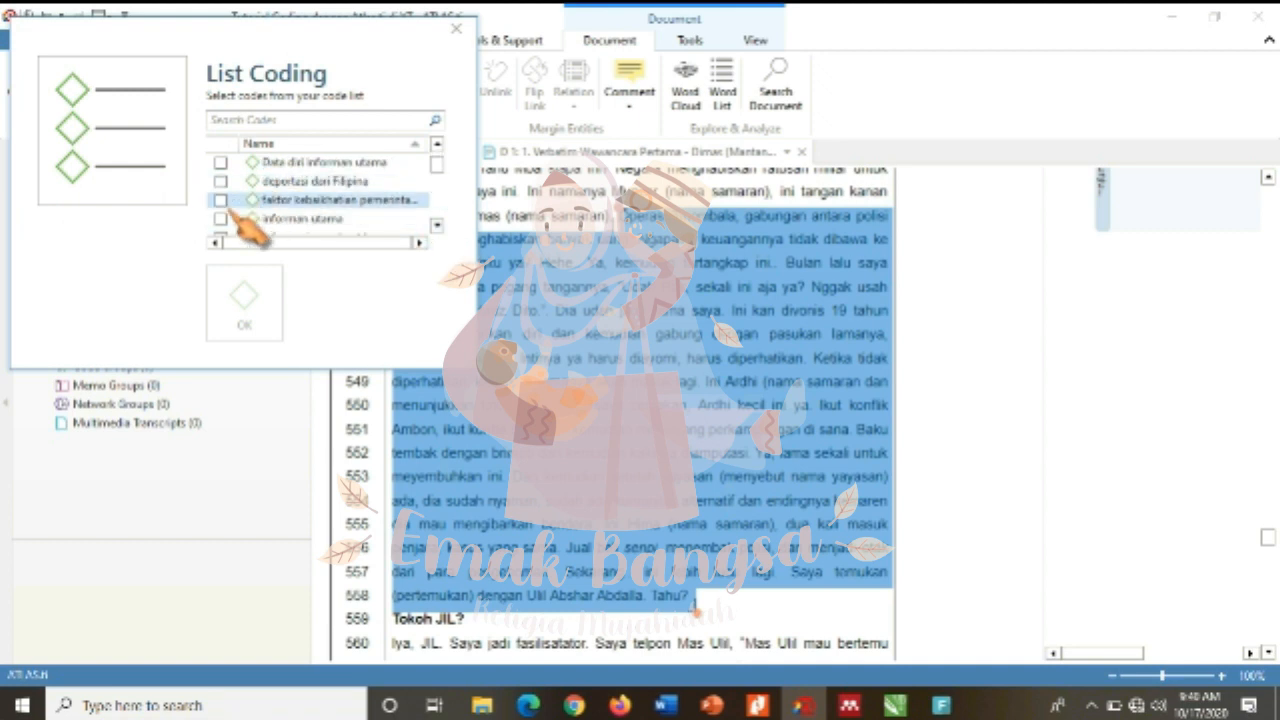
{"action": "scroll", "coordinate": [242, 215], "scroll_direction": "down", "scroll_amount": 1}
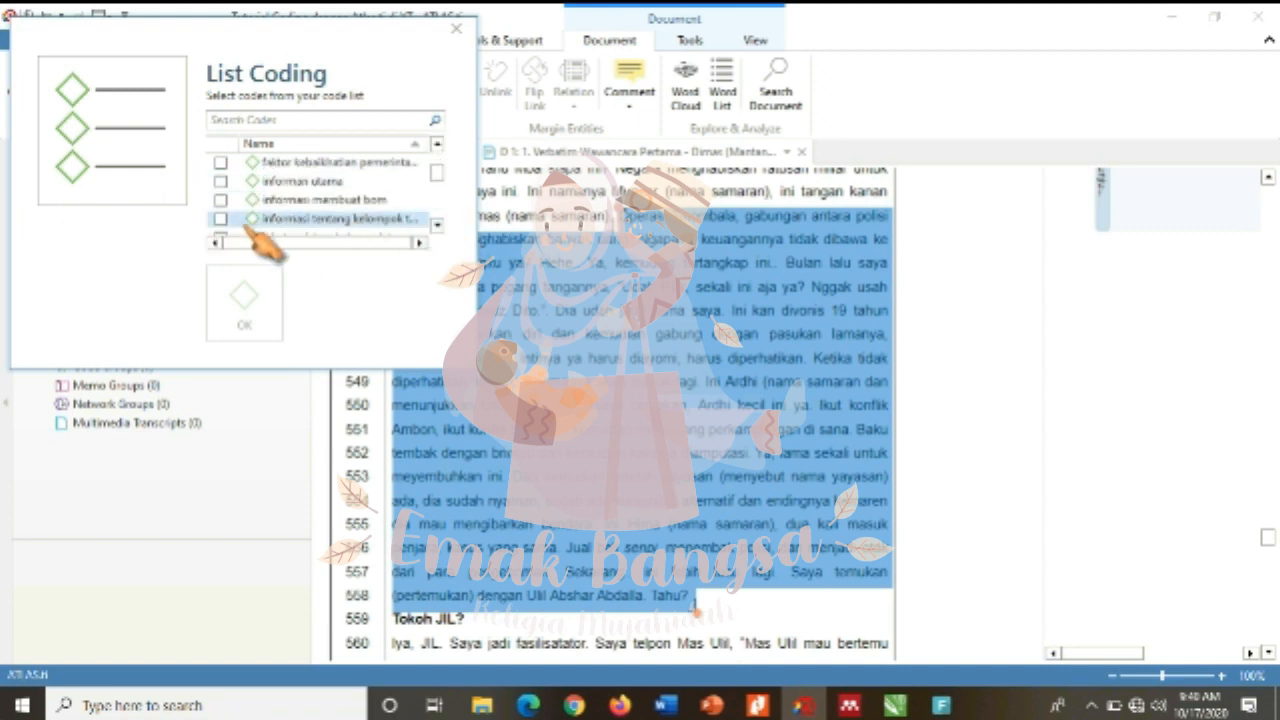
{"action": "left_click", "coordinate": [222, 201]}
{"action": "double_click", "coordinate": [437, 225]}
{"action": "left_click", "coordinate": [222, 182]}
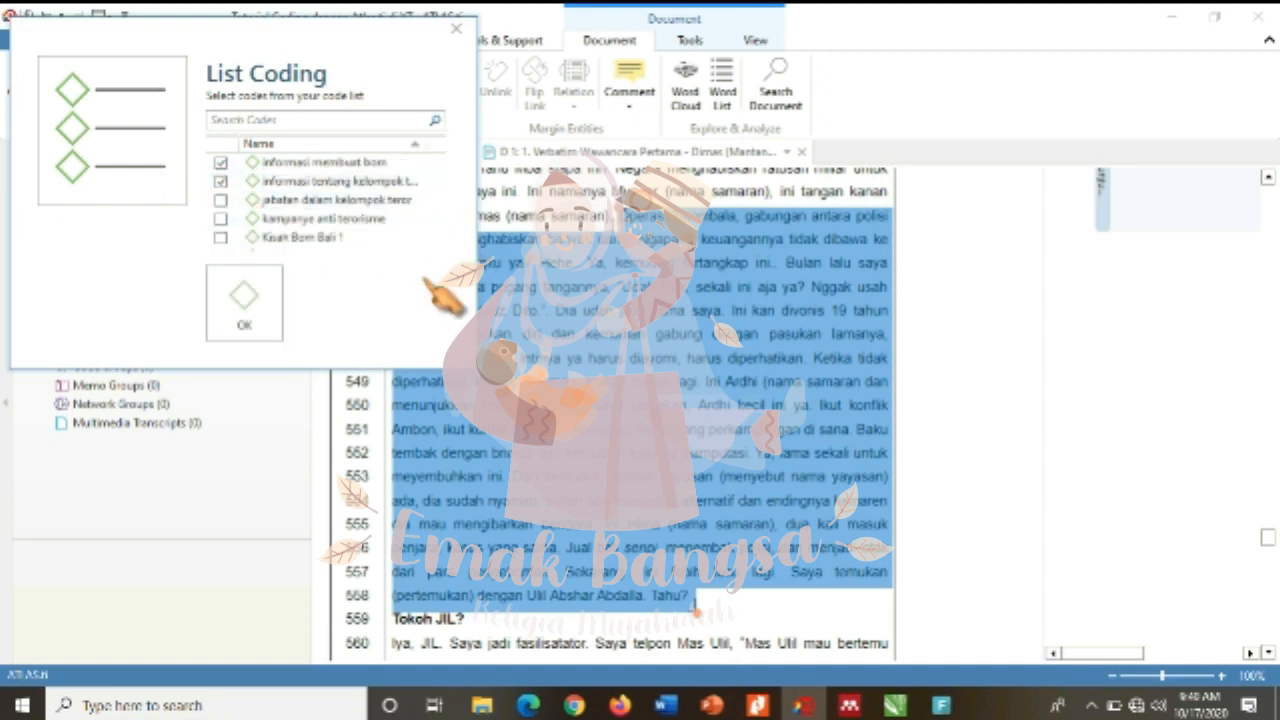
- Add self esteem naik to the choice and apply all chosen codes to lines 542–558
{"action": "left_click", "coordinate": [437, 225]}
{"action": "left_click", "coordinate": [437, 225]}
{"action": "left_click", "coordinate": [437, 225]}
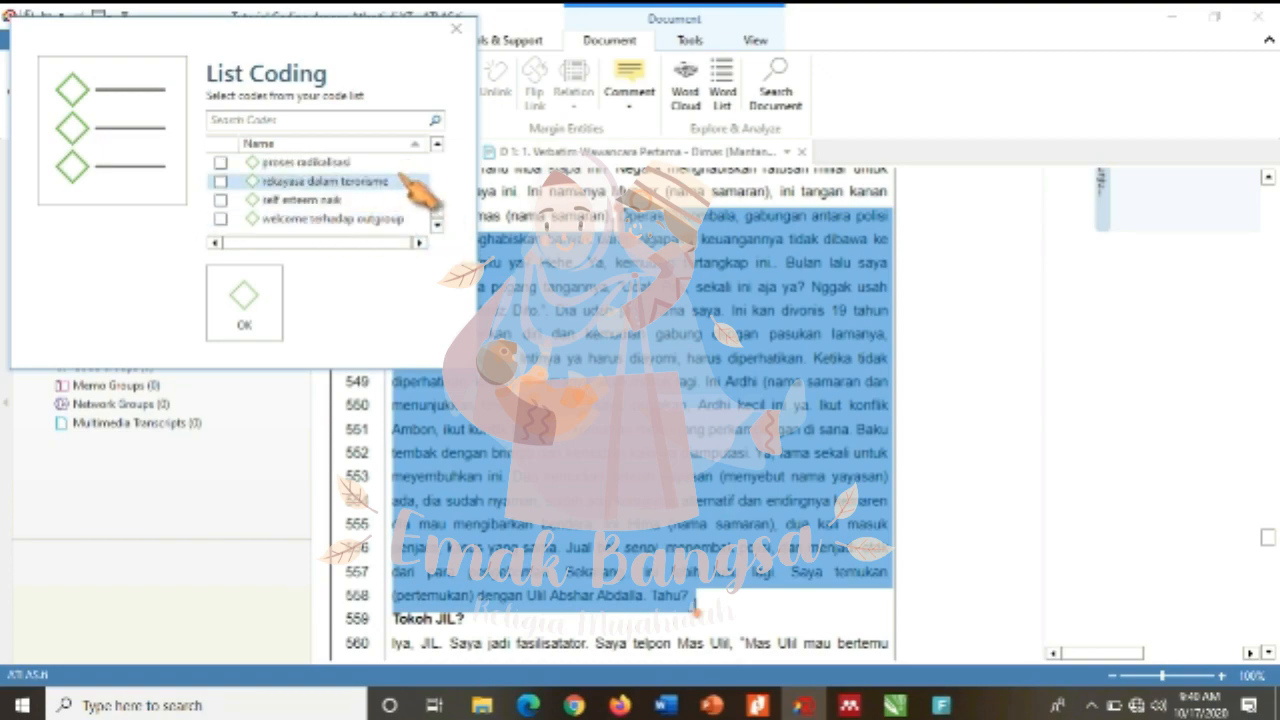
{"action": "left_click", "coordinate": [221, 218]}
{"action": "left_click", "coordinate": [240, 305]}
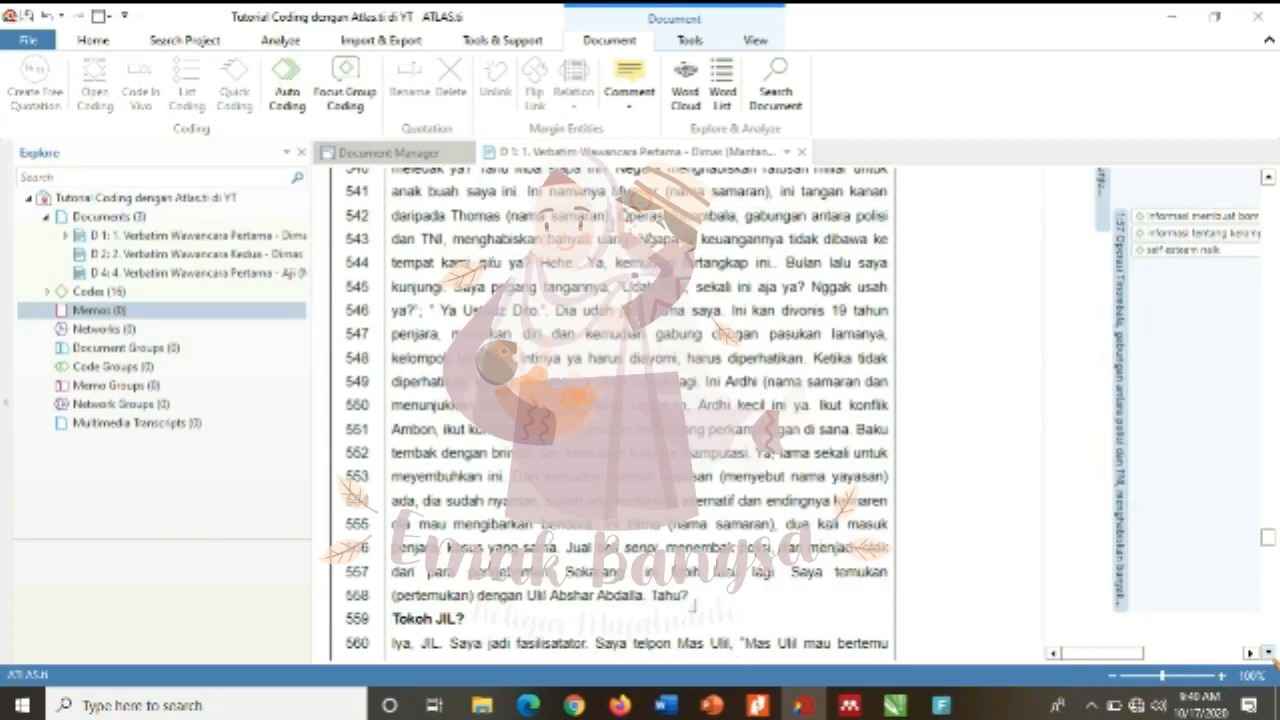
- Select the answer passage on lines 560–571 and choose the code informasi tentang kelompok t... in List Coding
{"action": "left_click", "coordinate": [1268, 652]}
{"action": "left_click", "coordinate": [1268, 652]}
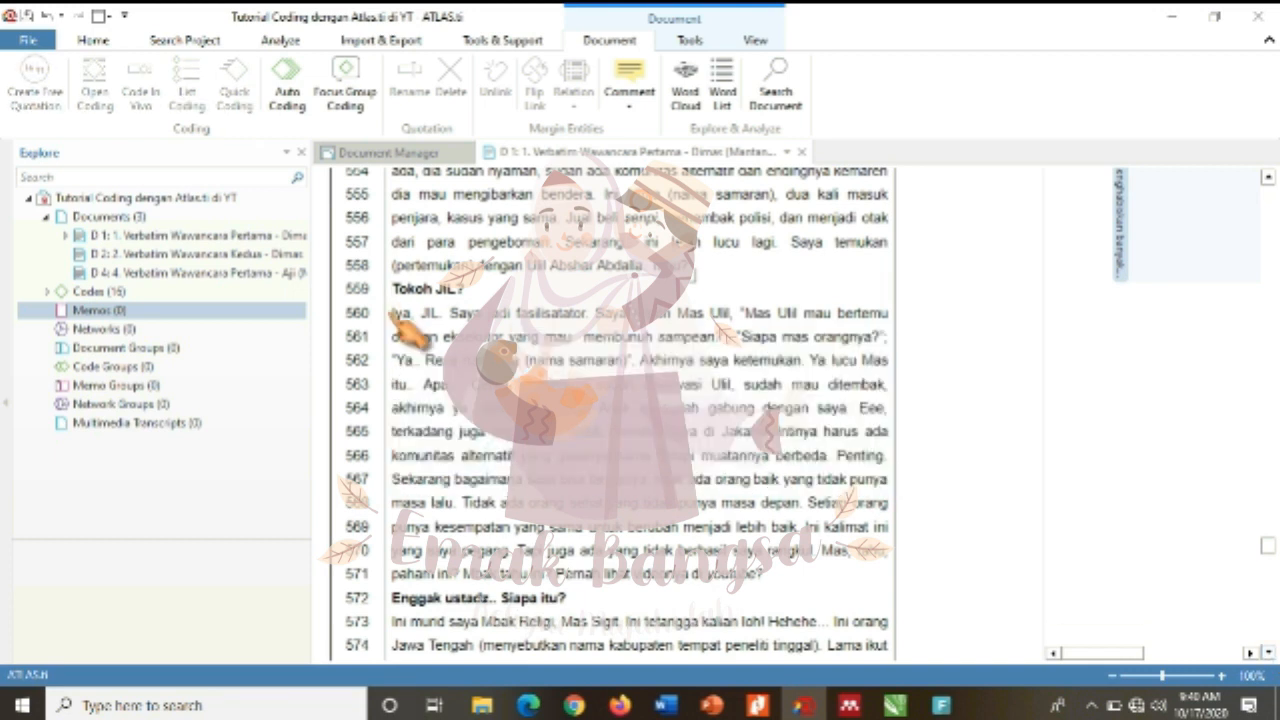
{"action": "left_click_drag", "start_coordinate": [392, 313], "coordinate": [888, 486]}
{"action": "left_click_drag", "start_coordinate": [565, 555], "coordinate": [776, 580]}
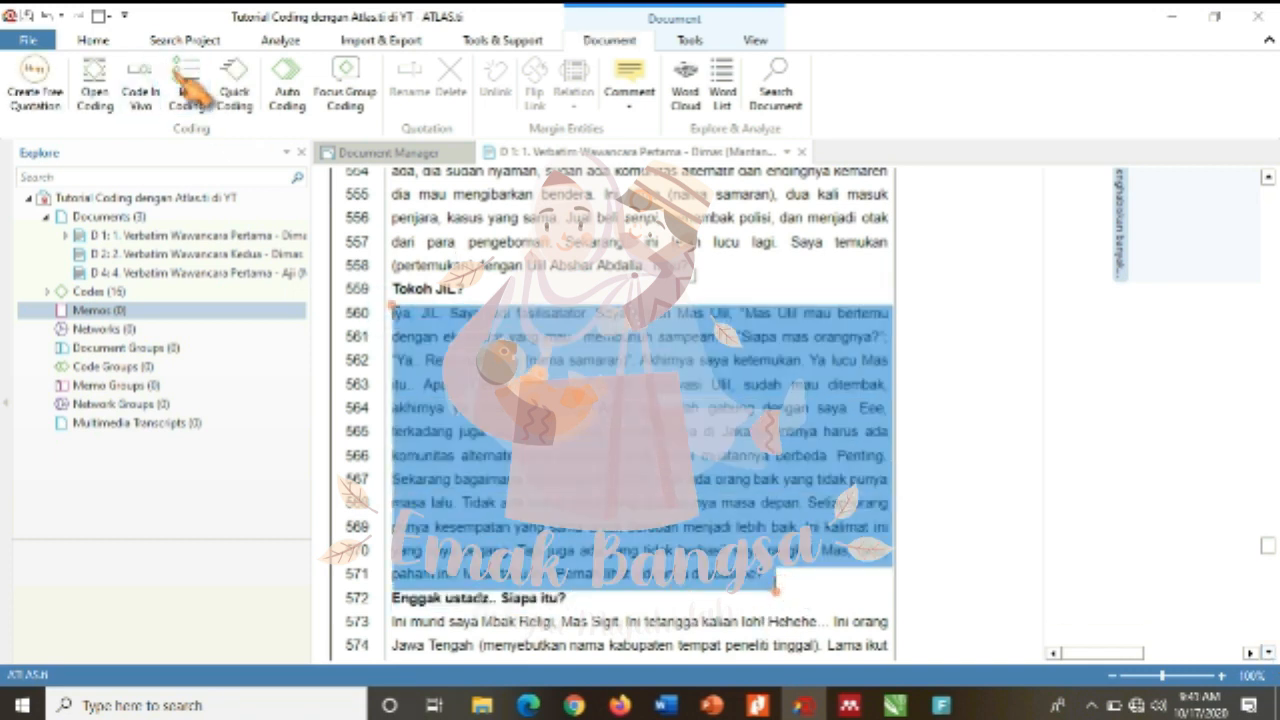
{"action": "left_click", "coordinate": [186, 92]}
{"action": "left_click", "coordinate": [437, 226]}
{"action": "left_click", "coordinate": [437, 226]}
{"action": "left_click", "coordinate": [437, 226]}
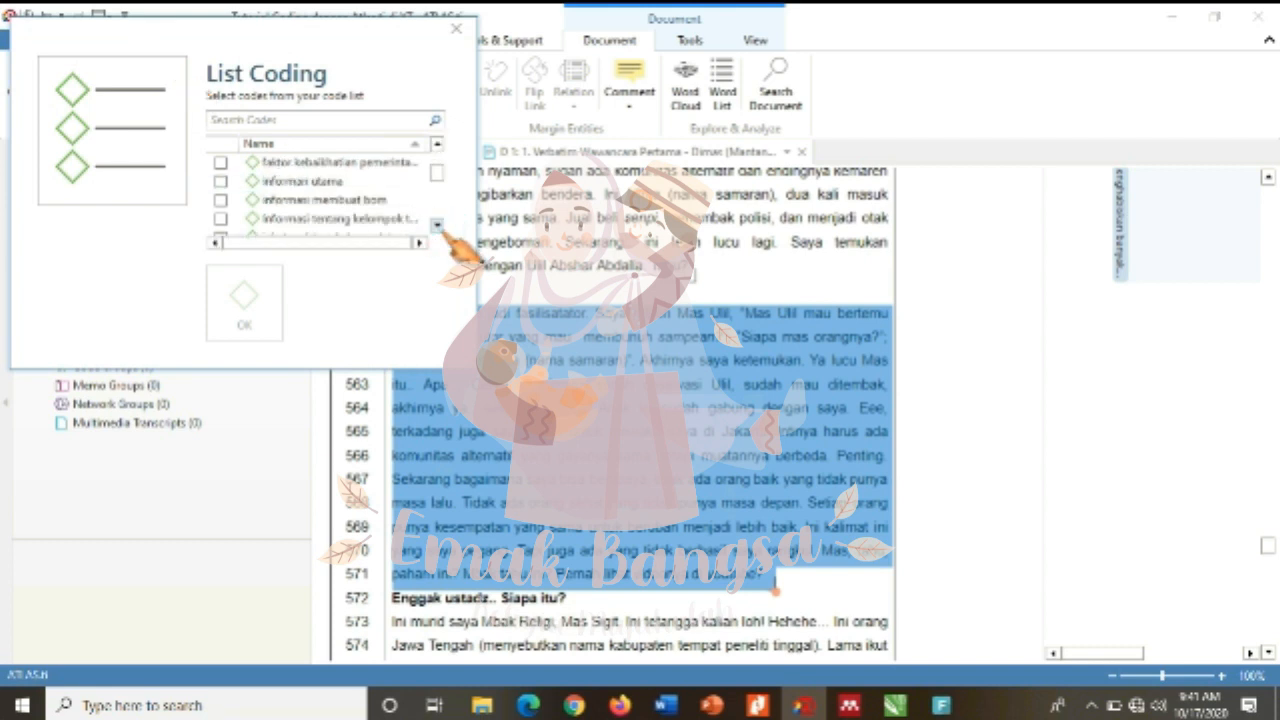
{"action": "left_click", "coordinate": [220, 219]}
- Add the code kampanye anti terorisme to the List Coding choice for lines 560–571
{"action": "left_click", "coordinate": [437, 226]}
{"action": "left_click", "coordinate": [437, 226]}
{"action": "left_click", "coordinate": [437, 226]}
{"action": "left_click", "coordinate": [437, 226]}
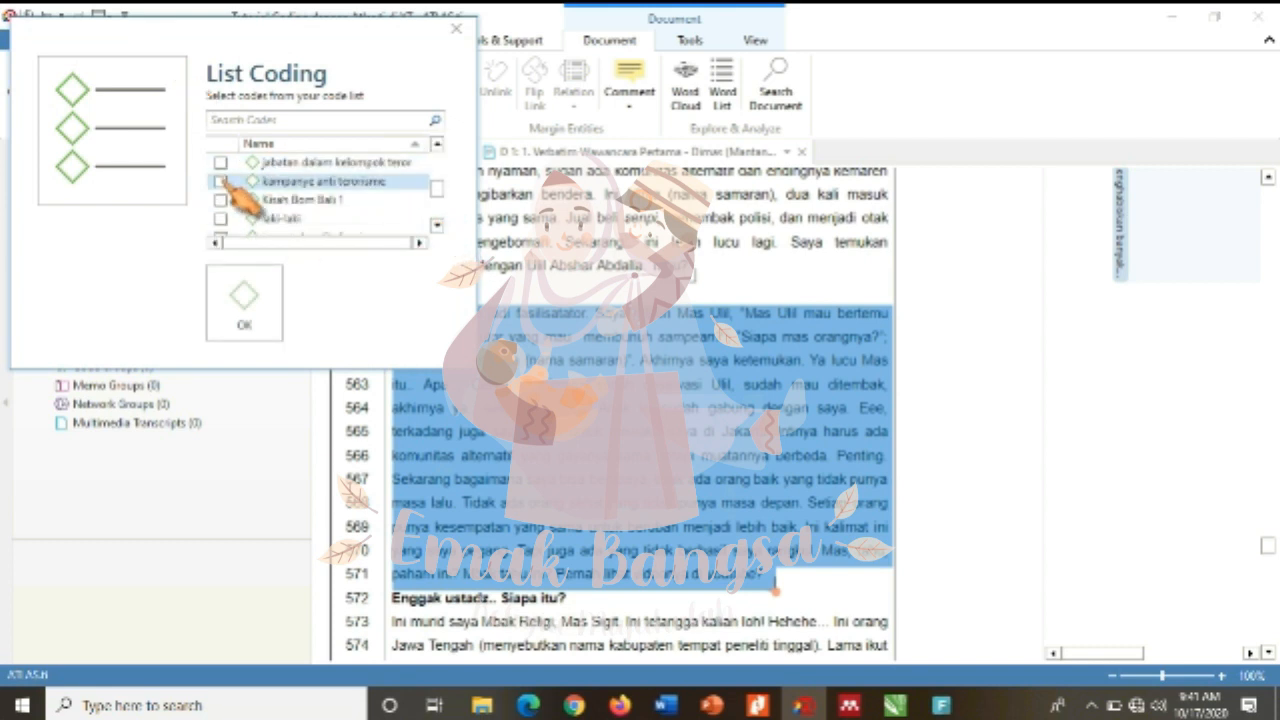
{"action": "left_click", "coordinate": [220, 181]}
- Add self esteem naik to the choice and apply all chosen codes to lines 560–571
{"action": "left_click", "coordinate": [437, 226]}
{"action": "left_click", "coordinate": [437, 226]}
{"action": "left_click", "coordinate": [437, 226]}
{"action": "left_click", "coordinate": [437, 226]}
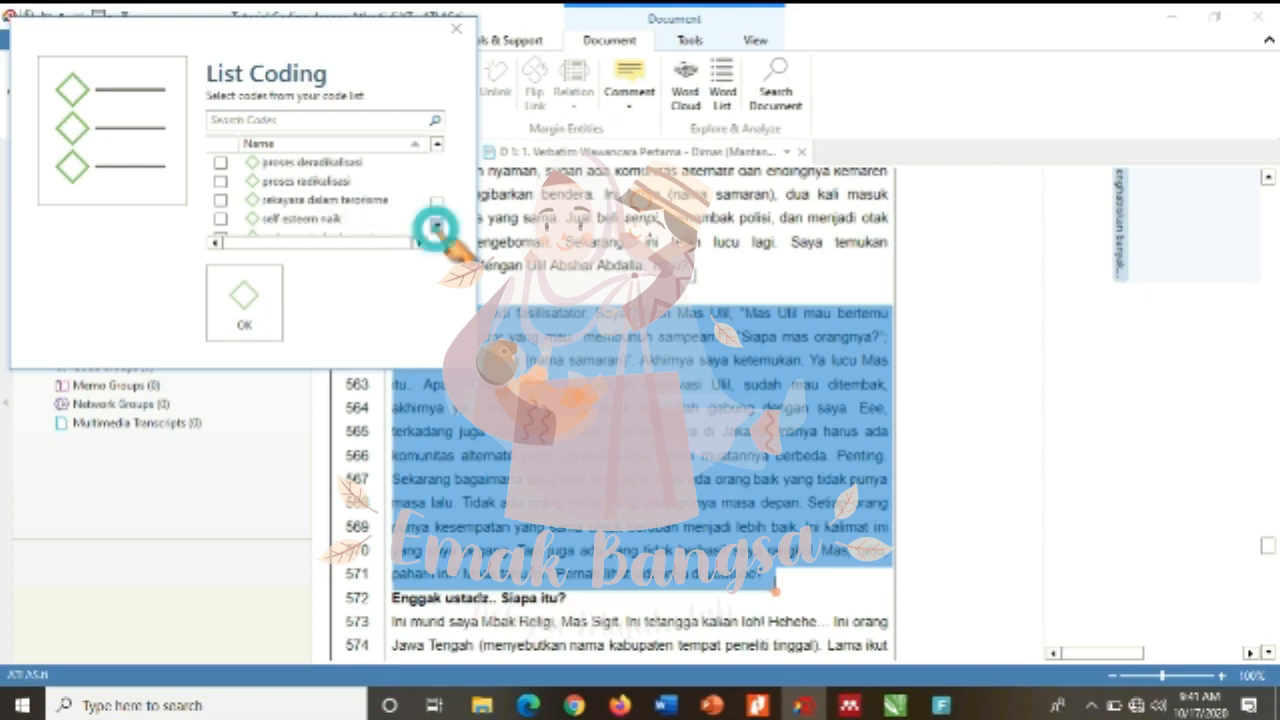
{"action": "left_click", "coordinate": [437, 226]}
{"action": "left_click", "coordinate": [220, 200]}
{"action": "left_click", "coordinate": [246, 304]}
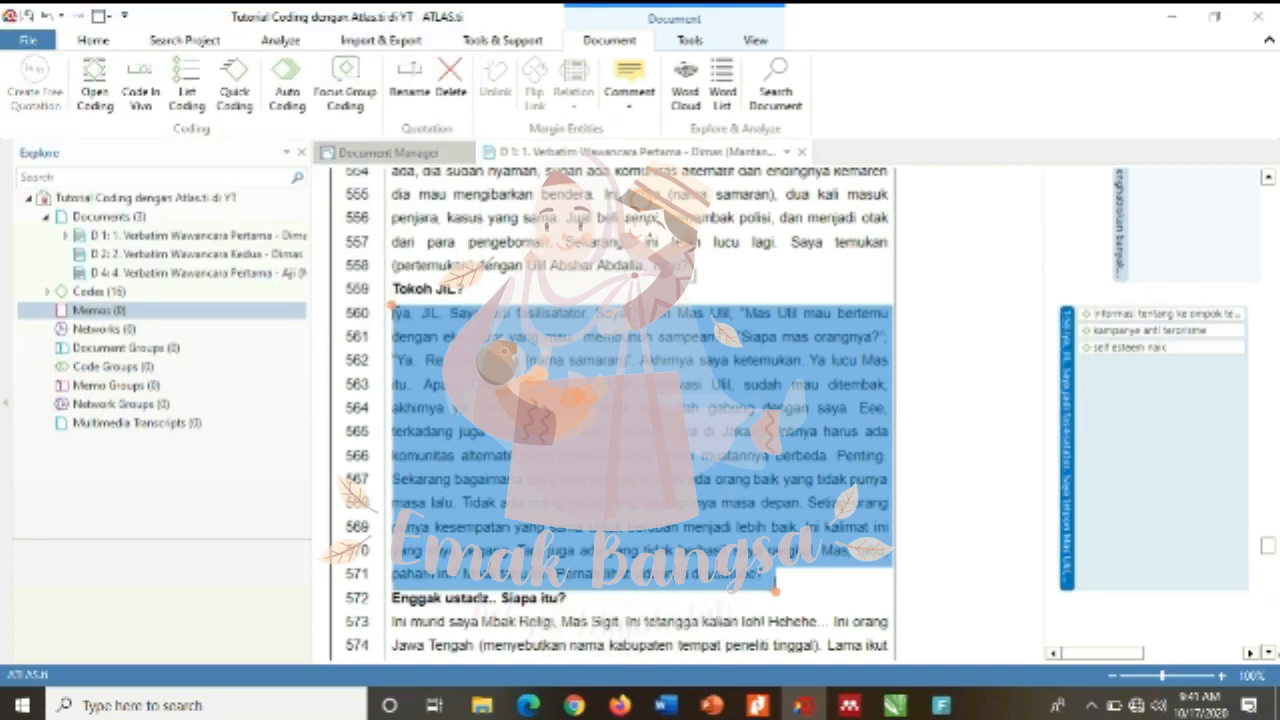
- Select the answer passage from line 573 to the sentence ending "terorisme" on line 589
{"action": "left_click", "coordinate": [1268, 651]}
{"action": "left_click", "coordinate": [1268, 651]}
{"action": "left_click", "coordinate": [1268, 651]}
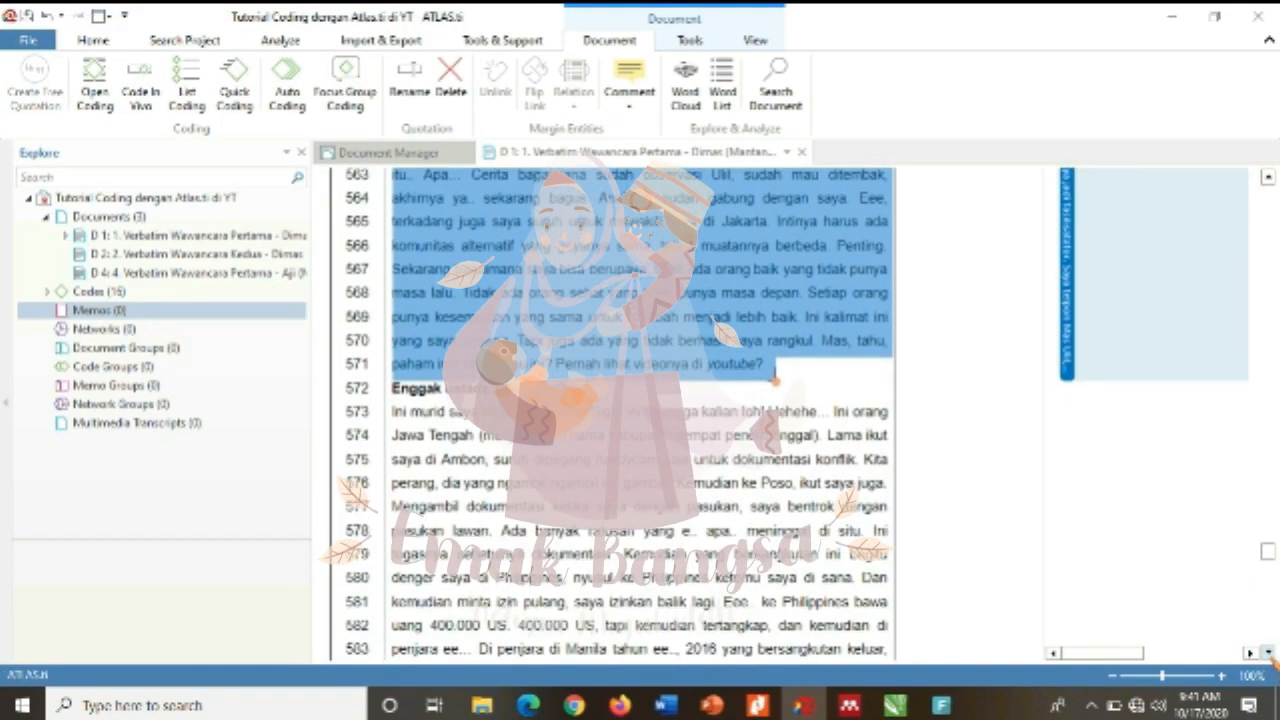
{"action": "left_click", "coordinate": [1268, 651]}
{"action": "left_click", "coordinate": [1268, 651]}
{"action": "left_click", "coordinate": [1268, 651]}
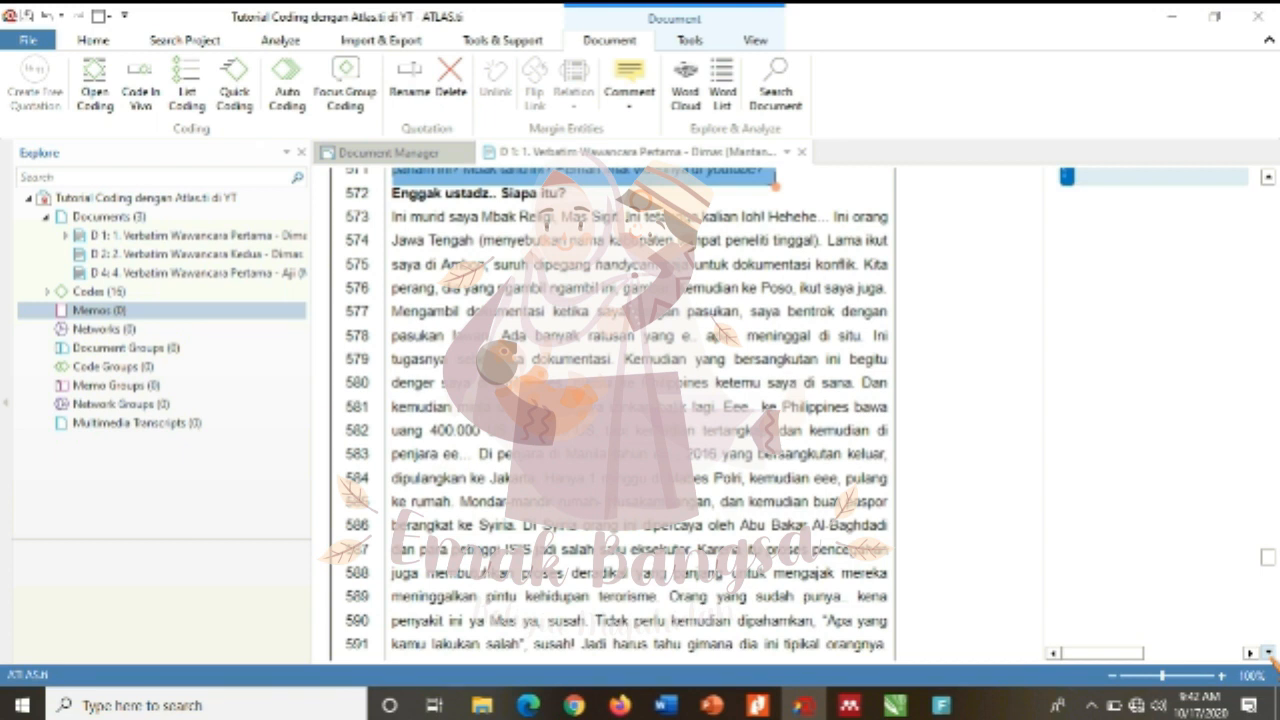
{"action": "left_click", "coordinate": [1268, 652]}
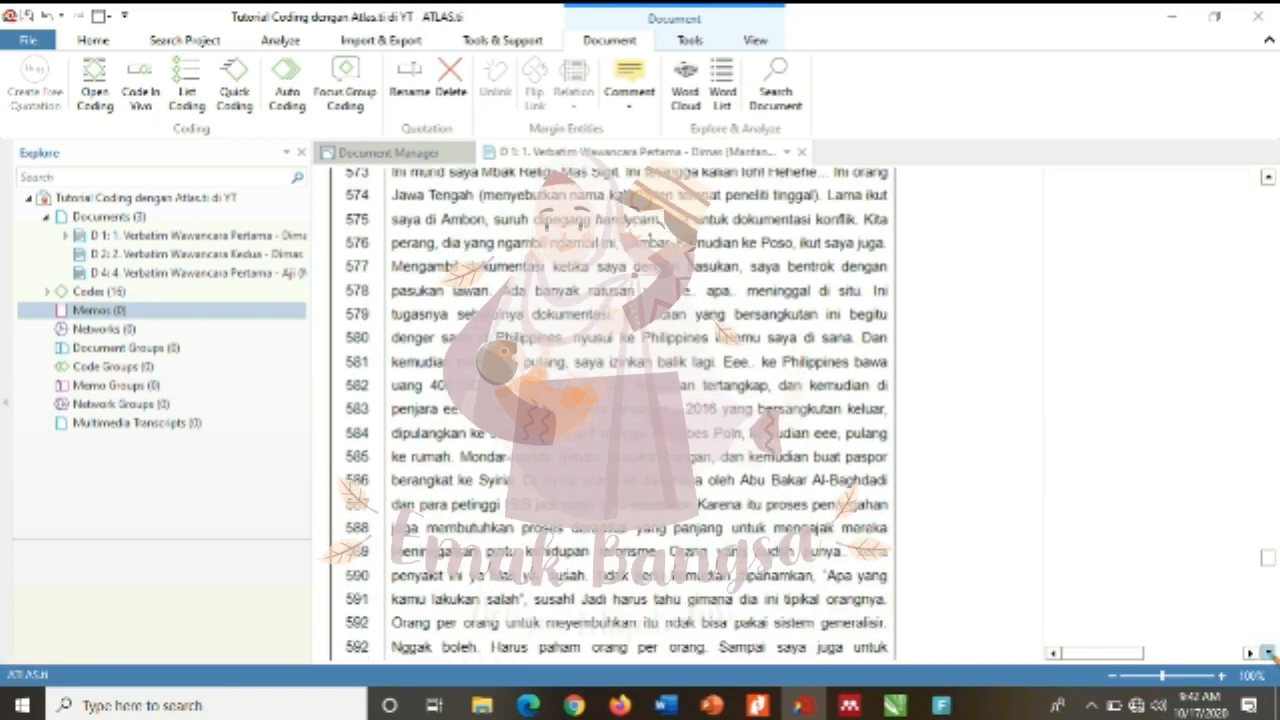
{"action": "left_click", "coordinate": [1268, 652]}
{"action": "left_click", "coordinate": [1268, 652]}
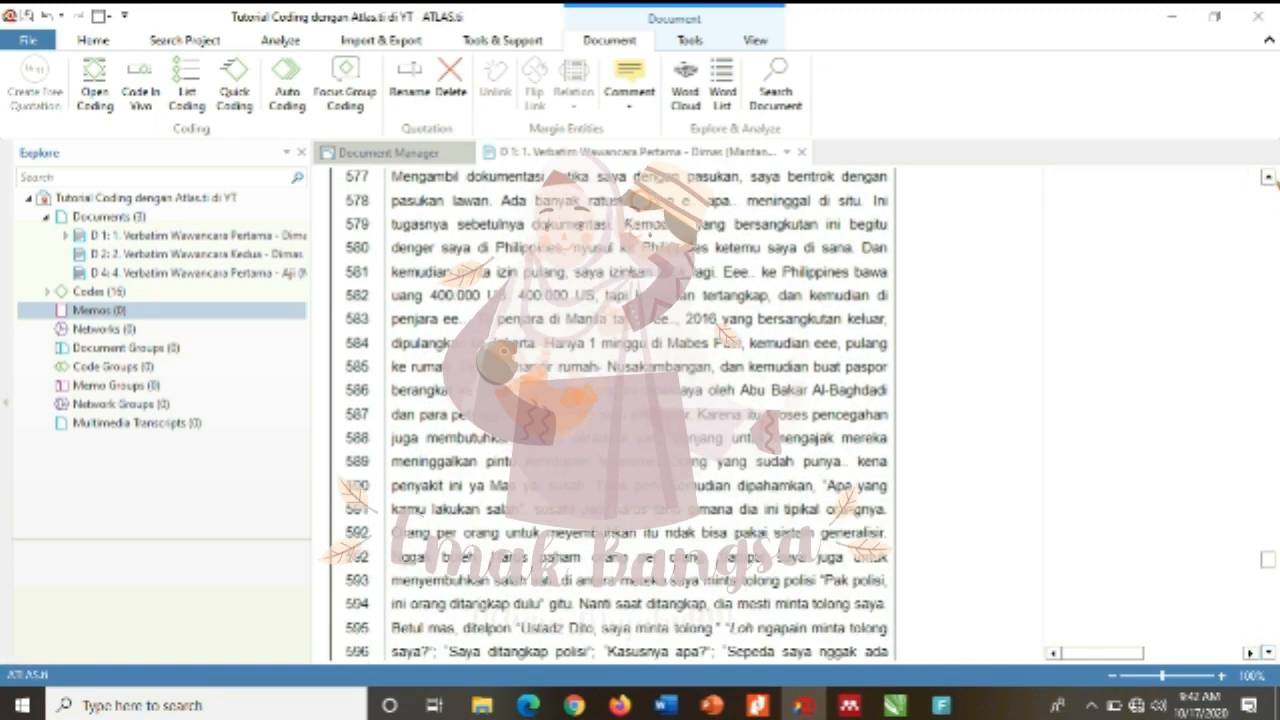
{"action": "left_click", "coordinate": [1269, 177]}
{"action": "scroll", "coordinate": [475, 290], "scroll_direction": "down", "scroll_amount": 2}
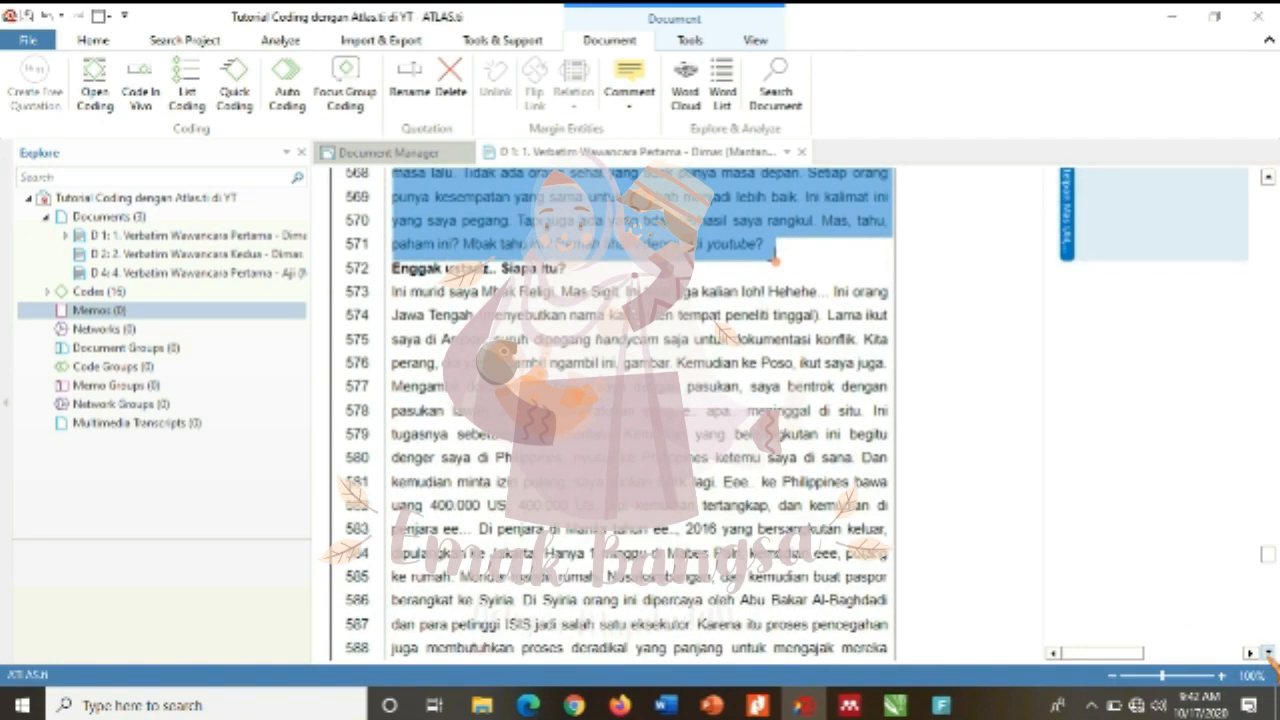
{"action": "left_click_drag", "start_coordinate": [392, 201], "coordinate": [670, 588]}
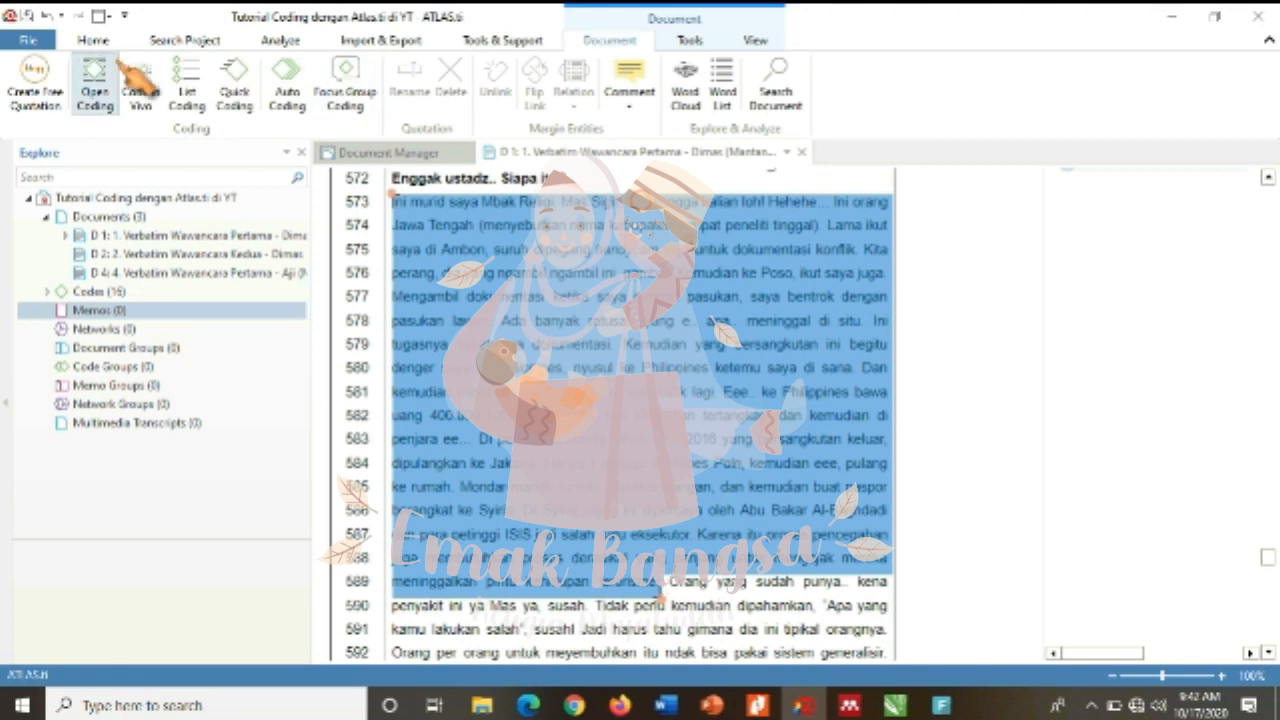
- Assign the codes deportasi dari Filipina and informasi tentang kelompok t... to the selected passage on lines 573–589 with List Coding
{"action": "left_click", "coordinate": [186, 95]}
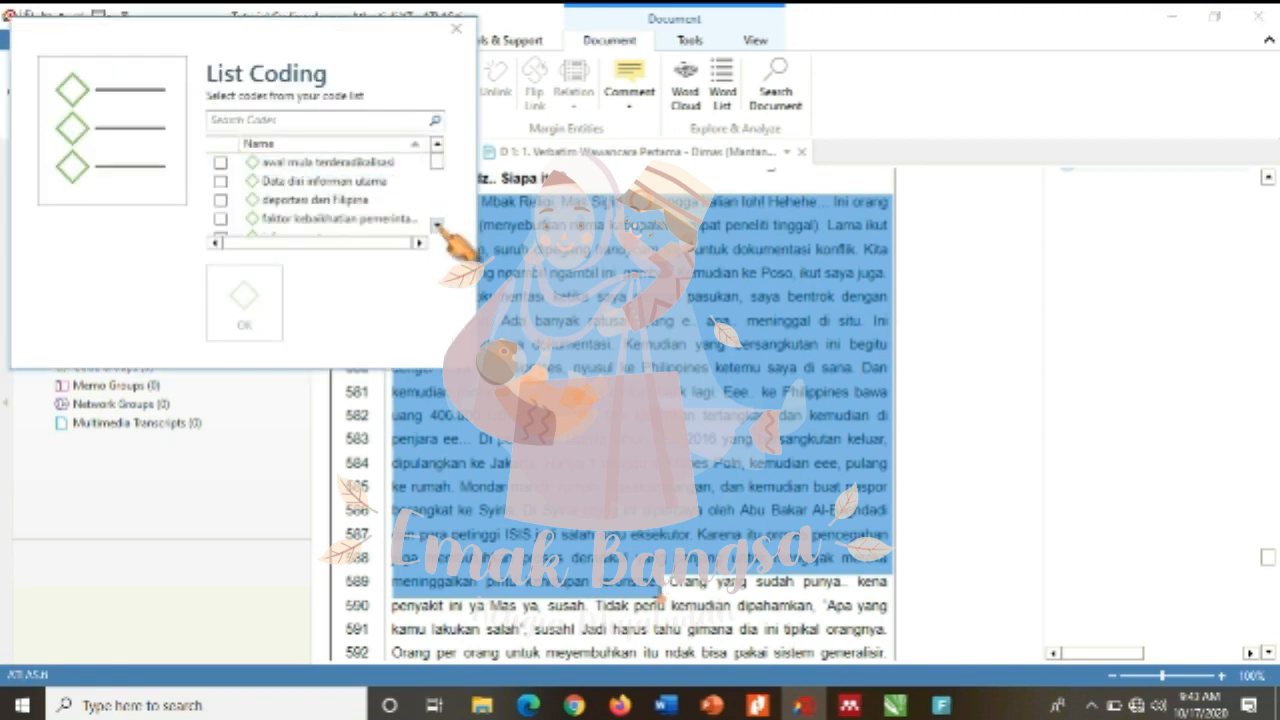
{"action": "left_click", "coordinate": [220, 199]}
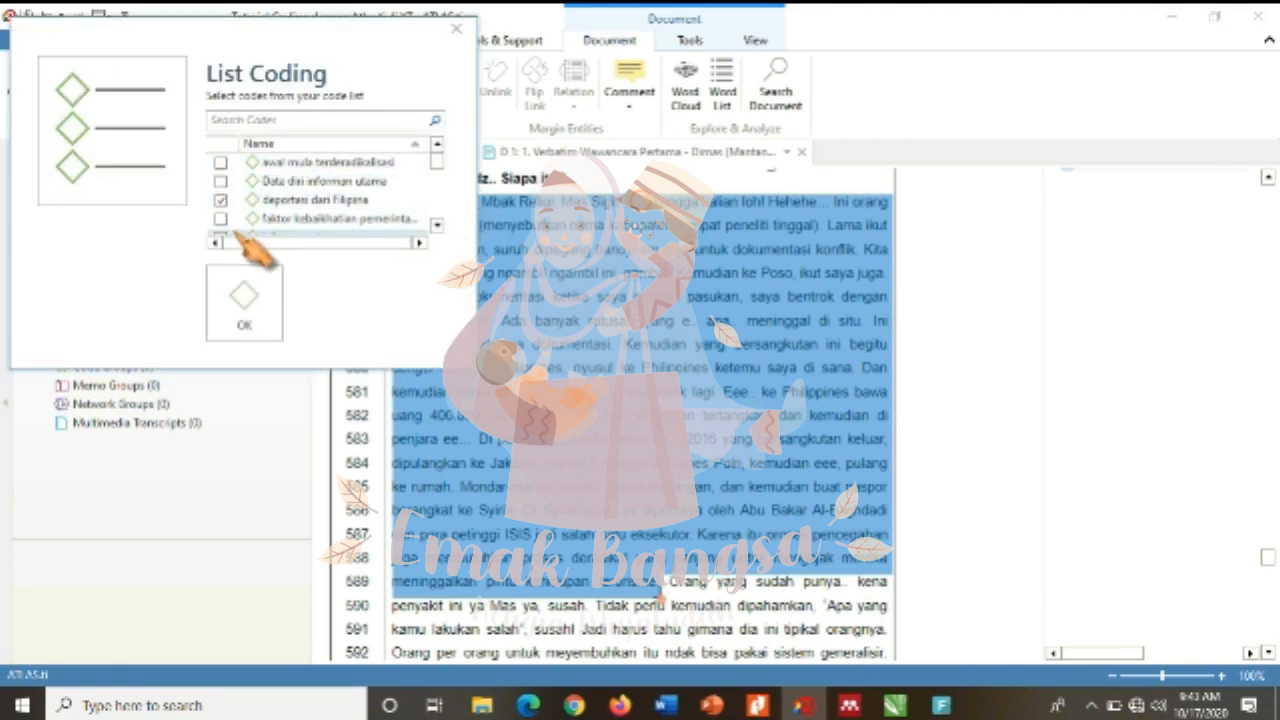
{"action": "left_click", "coordinate": [438, 227]}
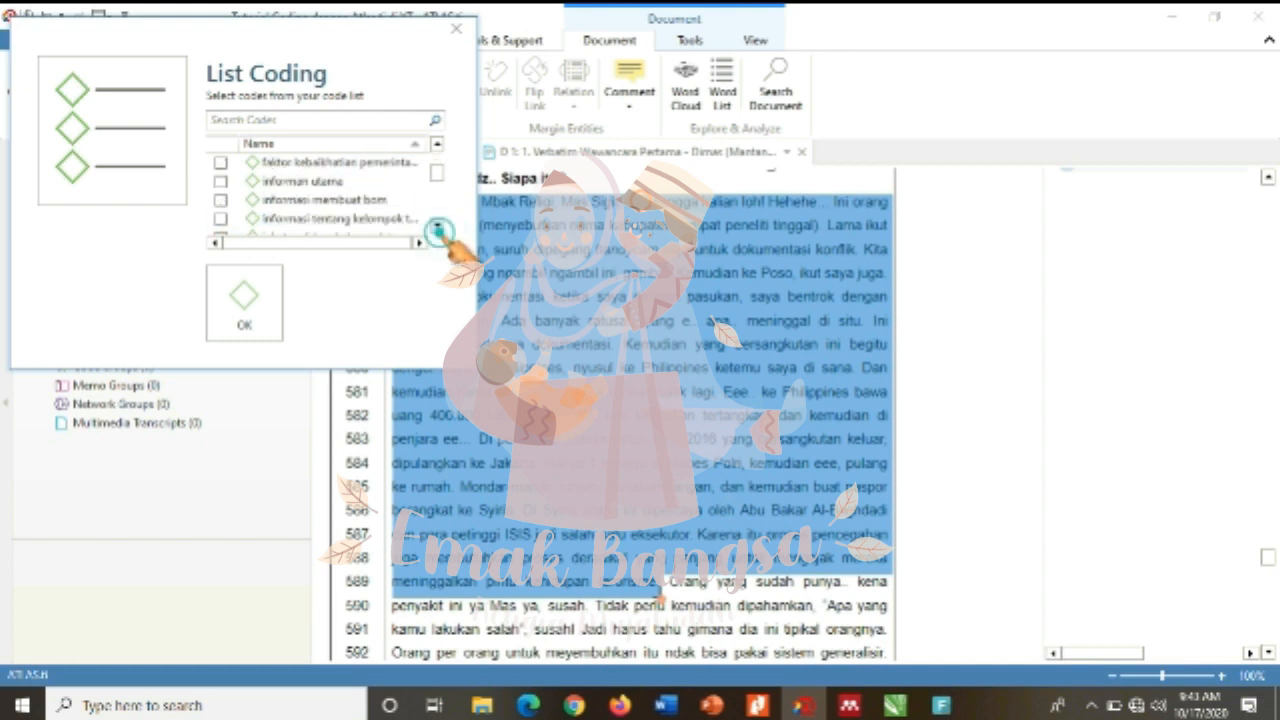
{"action": "left_click", "coordinate": [220, 218]}
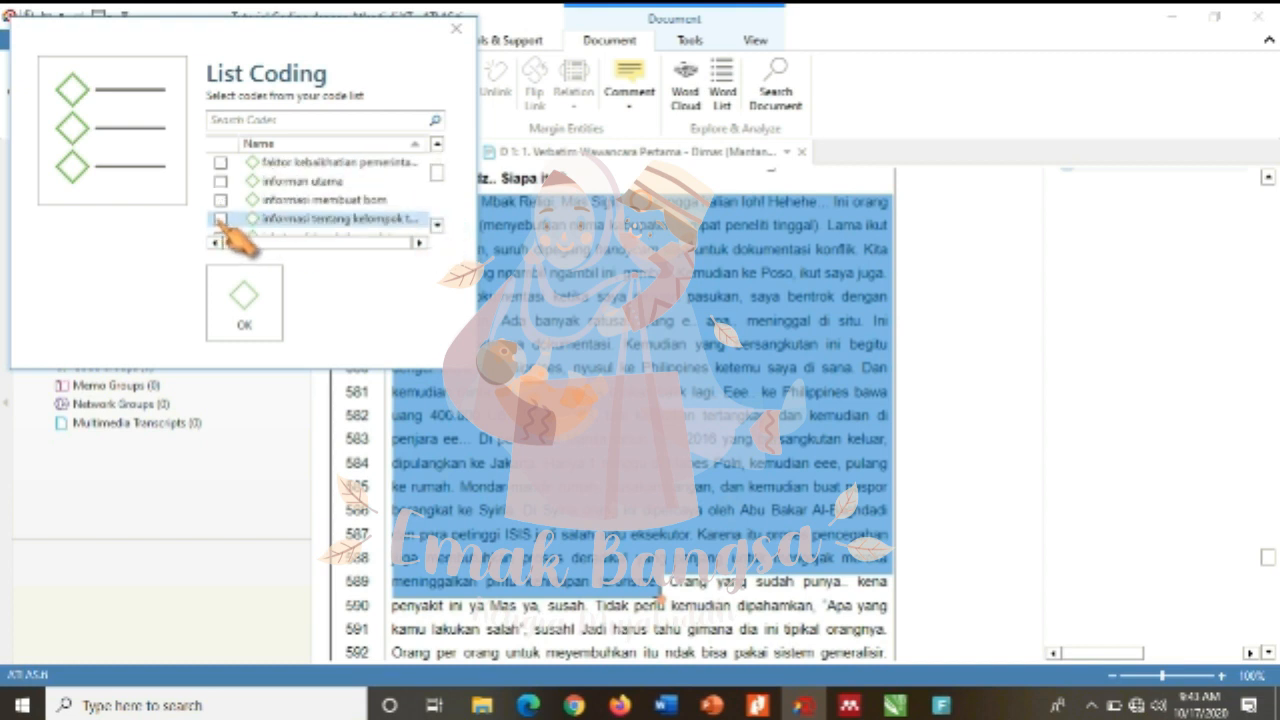
{"action": "left_click", "coordinate": [437, 226]}
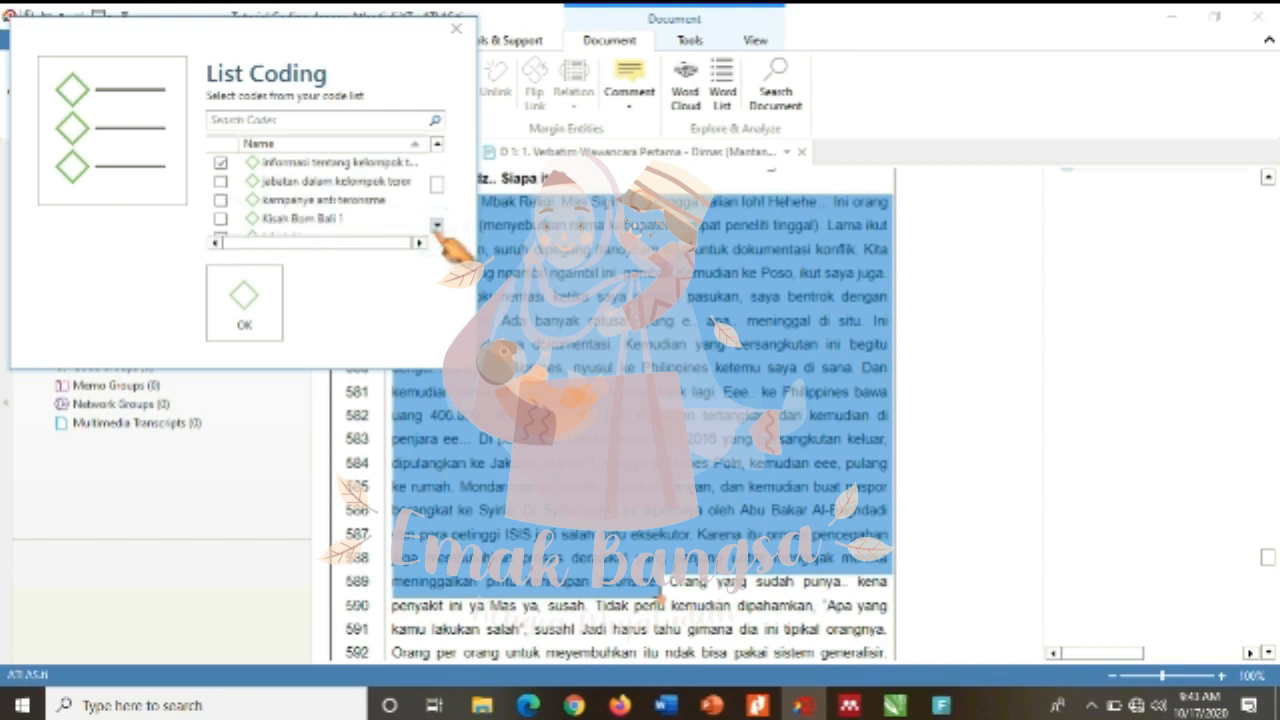
{"action": "left_click", "coordinate": [437, 226]}
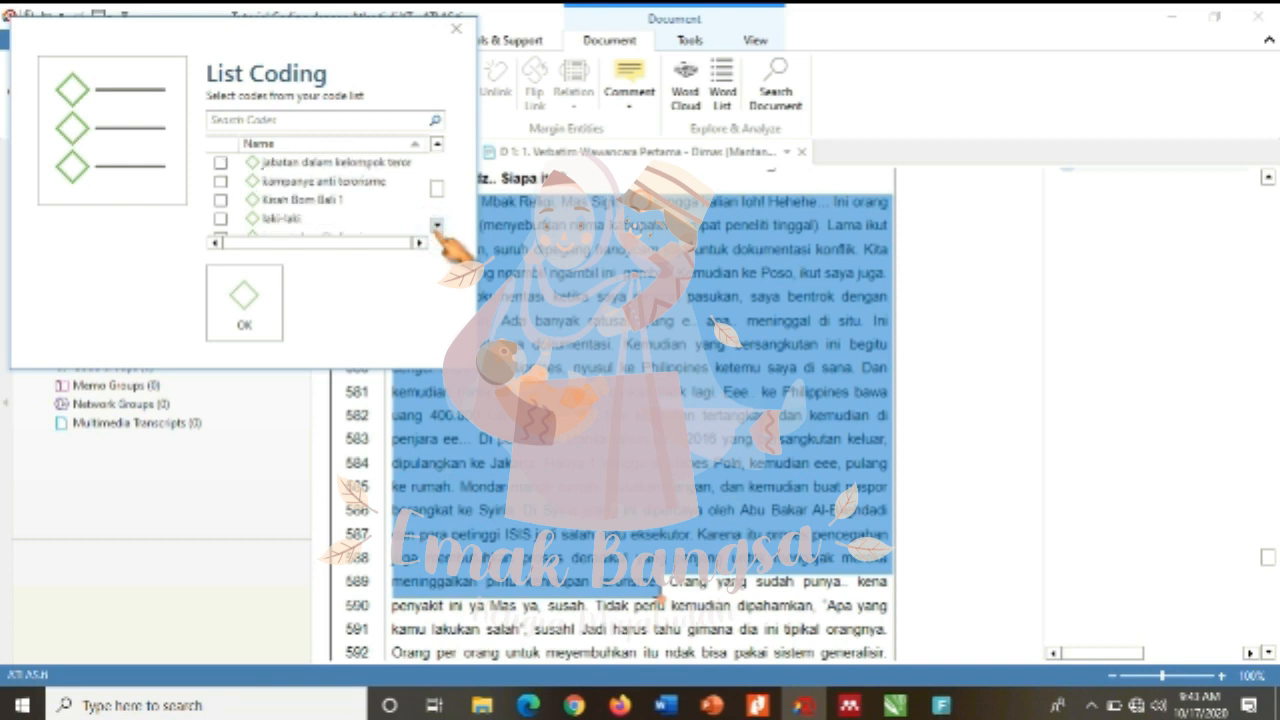
{"action": "left_click", "coordinate": [437, 226]}
{"action": "left_click", "coordinate": [437, 226]}
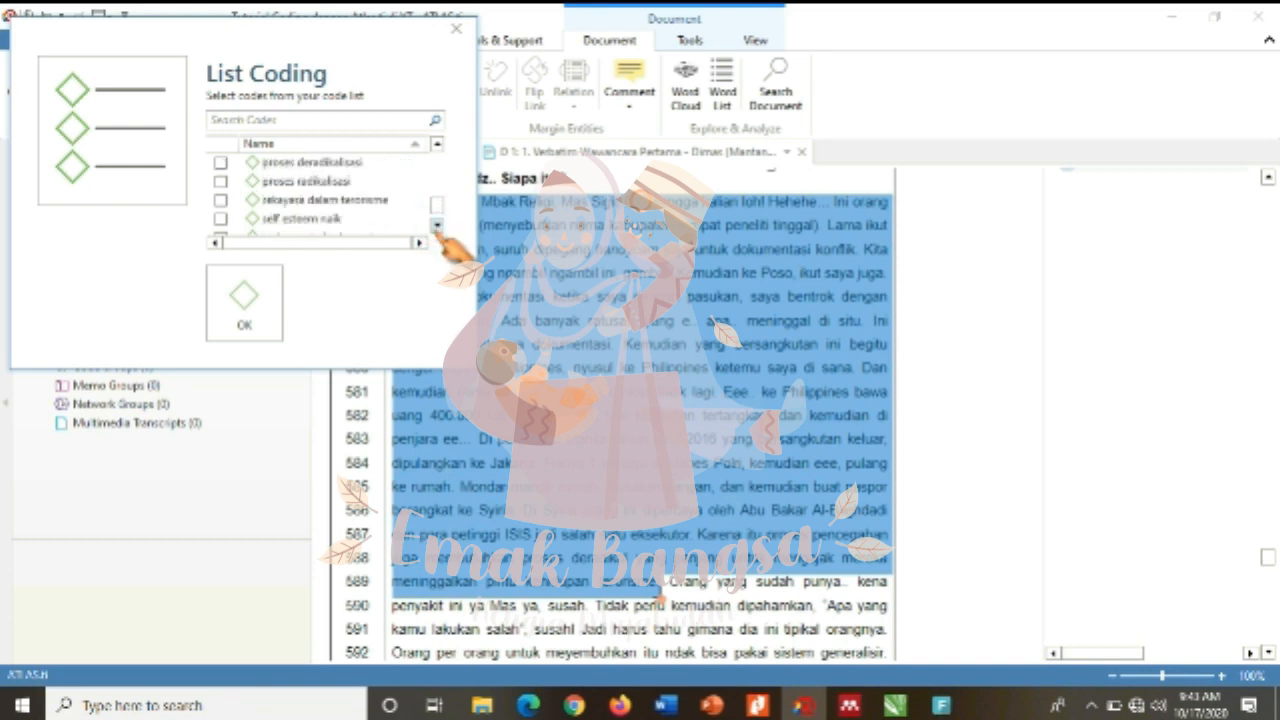
{"action": "left_click", "coordinate": [437, 226]}
{"action": "left_click", "coordinate": [258, 302]}
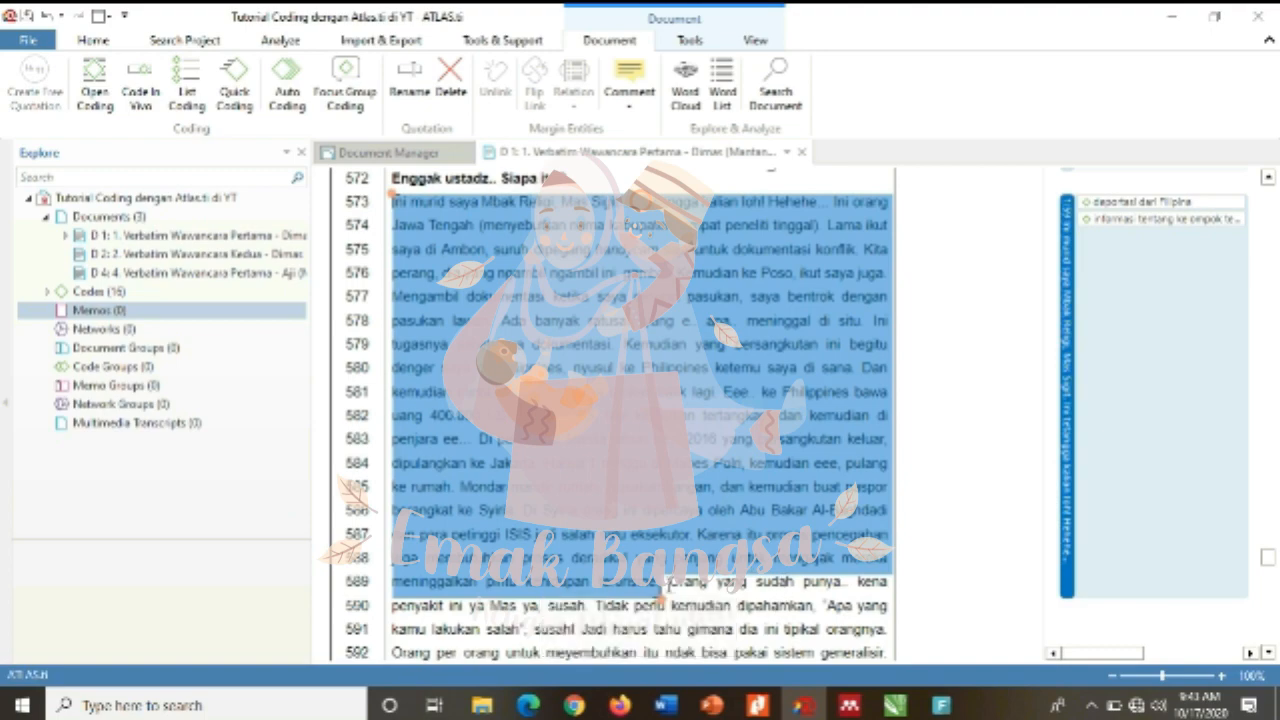
{"action": "scroll", "coordinate": [640, 410], "scroll_direction": "down", "scroll_amount": 6}
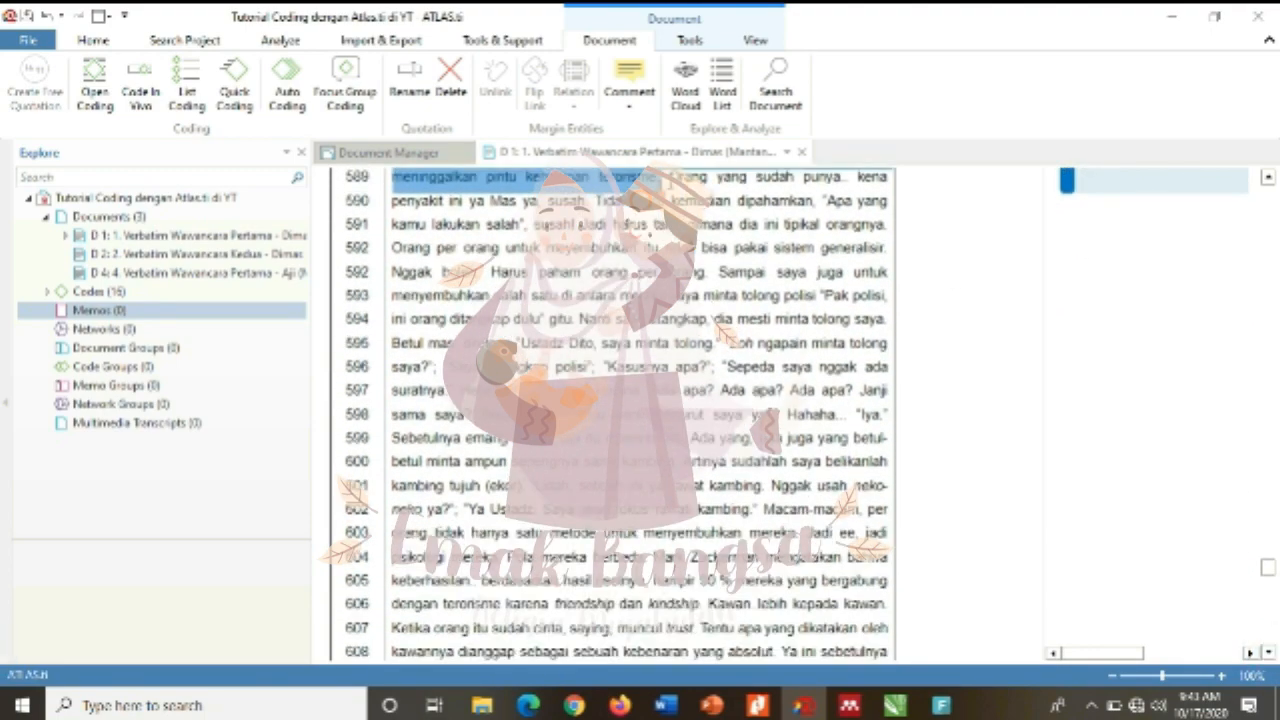
{"action": "left_click_drag", "start_coordinate": [392, 200], "coordinate": [890, 414]}
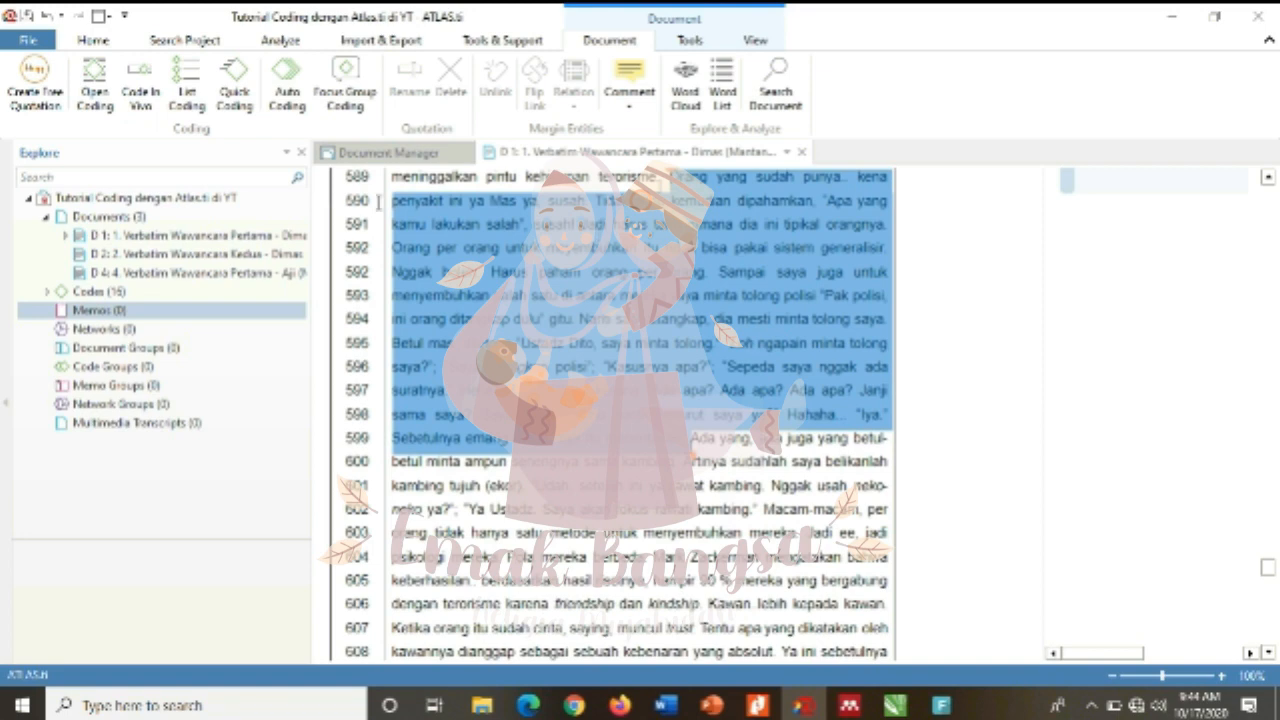
{"action": "left_click", "coordinate": [754, 397]}
{"action": "left_click_drag", "start_coordinate": [670, 179], "coordinate": [1268, 183]}
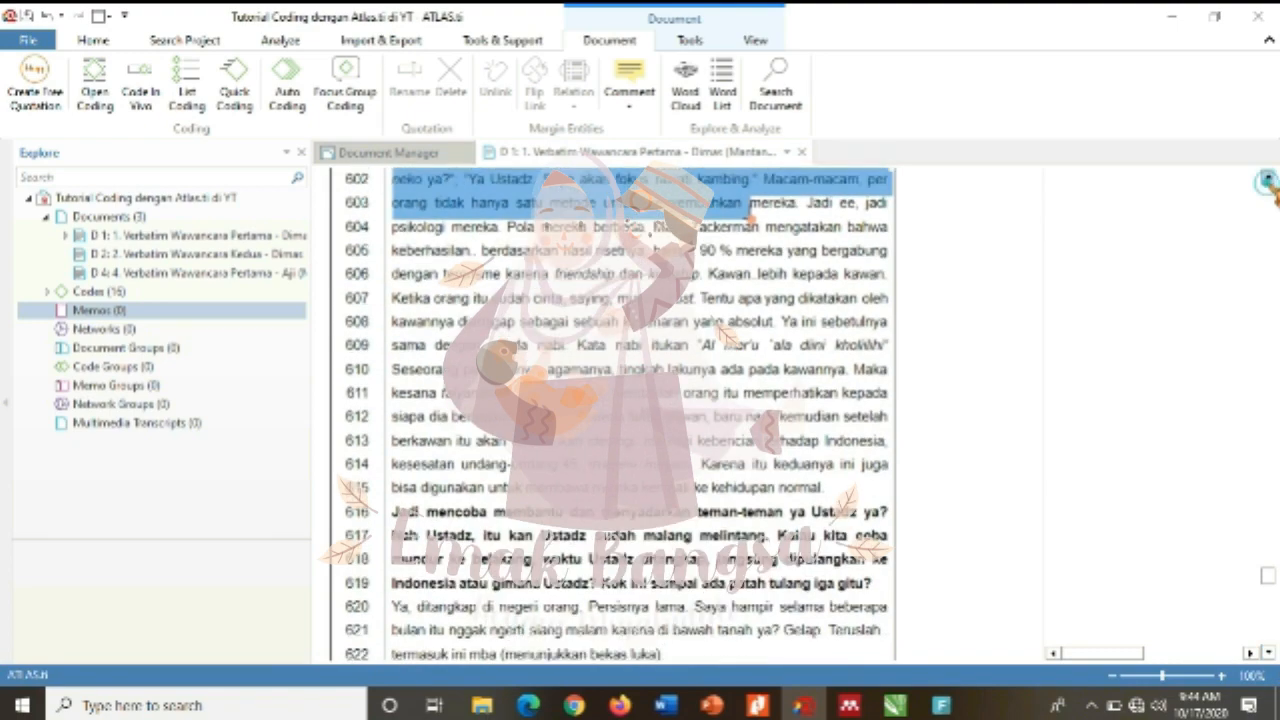
{"action": "left_click", "coordinate": [1268, 181]}
{"action": "left_click", "coordinate": [1269, 652]}
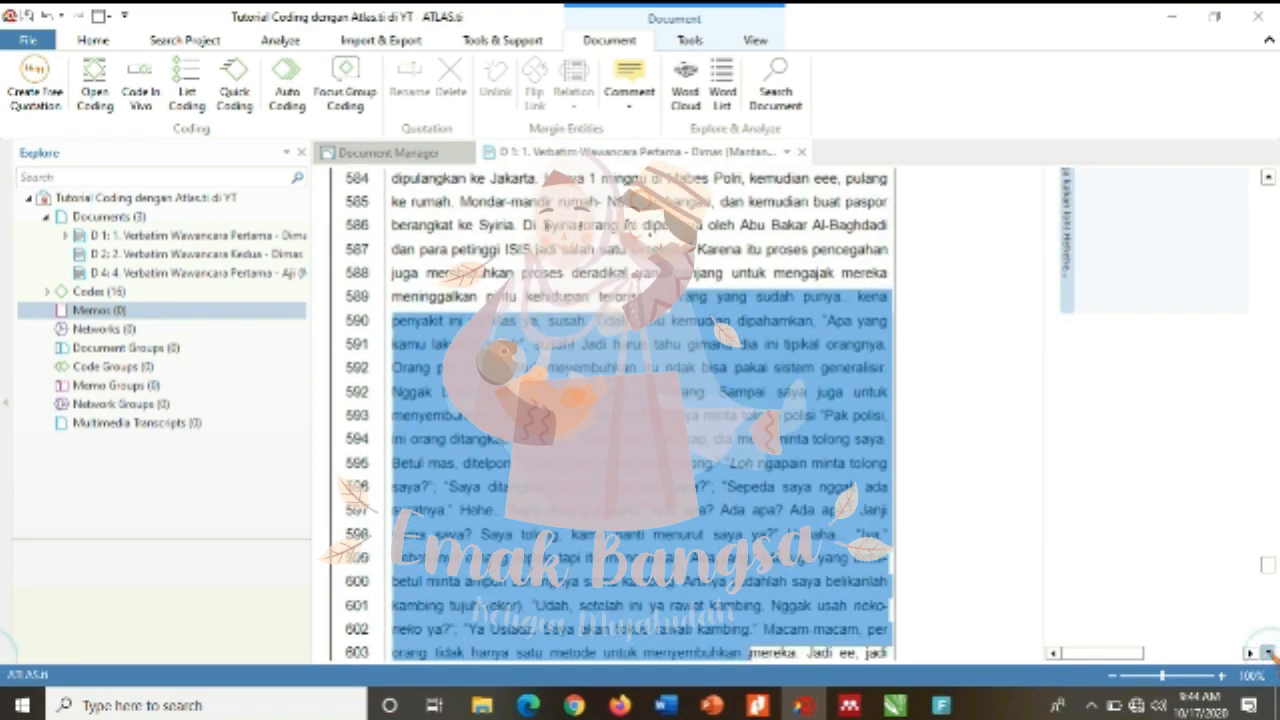
{"action": "left_click", "coordinate": [1268, 178]}
{"action": "left_click", "coordinate": [669, 188]}
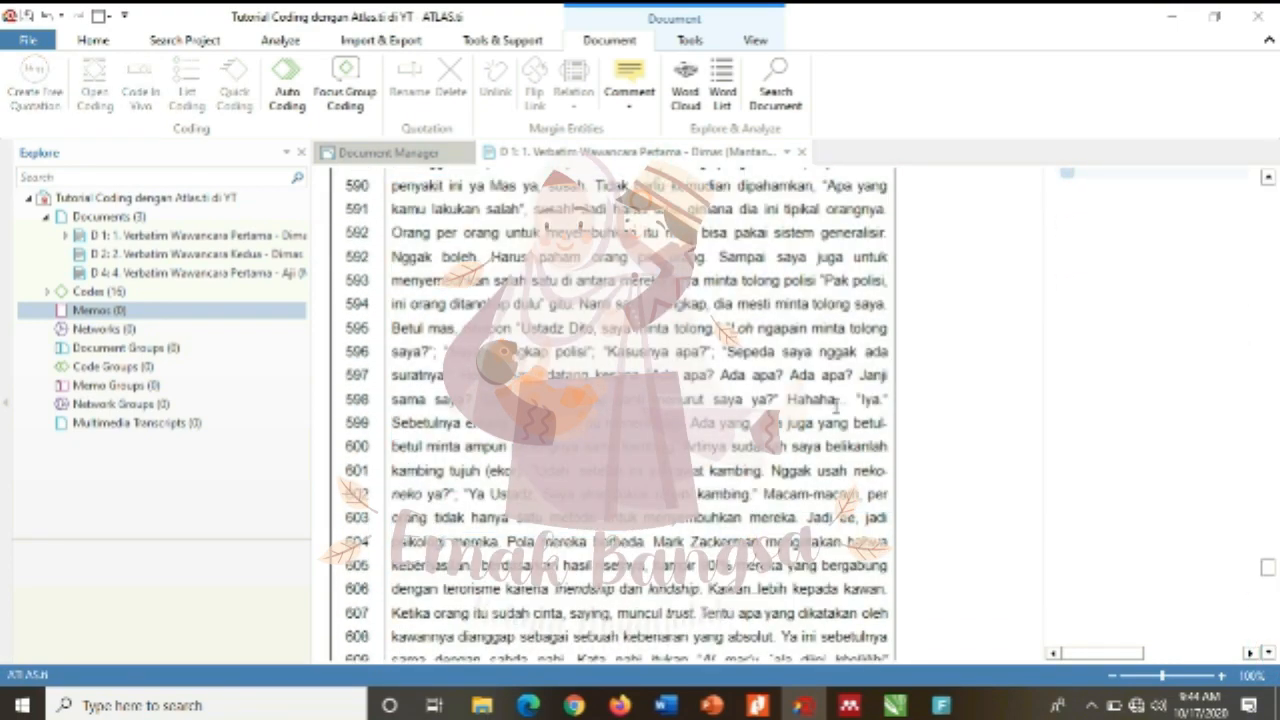
{"action": "left_click_drag", "start_coordinate": [668, 189], "coordinate": [742, 210]}
{"action": "left_click", "coordinate": [672, 192]}
{"action": "left_click", "coordinate": [1268, 178]}
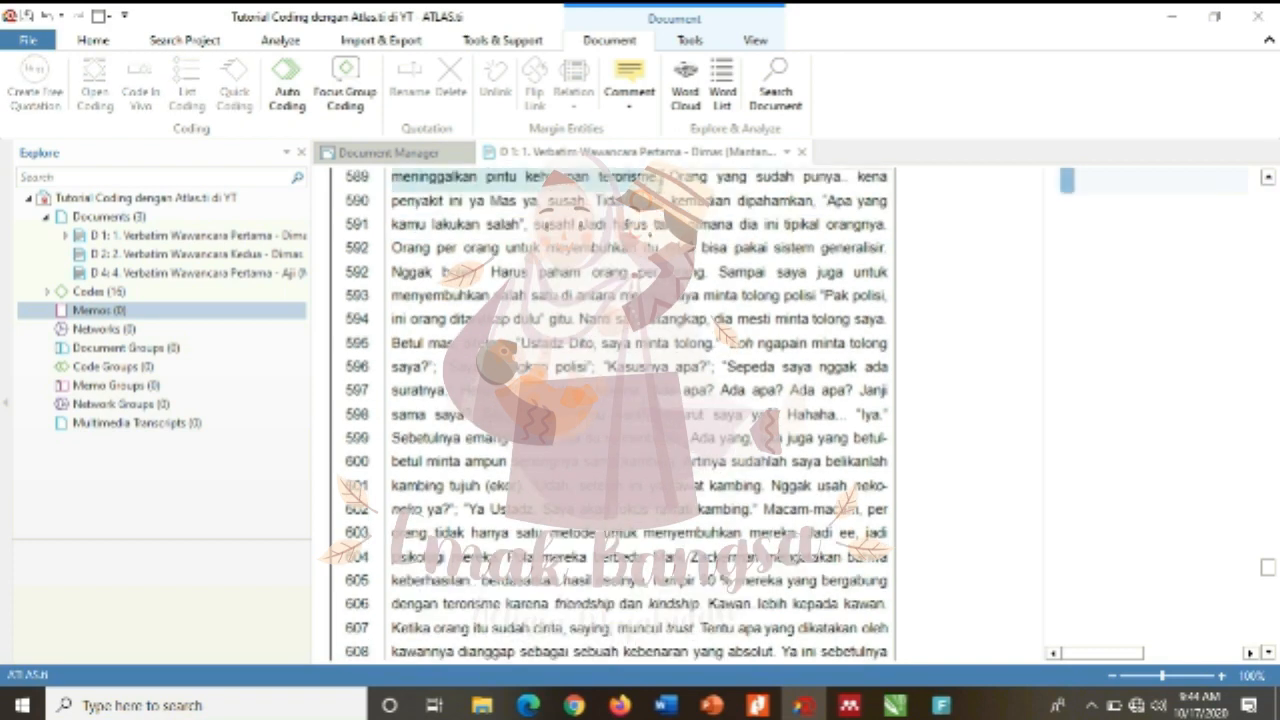
- Select the passage from "Orang yang sudah punya" on line 589 through "kambing" on line 602 and assign the code self esteem naik with List Coding
{"action": "left_click_drag", "start_coordinate": [661, 178], "coordinate": [760, 510]}
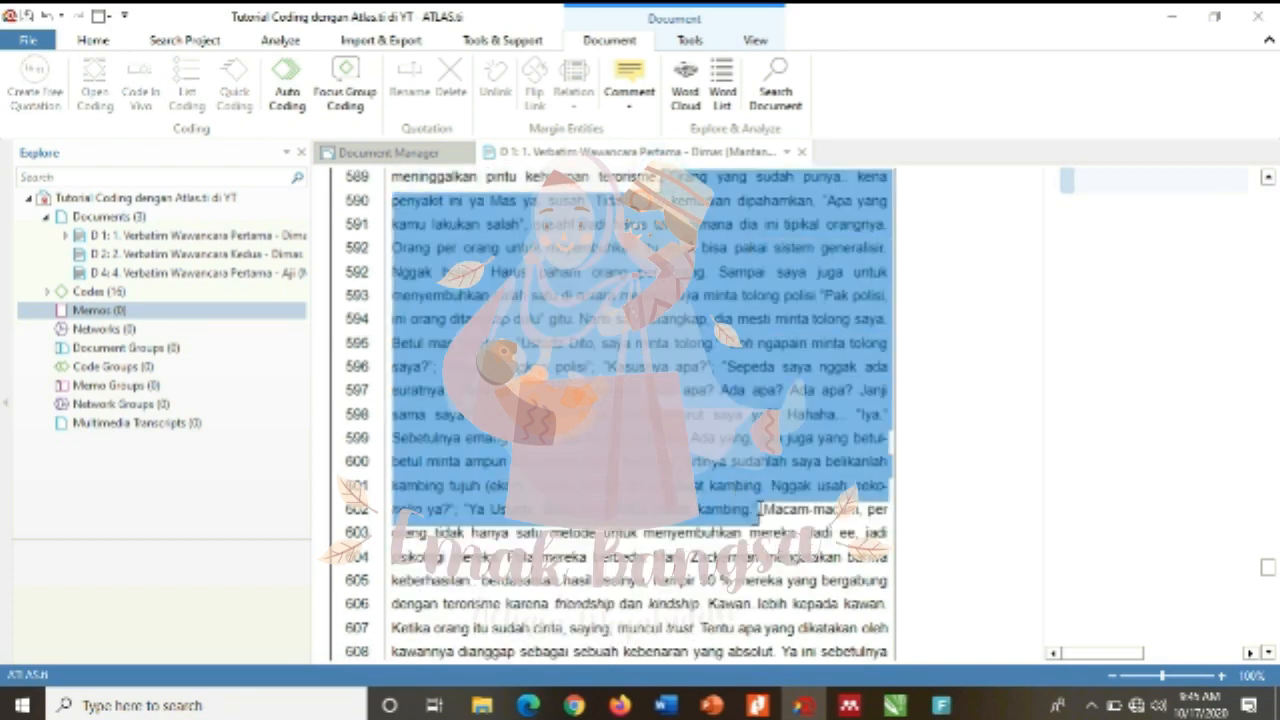
{"action": "left_click", "coordinate": [187, 85]}
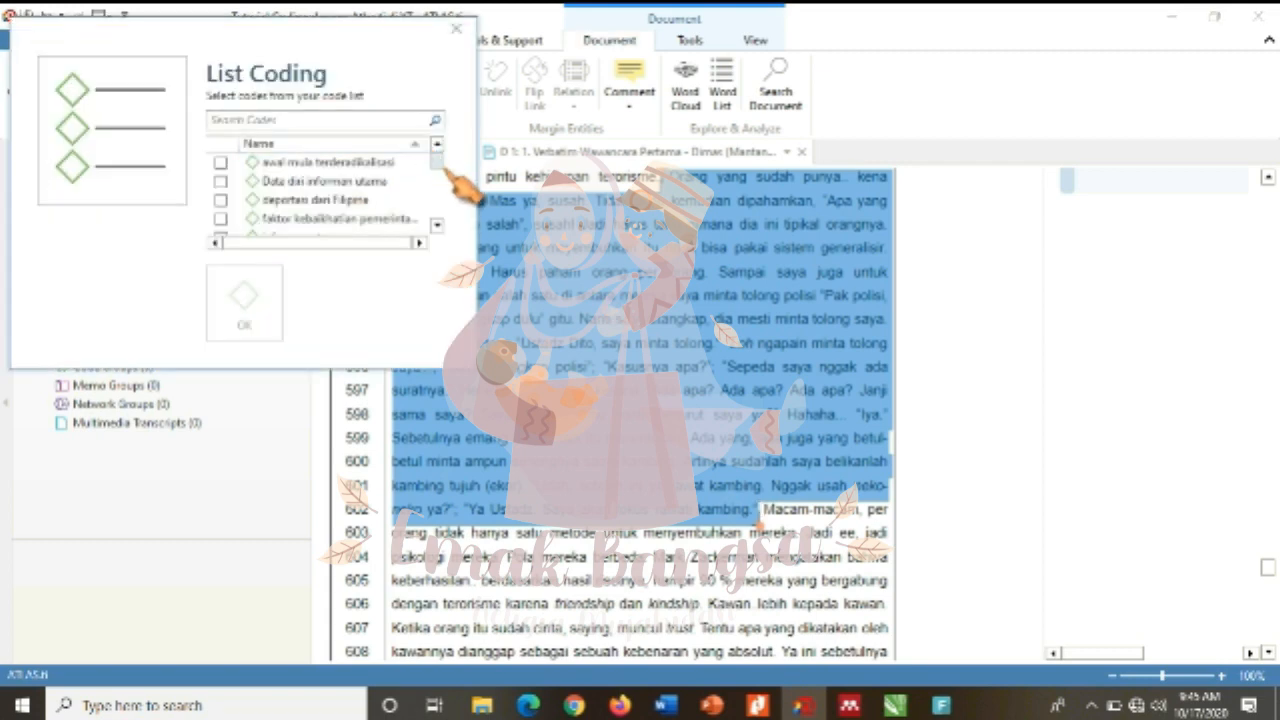
{"action": "left_click_drag", "start_coordinate": [438, 163], "coordinate": [446, 243]}
{"action": "left_click", "coordinate": [221, 219]}
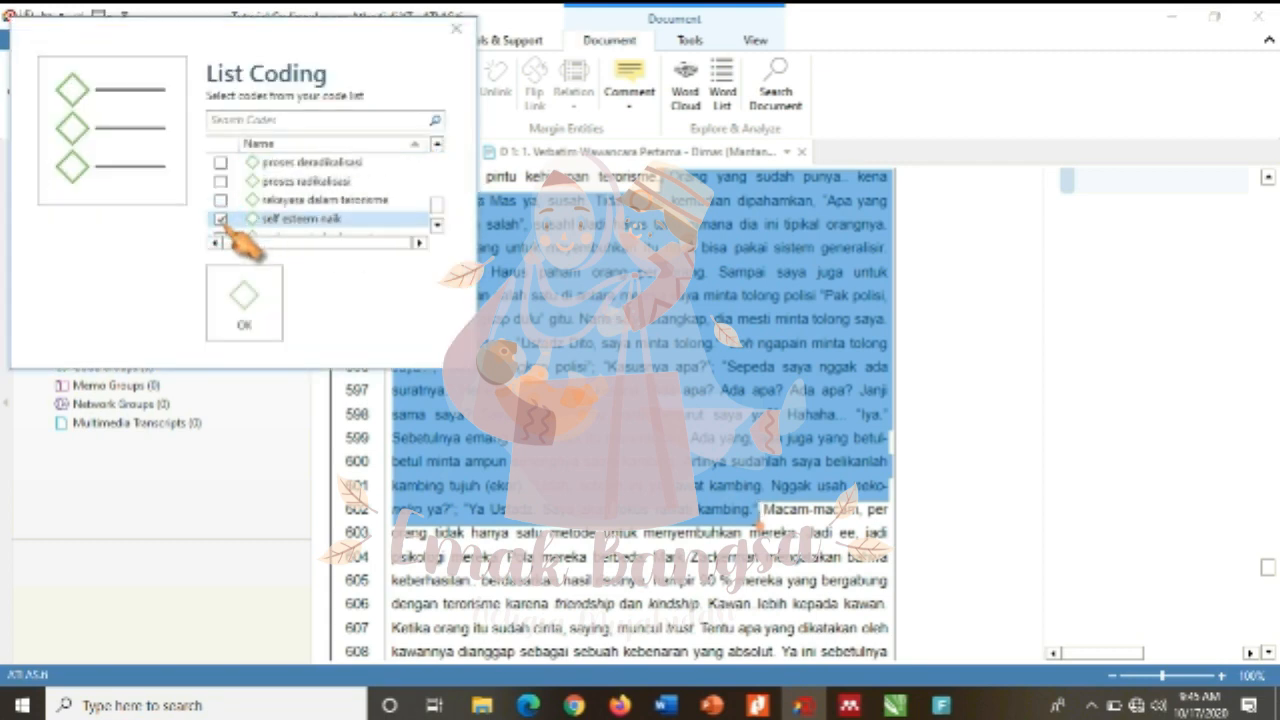
{"action": "left_click", "coordinate": [244, 302]}
- Select the passage from "Macam-macam" on line 602 through line 615 and assign the codes self esteem naik and welcome terhadap outgroup with List Coding
{"action": "scroll", "coordinate": [1268, 652], "scroll_direction": "down", "scroll_amount": 3}
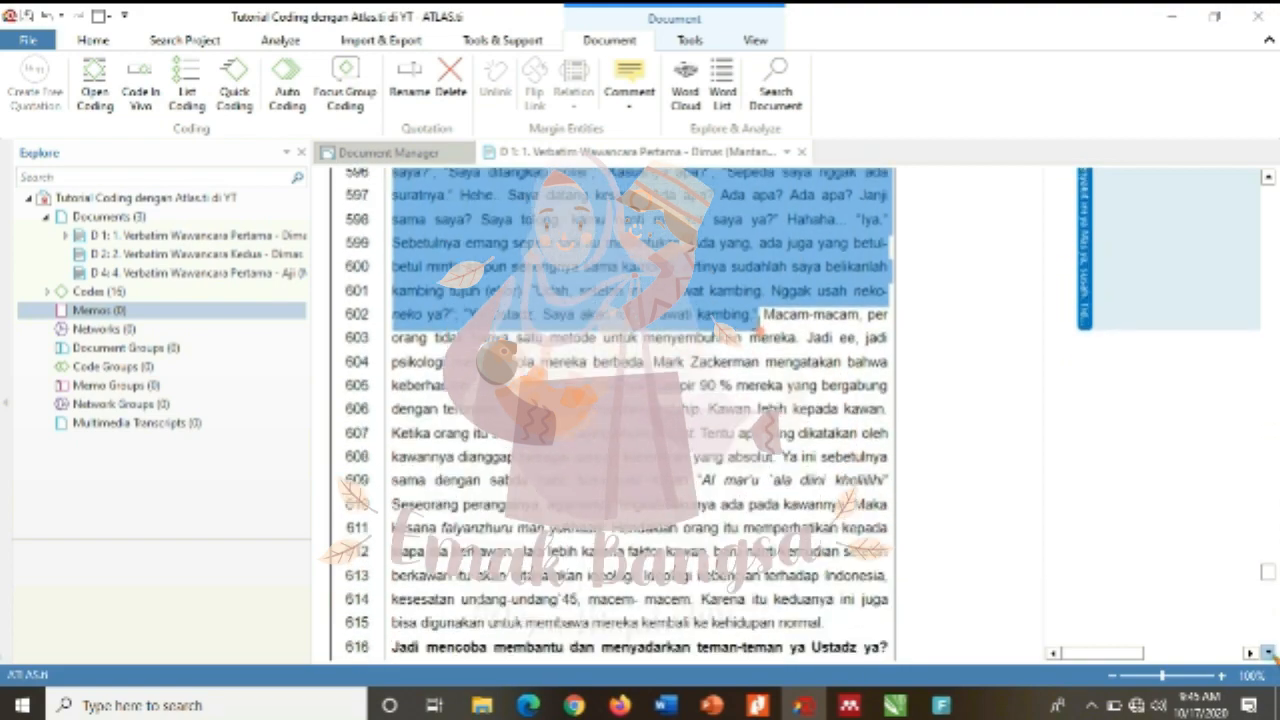
{"action": "scroll", "coordinate": [1268, 652], "scroll_direction": "down", "scroll_amount": 2}
{"action": "left_click_drag", "start_coordinate": [762, 210], "coordinate": [884, 521]}
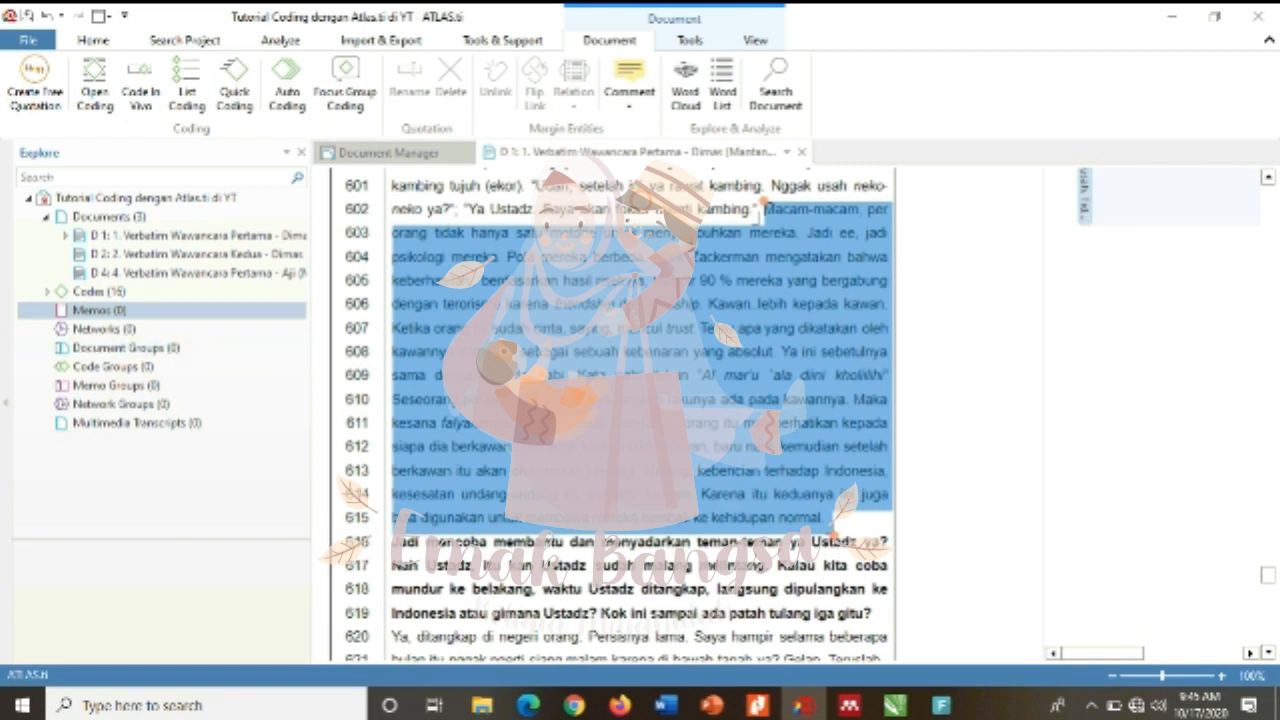
{"action": "left_click", "coordinate": [186, 90]}
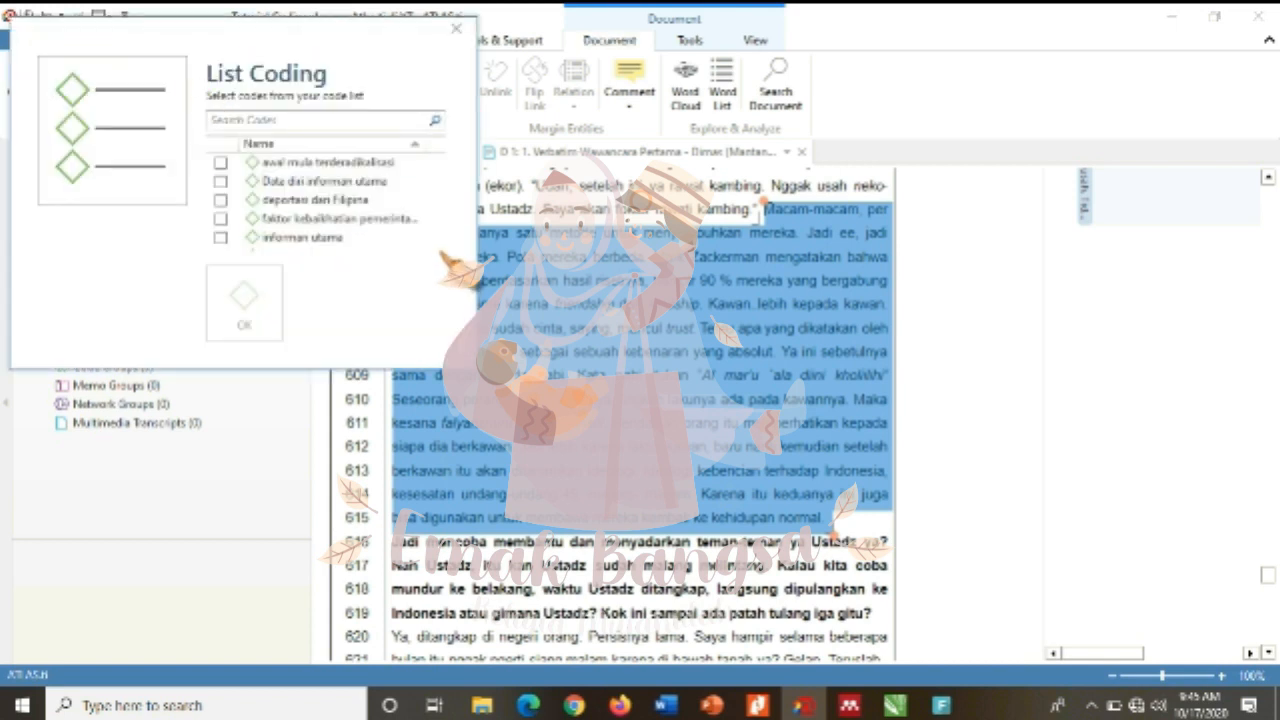
{"action": "scroll", "coordinate": [436, 224], "scroll_direction": "down", "scroll_amount": 5}
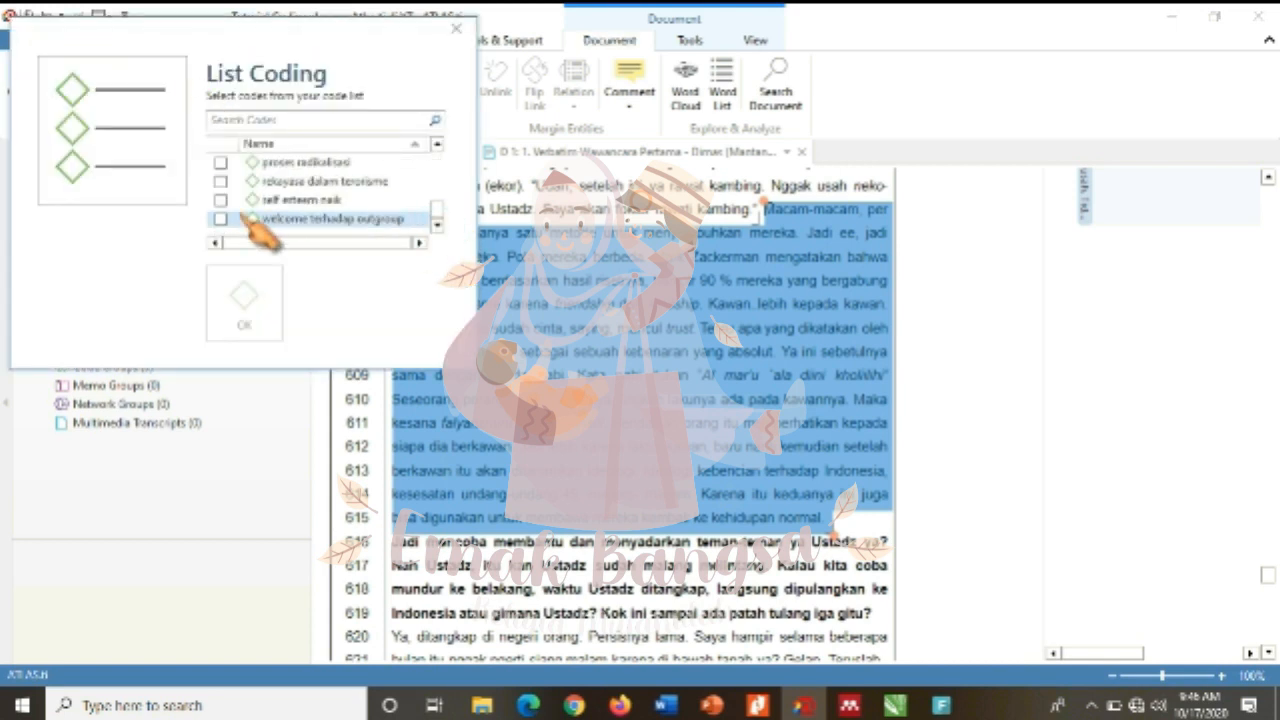
{"action": "left_click", "coordinate": [220, 200]}
{"action": "left_click", "coordinate": [220, 218]}
{"action": "left_click", "coordinate": [244, 302]}
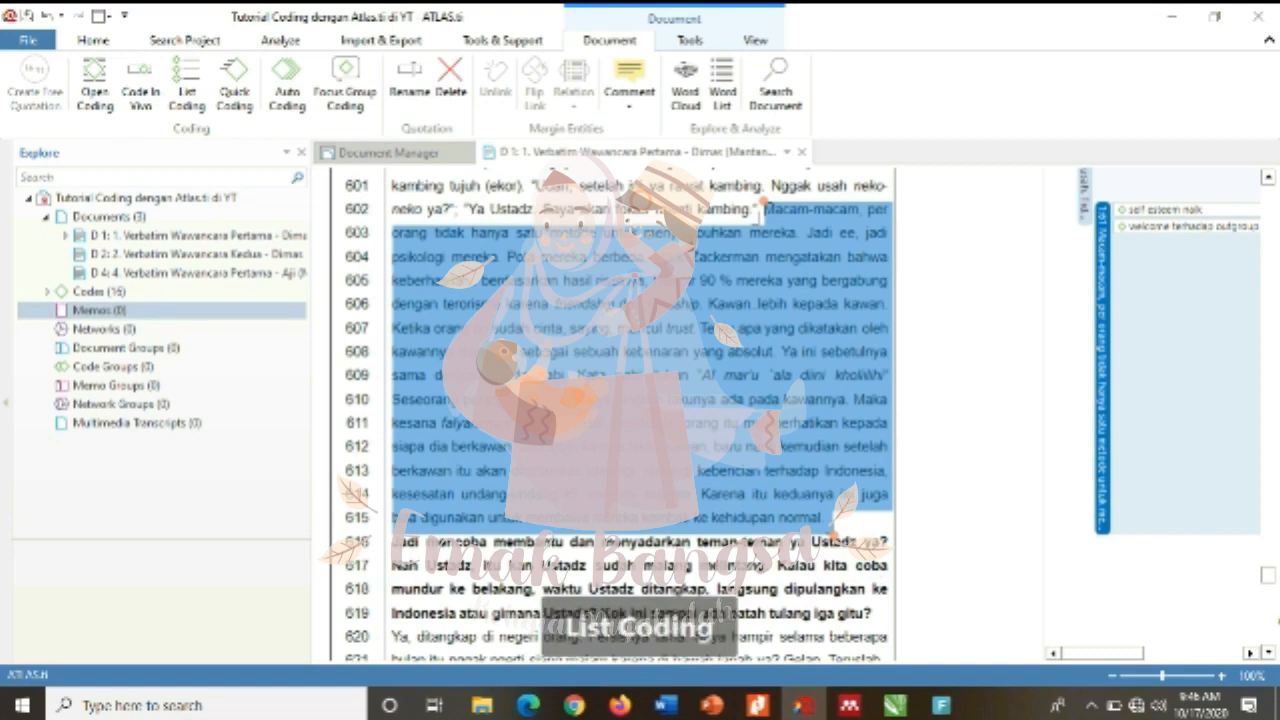
- Select the answer passage on lines 620–622 and assign the code deportasi dari Filipina with List Coding
{"action": "scroll", "coordinate": [1268, 650], "scroll_direction": "down", "scroll_amount": 4}
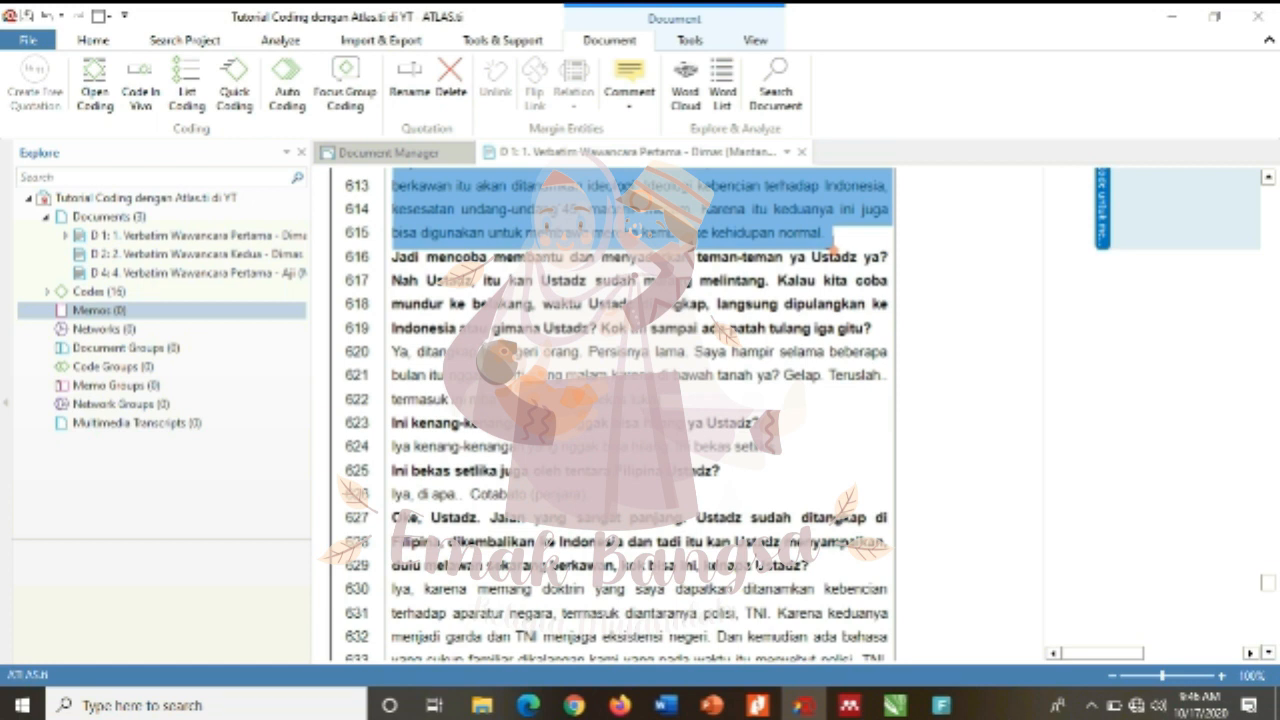
{"action": "left_click_drag", "start_coordinate": [394, 348], "coordinate": [683, 394]}
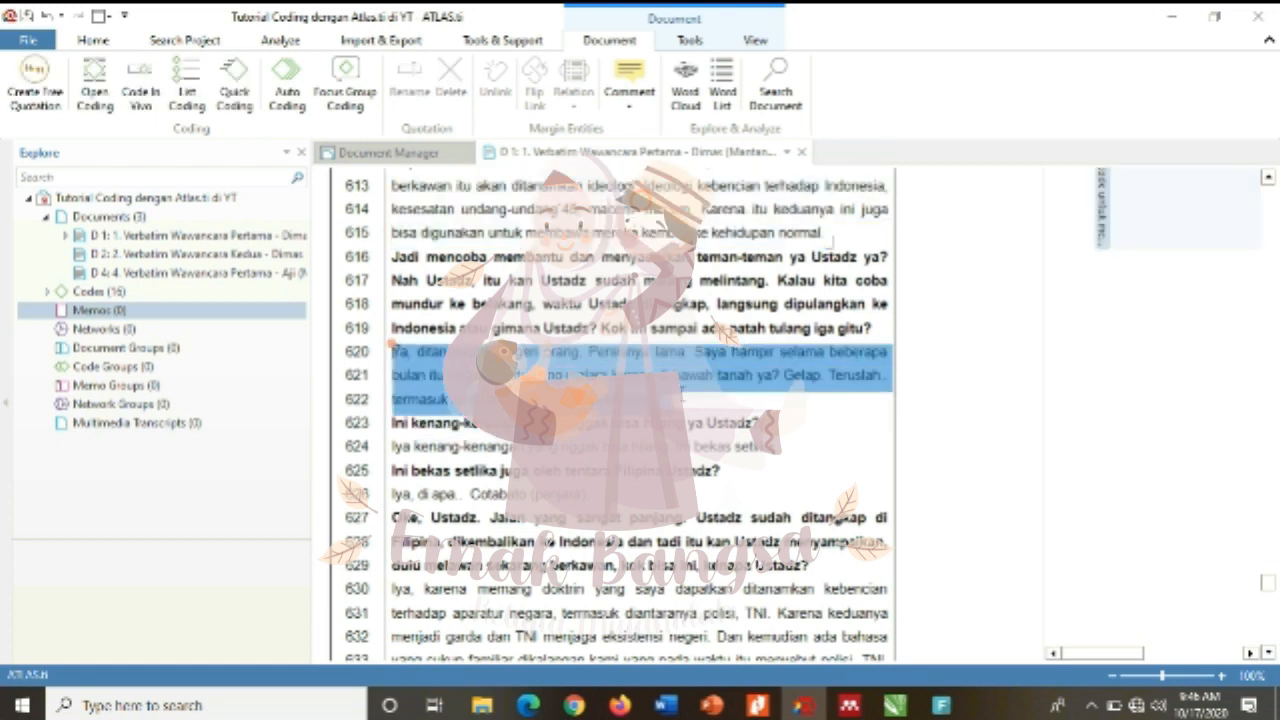
{"action": "left_click", "coordinate": [186, 95]}
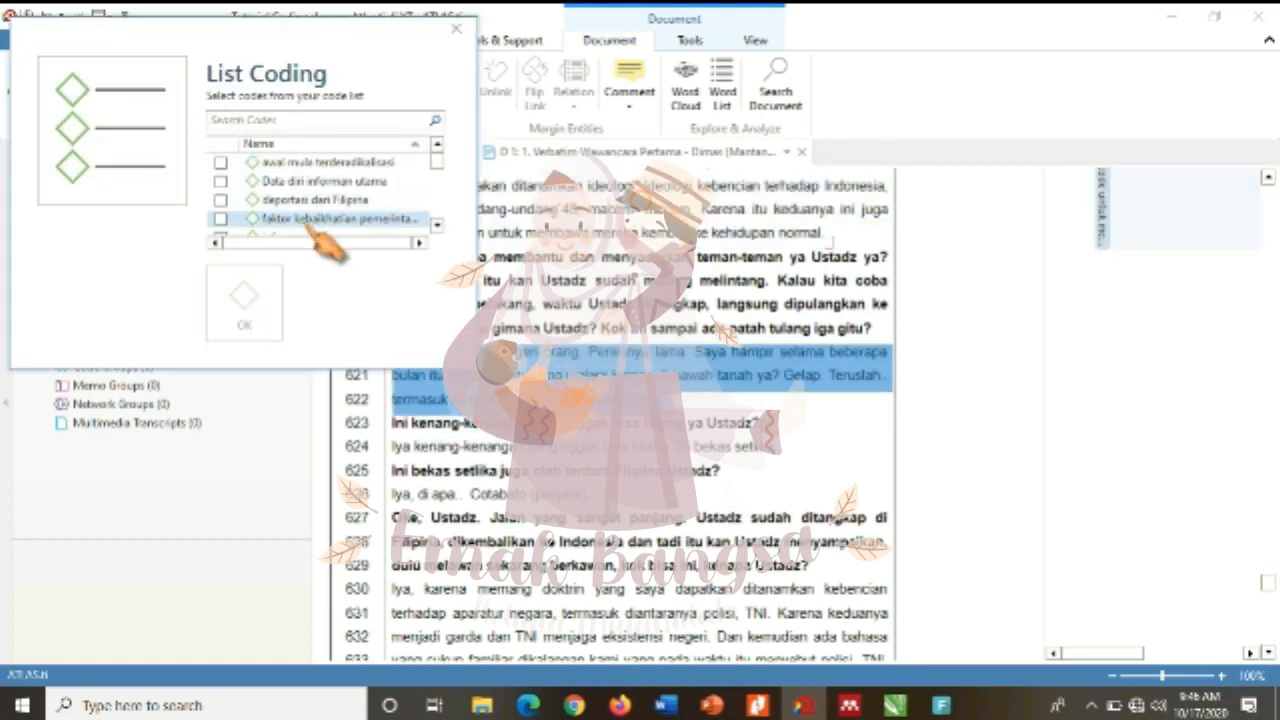
{"action": "left_click", "coordinate": [222, 201]}
{"action": "left_click", "coordinate": [252, 328]}
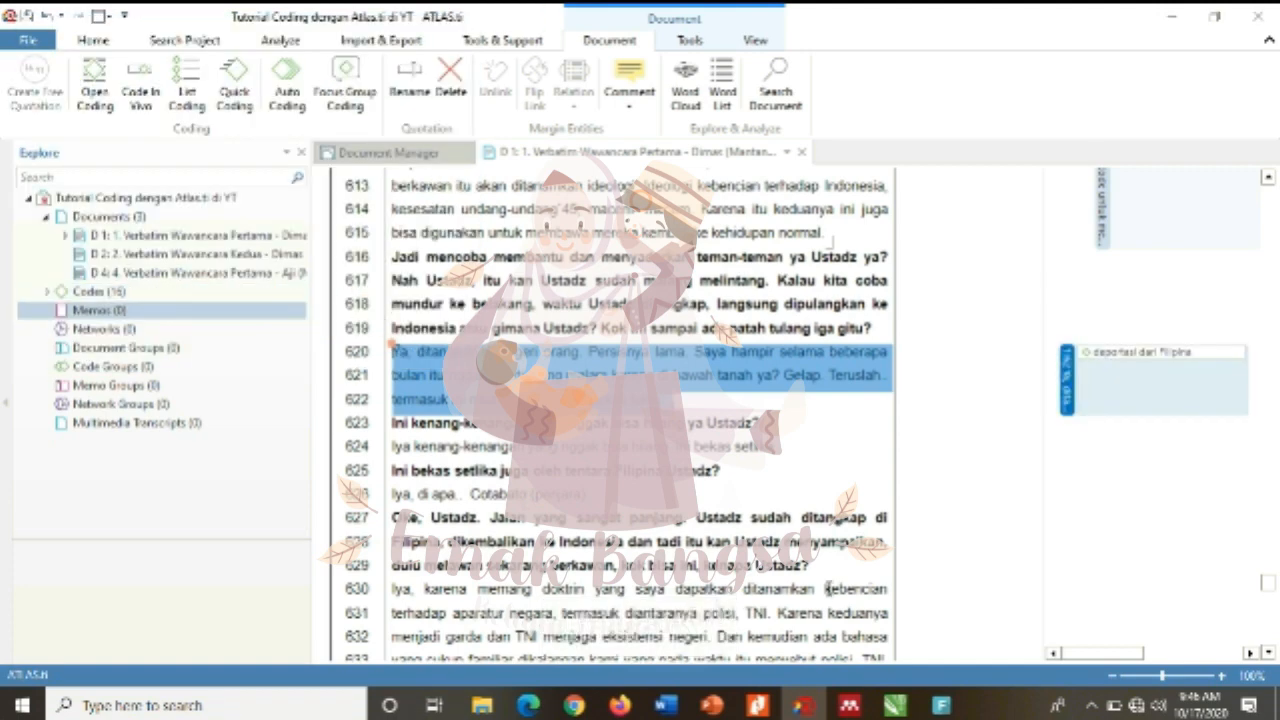
- Select the answer passage on lines 630–635 and assign the code proses radikalisasi with List Coding
{"action": "scroll", "coordinate": [780, 210], "scroll_direction": "down", "scroll_amount": 5}
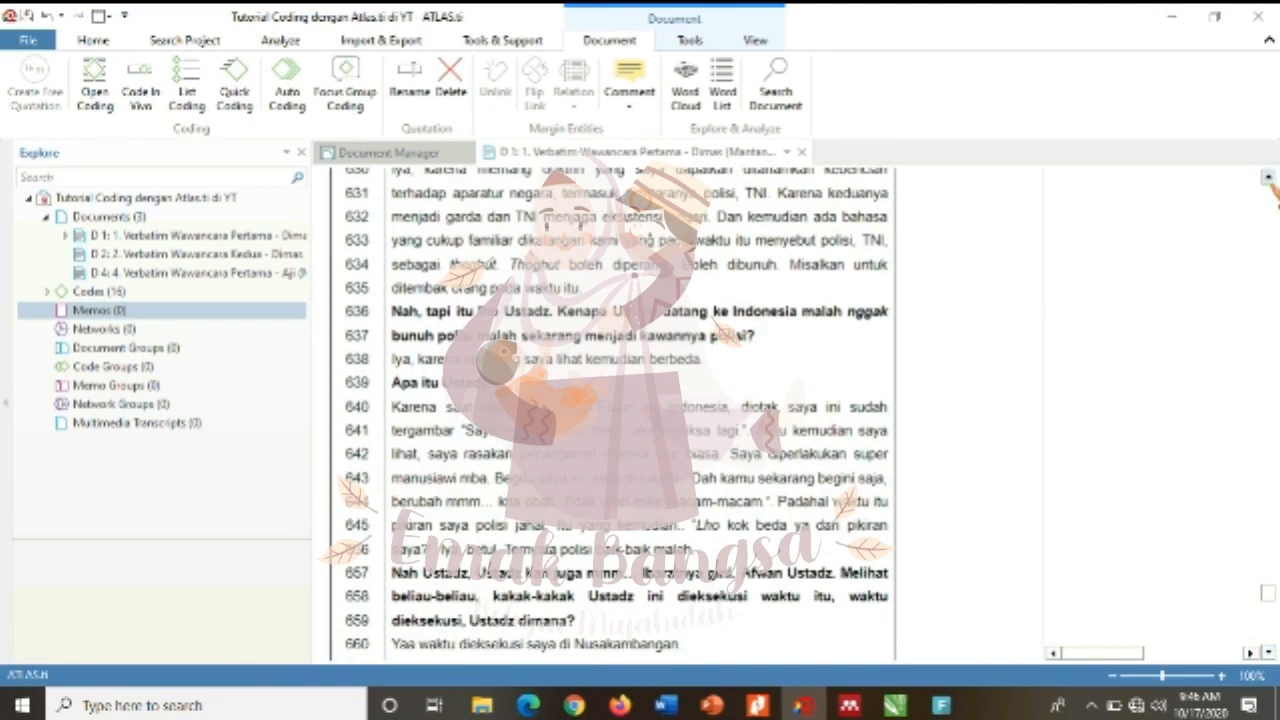
{"action": "left_click_drag", "start_coordinate": [392, 198], "coordinate": [563, 322]}
{"action": "left_click", "coordinate": [186, 95]}
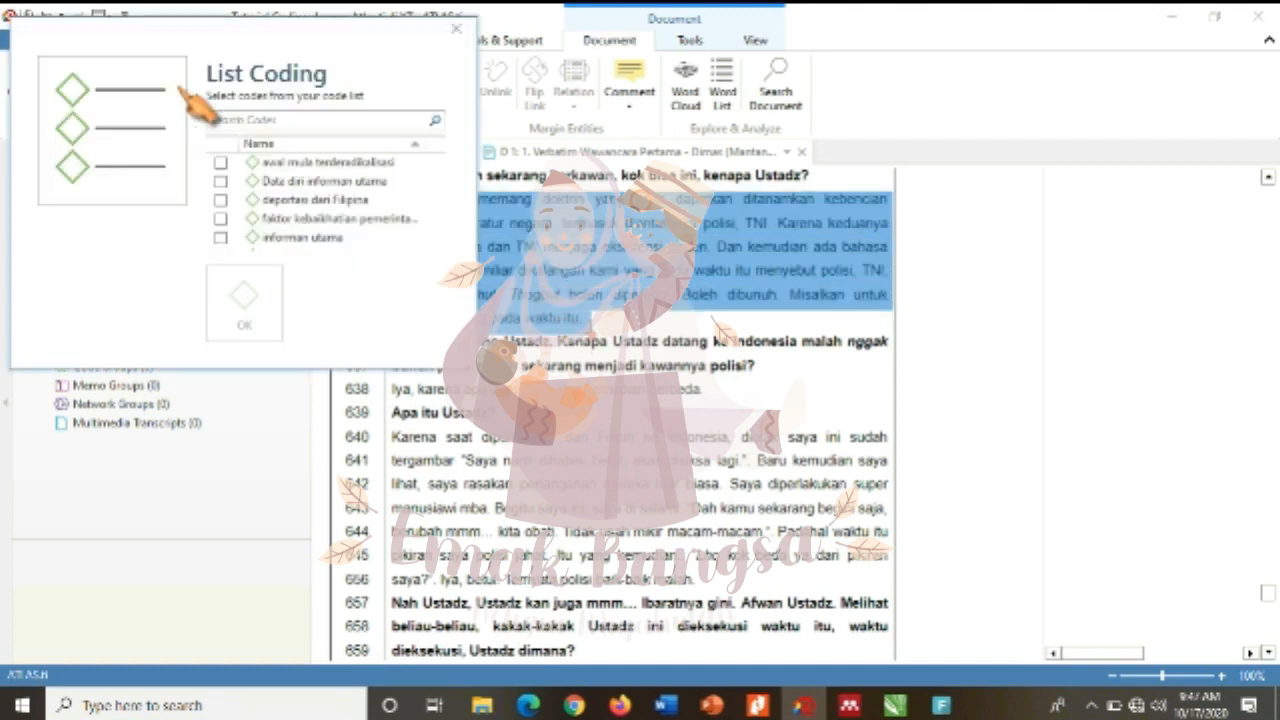
{"action": "left_click_drag", "start_coordinate": [437, 163], "coordinate": [434, 228]}
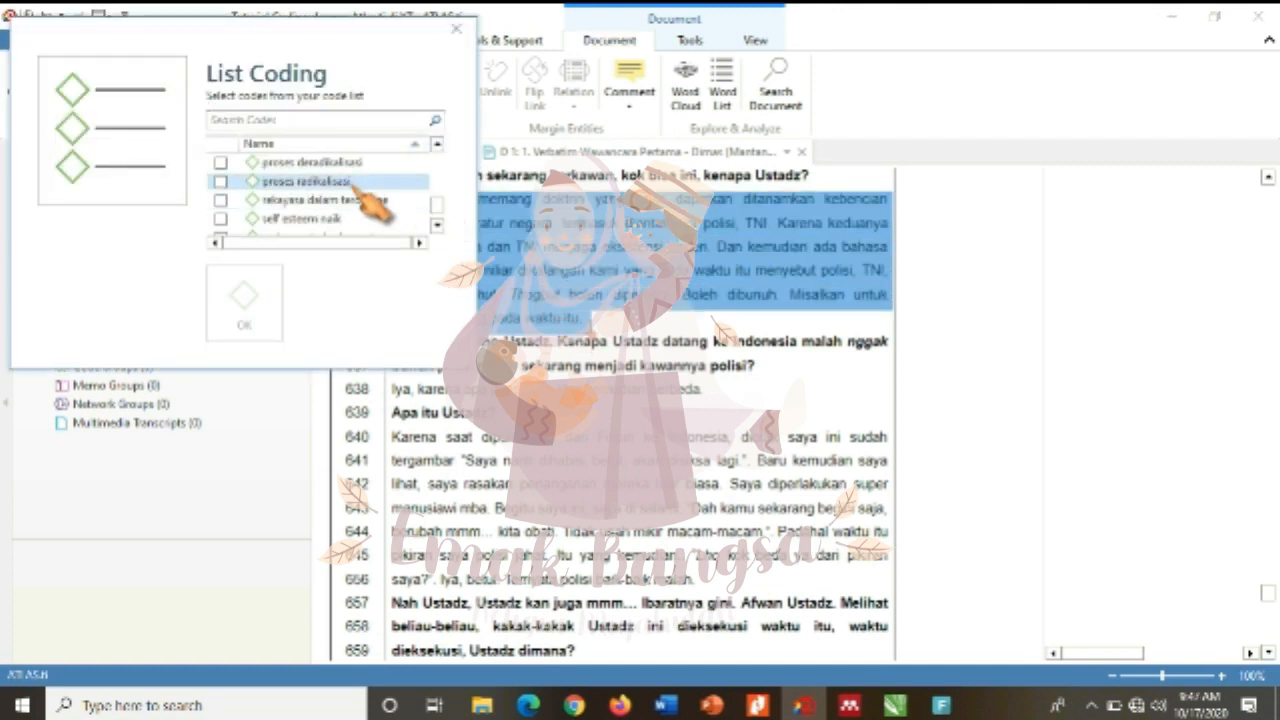
{"action": "left_click", "coordinate": [220, 181]}
{"action": "left_click", "coordinate": [244, 300]}
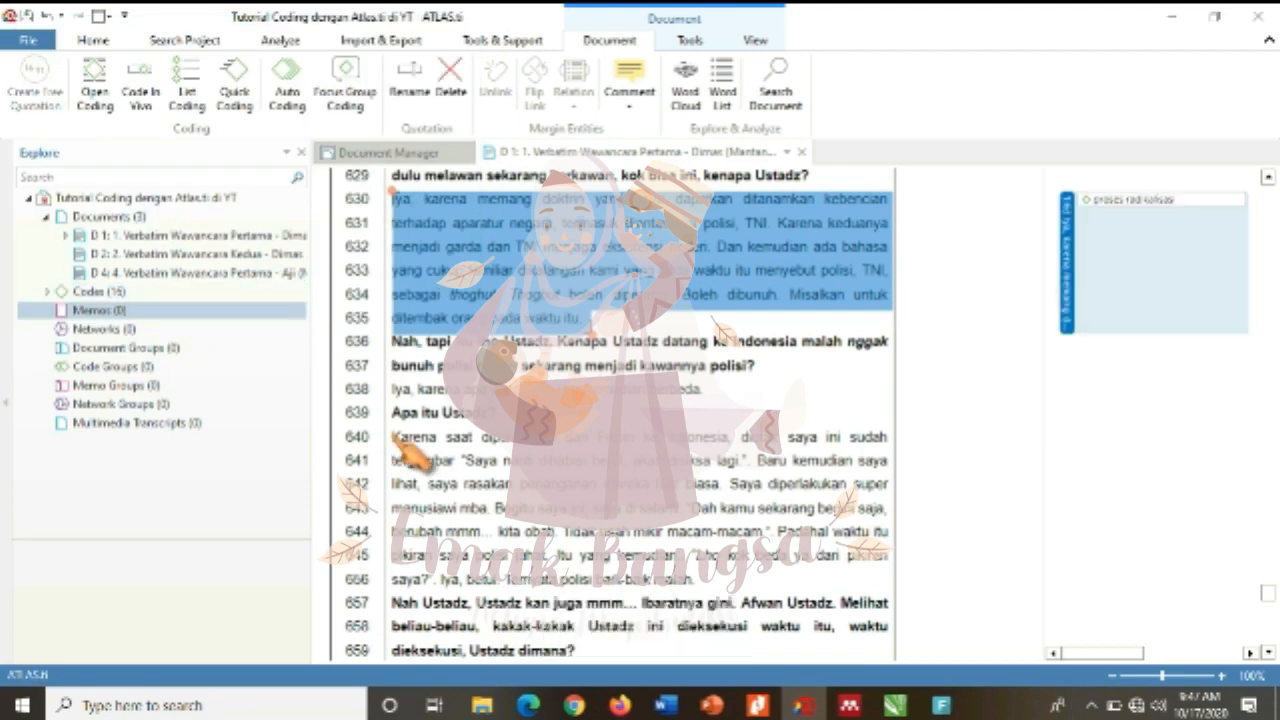
- Select the answer from line 640 through line 656 and assign the codes awal mula terderadikalisasi and faktor kebaikhatian pemerinta... with List Coding
{"action": "left_click_drag", "start_coordinate": [392, 436], "coordinate": [889, 540]}
{"action": "left_click_drag", "start_coordinate": [737, 553], "coordinate": [762, 603]}
{"action": "left_click_drag", "start_coordinate": [392, 436], "coordinate": [698, 578]}
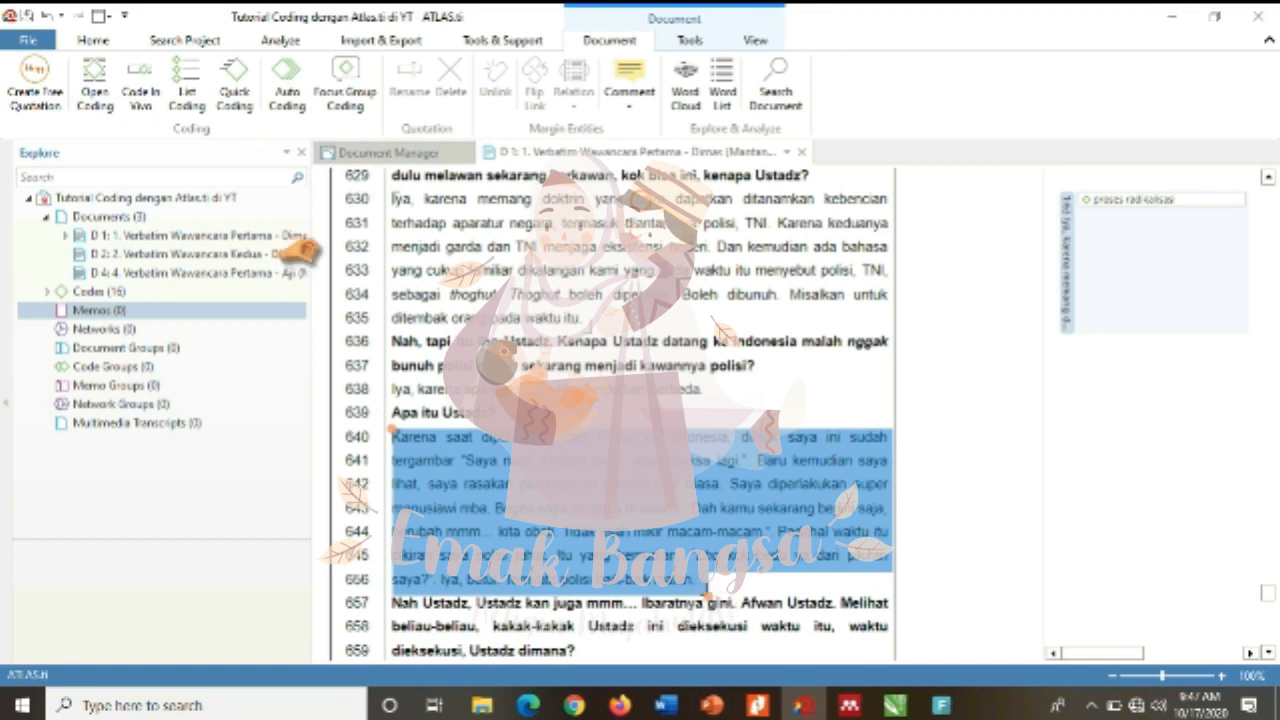
{"action": "left_click", "coordinate": [186, 88]}
{"action": "left_click", "coordinate": [220, 218]}
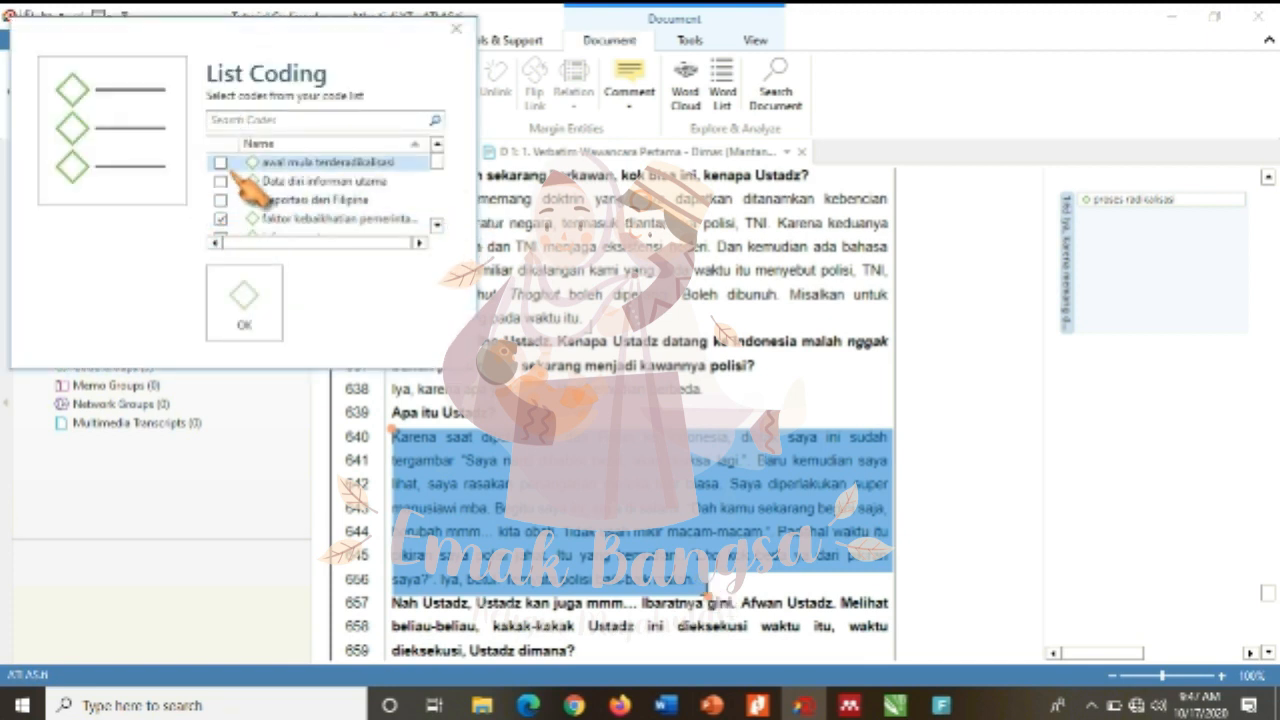
{"action": "left_click", "coordinate": [220, 162]}
{"action": "left_click", "coordinate": [244, 300]}
{"action": "left_click", "coordinate": [815, 595]}
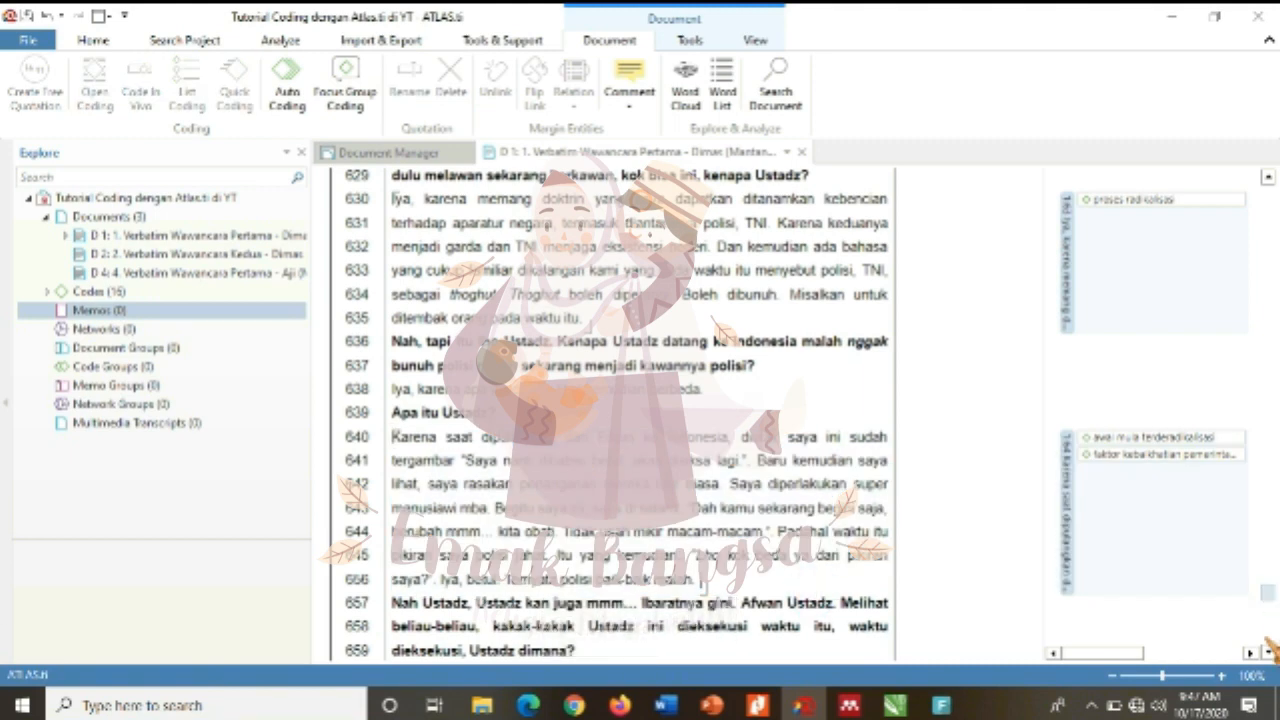
- Select the answer passage on lines 667–677 and assign the code proses deradikalisasi with List Coding
{"action": "left_click", "coordinate": [1270, 653]}
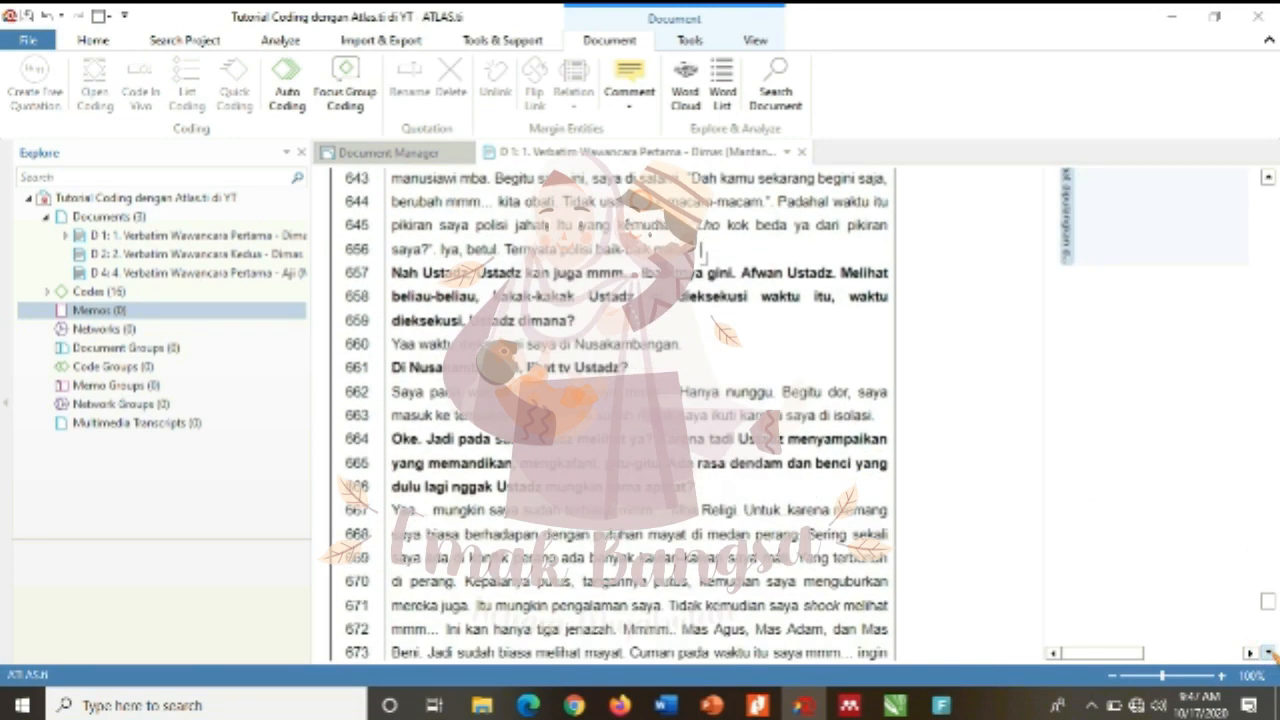
{"action": "left_click", "coordinate": [1270, 652]}
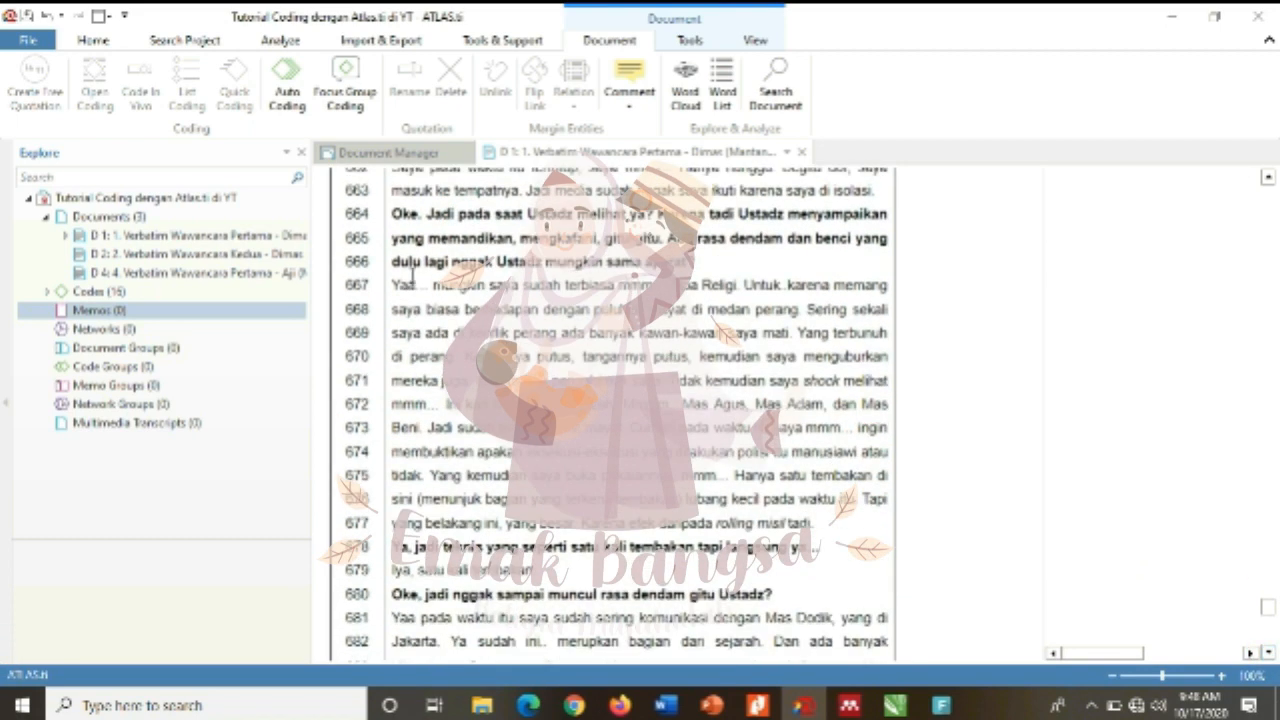
{"action": "left_click_drag", "start_coordinate": [395, 285], "coordinate": [812, 530]}
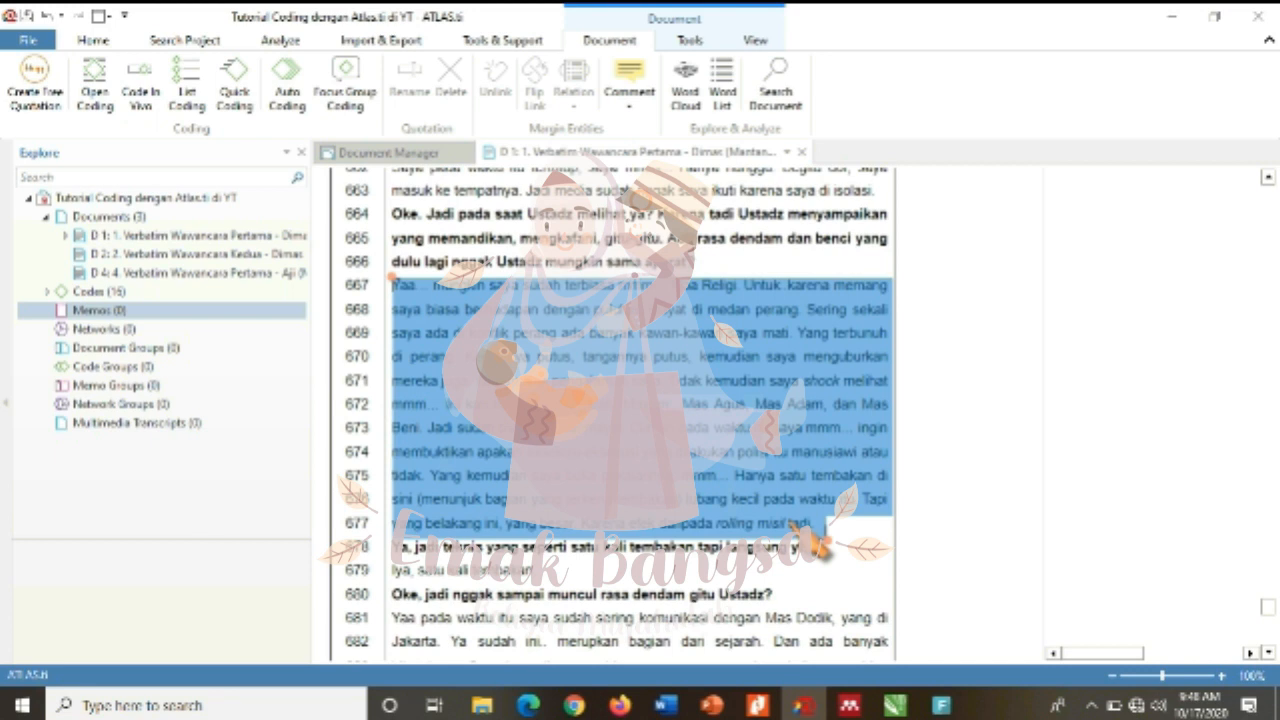
{"action": "left_click", "coordinate": [186, 85]}
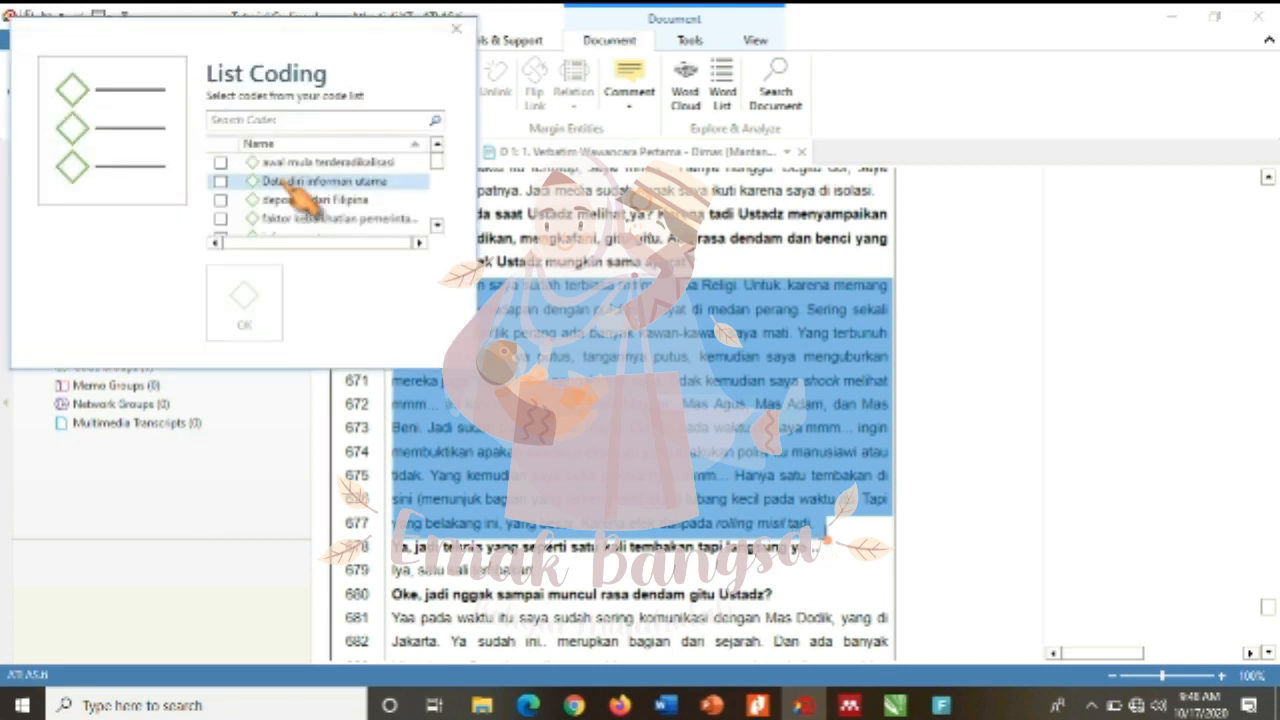
{"action": "left_click", "coordinate": [437, 224]}
{"action": "left_click", "coordinate": [437, 224]}
{"action": "left_click", "coordinate": [437, 224]}
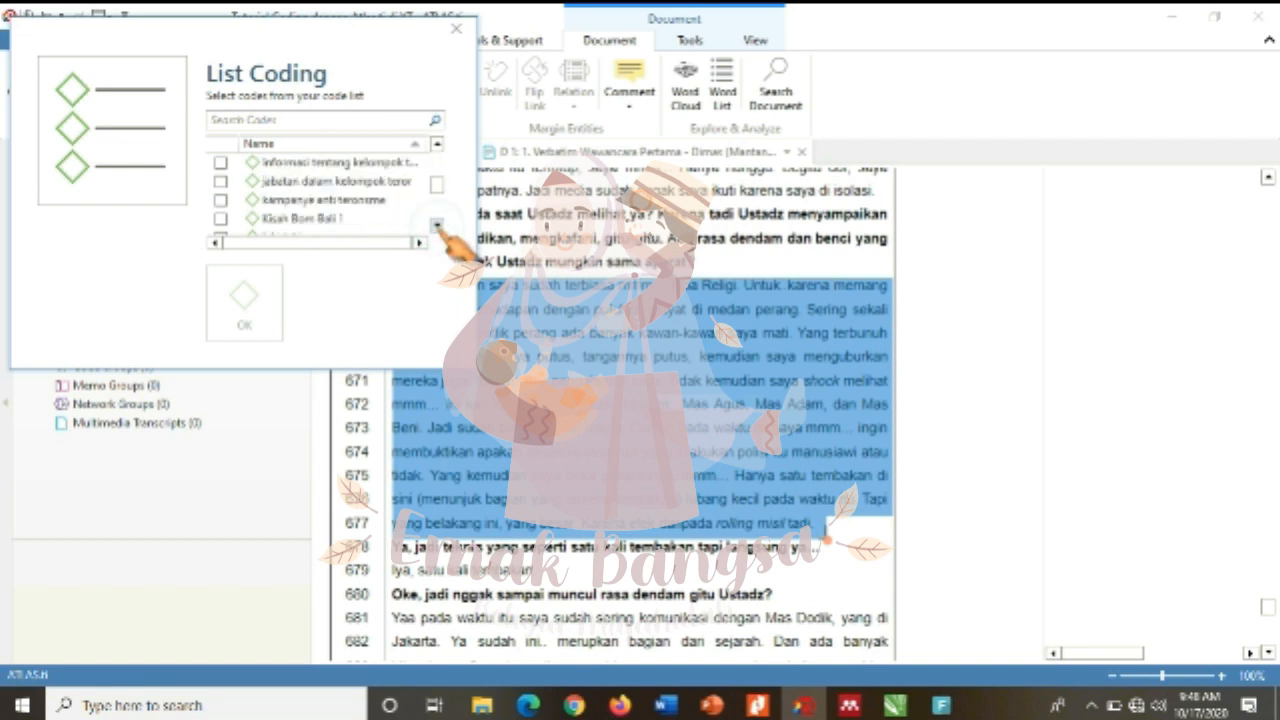
{"action": "left_click", "coordinate": [437, 224]}
{"action": "left_click", "coordinate": [437, 224]}
{"action": "left_click", "coordinate": [437, 224]}
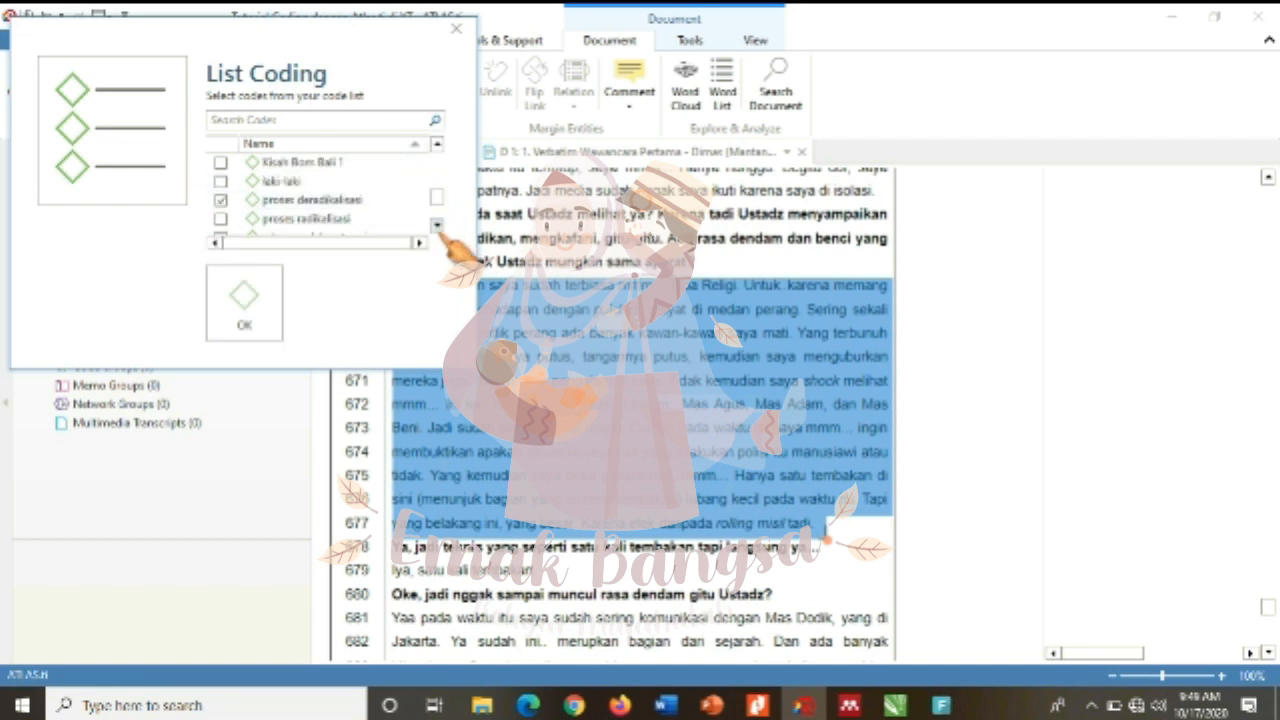
{"action": "left_click", "coordinate": [437, 224]}
{"action": "left_click", "coordinate": [437, 224]}
{"action": "left_click", "coordinate": [252, 325]}
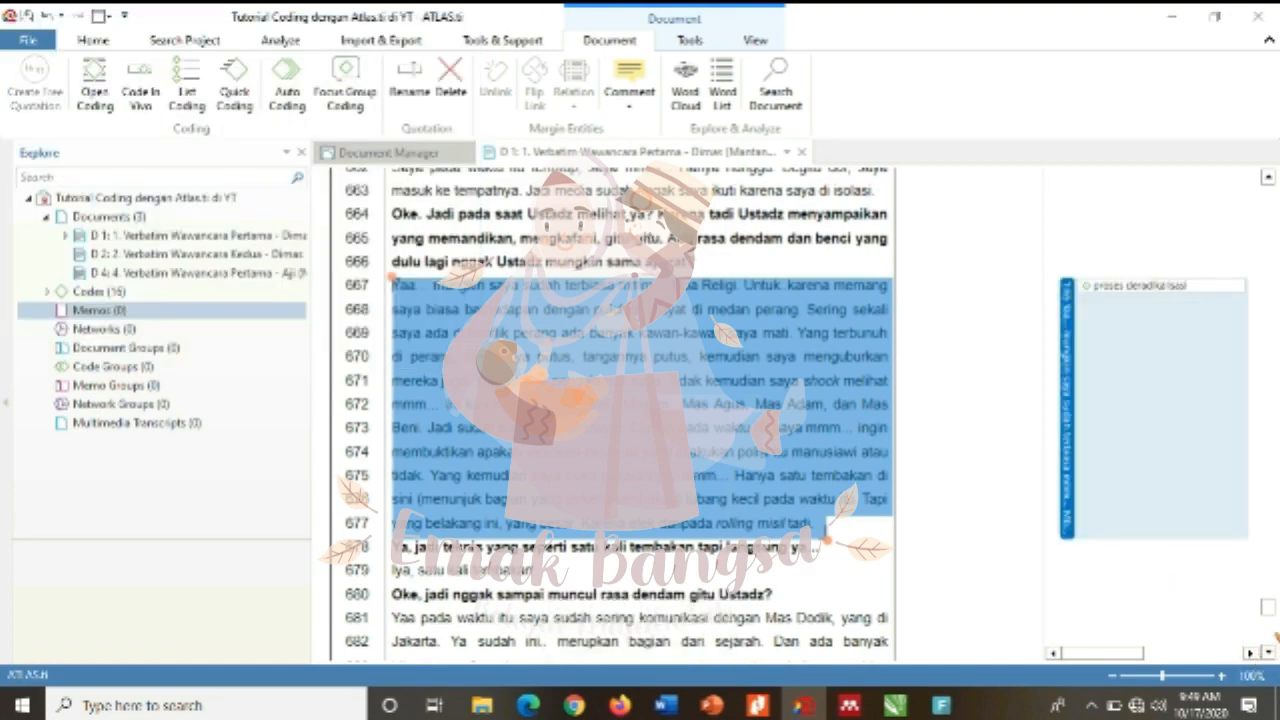
- Select the answer passage on lines 681–687 and assign the code proses deradikalisasi with List Coding
{"action": "left_click", "coordinate": [1268, 652]}
{"action": "left_click", "coordinate": [1269, 653]}
{"action": "left_click", "coordinate": [1269, 653]}
{"action": "left_click", "coordinate": [1269, 653]}
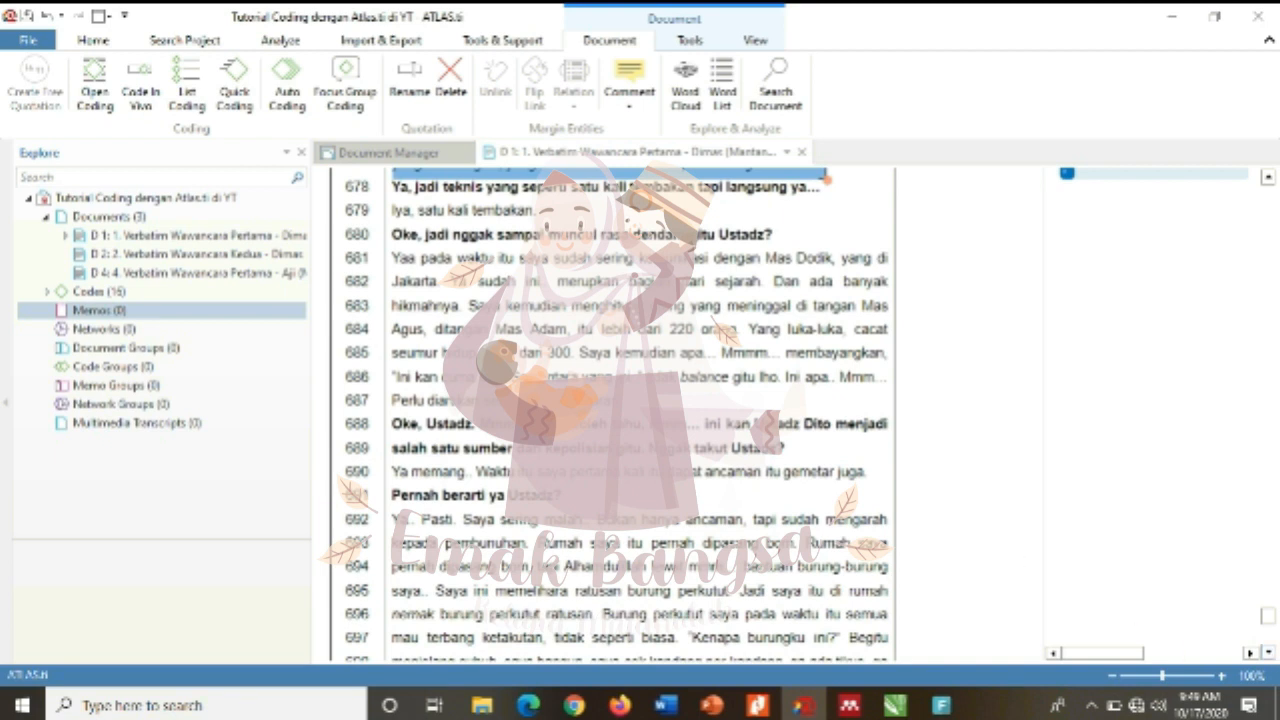
{"action": "left_click_drag", "start_coordinate": [392, 258], "coordinate": [885, 402]}
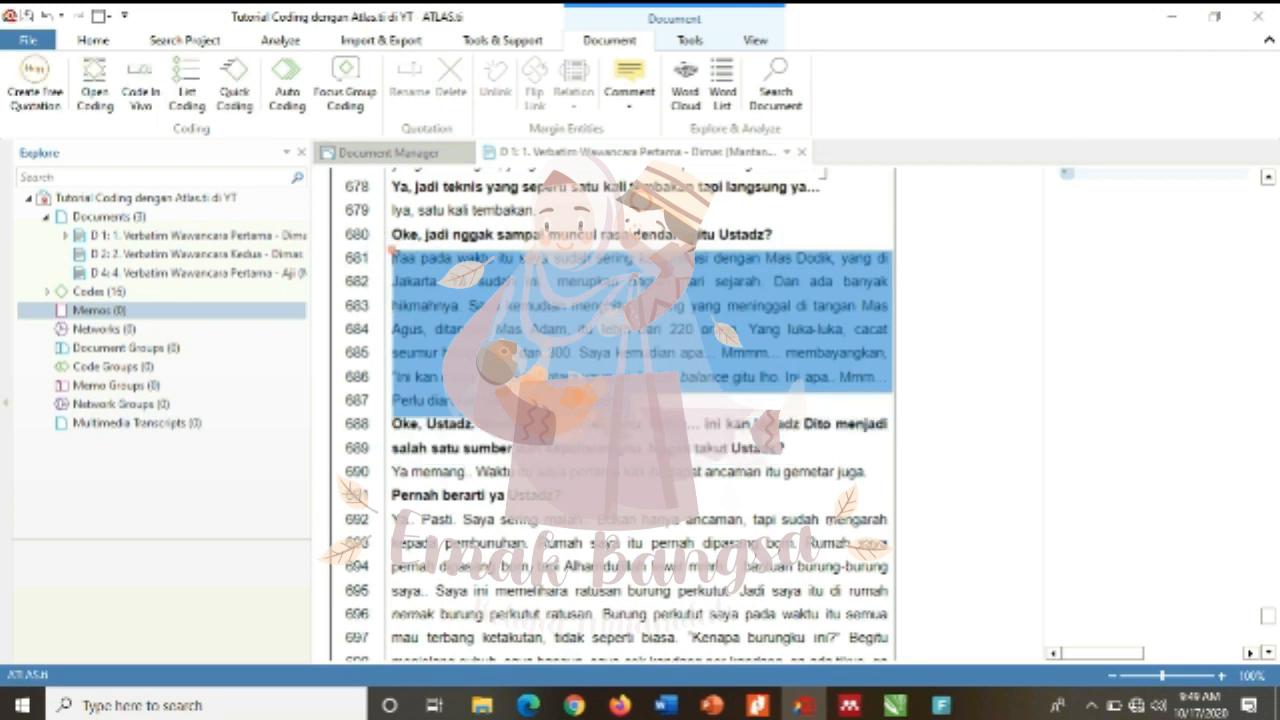
{"action": "left_click", "coordinate": [188, 92]}
{"action": "scroll", "coordinate": [440, 200], "scroll_direction": "down", "scroll_amount": 2}
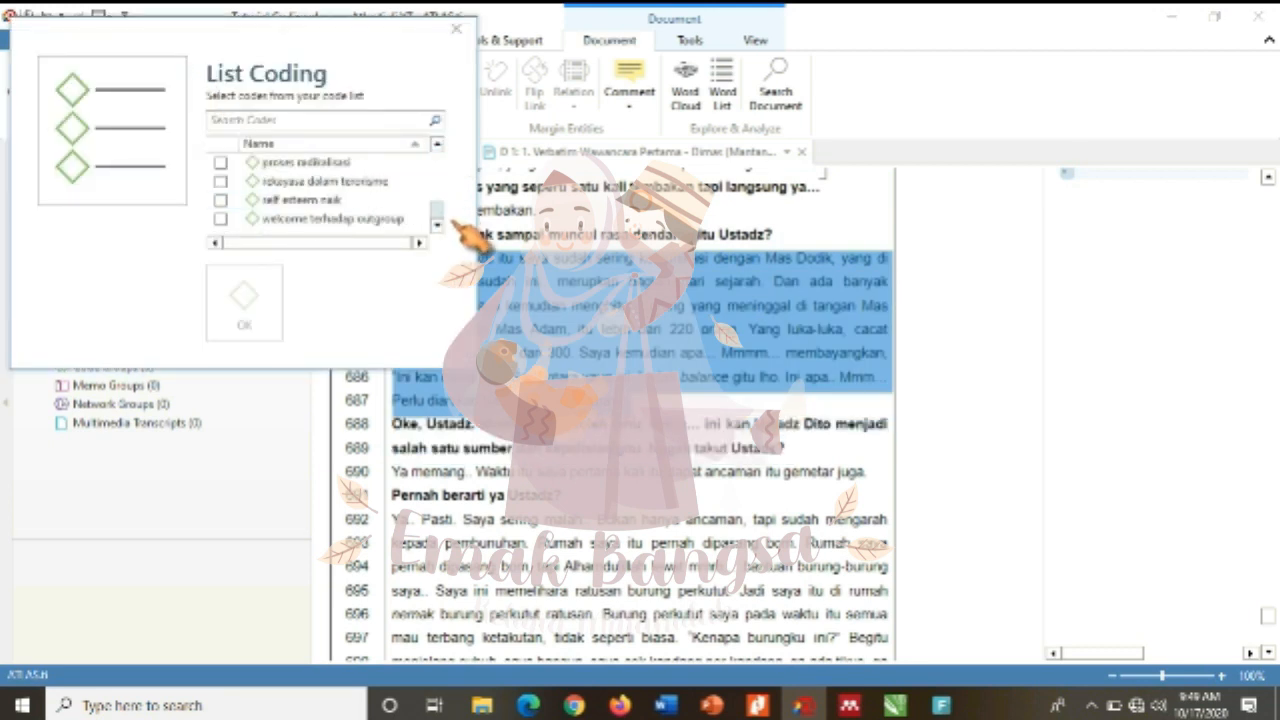
{"action": "scroll", "coordinate": [437, 214], "scroll_direction": "up", "scroll_amount": 2}
{"action": "left_click", "coordinate": [229, 163]}
{"action": "left_click", "coordinate": [258, 290]}
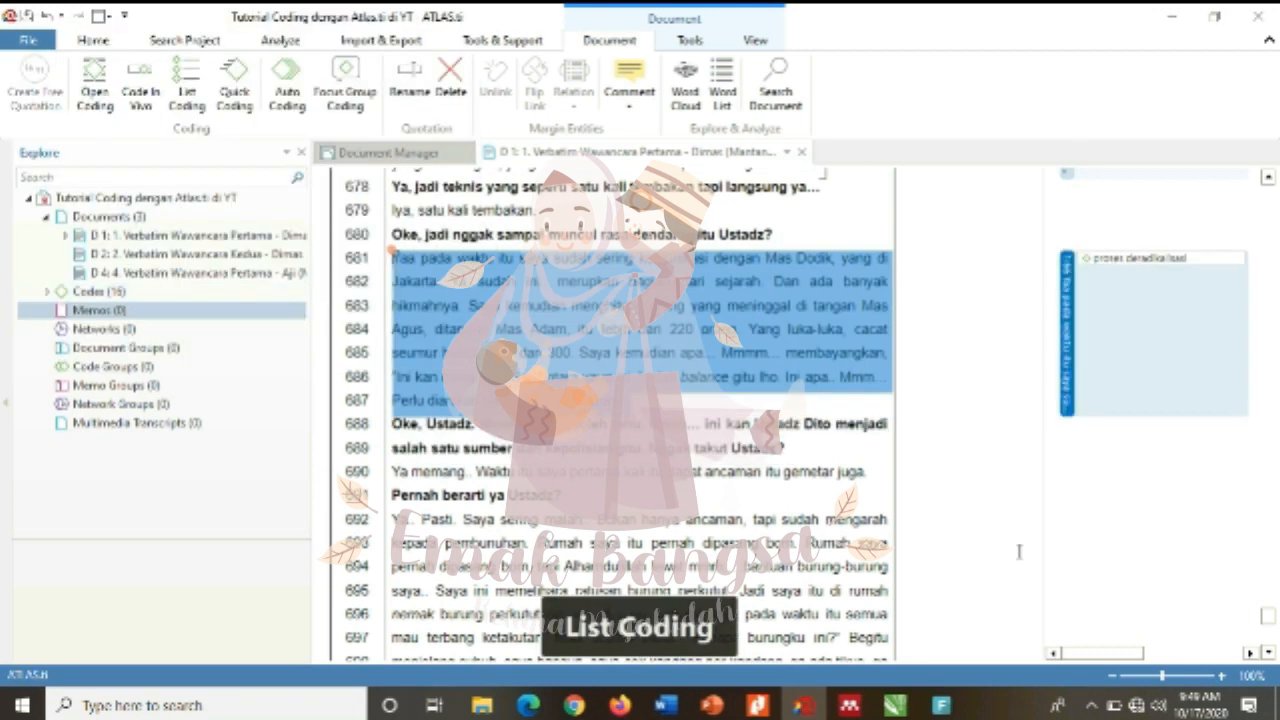
- Select the passage from line 692 through "urai jaringannya itu" on line 709 and assign the codes proses deradikalisasi and self esteem naik with List Coding
{"action": "scroll", "coordinate": [1270, 650], "scroll_direction": "down", "scroll_amount": 5}
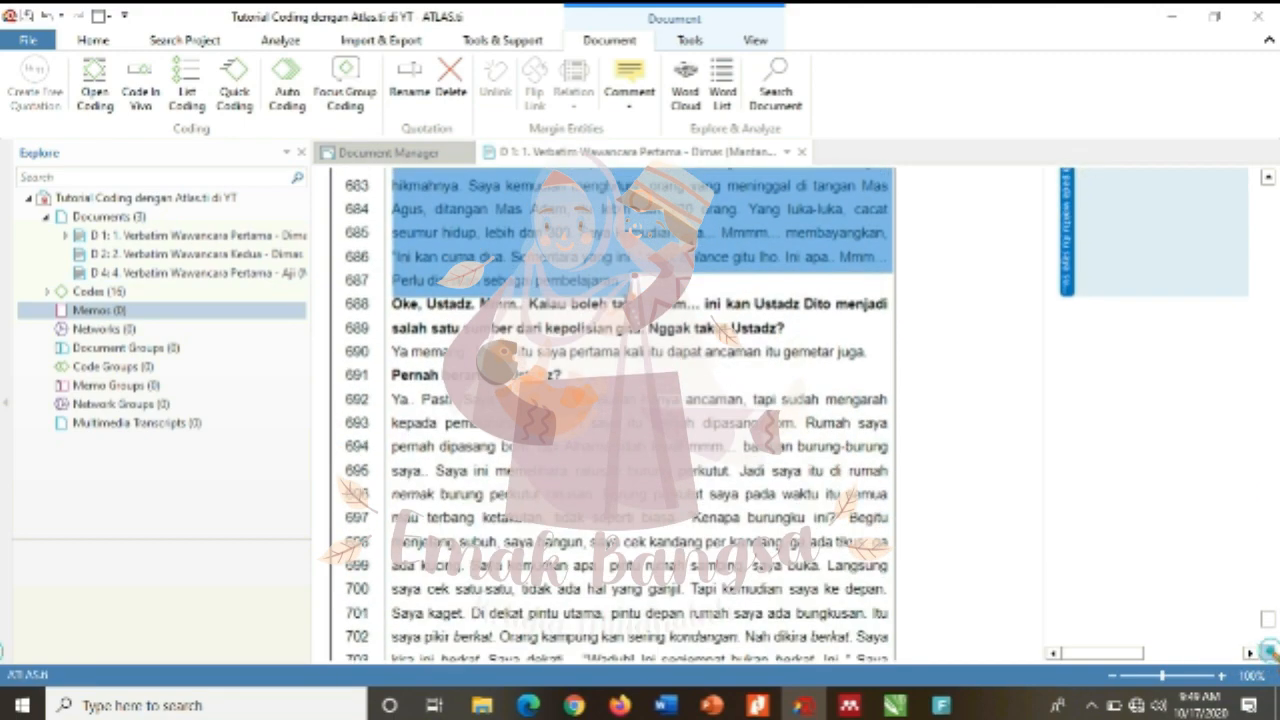
{"action": "scroll", "coordinate": [1268, 650], "scroll_direction": "down", "scroll_amount": 1}
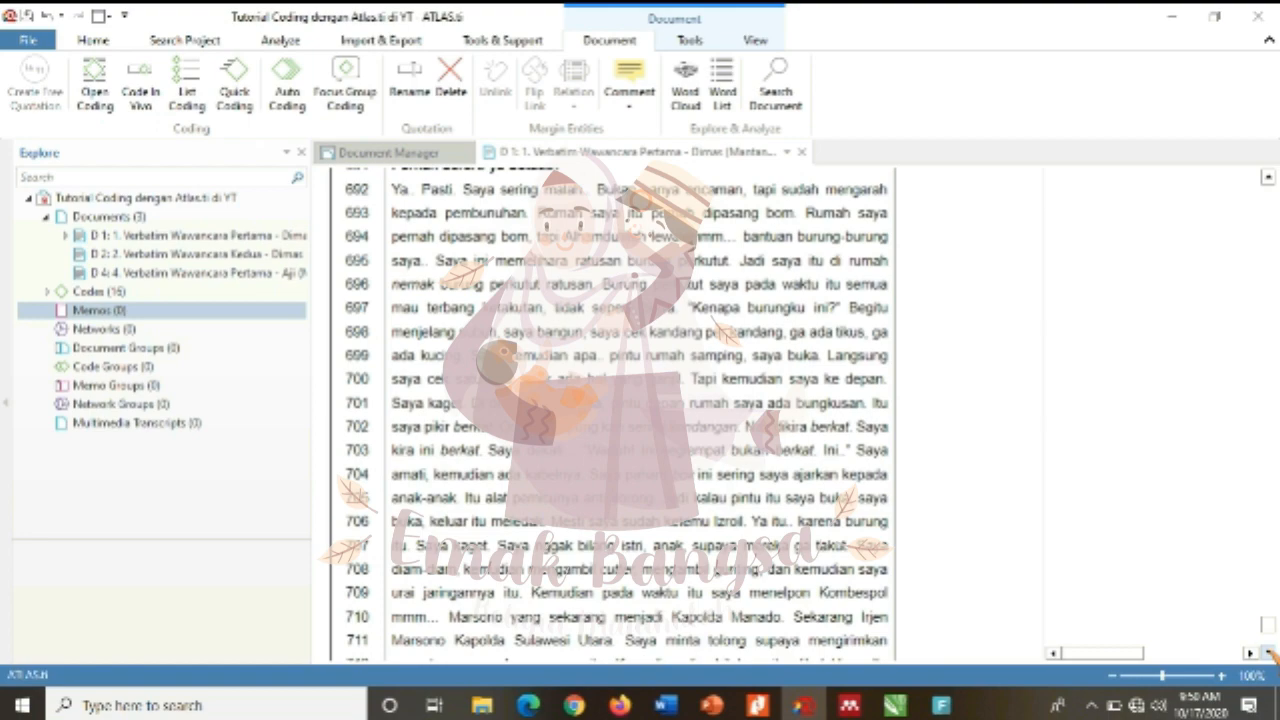
{"action": "scroll", "coordinate": [1270, 650], "scroll_direction": "down", "scroll_amount": 1}
{"action": "scroll", "coordinate": [1272, 650], "scroll_direction": "up", "scroll_amount": 5}
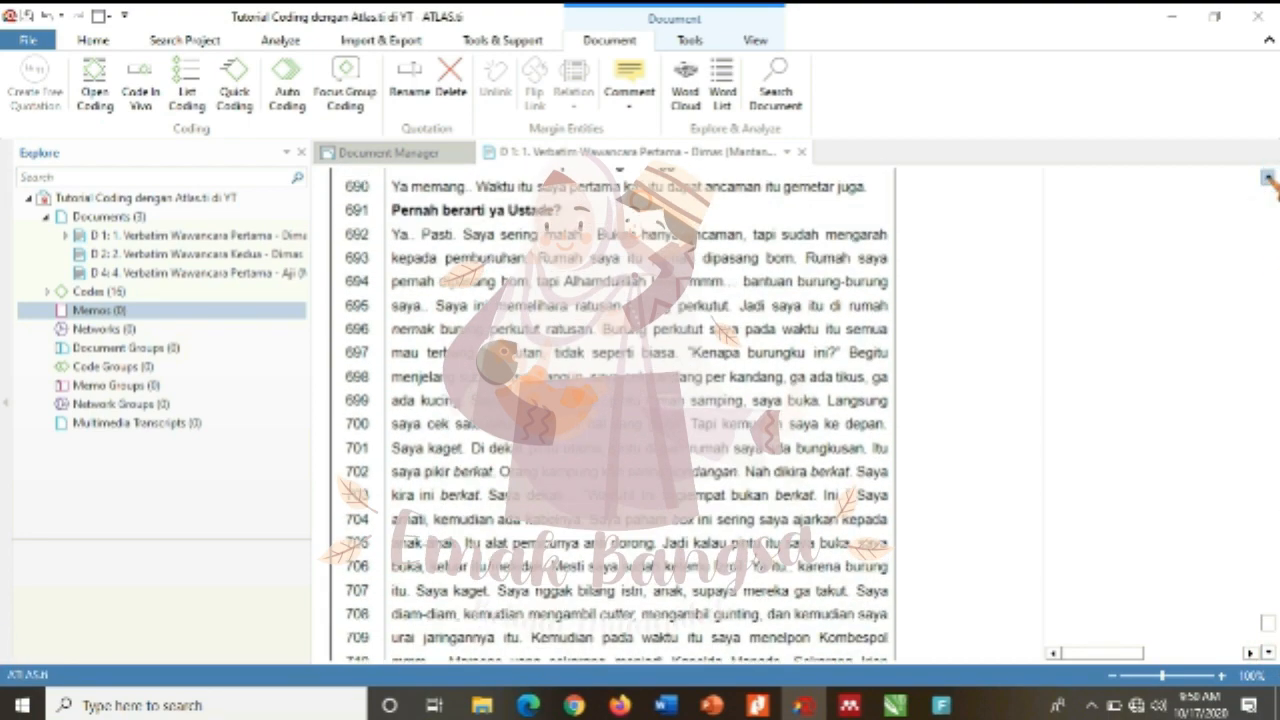
{"action": "scroll", "coordinate": [1268, 650], "scroll_direction": "down", "scroll_amount": 3}
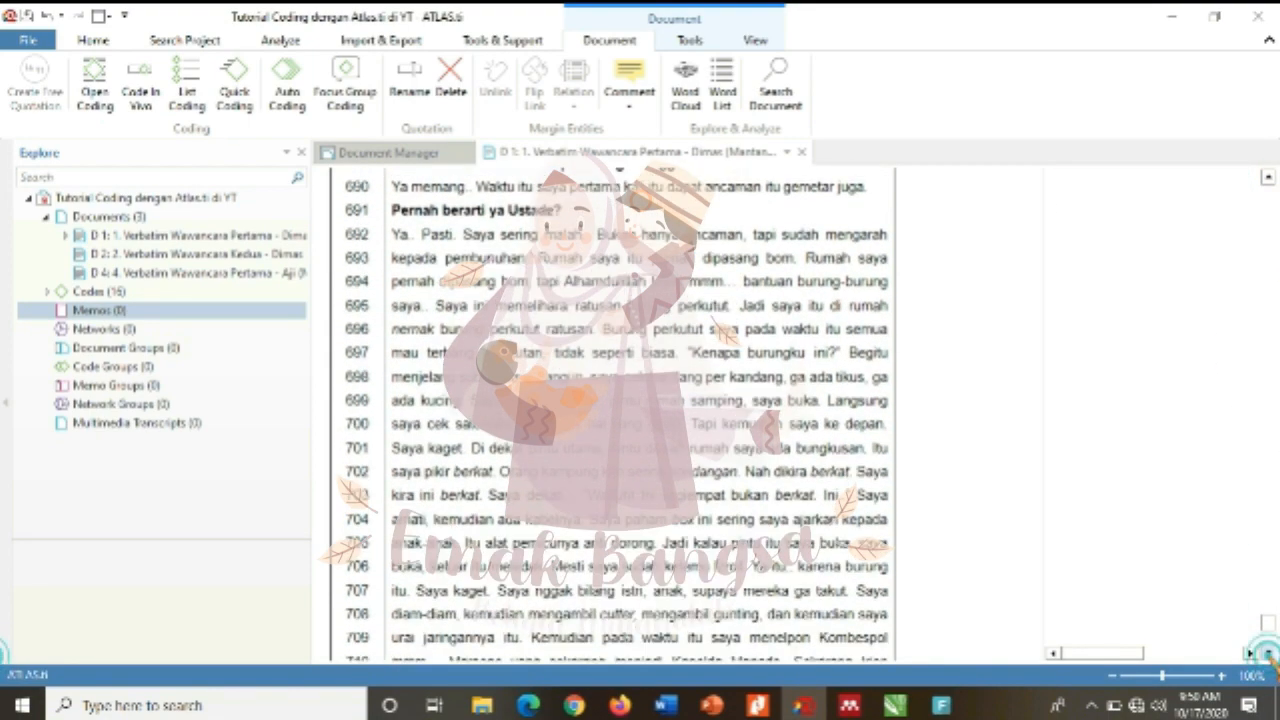
{"action": "left_click_drag", "start_coordinate": [396, 234], "coordinate": [522, 640]}
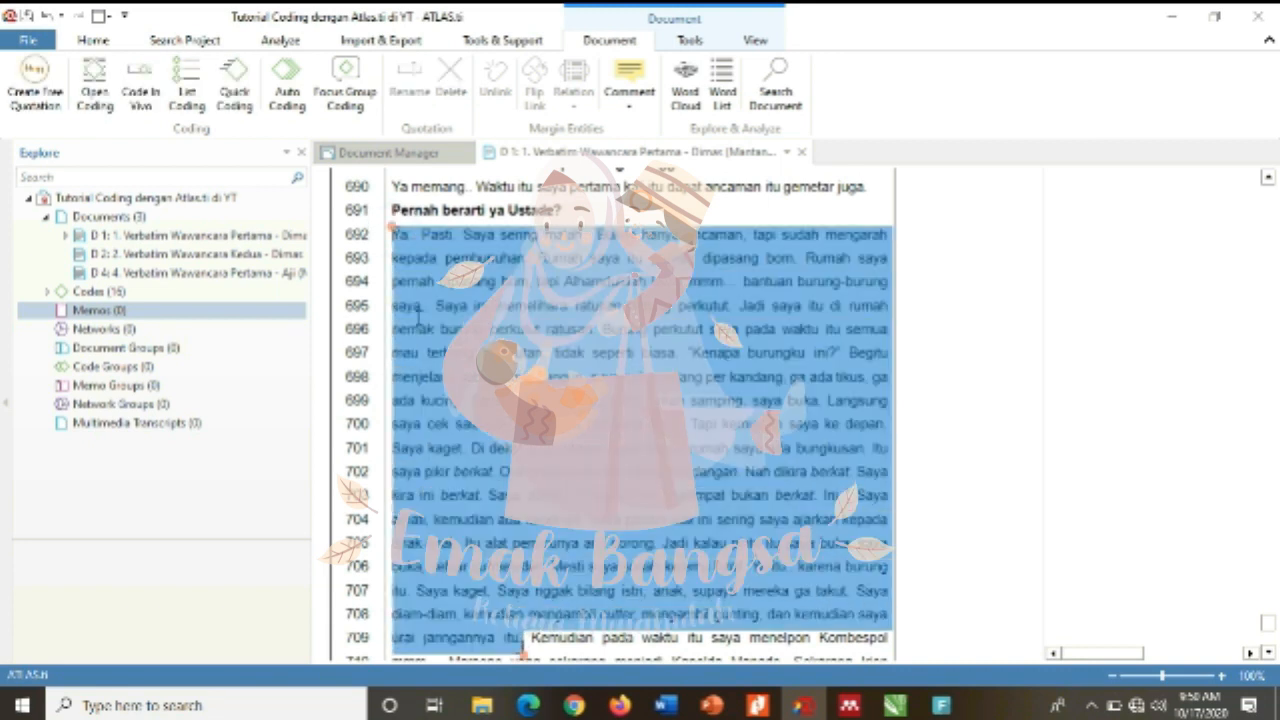
{"action": "left_click", "coordinate": [187, 98]}
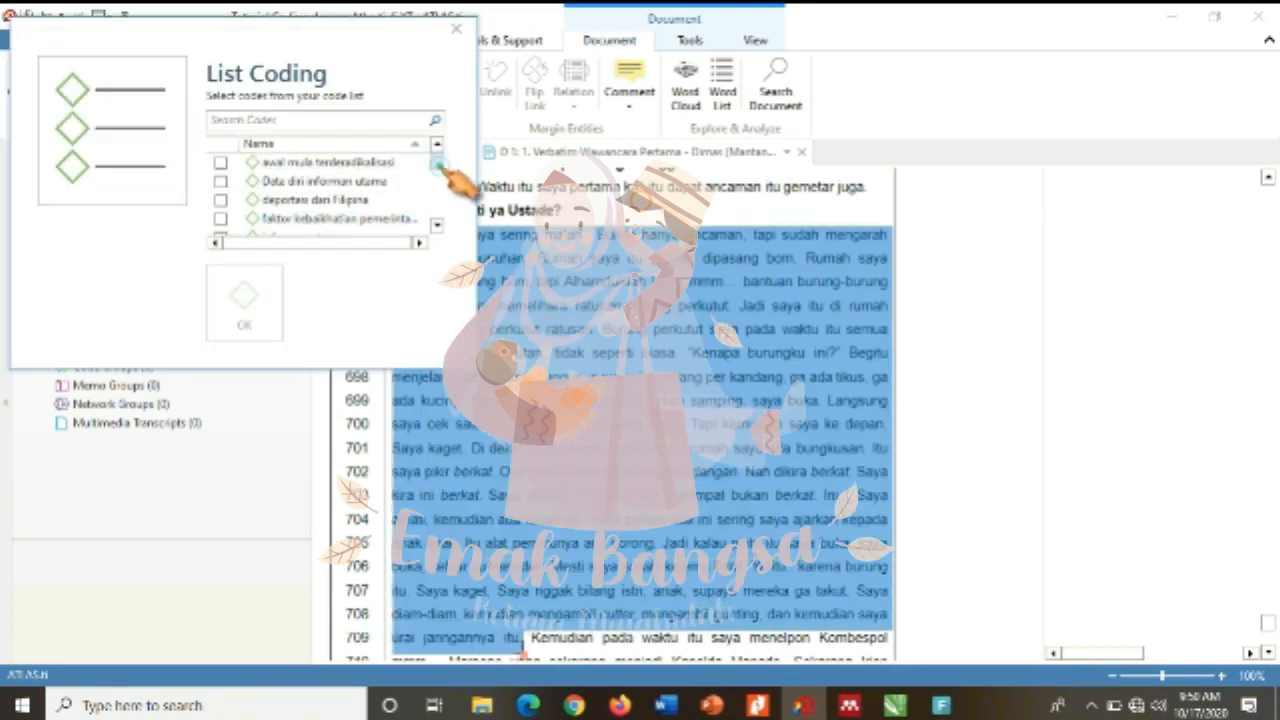
{"action": "left_click_drag", "start_coordinate": [437, 163], "coordinate": [436, 212]}
{"action": "left_click", "coordinate": [221, 200]}
{"action": "left_click", "coordinate": [437, 144]}
{"action": "left_click", "coordinate": [221, 181]}
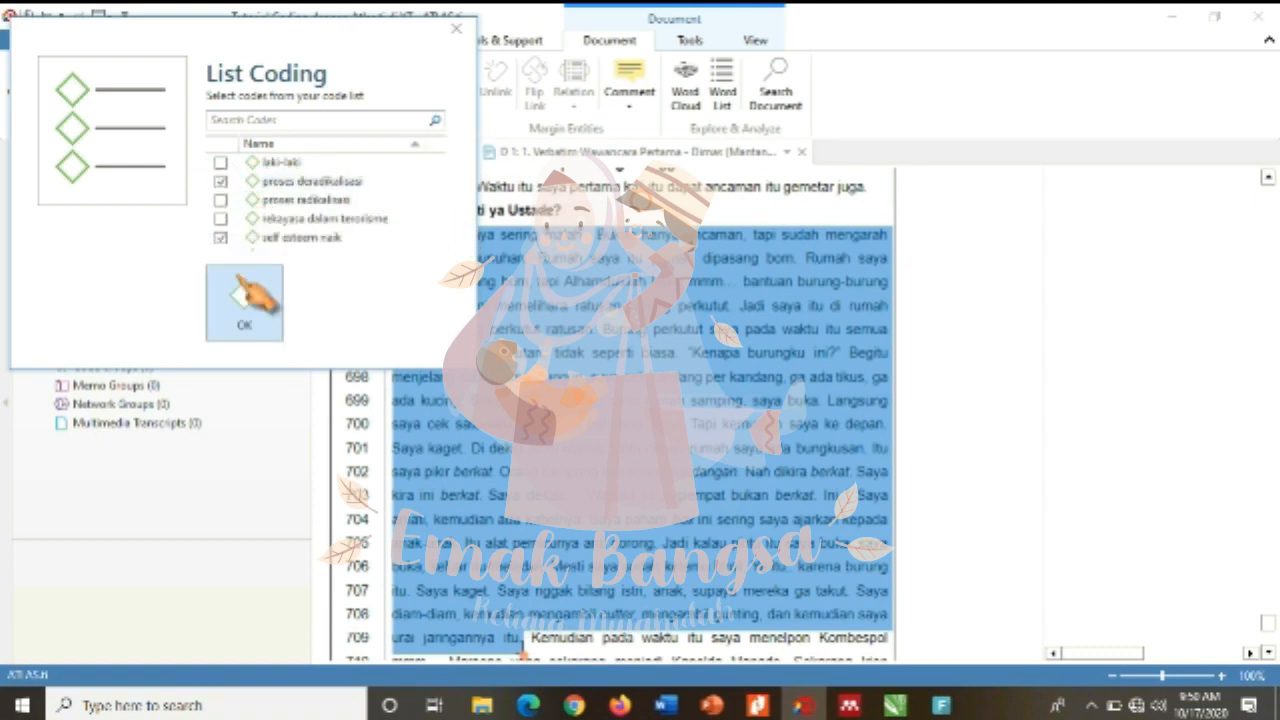
{"action": "left_click", "coordinate": [244, 302]}
- Select the passage from "Kemudian pada waktu itu" on line 709 through the end of that answer and assign the code faktor kebaikhatian pemerinta... with List Coding
{"action": "left_click", "coordinate": [1268, 652]}
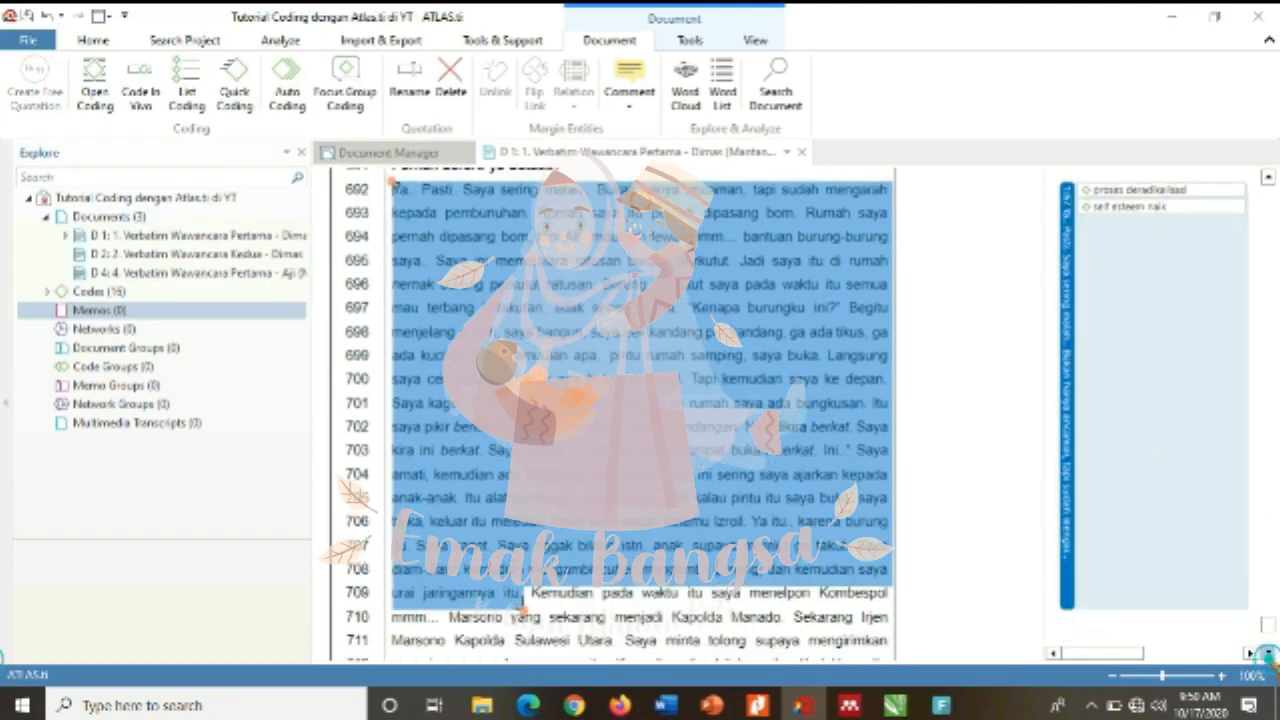
{"action": "left_click_drag", "start_coordinate": [534, 292], "coordinate": [514, 440]}
{"action": "left_click_drag", "start_coordinate": [770, 436], "coordinate": [567, 556]}
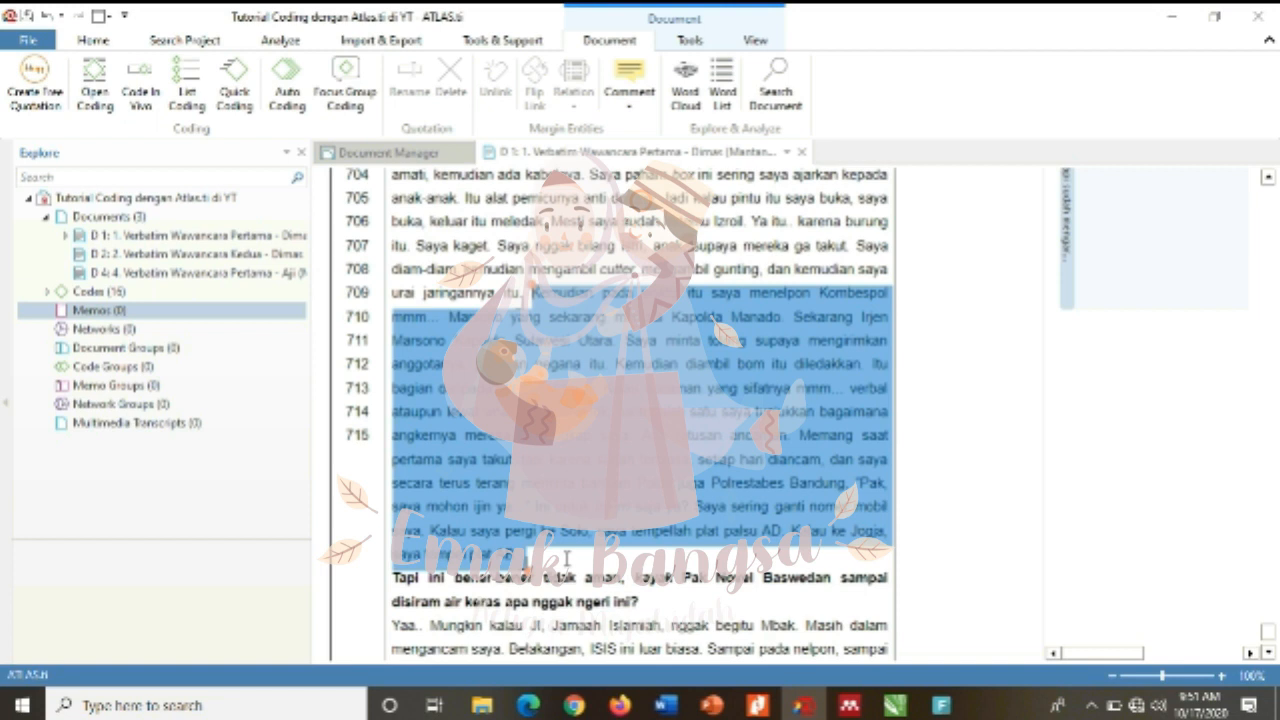
{"action": "left_click", "coordinate": [186, 92]}
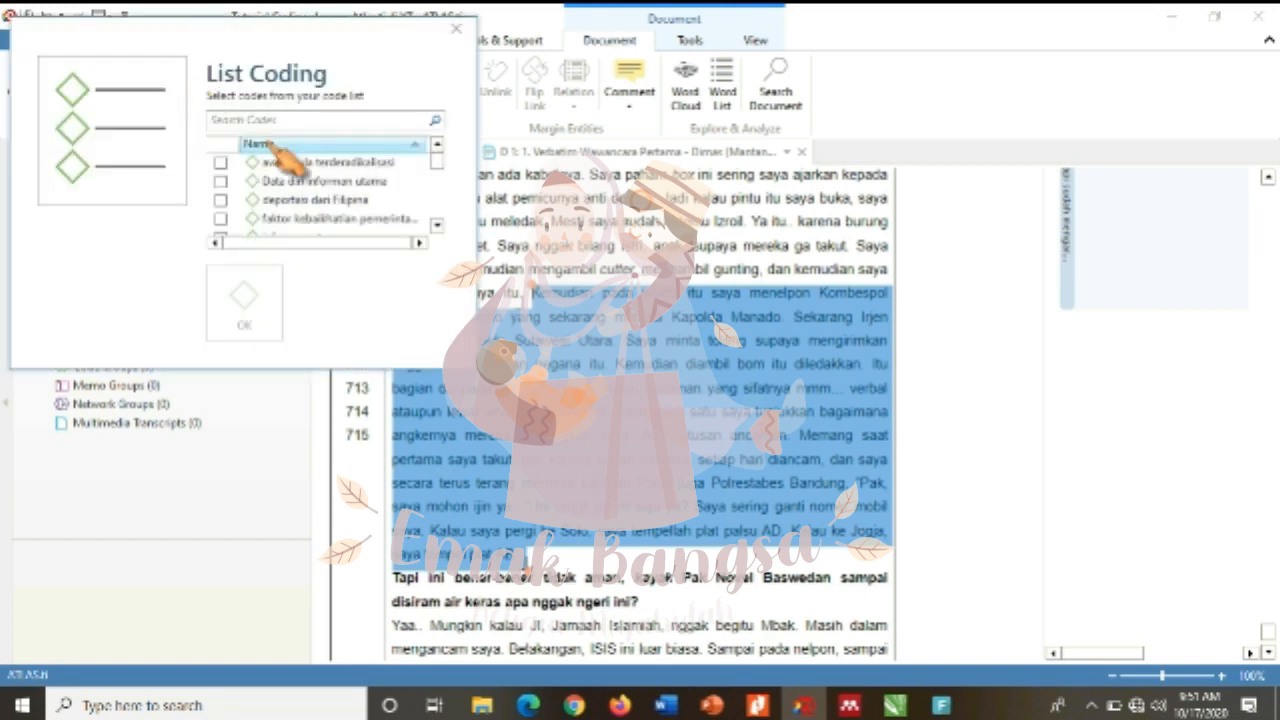
{"action": "scroll", "coordinate": [430, 232], "scroll_direction": "down", "scroll_amount": 1}
{"action": "left_click", "coordinate": [220, 199]}
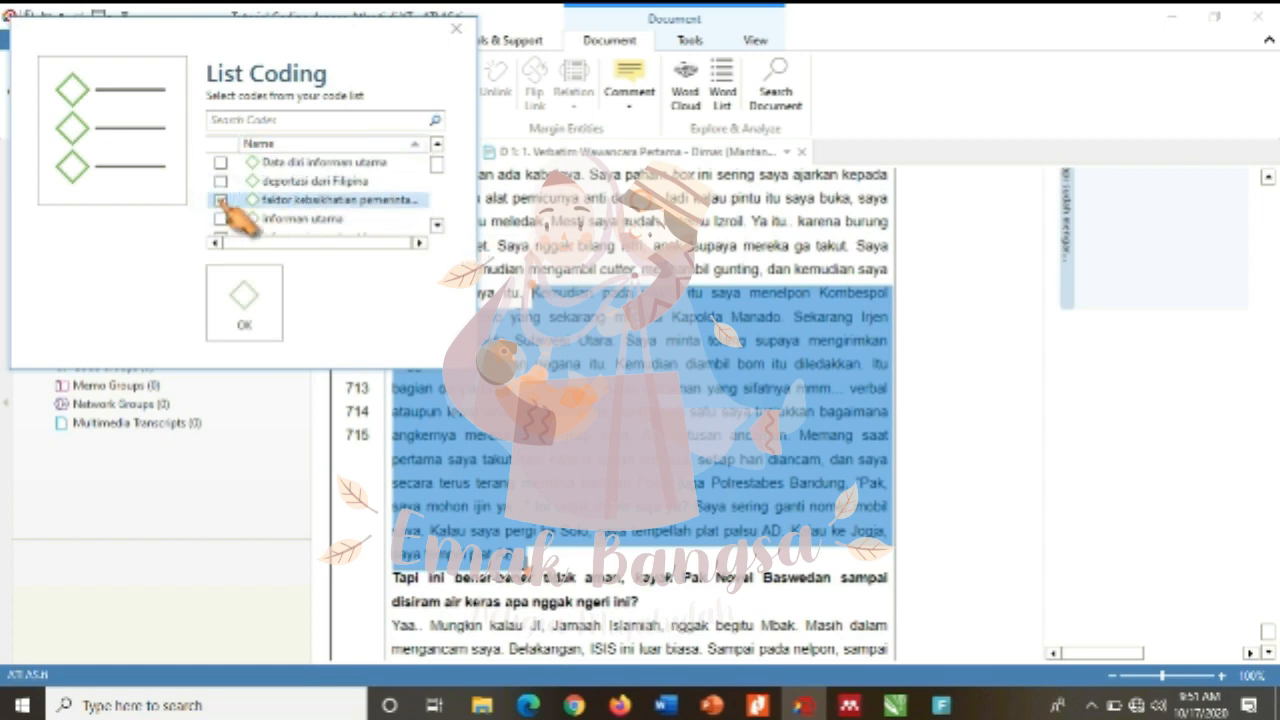
{"action": "left_click", "coordinate": [244, 300]}
- Select the final answer at the end of the transcript and assign the code self esteem naik with List Coding
{"action": "scroll", "coordinate": [943, 543], "scroll_direction": "down", "scroll_amount": 3}
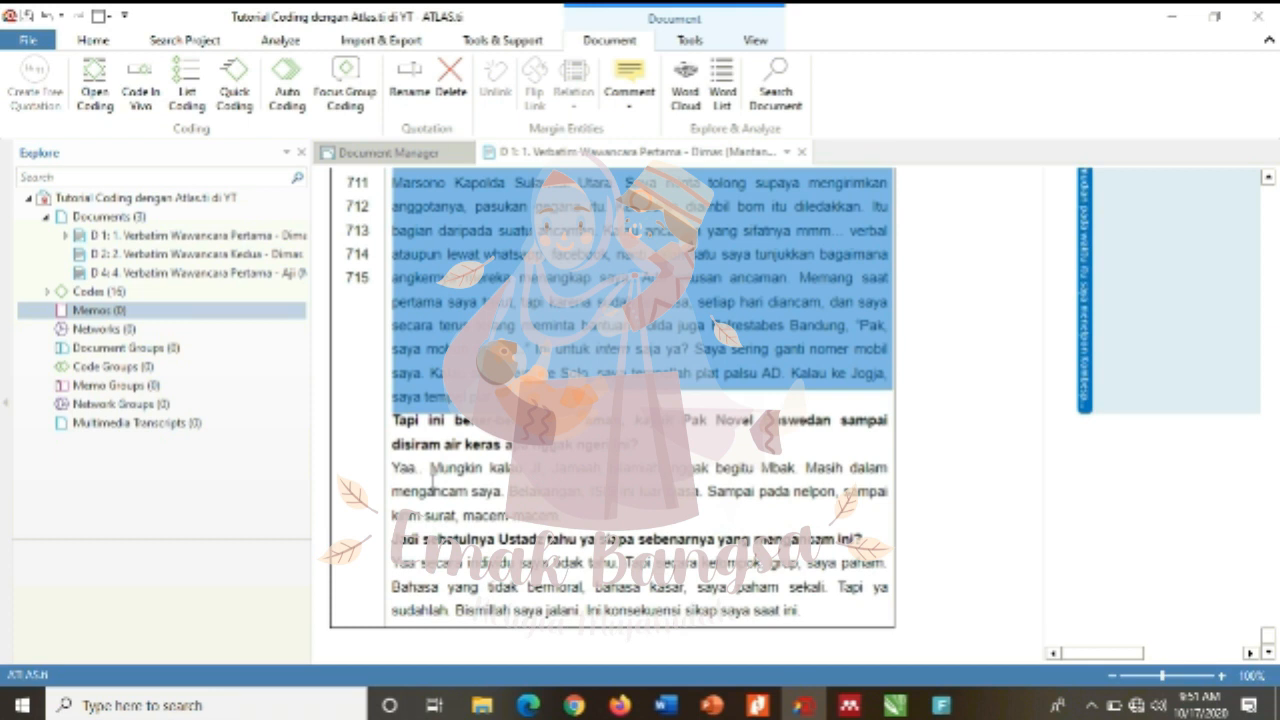
{"action": "left_click_drag", "start_coordinate": [386, 466], "coordinate": [512, 516]}
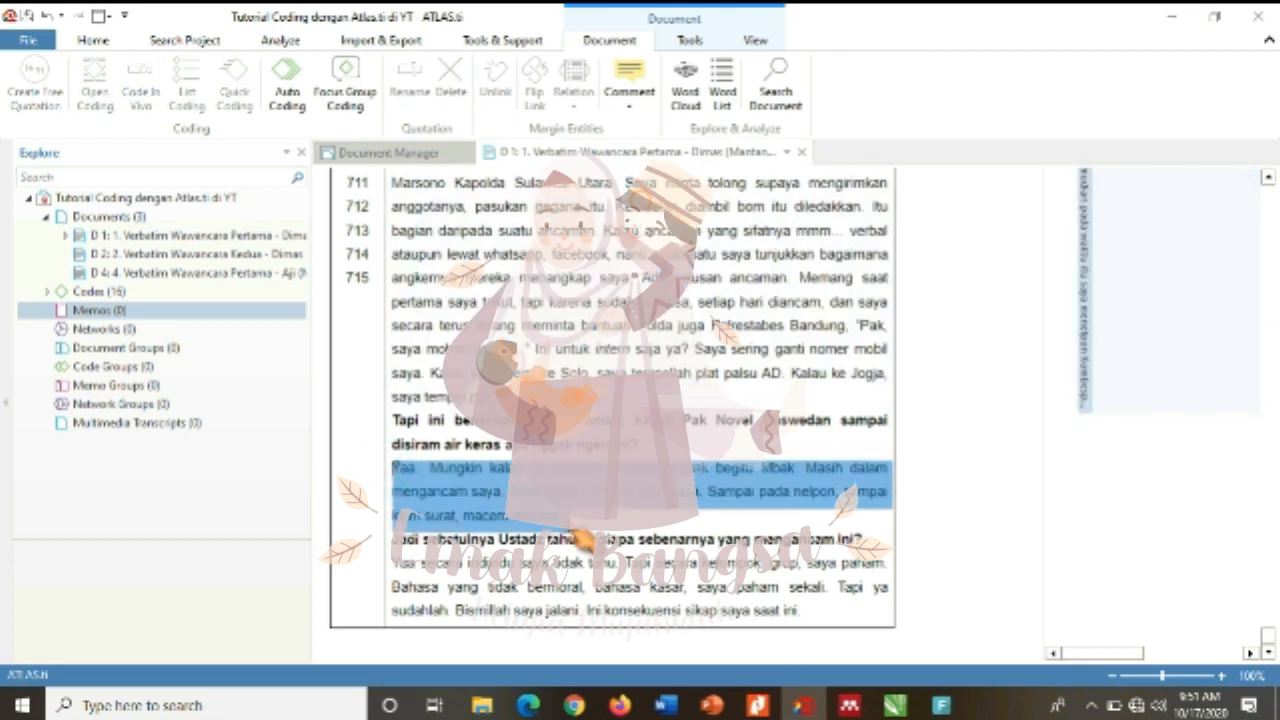
{"action": "left_click_drag", "start_coordinate": [391, 556], "coordinate": [890, 640]}
{"action": "left_click", "coordinate": [183, 92]}
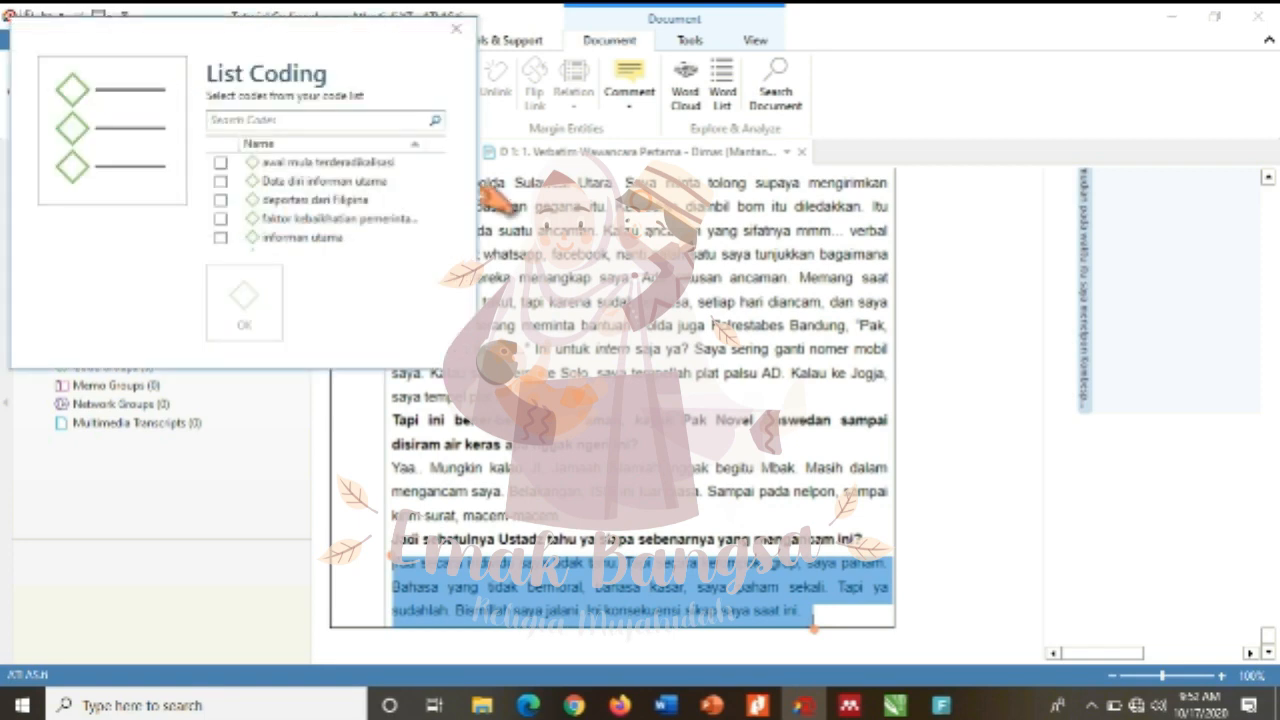
{"action": "left_click_drag", "start_coordinate": [434, 158], "coordinate": [436, 210]}
{"action": "left_click", "coordinate": [221, 201]}
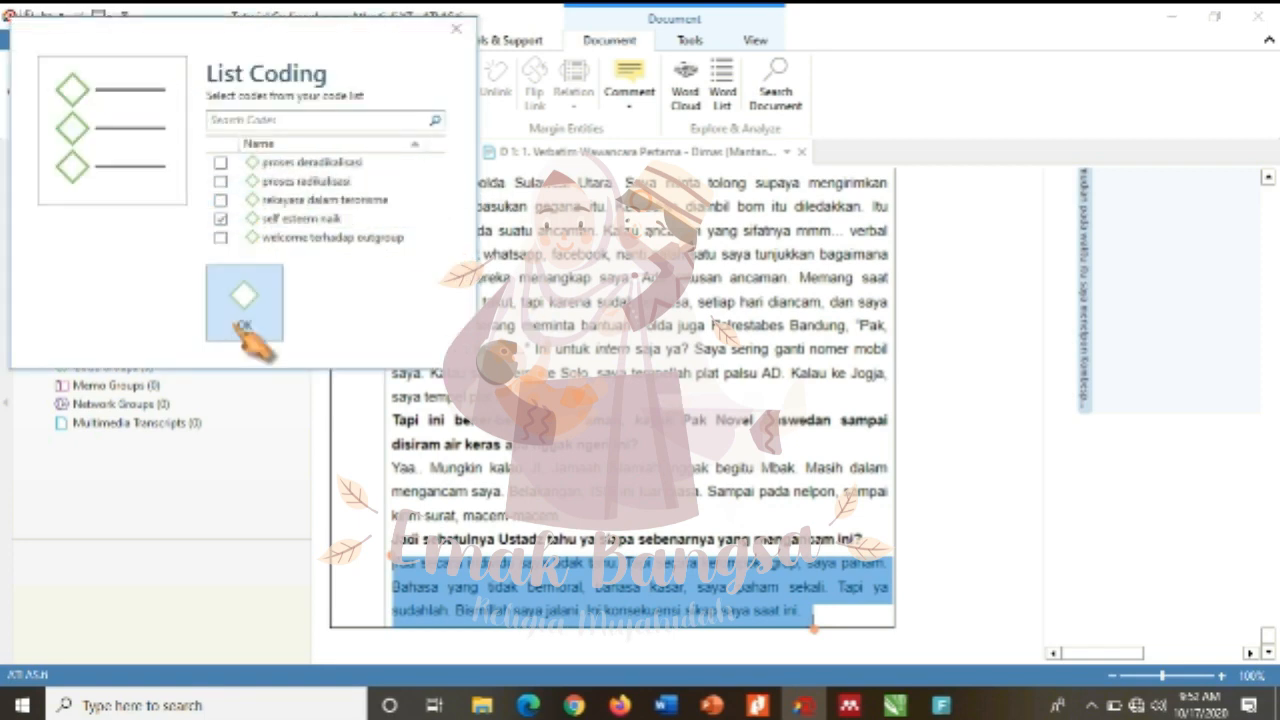
{"action": "left_click", "coordinate": [248, 310]}
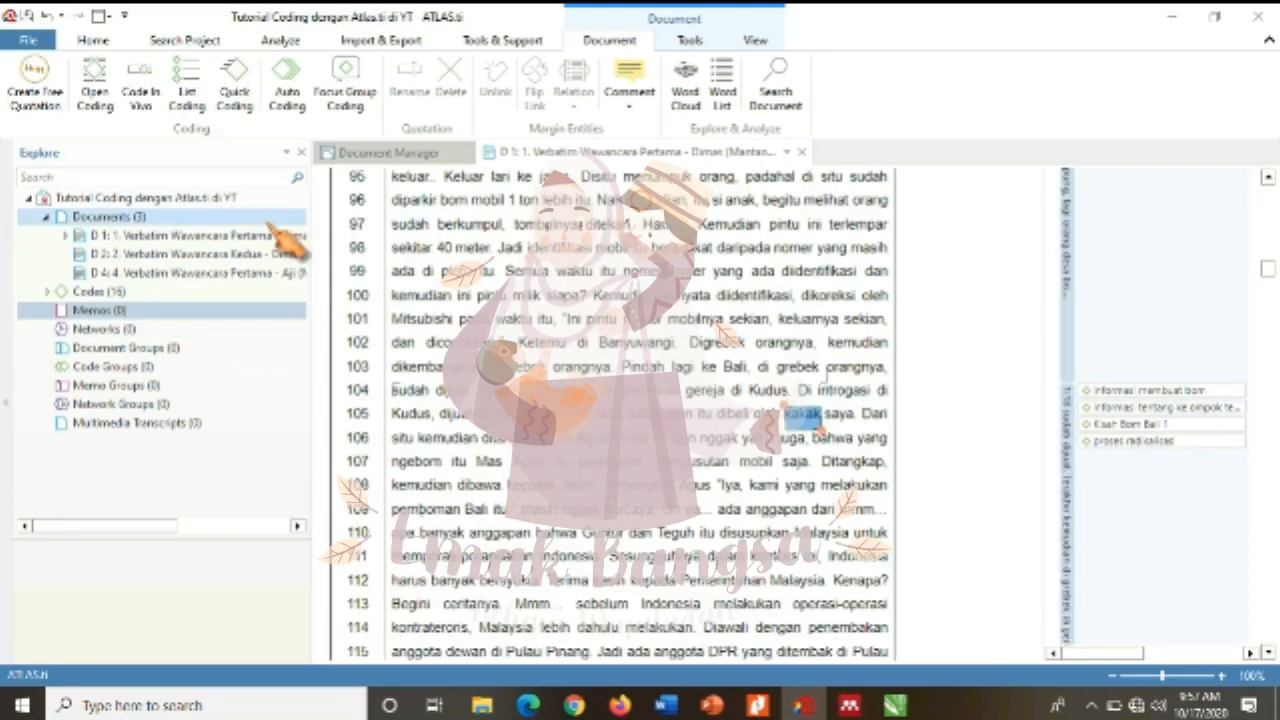
{"action": "left_click", "coordinate": [941, 526]}
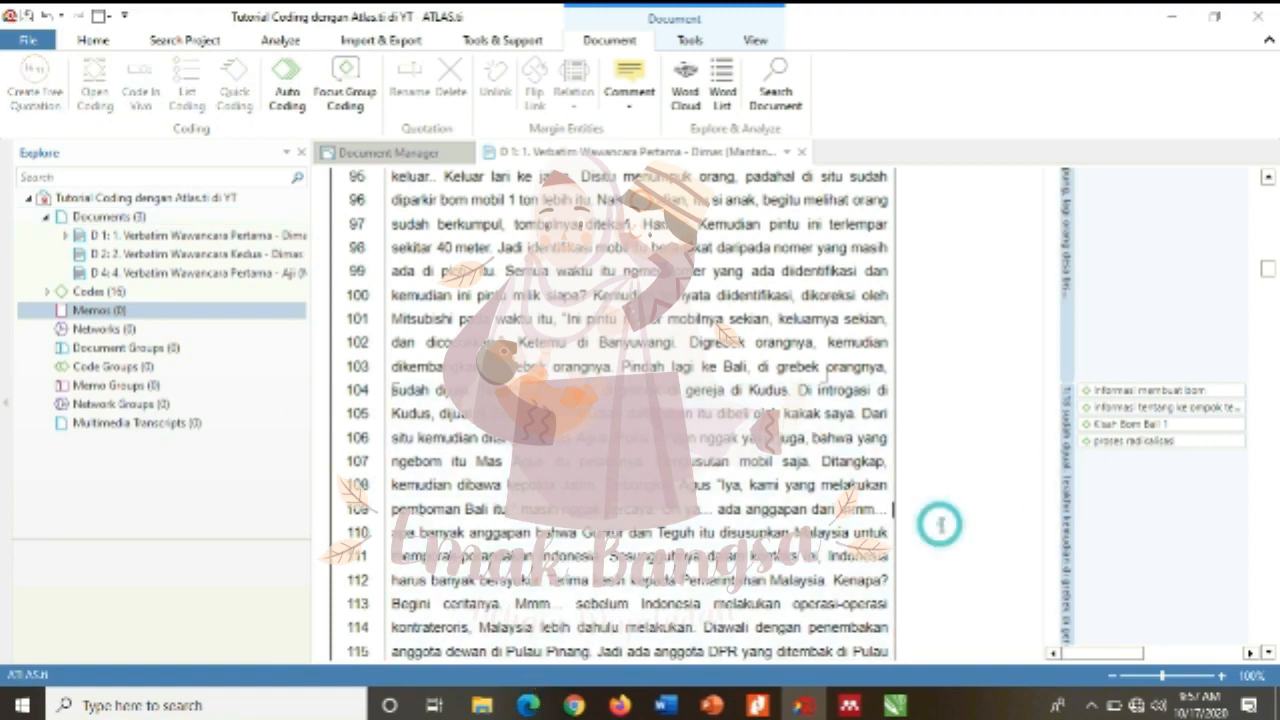
{"action": "scroll", "coordinate": [989, 532], "scroll_direction": "down", "scroll_amount": 4}
{"action": "scroll", "coordinate": [989, 532], "scroll_direction": "down", "scroll_amount": 10}
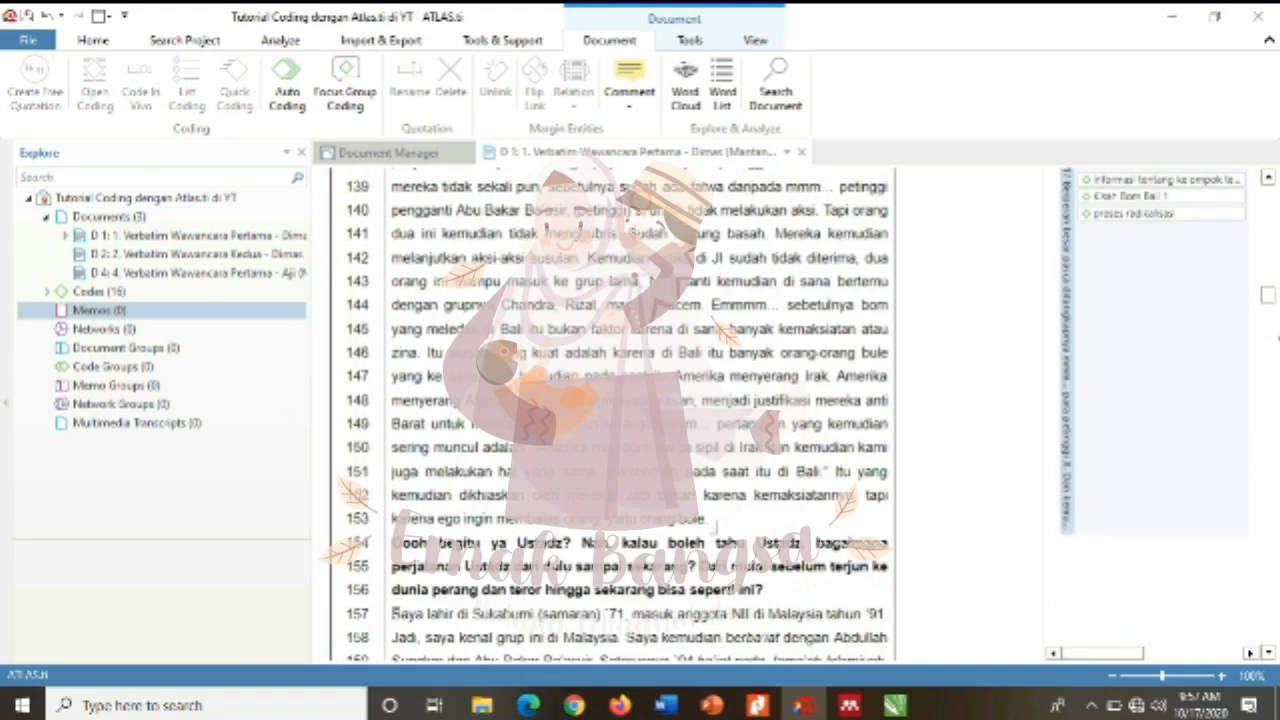
{"action": "left_click_drag", "start_coordinate": [1267, 293], "coordinate": [1242, 690]}
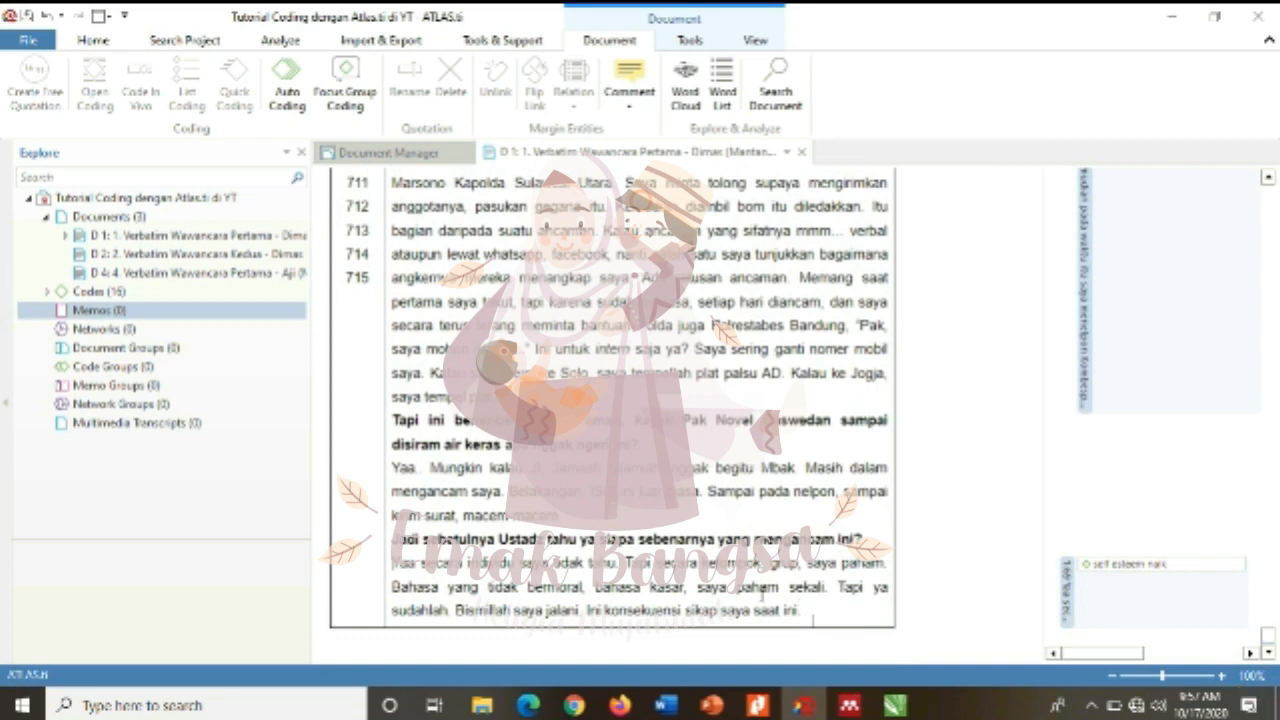
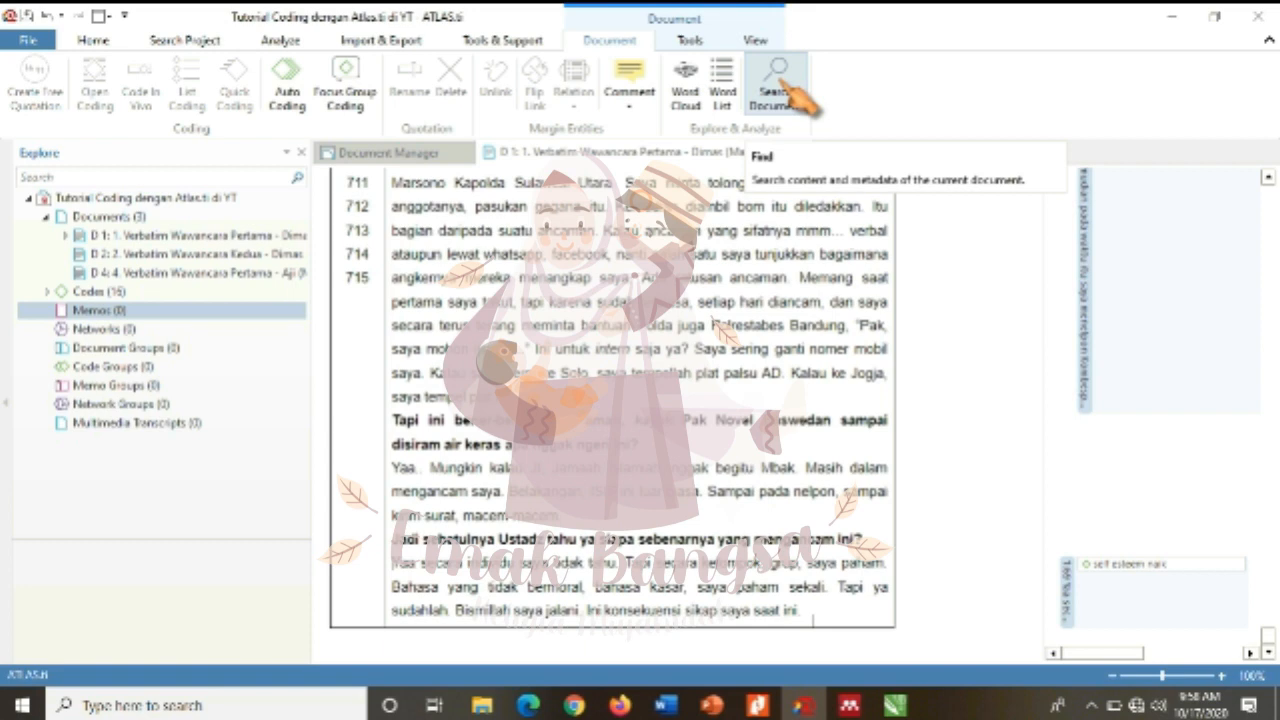
- Search the first interview transcript for "kakak" and go to the hit about "faktor kawan" on line 408
{"action": "left_click", "coordinate": [800, 92]}
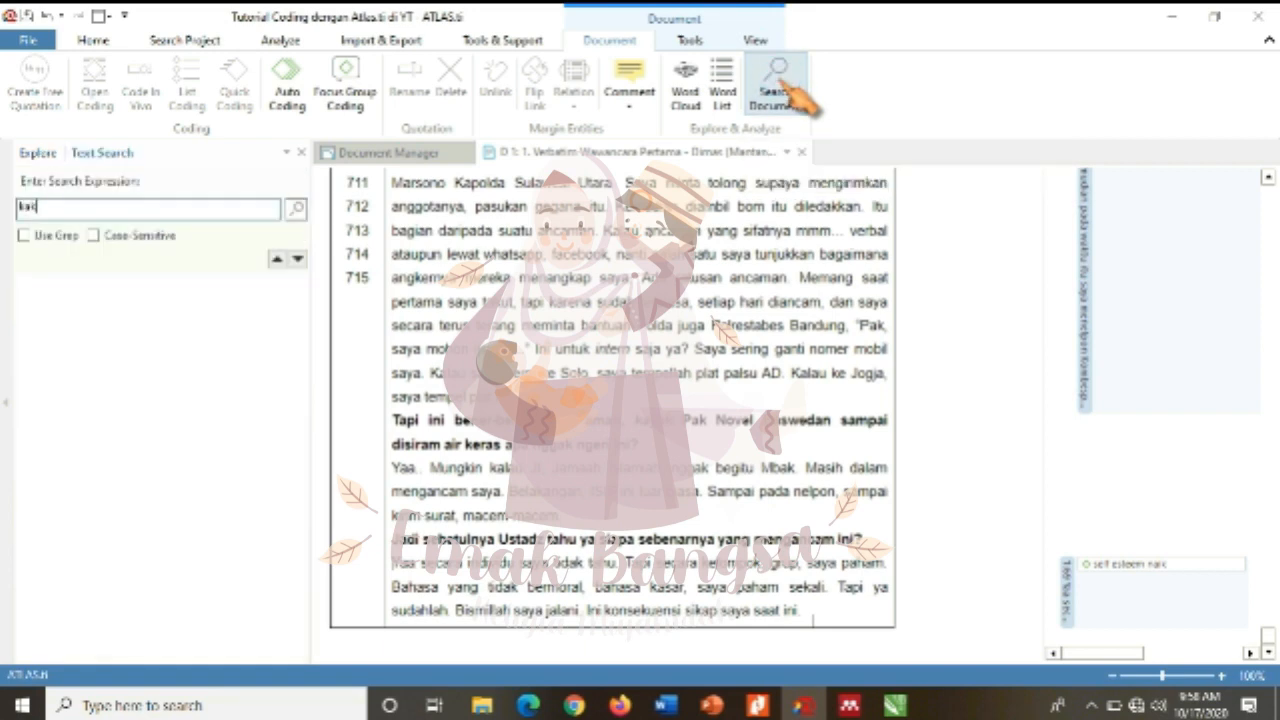
{"action": "key", "text": "Return"}
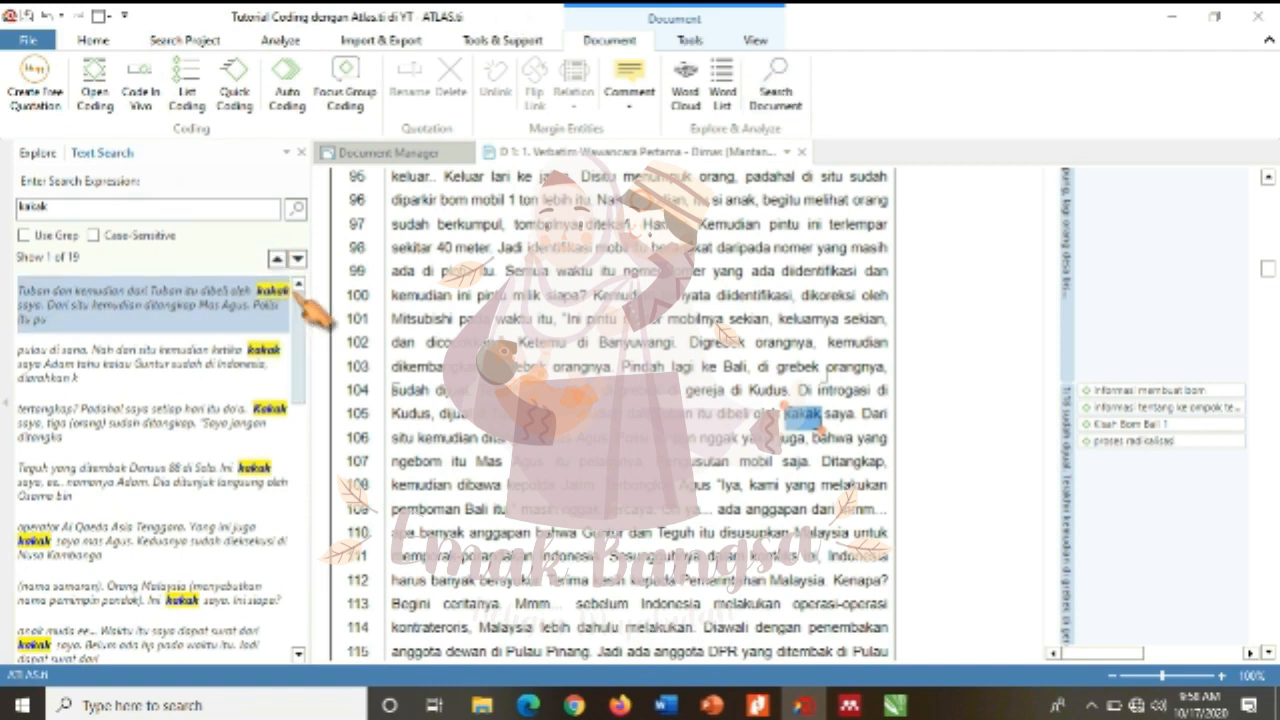
{"action": "scroll", "coordinate": [300, 330], "scroll_direction": "down", "scroll_amount": 1}
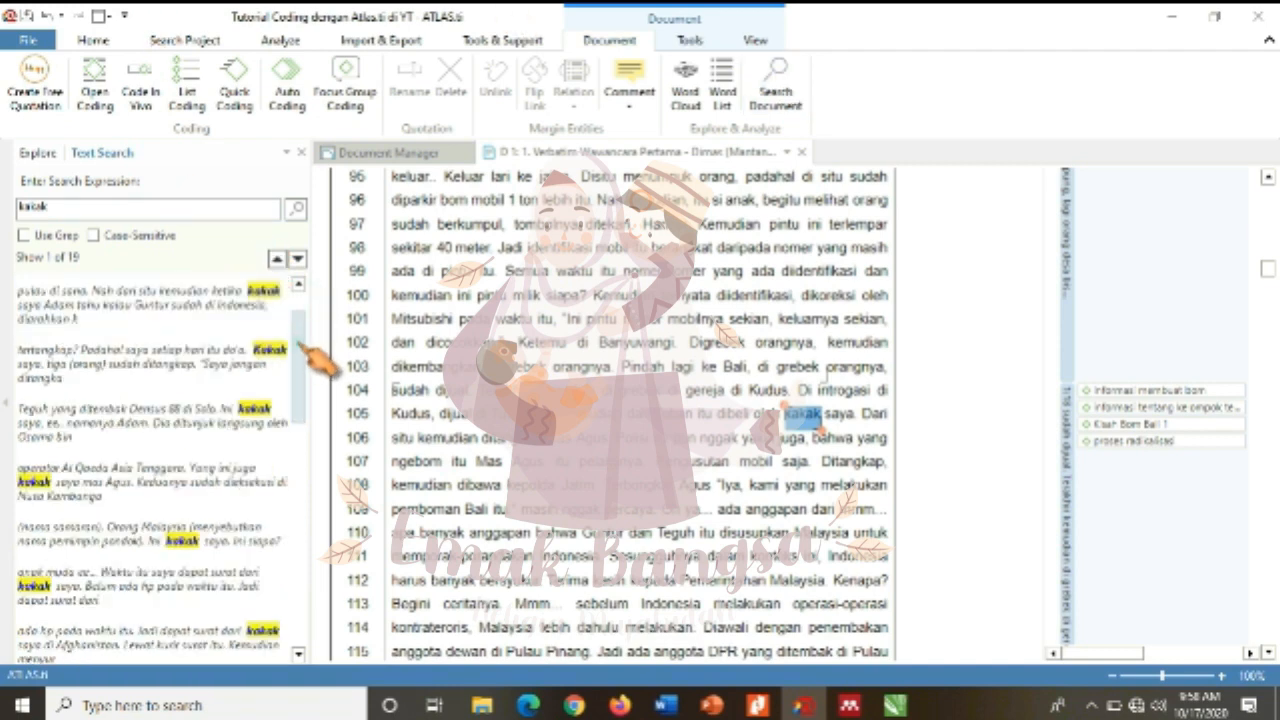
{"action": "scroll", "coordinate": [305, 362], "scroll_direction": "down", "scroll_amount": 1}
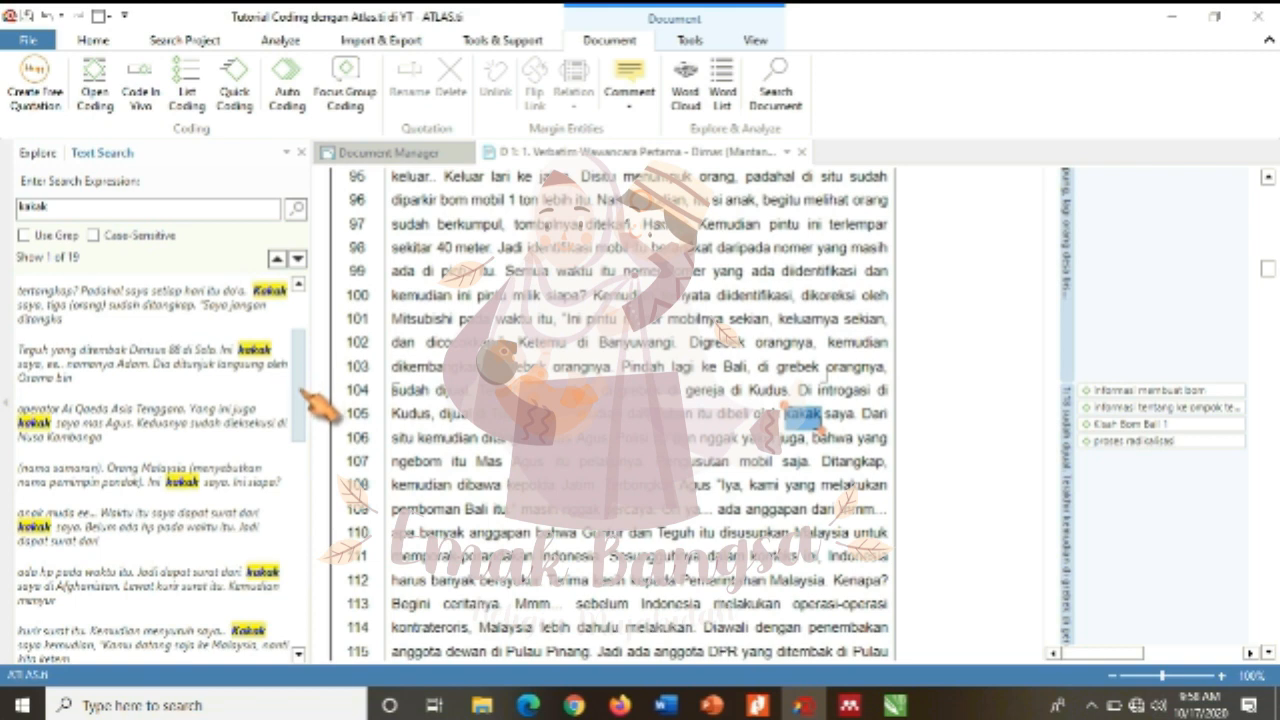
{"action": "scroll", "coordinate": [318, 406], "scroll_direction": "down", "scroll_amount": 2}
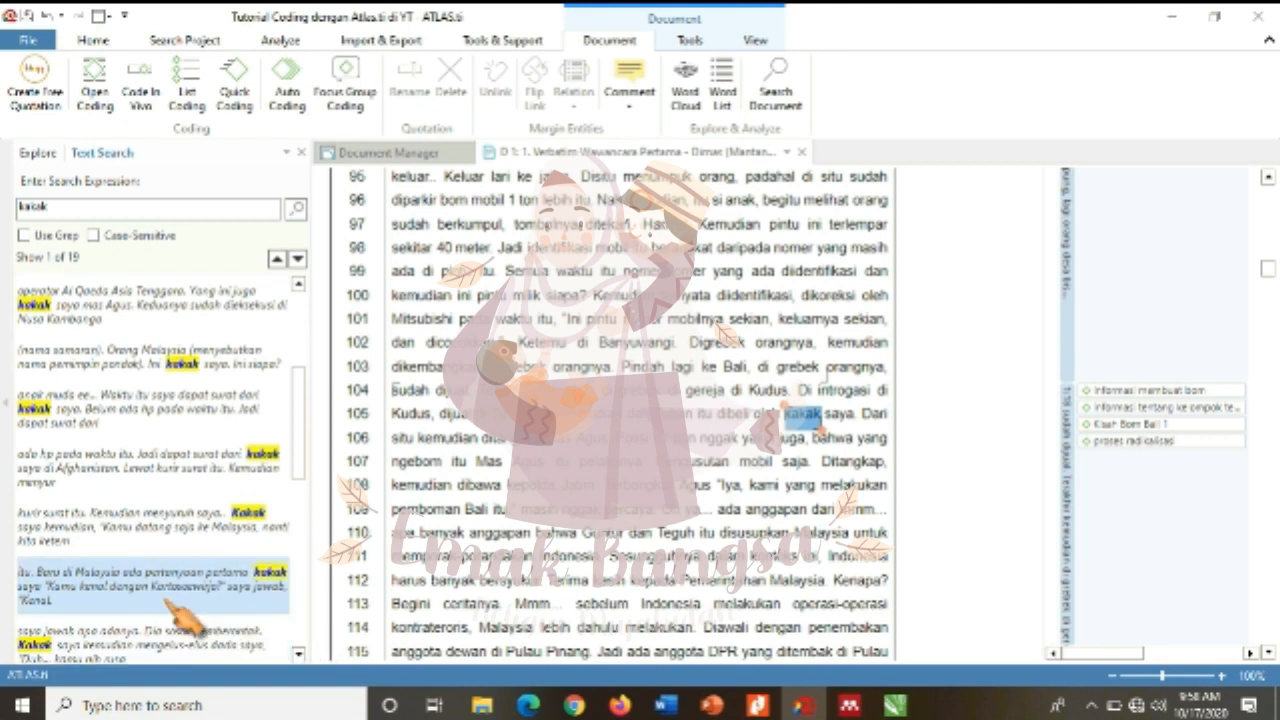
{"action": "scroll", "coordinate": [298, 660], "scroll_direction": "down", "scroll_amount": 2}
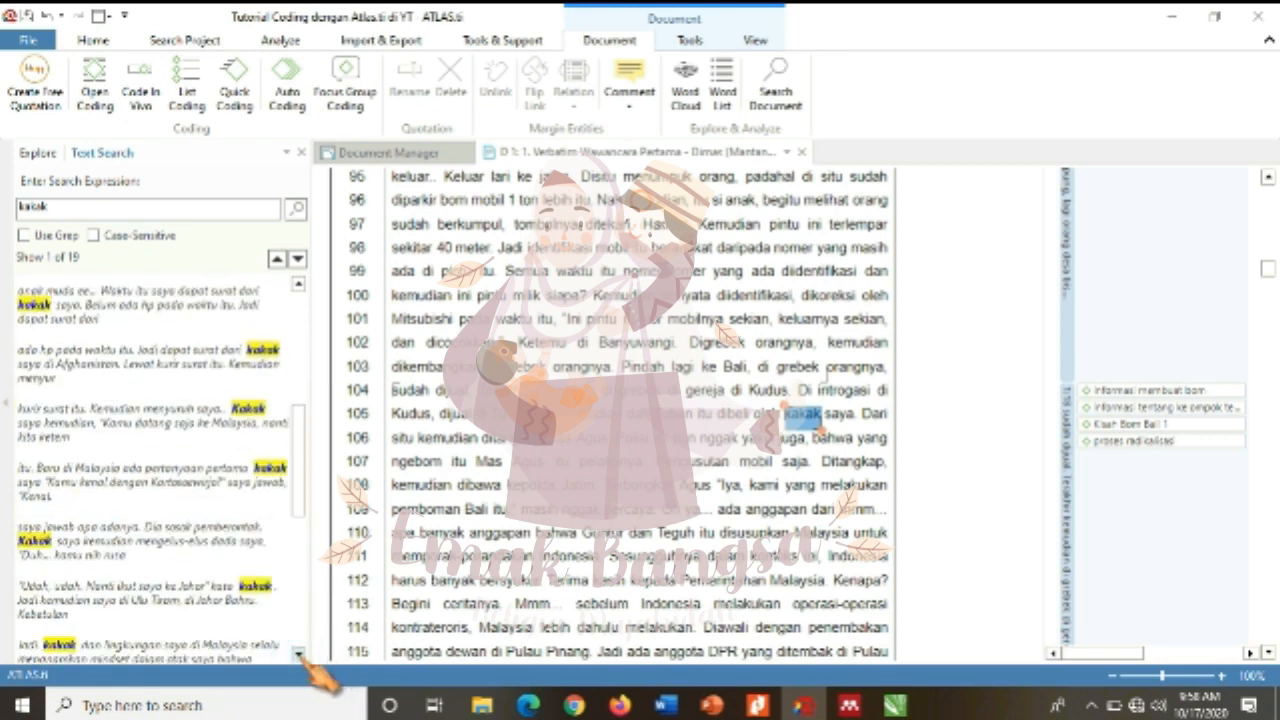
{"action": "left_click", "coordinate": [298, 655]}
{"action": "left_click", "coordinate": [298, 655]}
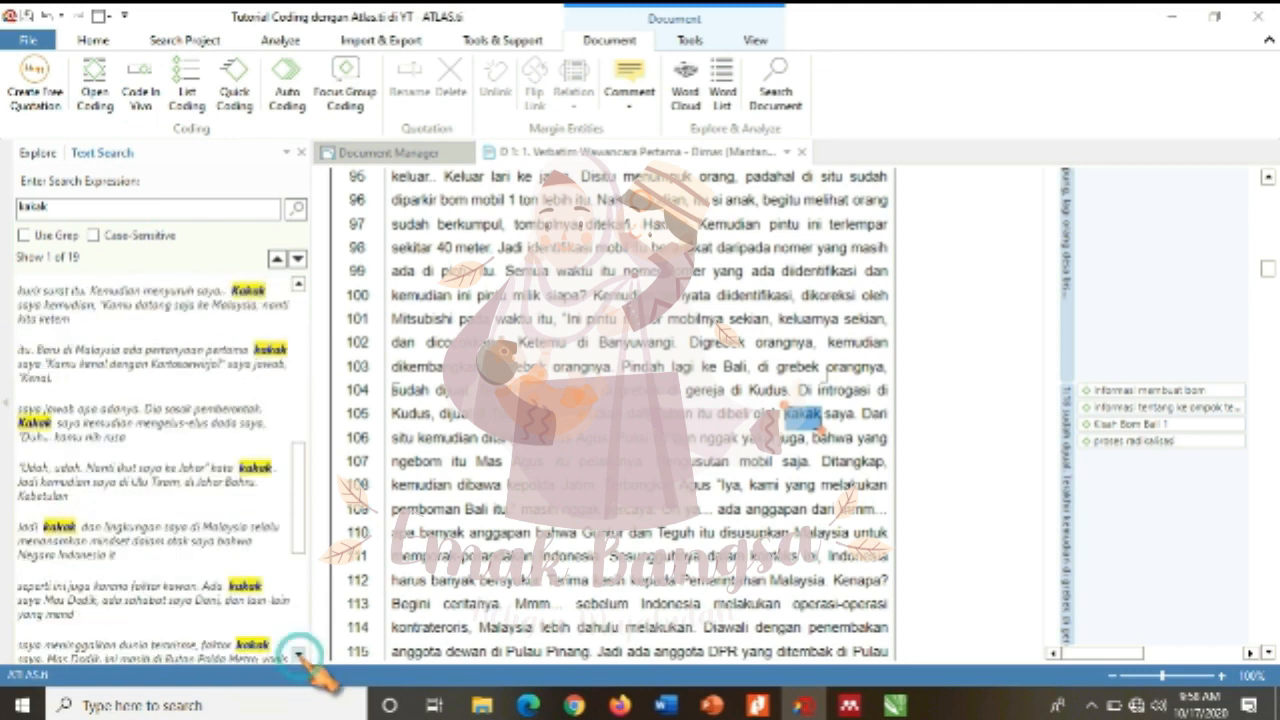
{"action": "left_click", "coordinate": [298, 655]}
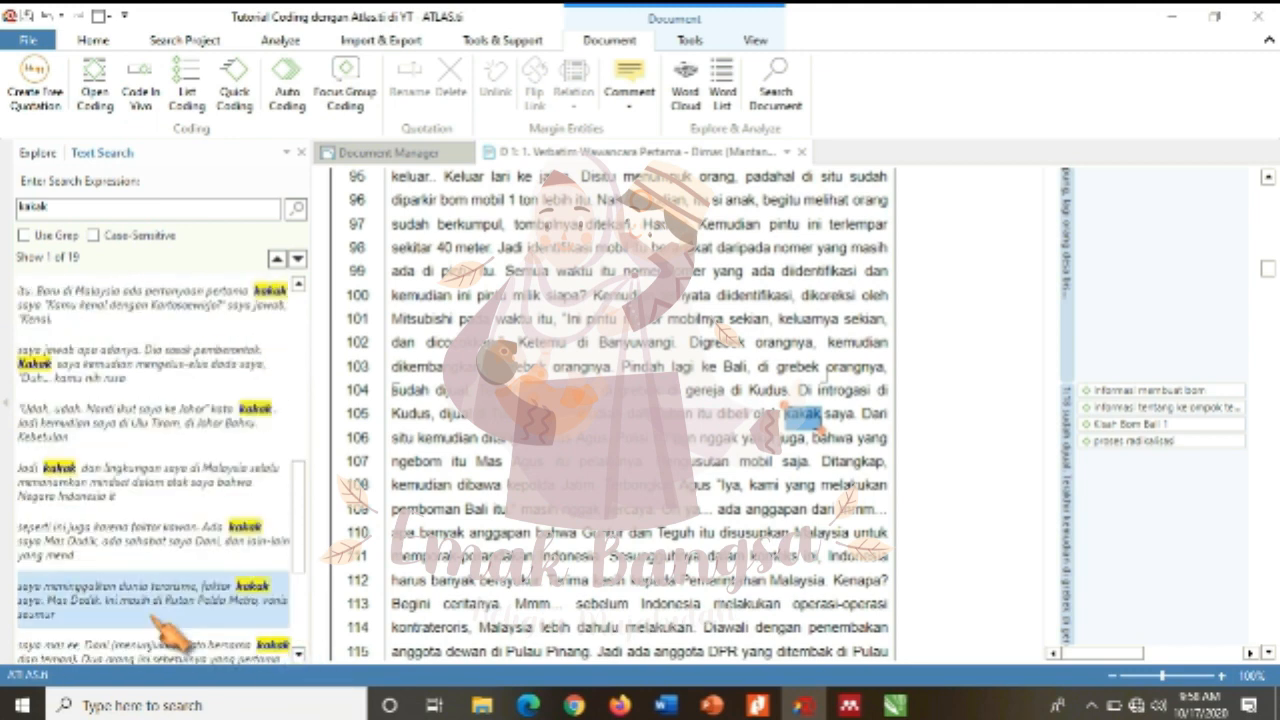
{"action": "left_click", "coordinate": [185, 550]}
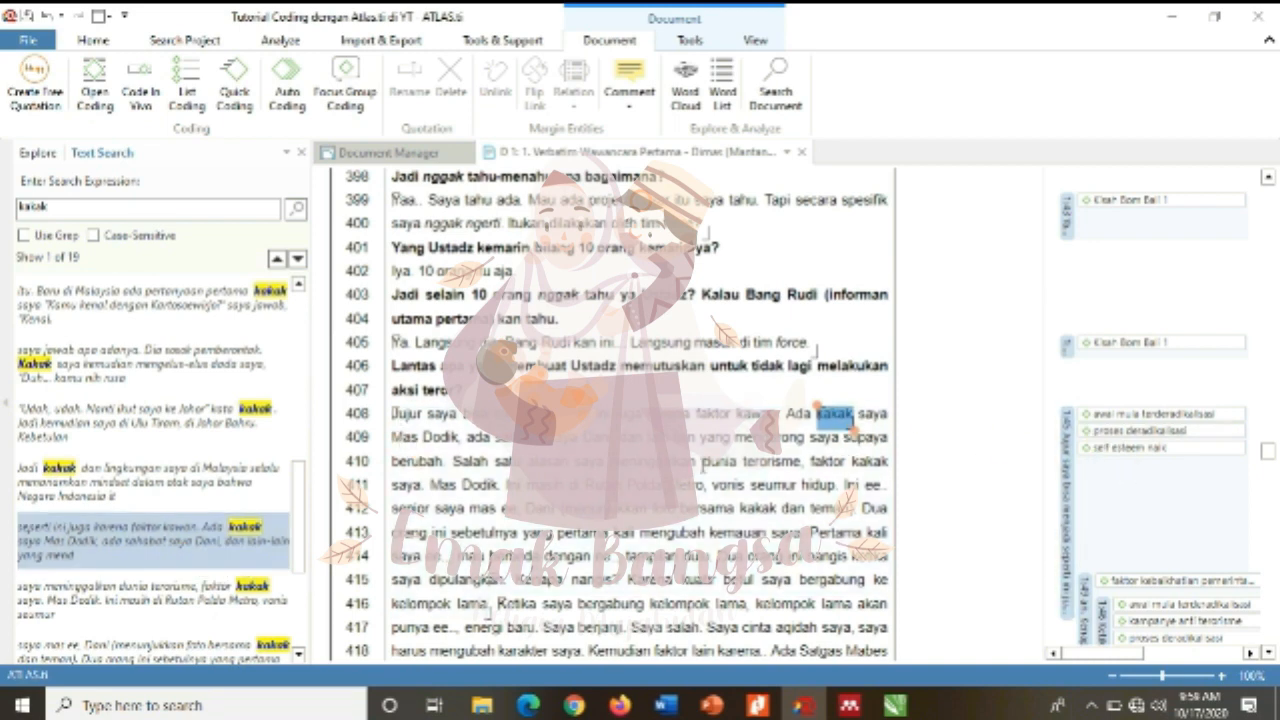
- Select the passage from line 408 through "vonis seumur hidup" on line 411 and create the code Faktor keluarga dalam diseangement with Open Coding
{"action": "left_click_drag", "start_coordinate": [838, 487], "coordinate": [392, 412]}
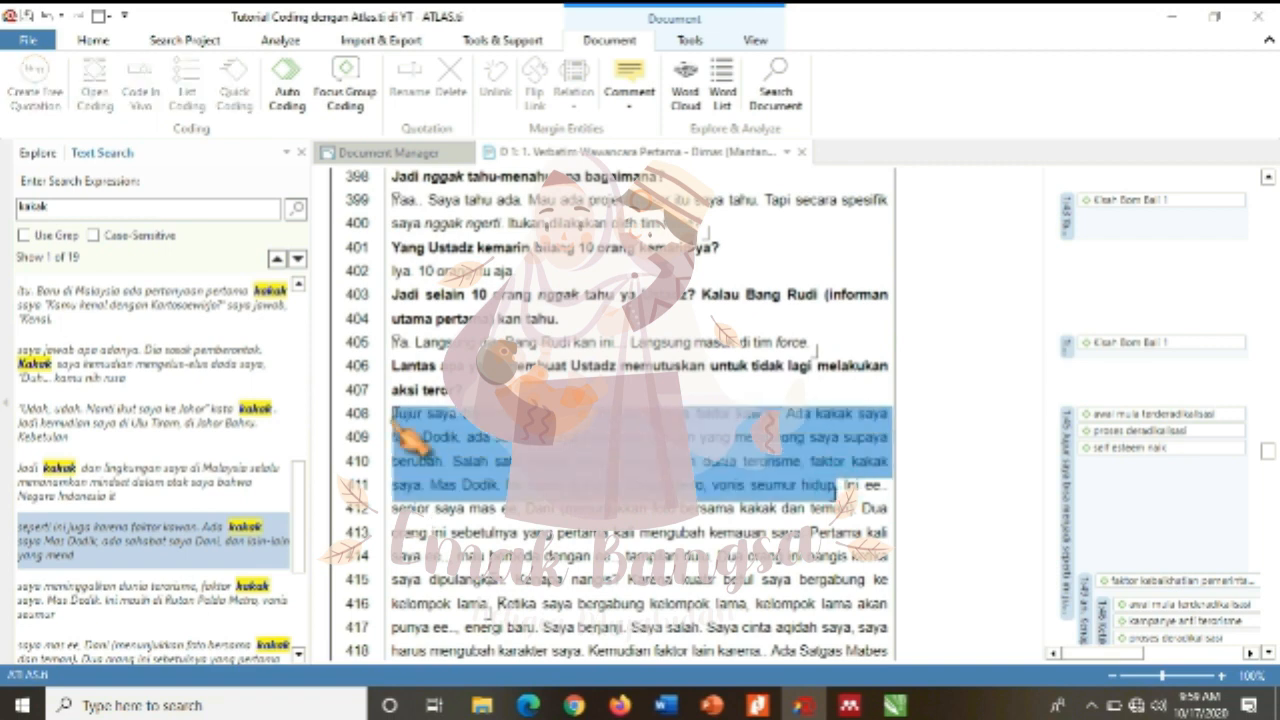
{"action": "left_click", "coordinate": [299, 95]}
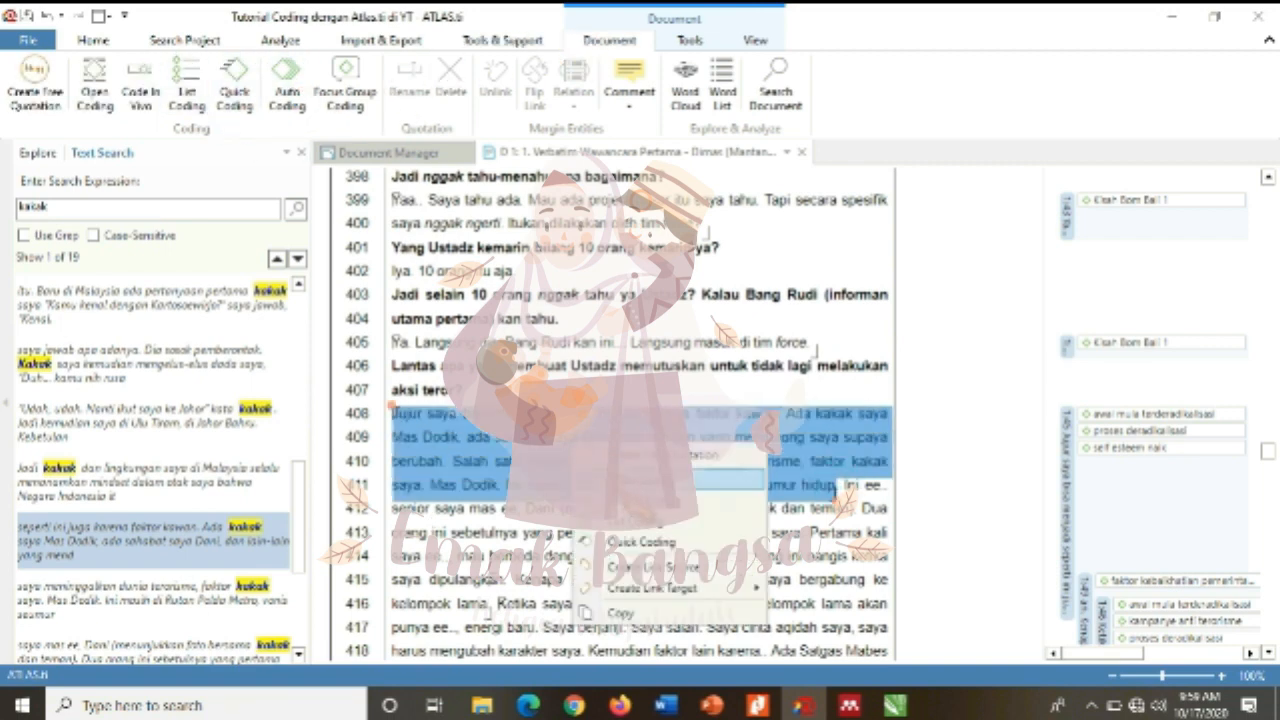
{"action": "key", "text": "ctrl+j"}
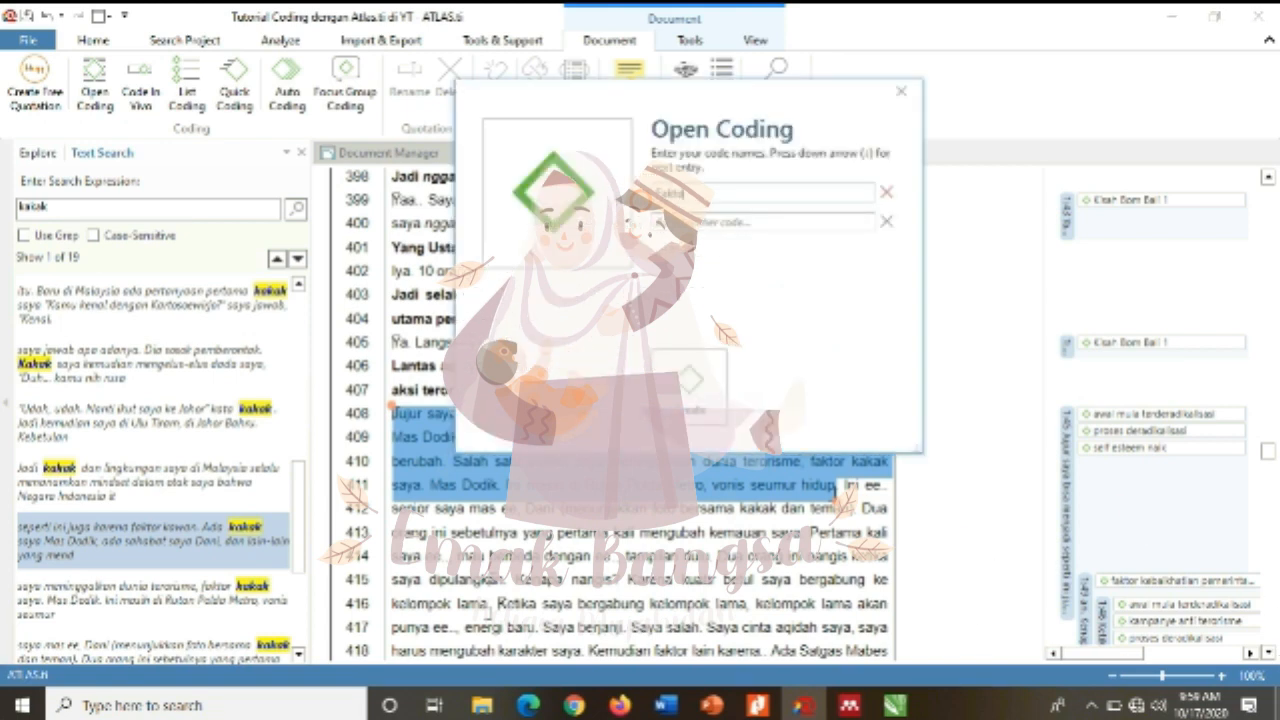
{"action": "type", "text": "Faktor keluarga dala"}
{"action": "type", "text": "m "}
{"action": "type", "text": "disengagement"}
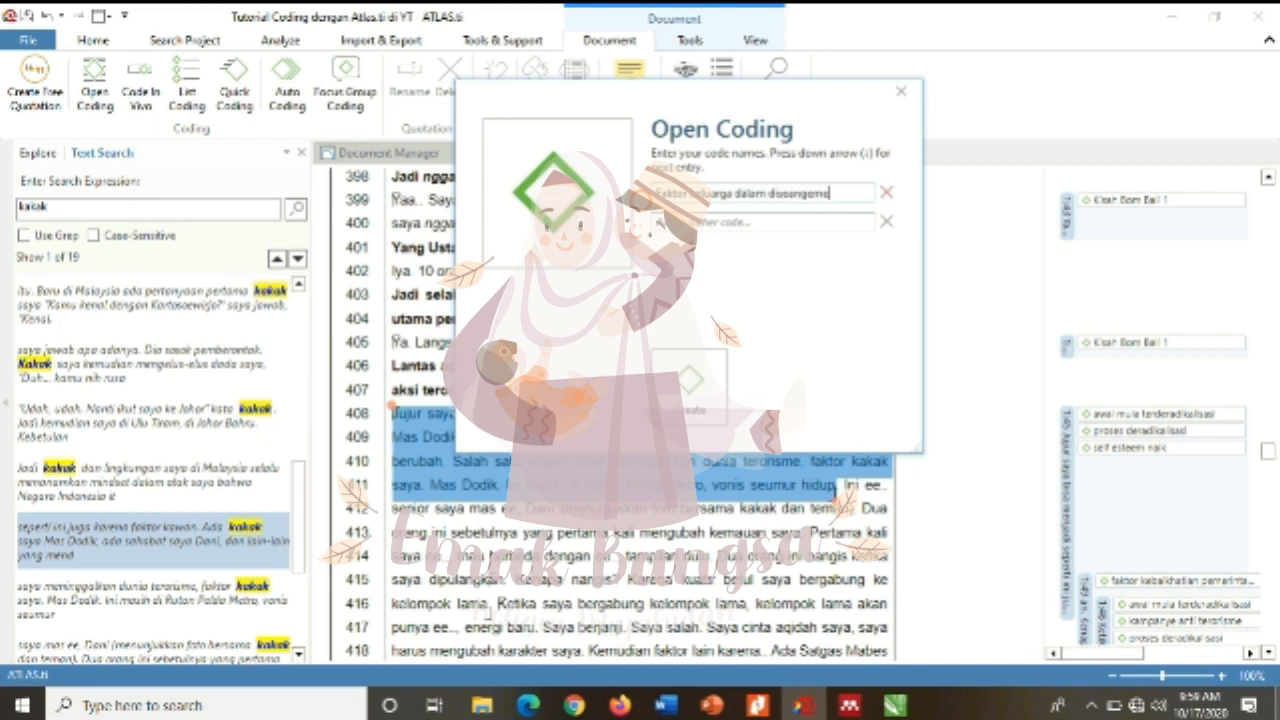
{"action": "left_click", "coordinate": [706, 398]}
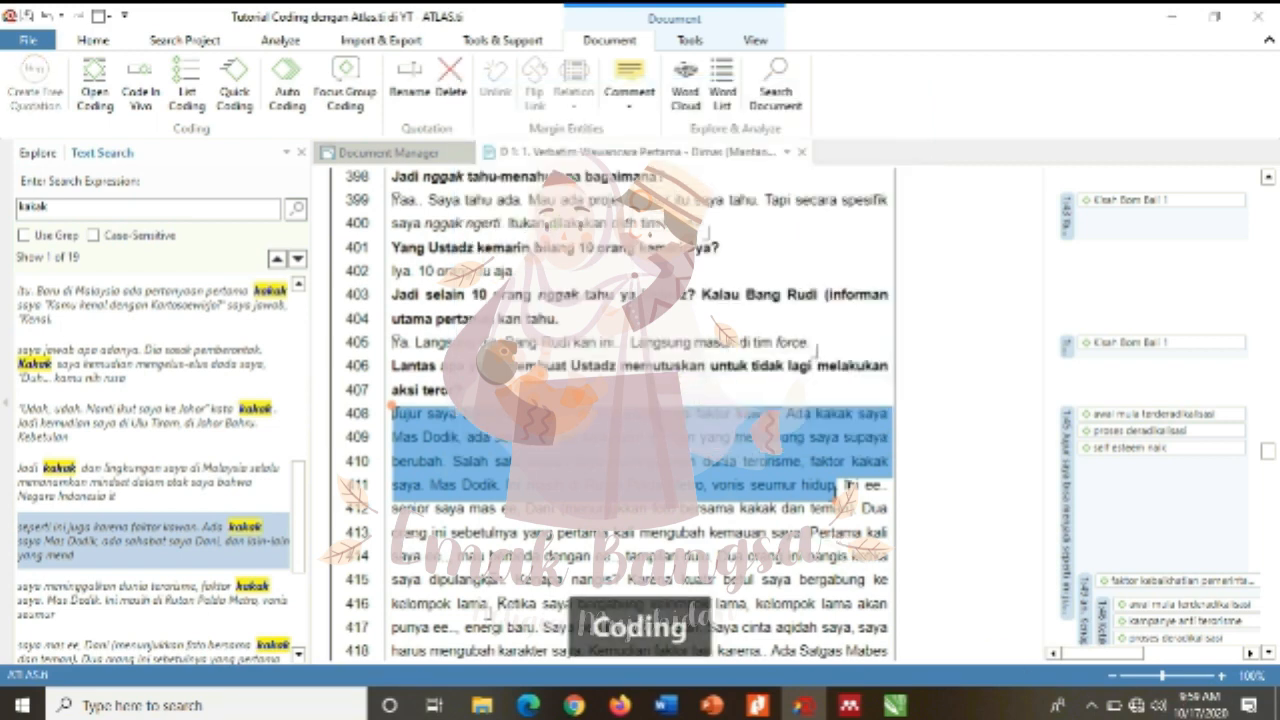
- Select the following passage on lines 411–412 through "dan teman)" and create the code faktor mentor / teman amaliyat dalam proses disengagement with Open Coding
{"action": "left_click_drag", "start_coordinate": [845, 486], "coordinate": [606, 512]}
{"action": "left_click_drag", "start_coordinate": [508, 510], "coordinate": [858, 510]}
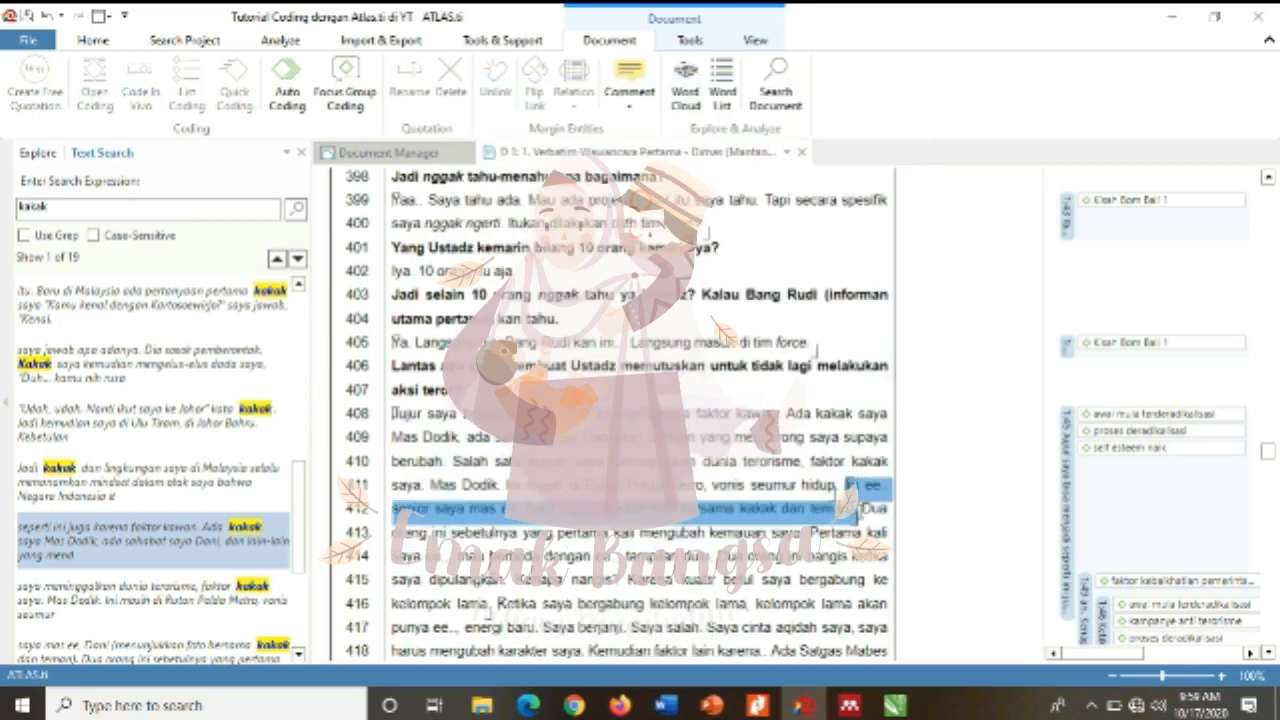
{"action": "left_click", "coordinate": [104, 84]}
{"action": "type", "text": "faktor mentor"}
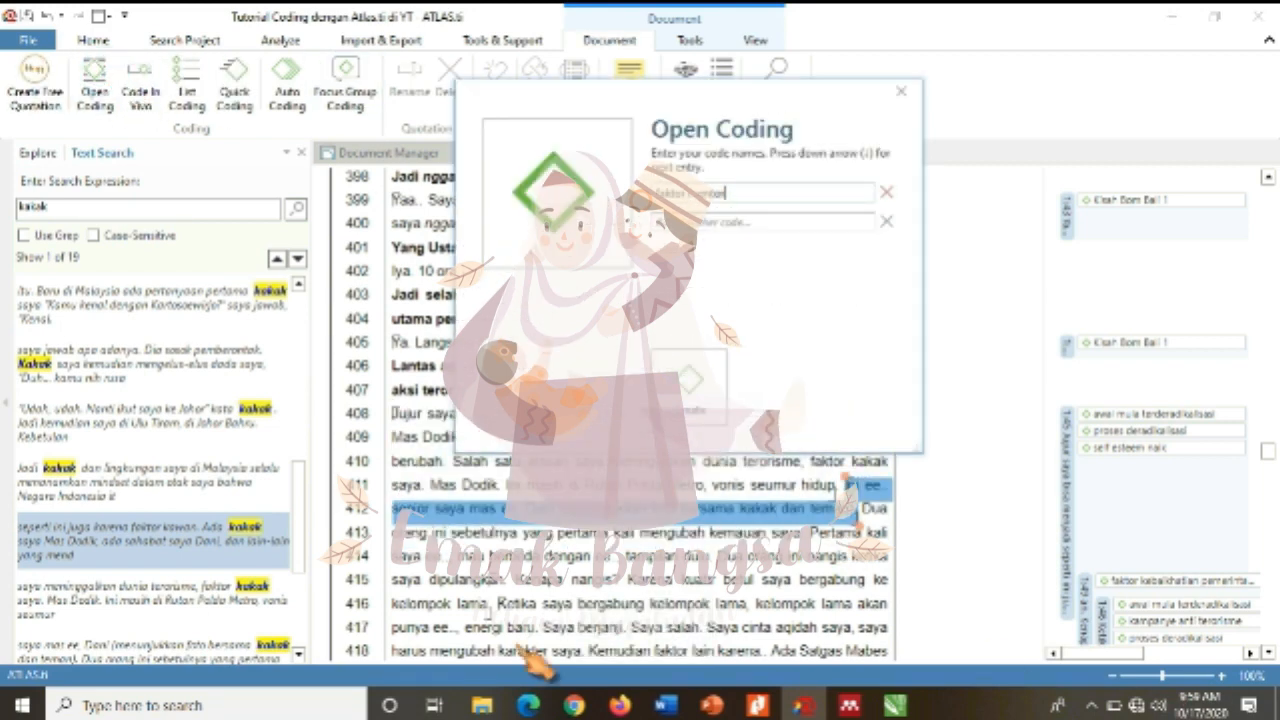
{"action": "type", "text": " / teman amaliyat dalam proses disengagement"}
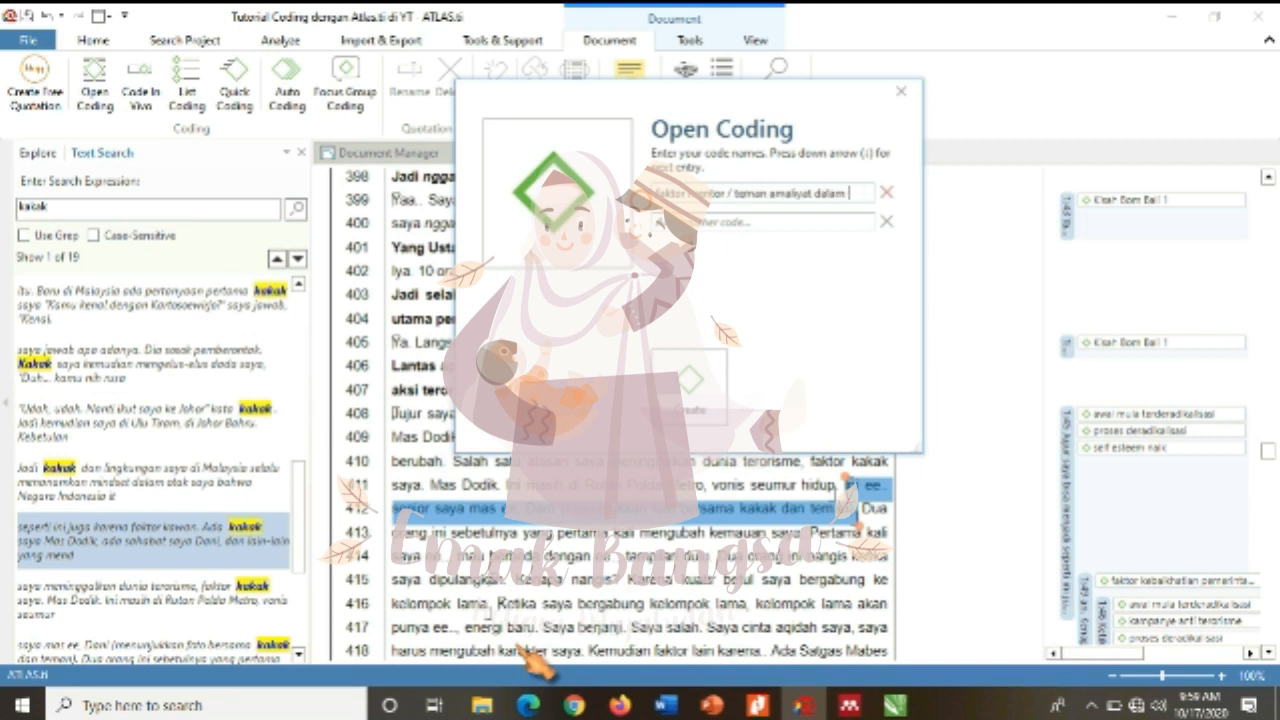
{"action": "key", "text": "Return"}
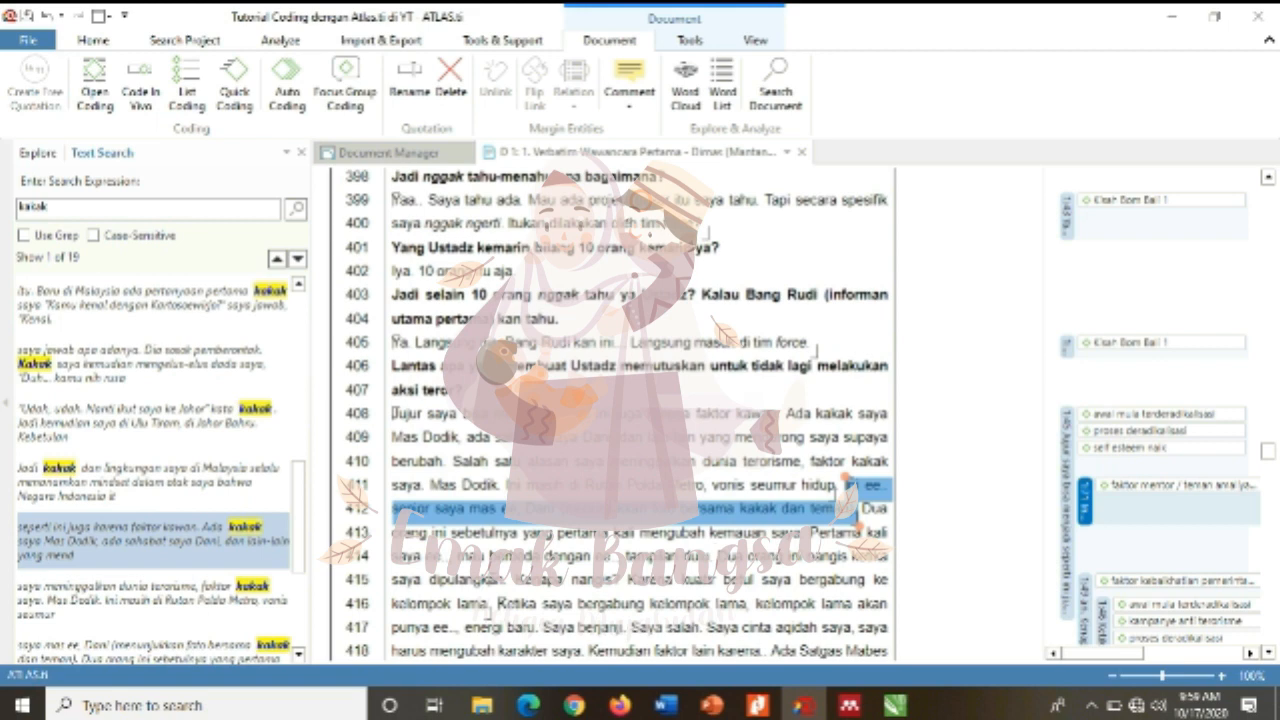
- Select from "Dua orang ini" on line 412 through "kelompok lama" on line 416 and assign the Faktor keluarga and faktor mentor codes with List Coding
{"action": "left_click_drag", "start_coordinate": [864, 508], "coordinate": [492, 604]}
{"action": "left_click", "coordinate": [192, 95]}
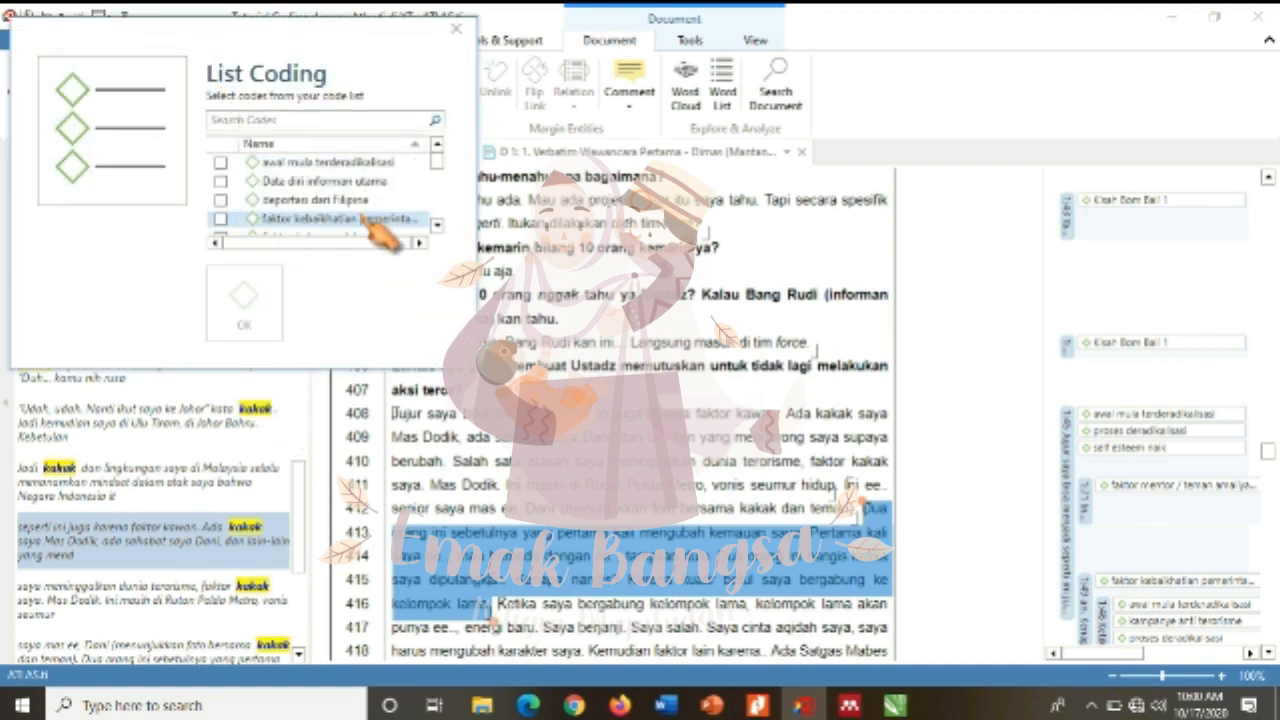
{"action": "left_click", "coordinate": [437, 226]}
{"action": "left_click", "coordinate": [221, 200]}
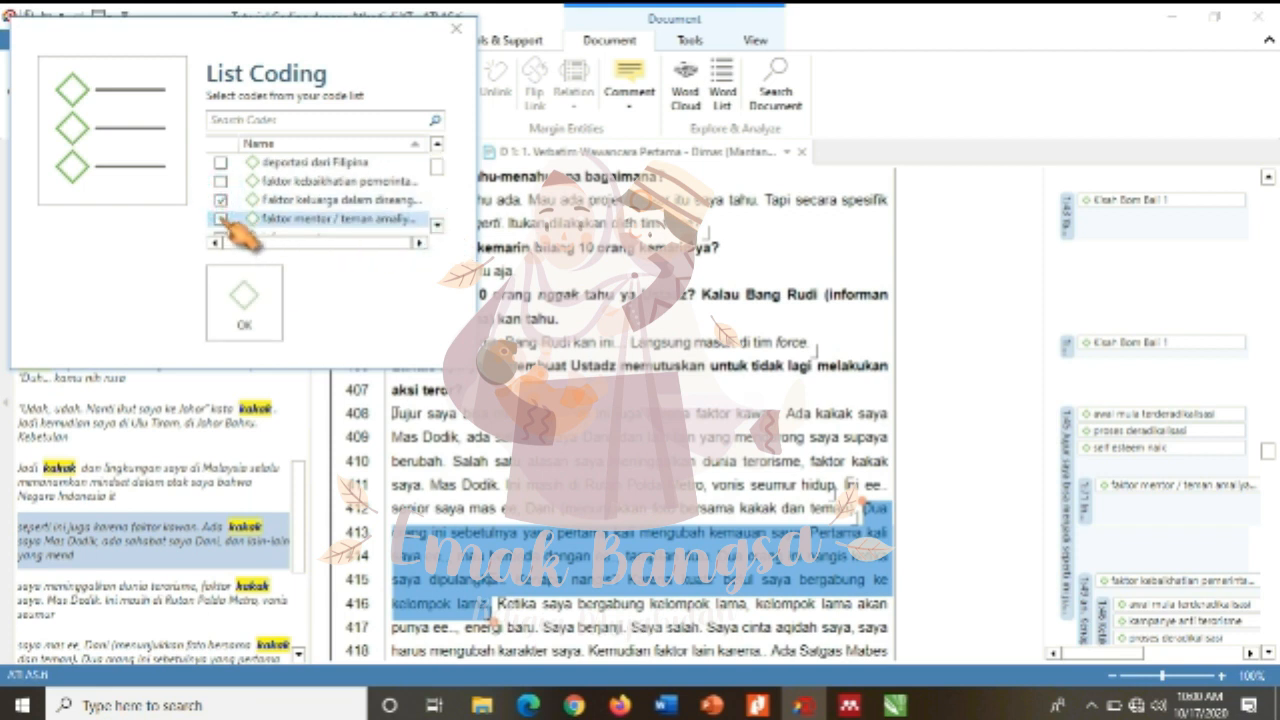
{"action": "left_click", "coordinate": [221, 218]}
{"action": "left_click", "coordinate": [266, 304]}
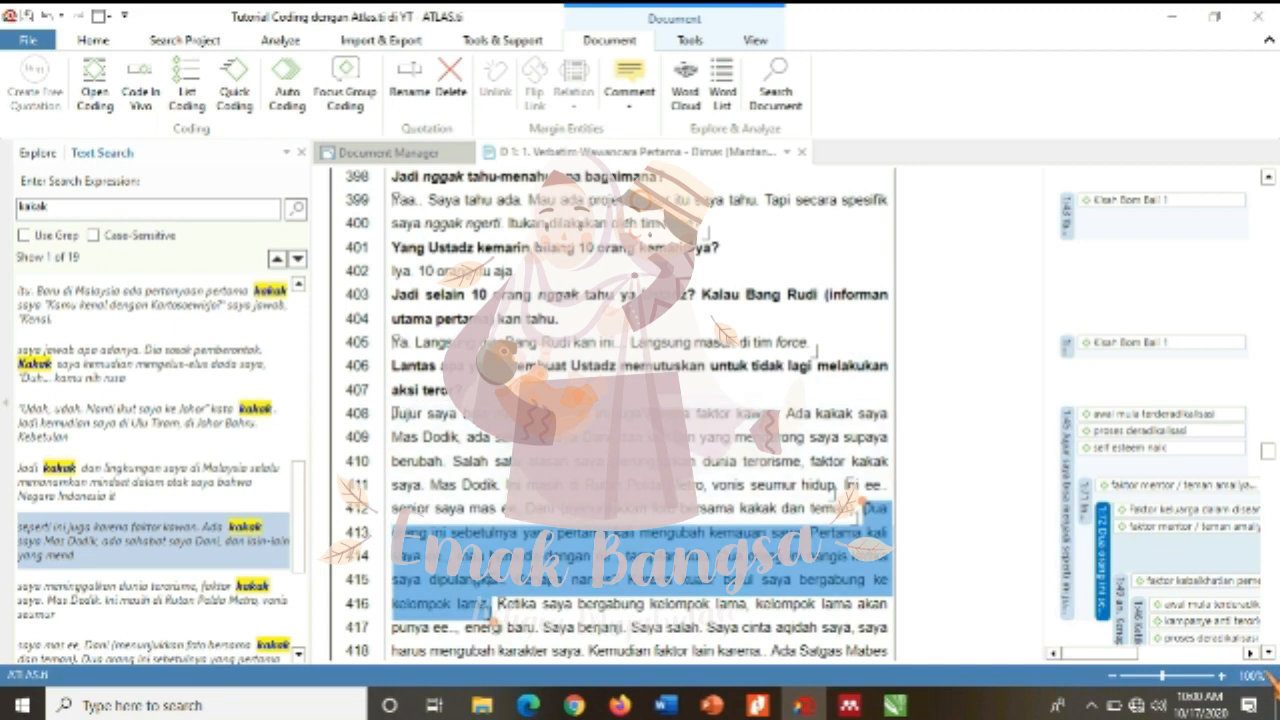
- Go through the remaining "kakak" search hits in the transcript, then close the text search
{"action": "scroll", "coordinate": [1271, 652], "scroll_direction": "down", "scroll_amount": 1}
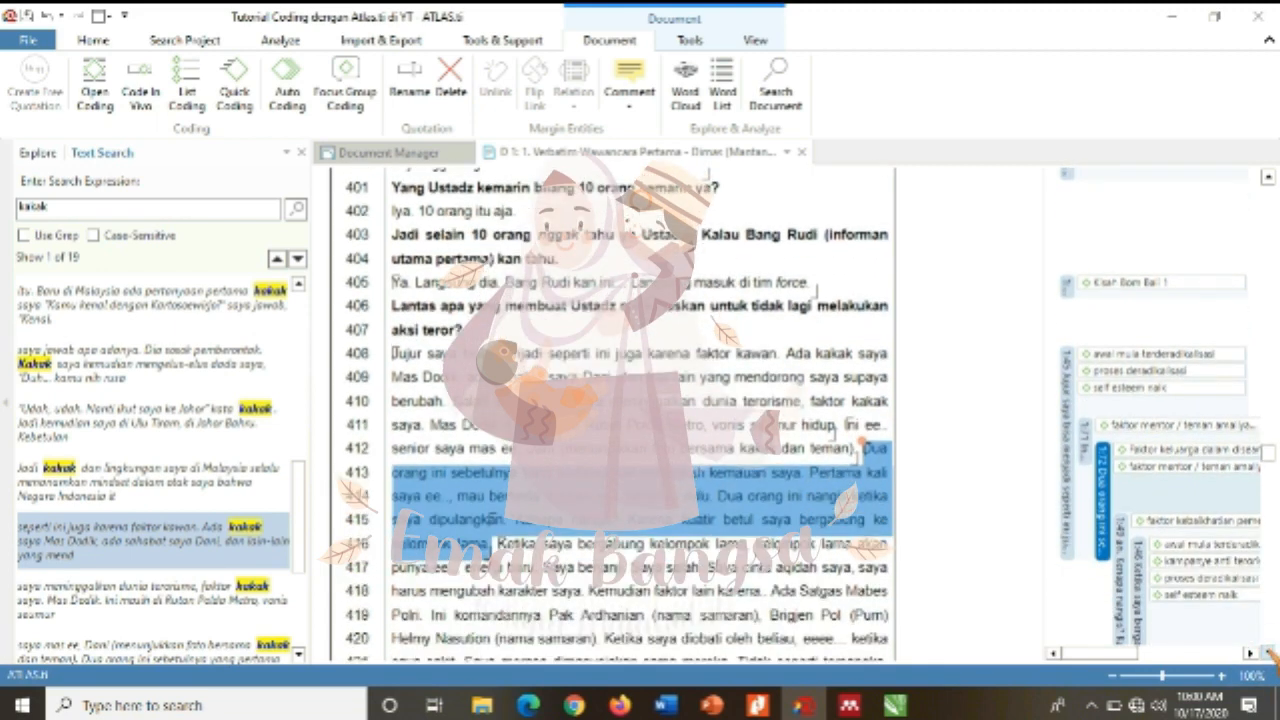
{"action": "left_click", "coordinate": [285, 595]}
{"action": "left_click", "coordinate": [298, 655]}
{"action": "left_click", "coordinate": [298, 655]}
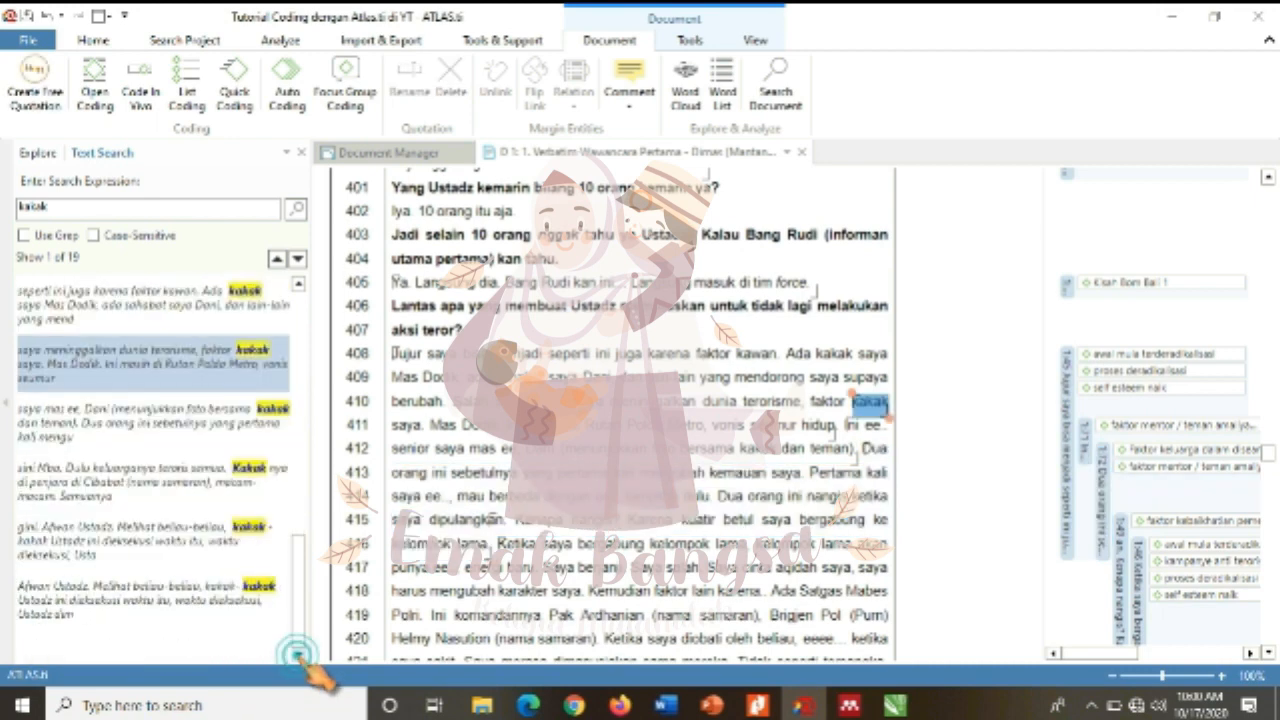
{"action": "left_click", "coordinate": [172, 482]}
{"action": "left_click", "coordinate": [175, 530]}
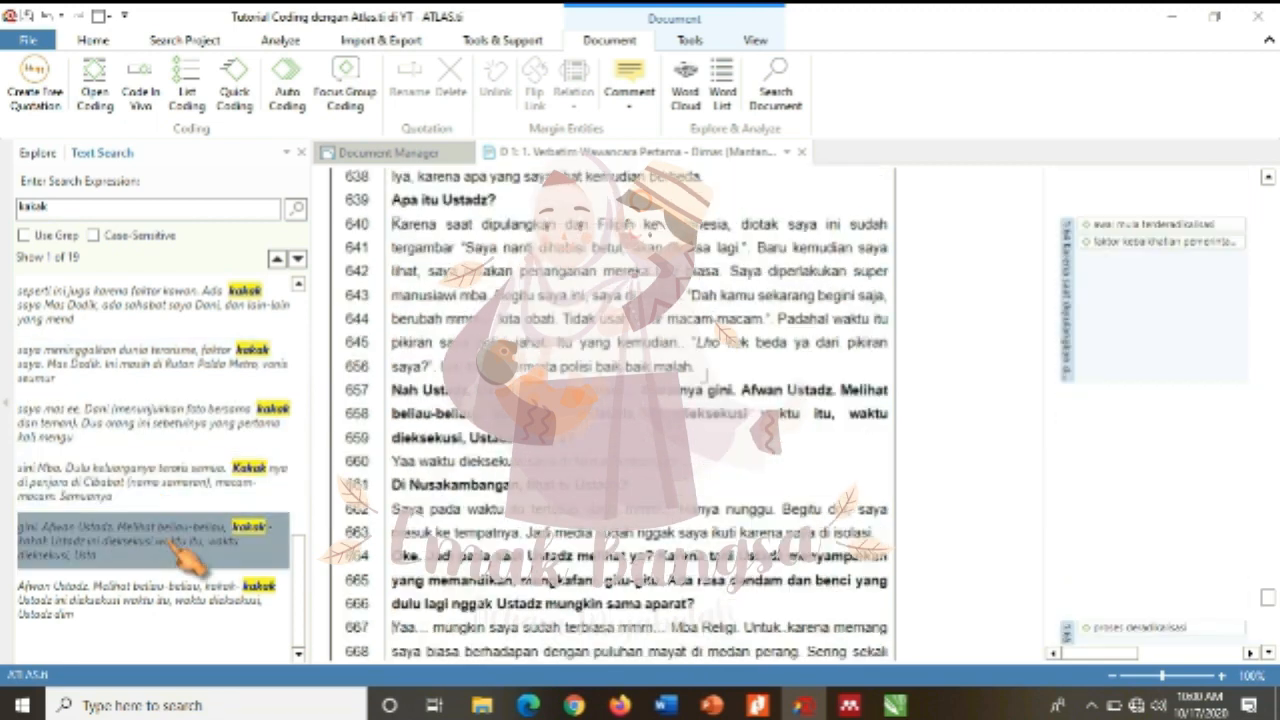
{"action": "left_click", "coordinate": [301, 152]}
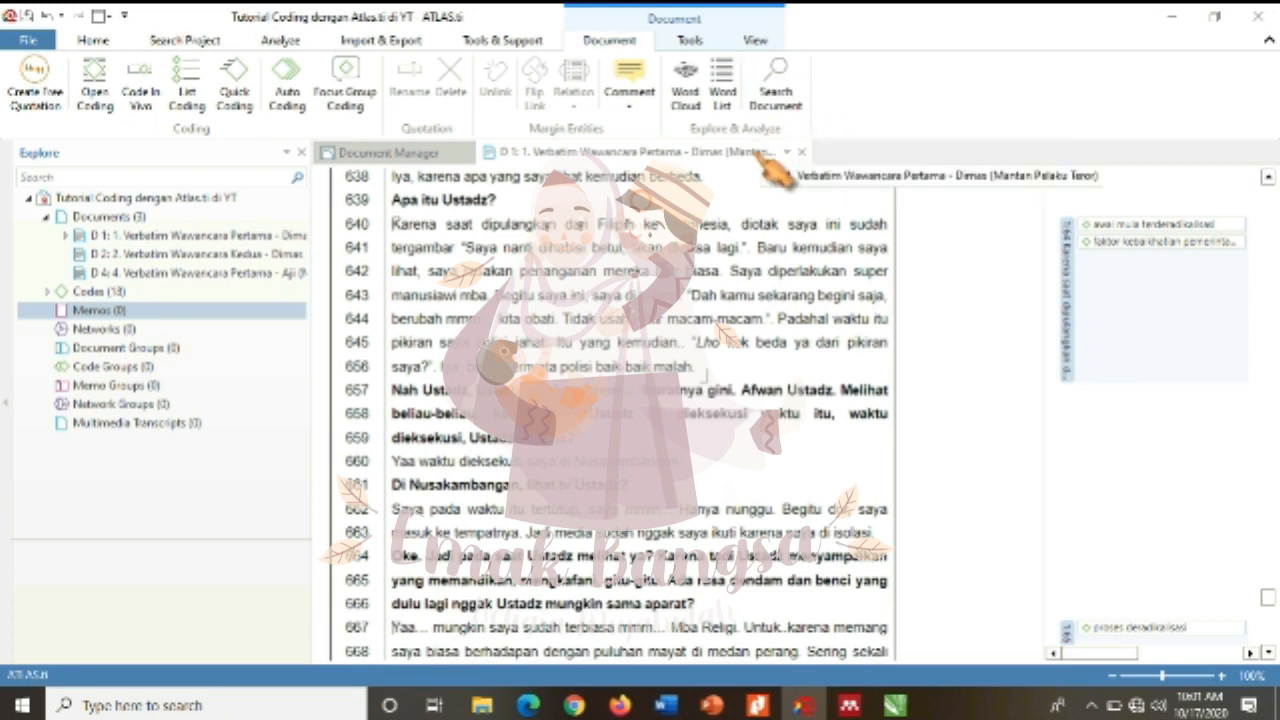
- Search for "dosen", select the passage on lines 431–433 ending at "dengan barat", and create the code faktor kontak dengan outgroup with Open Coding
{"action": "left_click", "coordinate": [721, 345]}
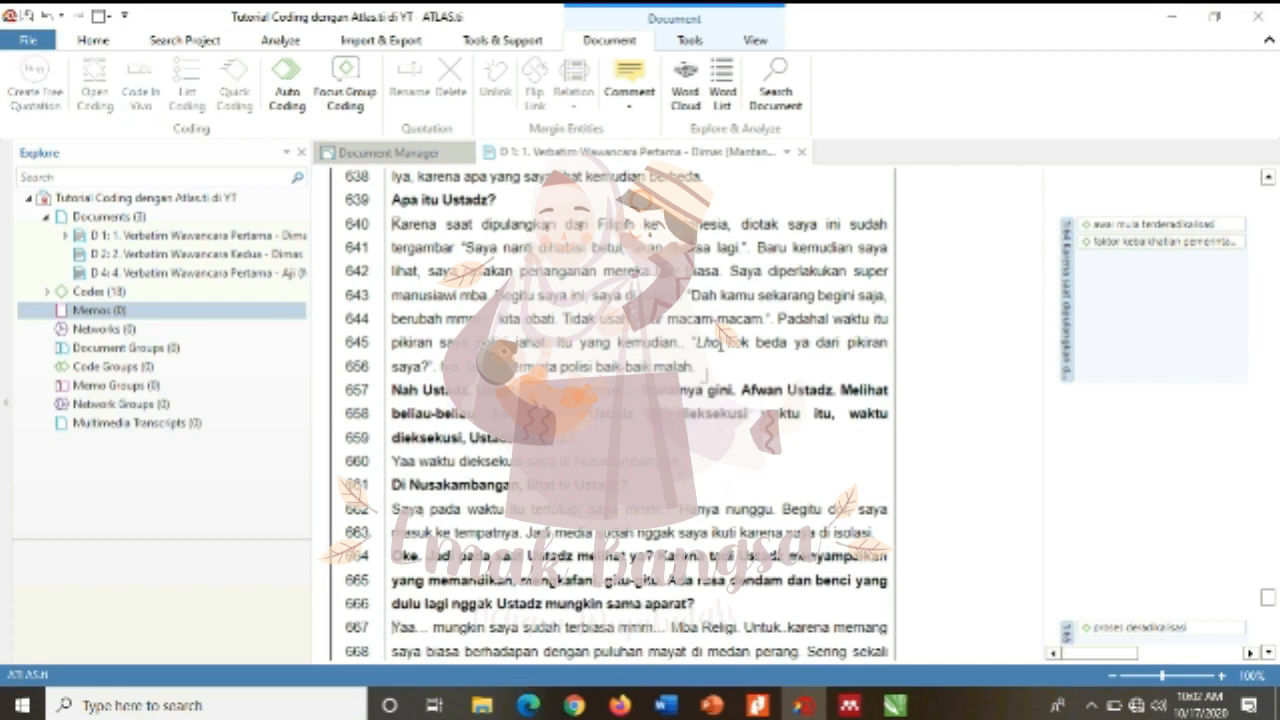
{"action": "left_click", "coordinate": [793, 100]}
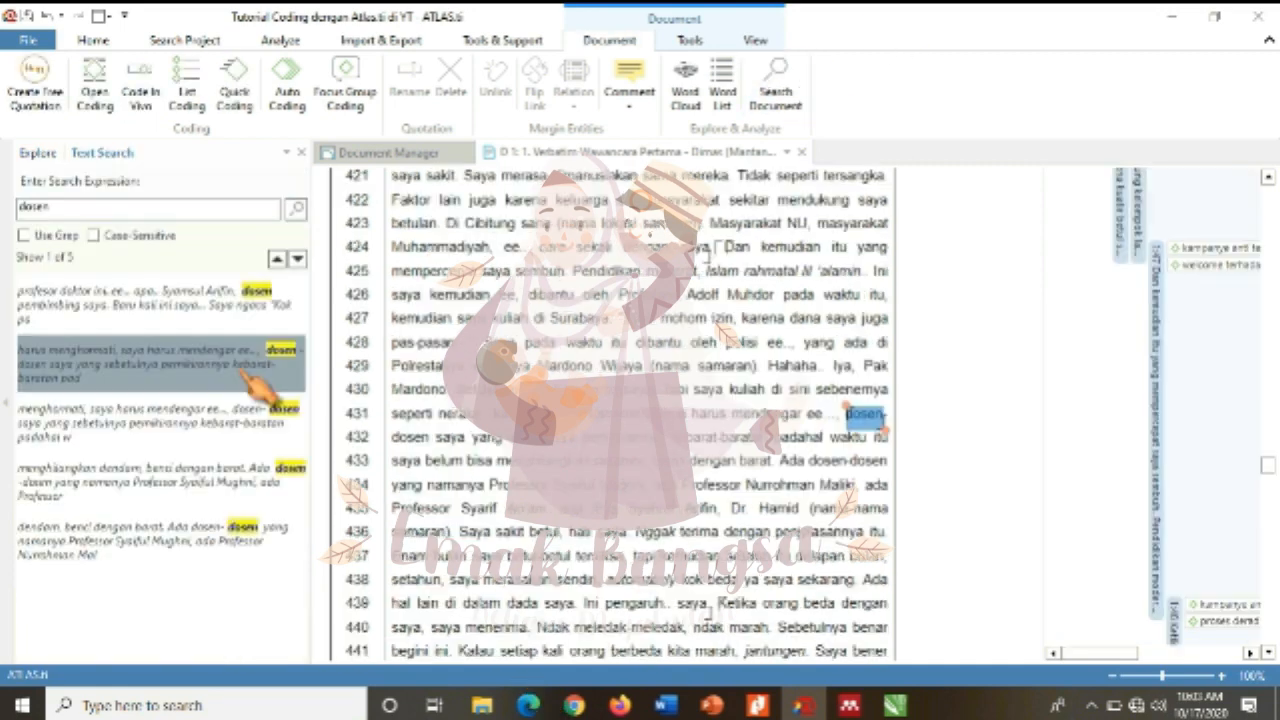
{"action": "left_click_drag", "start_coordinate": [686, 414], "coordinate": [503, 446]}
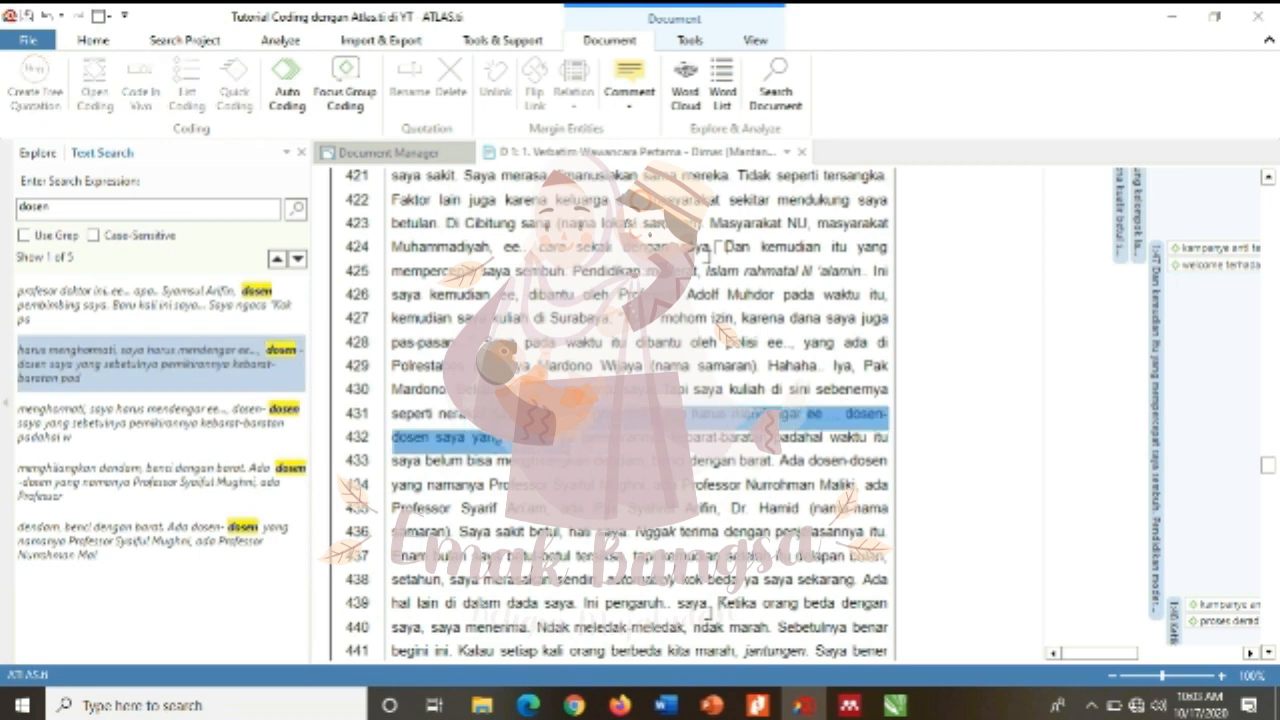
{"action": "left_click_drag", "start_coordinate": [740, 447], "coordinate": [512, 462]}
{"action": "left_click_drag", "start_coordinate": [700, 463], "coordinate": [775, 465]}
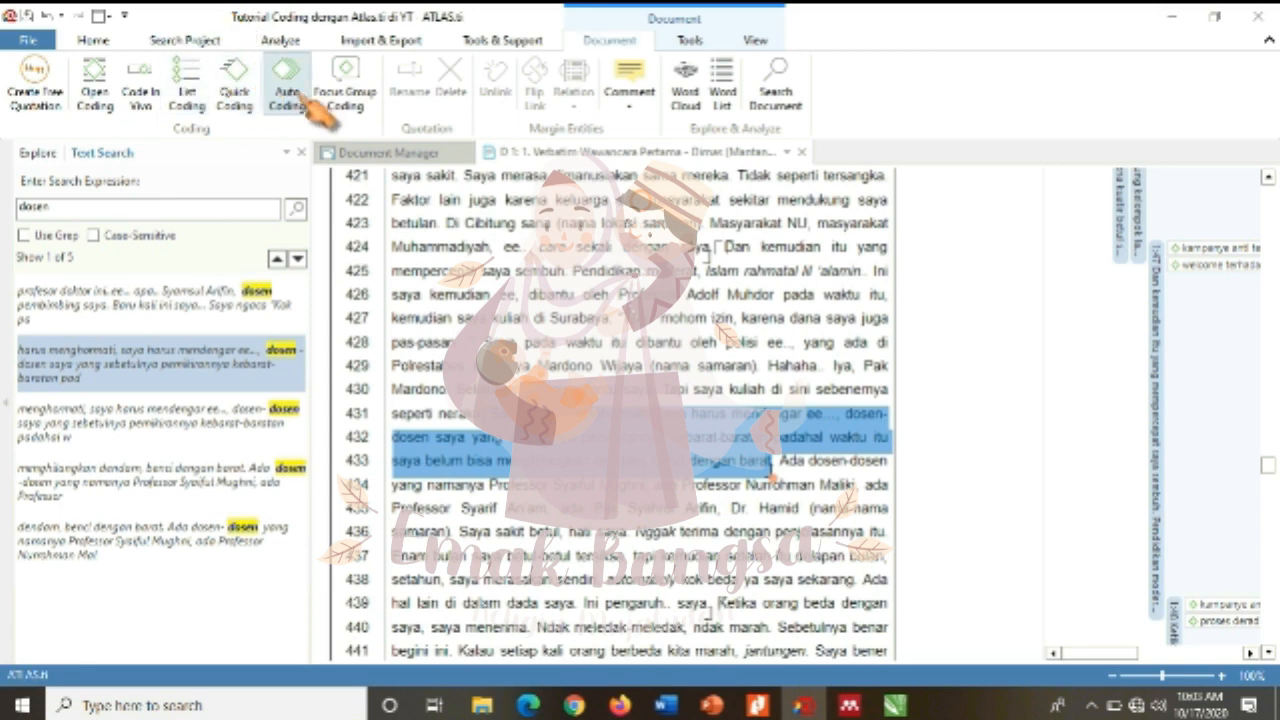
{"action": "left_click", "coordinate": [104, 101]}
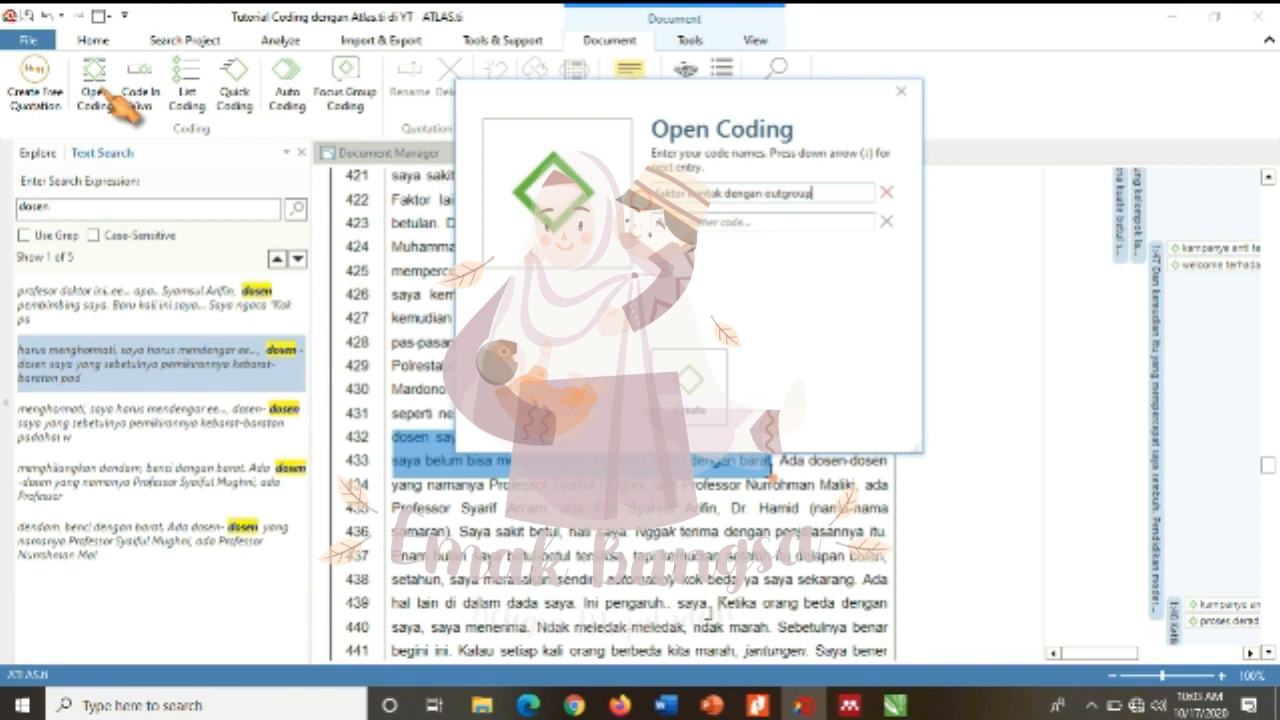
{"action": "key", "text": "Return"}
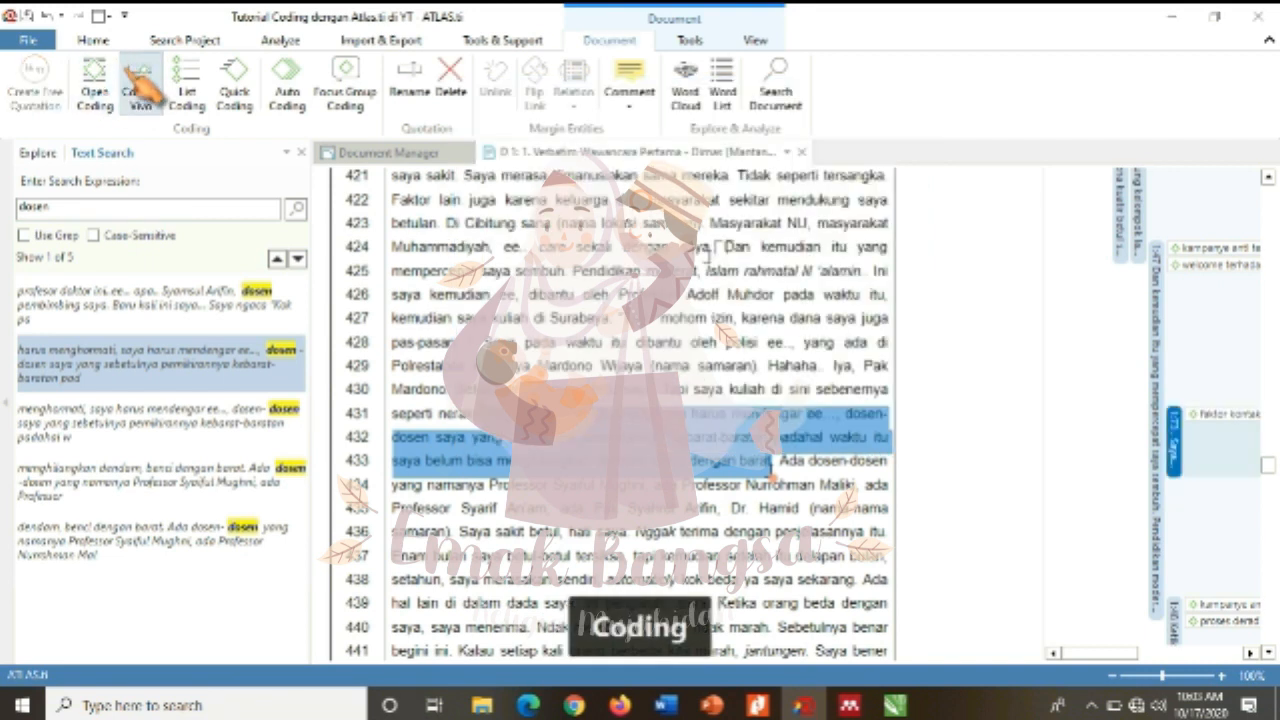
- Assign the existing proses deradikalisasi code to the selected passage on lines 431–433 with List Coding
{"action": "left_click", "coordinate": [186, 86]}
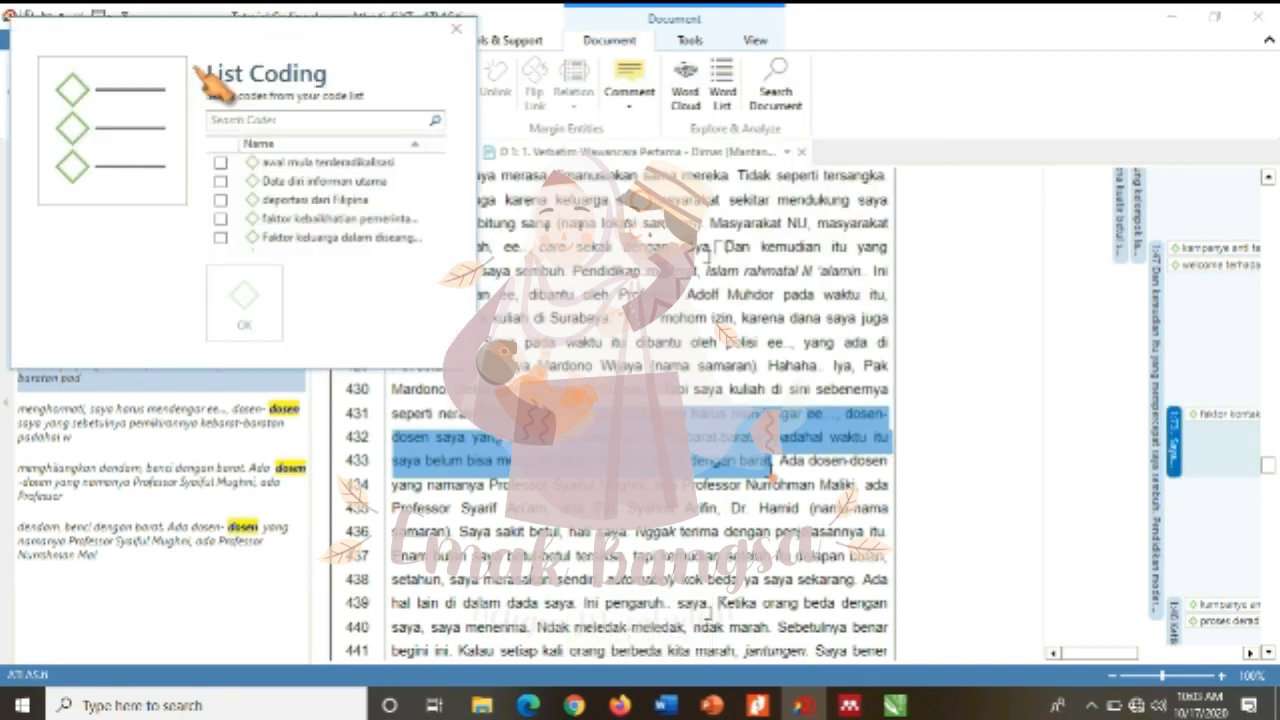
{"action": "scroll", "coordinate": [232, 208], "scroll_direction": "down", "scroll_amount": 3}
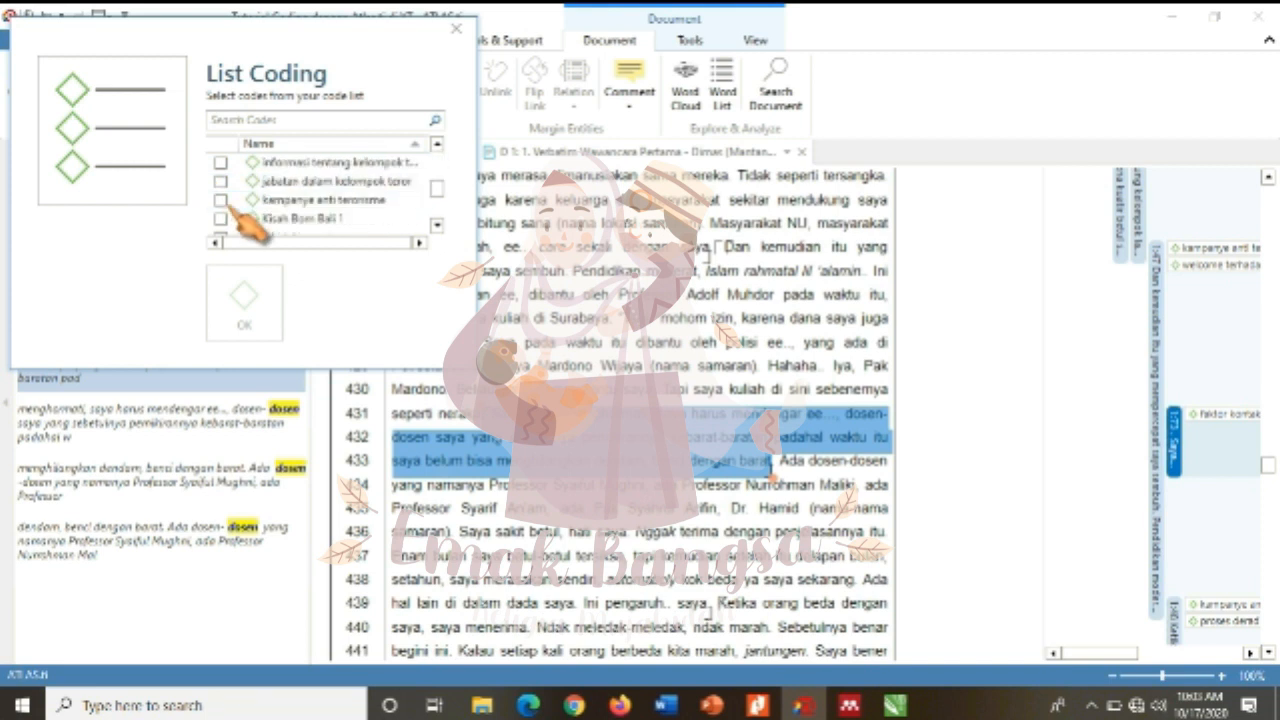
{"action": "scroll", "coordinate": [243, 222], "scroll_direction": "down", "scroll_amount": 3}
{"action": "left_click", "coordinate": [221, 200]}
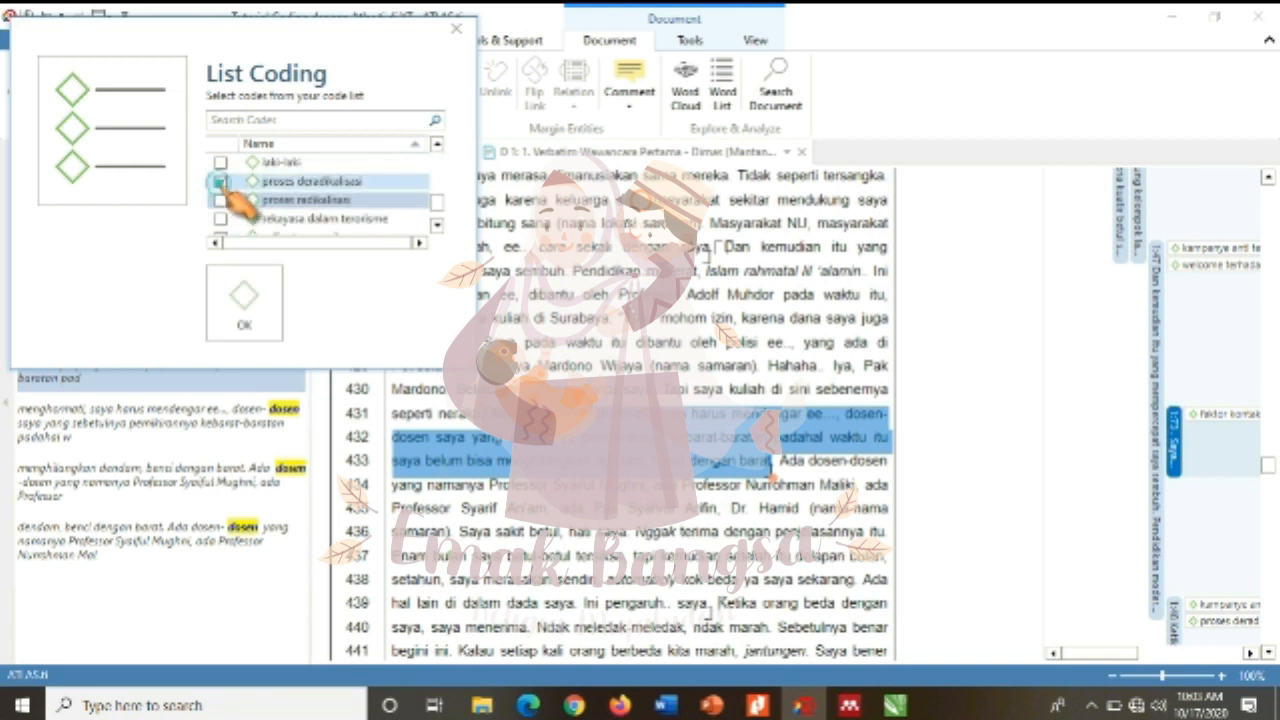
{"action": "left_click", "coordinate": [240, 312]}
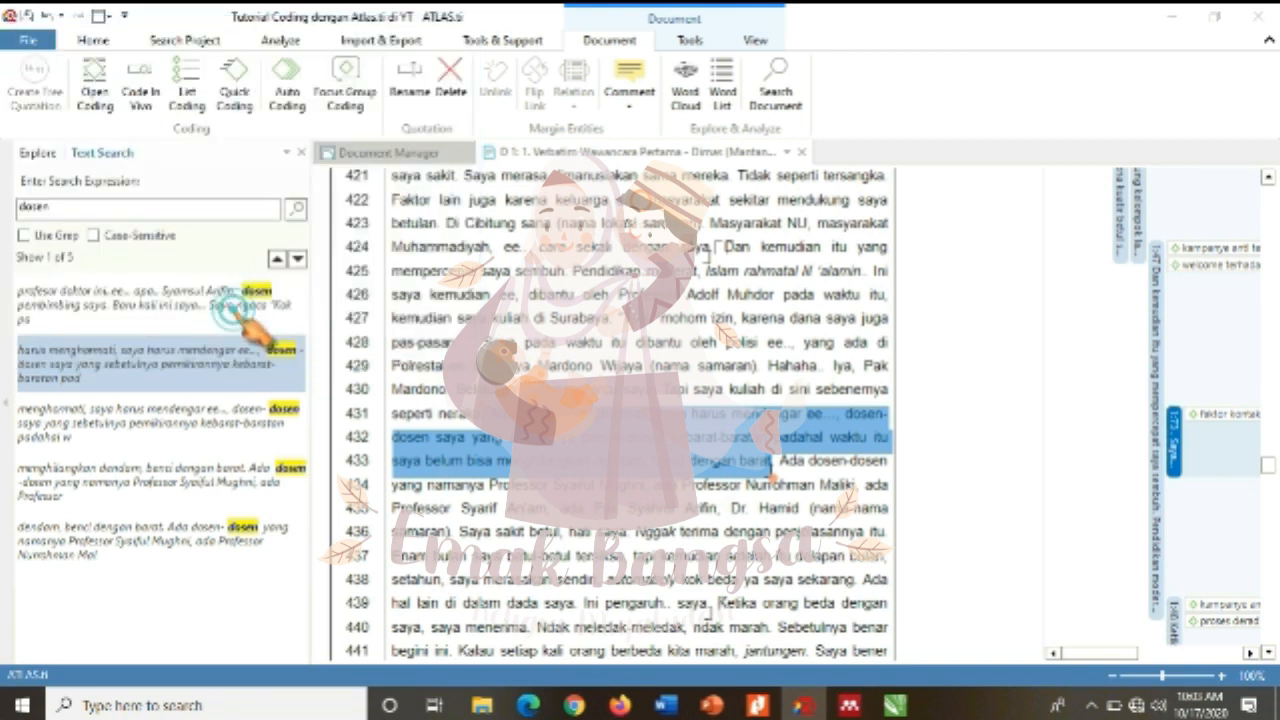
- Go through the remaining "dosen" hits, search for "muhammadiyah", and select the passage from "Masyarakat NU" on line 423 to "pas-pasan" on line 428
{"action": "left_click", "coordinate": [214, 420]}
{"action": "left_click", "coordinate": [236, 472]}
{"action": "left_click", "coordinate": [262, 546]}
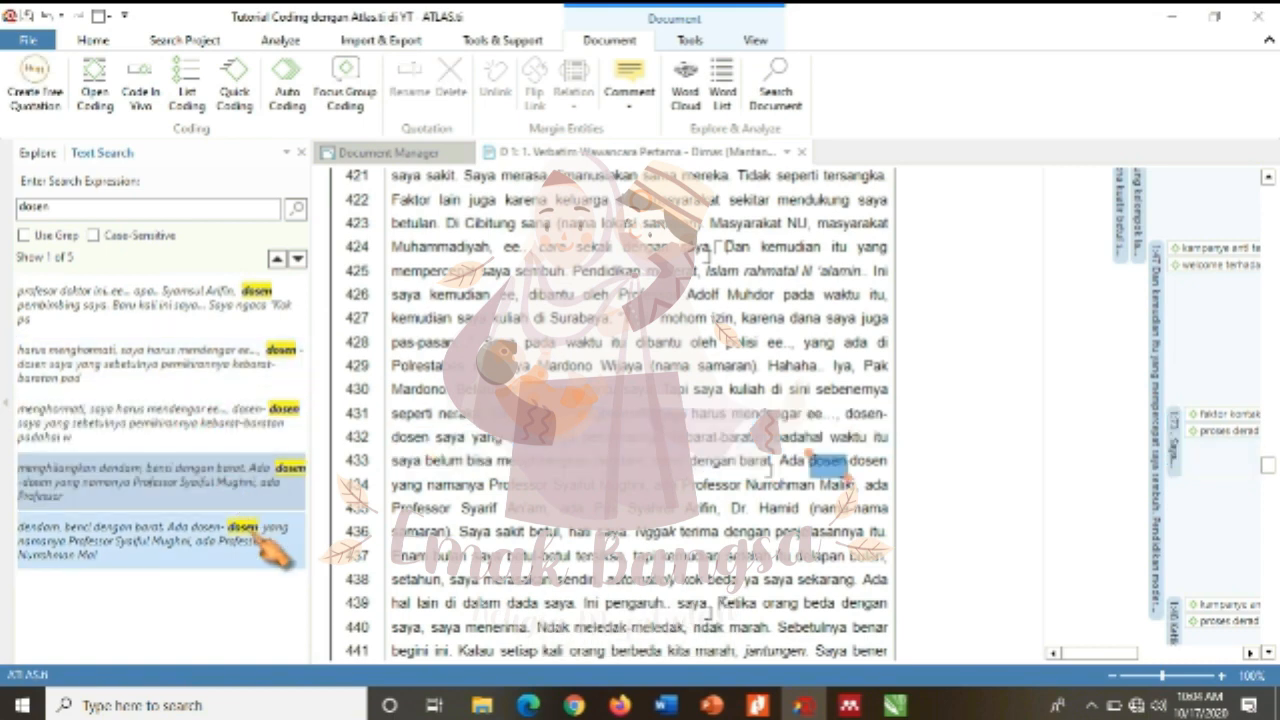
{"action": "double_click", "coordinate": [214, 206]}
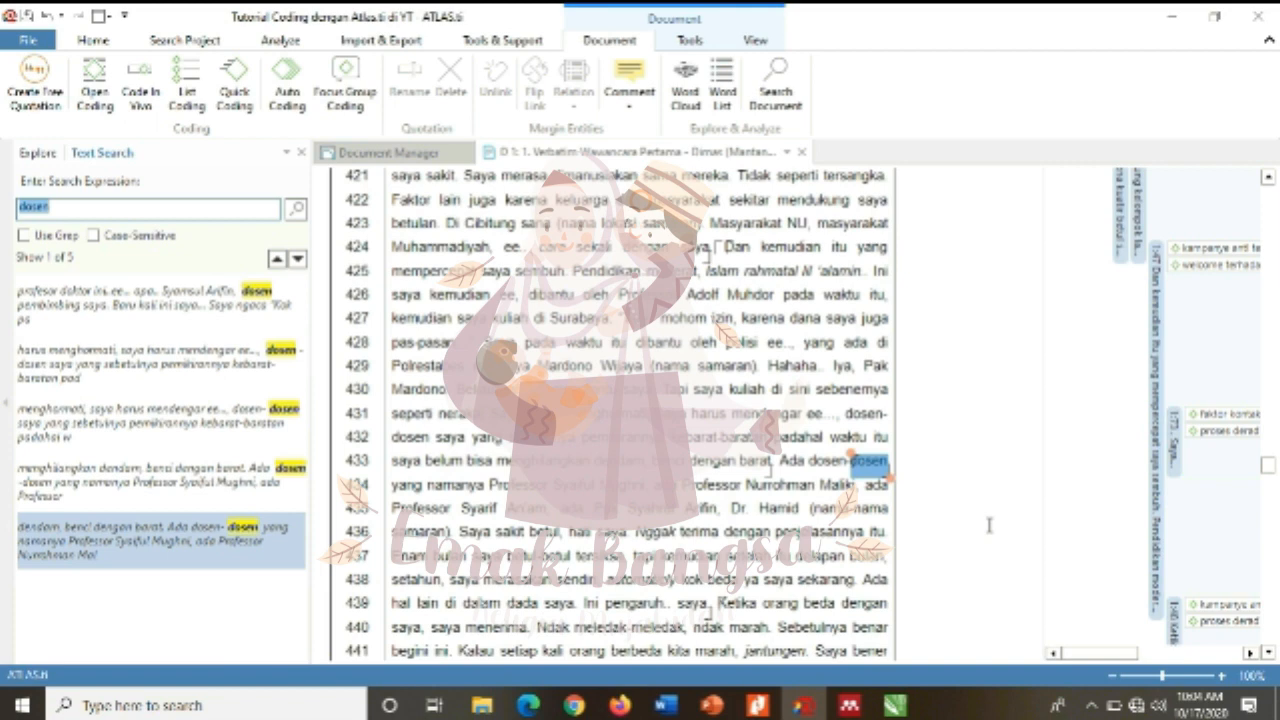
{"action": "type", "text": "muhammadiyah"}
{"action": "key", "text": "Return"}
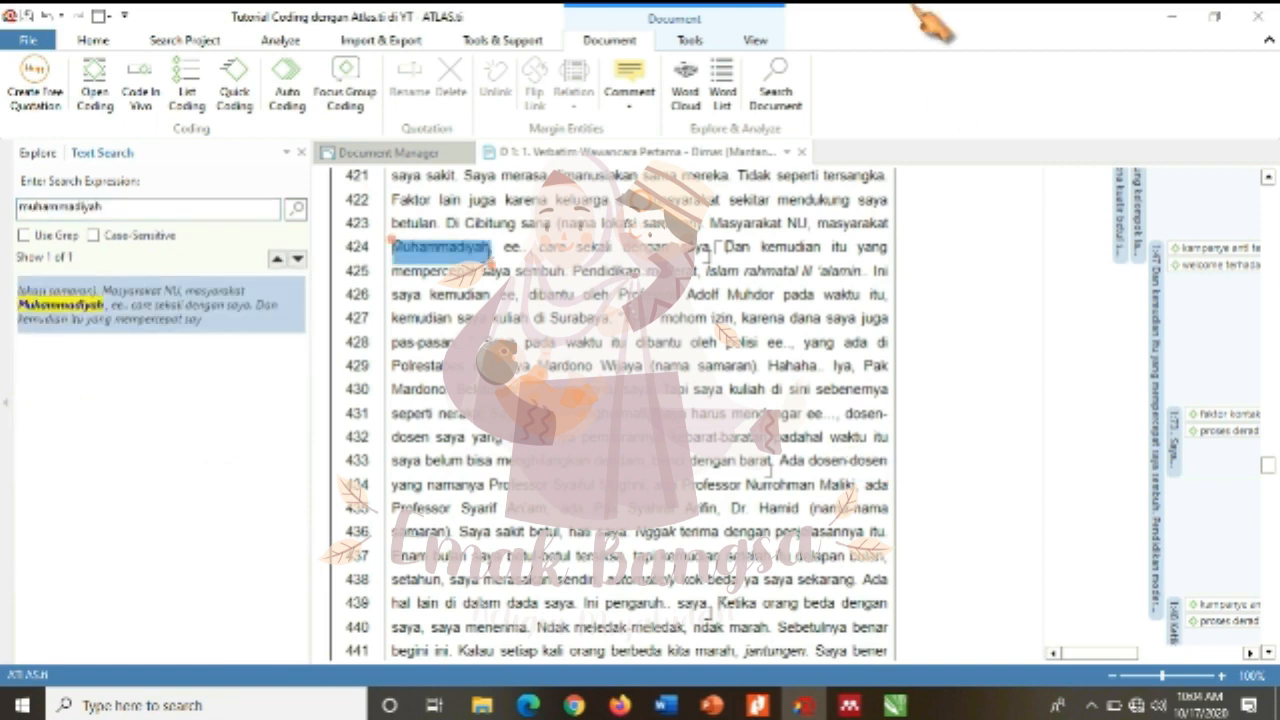
{"action": "left_click_drag", "start_coordinate": [711, 223], "coordinate": [566, 271]}
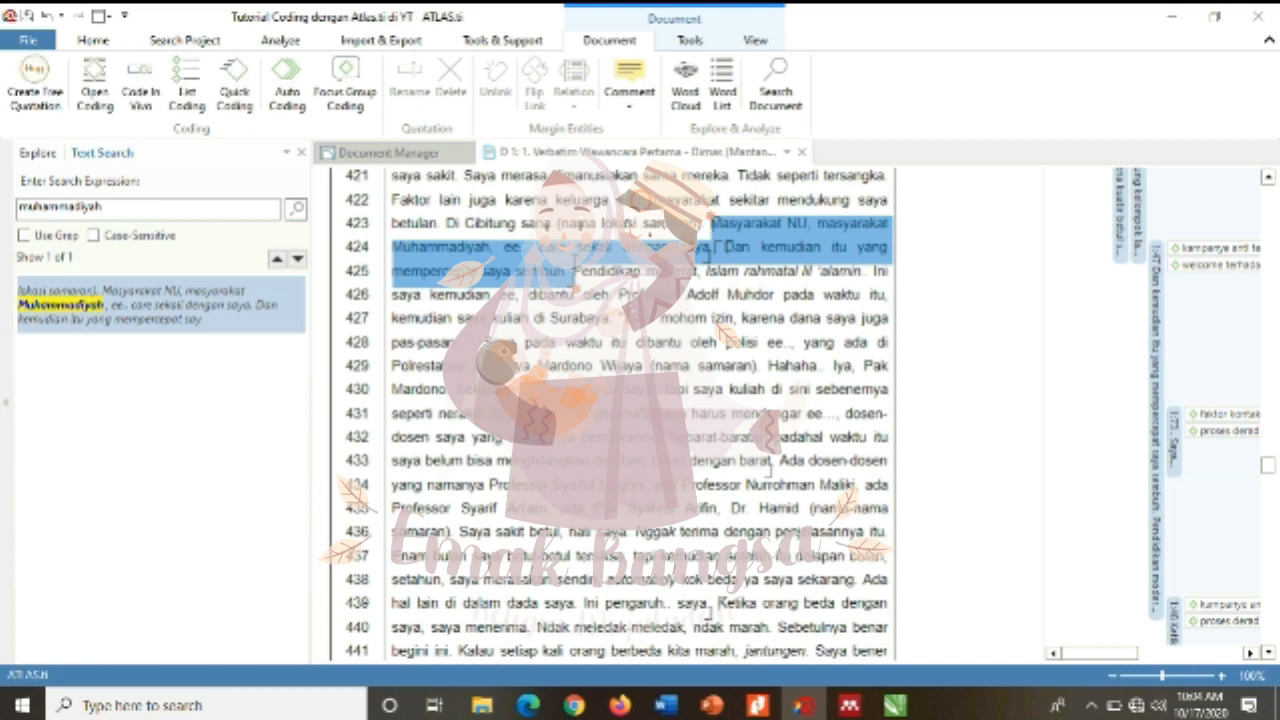
{"action": "left_click_drag", "start_coordinate": [724, 222], "coordinate": [420, 345]}
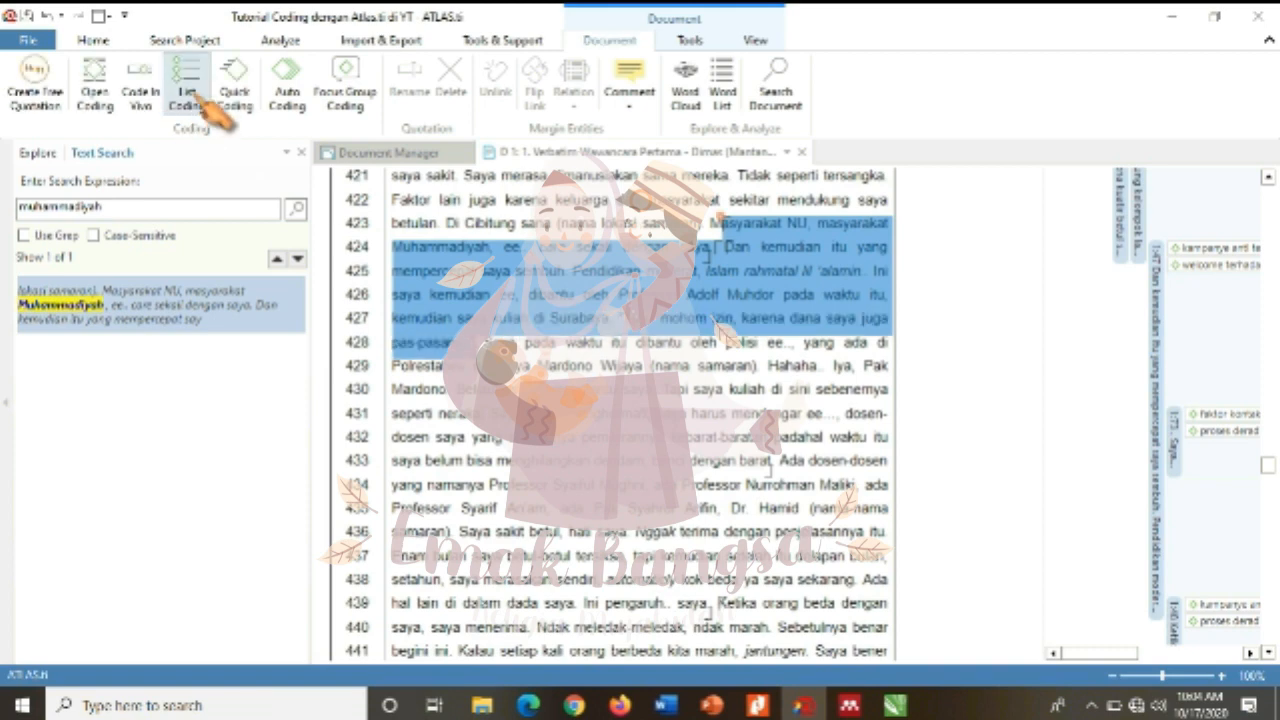
{"action": "left_click", "coordinate": [196, 84]}
{"action": "left_click", "coordinate": [457, 30]}
{"action": "left_click", "coordinate": [95, 82]}
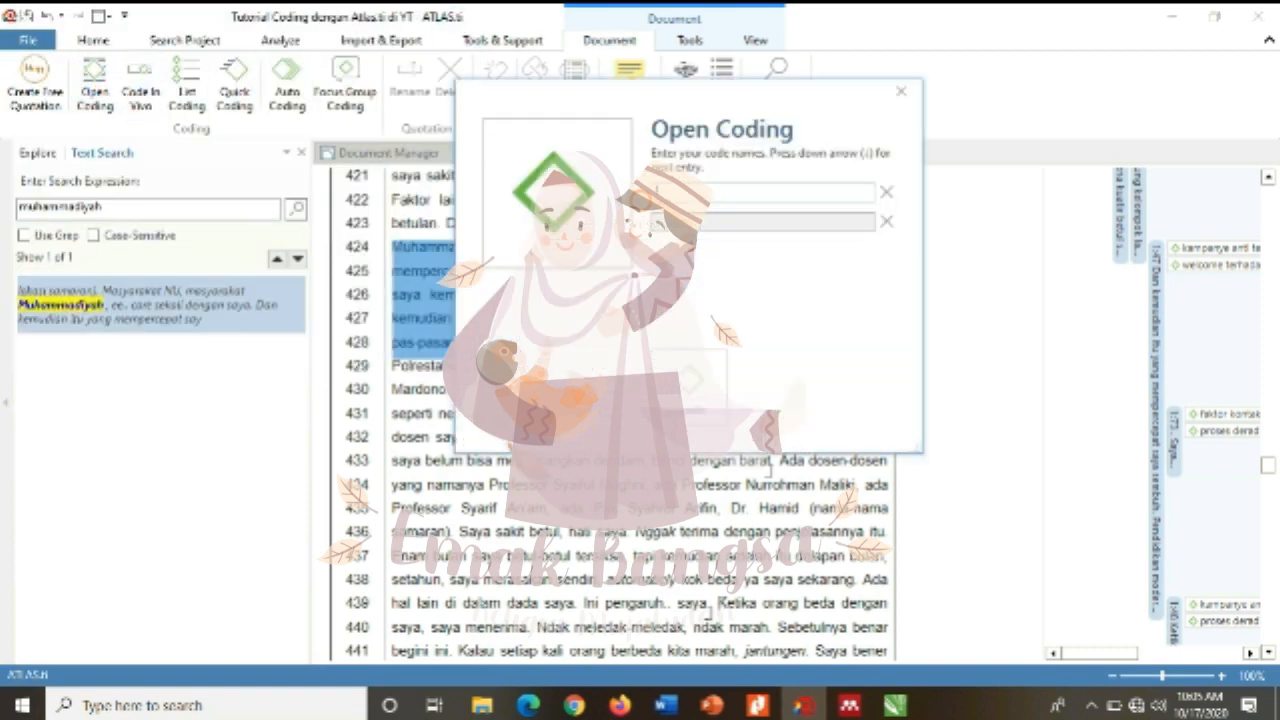
{"action": "left_click", "coordinate": [902, 91]}
{"action": "left_click", "coordinate": [196, 92]}
{"action": "scroll", "coordinate": [330, 210], "scroll_direction": "down", "scroll_amount": 5}
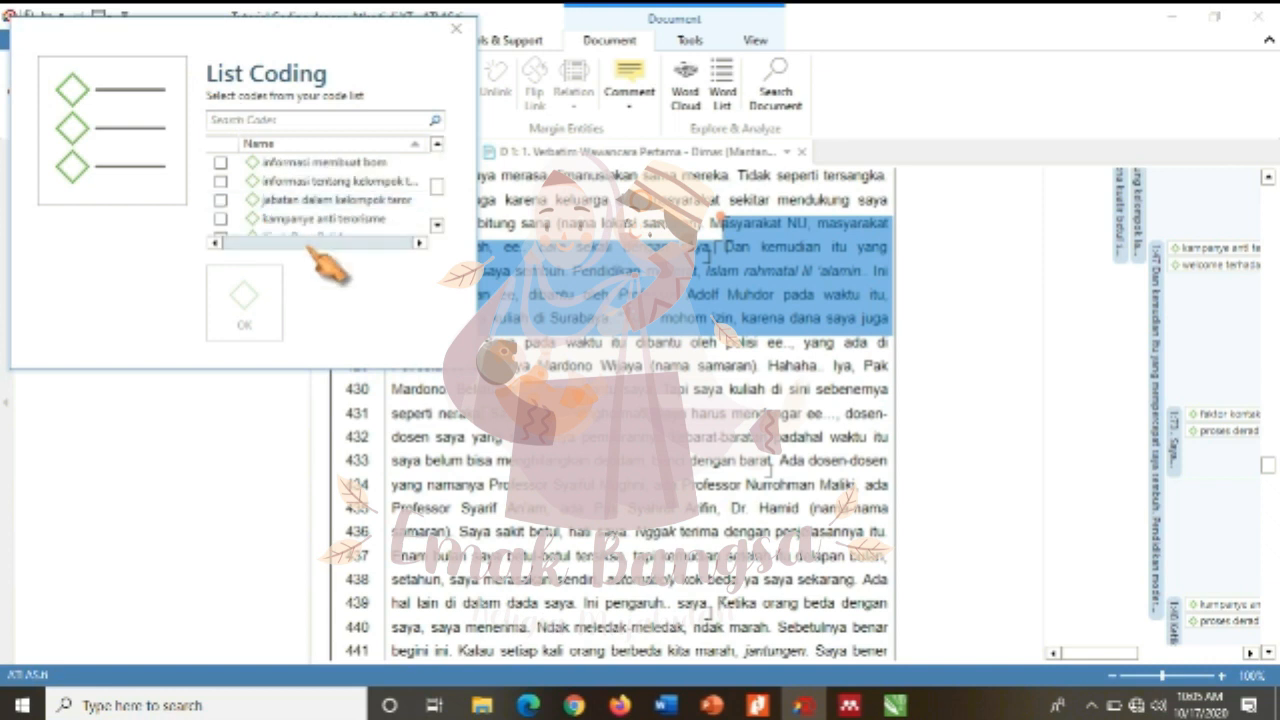
{"action": "left_click", "coordinate": [457, 30]}
- Create the code Faktor kontak dengan outgroup dalam deradikalisasi for the selected passage on lines 423–428 with Open Coding
{"action": "left_click", "coordinate": [94, 80]}
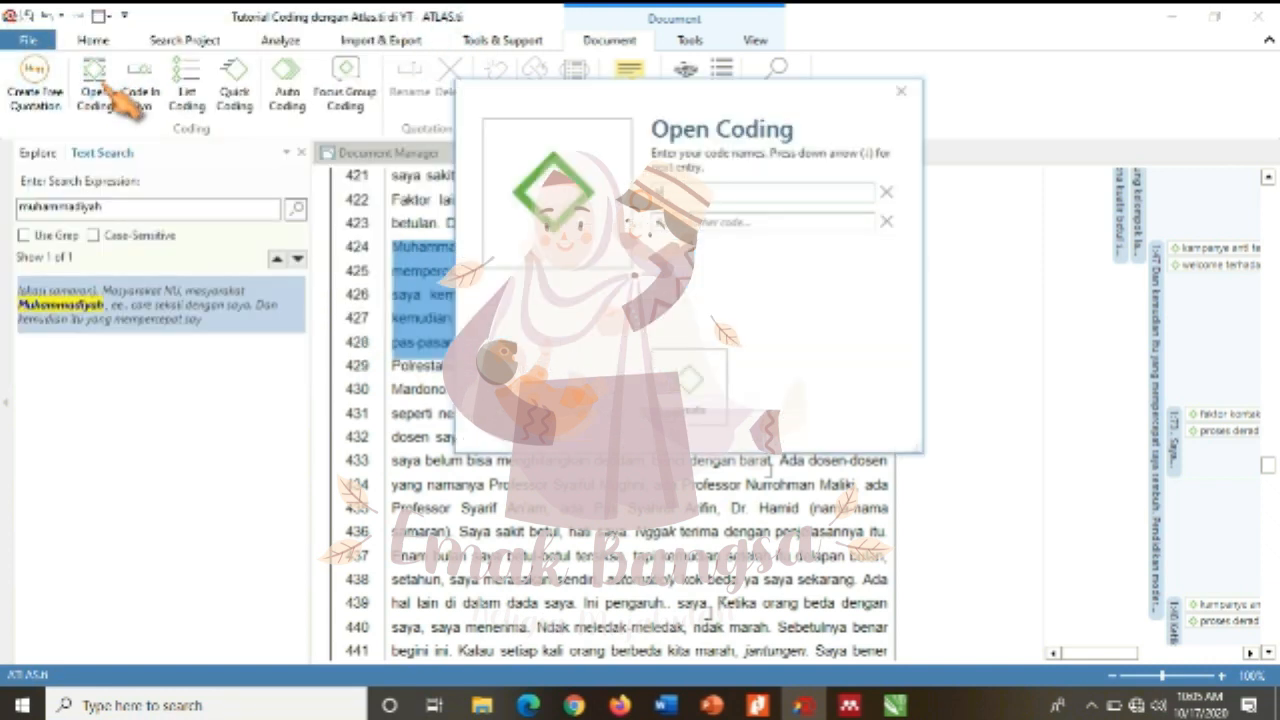
{"action": "type", "text": "kontak dengan outgroup"}
{"action": "key", "text": "ctrl+shift+Left"}
{"action": "key", "text": "ctrl+shift+Left"}
{"action": "key", "text": "ctrl+shift+Left"}
{"action": "key", "text": "Left"}
{"action": "type", "text": "Faktor"}
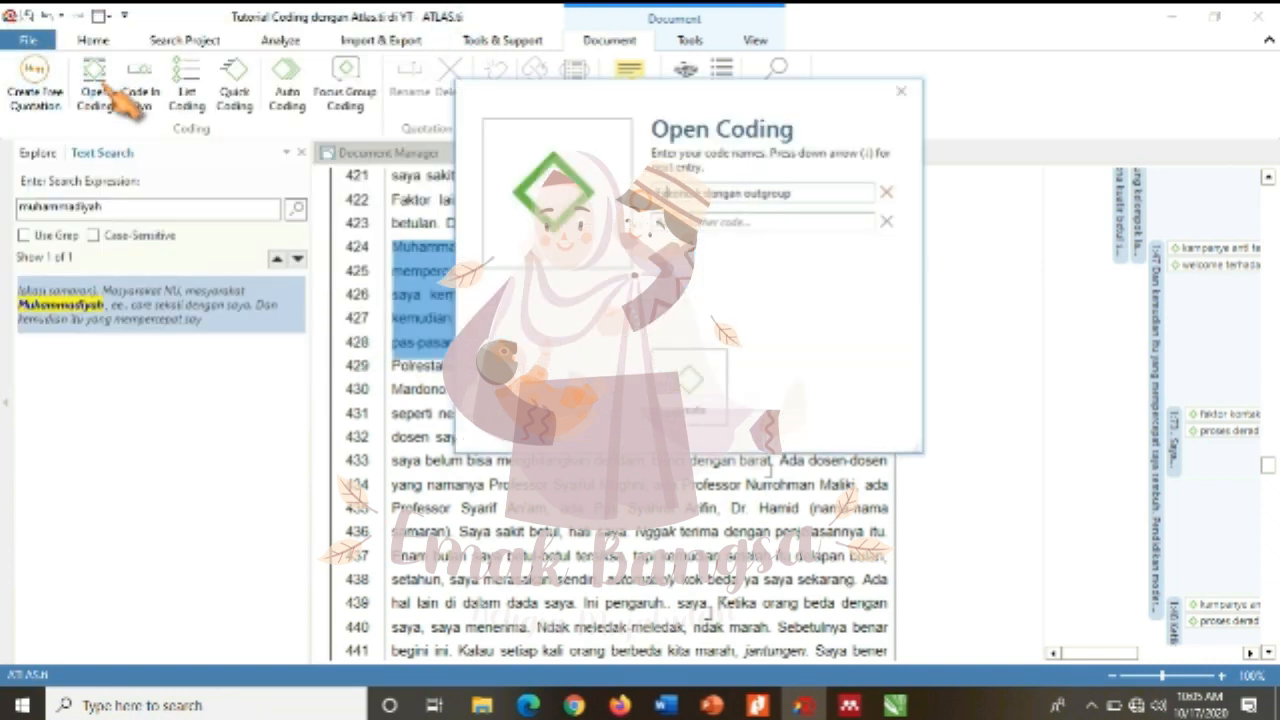
{"action": "key", "text": "ctrl+shift+Left"}
{"action": "key", "text": "ctrl+shift+Right"}
{"action": "key", "text": "ctrl+shift+Right"}
{"action": "key", "text": "End"}
{"action": "type", "text": "dalam d"}
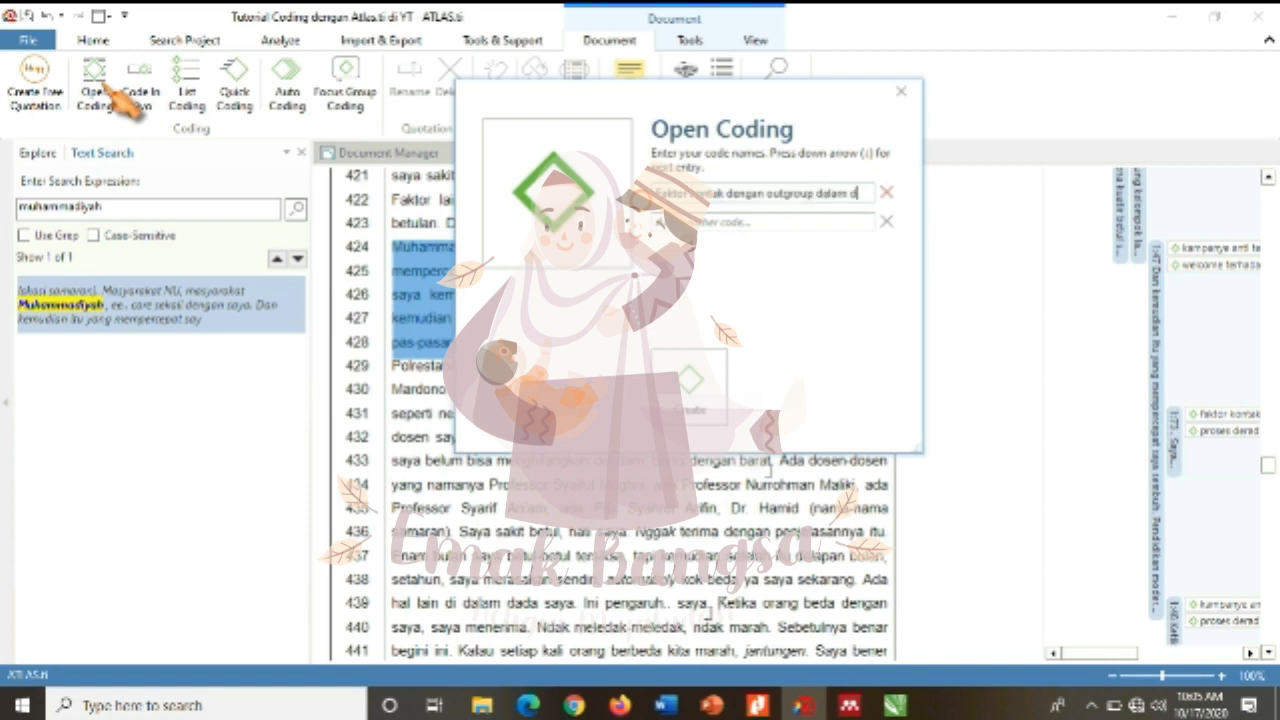
{"action": "type", "text": "eradikalisasi"}
{"action": "key", "text": "Return"}
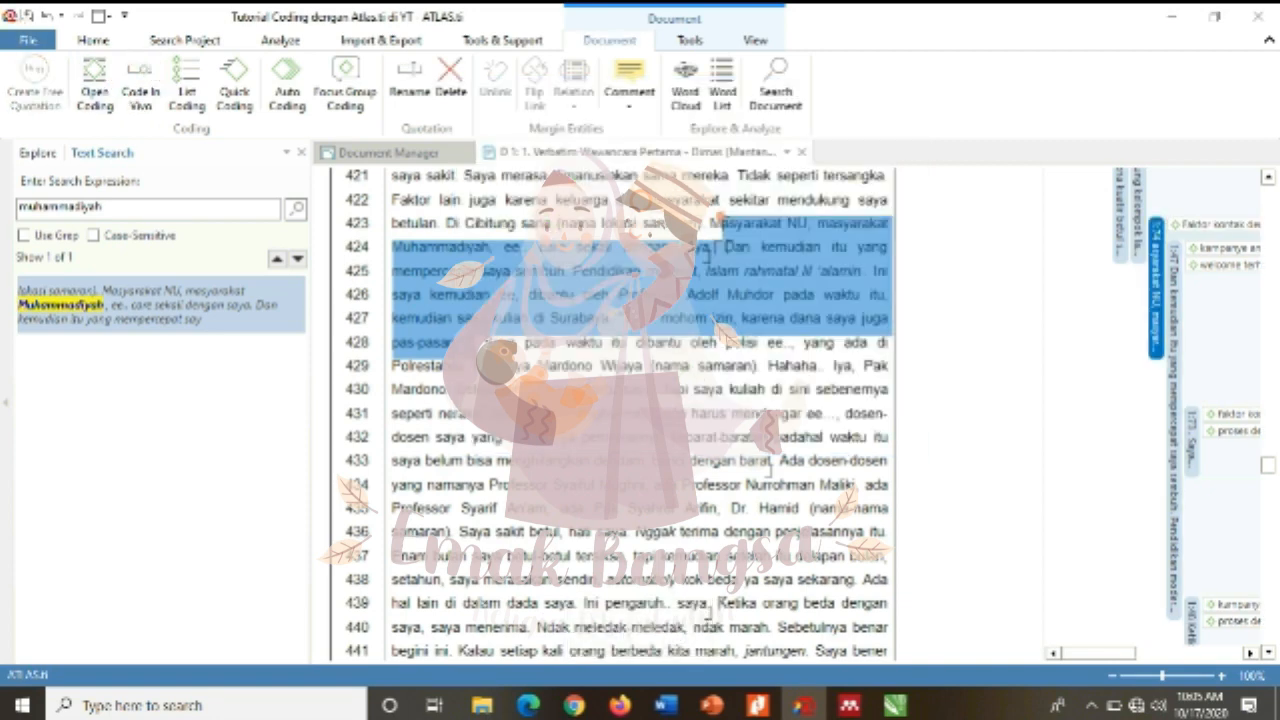
- Select the passage from line 428 into line 431 about help from the police and assign the proses deradikalisasi and faktor kebaikhatian codes with List Coding
{"action": "left_click", "coordinate": [914, 470]}
{"action": "left_click_drag", "start_coordinate": [488, 343], "coordinate": [480, 415]}
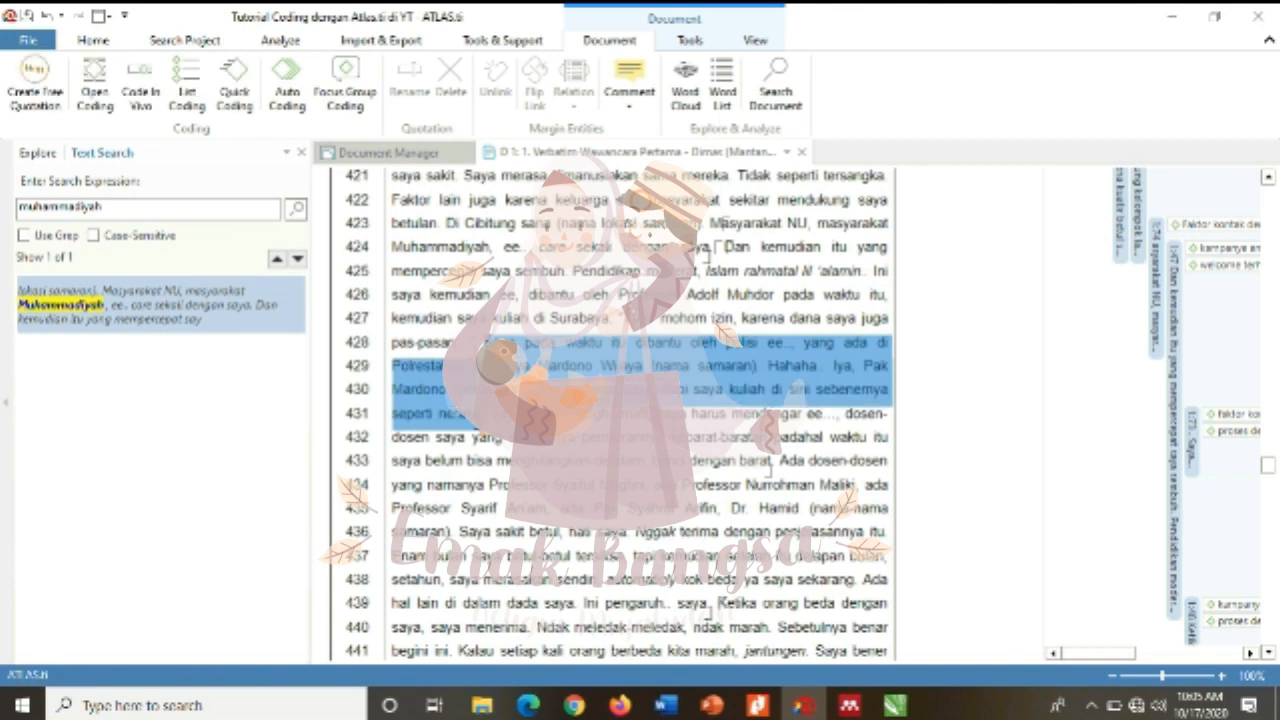
{"action": "left_click", "coordinate": [95, 88]}
{"action": "left_click", "coordinate": [205, 95]}
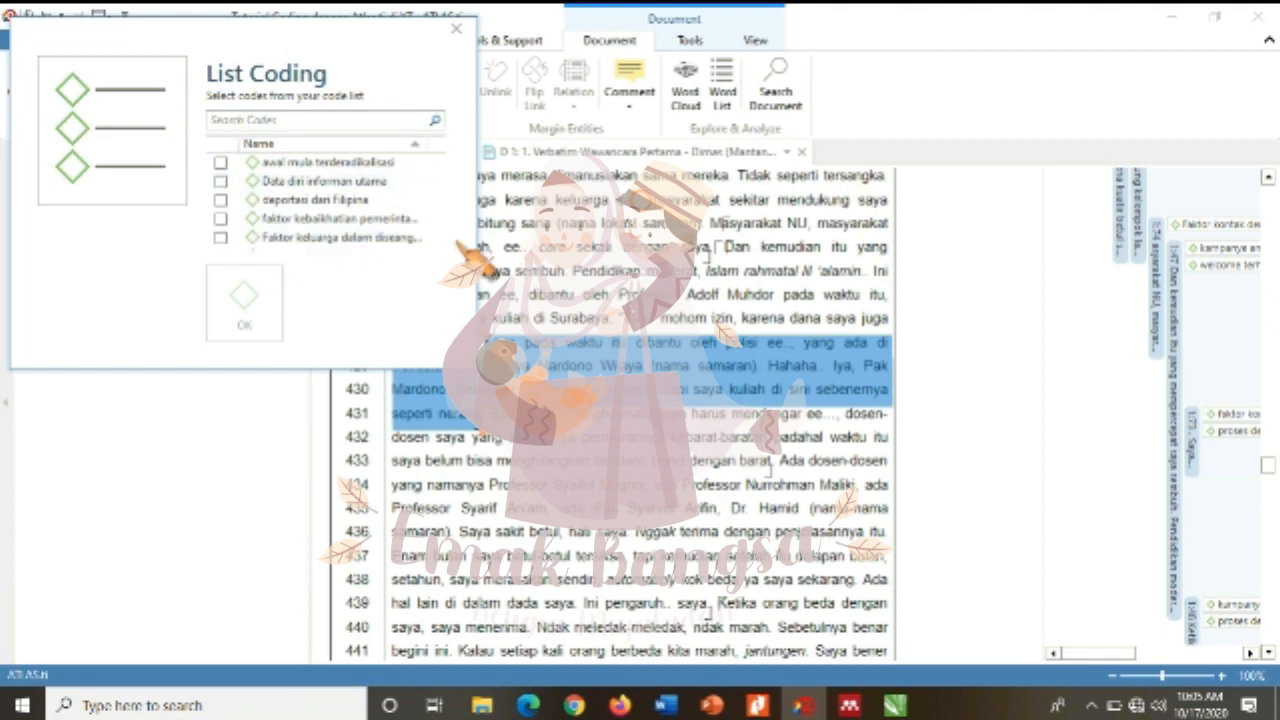
{"action": "scroll", "coordinate": [437, 228], "scroll_direction": "down", "scroll_amount": 4}
{"action": "left_click", "coordinate": [437, 229]}
{"action": "left_click", "coordinate": [220, 201]}
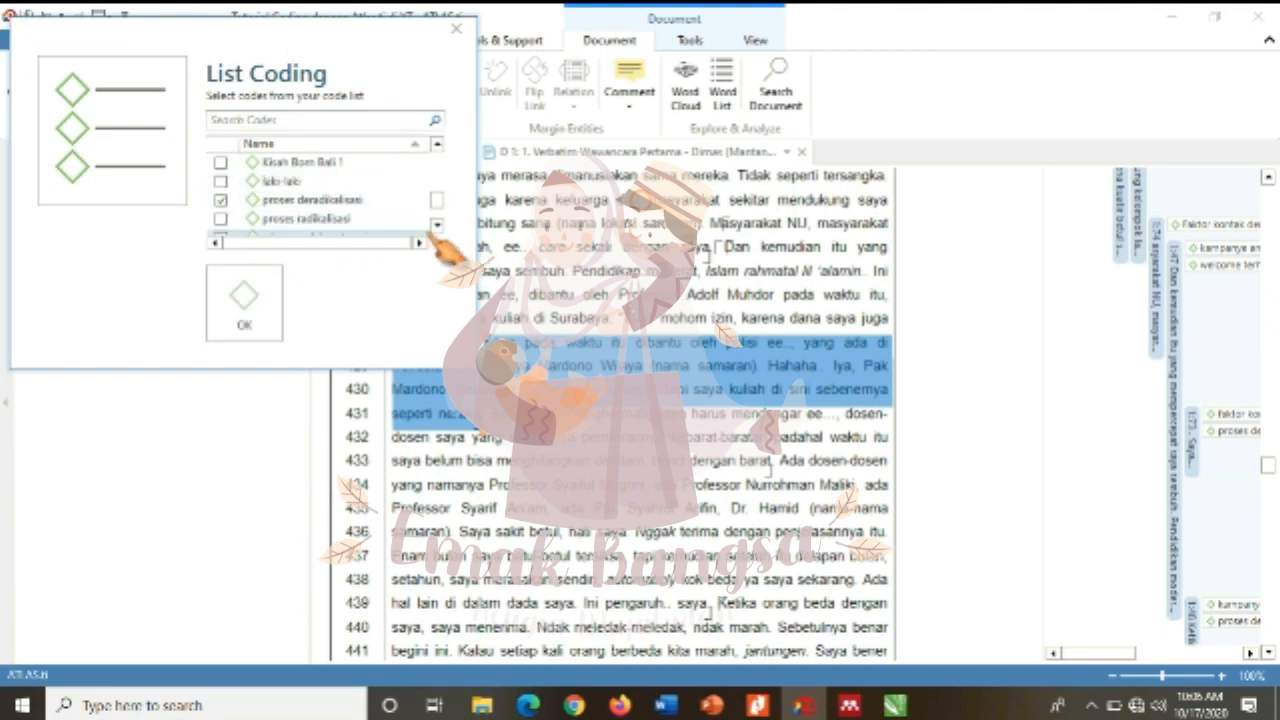
{"action": "left_click", "coordinate": [437, 228]}
{"action": "left_click_drag", "start_coordinate": [437, 214], "coordinate": [437, 181]}
{"action": "left_click", "coordinate": [437, 143]}
{"action": "left_click", "coordinate": [437, 143]}
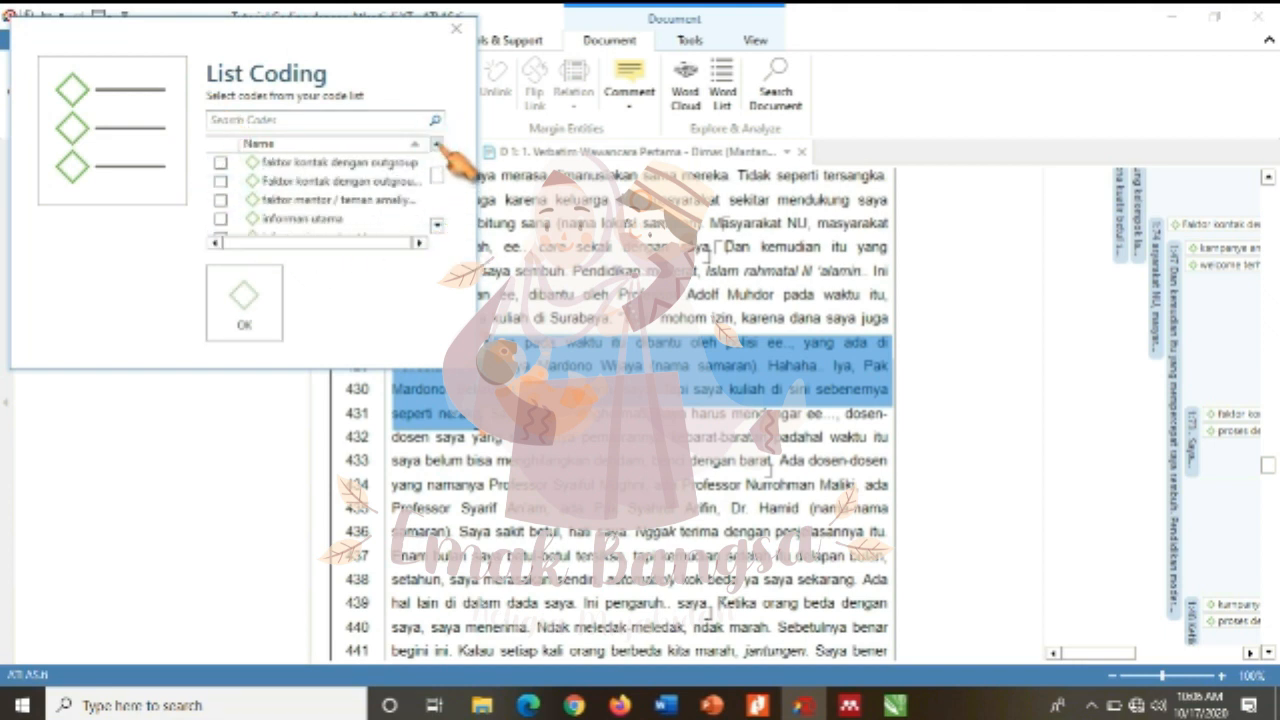
{"action": "left_click", "coordinate": [437, 143]}
{"action": "left_click", "coordinate": [437, 143]}
{"action": "left_click", "coordinate": [220, 162]}
{"action": "left_click", "coordinate": [244, 300]}
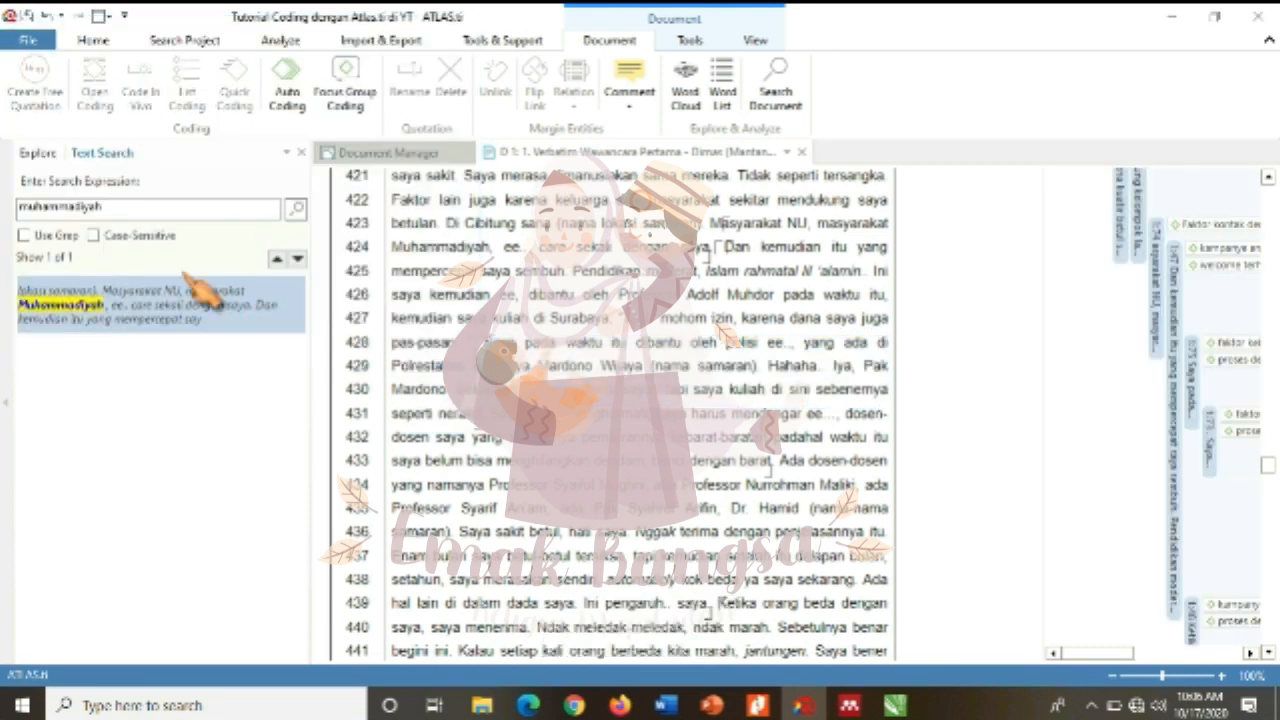
- Search the transcript for "korban", check the second and third hits, and return to the first one
{"action": "double_click", "coordinate": [100, 206]}
{"action": "type", "text": "korban"}
{"action": "key", "text": "Return"}
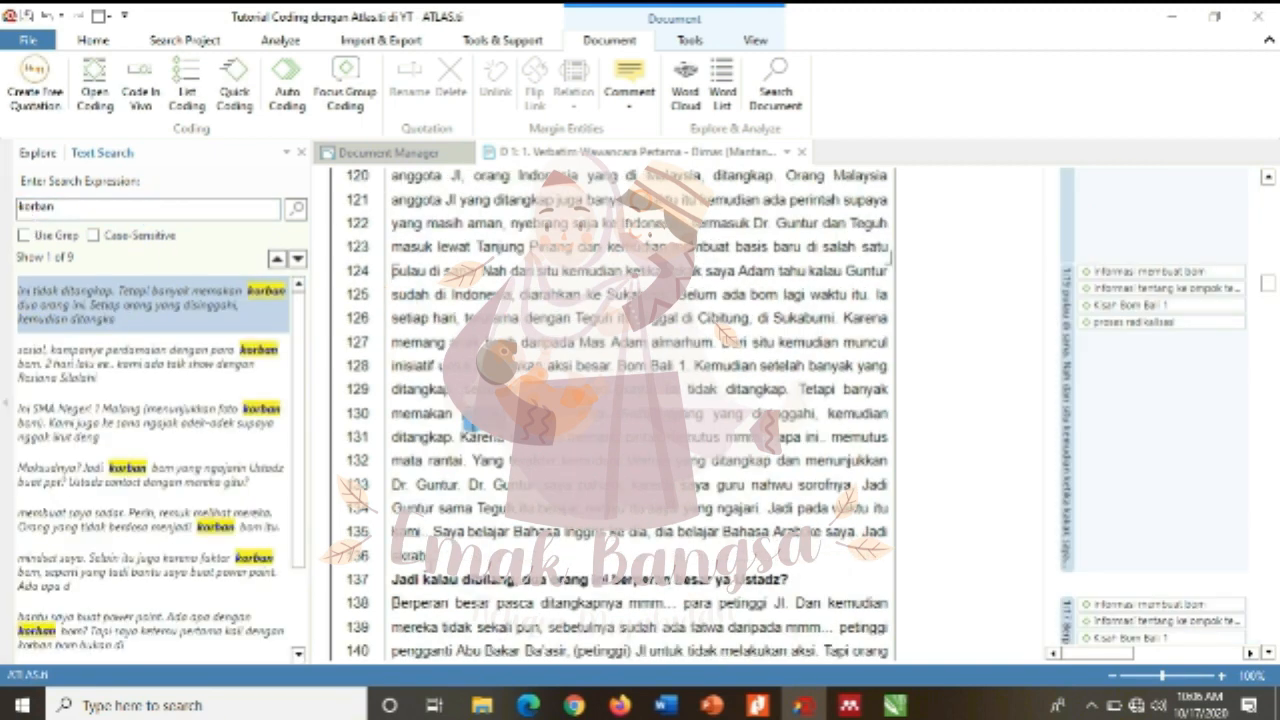
{"action": "left_click", "coordinate": [205, 372]}
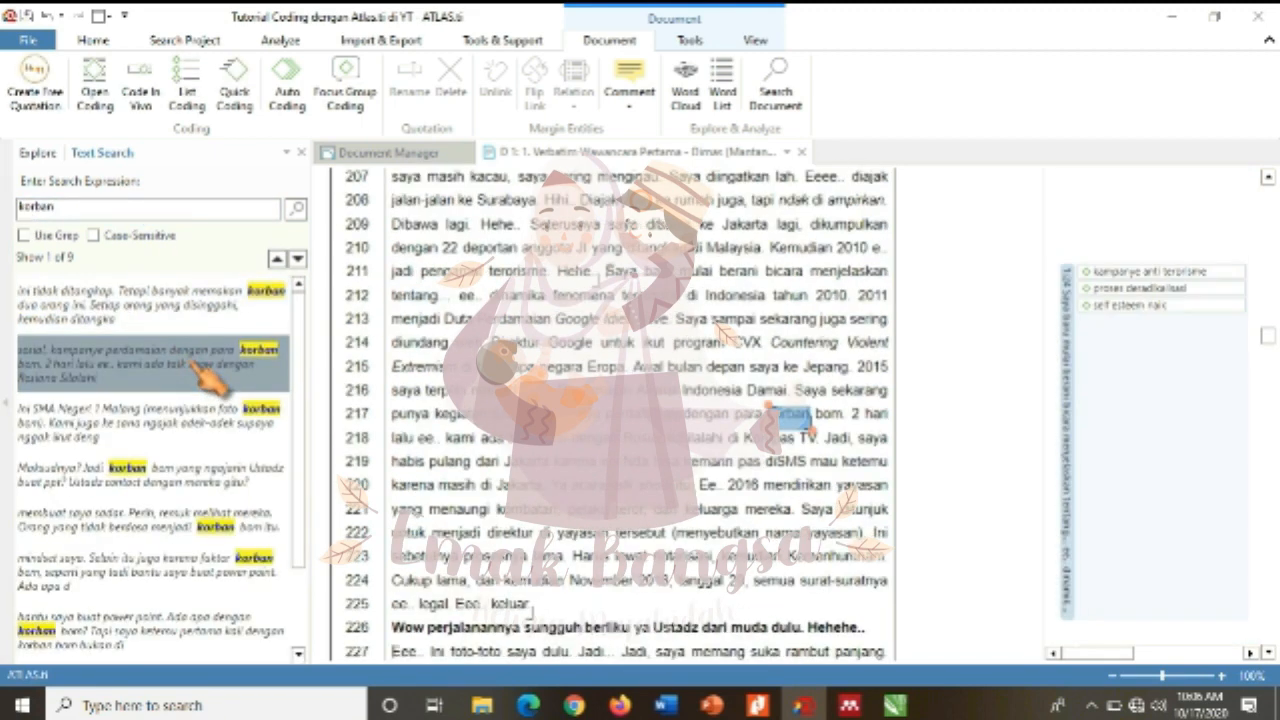
{"action": "left_click", "coordinate": [110, 440]}
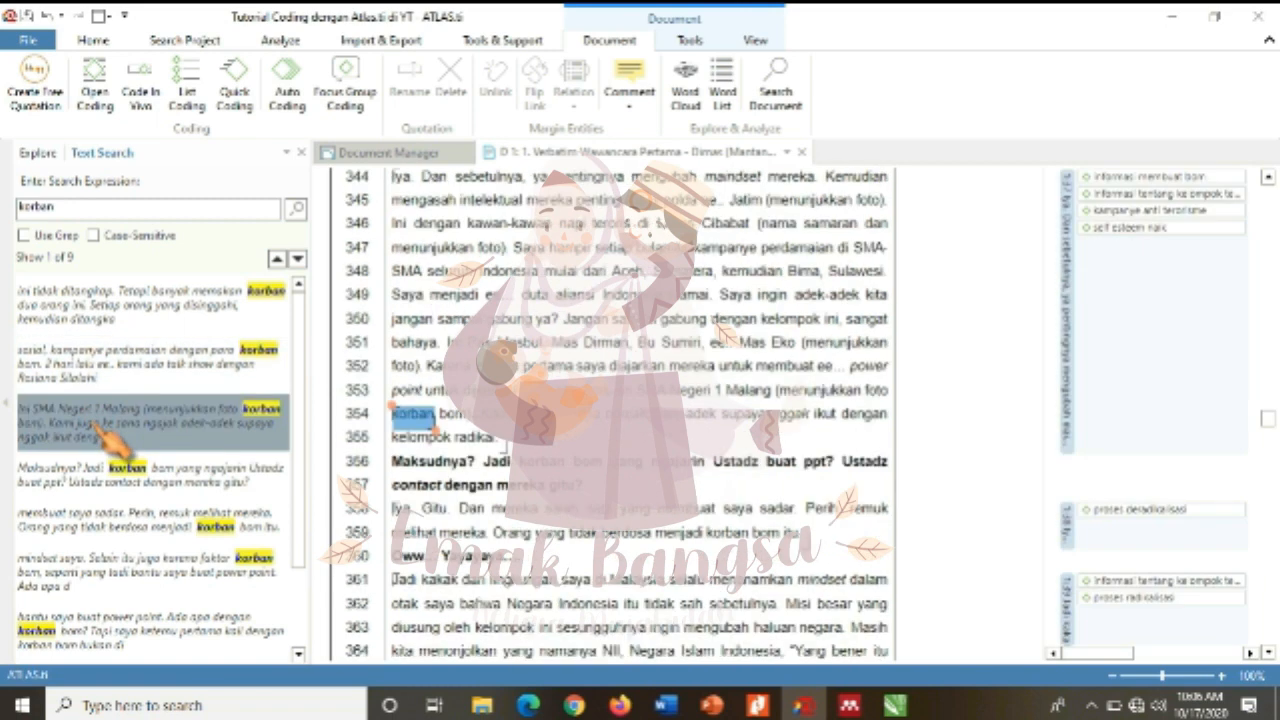
{"action": "left_click", "coordinate": [100, 322]}
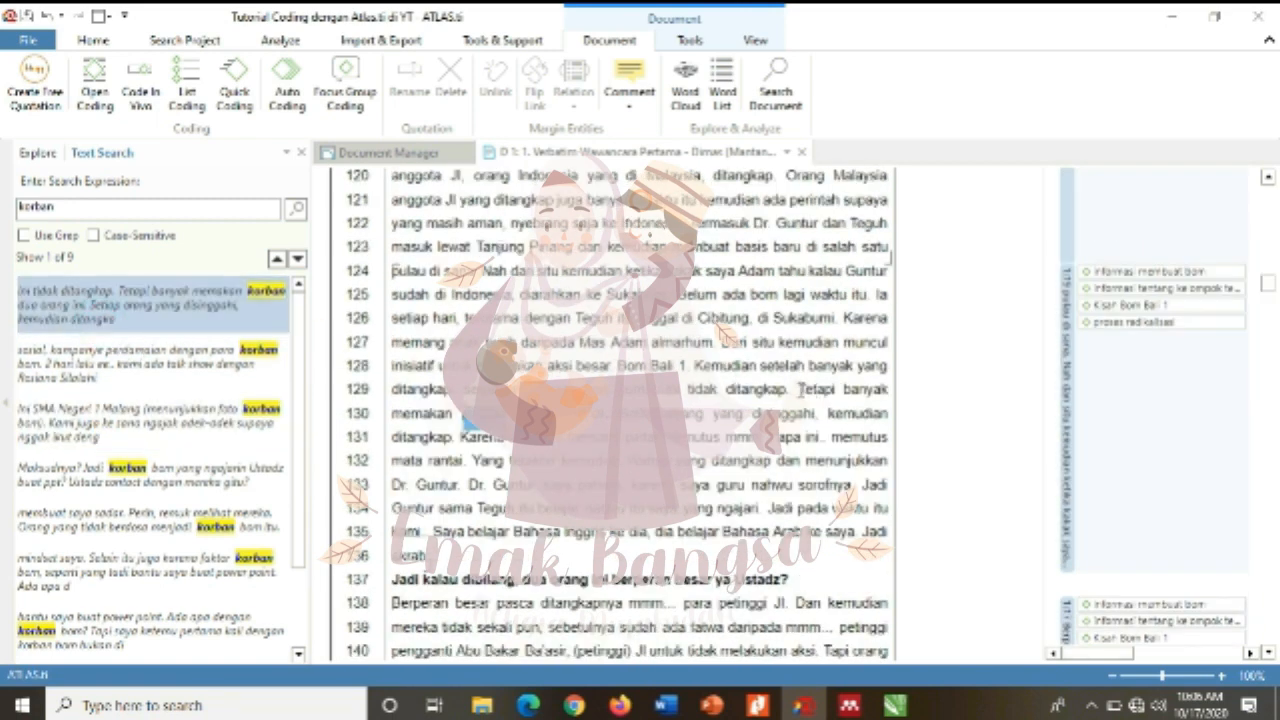
- Select from "Tetapi banyak" on line 129 through "ditangkap" on line 131 and create the code faktor korban dalam disengagement with Open Coding
{"action": "left_click_drag", "start_coordinate": [800, 389], "coordinate": [462, 438]}
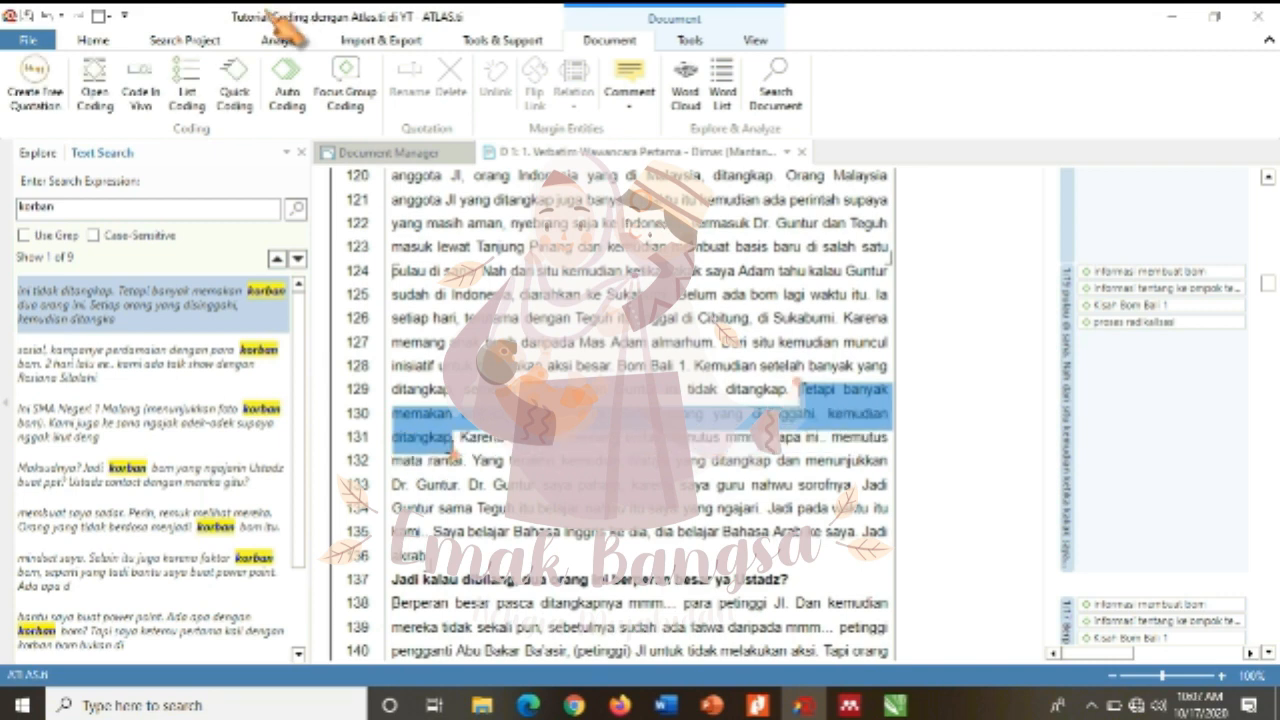
{"action": "left_click", "coordinate": [95, 92]}
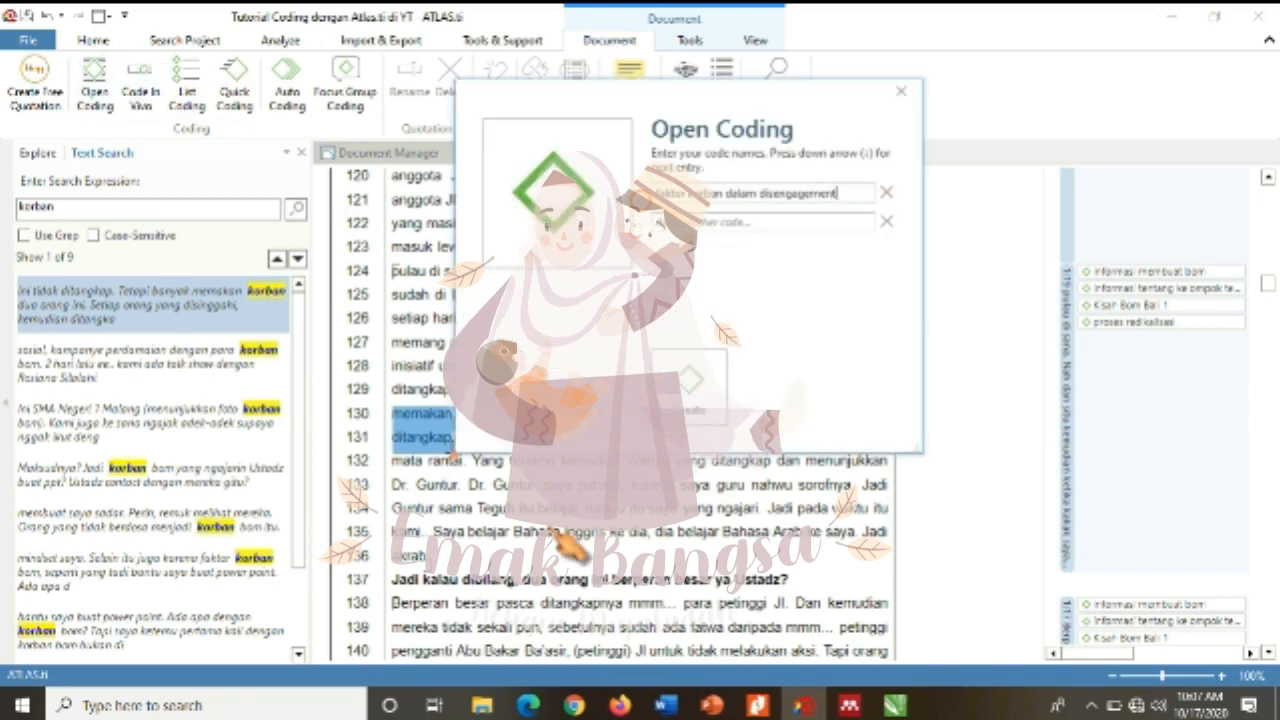
{"action": "key", "text": "Return"}
- At the third "korban" hit, select from "Karena" on line 352 into line 353 and assign both faktor kontak dengan outgroup codes with List Coding
{"action": "left_click", "coordinate": [147, 374]}
{"action": "left_click", "coordinate": [926, 428]}
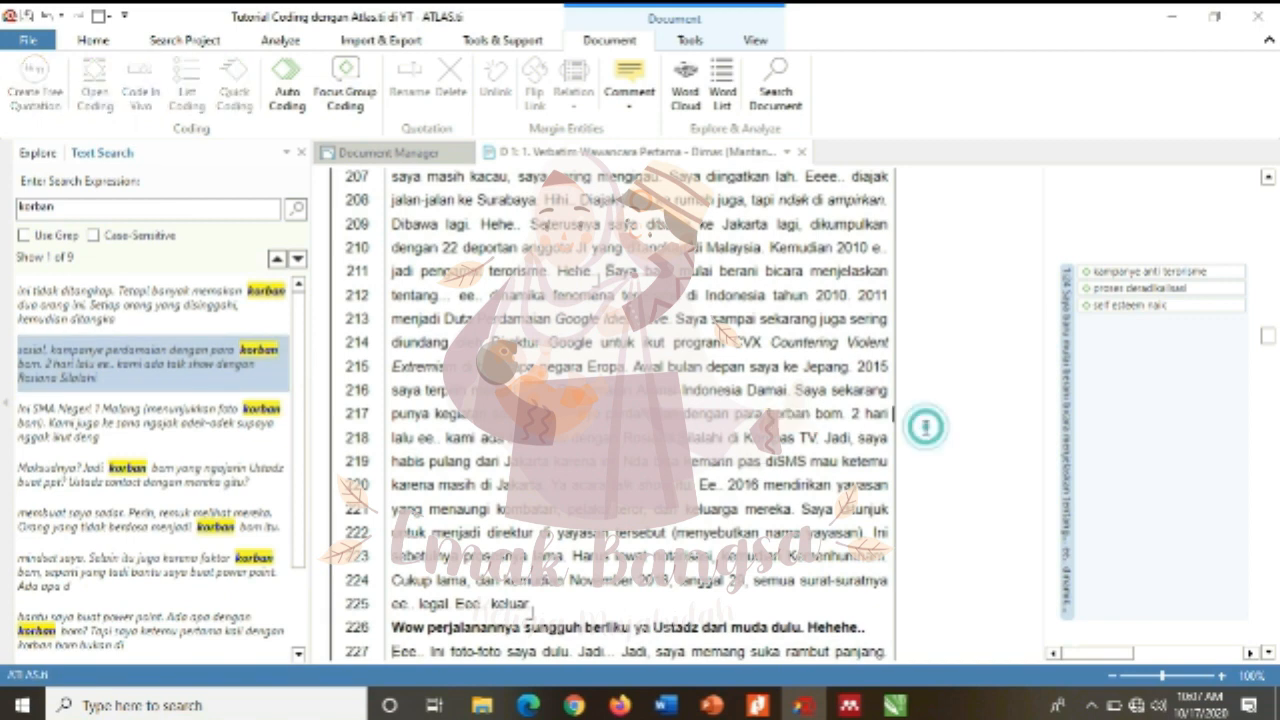
{"action": "left_click", "coordinate": [150, 422]}
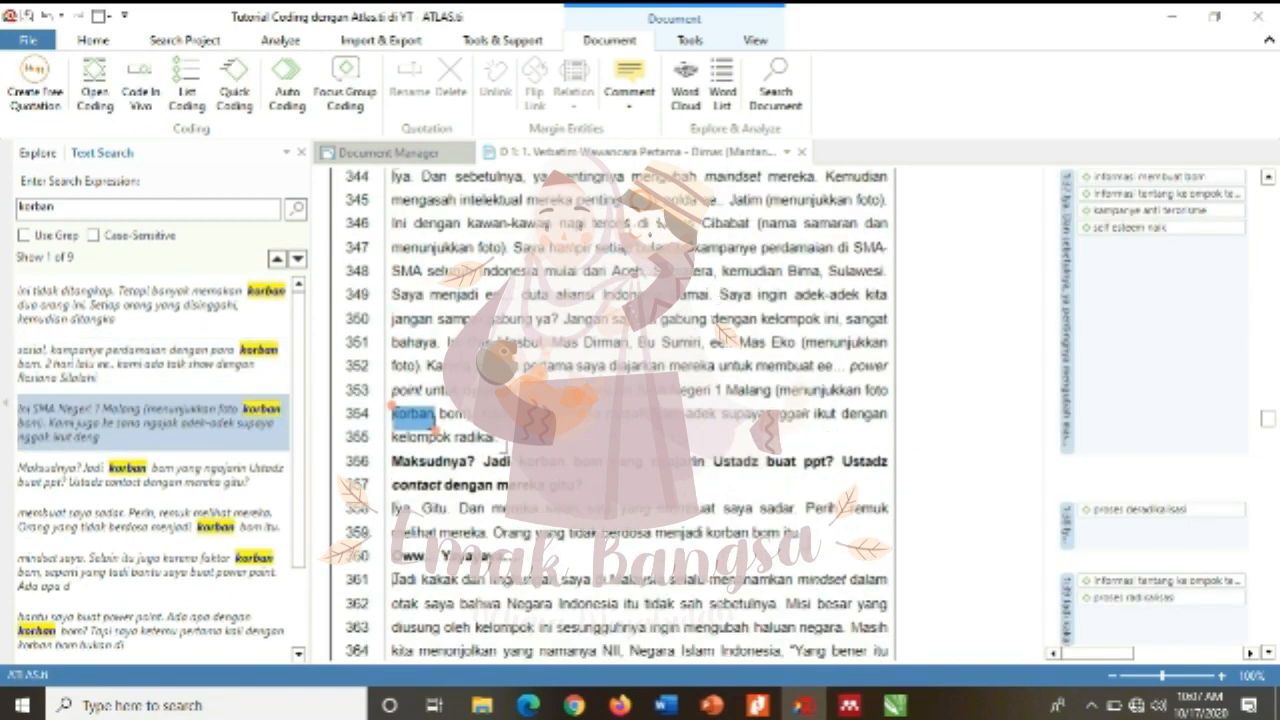
{"action": "left_click_drag", "start_coordinate": [447, 341], "coordinate": [436, 368]}
{"action": "left_click", "coordinate": [506, 391]}
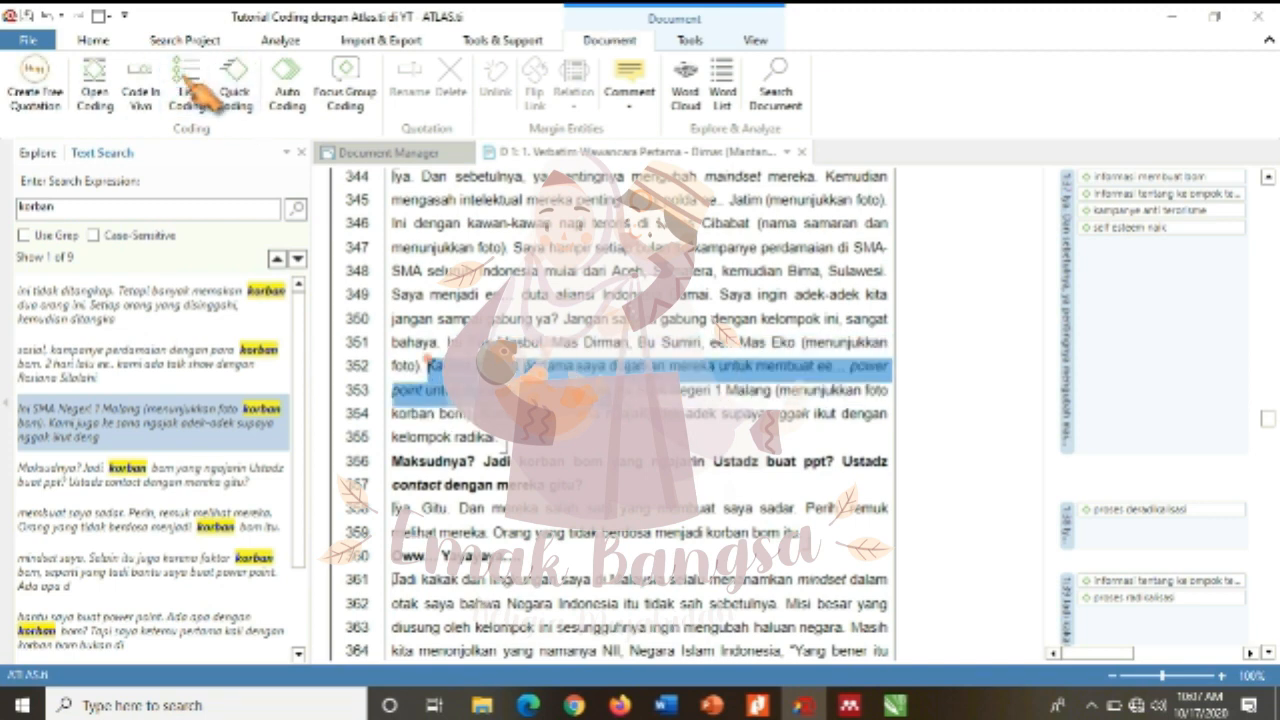
{"action": "left_click", "coordinate": [186, 90]}
{"action": "scroll", "coordinate": [440, 230], "scroll_direction": "down", "scroll_amount": 3}
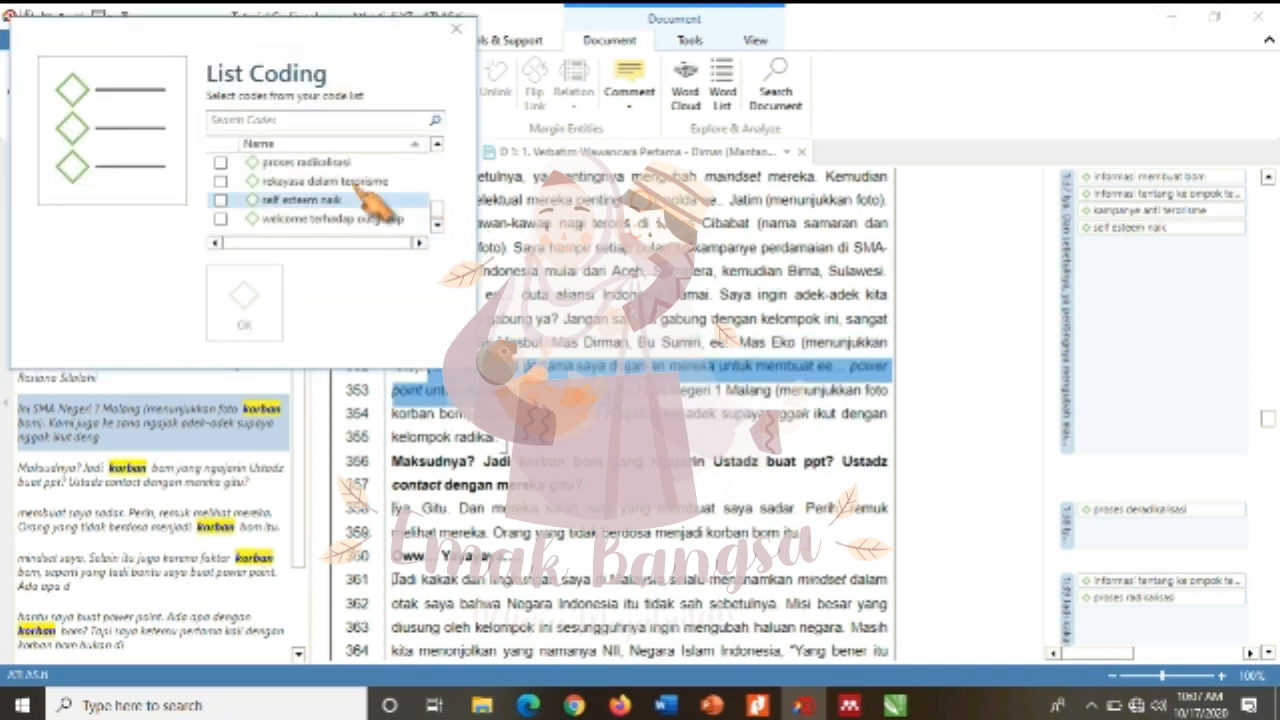
{"action": "left_click", "coordinate": [304, 117]}
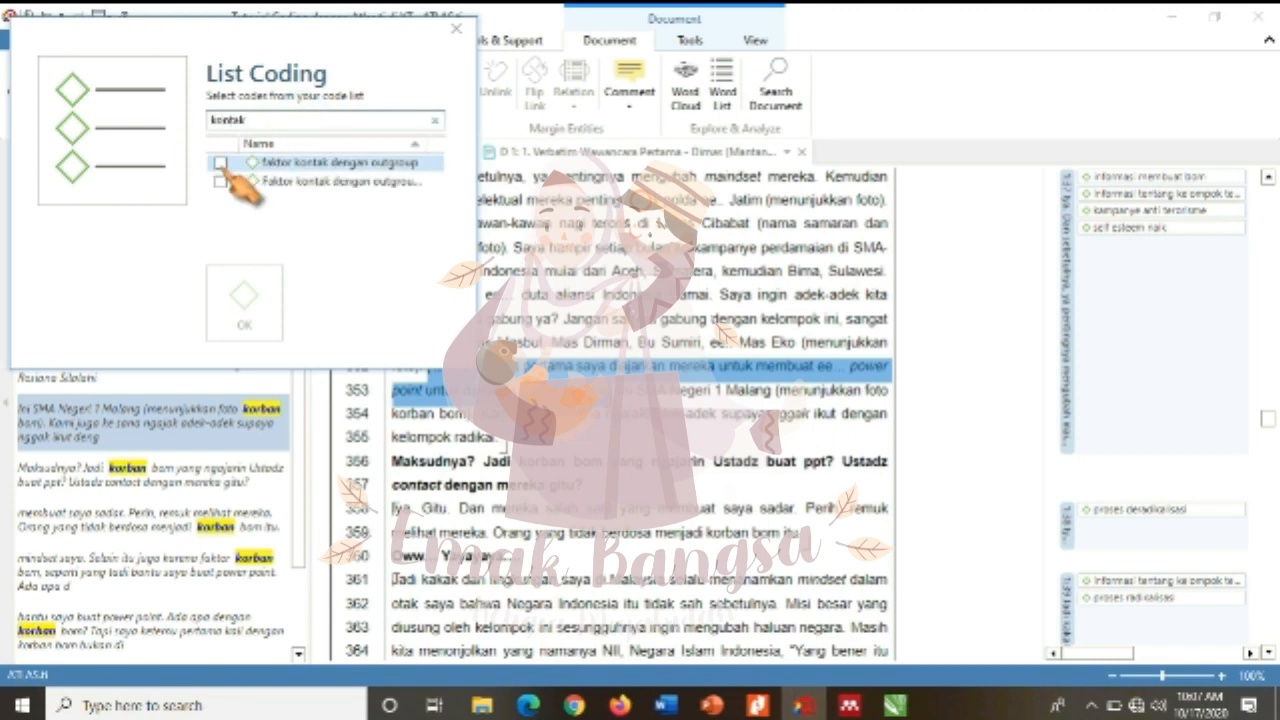
{"action": "left_click", "coordinate": [221, 162]}
{"action": "left_click", "coordinate": [221, 181]}
{"action": "left_click", "coordinate": [244, 300]}
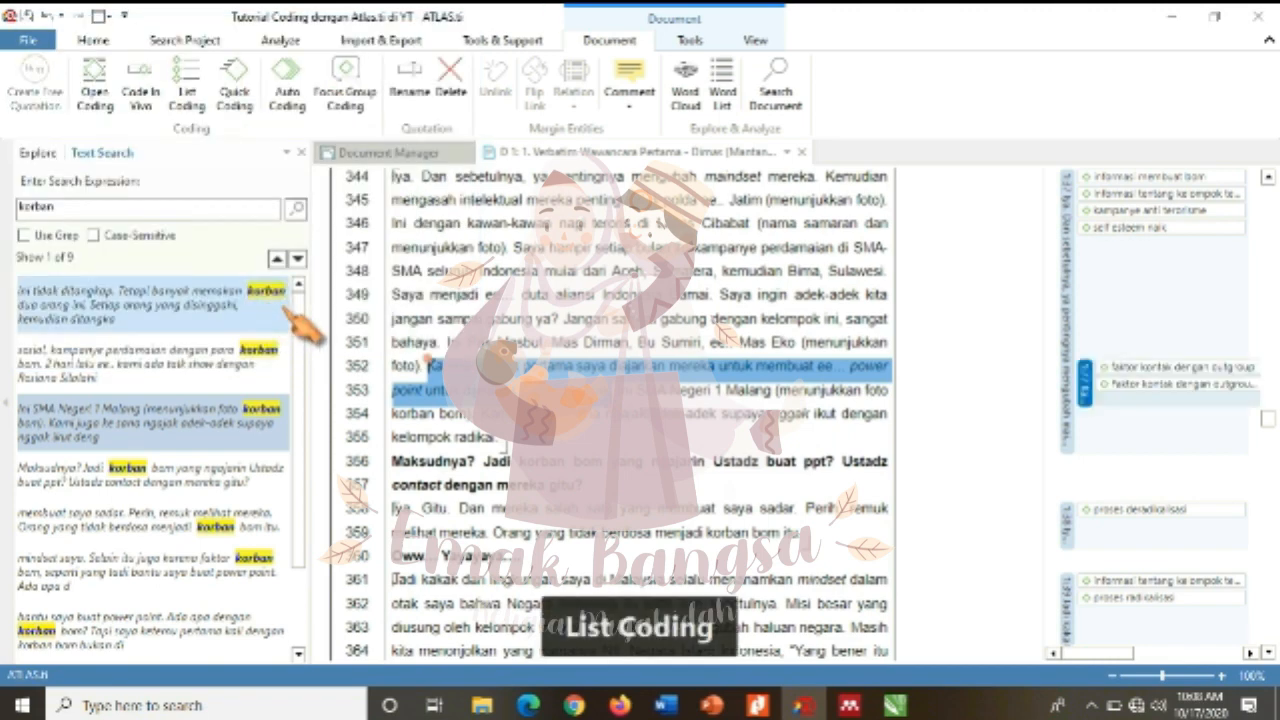
- Select the following passage ending at "kelompok radikal" on line 355 and assign the kampanye anti terorisme code with List Coding
{"action": "left_click_drag", "start_coordinate": [660, 390], "coordinate": [497, 447]}
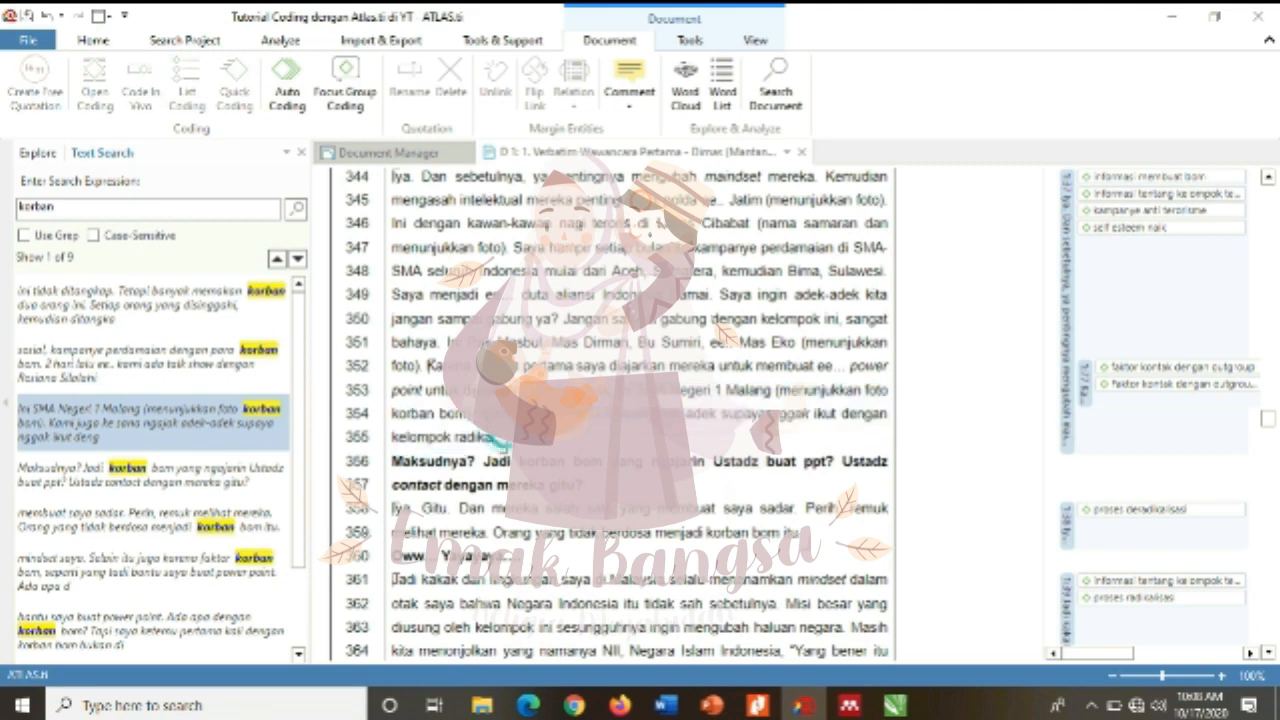
{"action": "left_click", "coordinate": [186, 95]}
{"action": "left_click", "coordinate": [287, 119]}
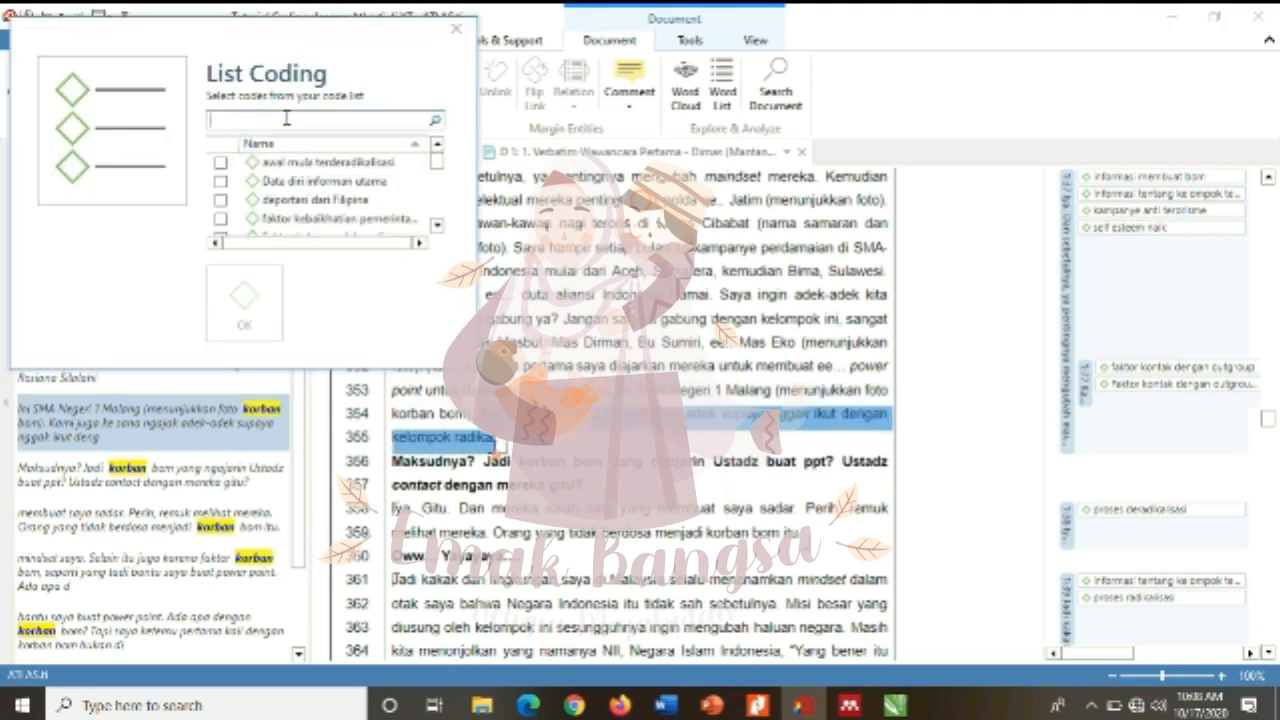
{"action": "type", "text": "kampanye"}
{"action": "left_click", "coordinate": [220, 162]}
{"action": "left_click", "coordinate": [244, 300]}
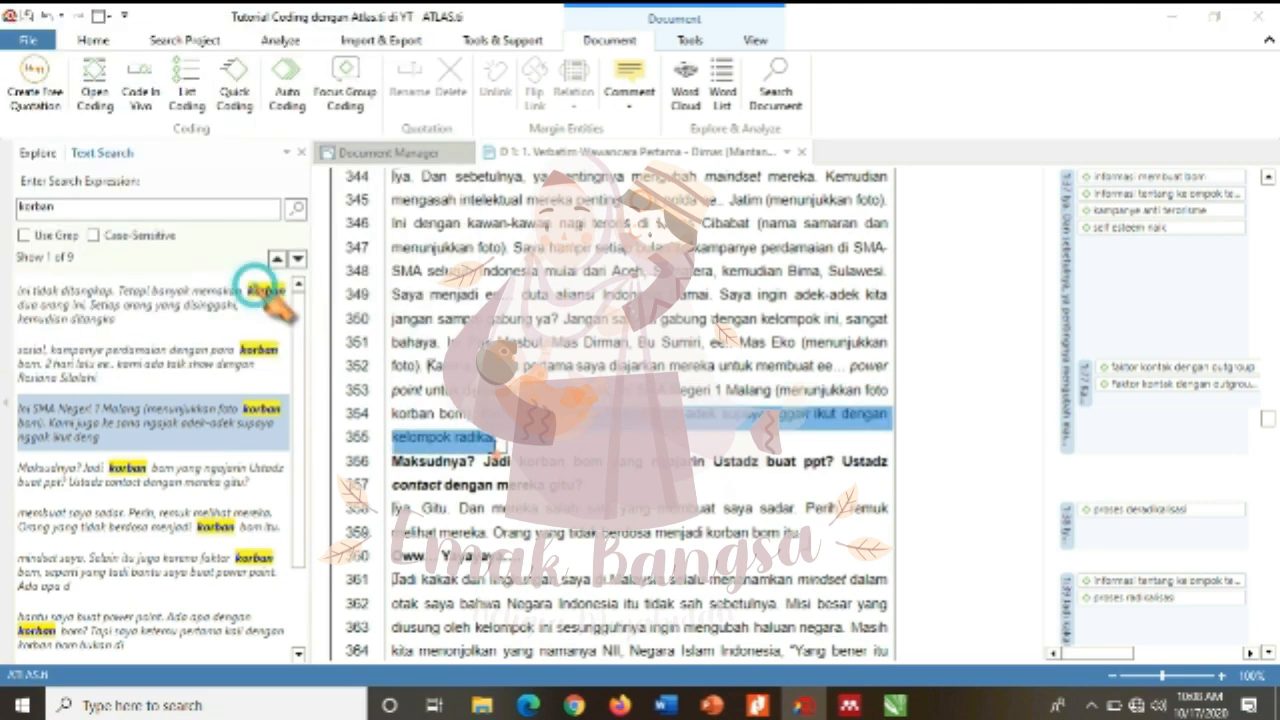
- At the fifth "korban" hit, select the answer on lines 358–359 and assign the faktor korban dalam disengagement code with List Coding
{"action": "left_click", "coordinate": [150, 478]}
{"action": "left_click", "coordinate": [165, 515]}
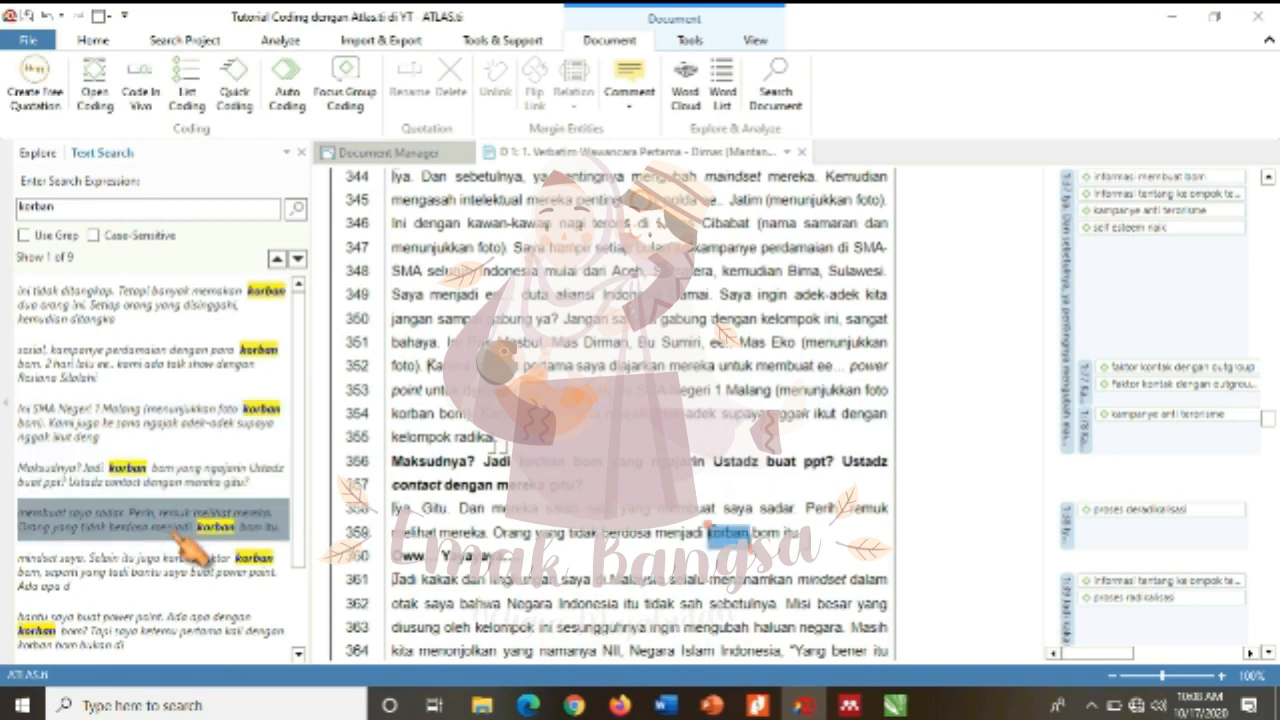
{"action": "left_click_drag", "start_coordinate": [392, 508], "coordinate": [800, 533]}
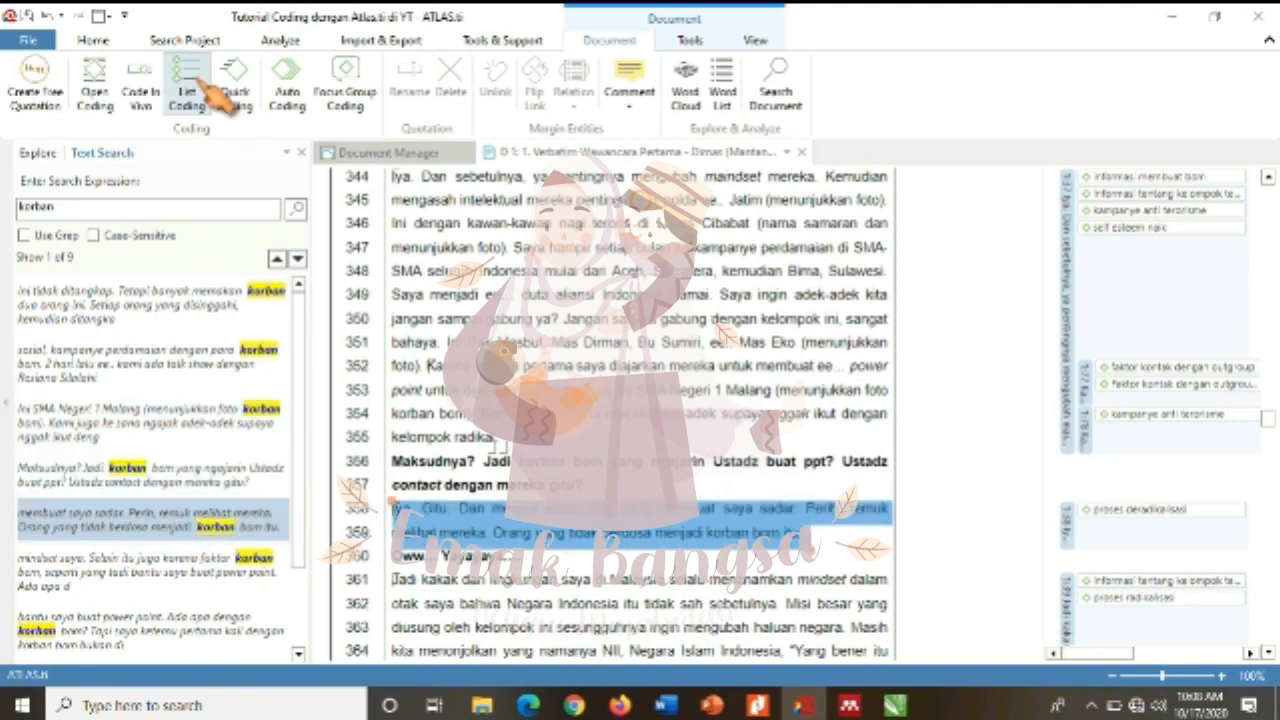
{"action": "left_click", "coordinate": [186, 92]}
{"action": "scroll", "coordinate": [437, 226], "scroll_direction": "down", "scroll_amount": 5}
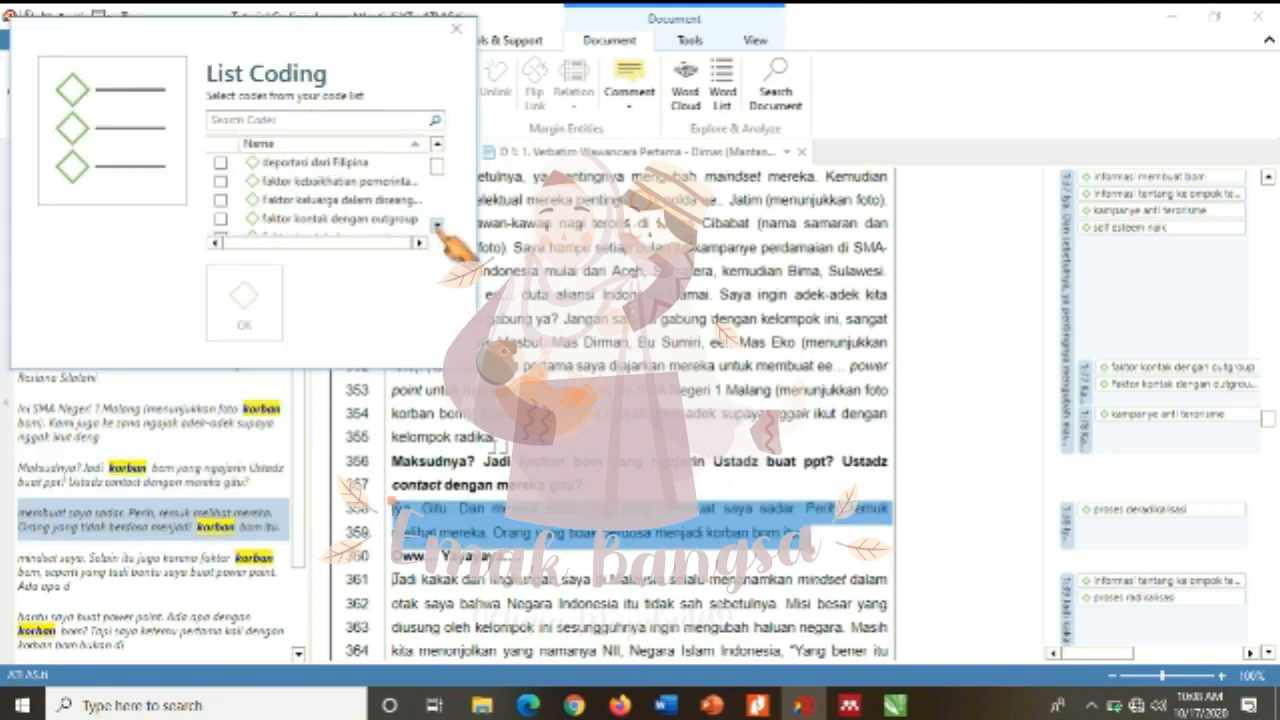
{"action": "left_click", "coordinate": [220, 199]}
{"action": "left_click", "coordinate": [244, 300]}
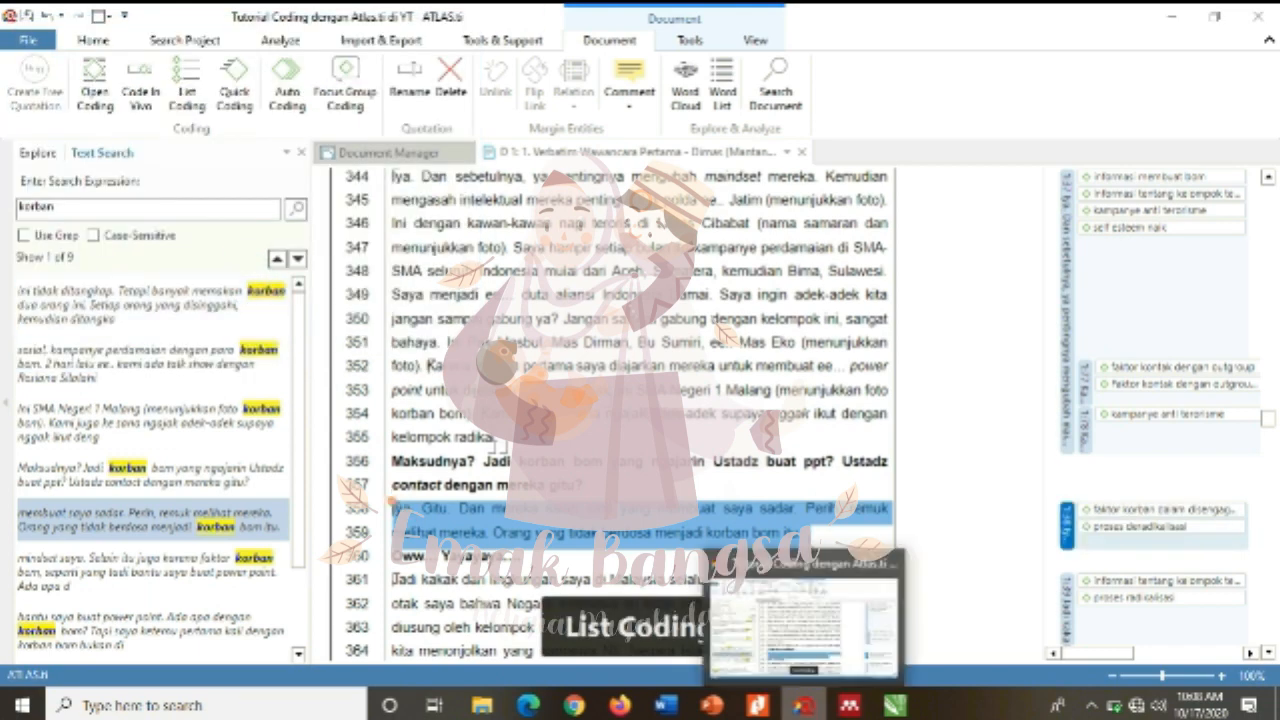
- At the sixth "korban" hit, select from "Selain itu" on line 443 through line 457 and assign the faktor korban dalam disengagement code with List Coding
{"action": "left_click", "coordinate": [152, 570]}
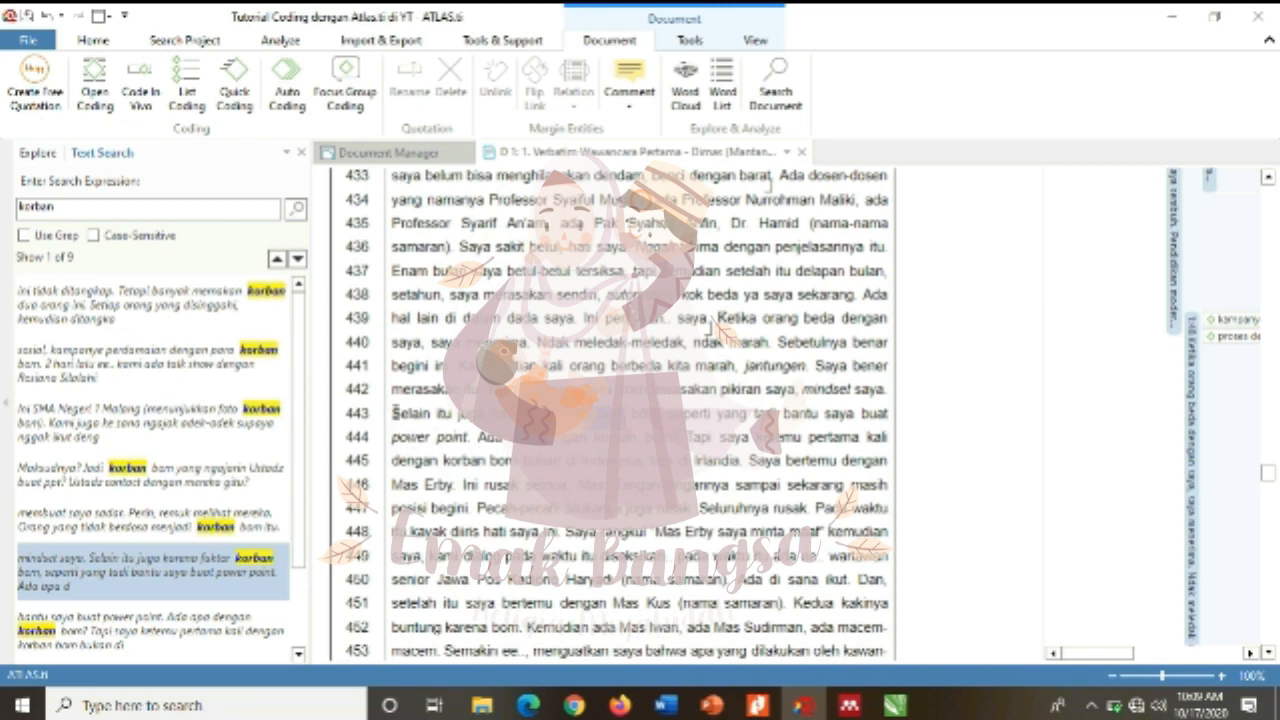
{"action": "left_click_drag", "start_coordinate": [392, 413], "coordinate": [698, 676]}
{"action": "left_click", "coordinate": [198, 92]}
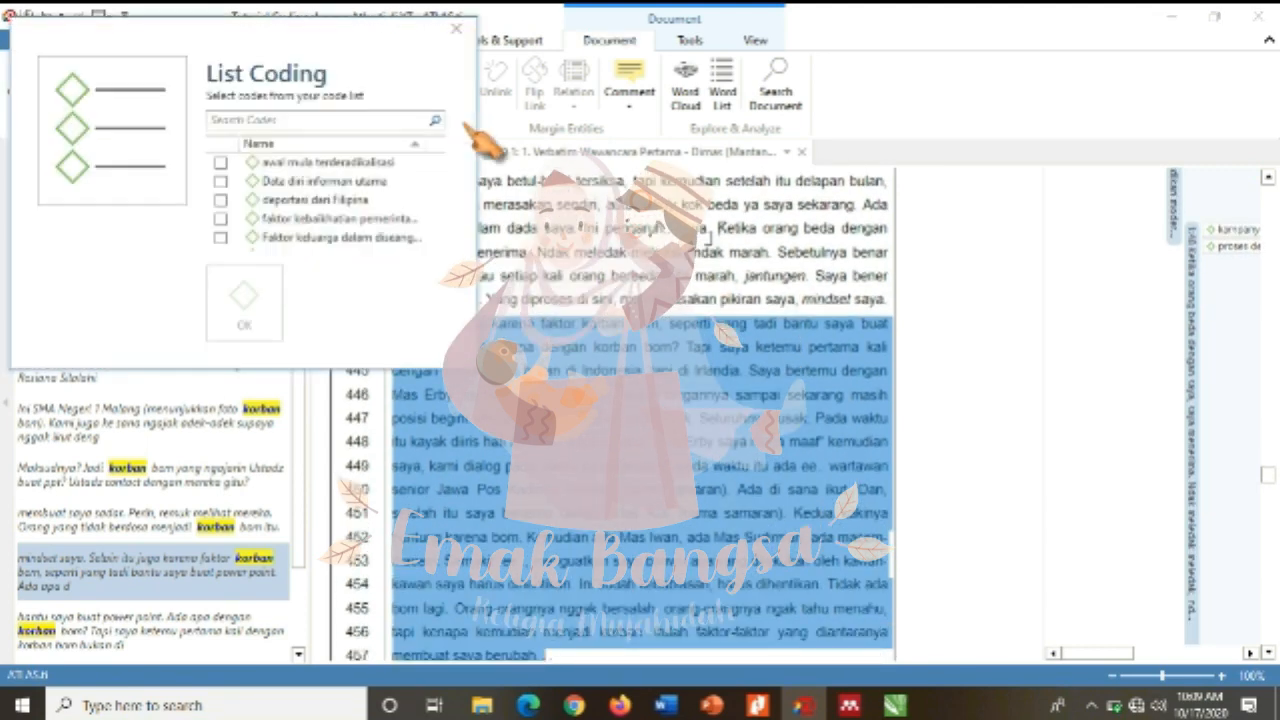
{"action": "type", "text": "korban"}
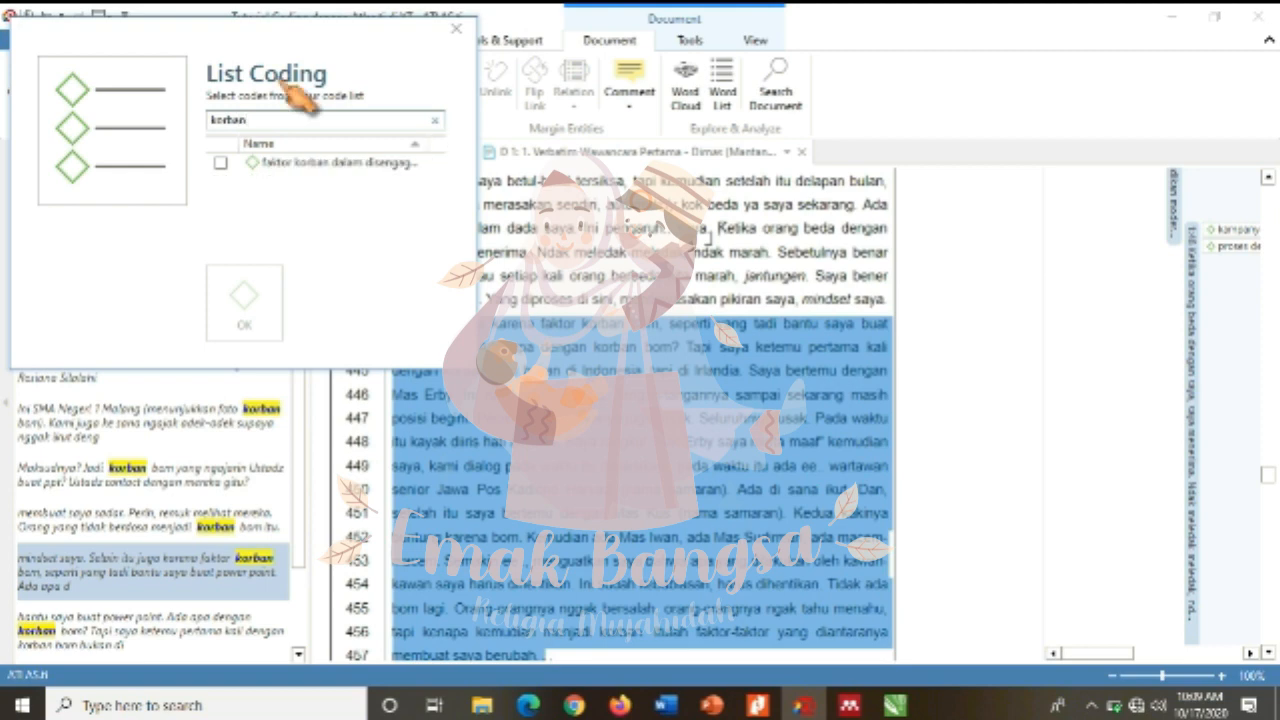
{"action": "left_click", "coordinate": [220, 162]}
{"action": "left_click", "coordinate": [244, 300]}
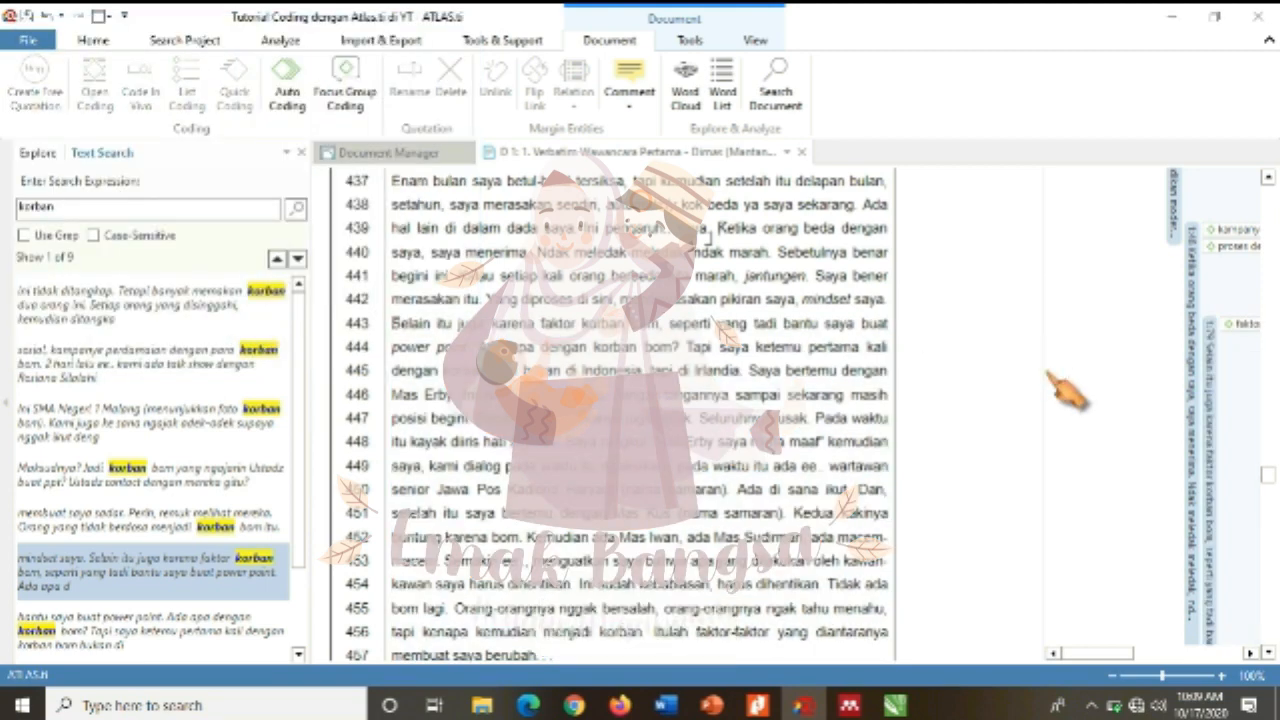
- Check the remaining "korban" hits through the last one and close the text search
{"action": "scroll", "coordinate": [300, 575], "scroll_direction": "down", "scroll_amount": 2}
{"action": "left_click", "coordinate": [245, 530]}
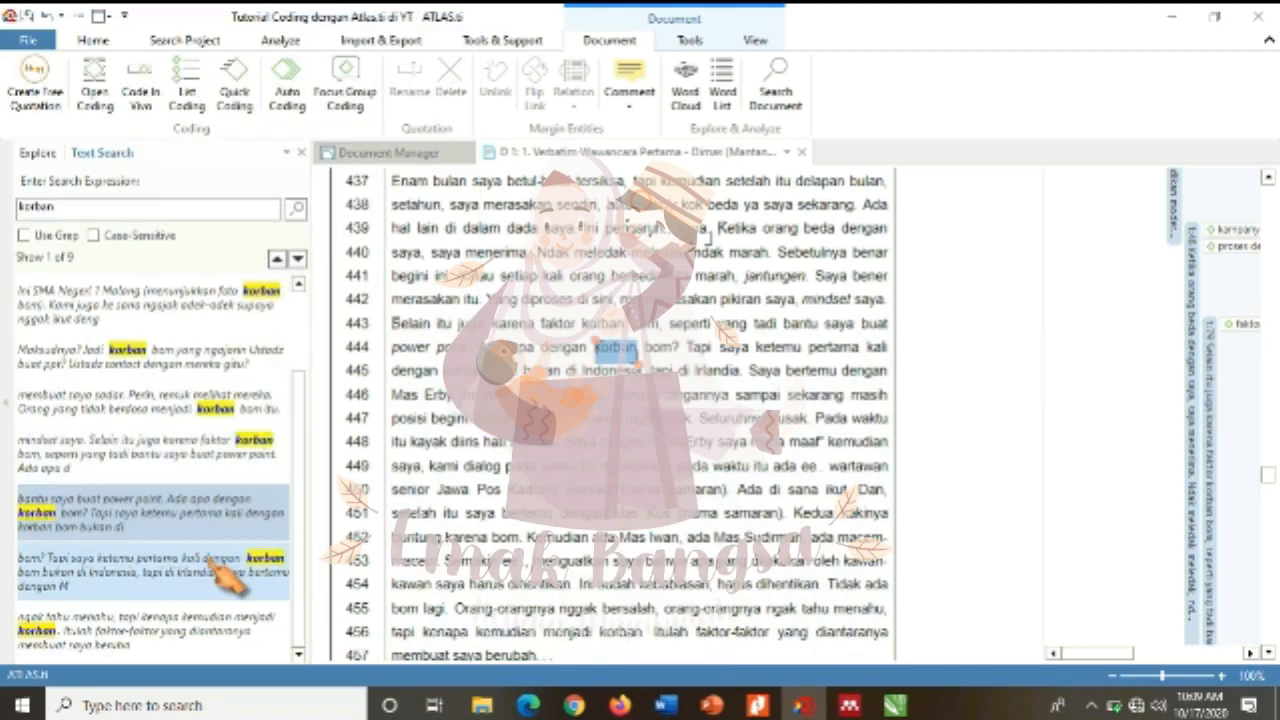
{"action": "left_click", "coordinate": [165, 635]}
{"action": "left_click", "coordinate": [301, 152]}
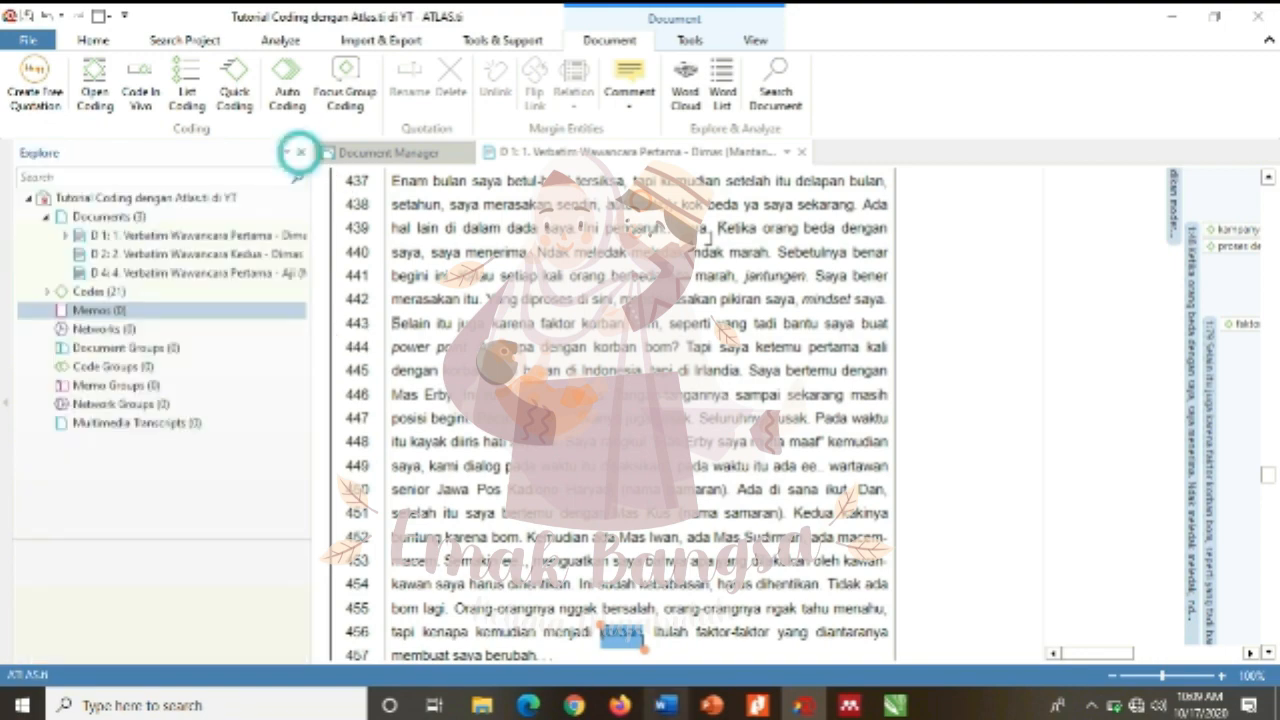
- Review the coding in the rest of the transcript through to its end
{"action": "mouse_move", "coordinate": [711, 705]}
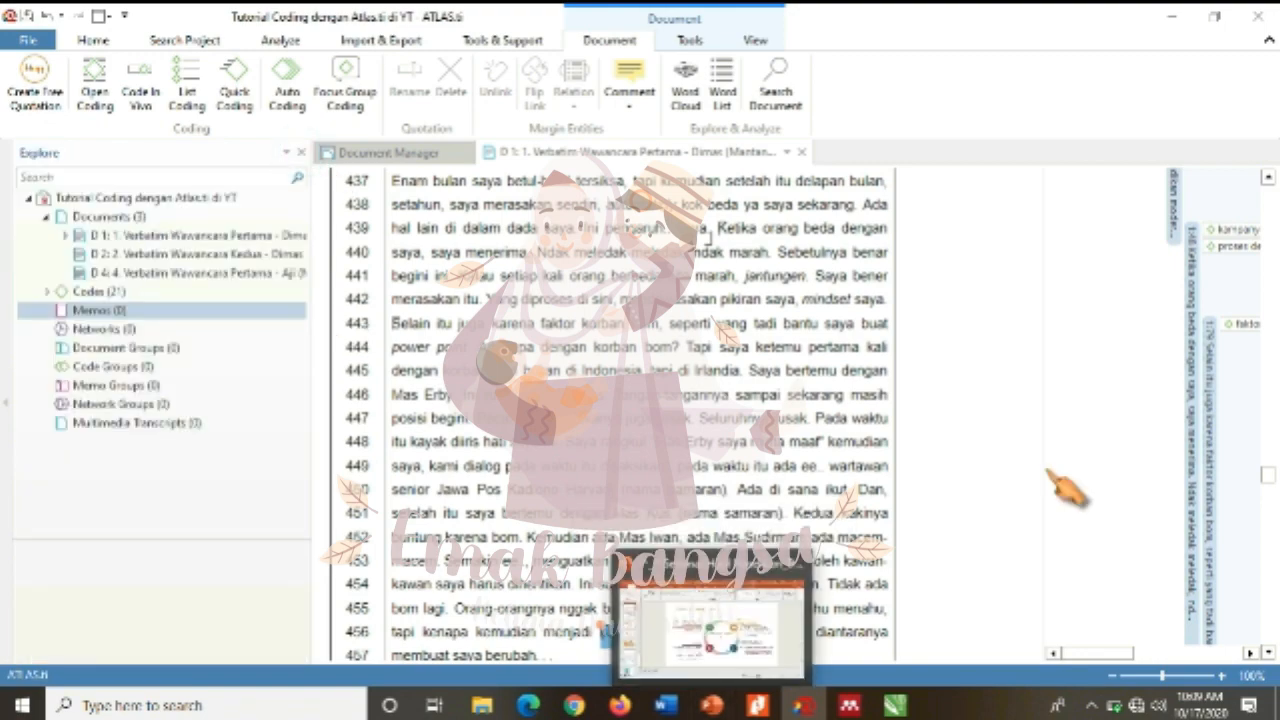
{"action": "scroll", "coordinate": [1036, 442], "scroll_direction": "down", "scroll_amount": 9}
{"action": "scroll", "coordinate": [1210, 465], "scroll_direction": "down", "scroll_amount": 20}
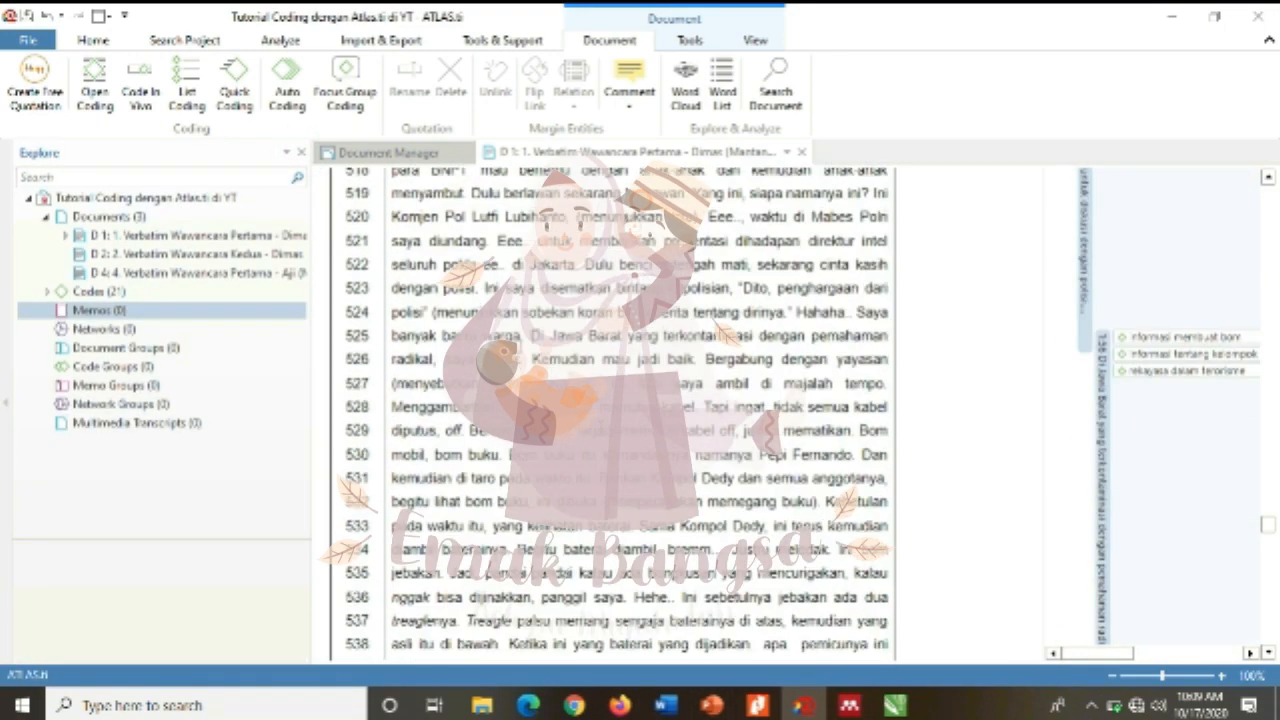
{"action": "scroll", "coordinate": [640, 410], "scroll_direction": "down", "scroll_amount": 20}
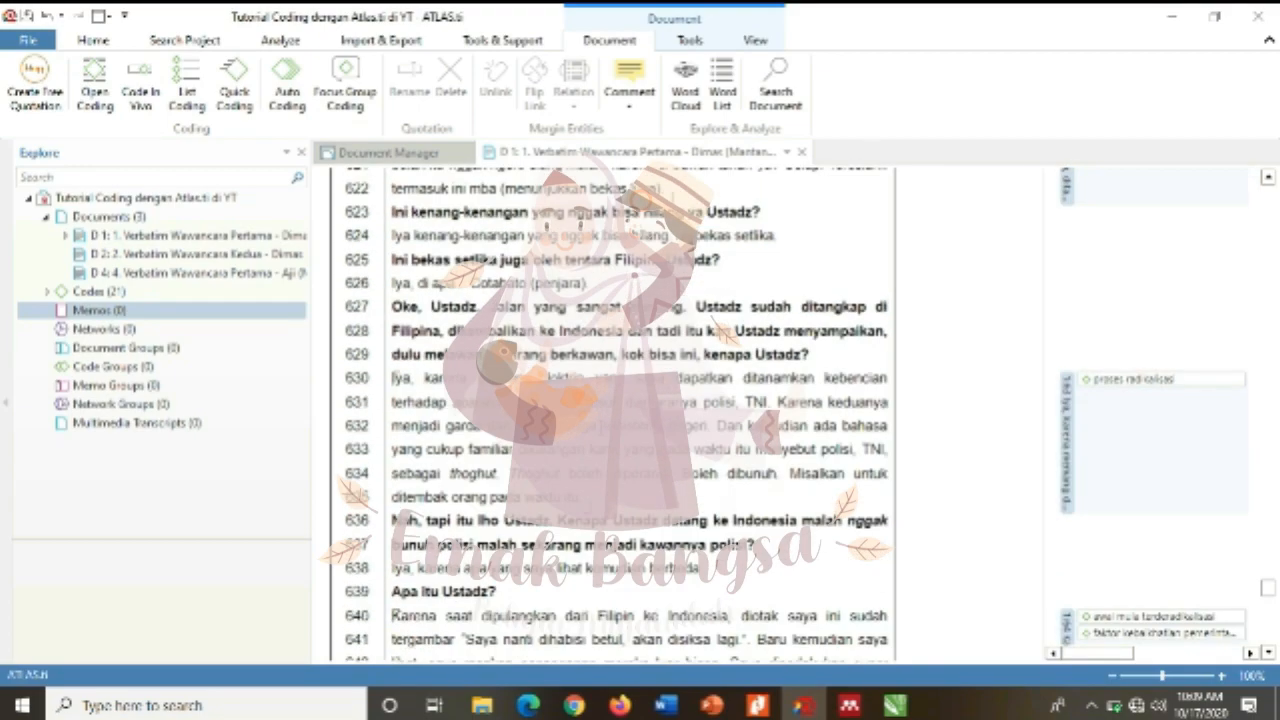
{"action": "scroll", "coordinate": [610, 410], "scroll_direction": "down", "scroll_amount": 12}
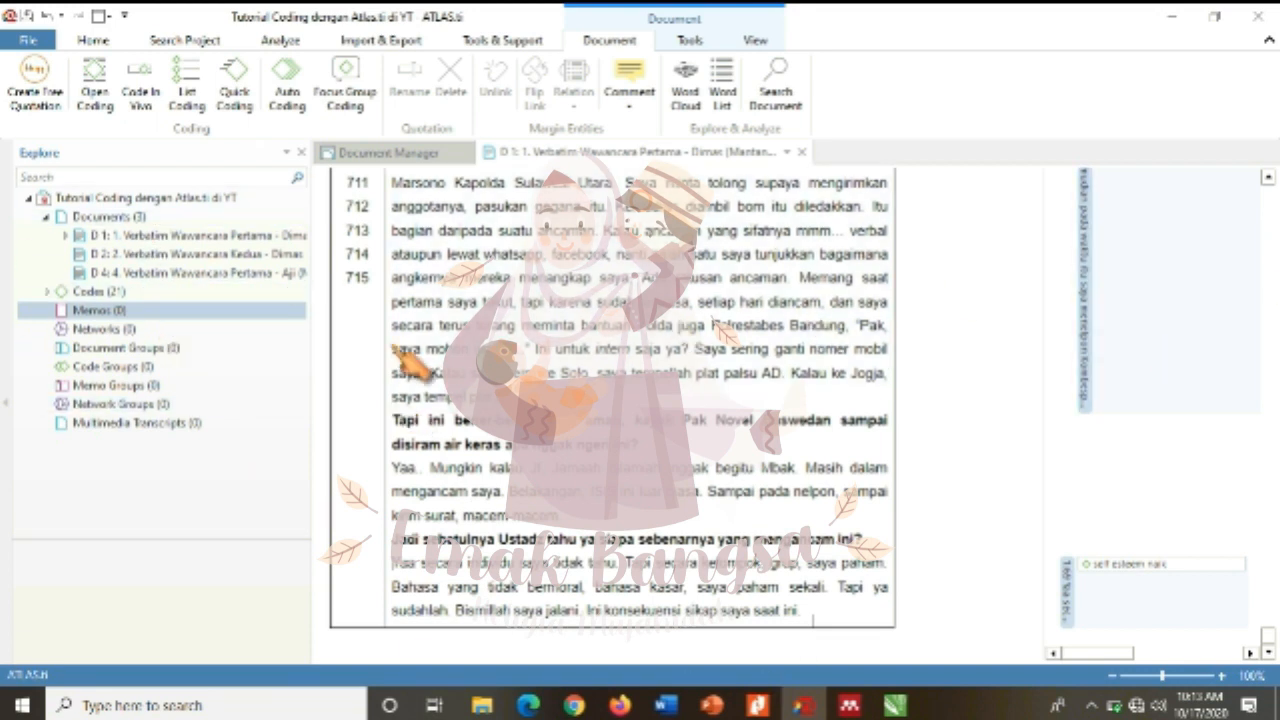
- Open the network of document D 1, Verbatim Wawancara Pertama, and maximize its window
{"action": "left_click", "coordinate": [140, 237]}
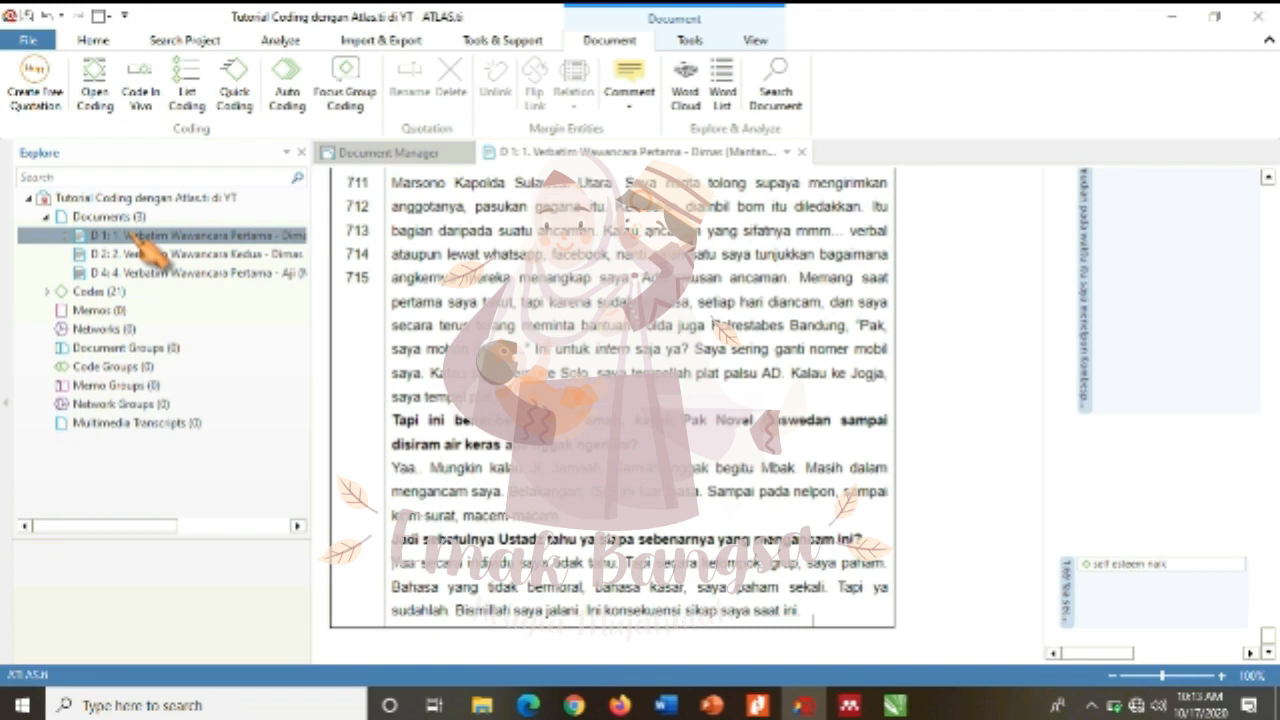
{"action": "right_click", "coordinate": [136, 239]}
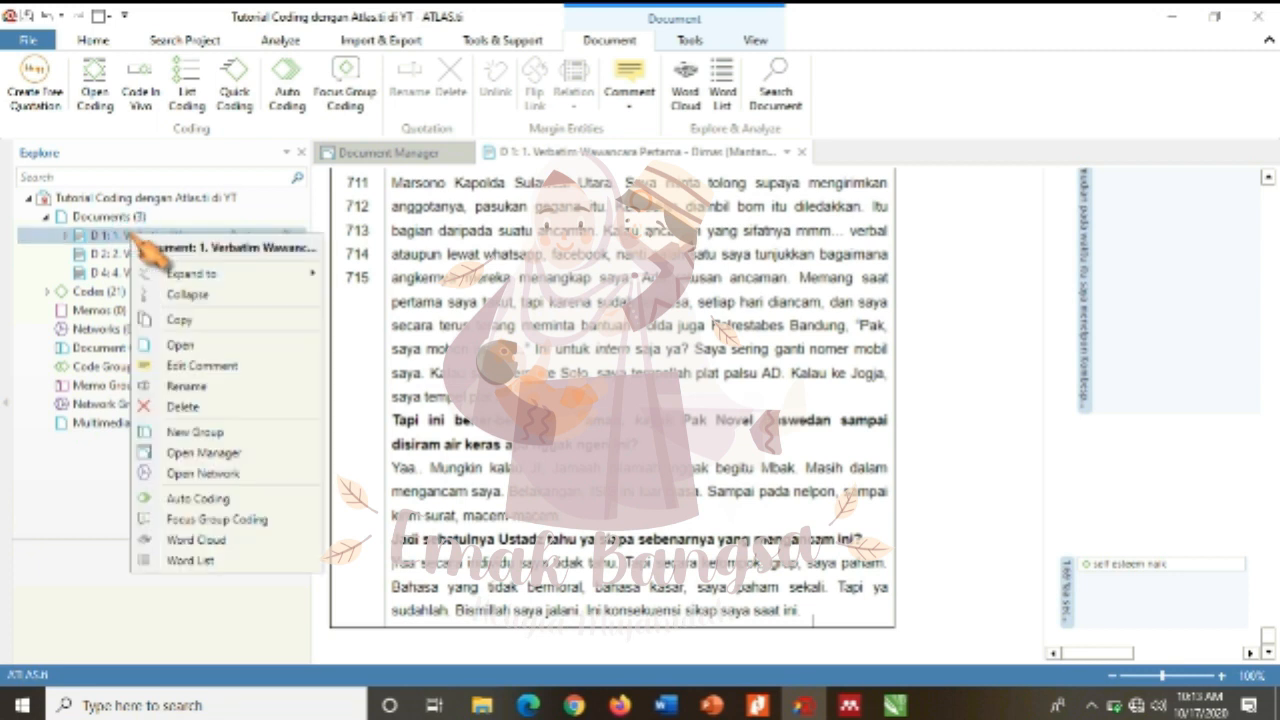
{"action": "left_click", "coordinate": [213, 477]}
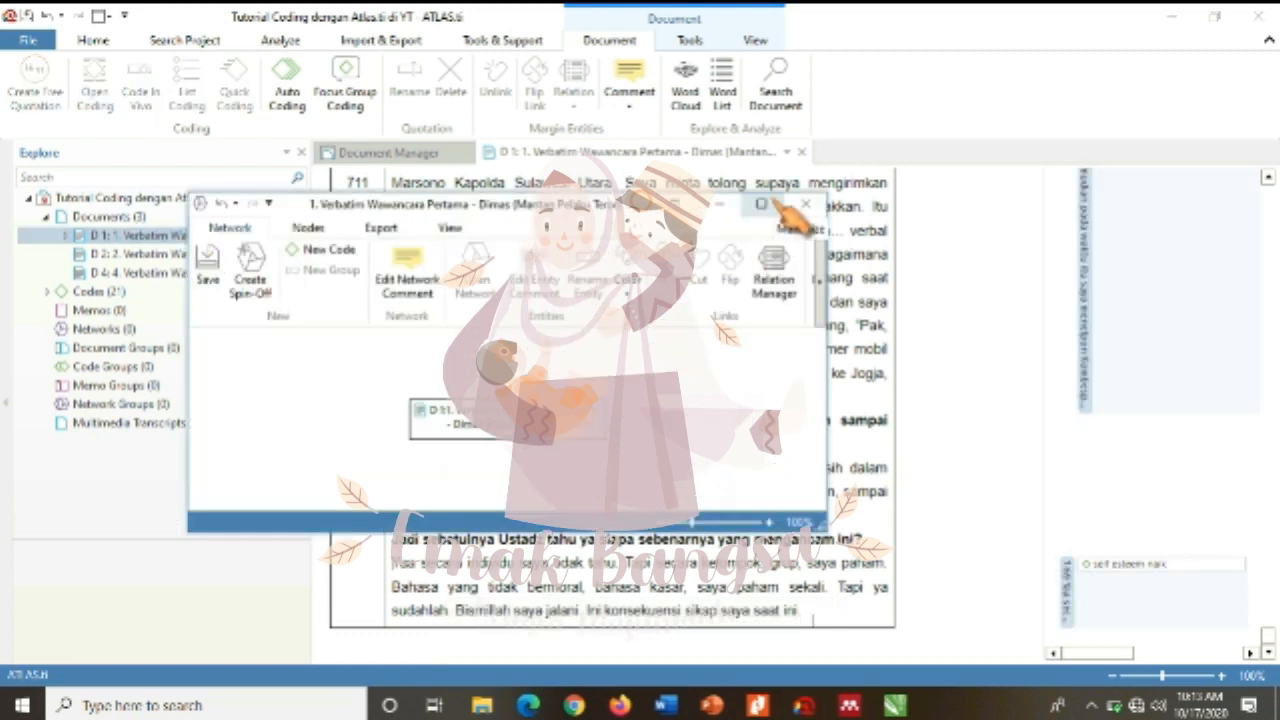
{"action": "left_click", "coordinate": [764, 204]}
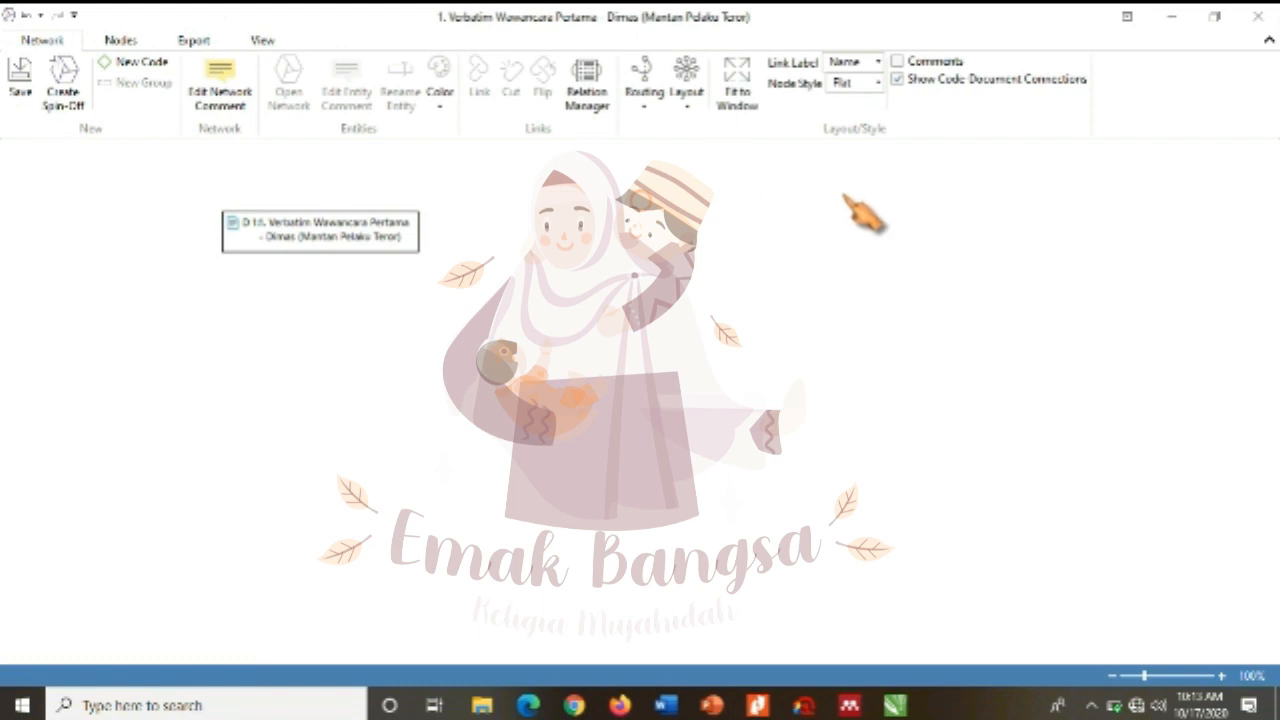
- Add all common neighbors of the D 1 document node to the network
{"action": "left_click", "coordinate": [326, 242]}
{"action": "right_click", "coordinate": [329, 244]}
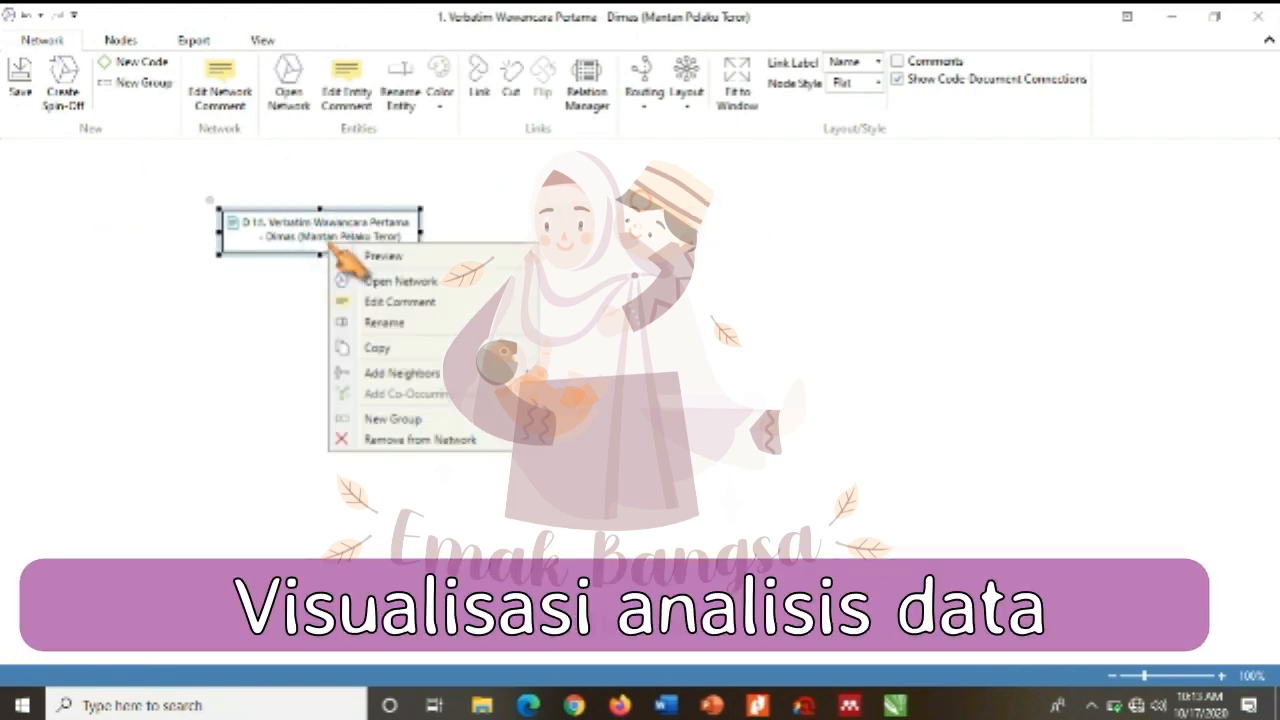
{"action": "mouse_move", "coordinate": [405, 376]}
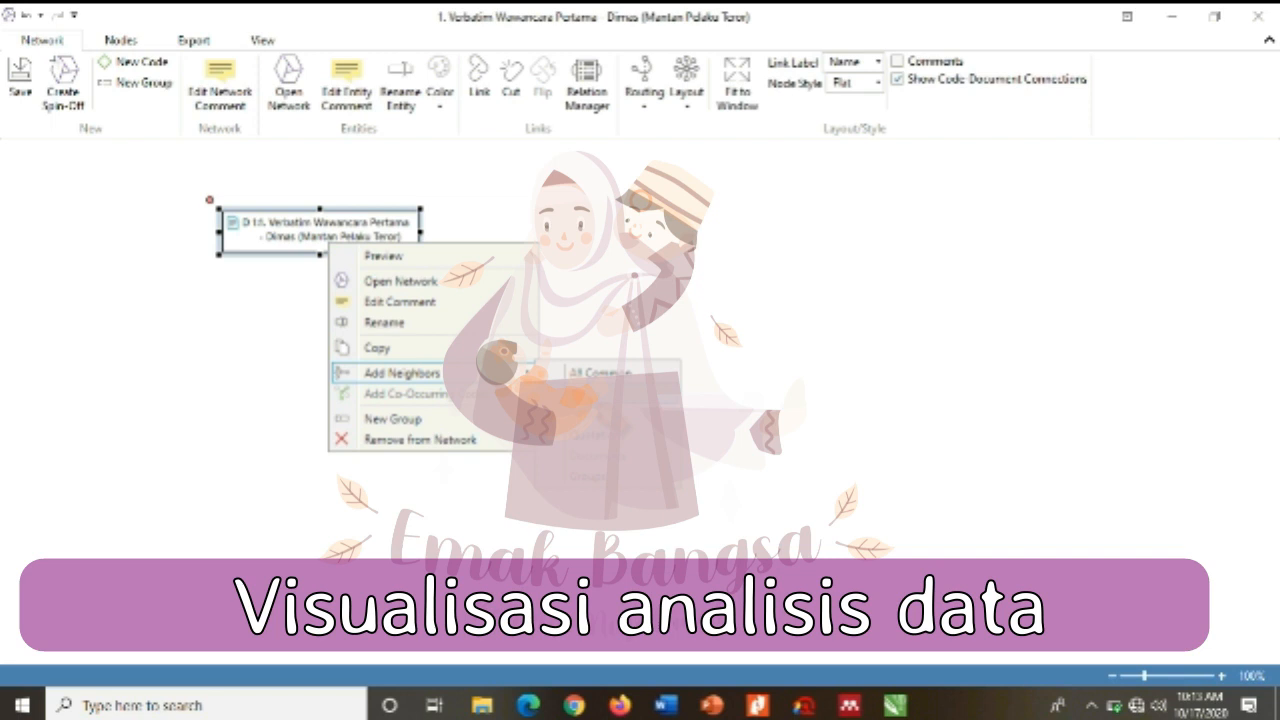
{"action": "left_click", "coordinate": [600, 373]}
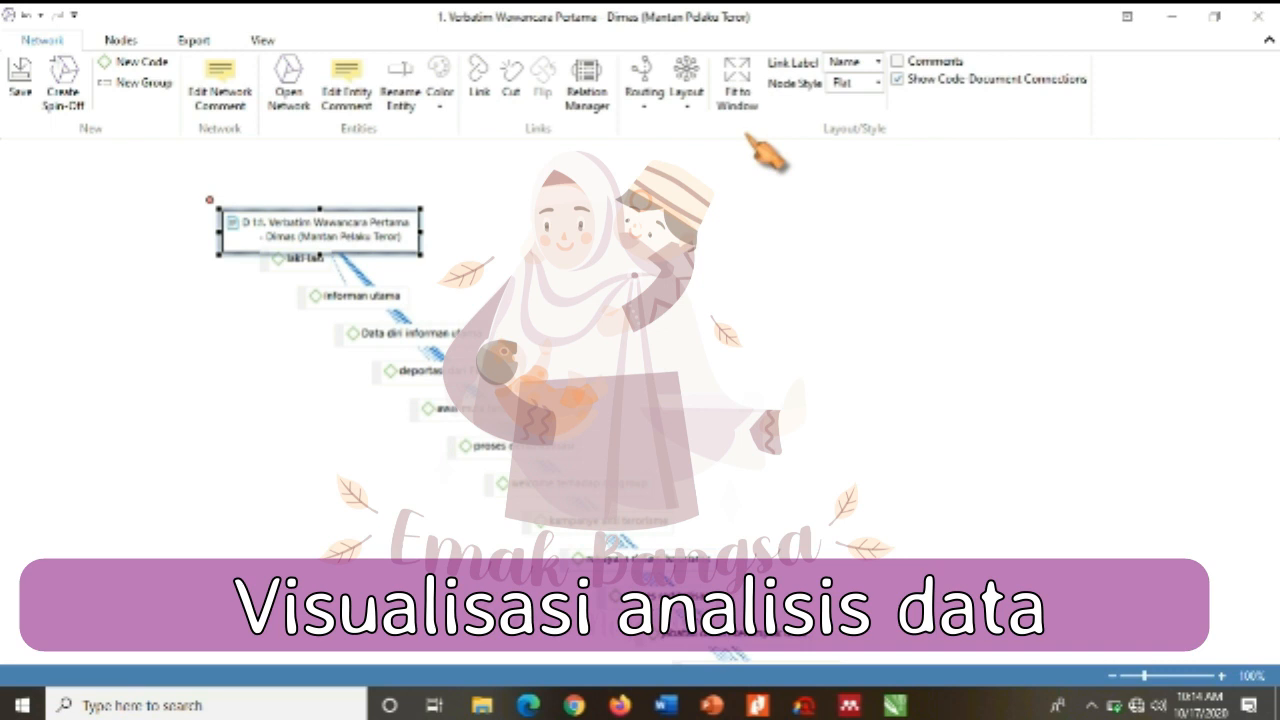
- Arrange the network nodes with the Random layout and fit the network to the window
{"action": "left_click", "coordinate": [686, 90]}
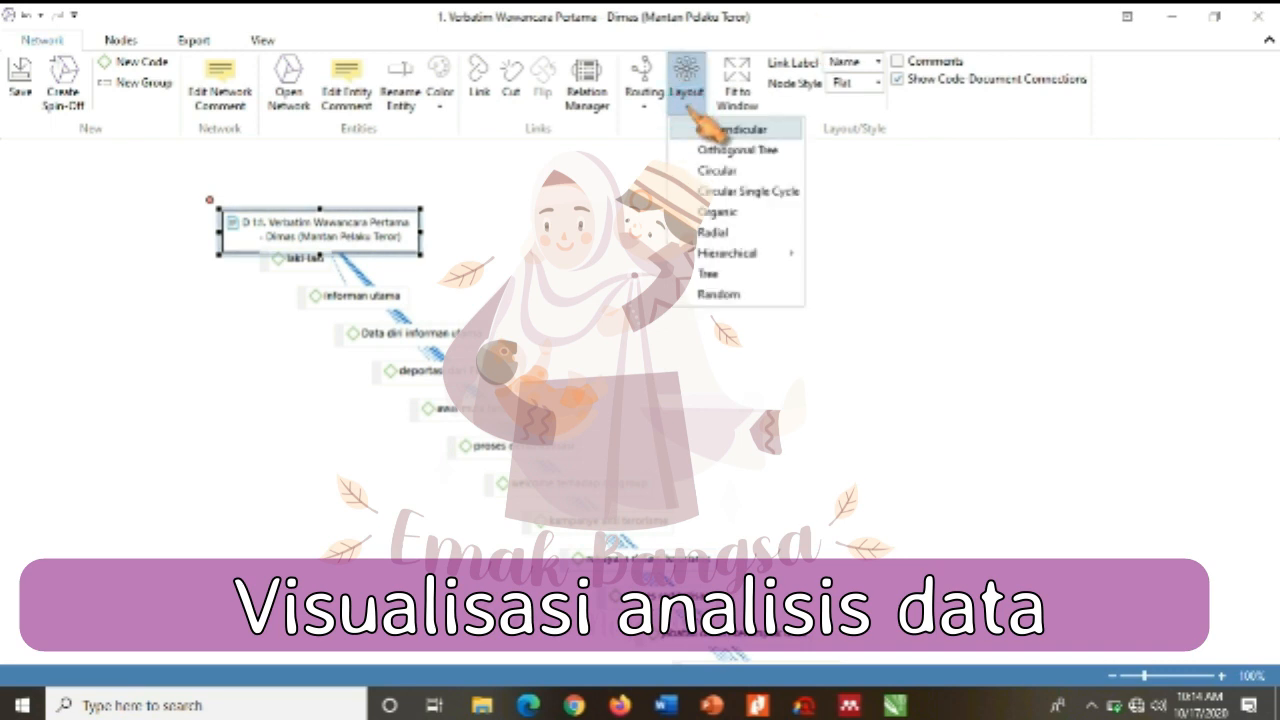
{"action": "left_click", "coordinate": [718, 294]}
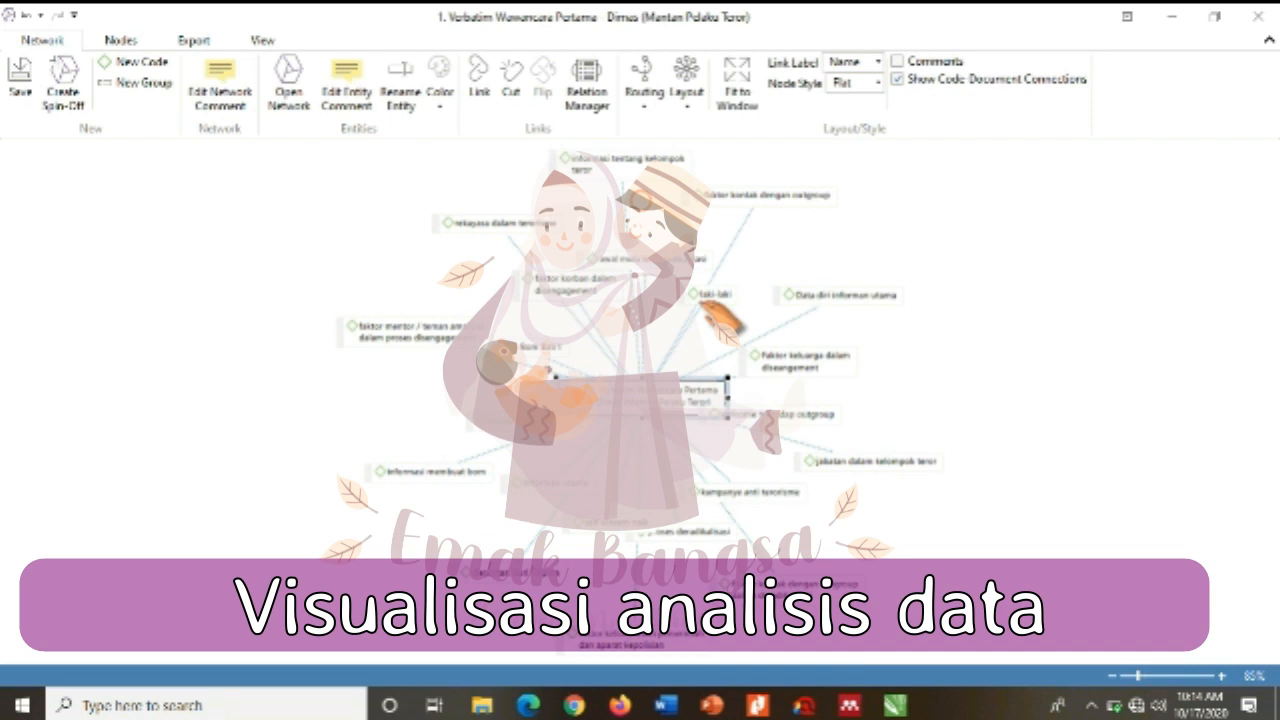
{"action": "left_click", "coordinate": [744, 86]}
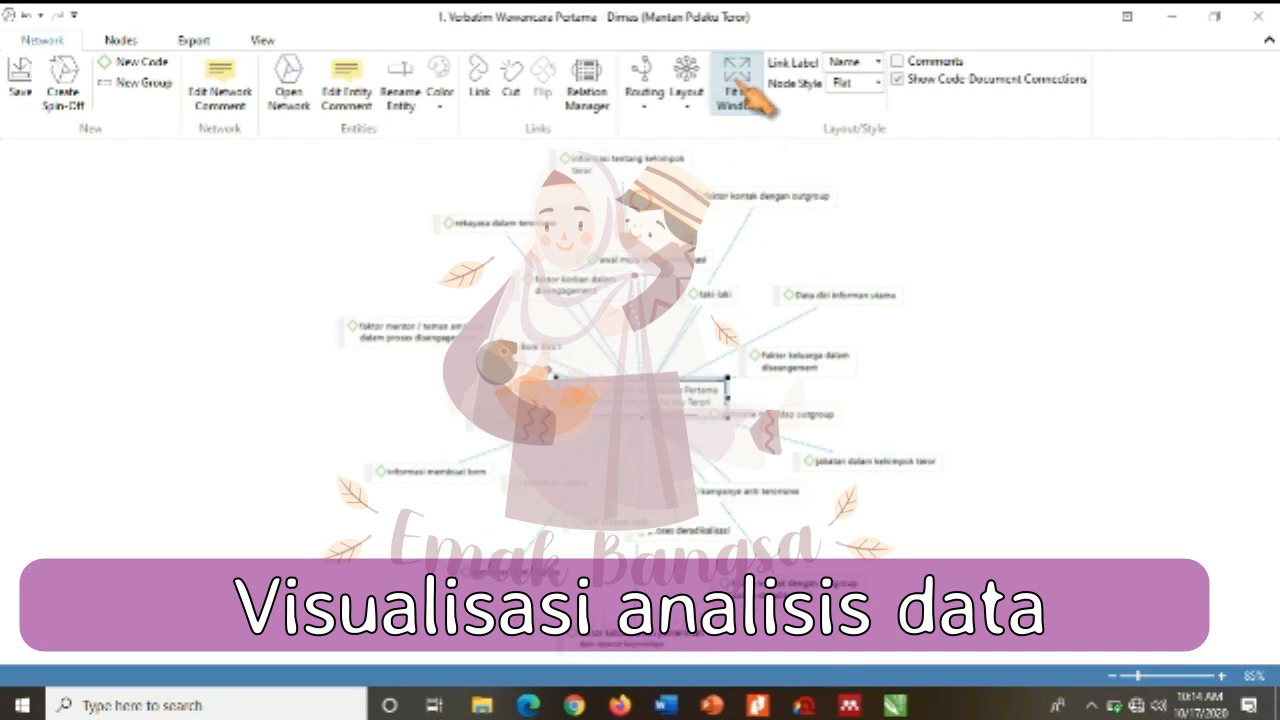